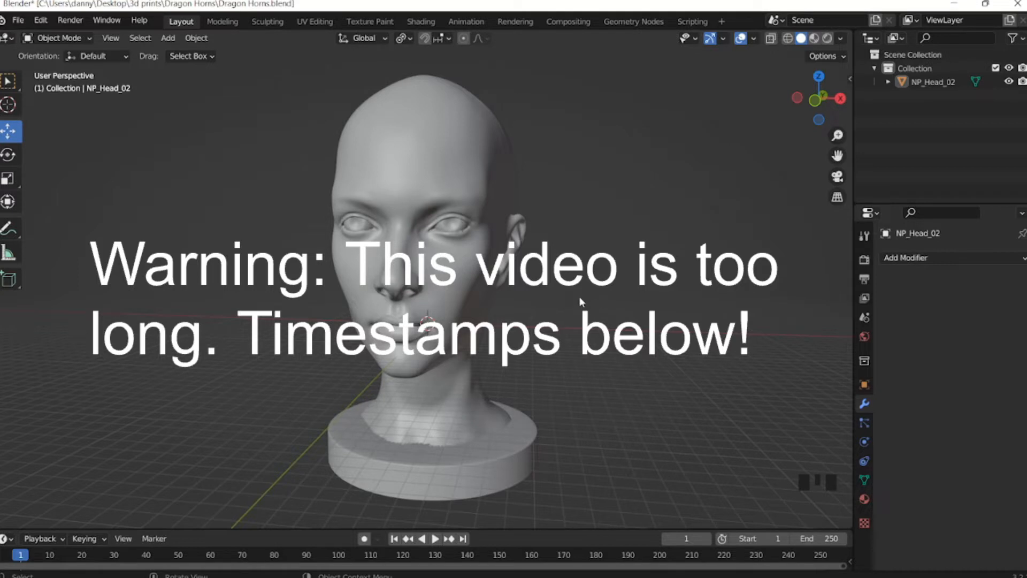
middle_click_drag(604, 272, 587, 277)
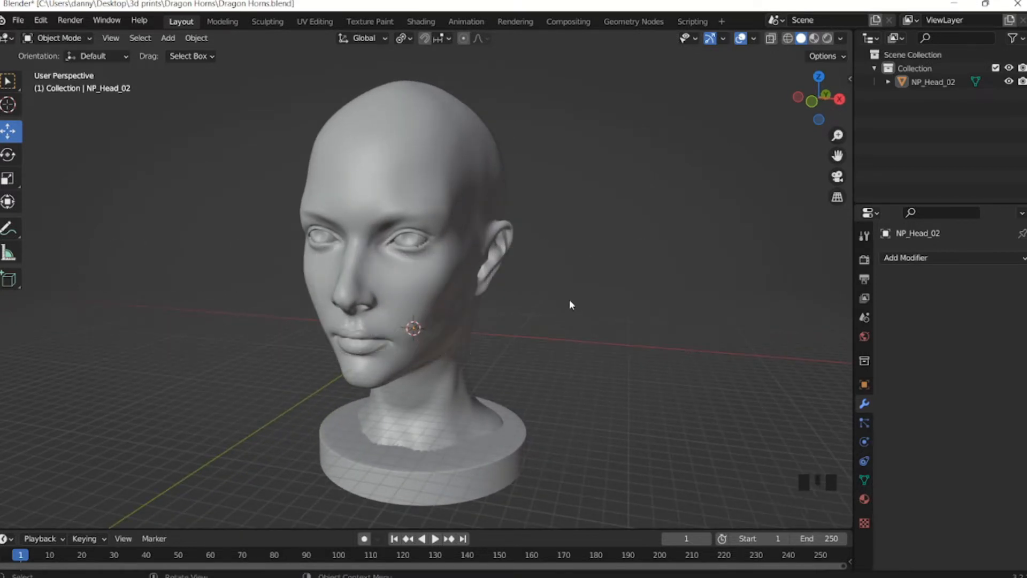
middle_click(514, 306)
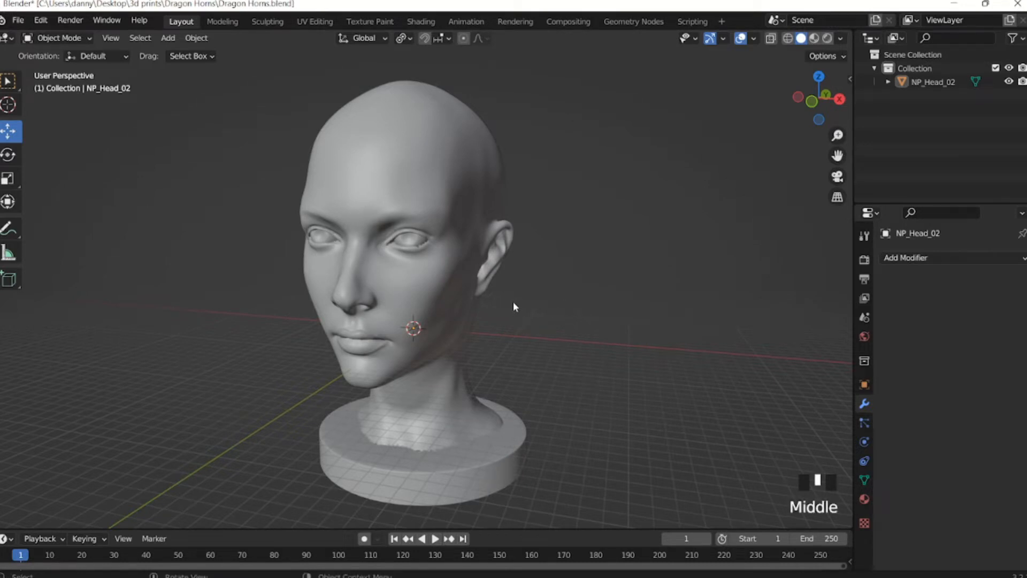
middle_click_drag(512, 306, 494, 293)
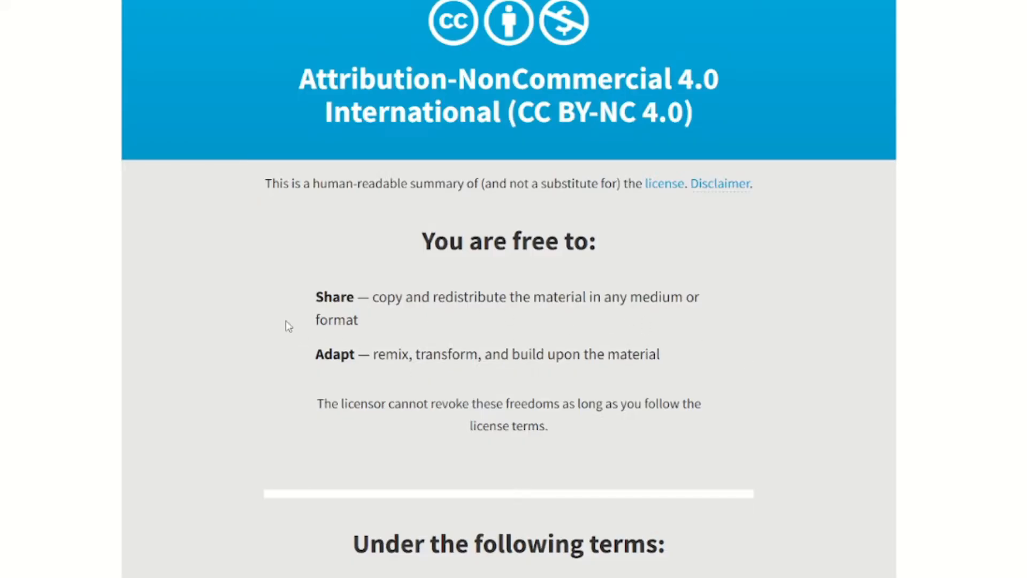
Review the freedoms and terms of the Attribution-NonCommercial 4.0 International license.
scroll(586, 378, "down", 4)
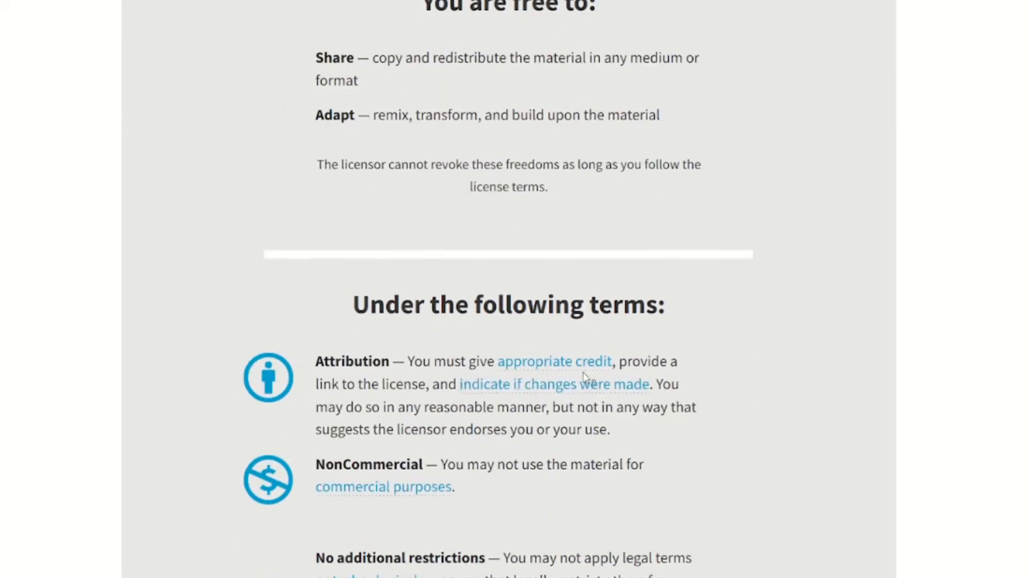
scroll(586, 378, "down", 2)
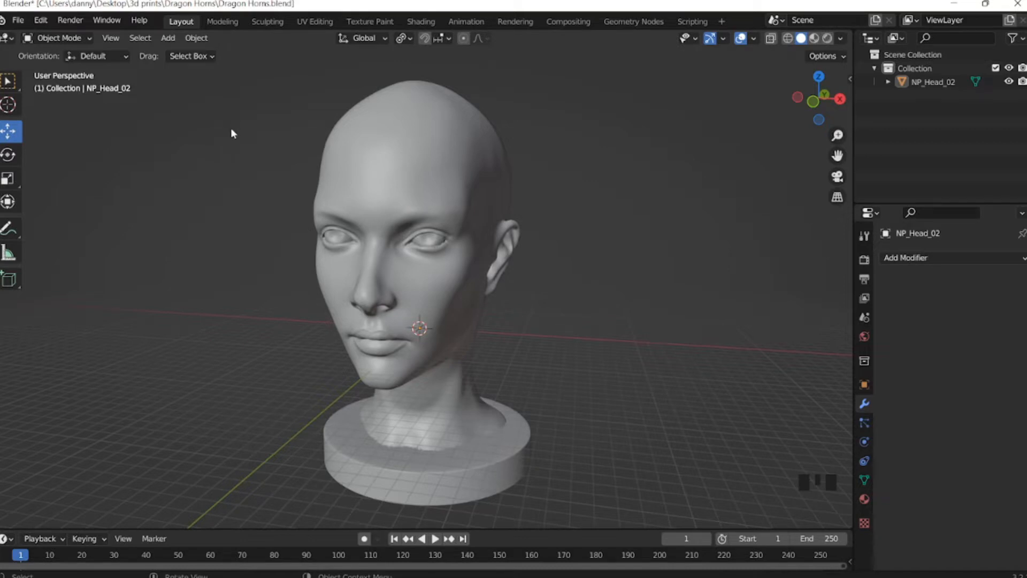
Add a Bezier curve and move it out along X and up to ear height beside the head.
left_click(169, 40)
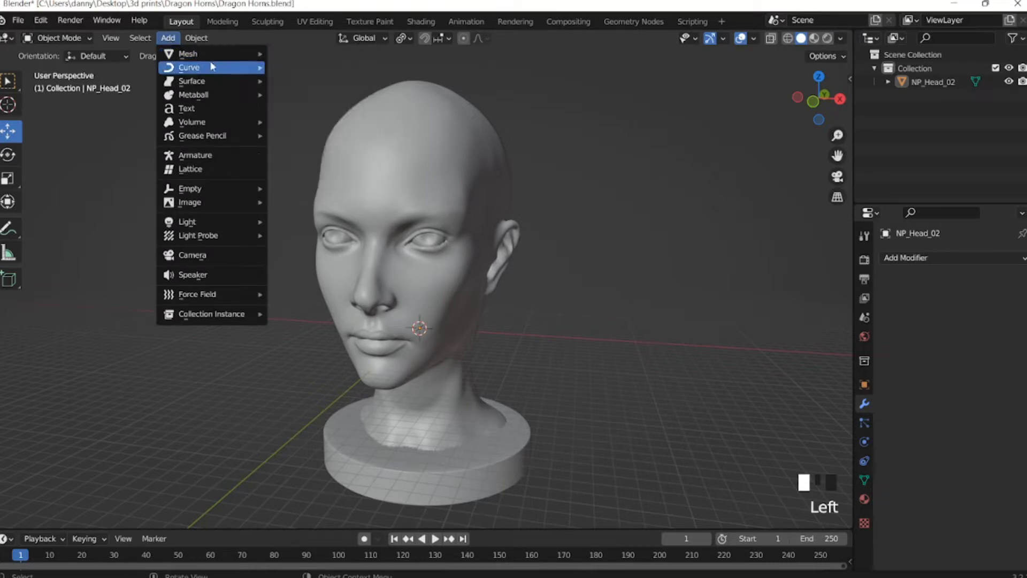
mouse_move(213, 67)
left_click(295, 68)
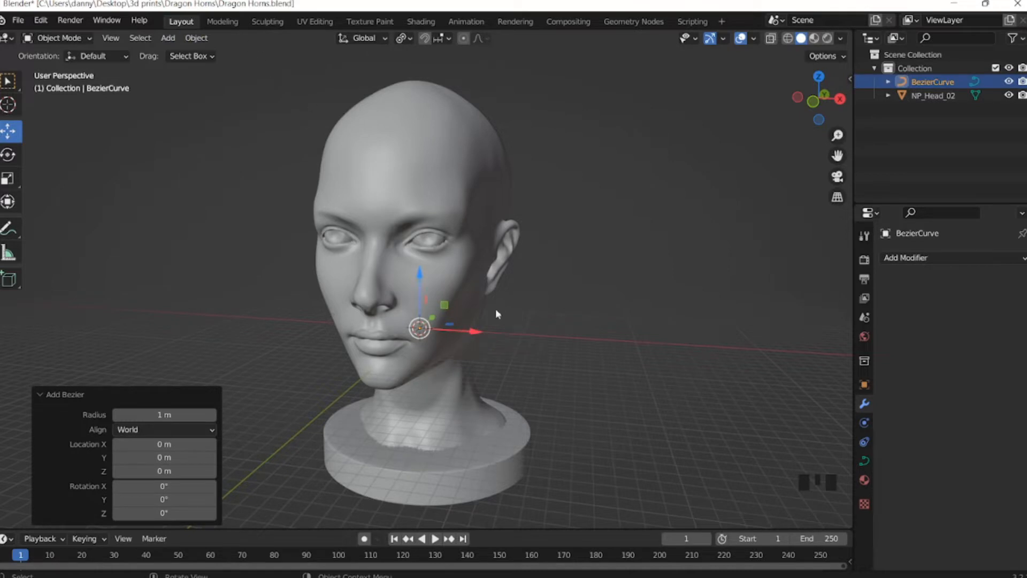
left_click_drag(477, 328, 564, 329)
left_click_drag(498, 268, 594, 225)
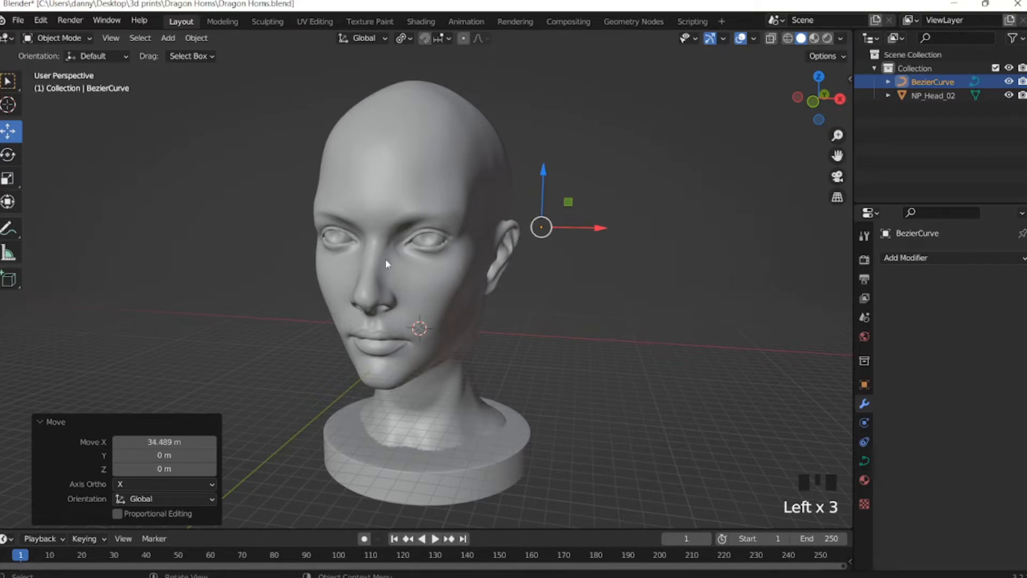
Scale the Bezier curve up several times and shift it about 48.9 m along X, away from the ear.
middle_click_drag(394, 249, 435, 292)
scroll(513, 248, "up", 3)
scroll(428, 291, "up", 3)
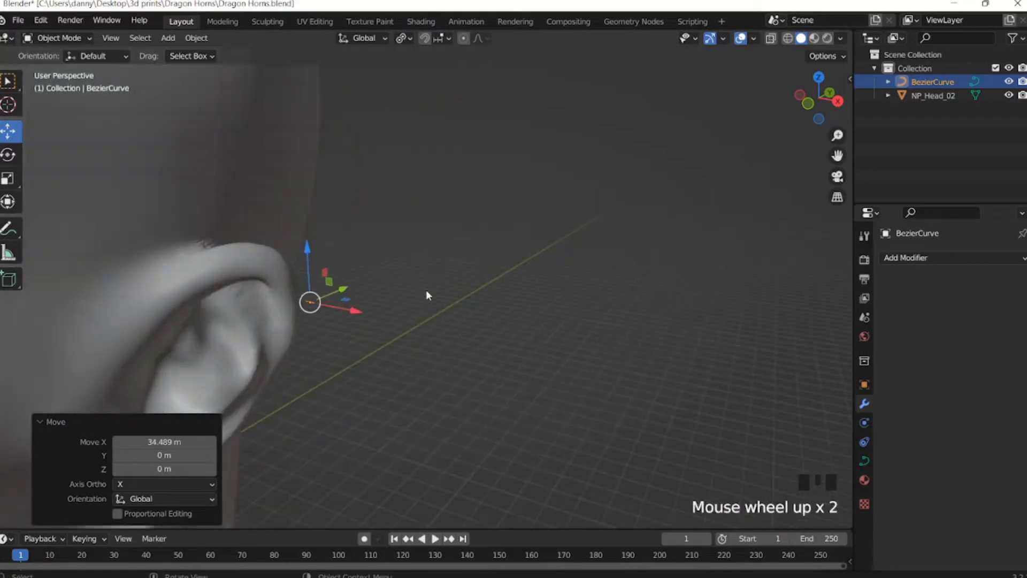
middle_click_drag(366, 296, 373, 295)
scroll(417, 263, "down", 3)
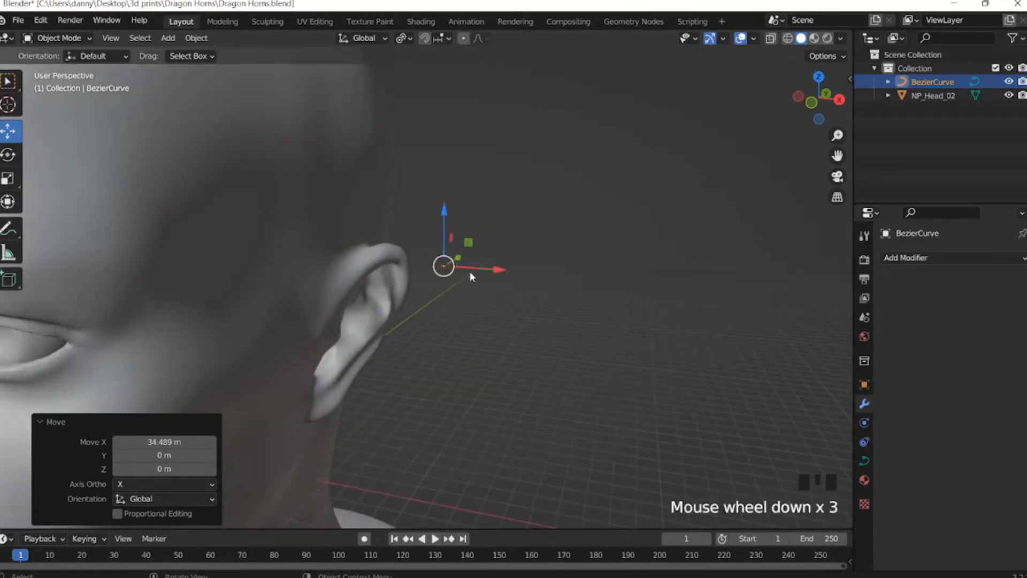
scroll(484, 265, "up", 4)
middle_click_drag(499, 259, 440, 258, "shift")
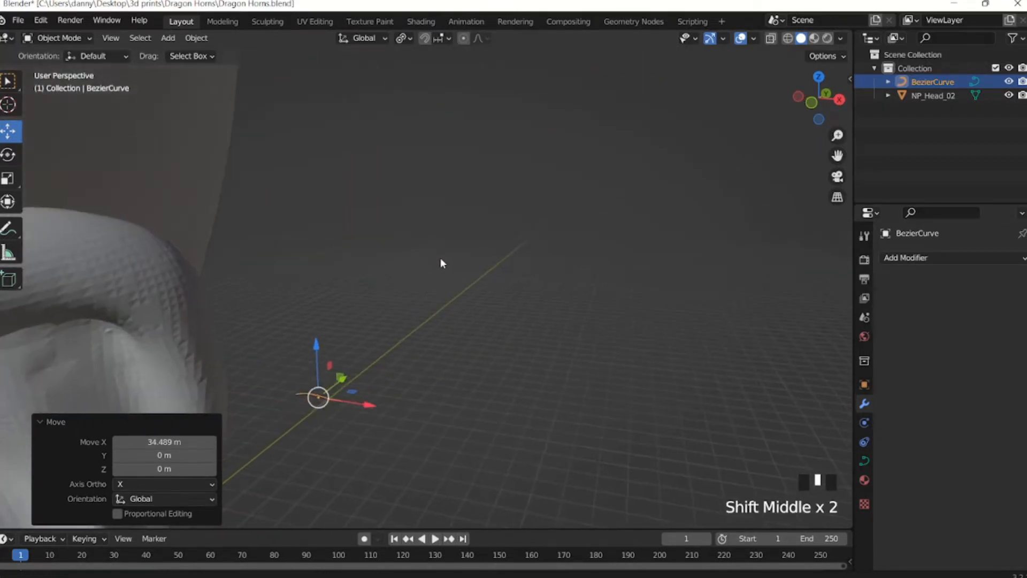
scroll(357, 373, "down", 5)
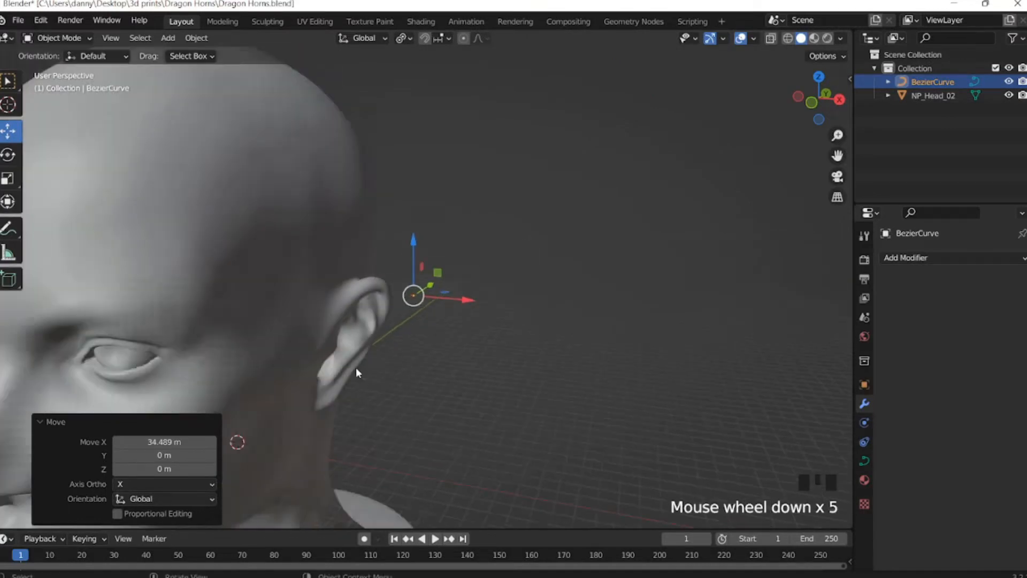
scroll(357, 372, "down", 2)
key("s")
left_click(551, 243)
key("s")
left_click(580, 219)
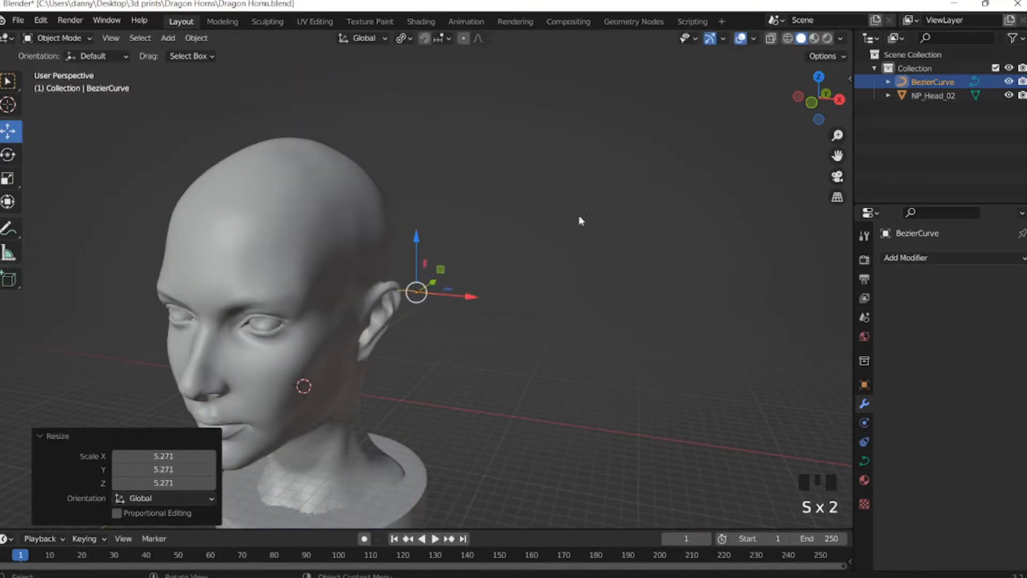
key("s")
left_click(512, 244)
key("s")
left_click(556, 205)
left_click_drag(468, 294, 525, 297)
middle_click_drag(511, 257, 488, 256)
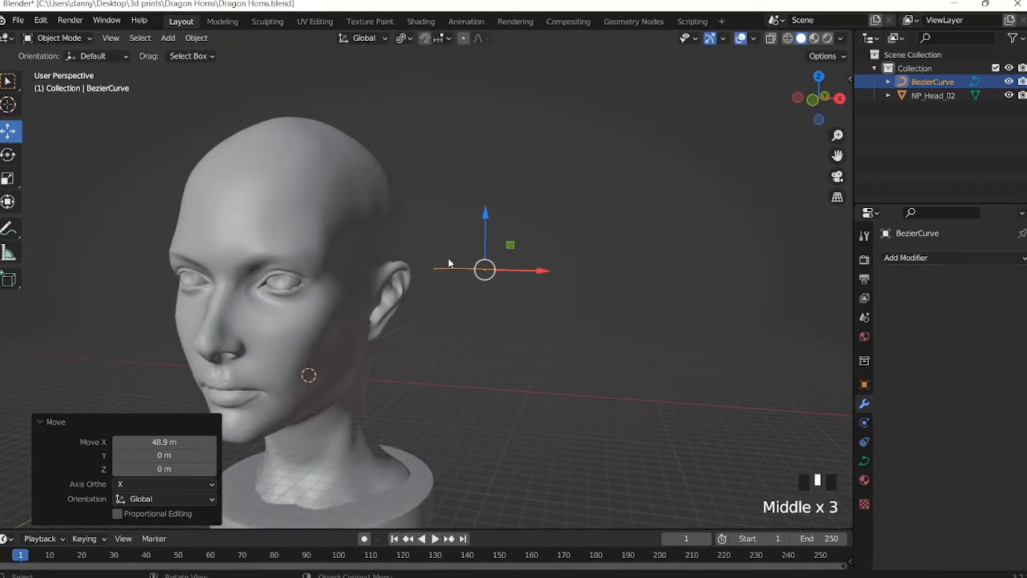
Add a Bezier circle and move it beside the head, just below the Bezier curve.
left_click(168, 38)
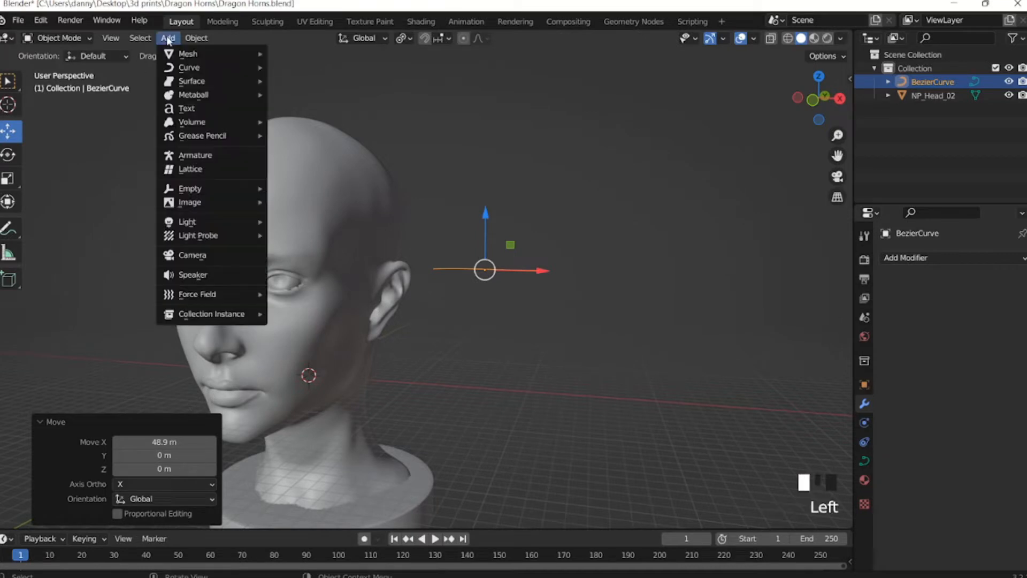
mouse_move(184, 68)
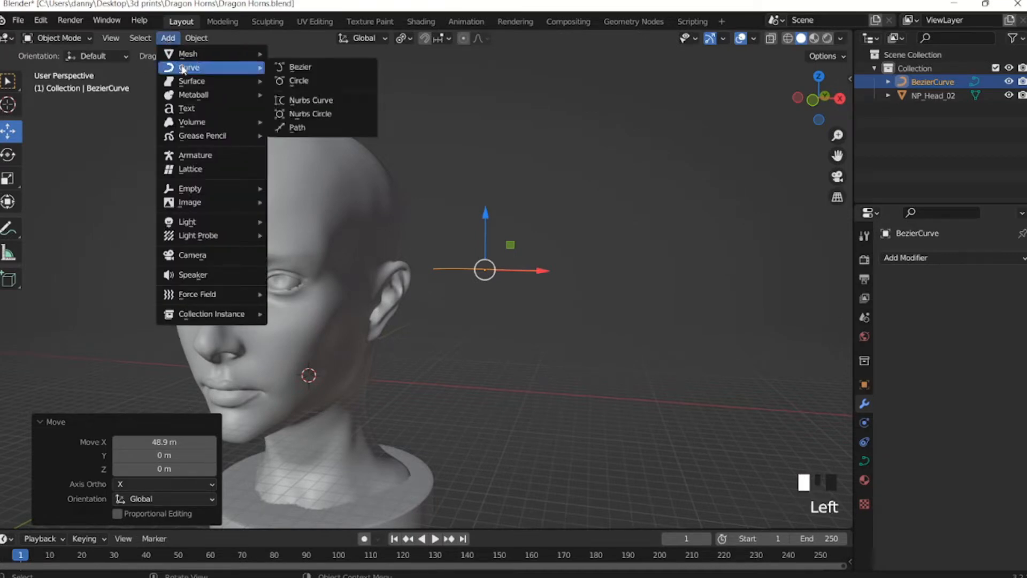
left_click(293, 81)
left_click_drag(368, 380, 524, 374)
left_click_drag(474, 342, 477, 269)
left_click_drag(524, 327, 553, 327)
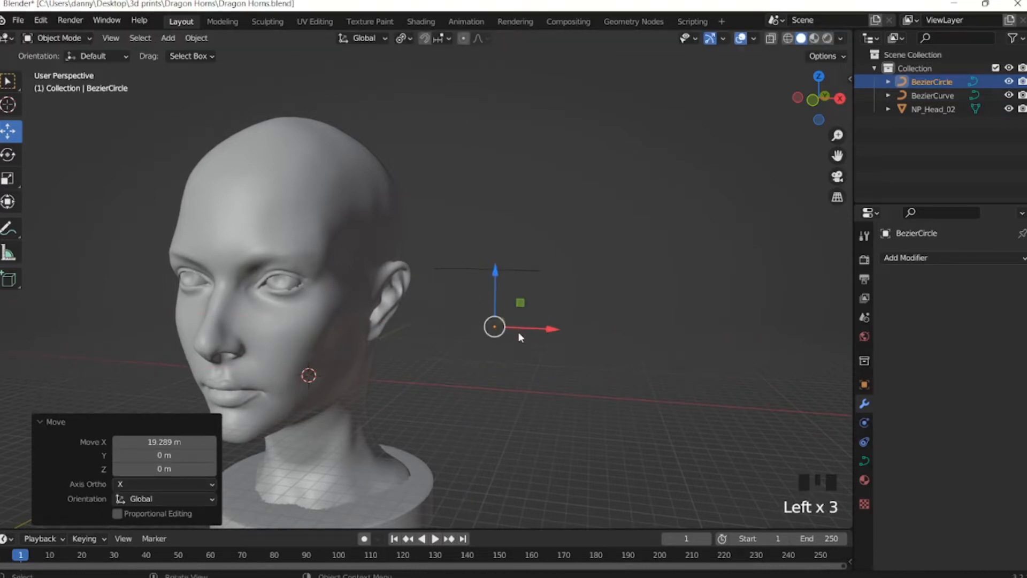
Set the Bezier curve's bevel to Object and pick the Bezier circle as its bevel object.
left_click(575, 278)
left_click(507, 269)
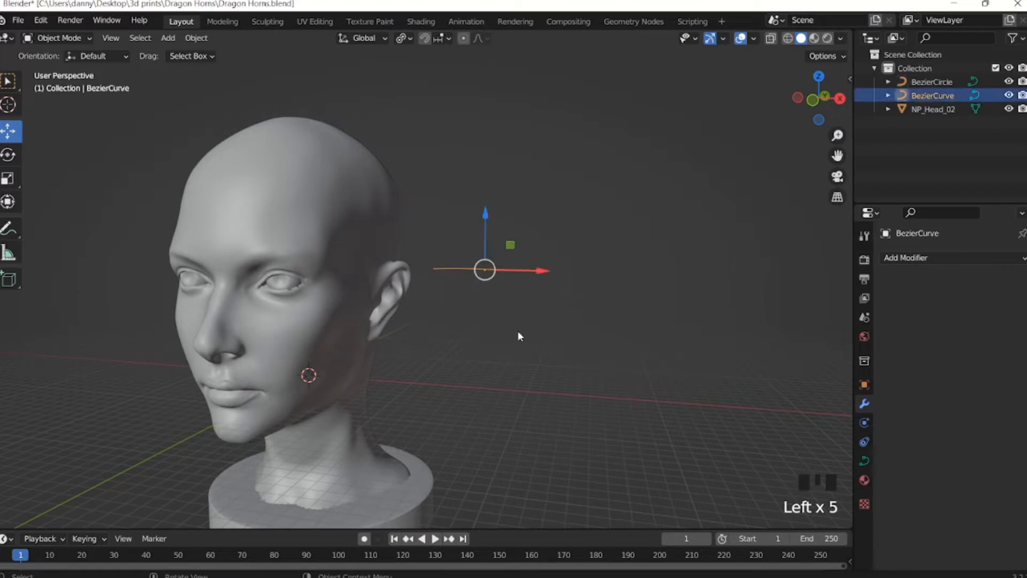
left_click(495, 326)
left_click(542, 272)
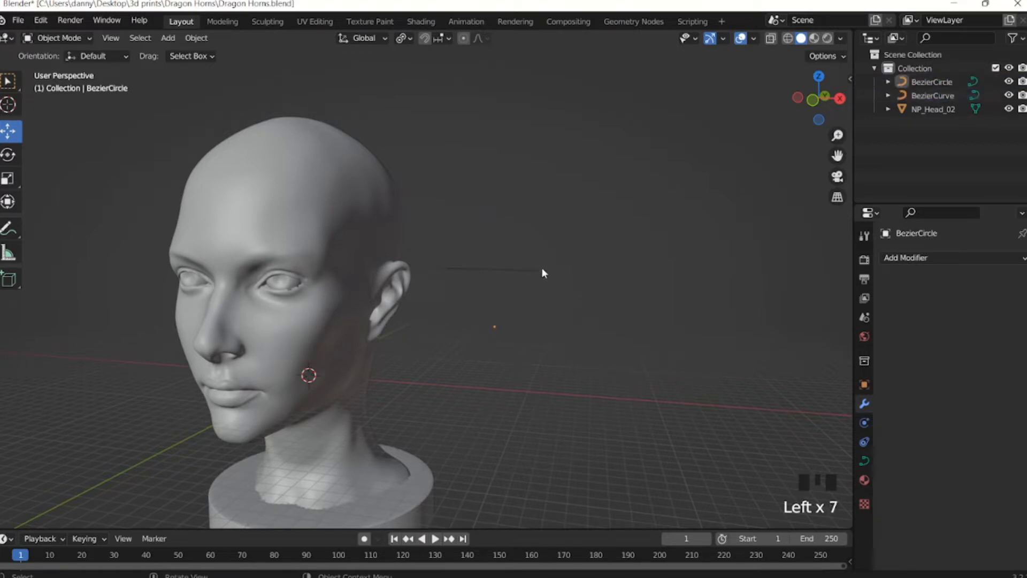
left_click(474, 269)
double_click(488, 272)
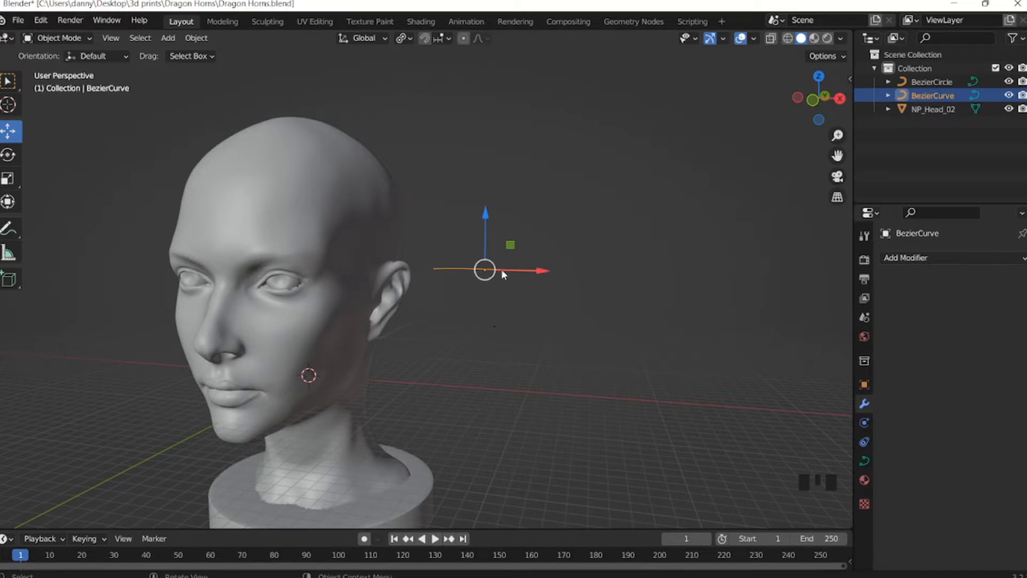
left_click(864, 461)
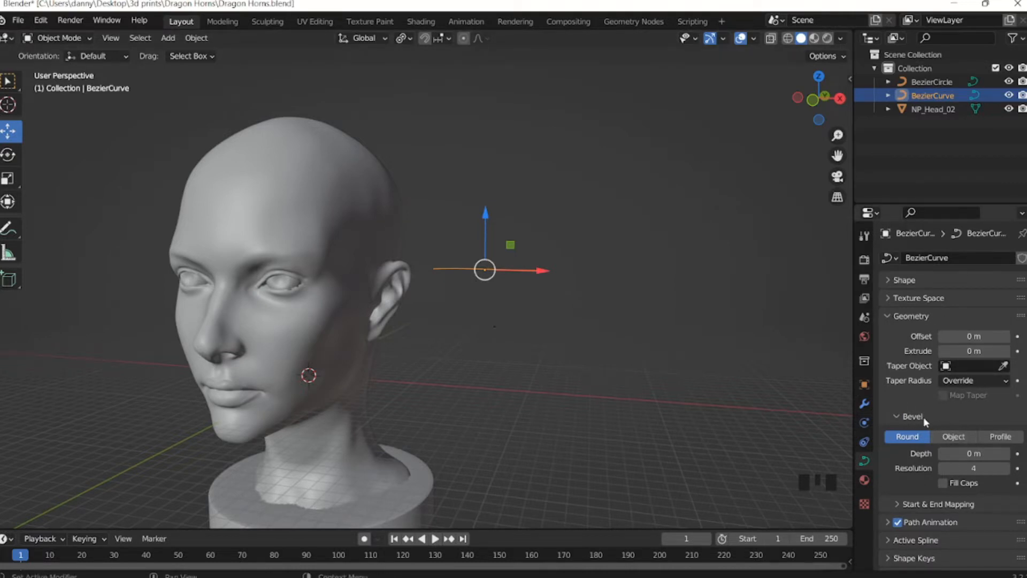
left_click(954, 437)
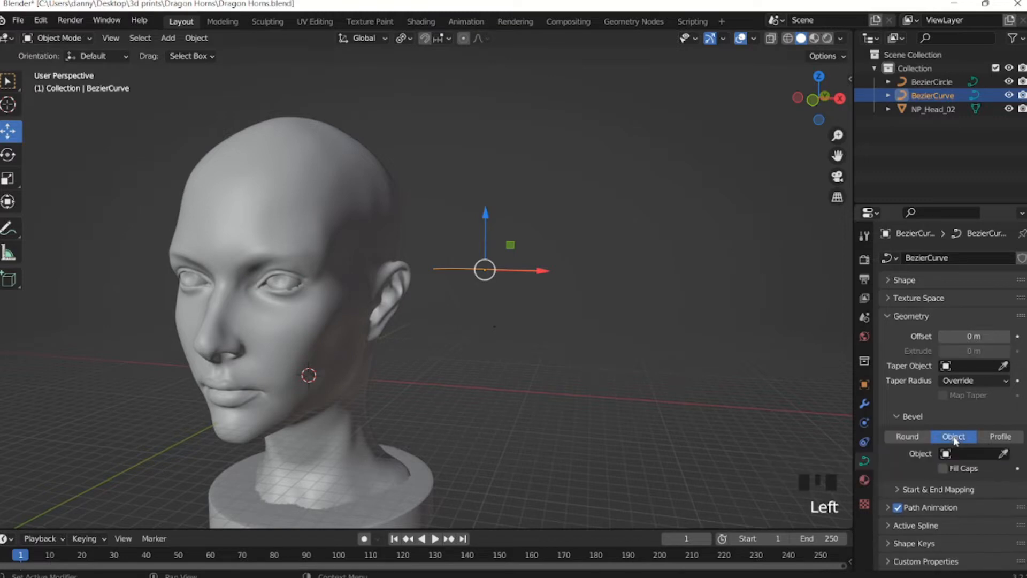
left_click(1003, 453)
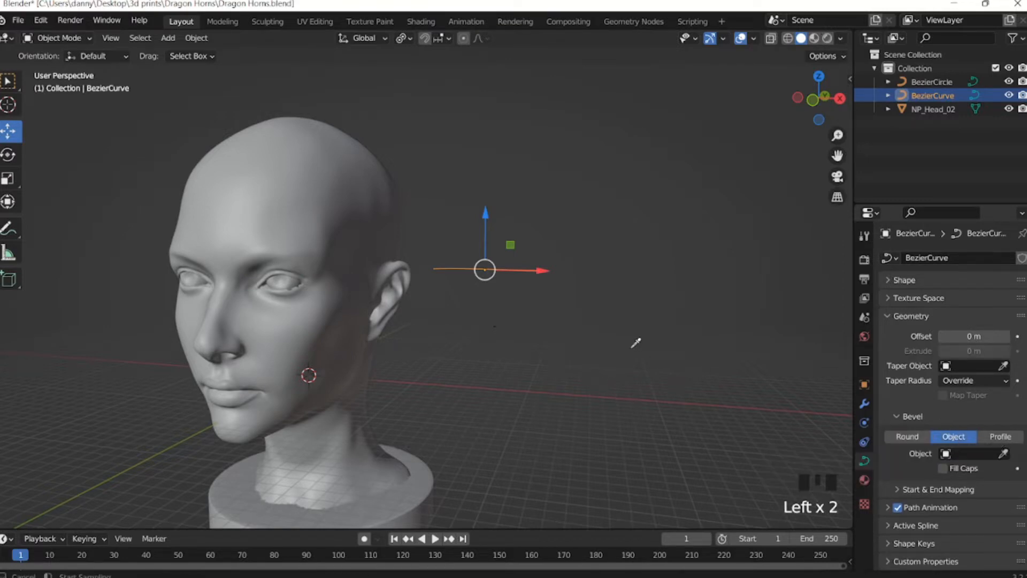
left_click(496, 324)
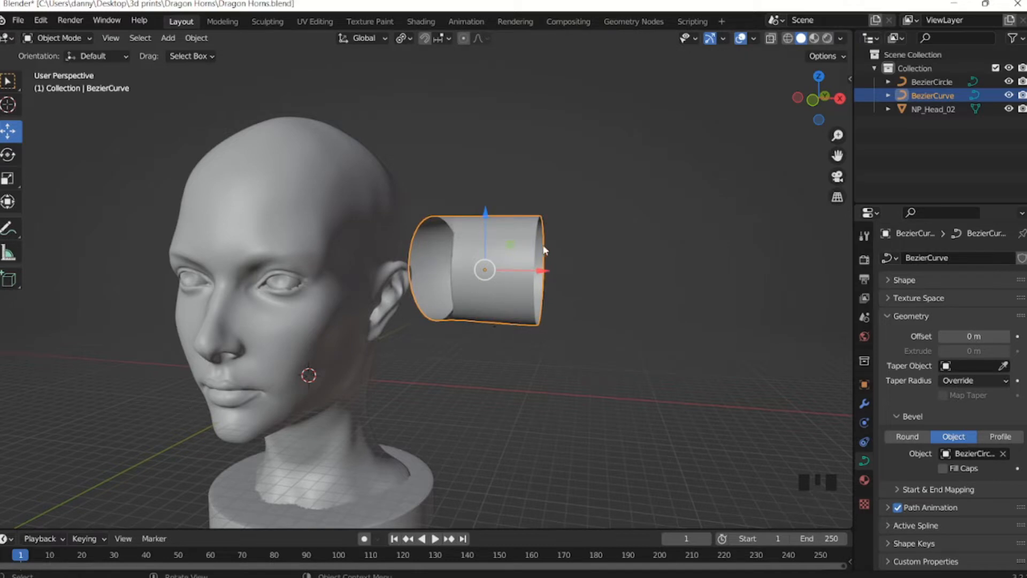
Scale the beveled curve to about 0.944 and raise it about 56.8 m along Z.
key("s")
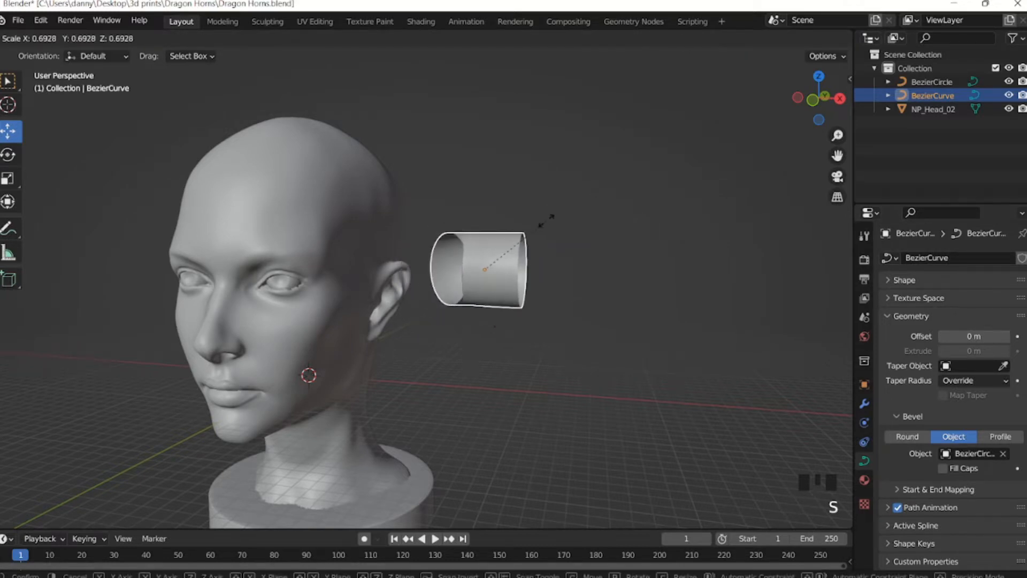
left_click(571, 215)
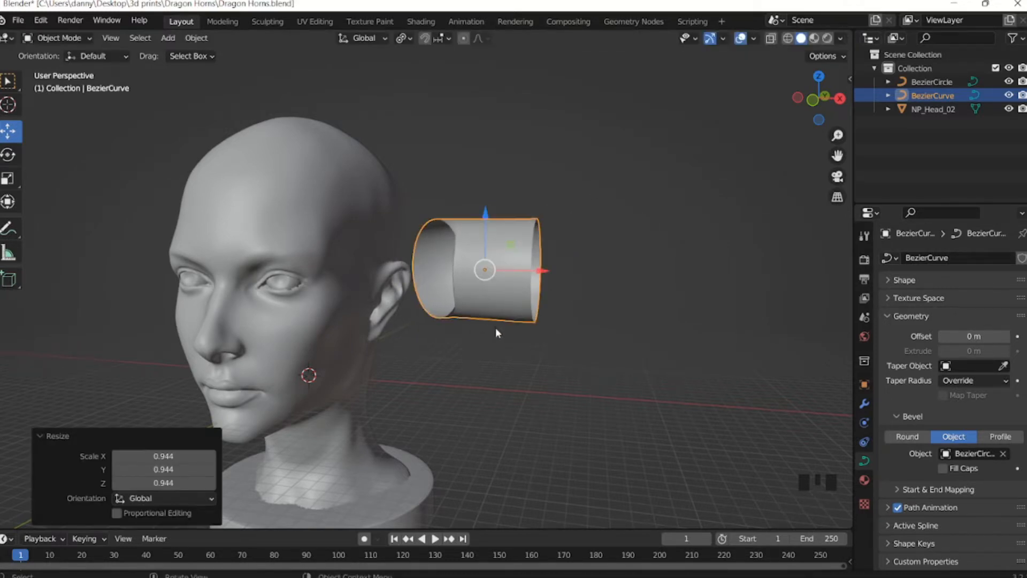
middle_click_drag(589, 247, 511, 281)
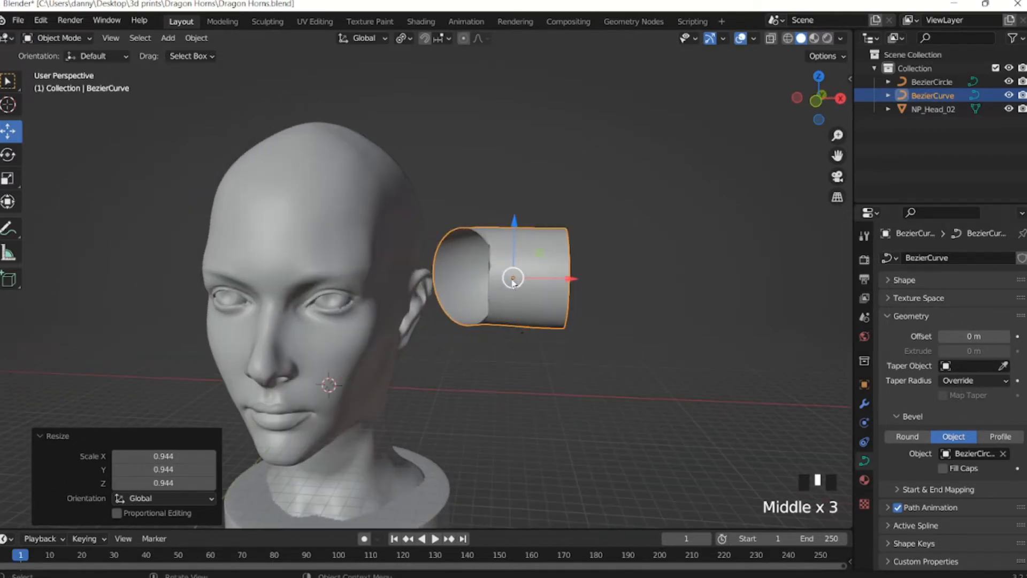
left_click_drag(553, 276, 551, 206)
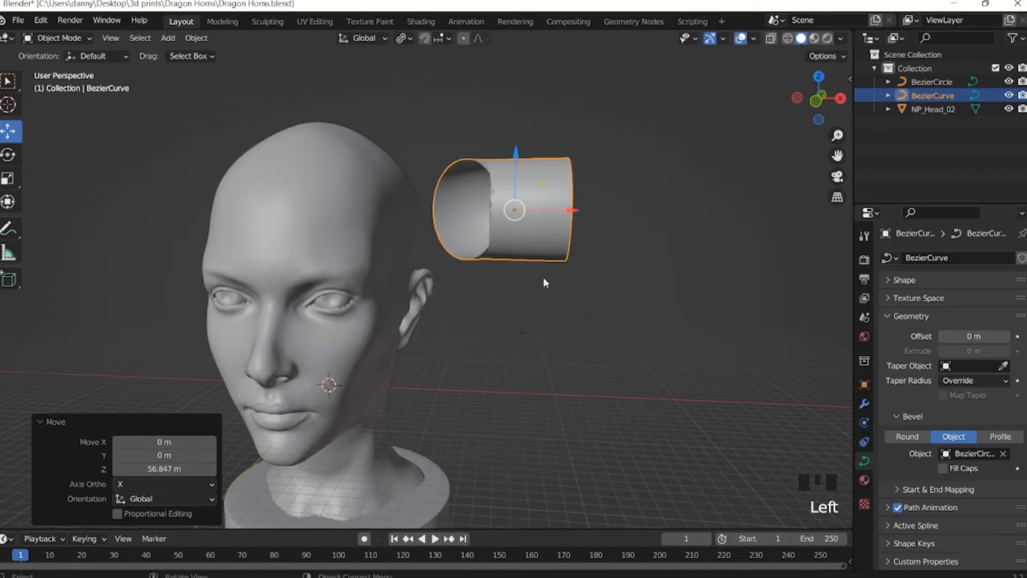
middle_click_drag(544, 278, 474, 308)
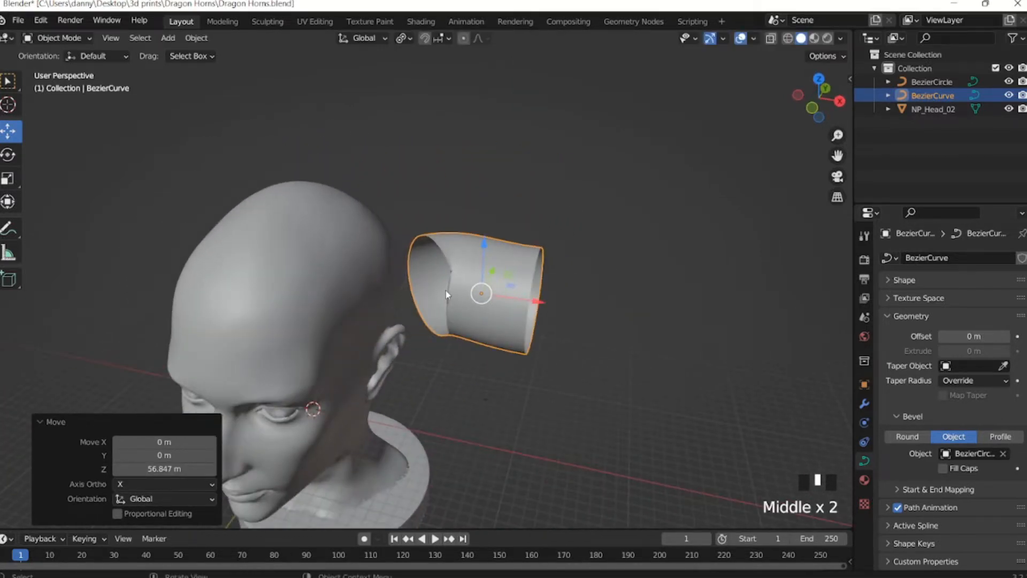
Clear the Bezier curve's bevel object and switch the curve to Edit Mode.
left_click(1006, 456)
scroll(458, 289, "up", 3)
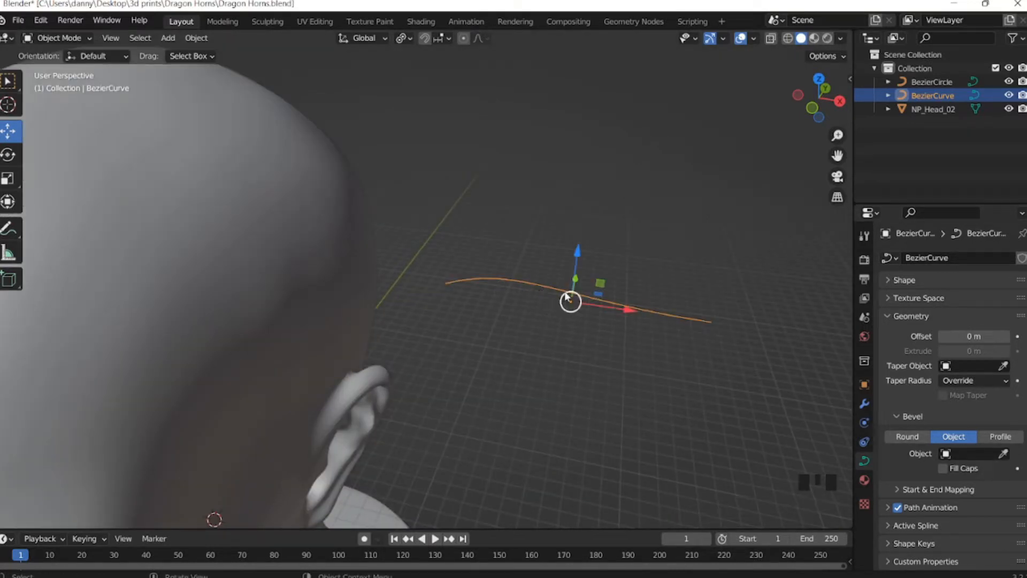
key("Tab")
middle_click_drag(601, 297, 487, 294)
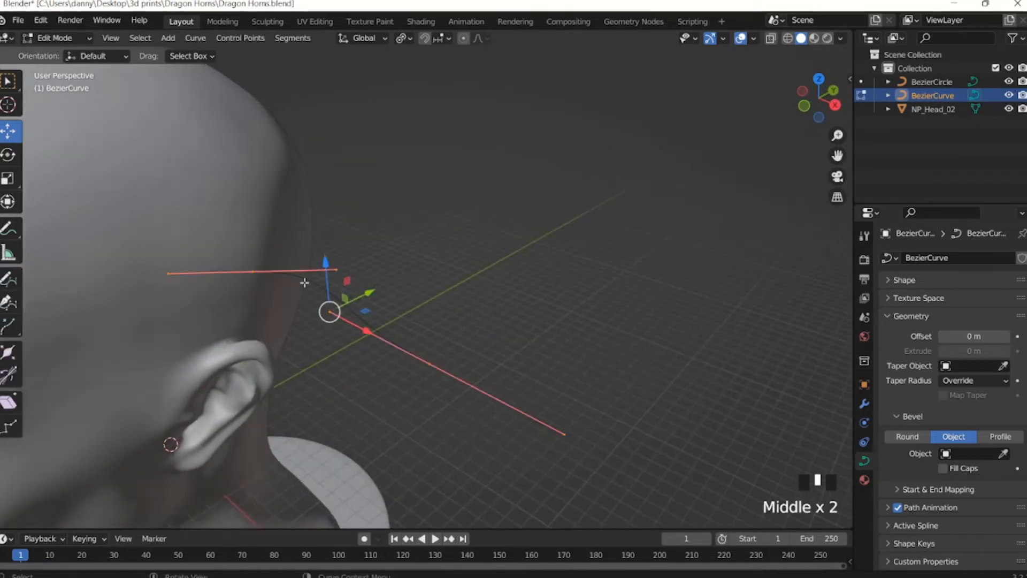
Select the Bezier curve's end control point nearest the head.
left_click(252, 273)
middle_click_drag(344, 287, 445, 290)
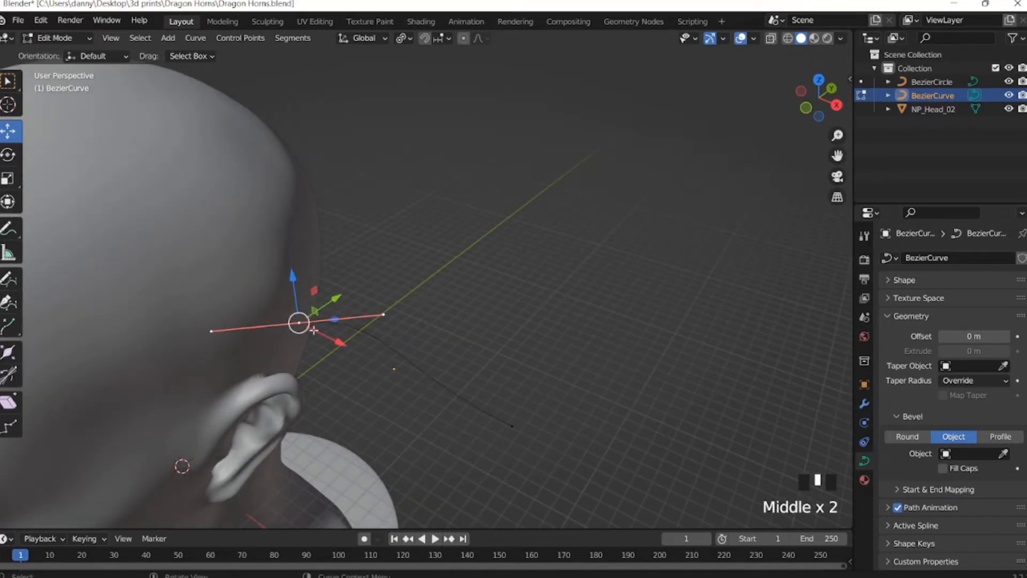
left_click(400, 364)
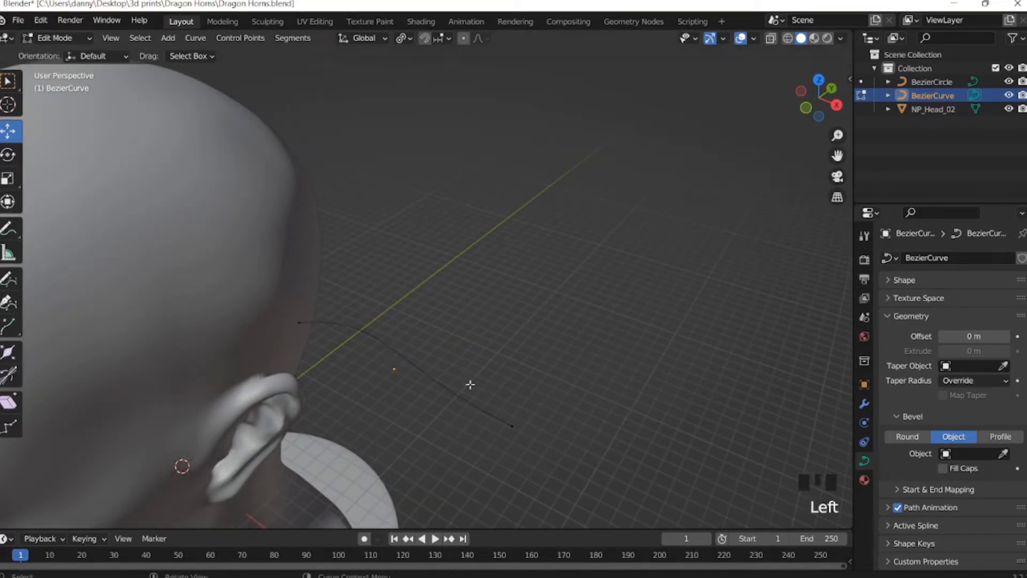
left_click(513, 426)
left_click(298, 323)
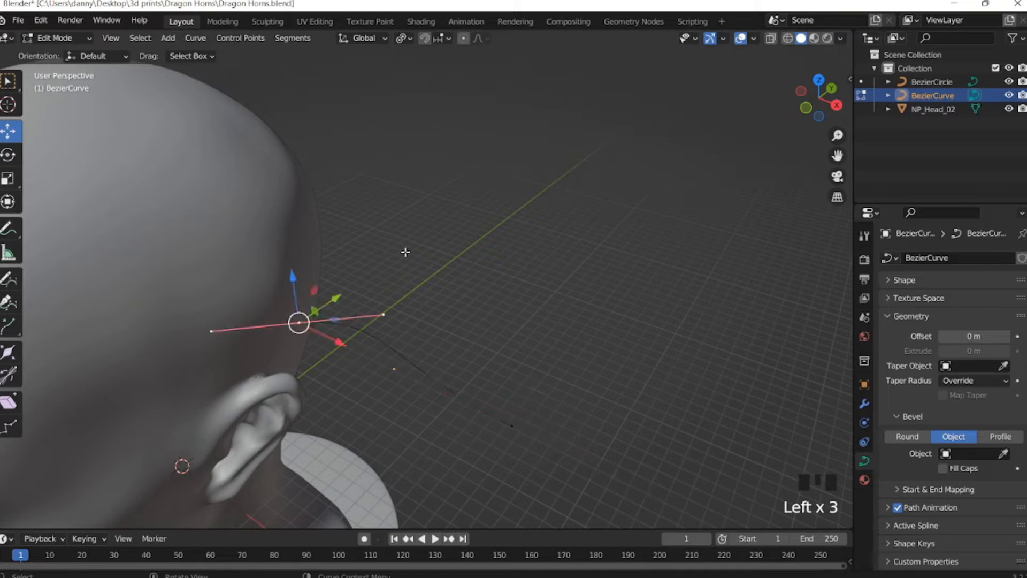
Try to rotate the selected control point about the Z axis in top view.
middle_click_drag(405, 275, 420, 229)
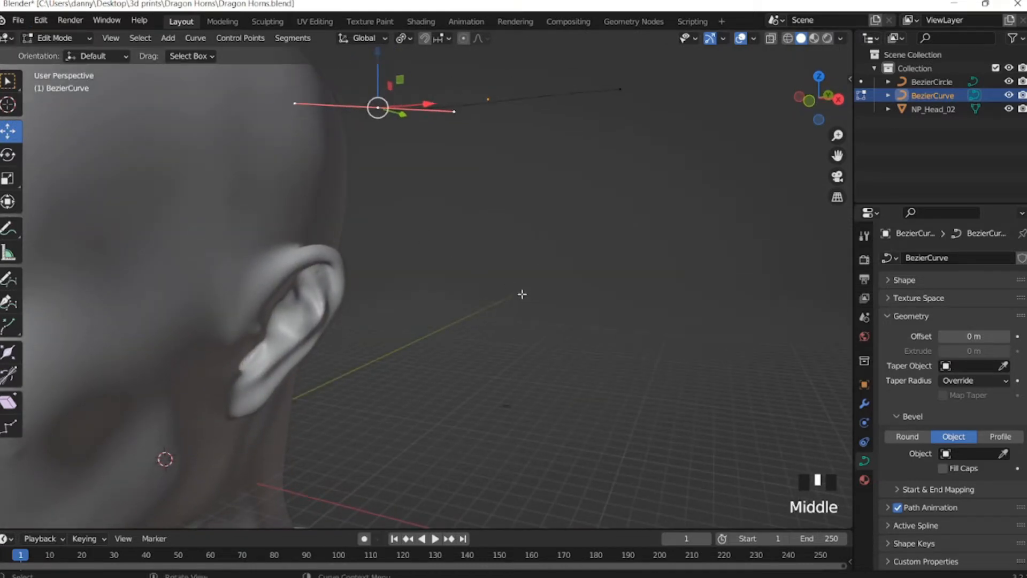
key("KP_1")
middle_click_drag(592, 139, 558, 247)
key("KP_7")
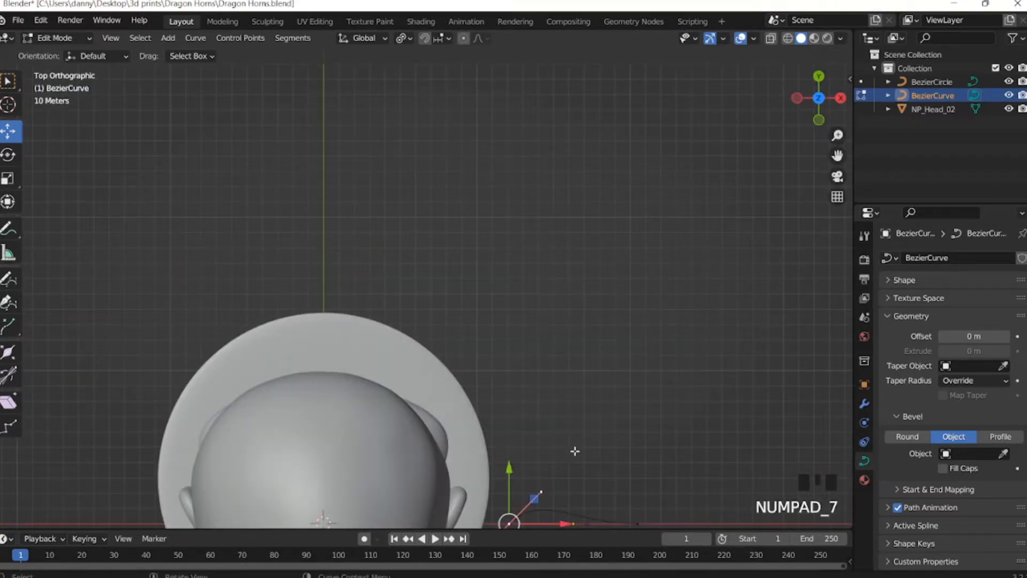
middle_click_drag(566, 476, 417, 231, "shift")
scroll(516, 212, "up", 4)
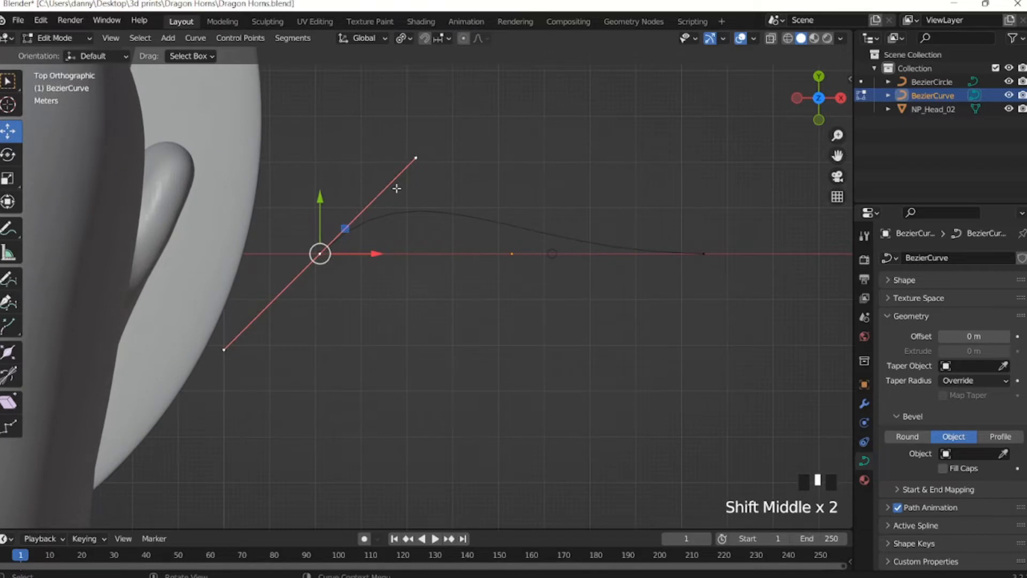
key("r")
key("z")
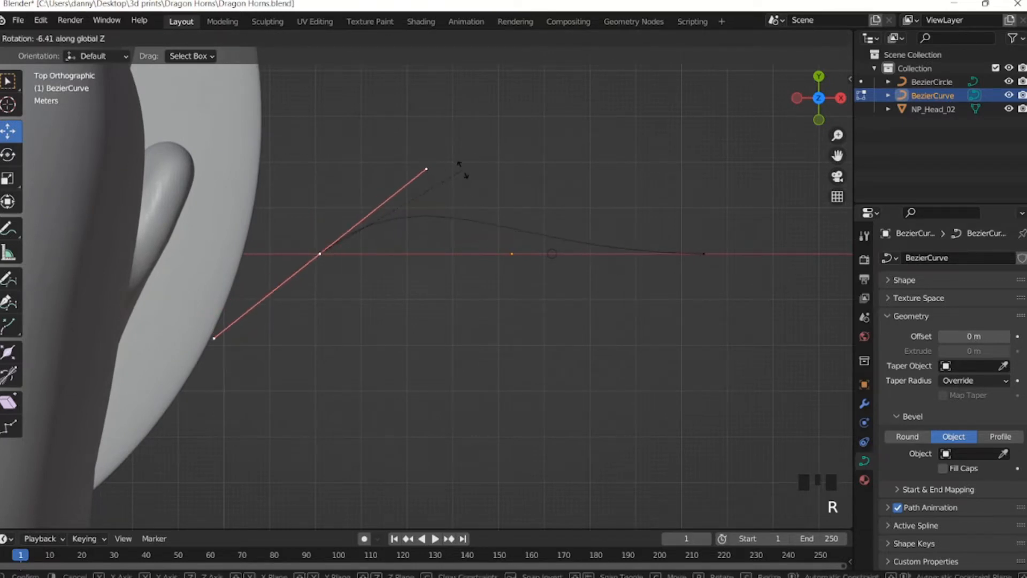
left_click(481, 211)
middle_click_drag(481, 211, 449, 165)
scroll(464, 167, "down", 3)
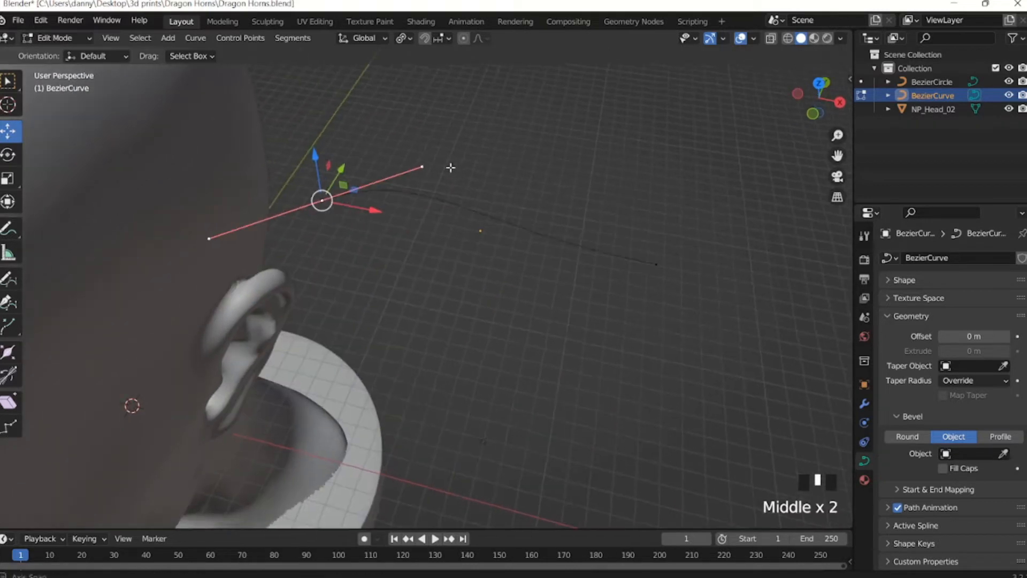
Rotate the control point nearest the head about -44.8° around global Z to straighten the curve.
key("r")
key("z")
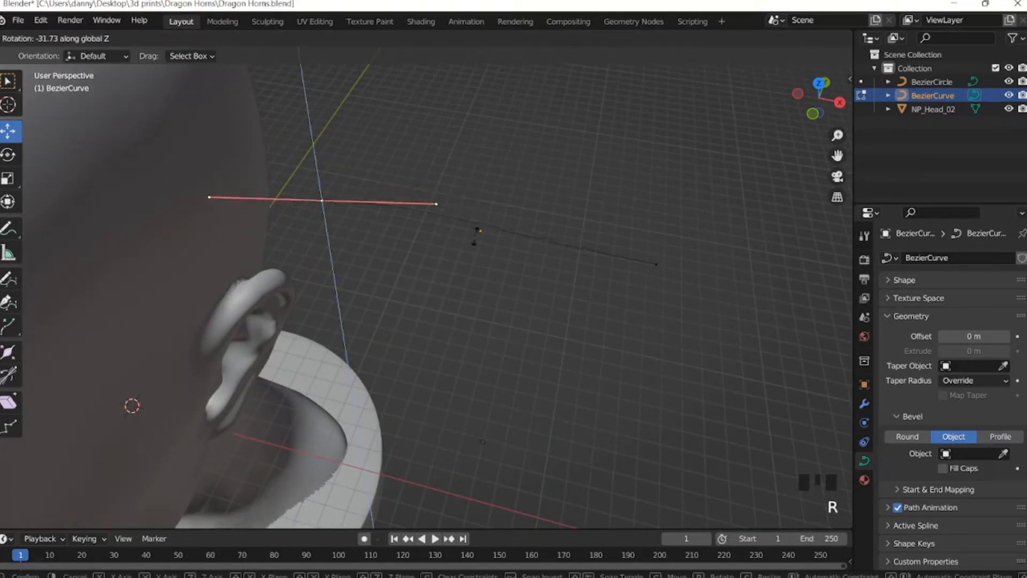
left_click(461, 268)
middle_click_drag(462, 268, 555, 236)
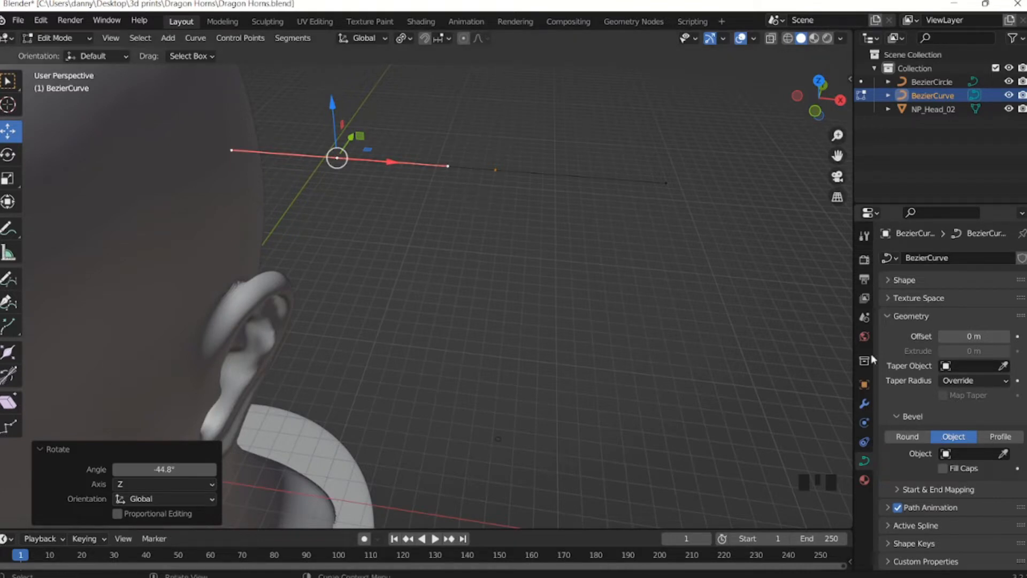
Pick the Bezier circle as the curve's bevel object again.
left_click(1004, 453)
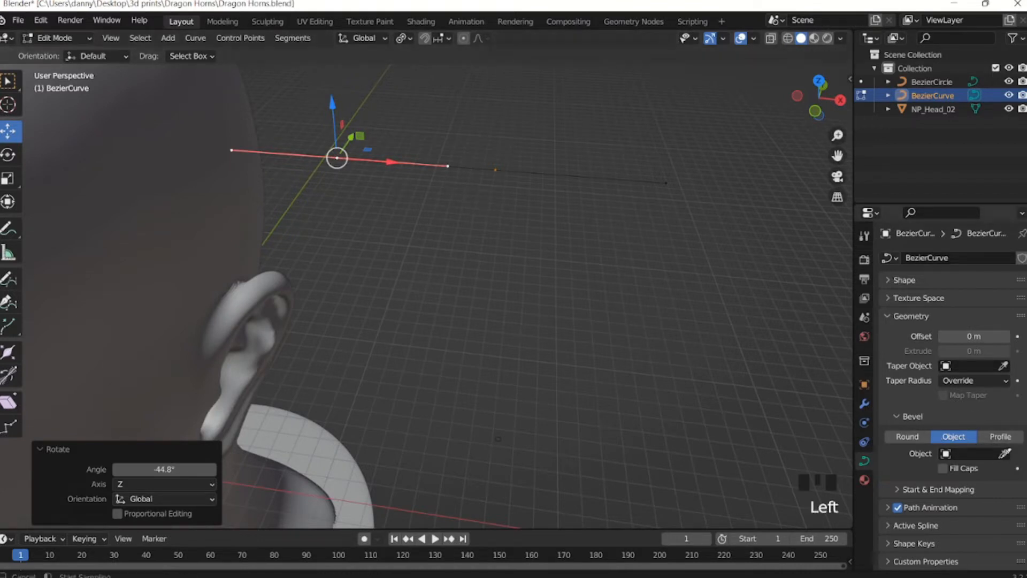
left_click(498, 437)
scroll(577, 326, "down", 2)
middle_click_drag(585, 321, 459, 303)
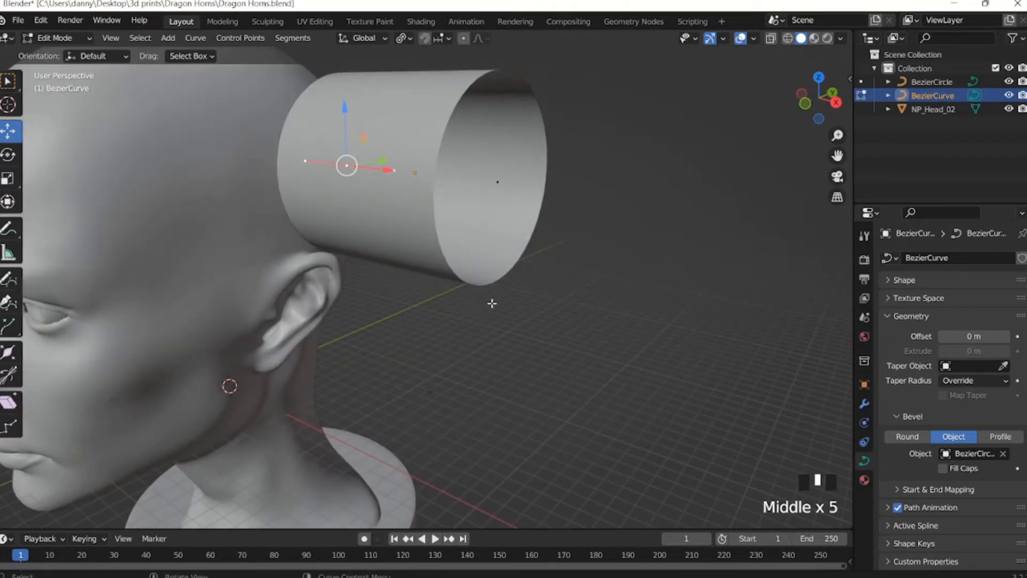
Return to Object Mode and scale the beveled curve uniformly to about 1.045.
key("Tab")
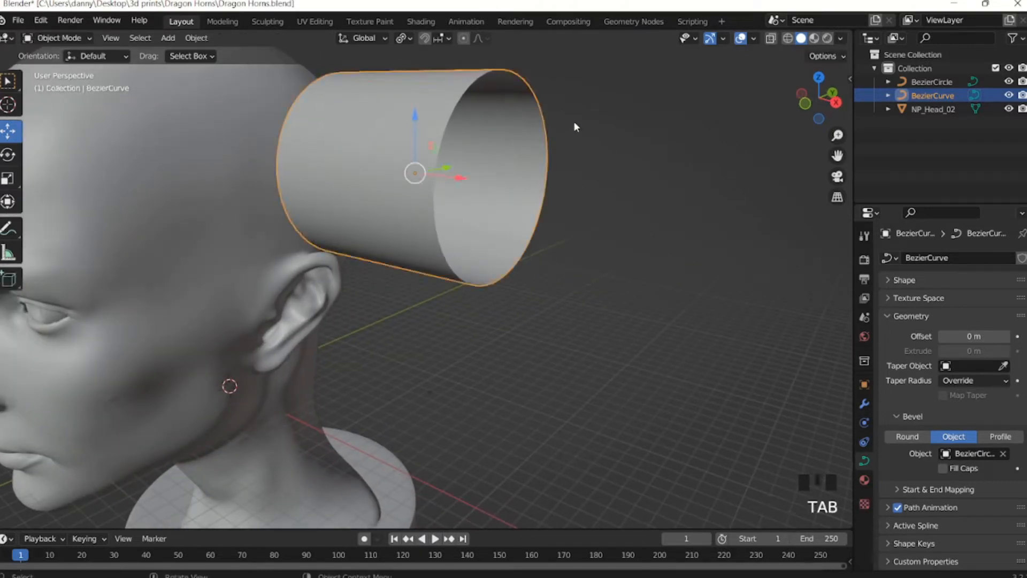
key("s")
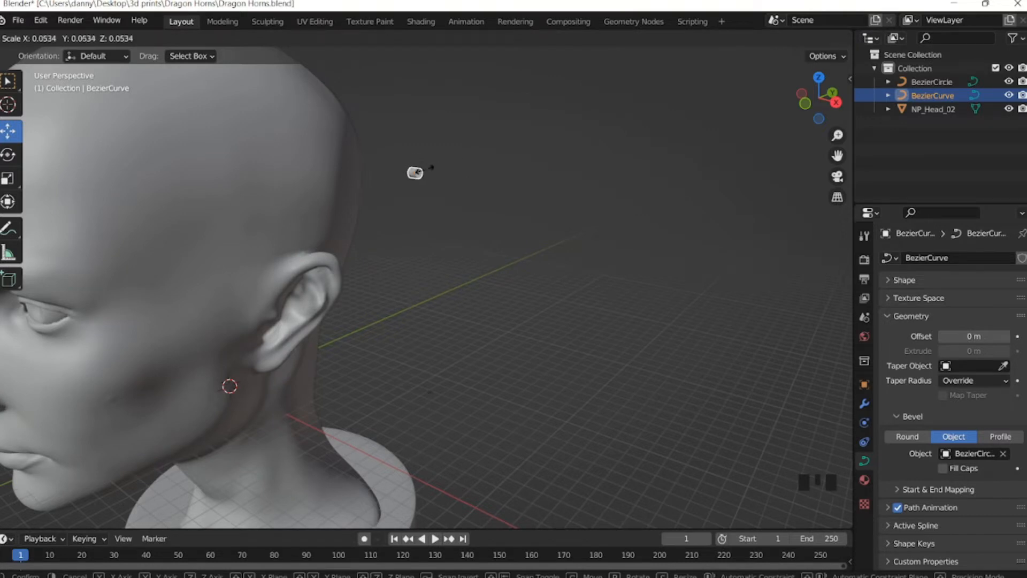
left_click(595, 95)
scroll(472, 170, "down", 1)
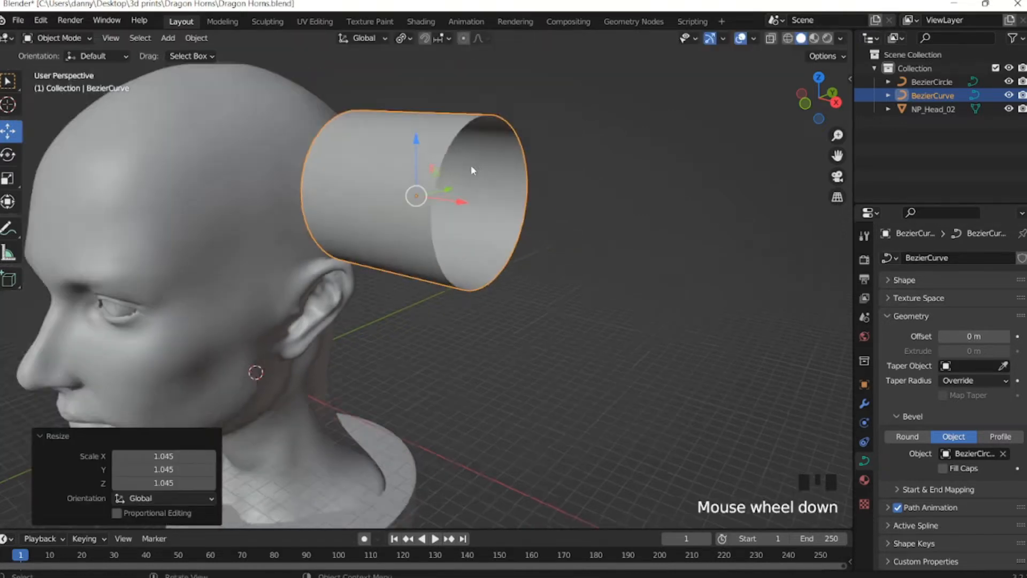
Isolate the Bezier circle in local view and switch it to Edit Mode.
middle_click_drag(472, 166, 515, 309)
left_click(426, 284)
key("slash")
scroll(467, 244, "down", 2)
middle_click(487, 242)
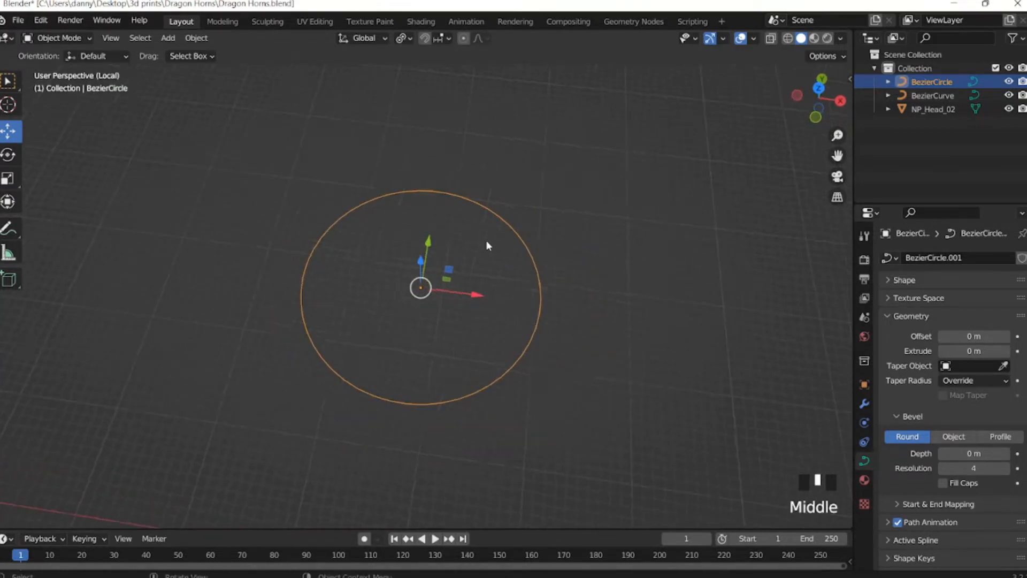
key("Tab")
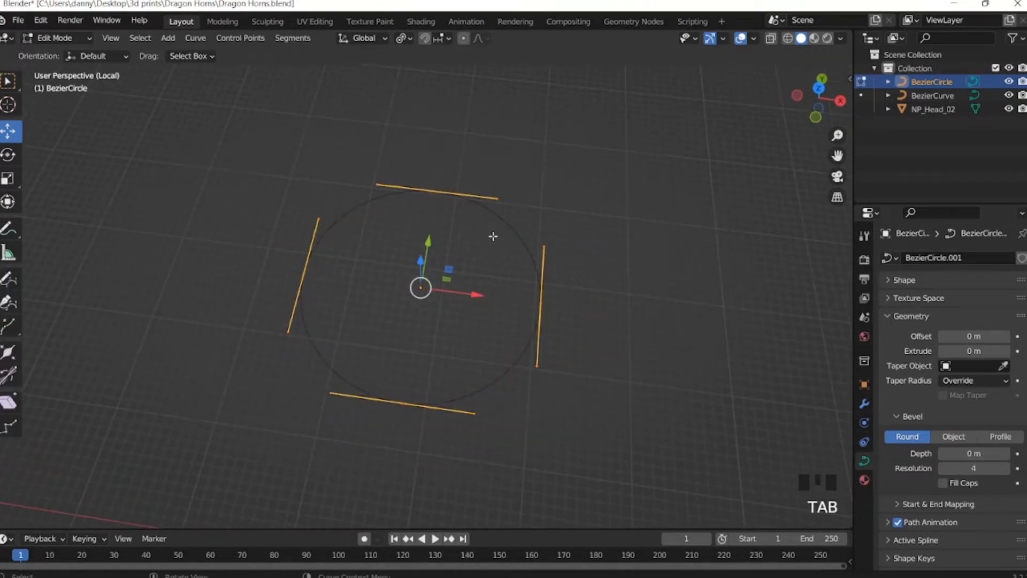
Move the circle's +Y control point about -0.095 m along Y and scale down its handles into a tighter point.
left_click(439, 191)
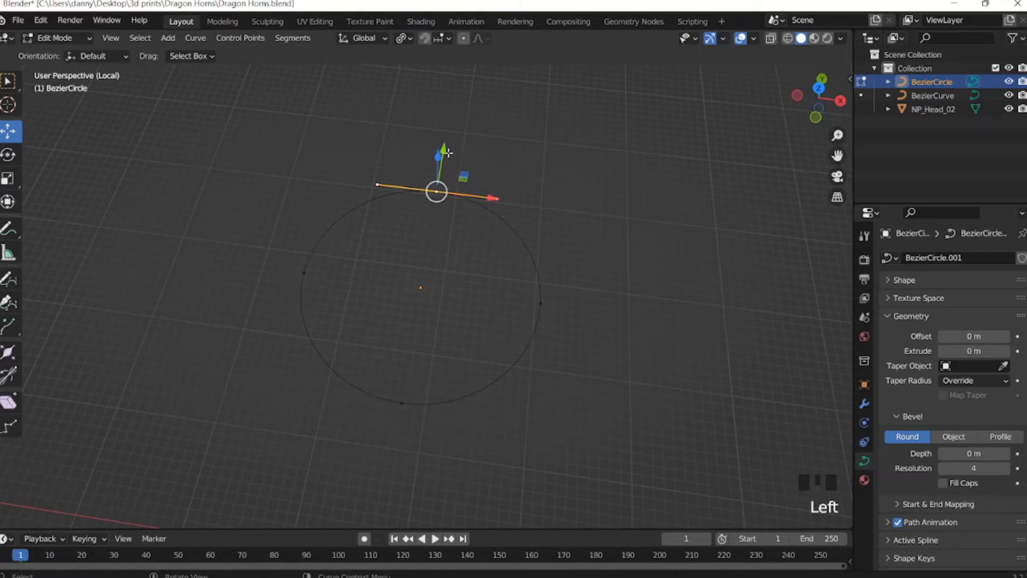
mouse_move(447, 153)
left_mouse_down()
mouse_move(463, 117)
mouse_move(448, 154)
left_mouse_up()
key("s")
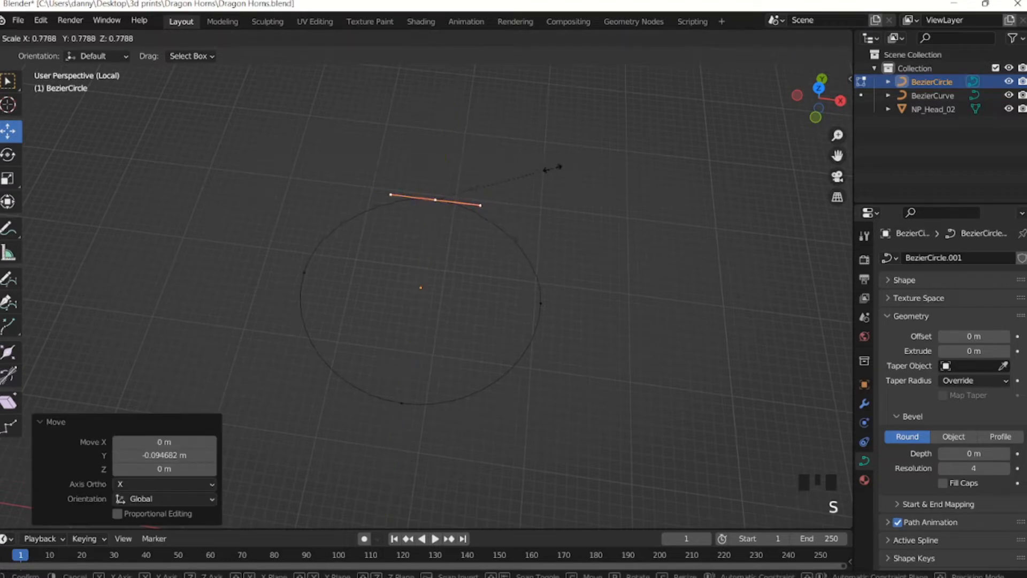
left_click(478, 171)
Move the circle's two side control points about -0.7 m along Y, and its +Y control point about 0.125 m along Y.
left_click(540, 307)
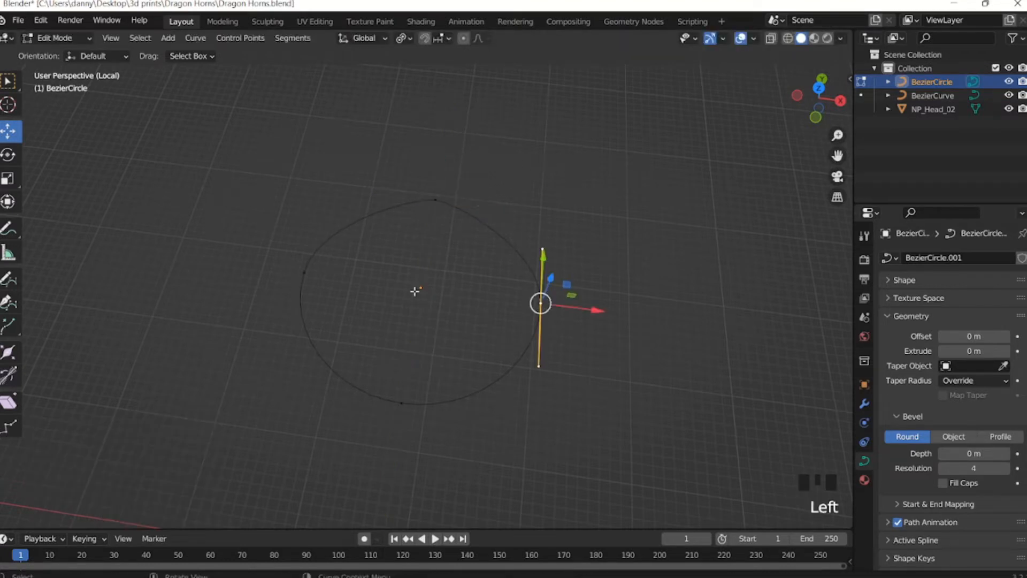
left_click(304, 273, "shift")
key("g")
key("y")
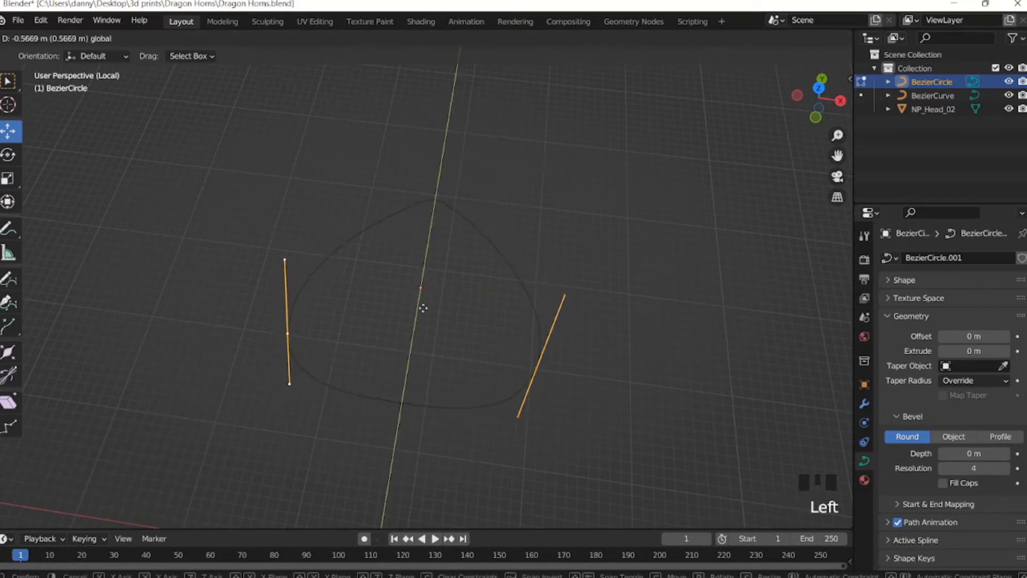
left_click(422, 314)
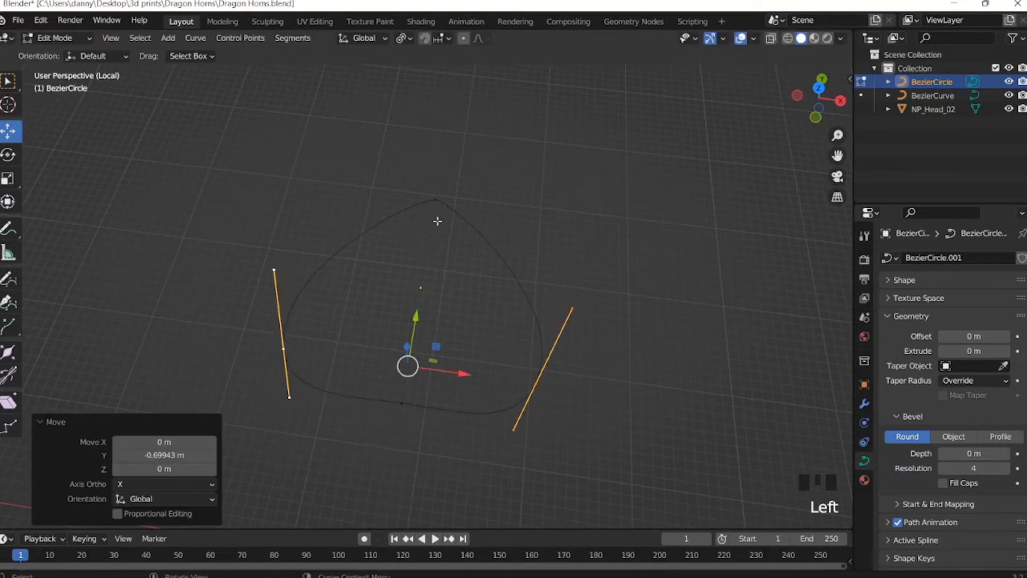
left_click(435, 200)
left_click_drag(445, 159, 447, 148)
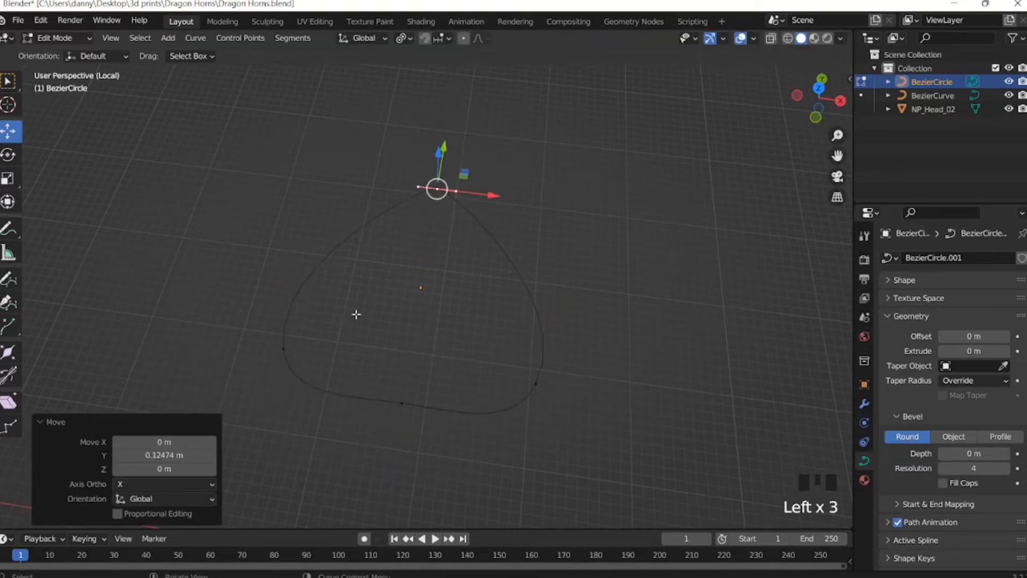
Scale the handles of the two side control points to about 0.64, then leave Edit Mode and local view.
left_click(286, 348)
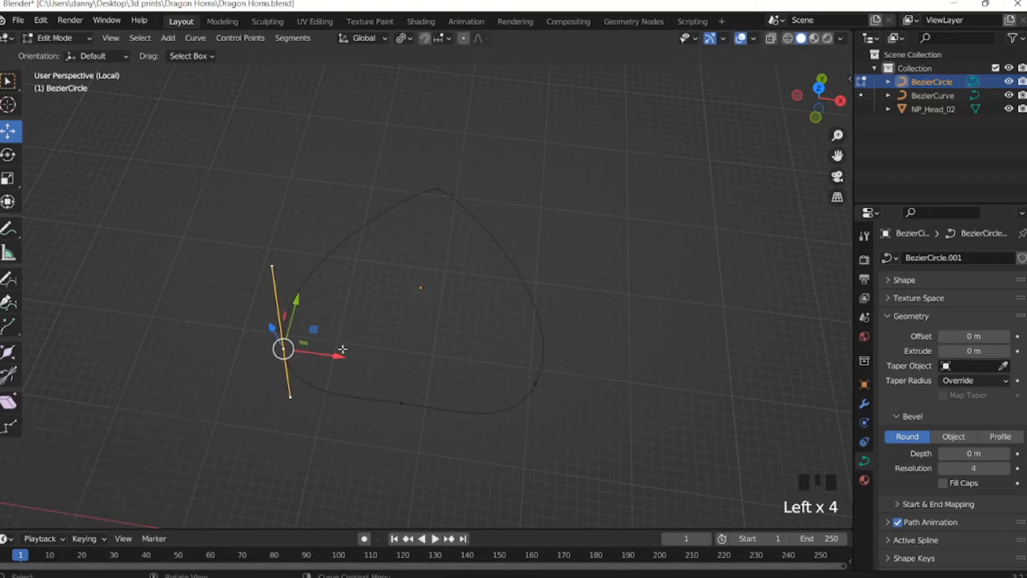
left_click(536, 383, "shift")
key("s")
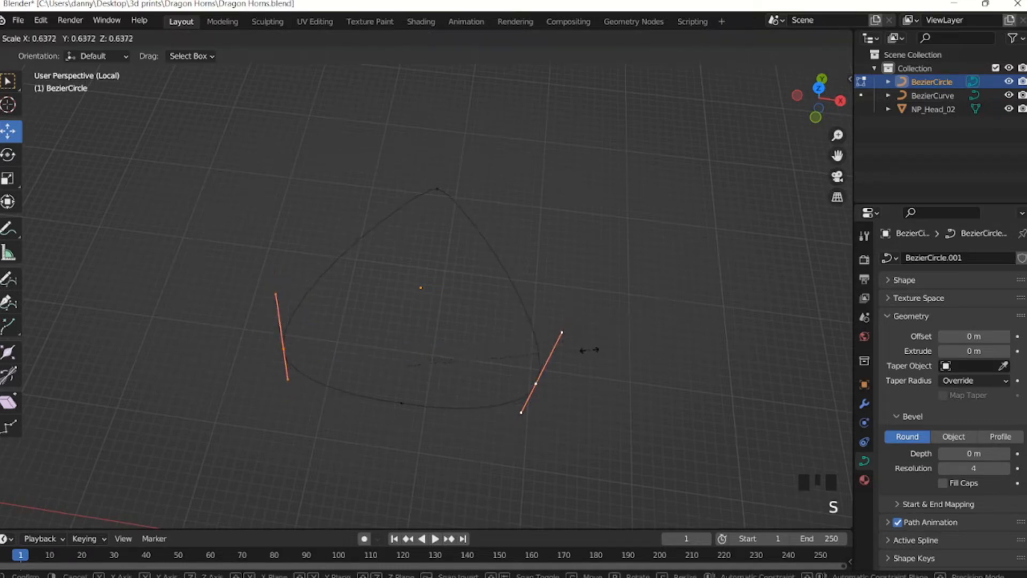
left_click(588, 350)
key("Tab")
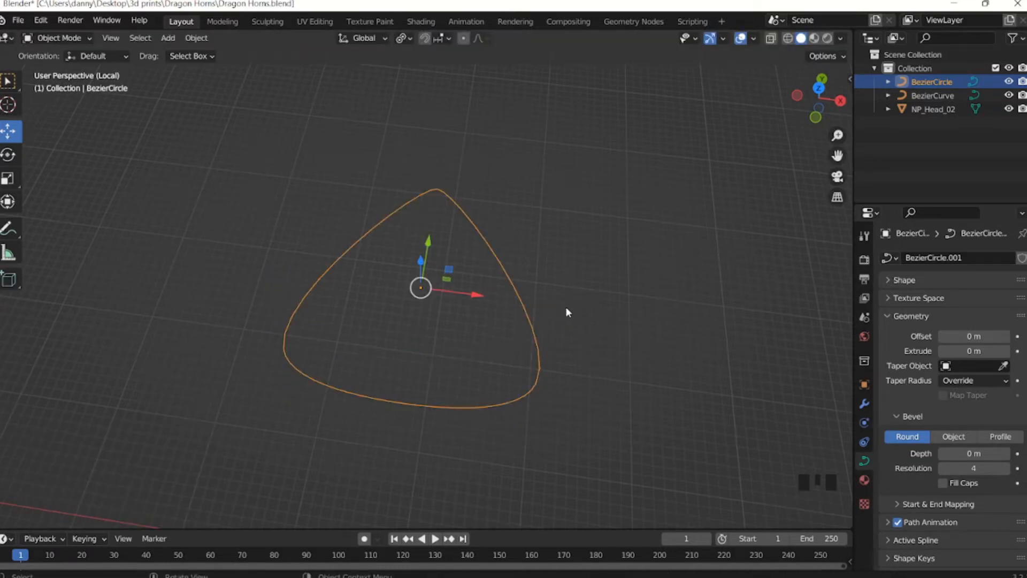
key("slash")
Enable Fill Caps on the beveled Bezier curve to close its open ends.
left_click(515, 217)
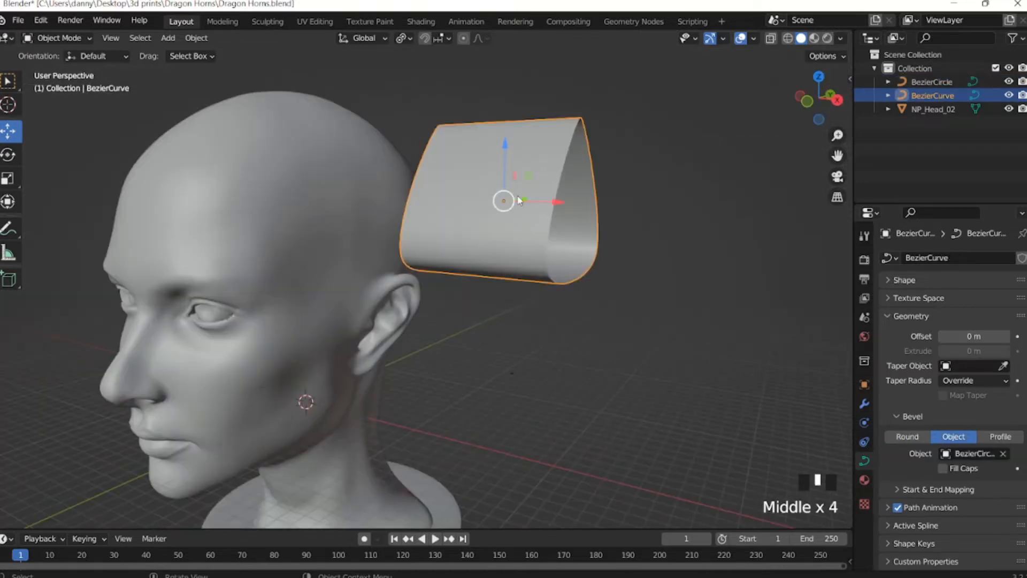
middle_click_drag(518, 200, 440, 214)
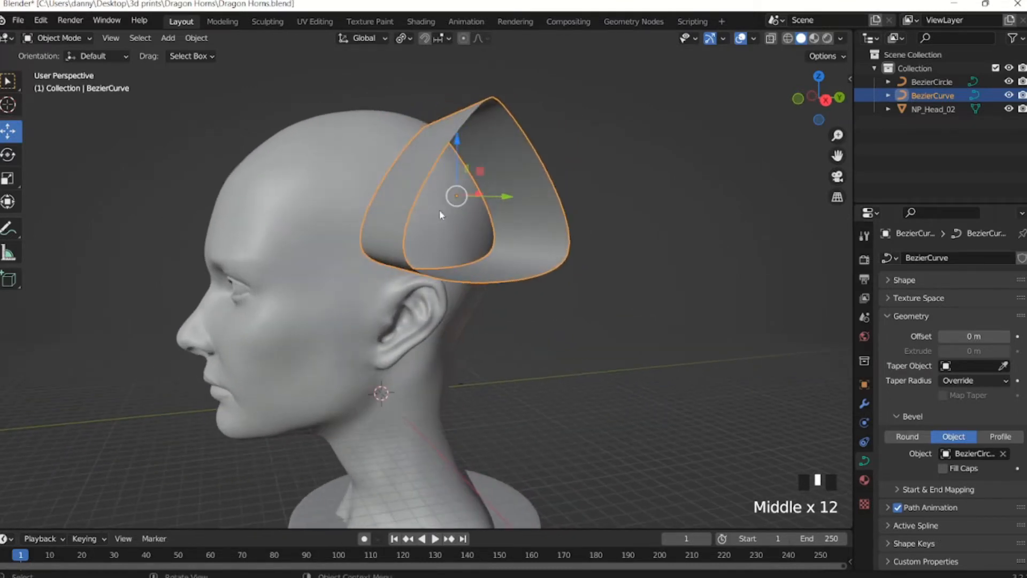
left_click(943, 468)
middle_click_drag(696, 321, 483, 219)
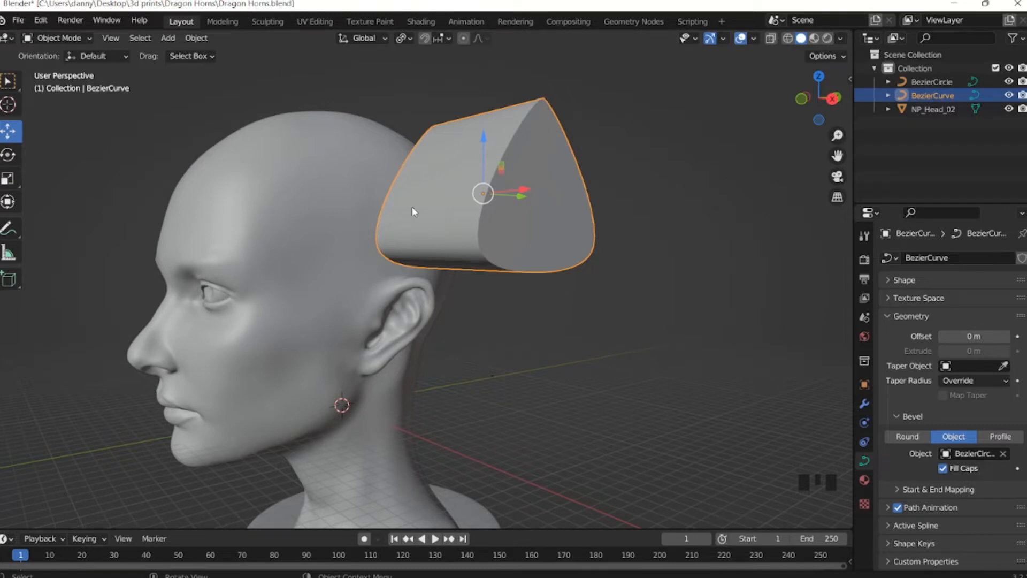
middle_click_drag(423, 167, 445, 161)
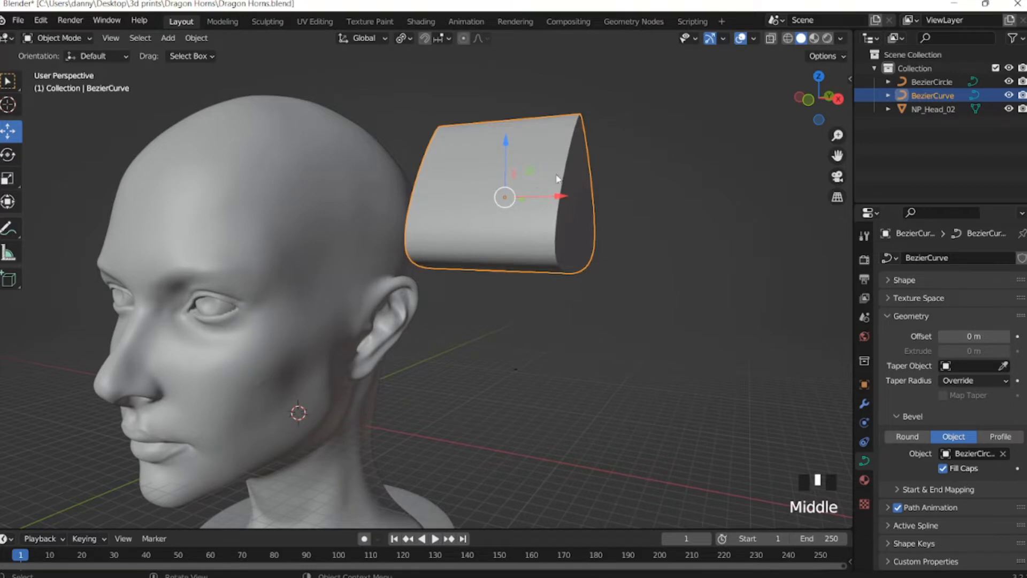
Extrude the Bezier curve's outer end control point in Edit Mode and move the new point about 75.2 m along X.
middle_click_drag(583, 178, 495, 219)
key("Tab")
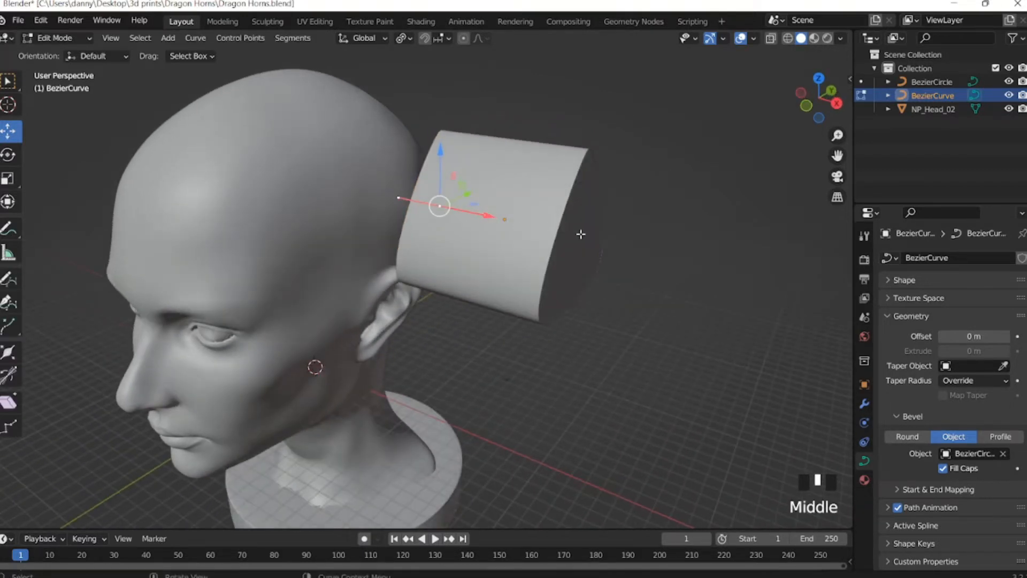
left_click(581, 234)
middle_click_drag(581, 234, 451, 161, "shift")
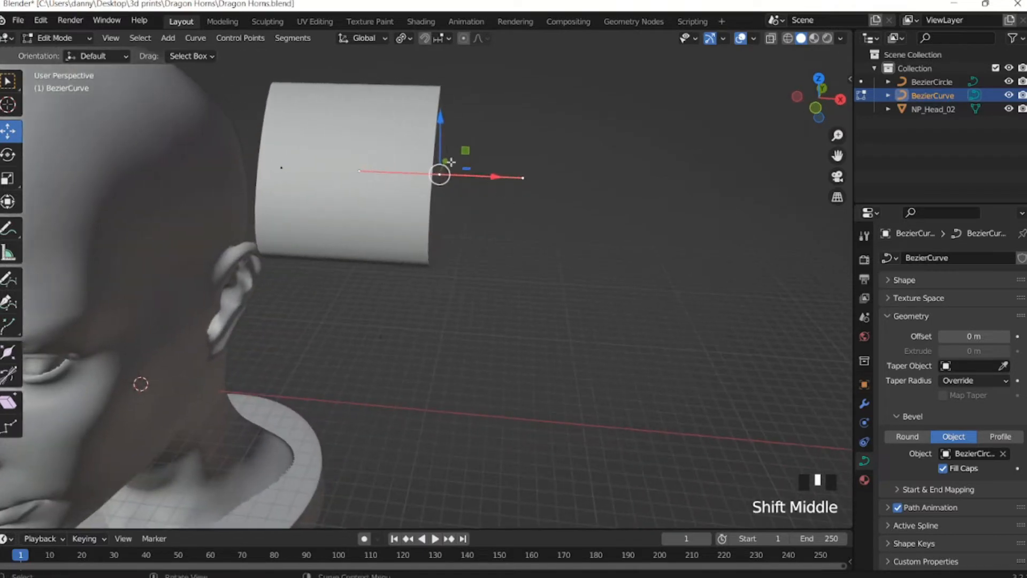
mouse_move(497, 175)
left_mouse_down()
mouse_move(642, 183)
mouse_move(480, 175)
left_mouse_up()
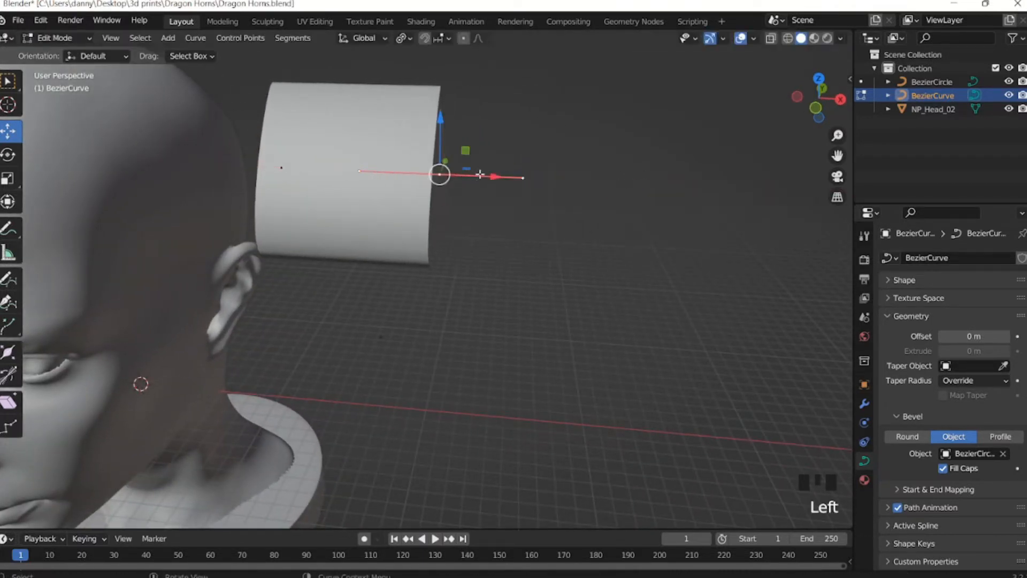
middle_click_drag(455, 152, 545, 179)
key("e")
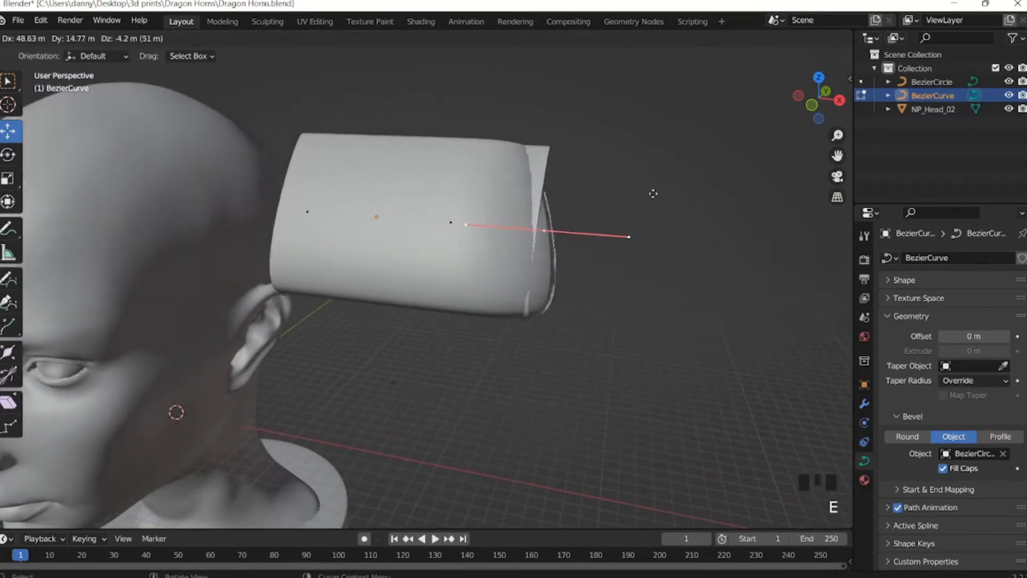
right_click(644, 192)
left_click_drag(509, 228, 654, 230)
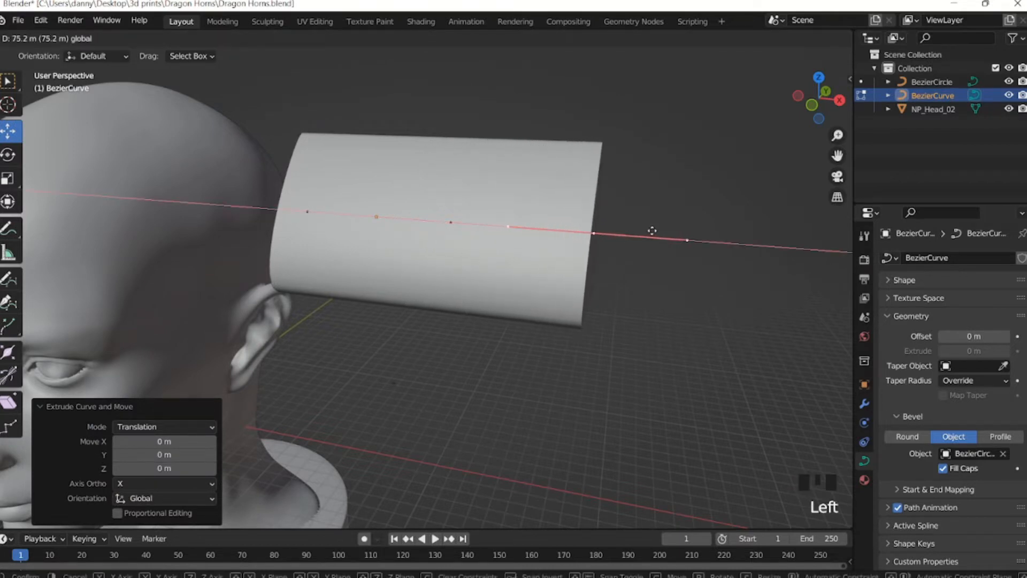
Leave Edit Mode, scale the beveled curve to about 0.269, and move it along Y toward the front of the head.
middle_click_drag(653, 229, 588, 187)
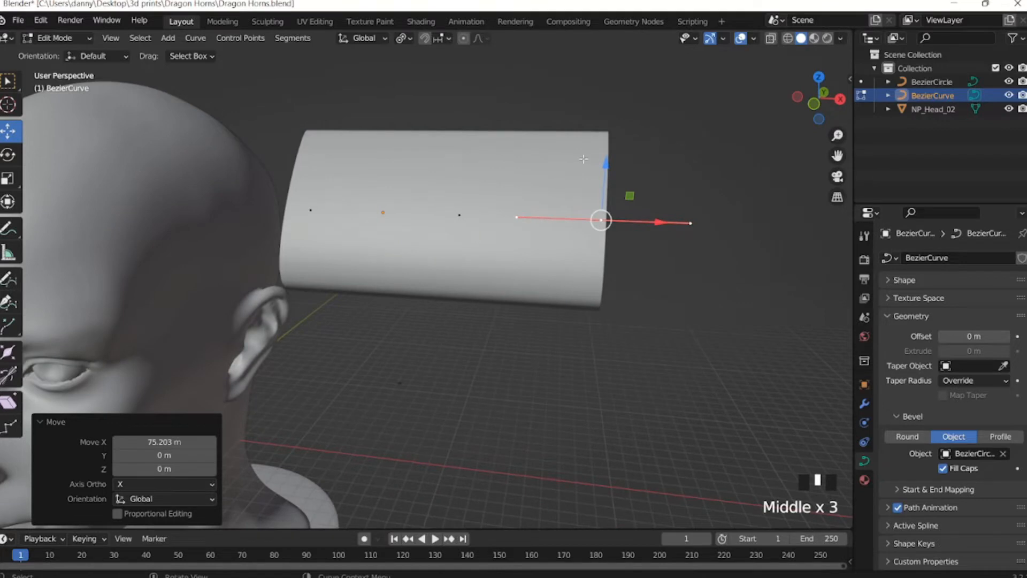
key("Tab")
key("s")
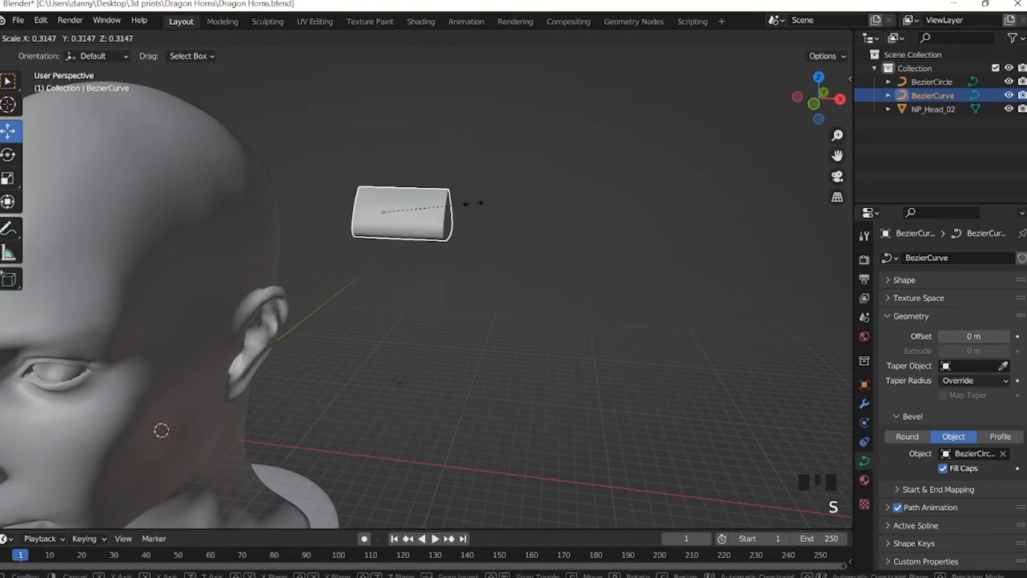
left_click(471, 205)
middle_click_drag(470, 204, 390, 203)
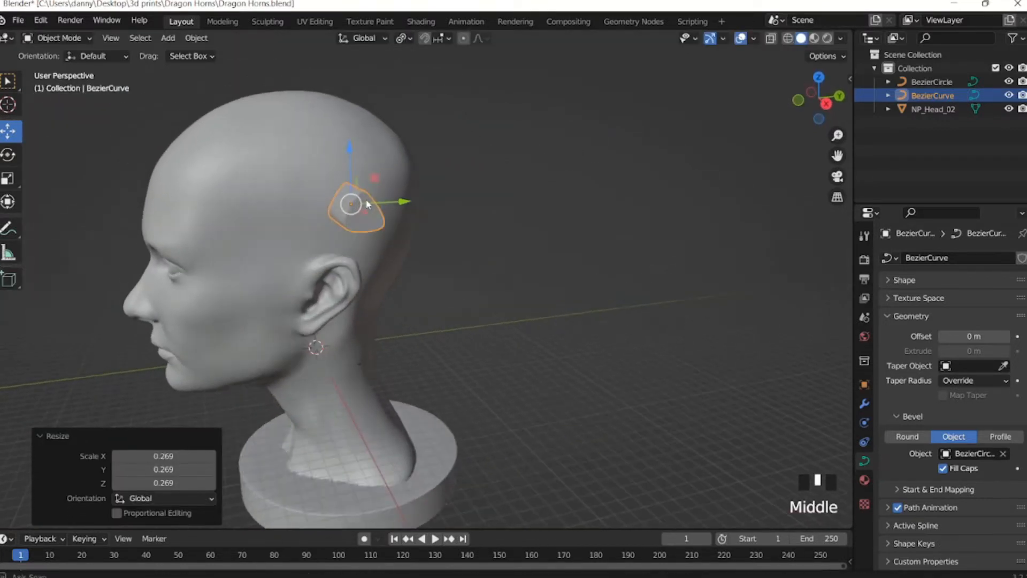
left_click_drag(404, 205, 262, 228)
middle_click_drag(261, 226, 382, 225)
Extrude the curve's outer end control point about 31.9 m along X in Edit Mode.
key("Tab")
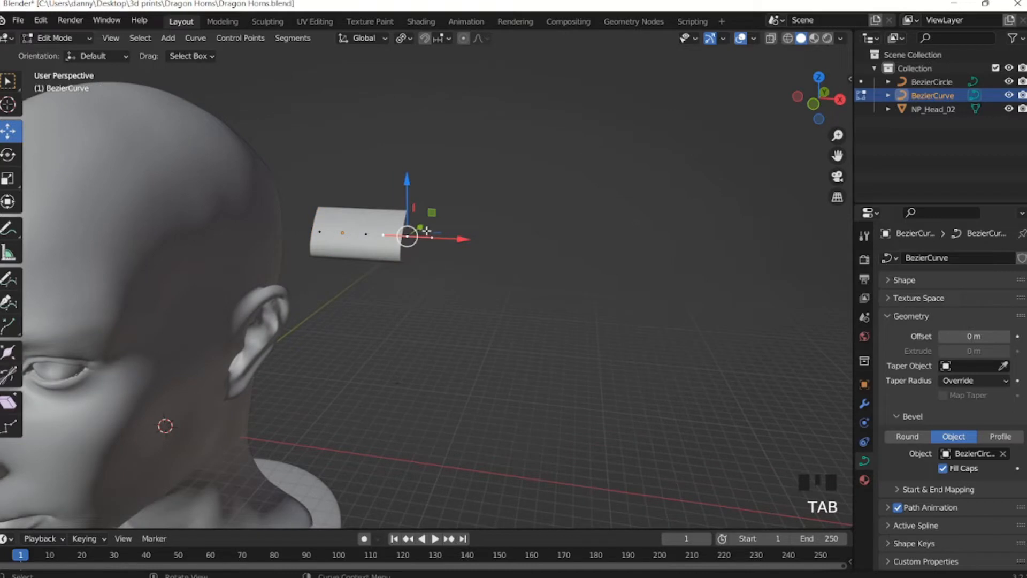
key("e")
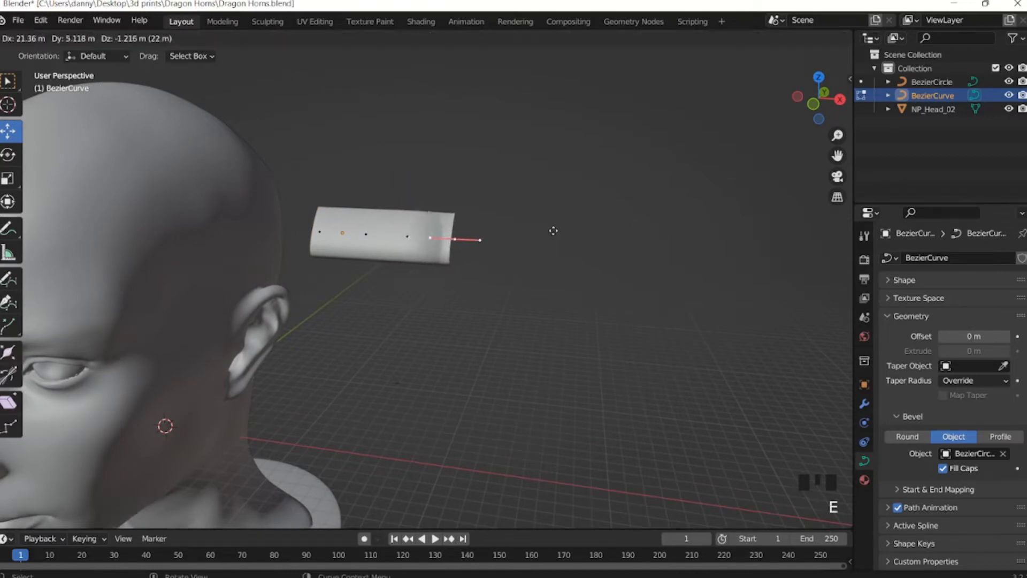
key("x")
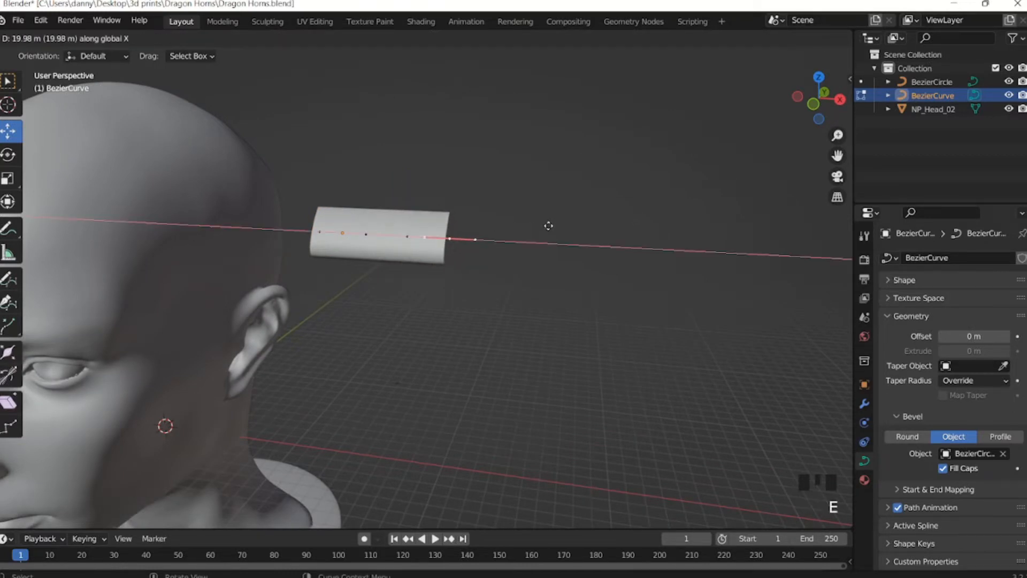
left_click(573, 234)
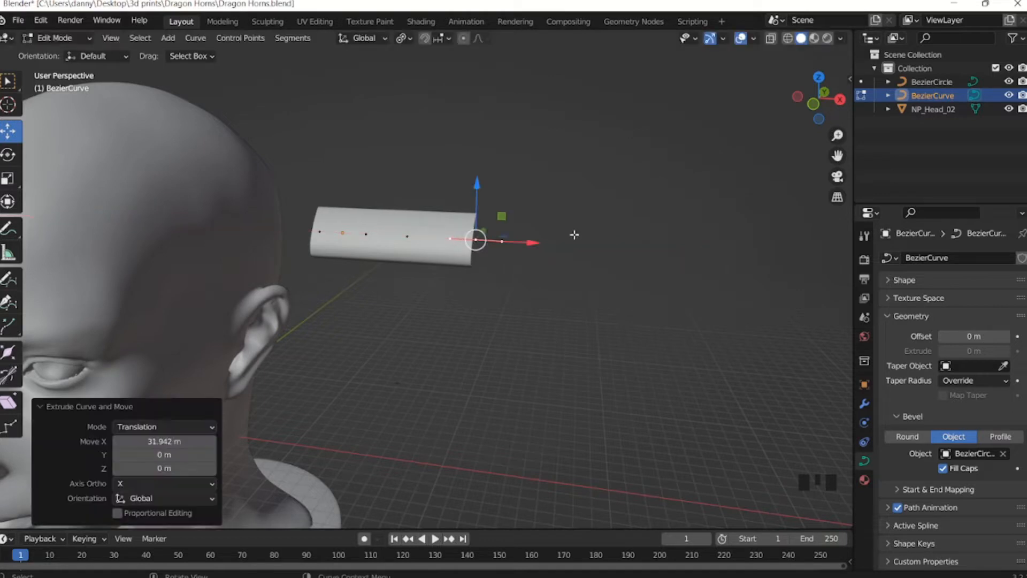
Shrink the radius of the curve's outermost control point to about 0.02, forming a pointed horn tip.
mouse_move(404, 199)
middle_mouse_down()
mouse_move(430, 193)
mouse_move(435, 217)
mouse_move(326, 206)
mouse_move(392, 184)
middle_mouse_up()
scroll(428, 200, "up", 2)
scroll(323, 207, "down", 1)
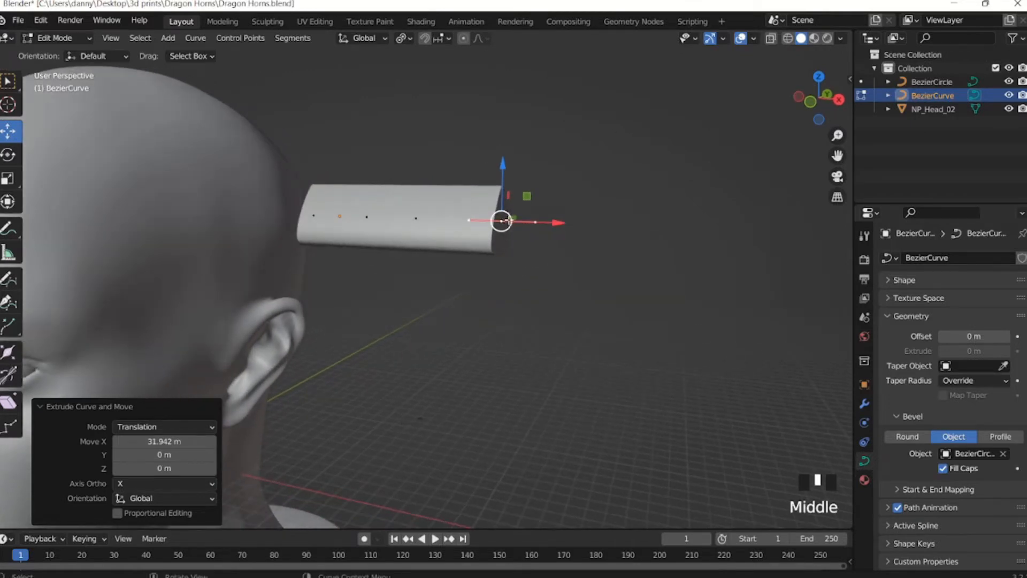
mouse_move(510, 220)
middle_mouse_down()
mouse_move(527, 207)
mouse_move(436, 232)
mouse_move(497, 213)
middle_mouse_up()
left_click(370, 235)
left_click(369, 235)
left_click(431, 249)
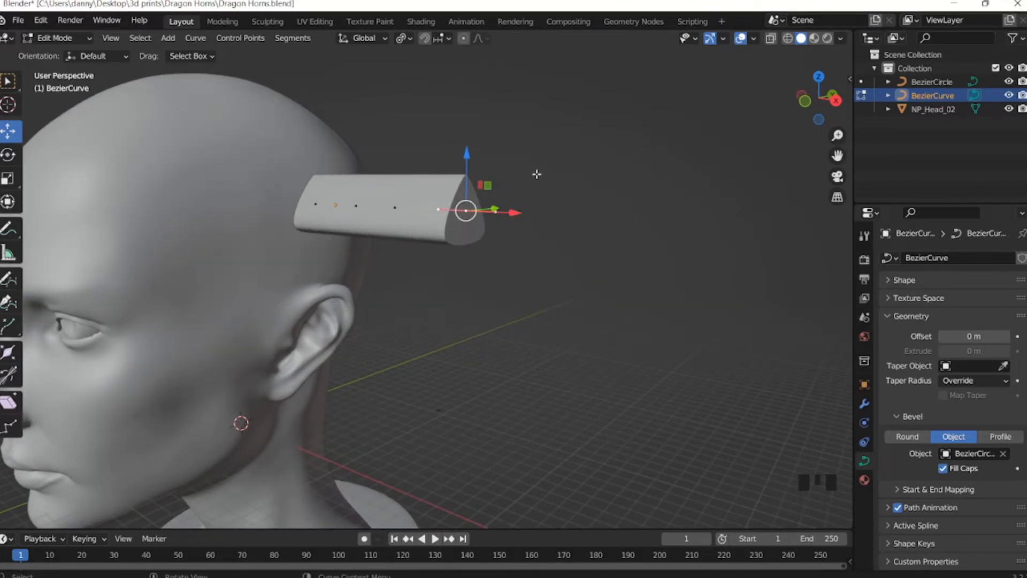
left_click(396, 206)
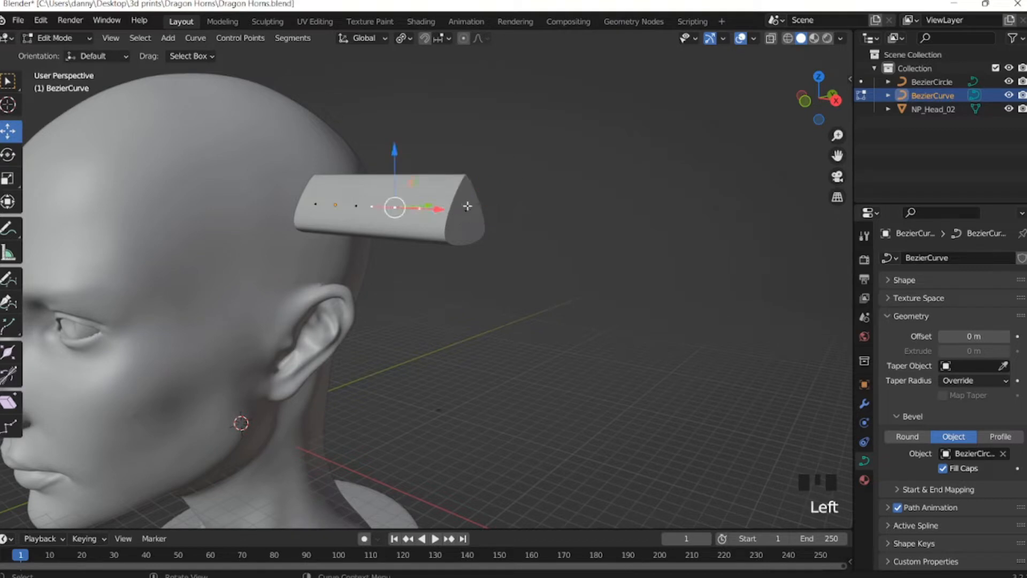
left_click(466, 211)
middle_click_drag(539, 165, 517, 184)
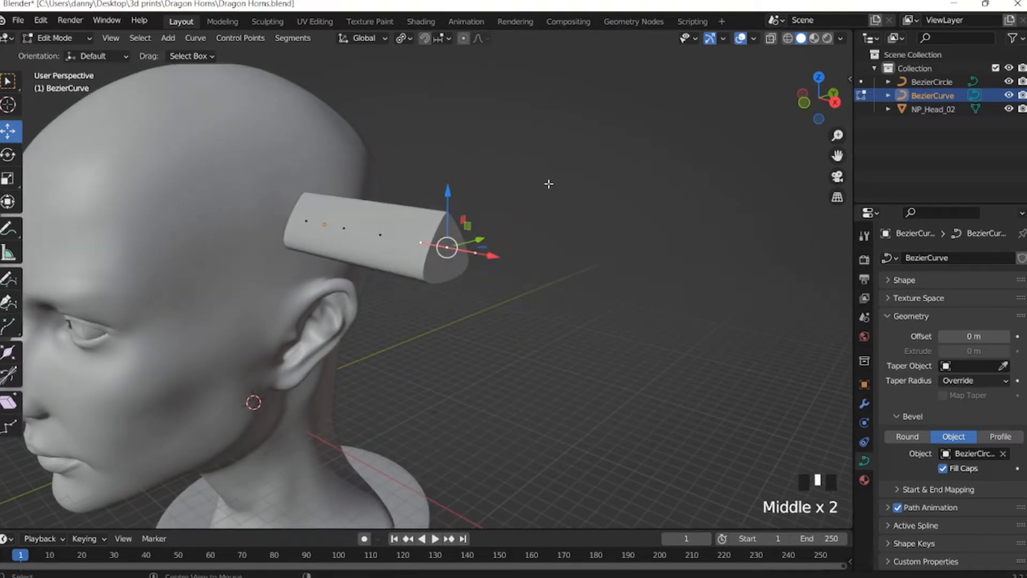
key("alt+s")
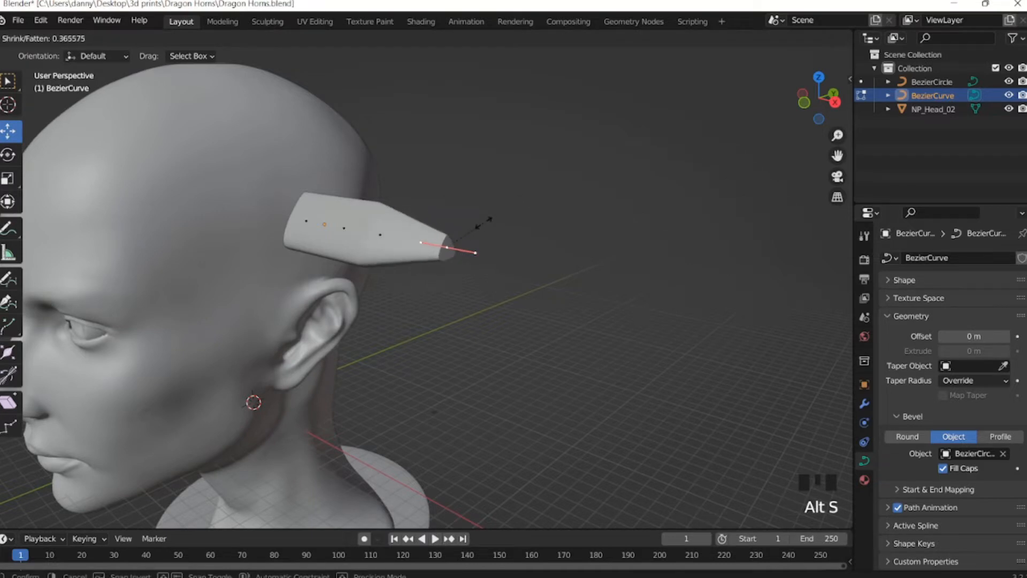
left_click(456, 242)
scroll(470, 243, "up", 3)
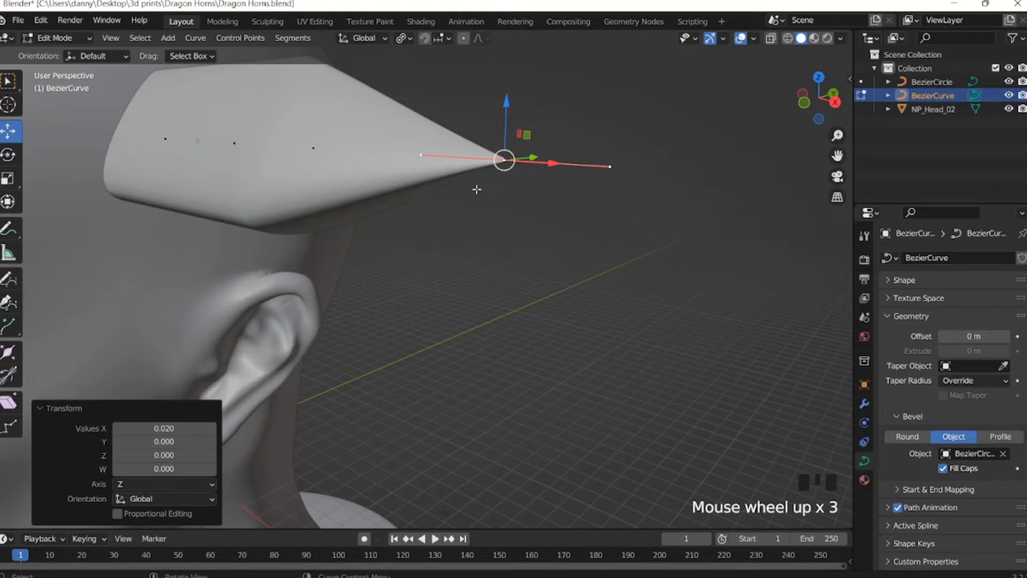
middle_click_drag(476, 190, 519, 217, "shift")
Fatten the horn's base control point and slightly fatten the control point next to it.
left_click(268, 218)
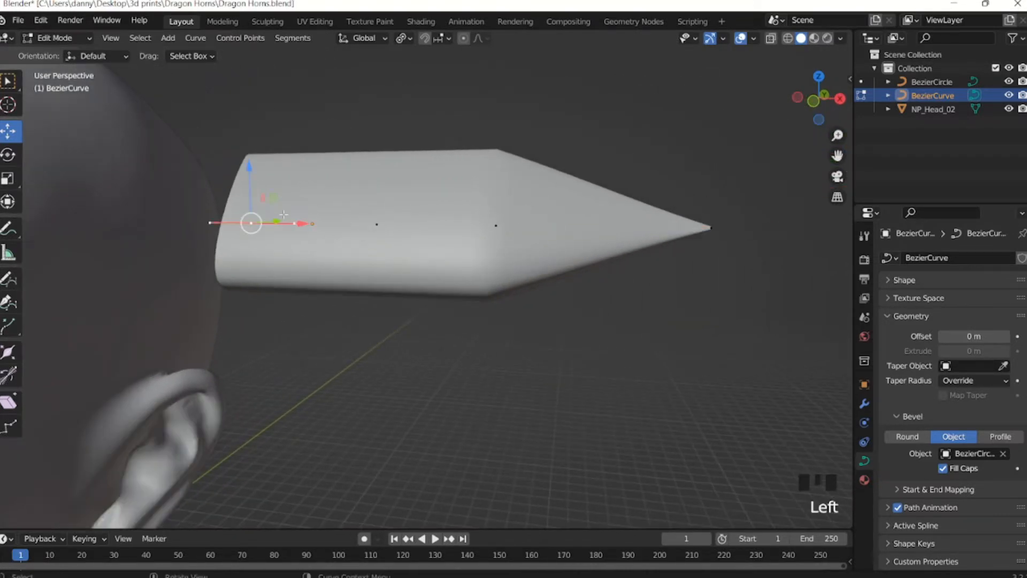
key("alt+s")
left_click(351, 158)
left_click(376, 224)
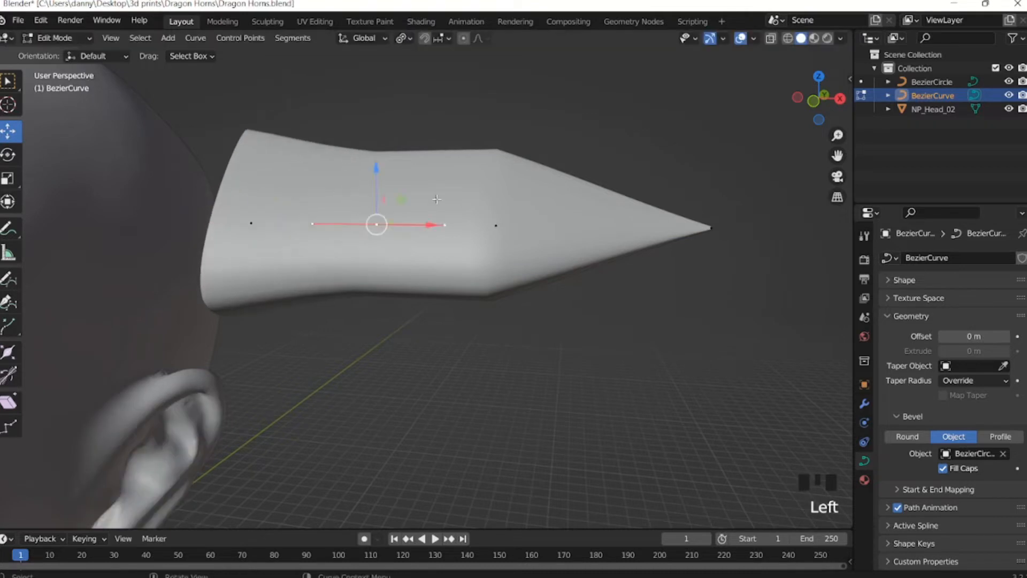
key("alt+s")
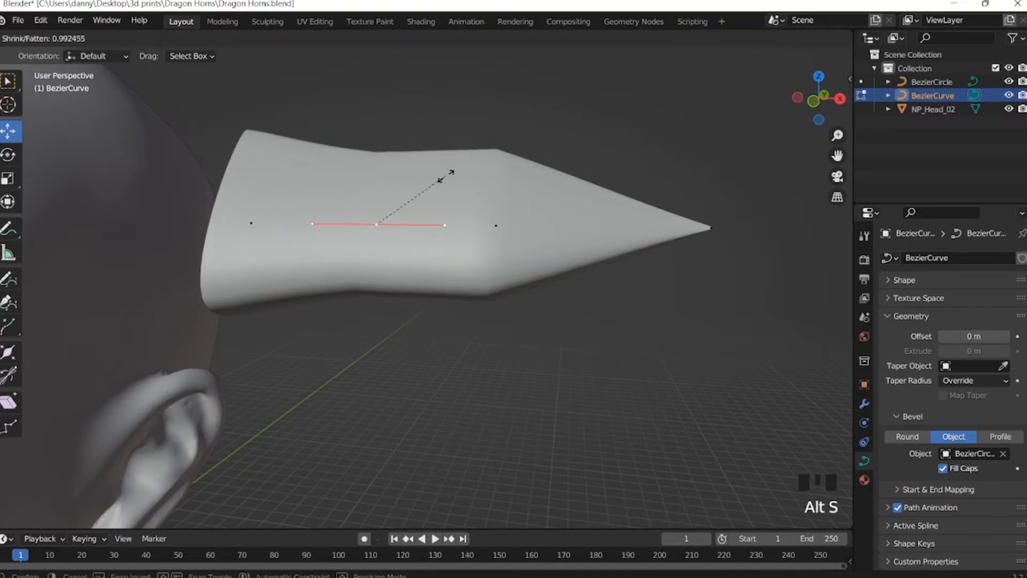
left_click(449, 171)
Shrink the radius of the control point before the tip, and shrink the one next to the base by about 0.783.
left_click(496, 226)
key("alt+s")
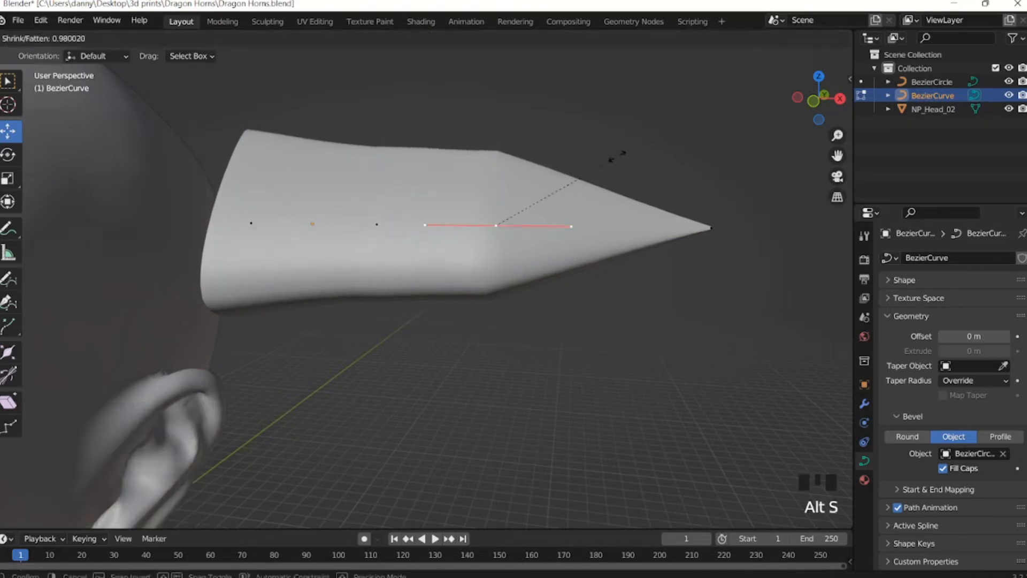
left_click(578, 181)
left_click(377, 224)
key("alt+s")
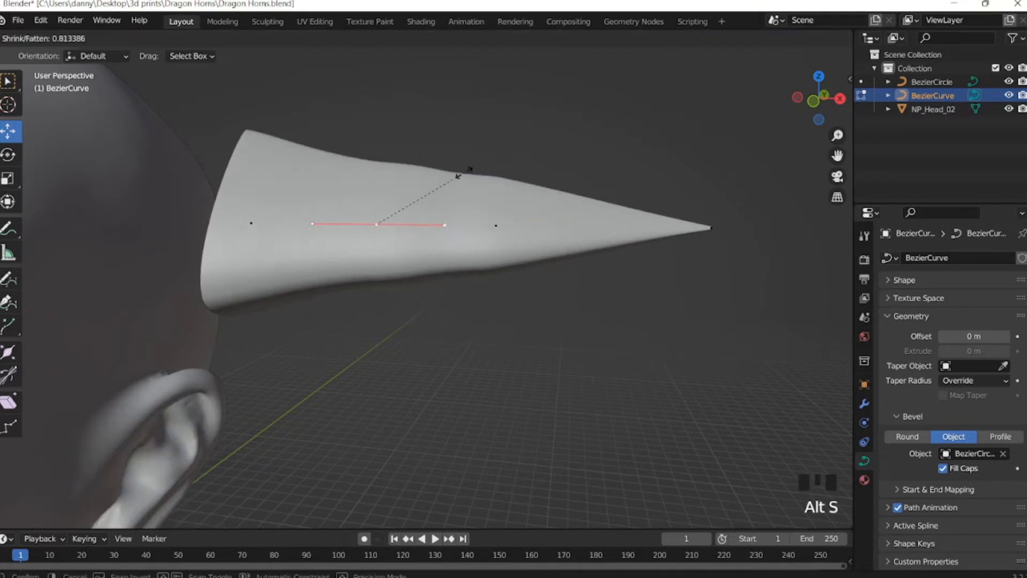
left_click(459, 176)
Shrink the radius of the horn's base control point to smooth the taper, then leave Edit Mode.
middle_click_drag(532, 168, 353, 223)
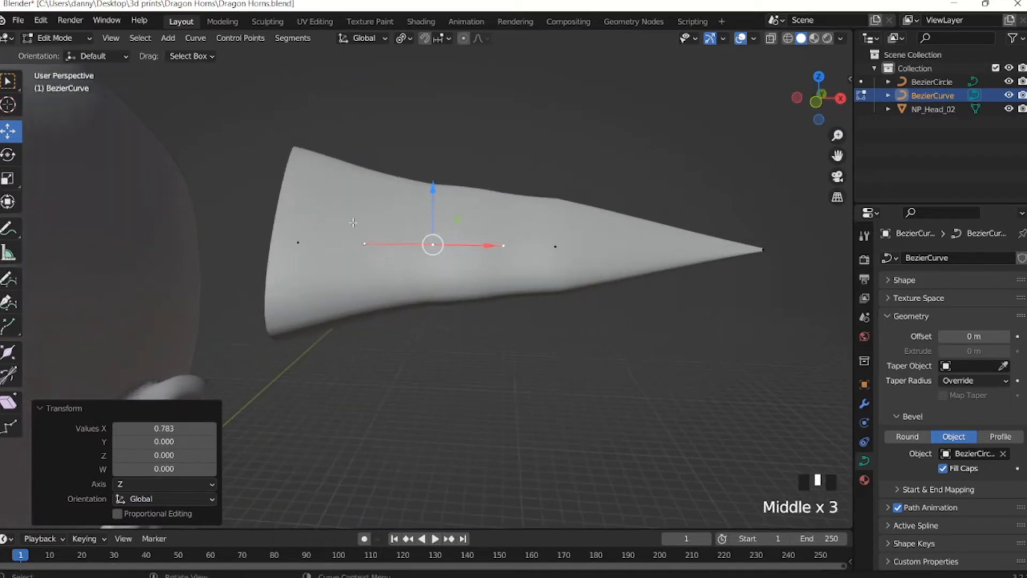
left_click(298, 243)
key("alt+s")
left_click(344, 177)
middle_click_drag(482, 175, 379, 185)
scroll(353, 188, "down", 4)
middle_click_drag(329, 230, 517, 202, "shift")
key("Tab")
Rotate the horn 90° about the global Y axis.
middle_click_drag(535, 152, 474, 238)
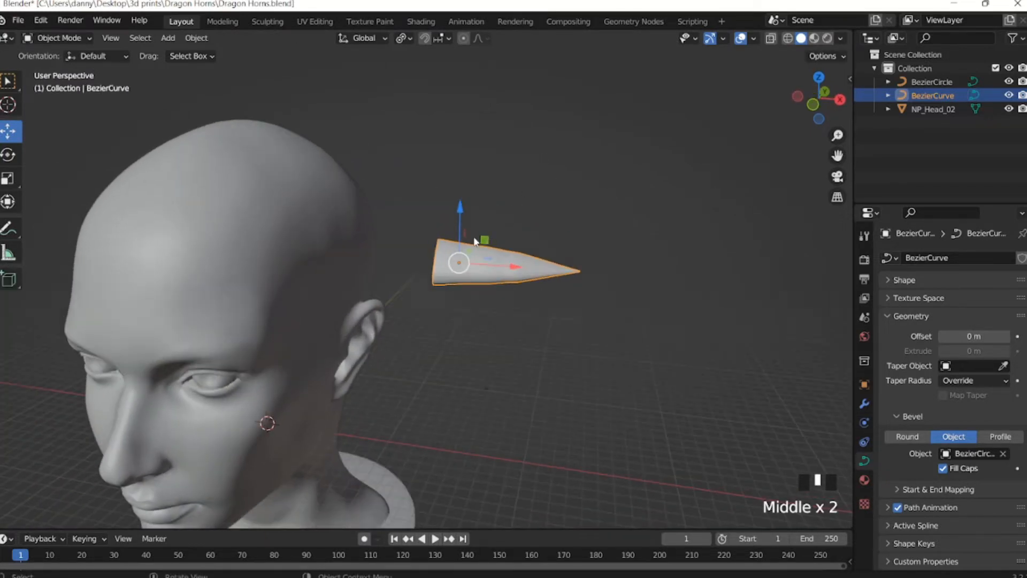
key("r")
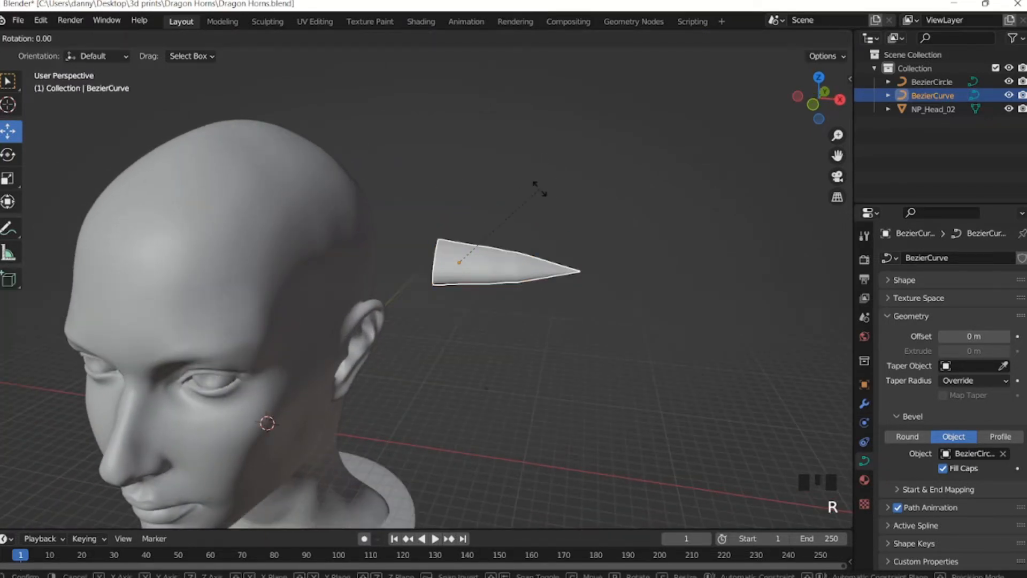
type("y90")
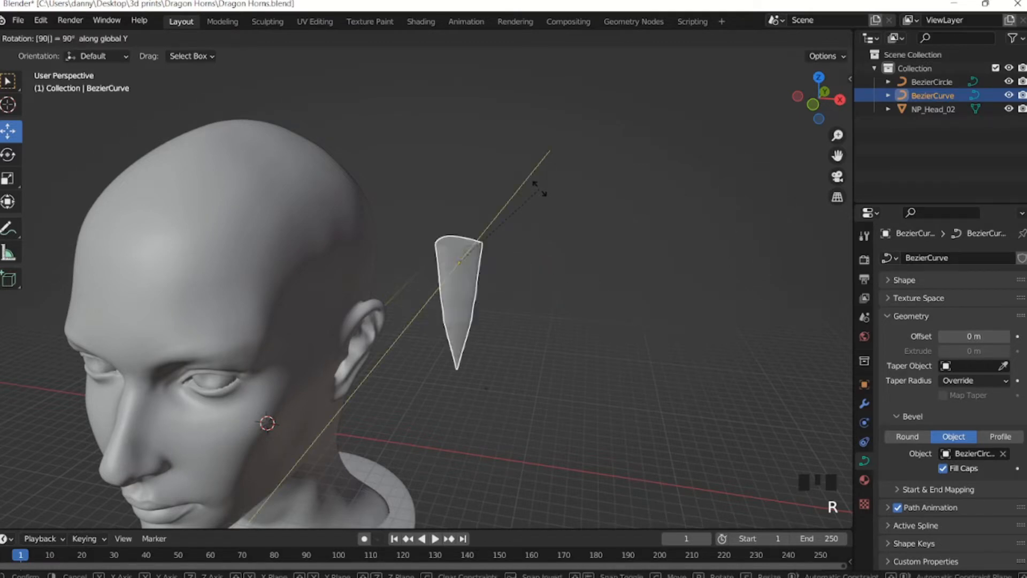
key("Return")
Rotate the horn 90° about the global Z axis, and by another 180° about the same axis.
middle_click_drag(545, 178, 514, 227)
type("rz")
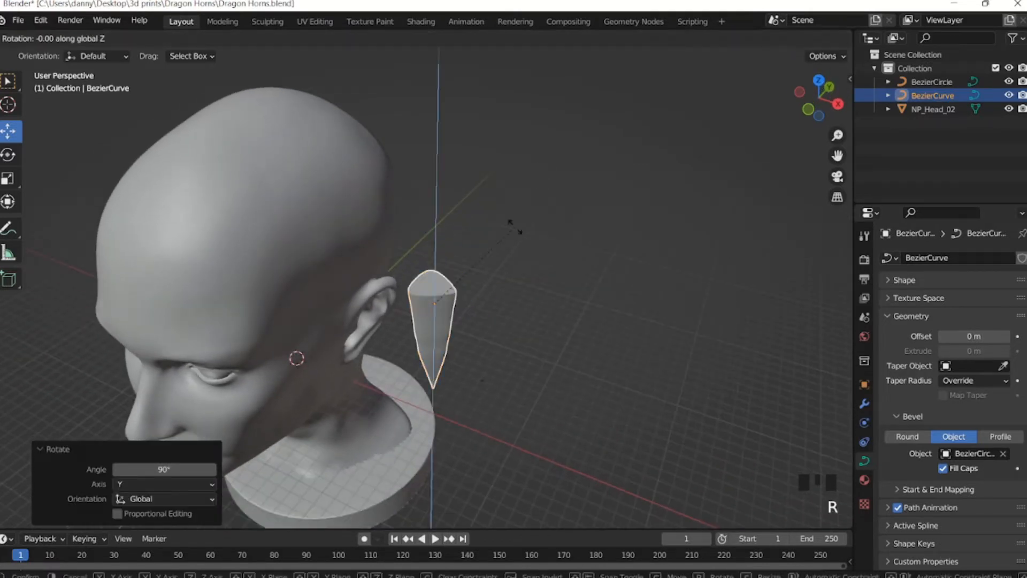
type("90")
key("Return")
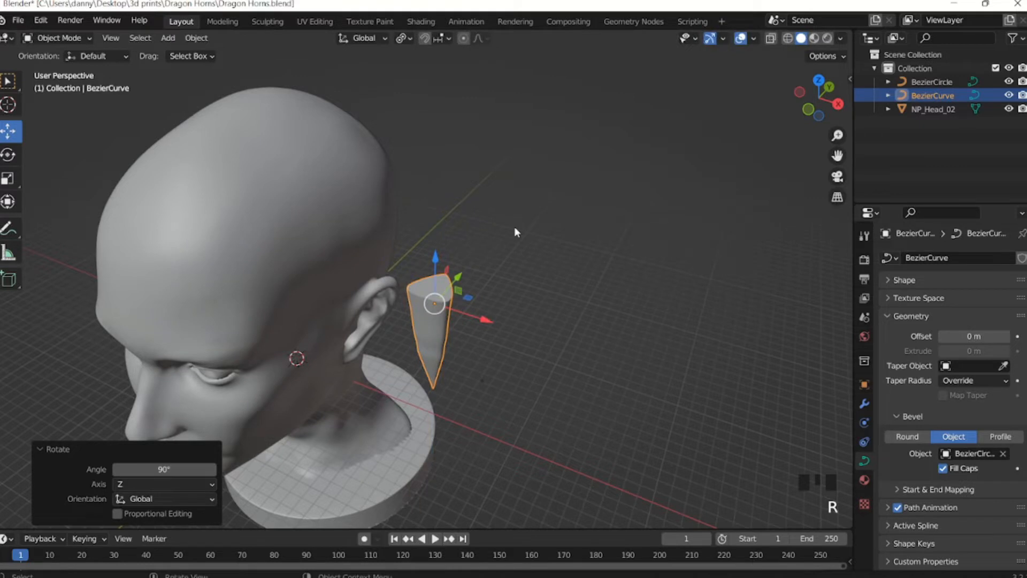
type("rz180")
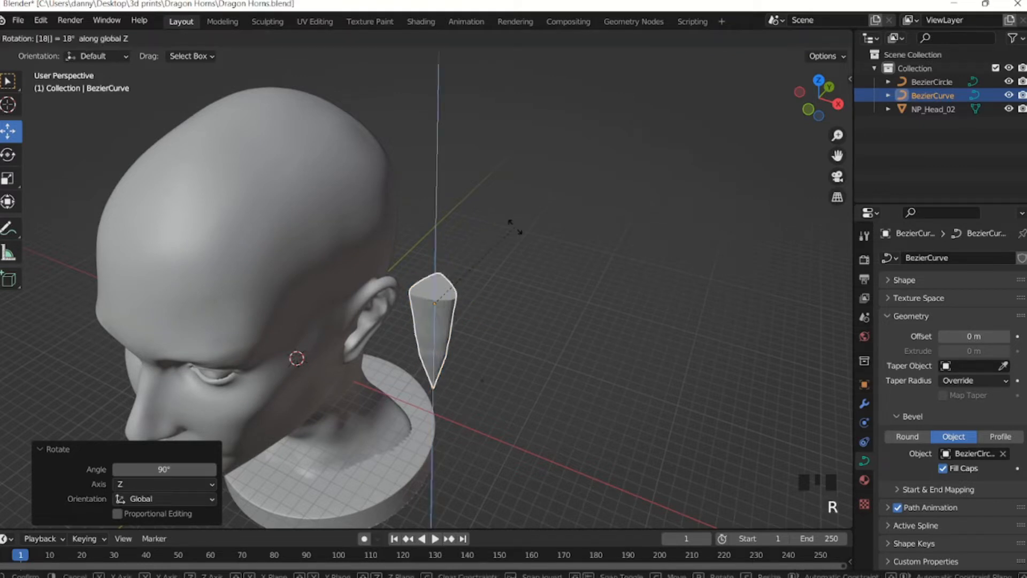
key("Return")
Move the horn about 13.9 m along X, farther away from the head.
middle_click_drag(509, 197, 561, 211)
scroll(457, 177, "down", 2)
left_click_drag(561, 211, 578, 209)
middle_click_drag(542, 210, 525, 227)
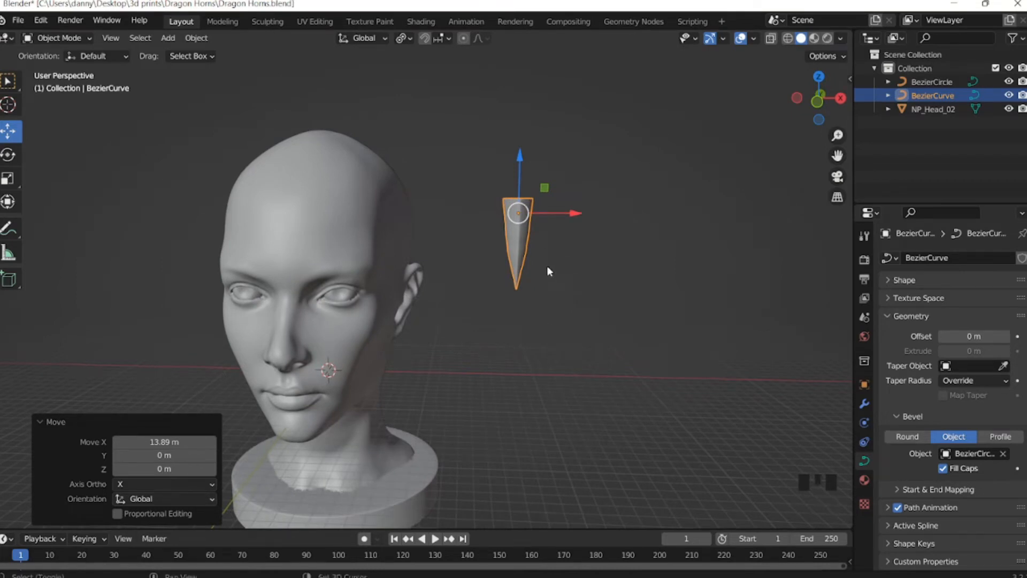
Duplicate the horn in place and move the copy along X to the opposite side of the head.
key("shift+d")
right_click(486, 252)
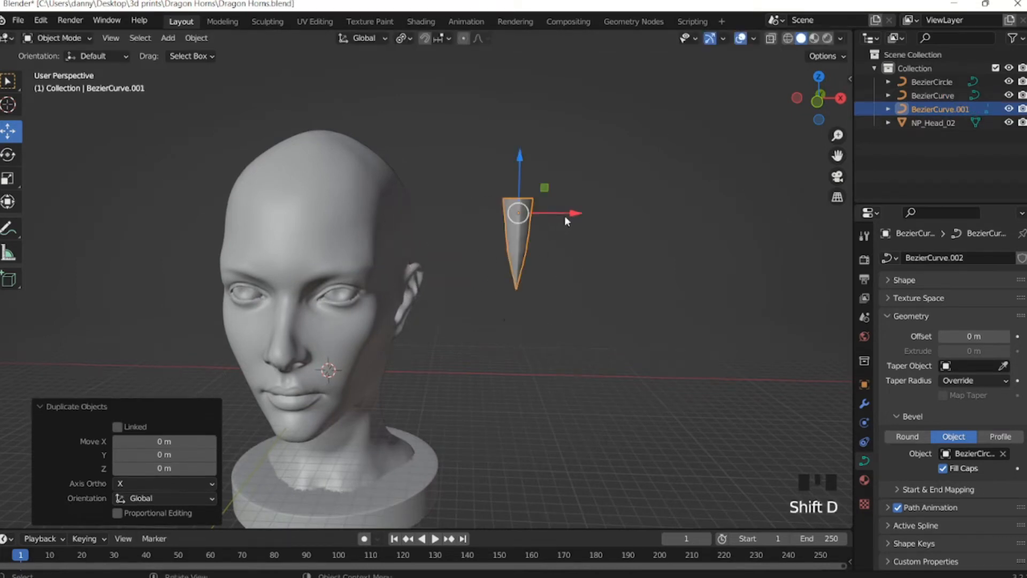
left_click_drag(564, 216, 273, 208)
left_click_drag(292, 207, 292, 207)
Move the horn copy about -72 m along Y and about 35.5 m along X onto the forehead.
middle_click_drag(297, 227, 433, 242)
left_click_drag(443, 241, 453, 242)
left_click(530, 237)
middle_click_drag(530, 238, 279, 213)
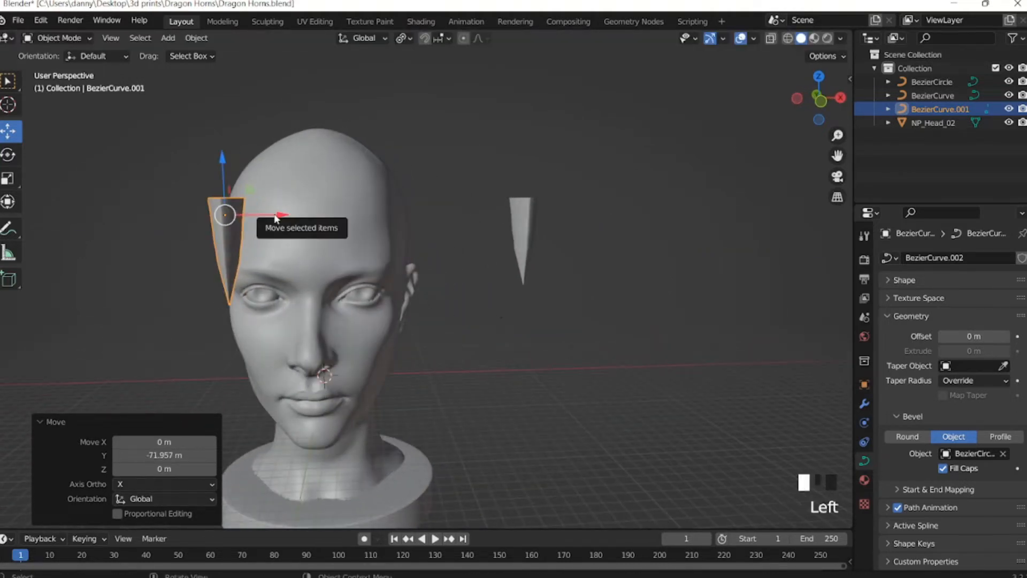
left_click_drag(276, 218, 328, 214)
middle_click_drag(328, 214, 377, 232)
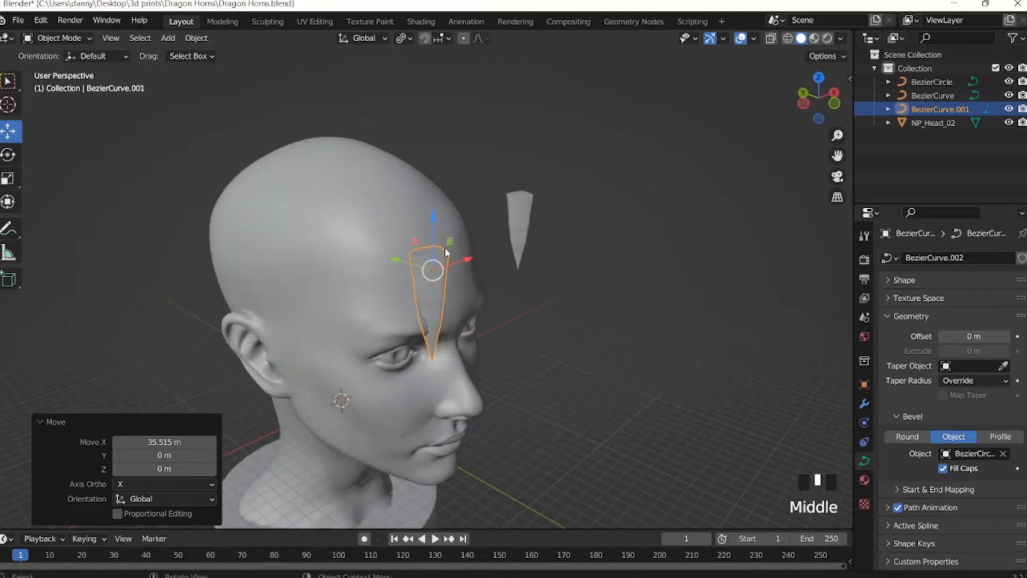
In Edit Mode, move the copy's base control point about 16.9 m along Y and rotate it about X toward the forehead.
scroll(445, 247, "up", 2)
key("Tab")
middle_click_drag(445, 247, 473, 245)
middle_click_drag(378, 239, 530, 249)
left_click_drag(629, 225, 626, 224)
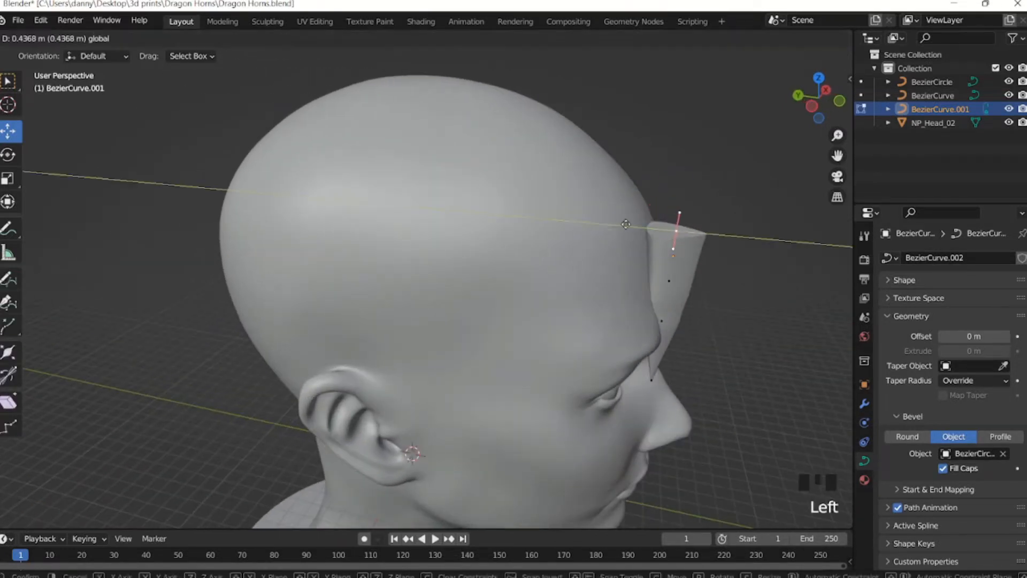
left_click(590, 216)
key("r")
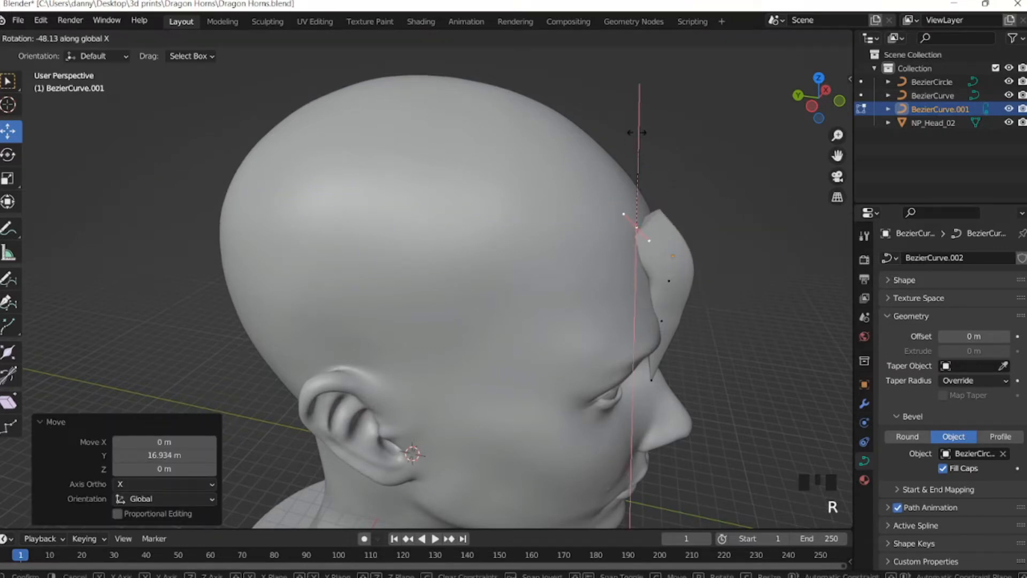
left_click(562, 126)
Raise the base control point along Z and move it about 18.8 m along Y, following the forehead's slope.
left_click_drag(643, 184, 645, 142)
left_click_drag(581, 188, 532, 178)
middle_click_drag(532, 178, 436, 212)
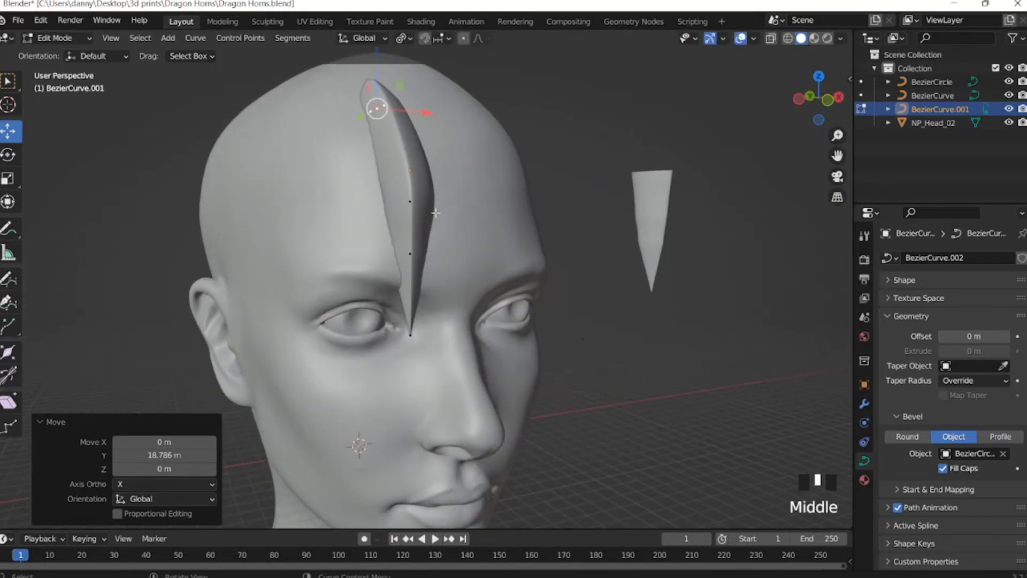
Pull the control point below the base forward along Y, away from the forehead, and move it about -15.2 m along Z.
middle_click_drag(549, 212, 617, 237)
left_click(628, 218)
left_click_drag(575, 221, 619, 220)
left_click_drag(672, 165, 682, 204)
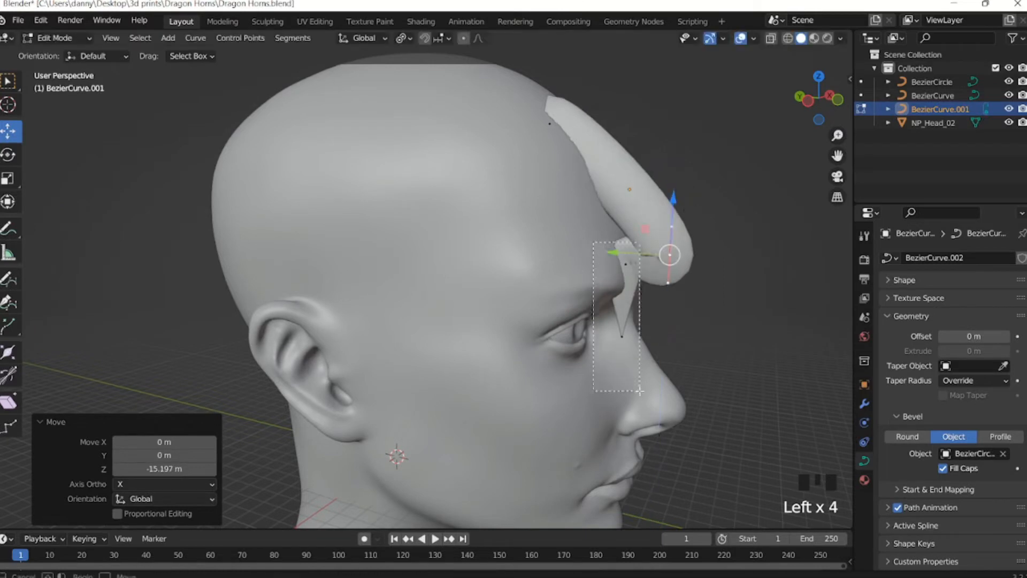
Move the horn copy's two lowest control points about -71.3 m along Z and about -20.5 m along Y.
left_click_drag(640, 391, 640, 391)
left_click_drag(627, 245, 632, 405)
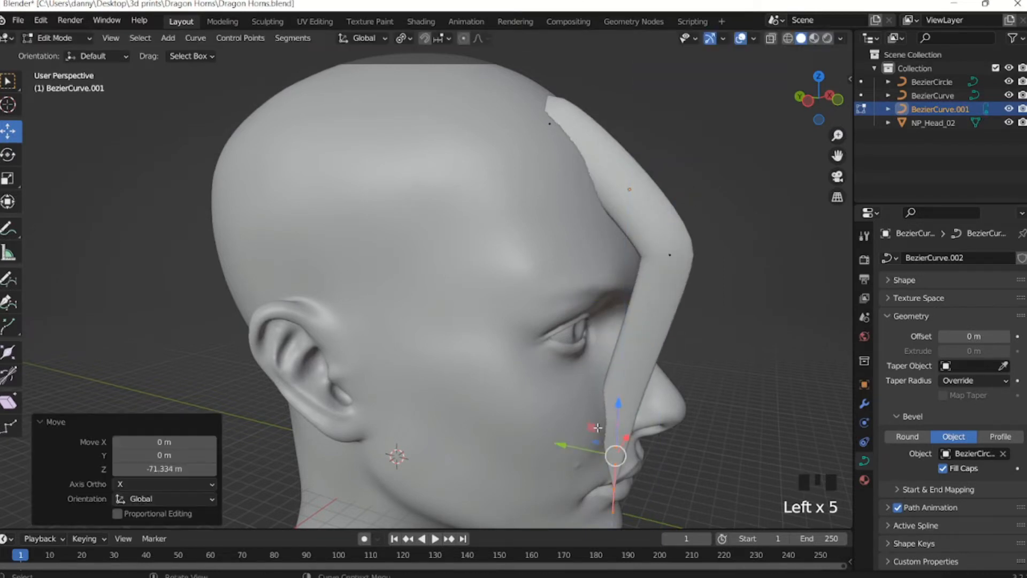
left_click_drag(564, 445, 615, 451)
middle_click_drag(732, 409, 348, 239, "shift")
left_click(348, 239)
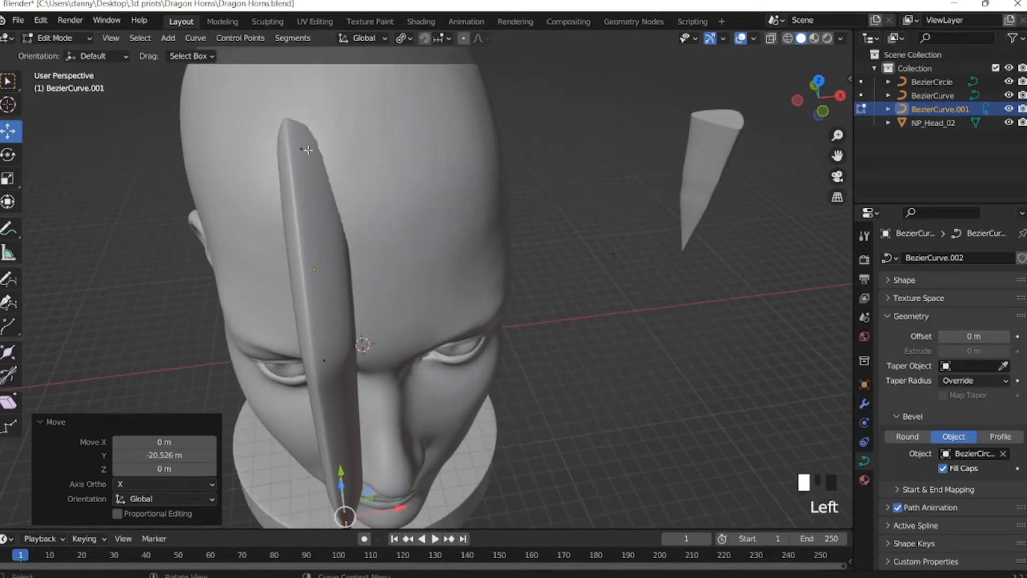
In Object Mode, rotate the horn copy about Z and move it about 9.1 m along Y toward the head.
key("Tab")
key("r")
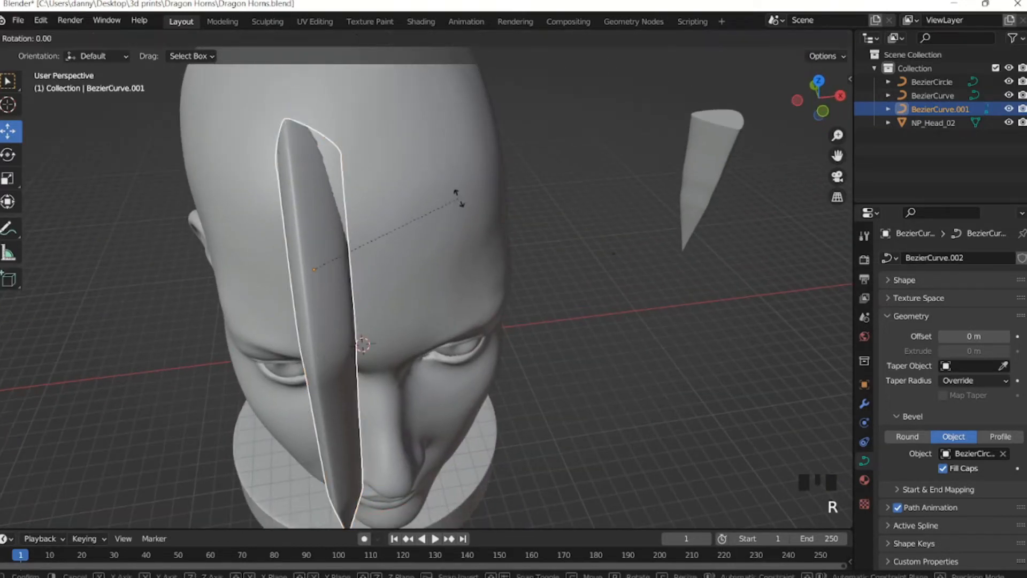
key("z")
left_click(438, 273)
left_click_drag(349, 270, 254, 230)
middle_click_drag(254, 230, 310, 214)
scroll(313, 213, "down", 2)
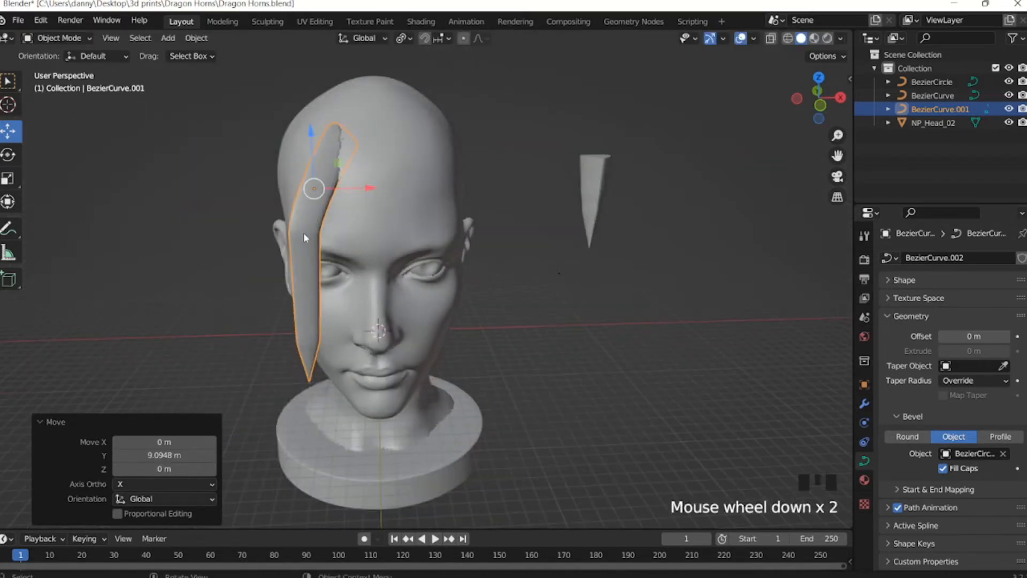
In Edit Mode, raise the horn's second-lowest control point about 18 m along Z.
key("Tab")
middle_click_drag(311, 281, 227, 298)
scroll(227, 298, "up", 2)
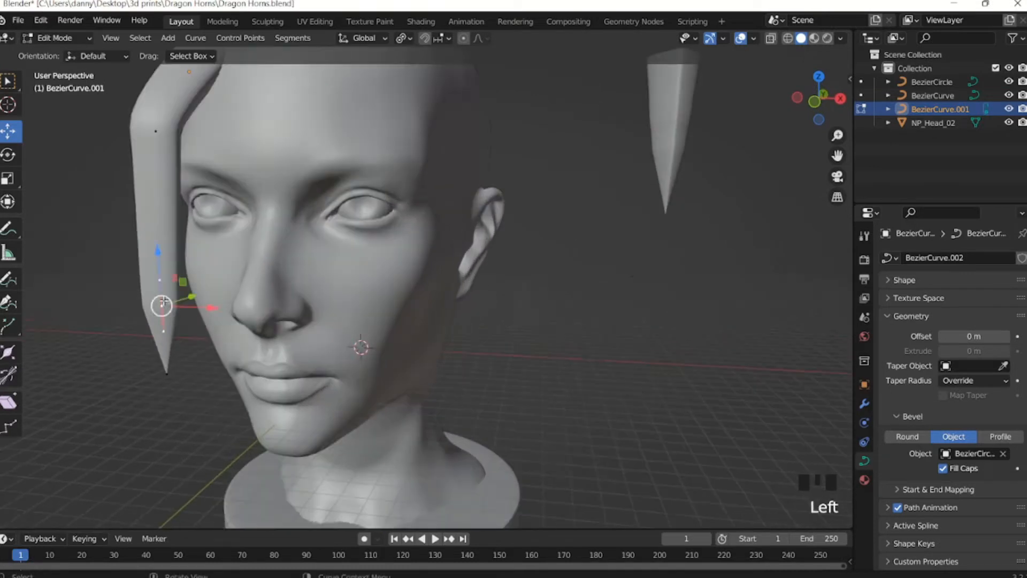
left_click_drag(161, 250, 148, 208)
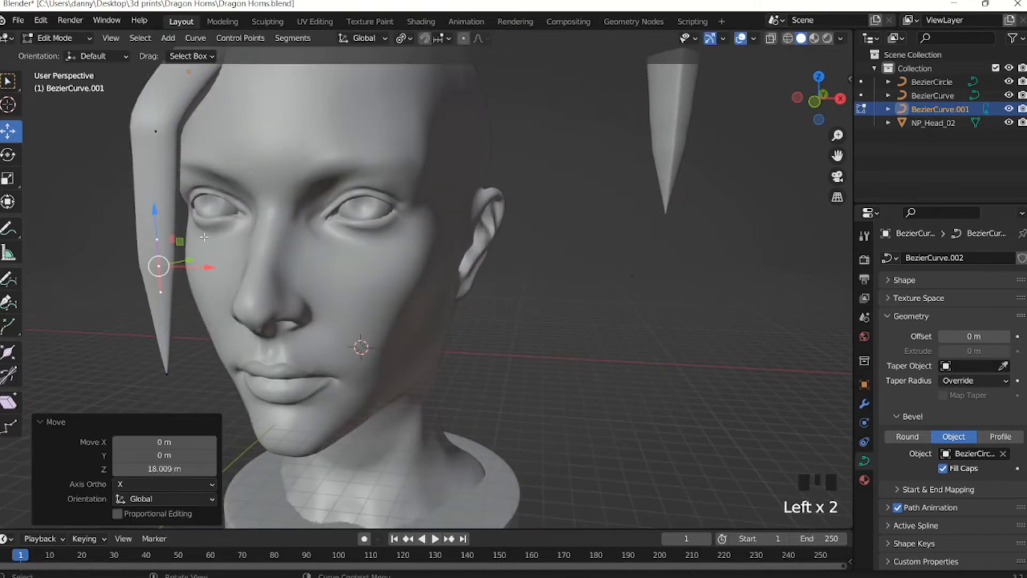
Rotate the horn's tip control point 33.4° about X and move it about 11.5 m along Y toward the face.
middle_click_drag(189, 264, 619, 281)
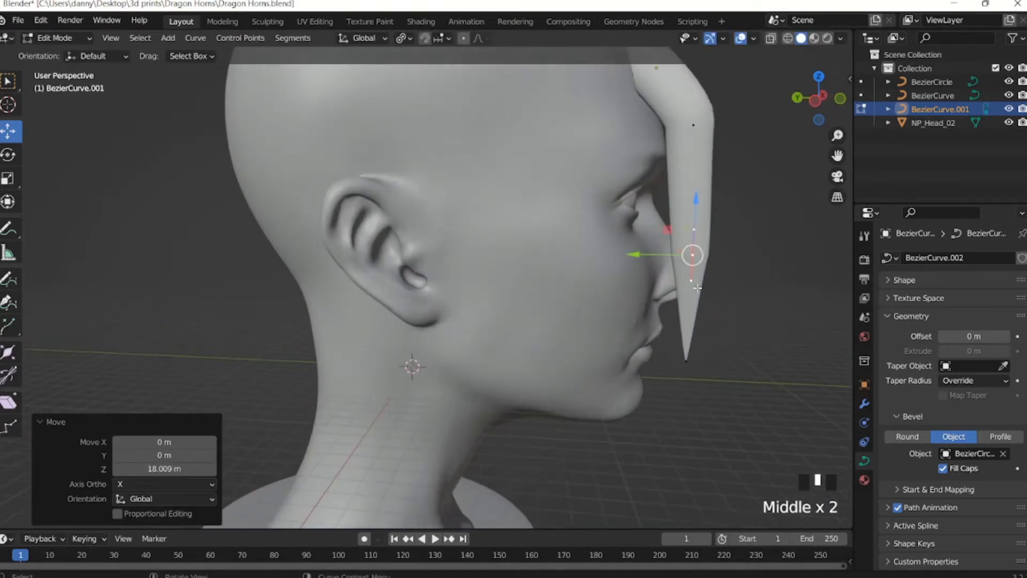
left_click(682, 360, "shift")
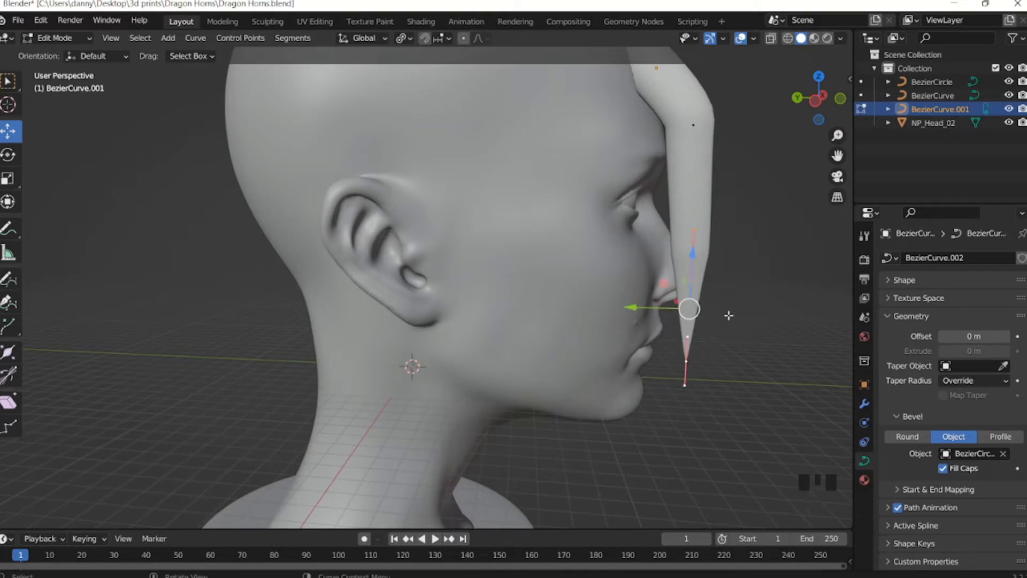
middle_click_drag(689, 360, 189, 276)
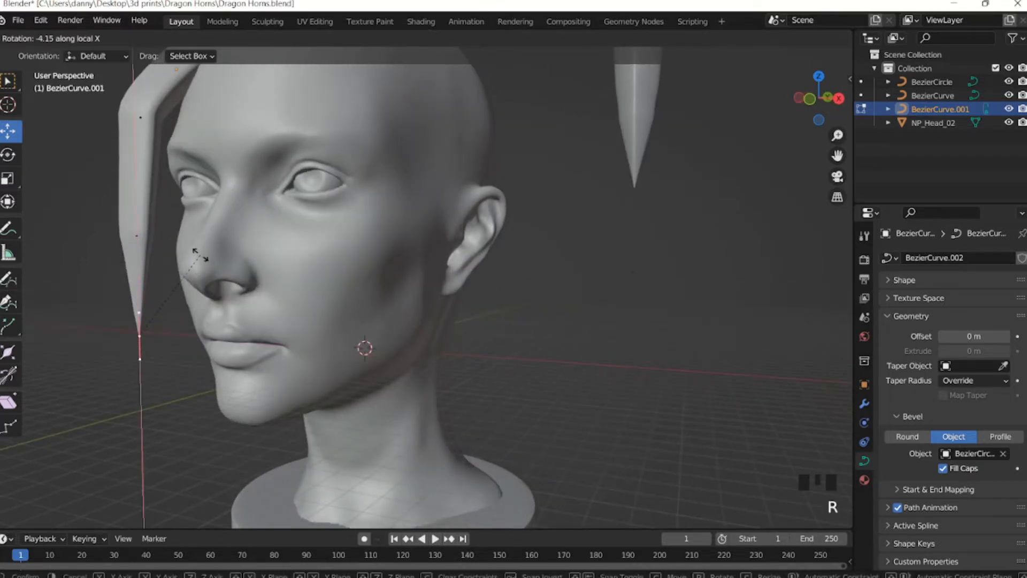
key("r")
left_click(146, 266)
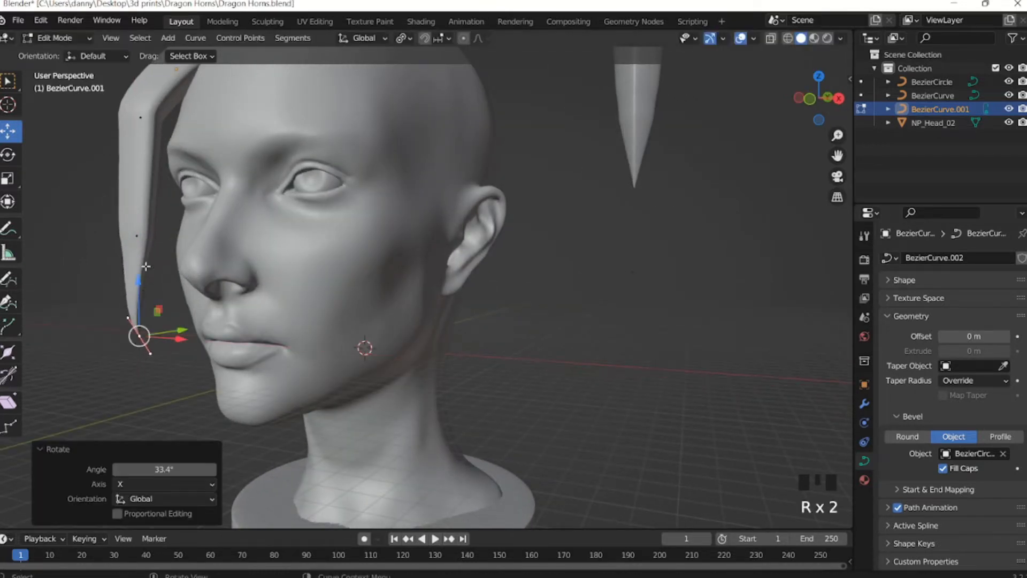
left_click_drag(182, 333, 187, 302)
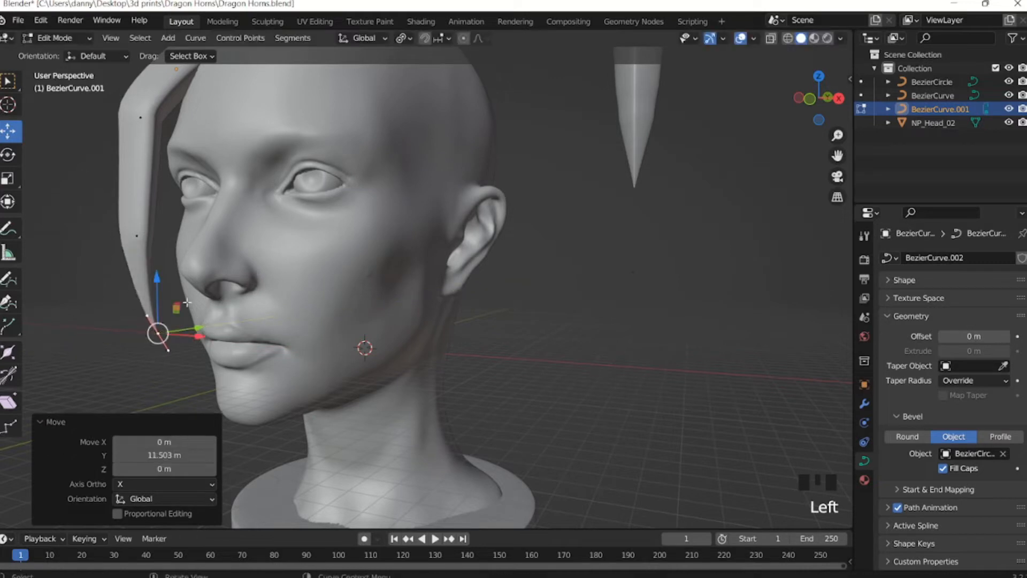
Rotate the control point just above the horn's tip about X to smooth the lower curve.
left_click(145, 223)
key("r")
key("x")
left_click(153, 219)
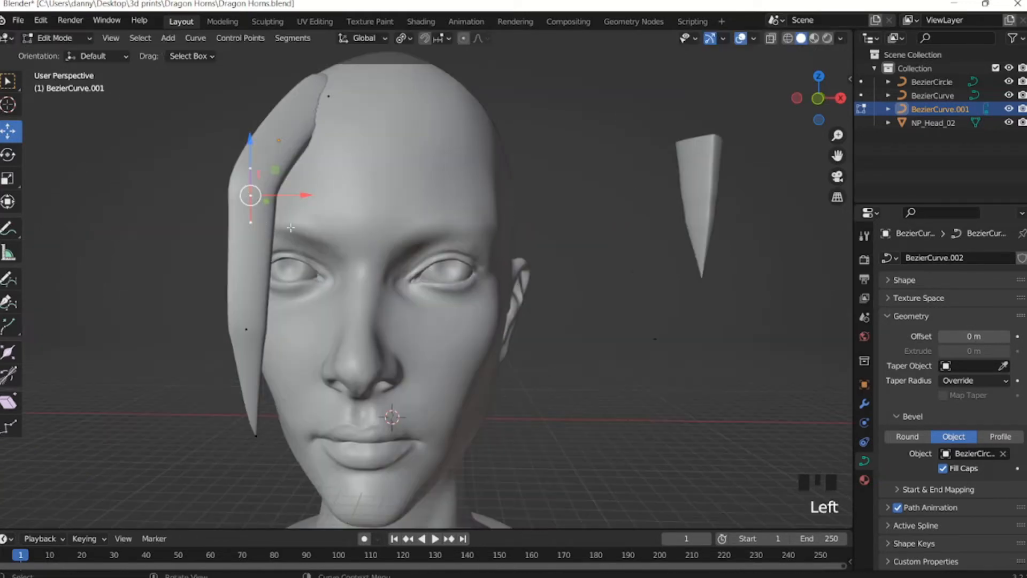
Move the horn's upper-middle control point about -12.7 m along Z and rotate it -16° about X.
middle_click_drag(290, 228, 191, 279)
left_click_drag(164, 285, 229, 371)
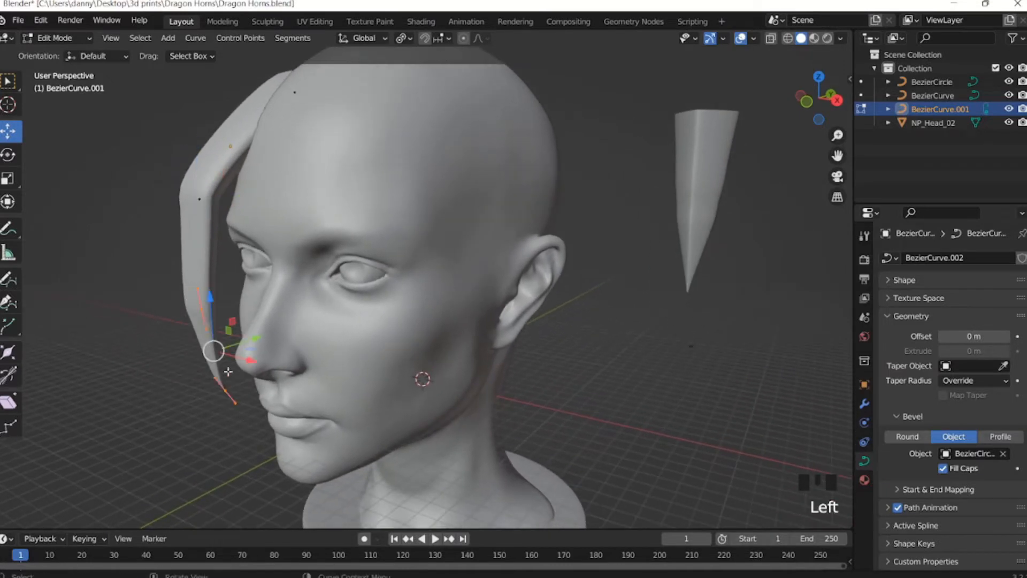
left_click_drag(204, 163, 197, 220)
key("r")
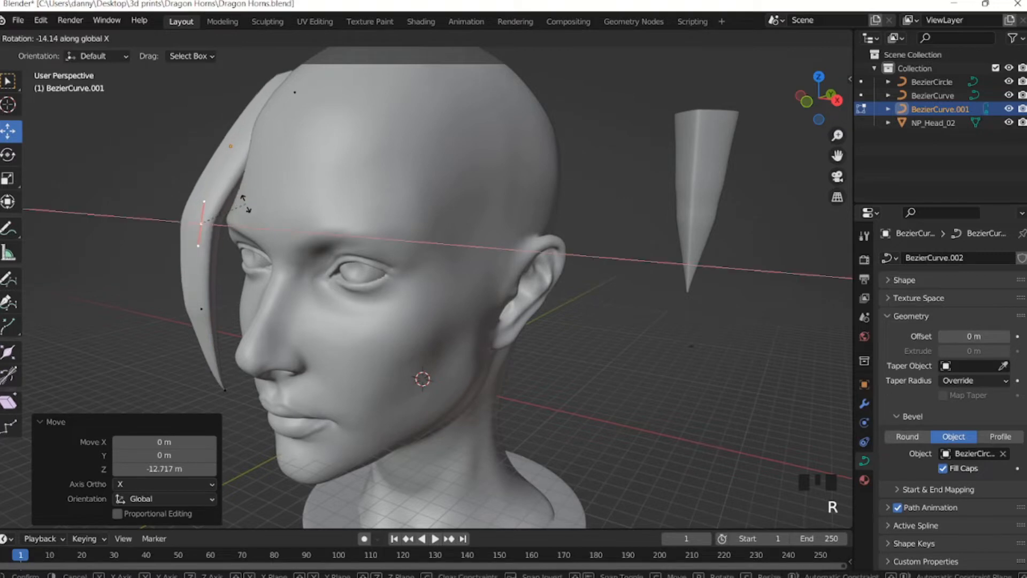
left_click(245, 205)
middle_click_drag(245, 205, 495, 278)
key("r")
key("z")
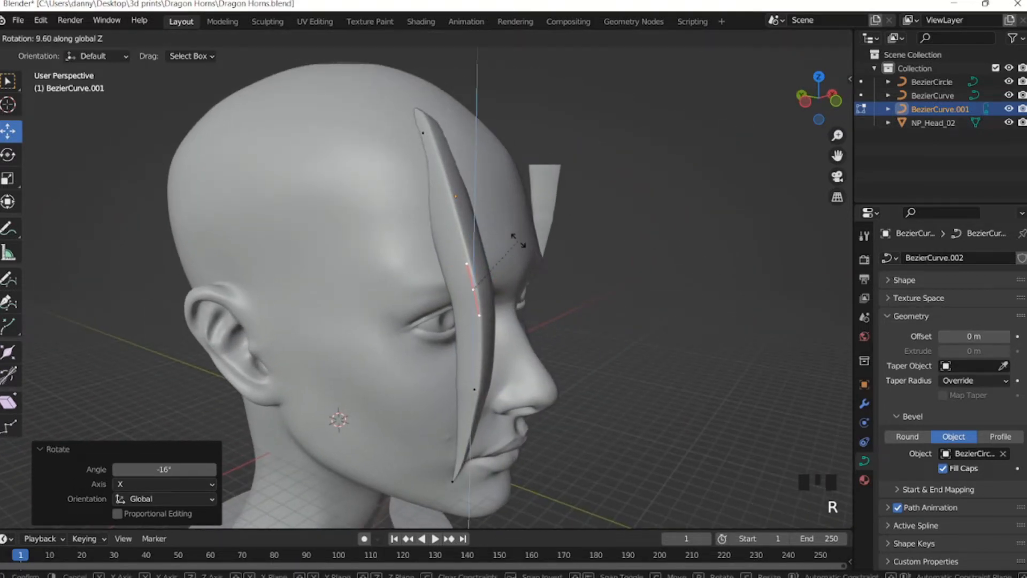
right_click(525, 249)
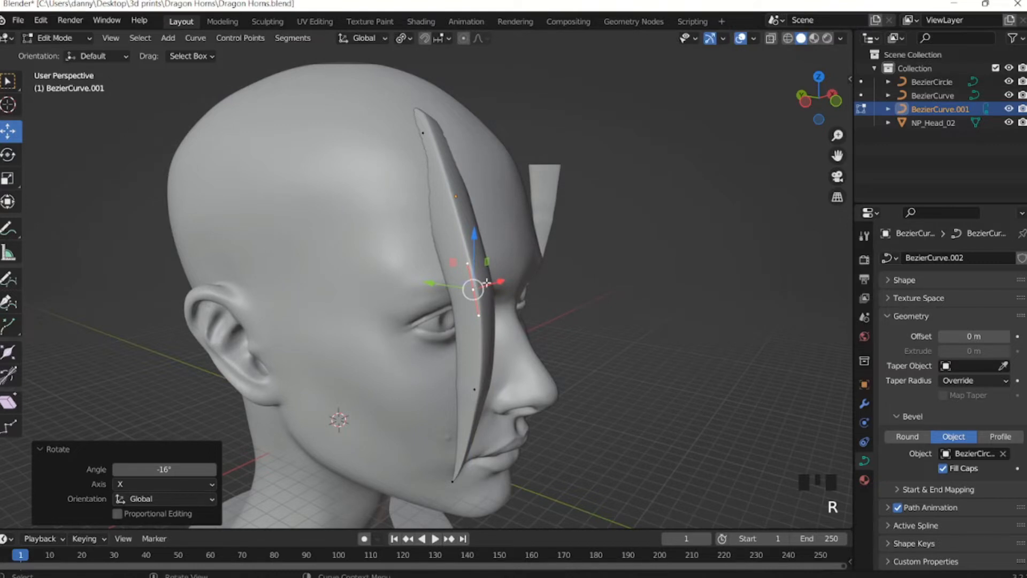
left_click(423, 136)
middle_click_drag(423, 137, 390, 168)
Shift the horn's two middle control points outward along X and move its tip about 12.2 m along X toward the face.
left_click(326, 232)
middle_click_drag(347, 227, 412, 233)
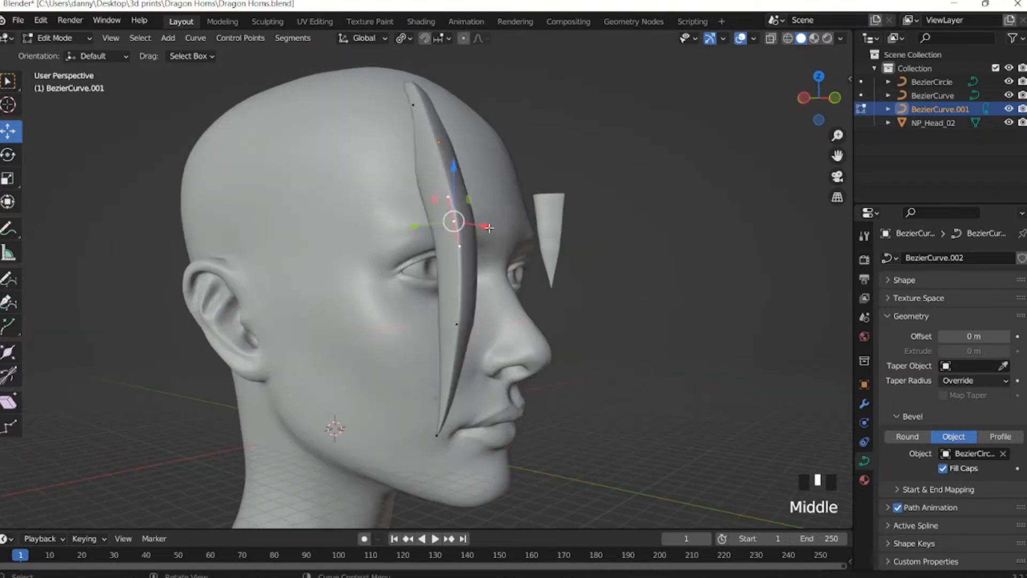
left_click_drag(489, 227, 475, 227)
left_click(458, 324)
left_click_drag(492, 335, 481, 333)
left_click(437, 433)
middle_click_drag(529, 363, 663, 362)
left_click_drag(560, 346, 574, 346)
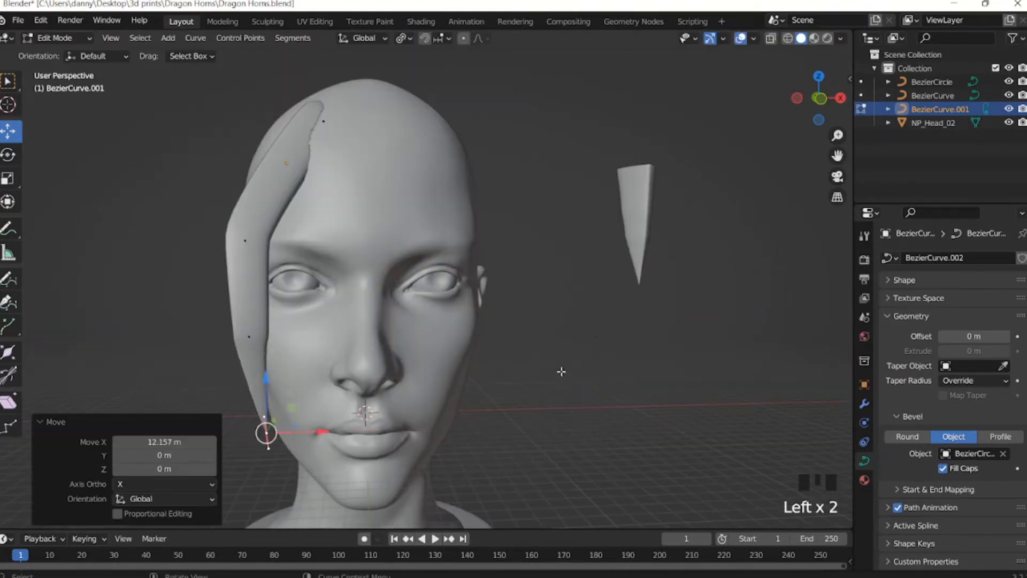
In Object Mode, duplicate the finished horn into two further copies spaced backward along the side of the head.
middle_click_drag(374, 267, 412, 266)
left_click_drag(437, 266, 463, 250)
left_click(467, 251)
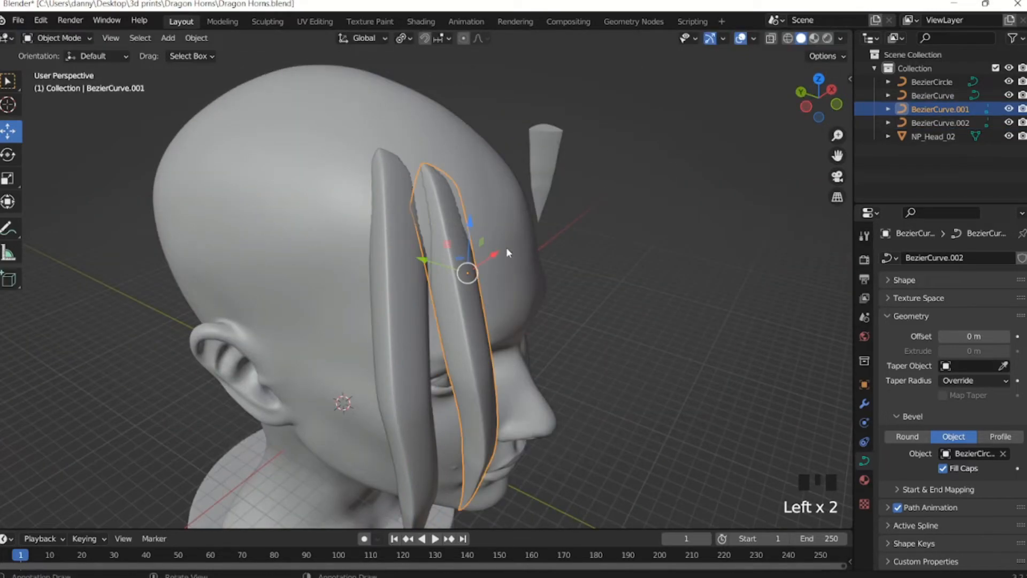
key("s")
left_click(357, 195)
mouse_move(506, 247)
middle_mouse_down()
mouse_move(374, 214)
mouse_move(513, 247)
middle_mouse_up()
key("shift+d")
left_click_drag(440, 224, 446, 217)
middle_click_drag(446, 216, 321, 225)
In Edit Mode, adjust the rearmost horn's middle control points and scale up their handles for a smoother curve.
key("Tab")
left_click(259, 230)
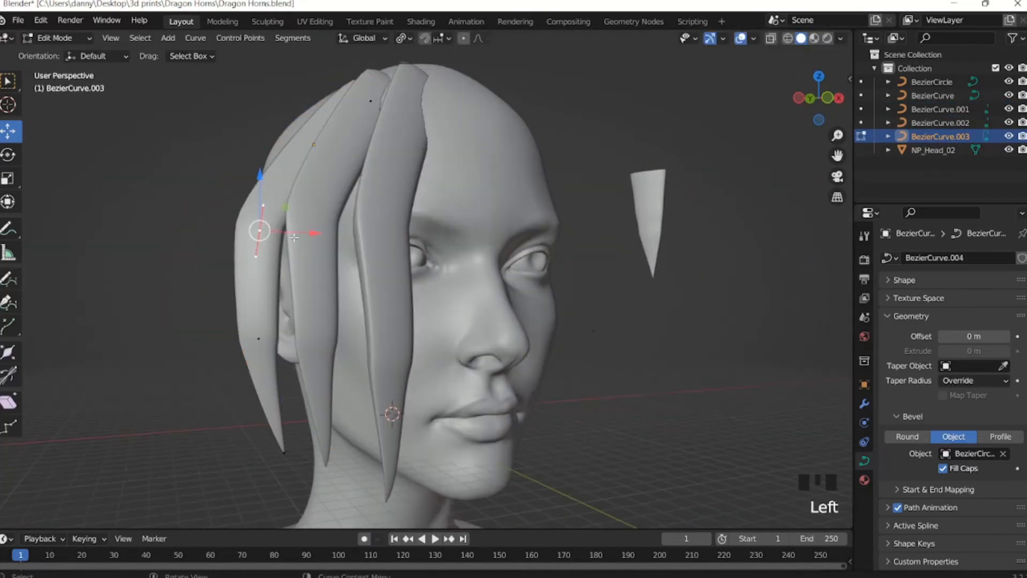
left_click_drag(259, 176, 259, 271)
left_click(264, 217)
key("s")
left_click(329, 219)
Scale up the handles of the middle horn's lower-middle control point by about 1.7 to smooth its lower curve.
left_click(314, 339)
key("s")
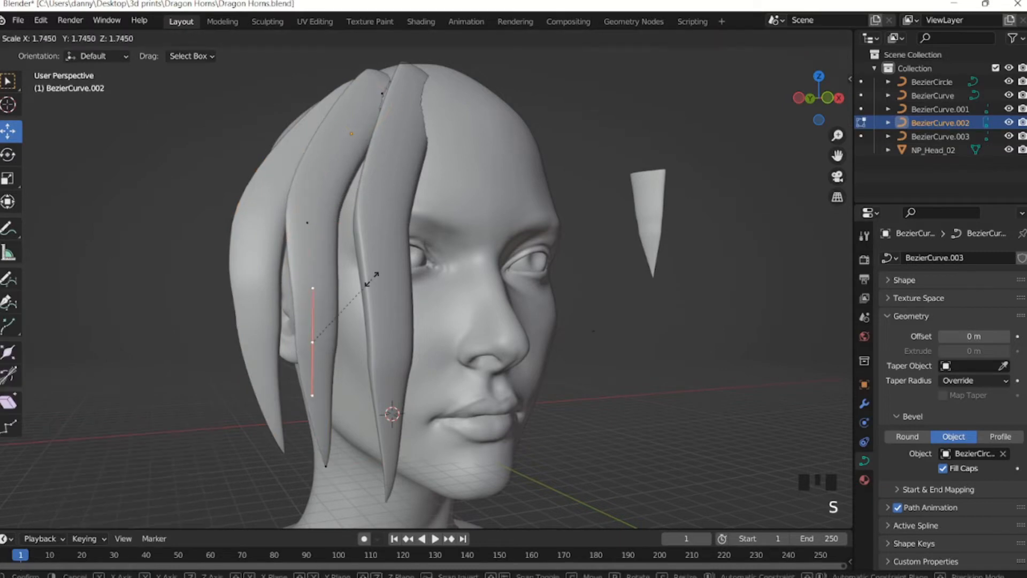
left_click(367, 280)
middle_click_drag(367, 280, 275, 289)
key("s")
left_click(305, 316)
Scale up the front horn's upper-middle control point handles and rotate its lower-middle control point -4.89° in the view plane.
left_click(263, 254)
key("s")
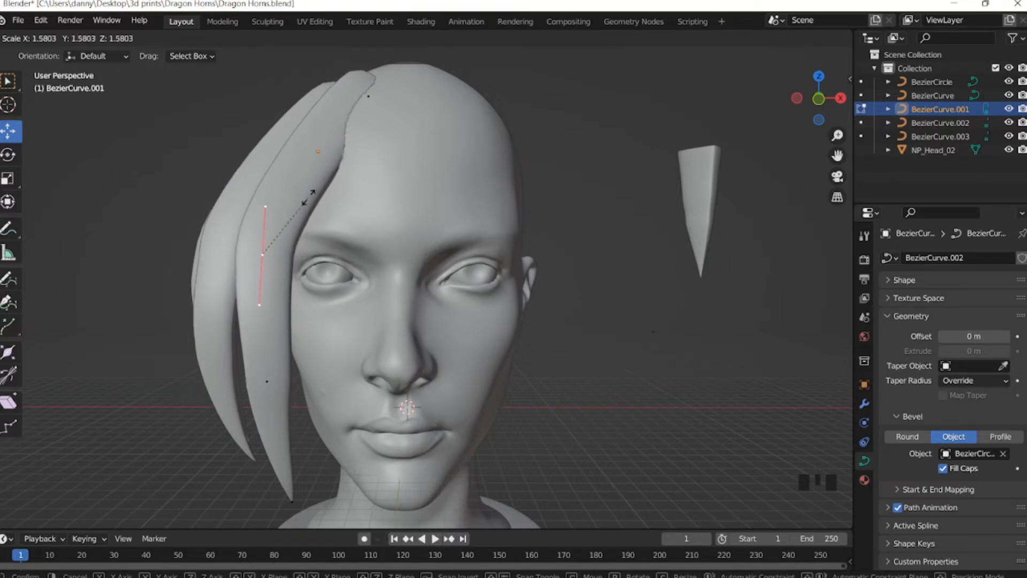
left_click(354, 145)
left_click(268, 380)
middle_click_drag(268, 380, 294, 311, "shift")
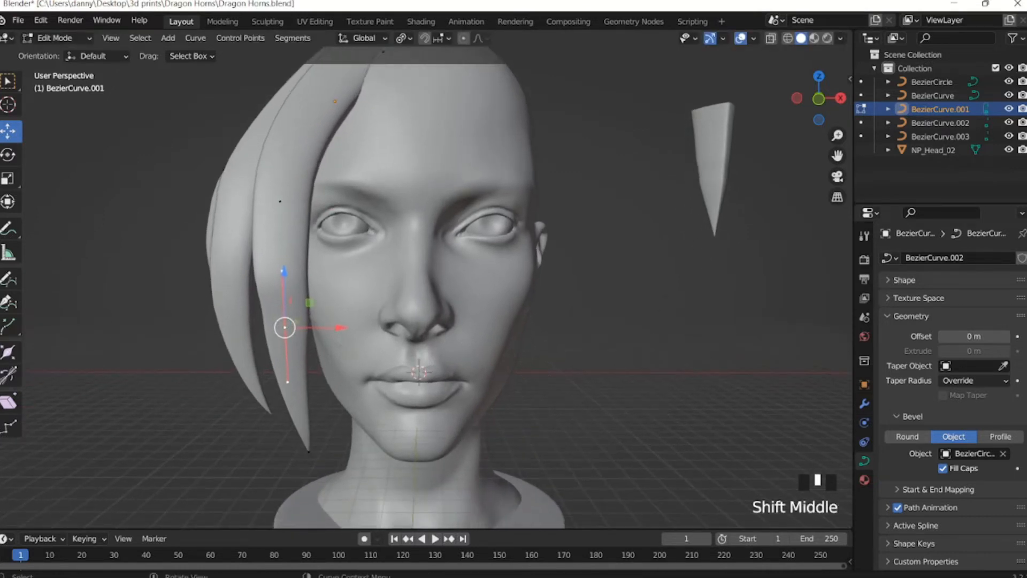
key("r")
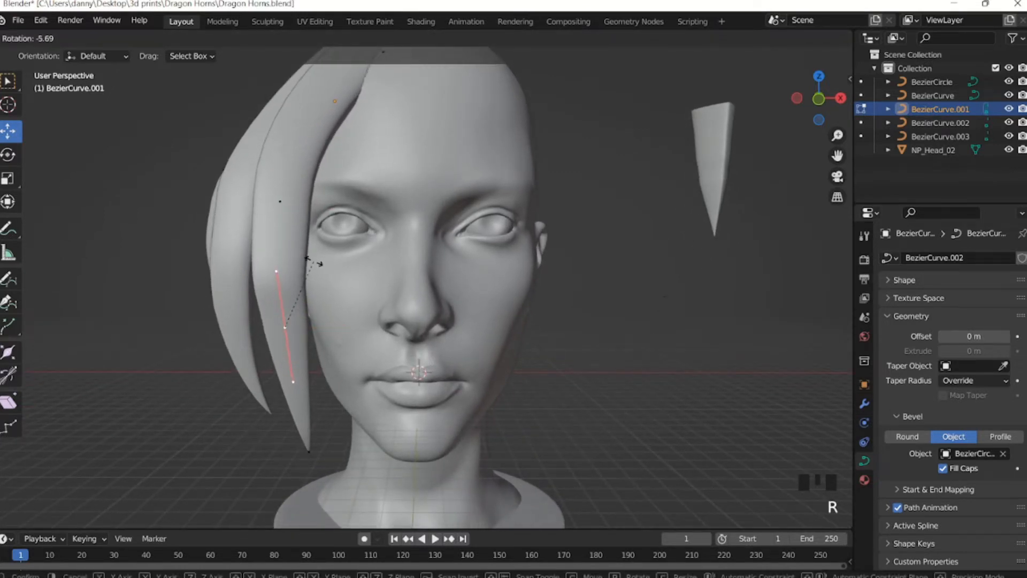
left_click(313, 263)
Try rotating the front horn's upper-middle and lower-middle control points about X, seen from the side.
middle_click_drag(313, 262, 231, 293)
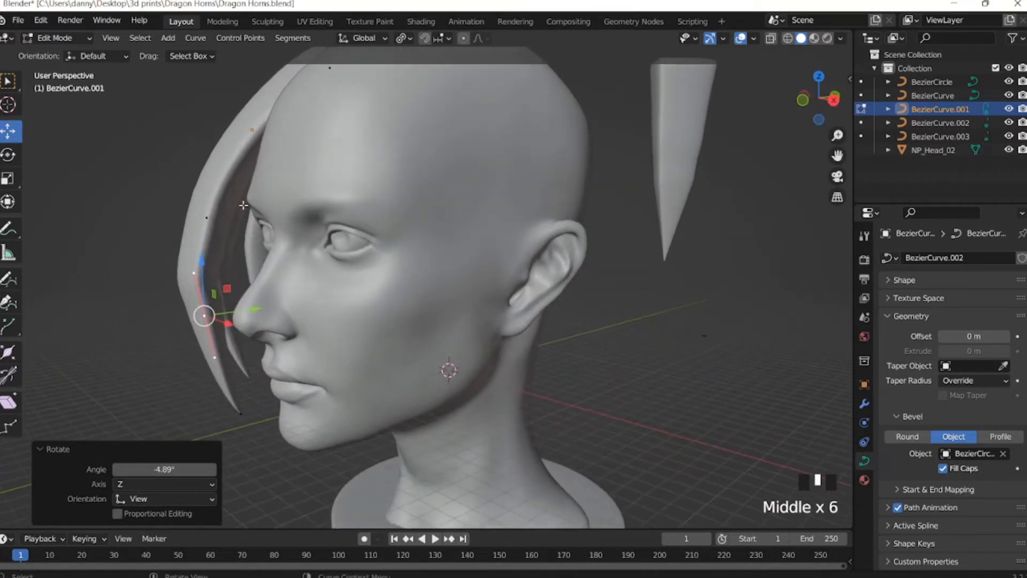
middle_click_drag(244, 205, 203, 272)
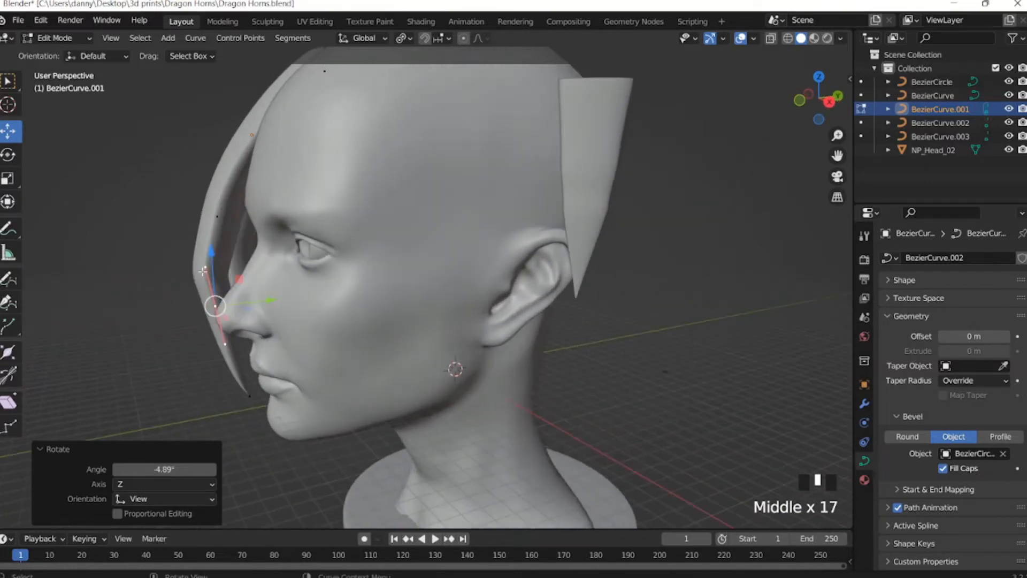
left_click(218, 216)
key("r")
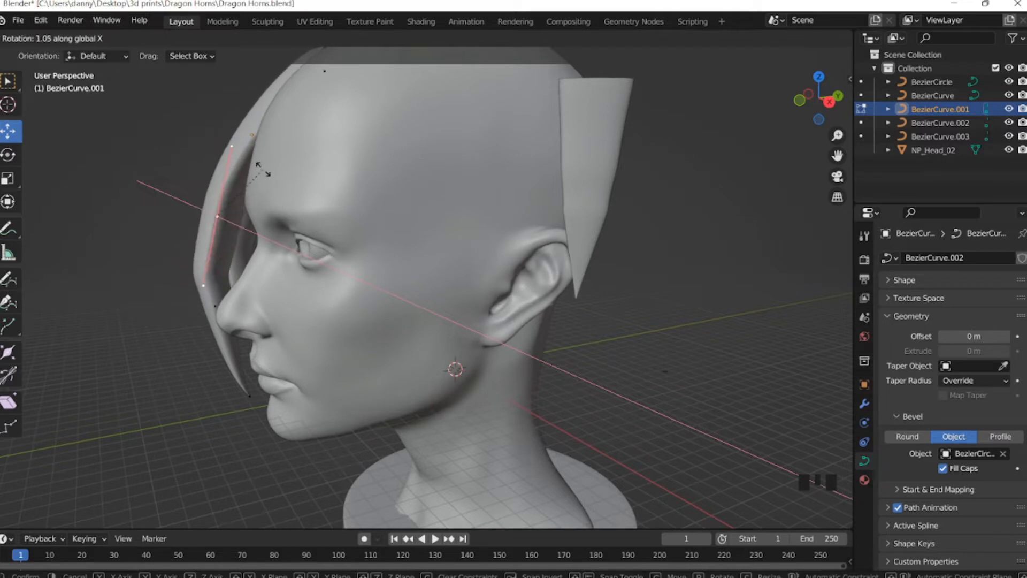
left_click(270, 173)
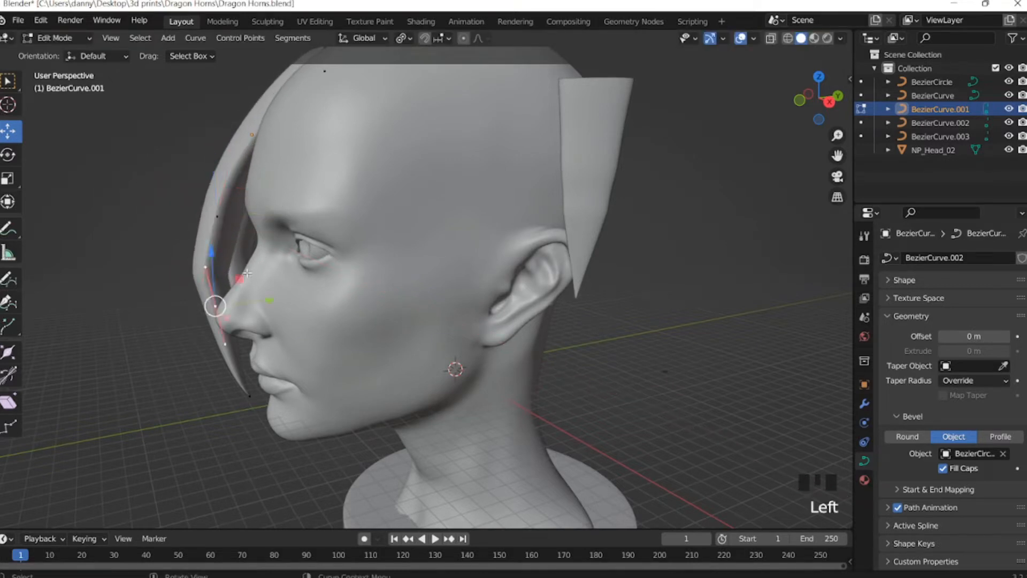
key("r")
key("x")
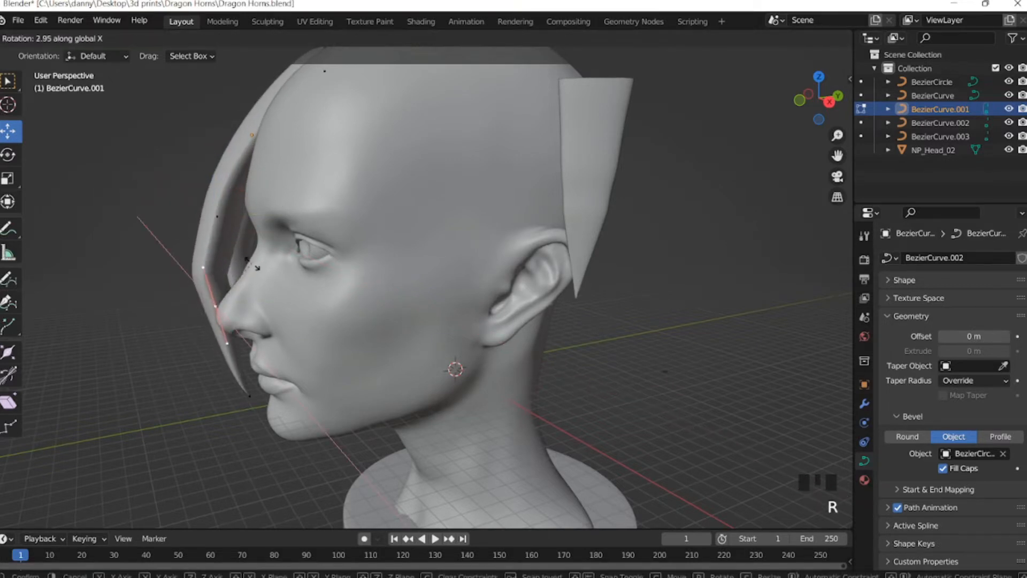
left_click(256, 267)
Scale the front horn's lower-middle control point handles to 0.415 and raise its tip about 20 m along Z.
key("s")
key("x")
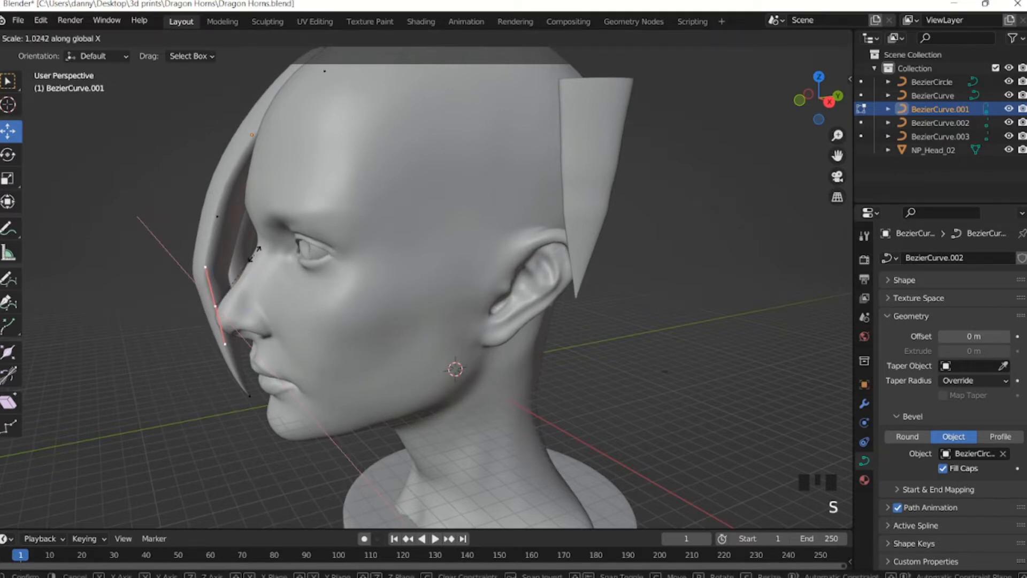
left_click(248, 261)
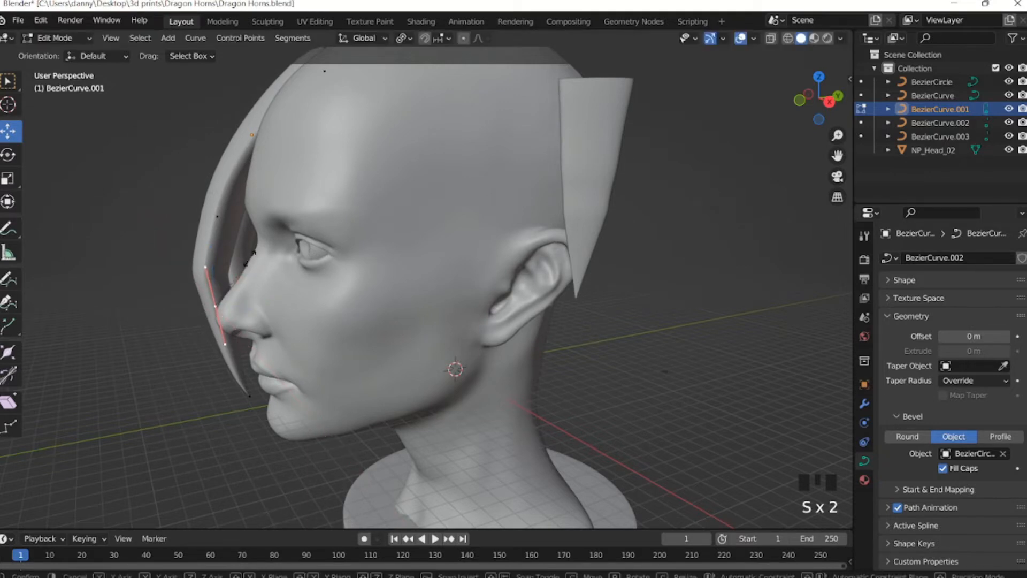
left_click(226, 284)
middle_click_drag(228, 303, 229, 263)
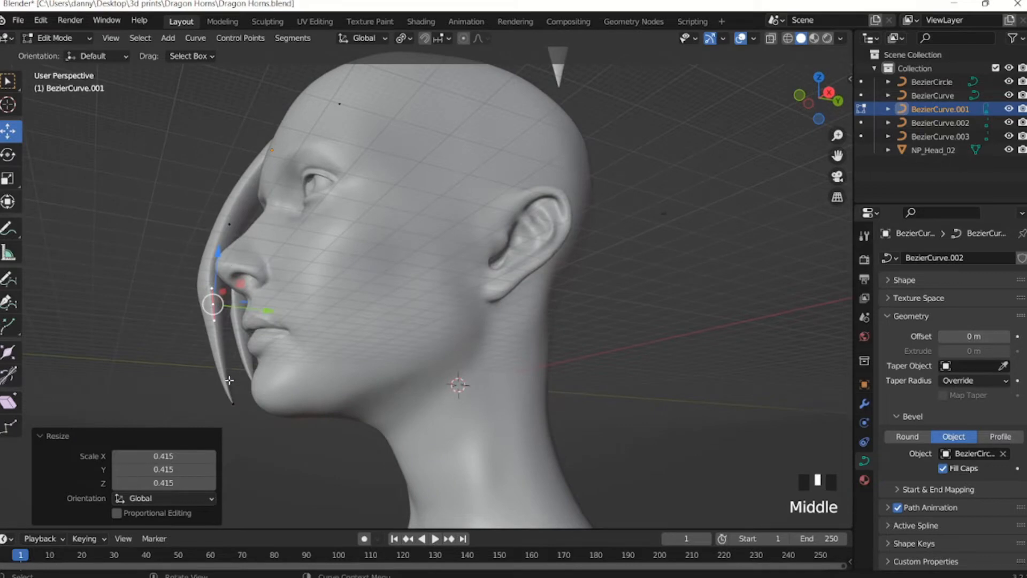
left_click(234, 401)
left_click_drag(238, 356, 245, 319)
middle_click_drag(245, 319, 472, 300)
scroll(363, 342, "down", 2)
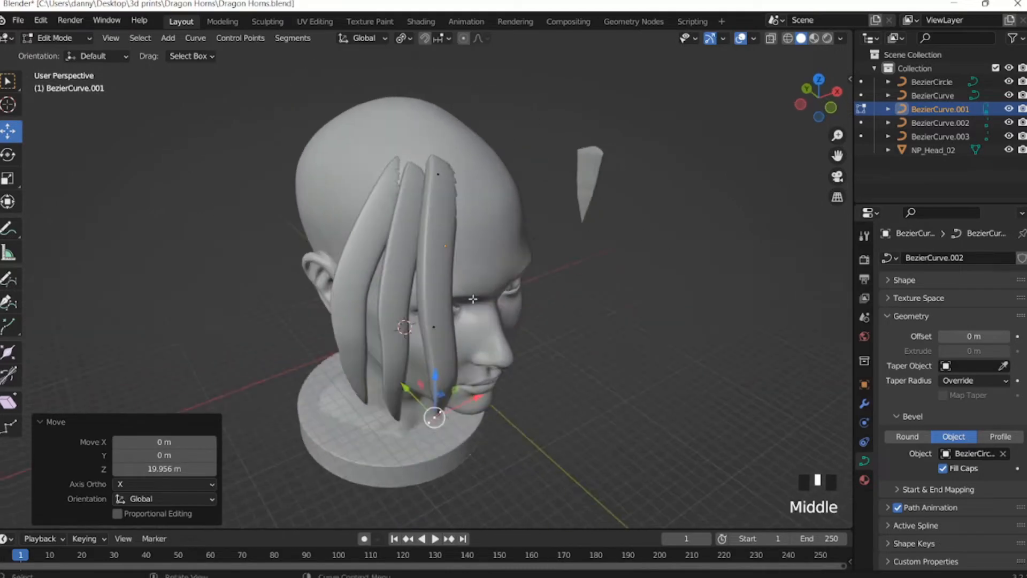
In Object Mode, select all three horns on the head and duplicate them in place.
key("Tab")
left_click(406, 213, "shift")
left_click(384, 210, "shift")
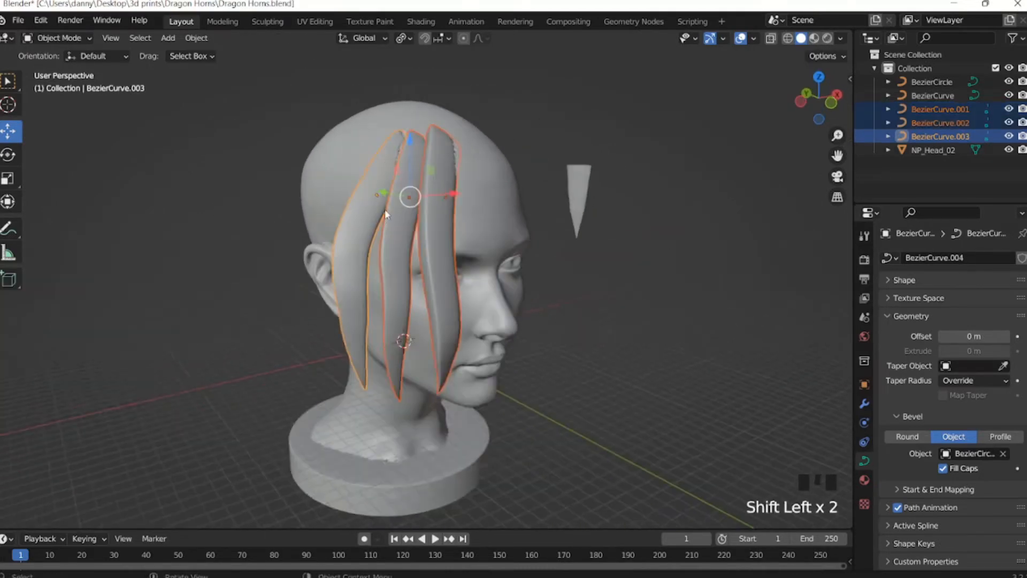
middle_click_drag(384, 209, 493, 196)
key("shift+d")
right_click(479, 216)
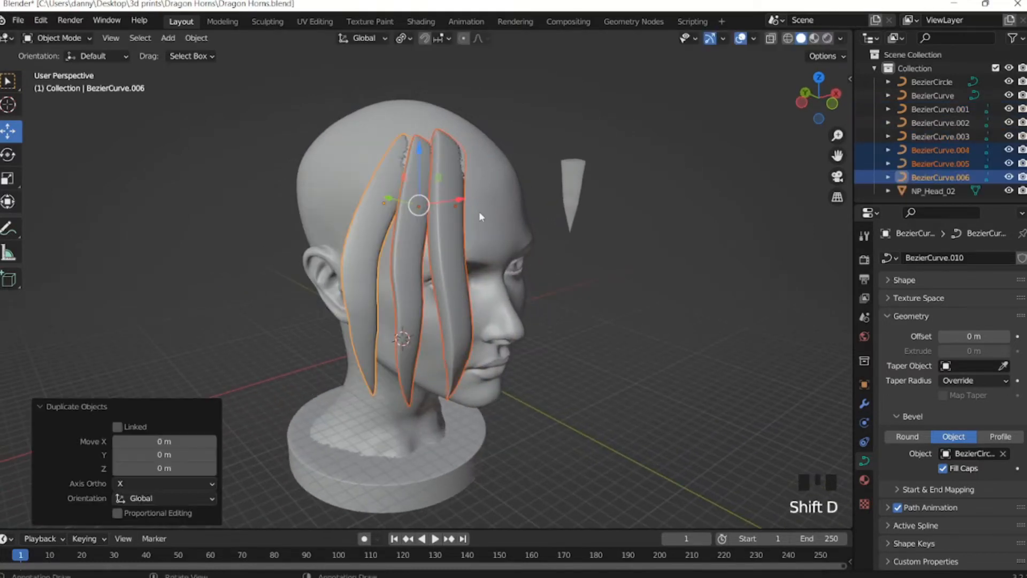
Move the three duplicated horns about 81.7 m along Y and rotate them -56.3° about Z toward the back of the head.
left_click_drag(390, 204, 342, 193)
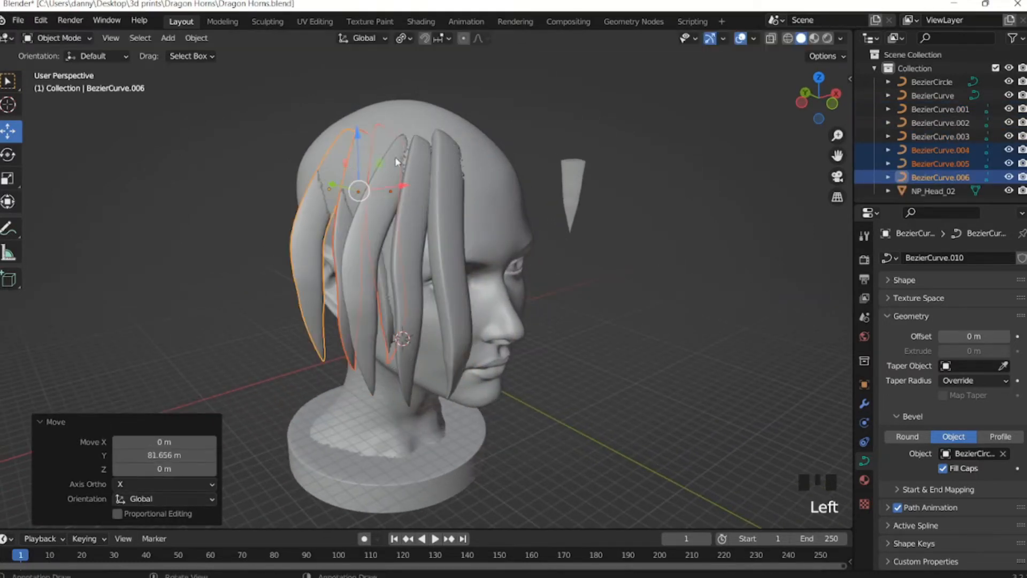
middle_click_drag(342, 194, 468, 163)
key("r")
left_click(468, 266)
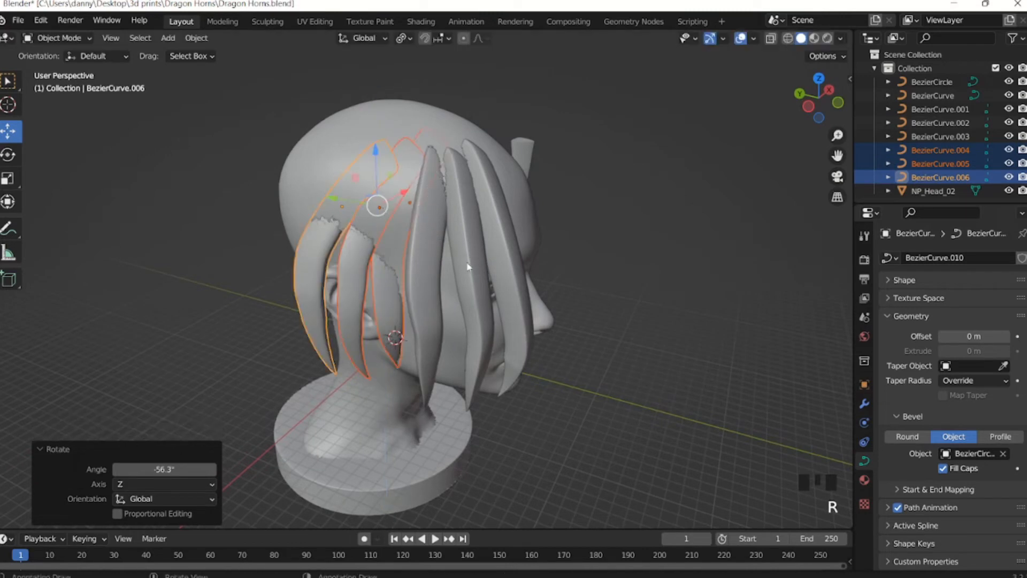
Move the three duplicated horns about -28.5 m along Y and shift the rearmost one separately across the back of the head.
left_click_drag(341, 202, 283, 216)
middle_click_drag(283, 216, 451, 249)
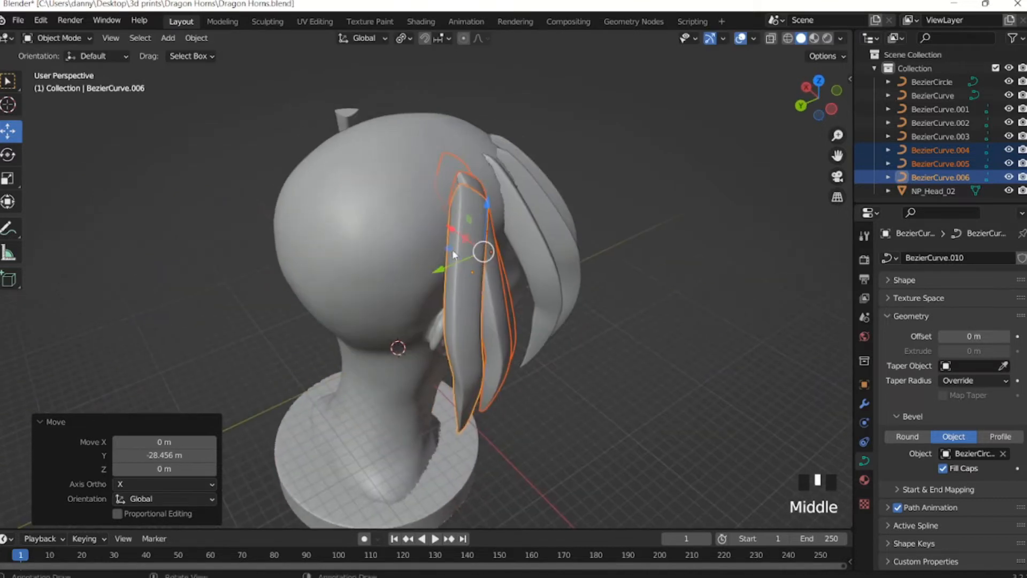
left_click(446, 275)
left_click_drag(444, 252, 341, 299)
Reposition the other duplicated horns one at a time so they are spaced along the head behind the front group.
left_click(506, 275)
middle_click_drag(520, 259, 390, 235)
left_click_drag(390, 235, 308, 229)
left_click(470, 230)
middle_click_drag(470, 230, 327, 214)
left_click_drag(393, 207, 406, 212)
middle_click_drag(406, 213, 359, 225)
left_click(362, 227)
left_click_drag(364, 227, 376, 227)
Duplicate the rear horns, moving and rotating the copies to extend the row around the back of the head.
left_click(300, 241)
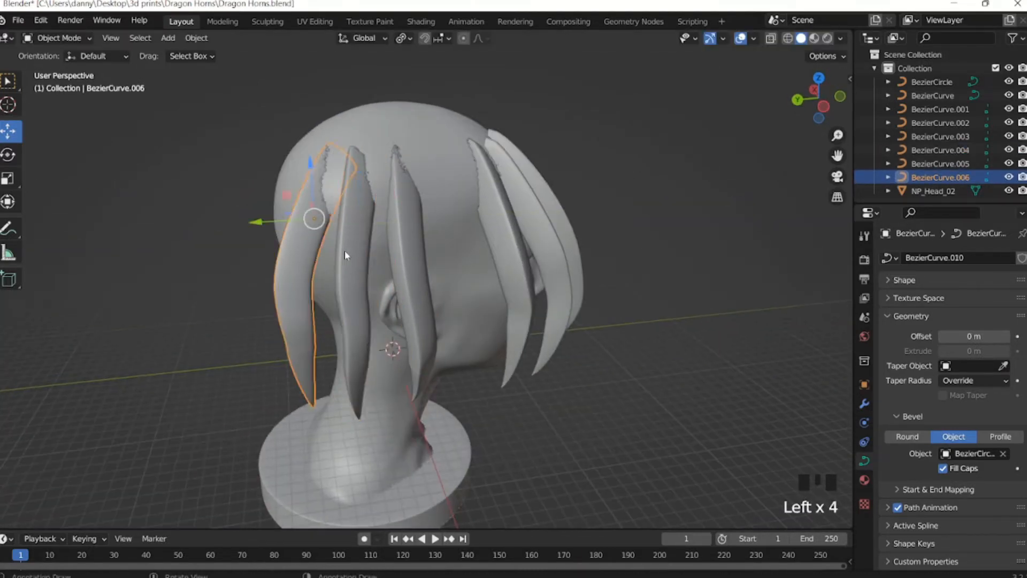
left_click(345, 250, "shift")
key("shift+d")
left_click_drag(302, 220, 375, 228)
middle_click_drag(407, 224, 496, 263)
key("shift+d")
key("r")
left_click(496, 264)
Select the row of side horns, duplicate it and move the copies about 99.6 m along X toward the opposite side.
left_click(409, 241, "shift")
left_click(269, 289, "shift")
key("shift+d")
middle_click_drag(270, 284, 374, 214)
left_click_drag(374, 214, 538, 185)
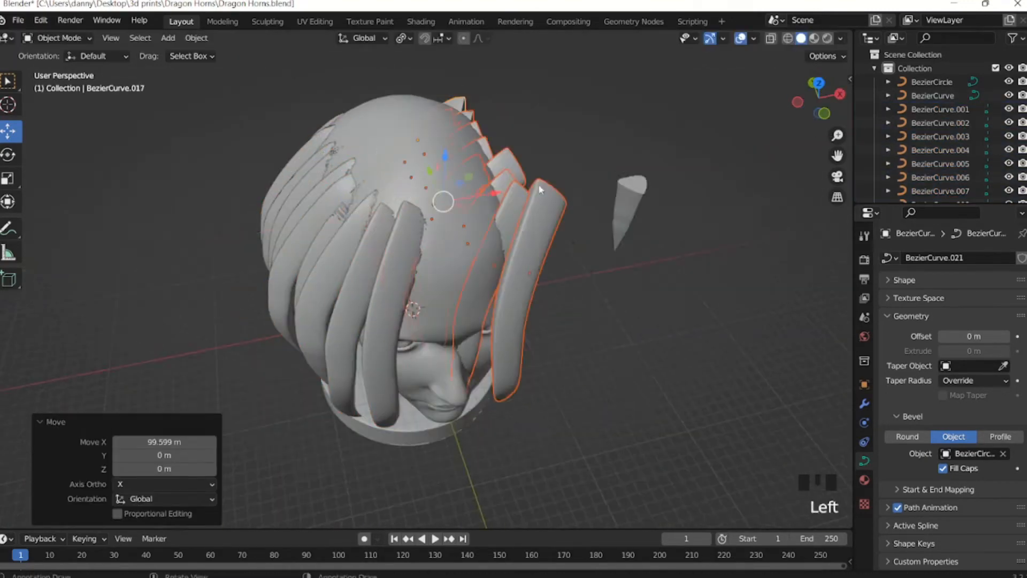
Rotate the duplicated row of horns 138° about Z to face the opposite side of the head.
key("r")
key("z")
middle_click_drag(538, 185, 433, 42)
left_click(404, 38)
key("r")
left_click(404, 38)
key("r")
key("z")
left_click(298, 193)
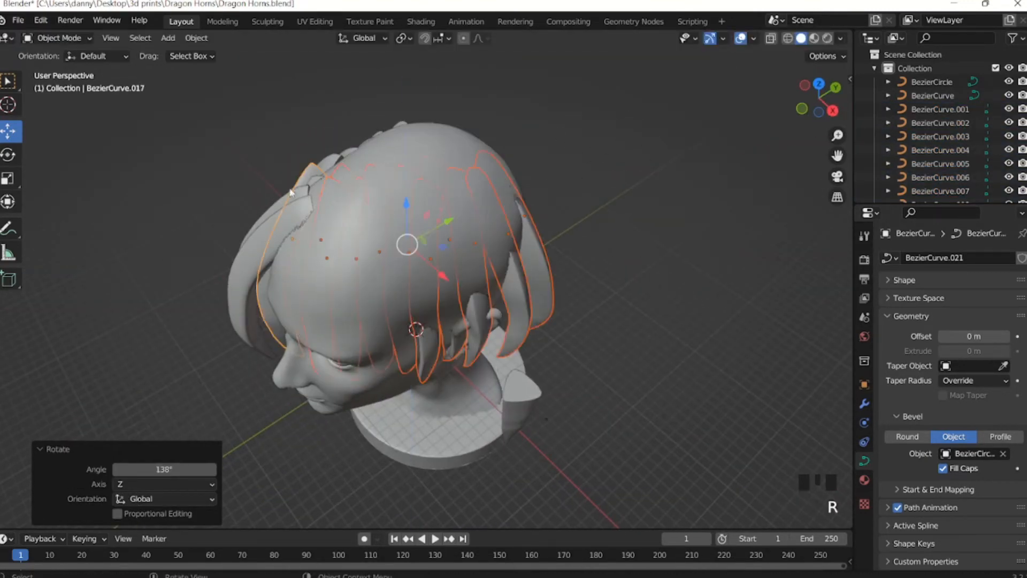
Move the rotated row of horns into place against the opposite side of the head.
middle_click_drag(298, 193, 529, 160)
left_click_drag(531, 121, 532, 138)
left_click_drag(572, 185, 540, 193)
middle_click_drag(540, 192, 343, 225)
Select three neighbouring horns near the back of the head and duplicate them in place.
left_click(412, 268)
left_click(441, 270, "shift")
left_click(475, 273, "shift")
key("shift+d")
key("Escape")
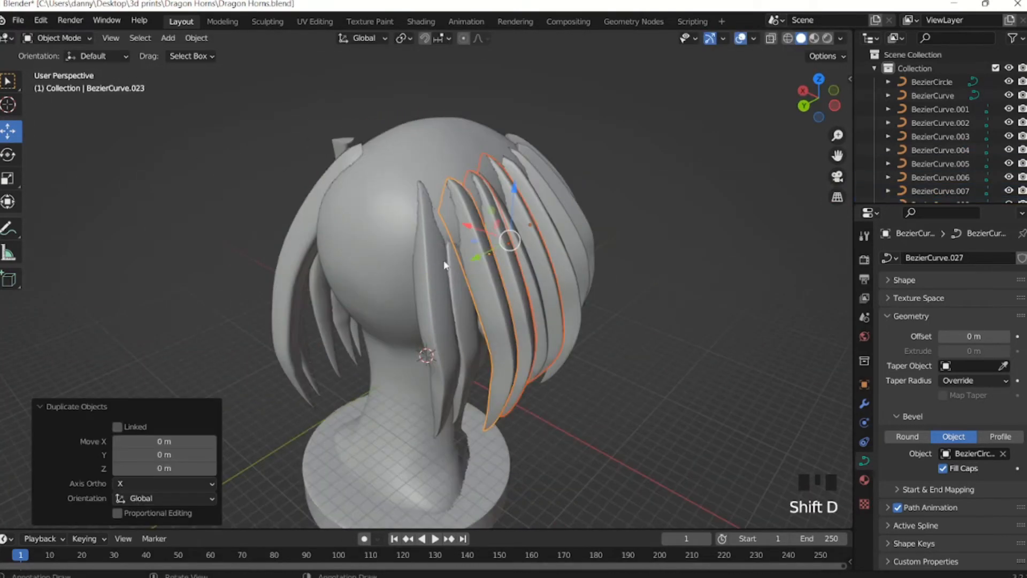
Rotate the three duplicates about Z and move them into the gap at the back of the head.
key("r")
key("z")
left_click(488, 280)
left_click_drag(490, 303, 449, 310)
left_click_drag(474, 342, 473, 322)
left_click_drag(423, 287, 461, 289)
Adjust the position of the horns at the middle of the back of the head to even out the row.
middle_click_drag(364, 315, 417, 317)
left_click(412, 320)
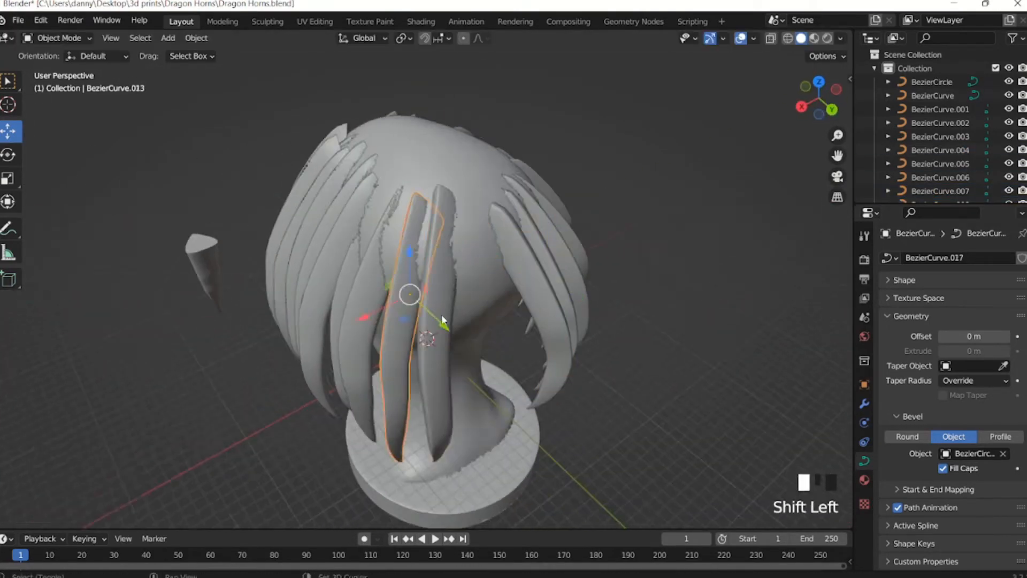
middle_click_drag(504, 252, 527, 301)
left_click_drag(529, 303, 518, 294)
middle_click_drag(517, 294, 145, 235)
Duplicate the spare short horn beside the head and move the copy along X and up onto the top of the head.
left_click(633, 236)
key("shift+d")
key("Escape")
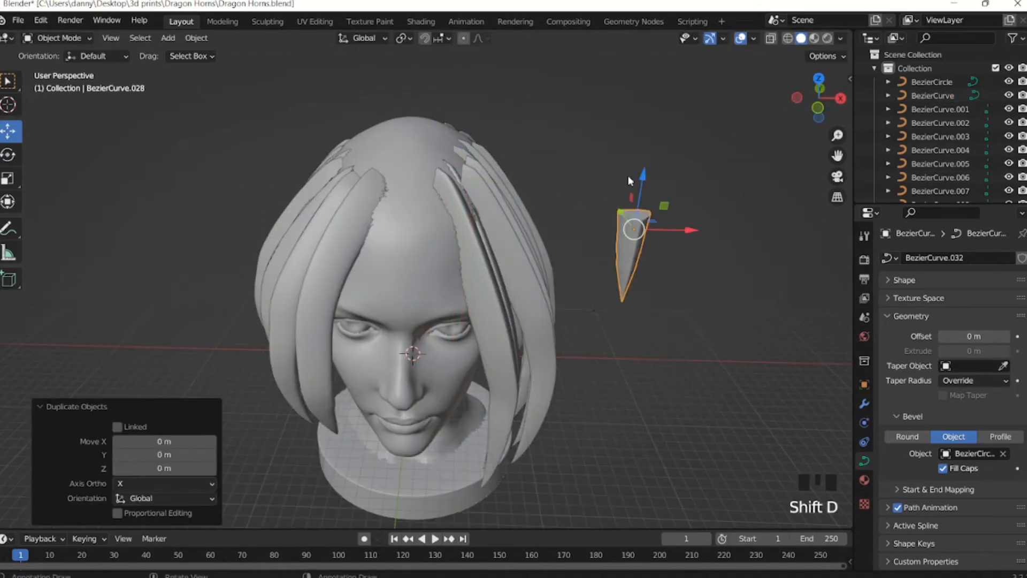
left_click_drag(688, 230, 476, 230)
left_click_drag(428, 176, 428, 96)
middle_click_drag(430, 117, 351, 120)
Rotate the copied short horn on top of the head about X.
key("r")
key("x")
left_click(394, 246)
middle_click_drag(394, 246, 476, 238)
In Edit Mode, lower the copied horn's root control point about 20.1 m along Z and rotate it.
key("Tab")
left_click_drag(493, 166, 500, 195)
key("r")
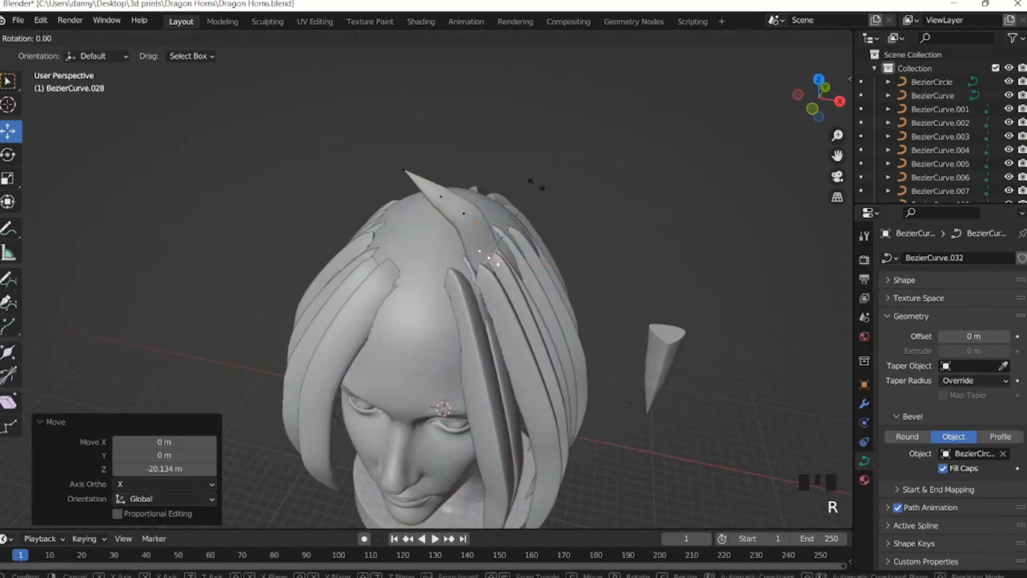
left_click_drag(539, 282, 516, 279)
left_click(516, 279)
middle_click_drag(516, 279, 443, 91)
Bring the horn's tip control point down about 123.5 m along Z beside the head and rotate it about Y.
key("r")
key("x")
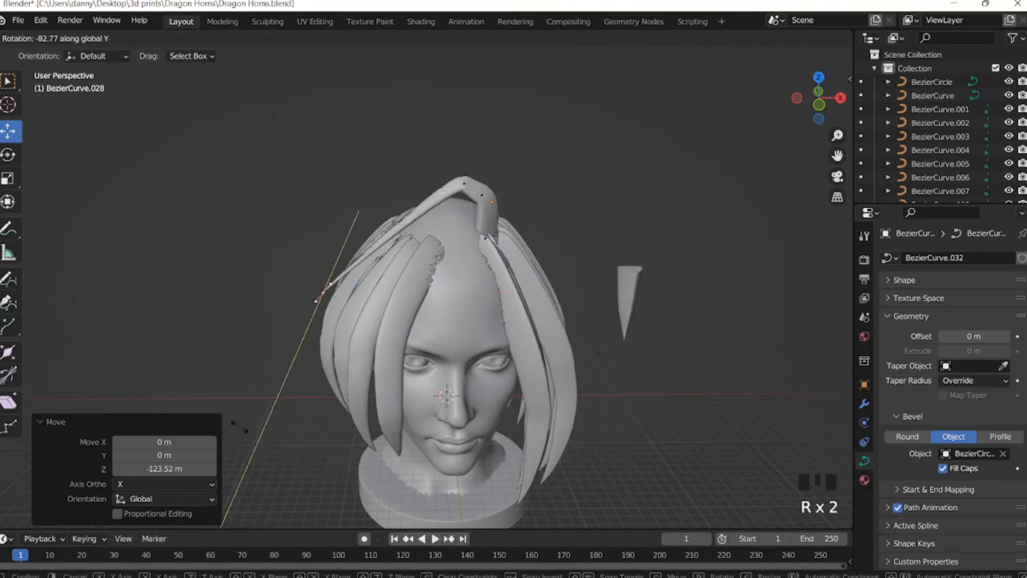
left_click(240, 427)
Move the horn's lower-middle control point along X, rotate it about Y and lower it to follow the side of the head.
left_click(464, 184)
left_click_drag(518, 184, 410, 184)
key("r")
key("y")
left_click_drag(348, 147, 348, 188)
Move the horn's upper-middle control point about -58.3 m along X and rotate it to arch over the top of the head.
left_click(481, 195)
left_click_drag(532, 196, 471, 195)
key("r")
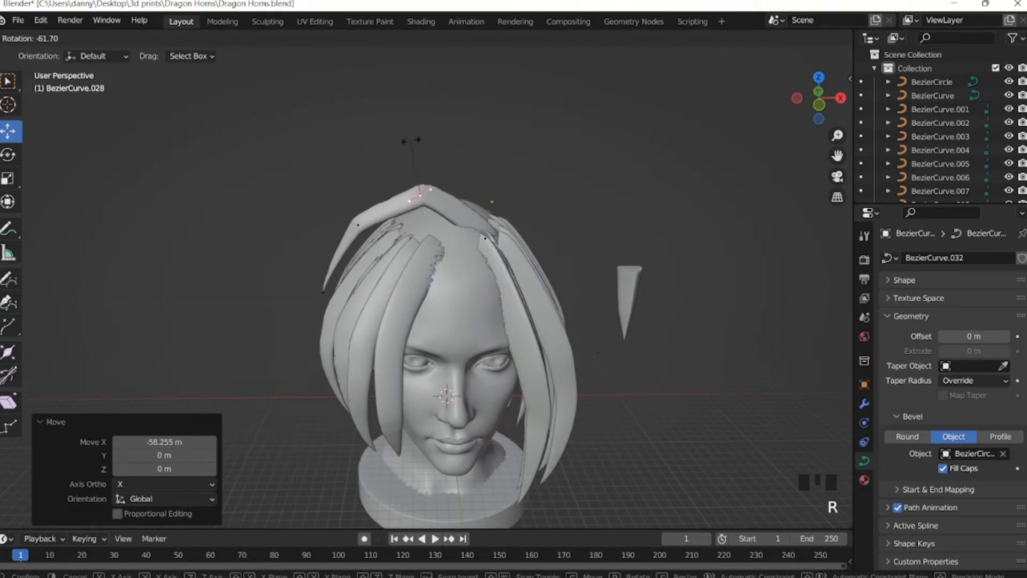
left_click(411, 140)
Fatten the draped horn's root control point by a factor of about 1.55 and also fatten its upper-middle control point.
left_click(337, 252)
middle_click_drag(337, 252, 390, 401)
key("alt+s")
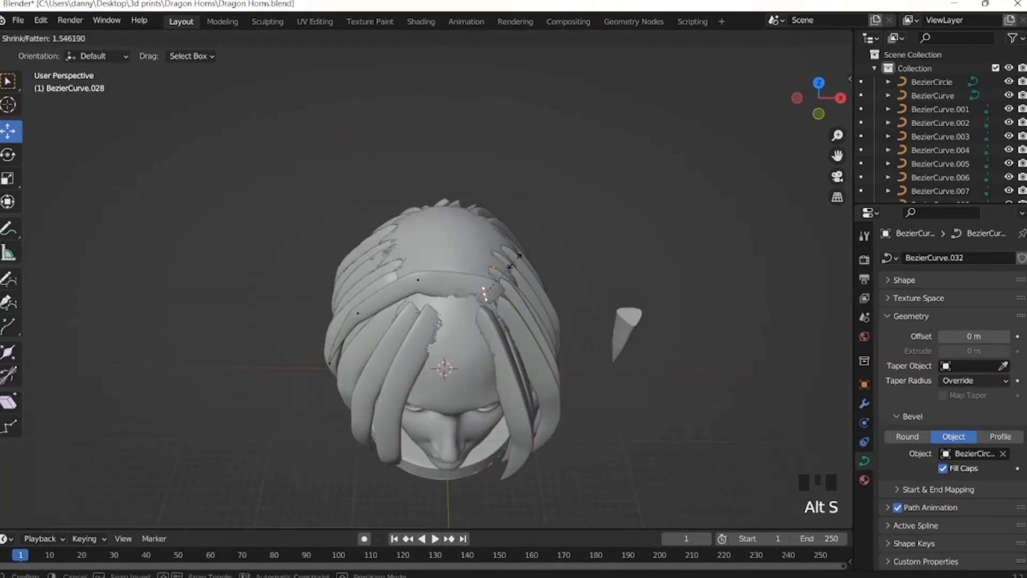
left_click(514, 262)
left_click(418, 280)
key("alt+s")
left_click(445, 252)
middle_click_drag(445, 252, 464, 134)
Adjust the thickness of the draped horn's lower-middle control point, then shift and rotate the horn's lower end.
left_click(338, 352)
key("alt+s")
left_click_drag(336, 381, 336, 384)
key("r")
middle_click_drag(337, 385, 385, 342)
Lower the draped horn's upper-middle control point about 14.4 m along Z and rotate it about Y to hug the head.
left_click_drag(420, 198, 419, 214)
middle_click_drag(420, 214, 444, 257)
left_click_drag(444, 207, 443, 224)
key("r")
key("y")
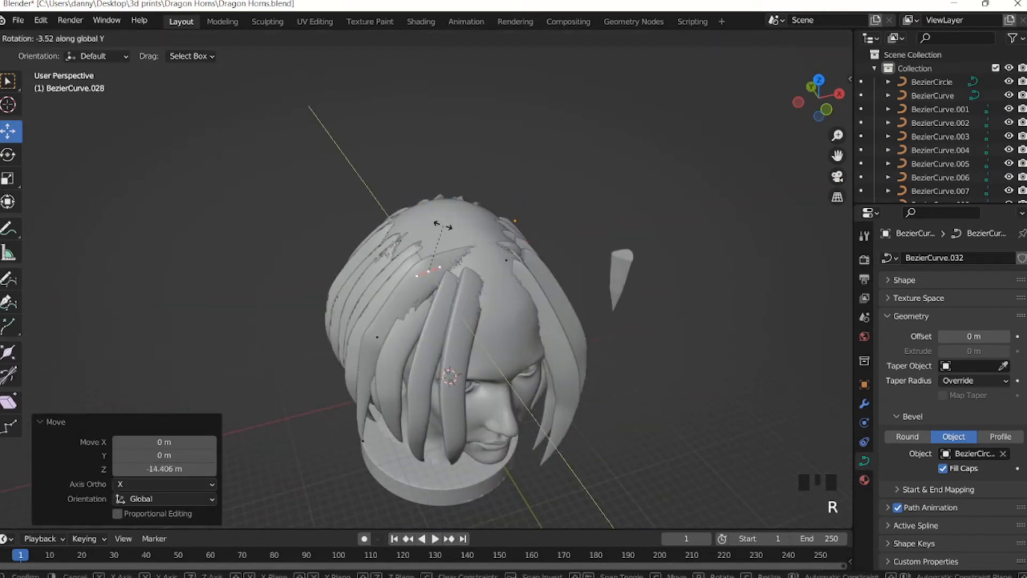
left_click(428, 218)
Lower the draped horn's lower-middle control point, then in Object Mode move the neighbouring side horn about -8.1 m along Y.
scroll(429, 218, "up", 2)
key("s")
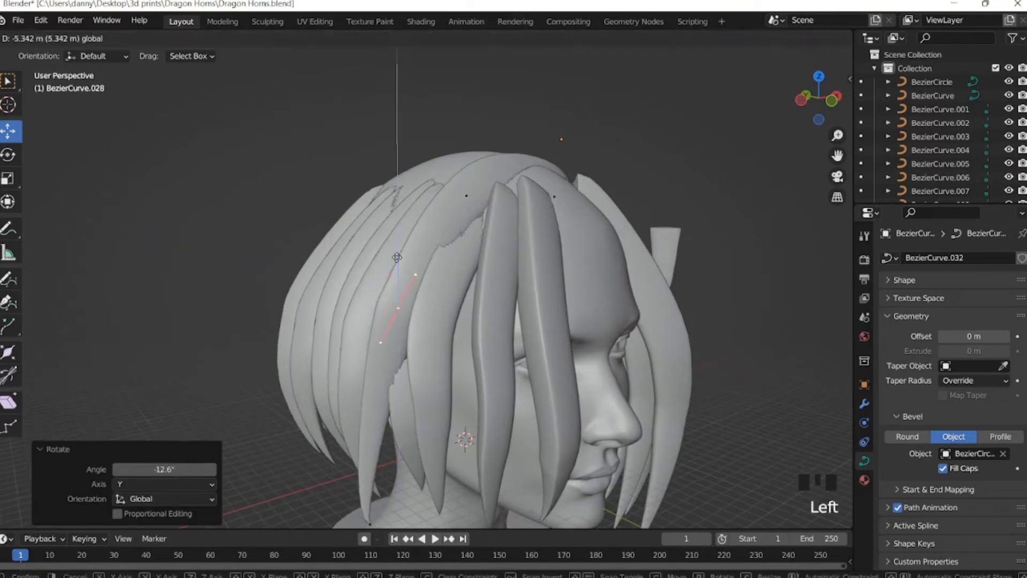
key("Tab")
left_click_drag(397, 258, 450, 272)
left_click(476, 280)
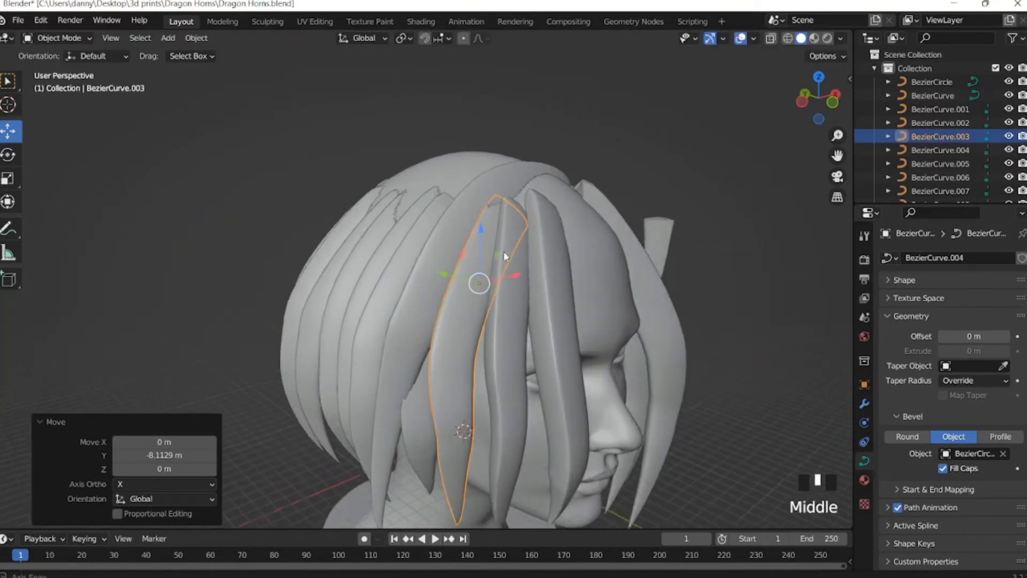
Duplicate the draped horn, offset the copy toward the front and rotate it 18.8° about Z.
left_click(538, 251)
left_click(503, 252, "shift")
middle_click_drag(503, 252, 535, 257)
key("shift+d")
left_click_drag(488, 211, 491, 212)
key("r")
key("r")
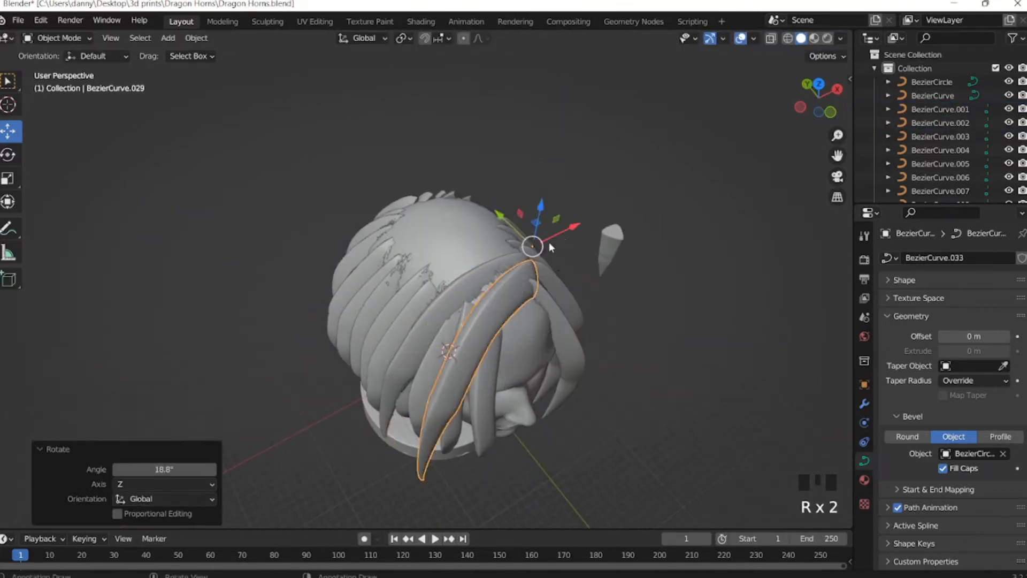
Move the copied draped horn into place just in front of the first draped horn.
middle_click_drag(549, 242, 482, 230)
left_click_drag(541, 149, 527, 192)
left_click_drag(538, 176, 537, 165)
left_click(538, 165)
middle_click_drag(538, 165, 513, 224)
Select the side horn beneath the draped horns and rotate it about X.
left_click(545, 267)
key("r")
key("x")
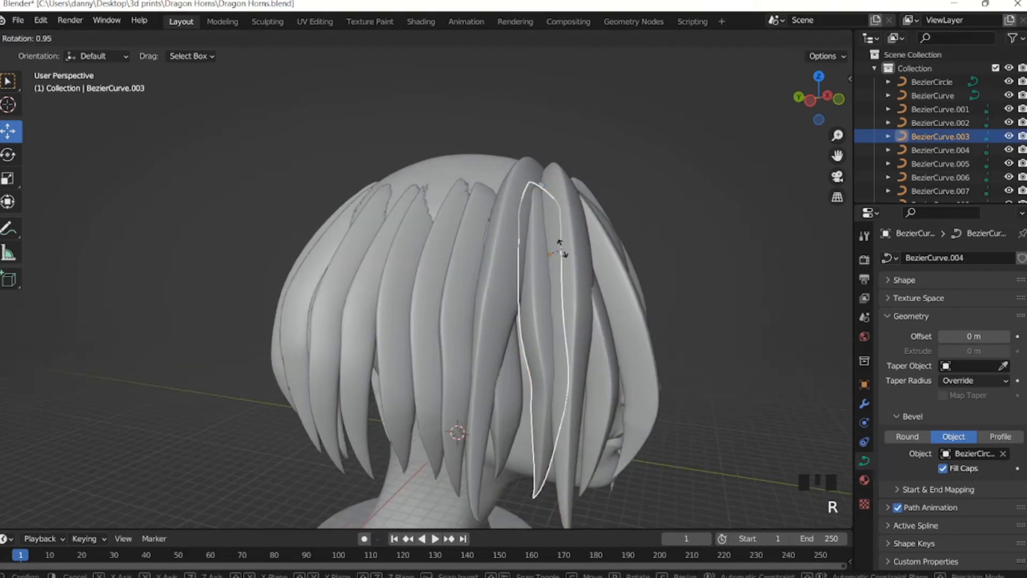
left_click(493, 279)
Duplicate the draped horn again, move the copy about -21 m along Y and rotate it about Z toward the forehead.
middle_click_drag(493, 279, 513, 251)
key("shift+d")
left_click(471, 257)
key("r")
key("z")
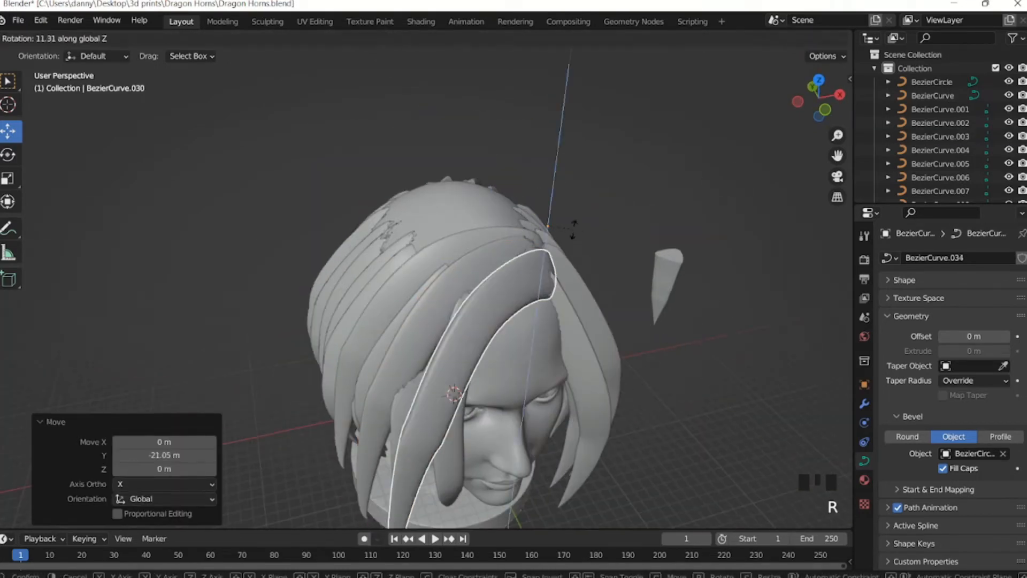
left_click(571, 229)
left_click_drag(522, 257, 495, 247)
Delete the redundant front side horn underneath the draped horns.
mouse_move(495, 247)
middle_mouse_down()
mouse_move(499, 289)
mouse_move(549, 264)
mouse_move(508, 257)
middle_mouse_up()
left_click(498, 293)
key("Delete")
Rotate the remaining front side horn and nudge it into line beneath the draped horns.
left_click(511, 259)
key("r")
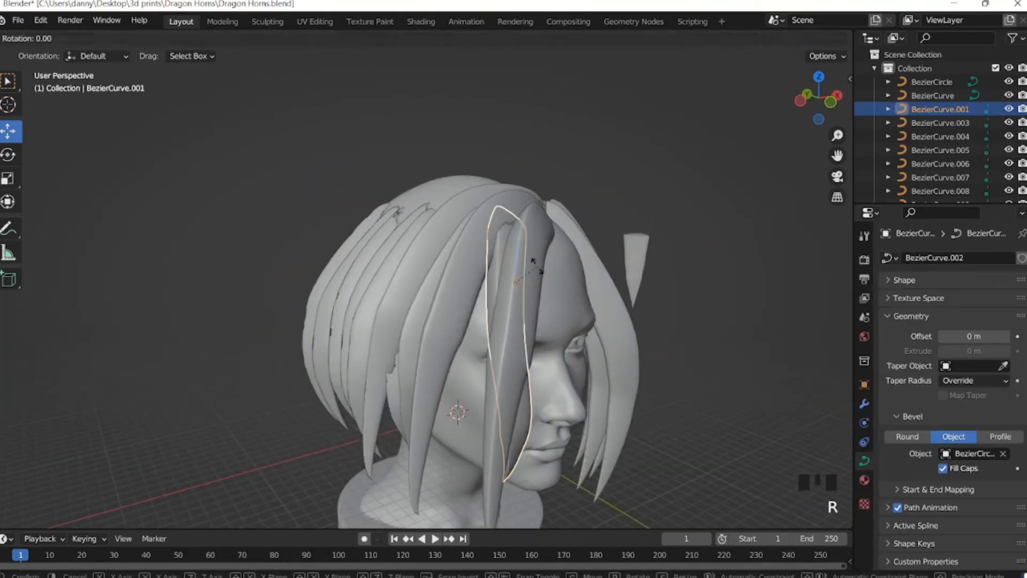
key("r")
left_click_drag(498, 248, 499, 241)
left_click_drag(532, 275, 539, 274)
Duplicate the front draped horn over the forehead, lower and rotate the copy, and move it about 3.9 m along Y.
middle_click_drag(540, 274, 467, 256)
key("shift+d")
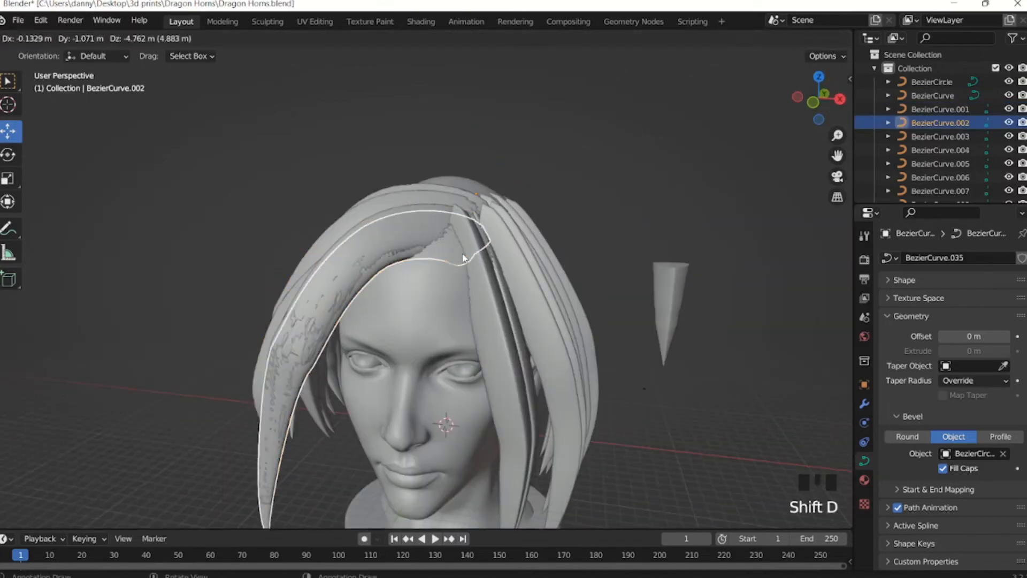
left_click(466, 260)
left_click_drag(503, 176, 511, 206)
key("r")
left_click(545, 214)
left_click_drag(520, 205, 517, 204)
middle_click_drag(517, 203, 477, 216)
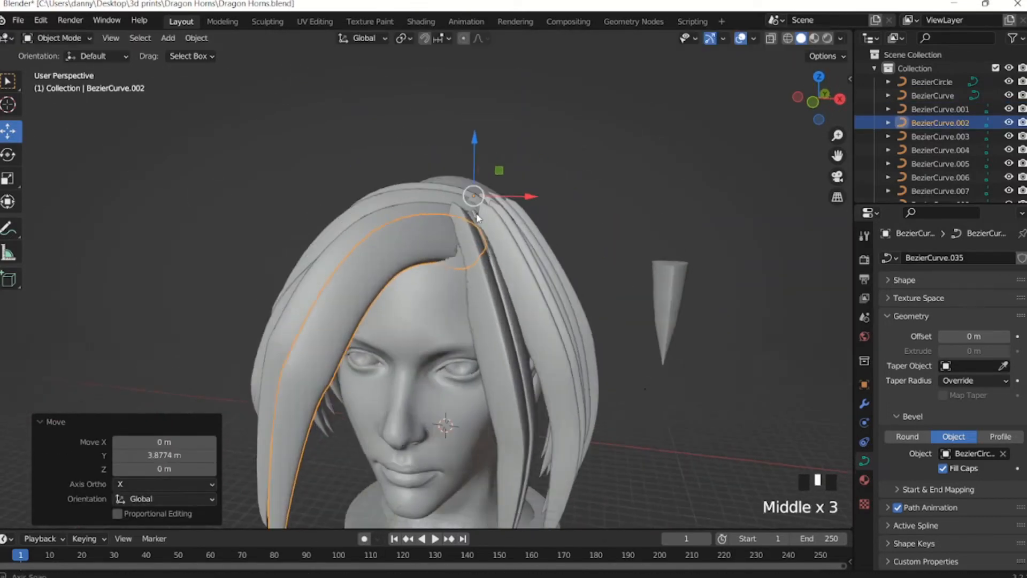
Select the front horn on the opposite side of the face, move it along X and rotate it about Z.
left_click(495, 292)
left_click_drag(545, 299, 554, 299)
middle_click_drag(554, 299, 416, 291)
key("r")
key("z")
left_click(407, 287)
left_click_drag(390, 288, 398, 287)
middle_click_drag(398, 287, 516, 278)
Shift the root control point of the front side horn about 6.5 m along negative X and adjust it against the forehead.
key("Tab")
left_click(491, 235)
left_click_drag(525, 237, 521, 237)
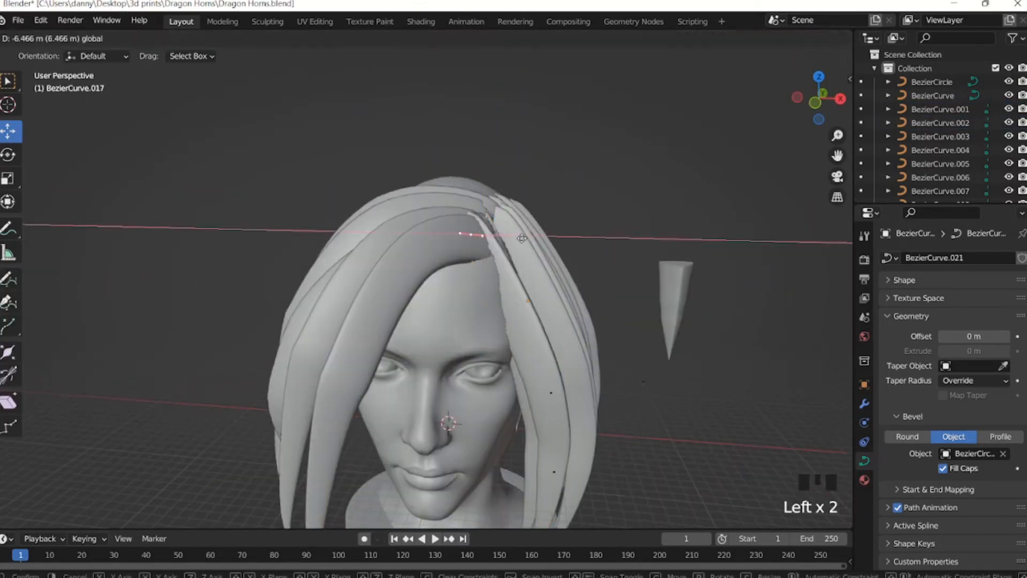
middle_click_drag(521, 237, 546, 364)
left_click_drag(546, 364, 540, 353)
middle_click_drag(539, 353, 503, 235)
left_click_drag(556, 202, 566, 203)
Raise the middle and lower control points of the front side horn along Z to shorten it.
left_click(573, 344)
left_click_drag(573, 289, 573, 215)
left_click(580, 432)
middle_click_drag(581, 432, 543, 334, "shift")
left_click(532, 365, "shift")
left_click_drag(532, 270, 532, 192)
Move the upper, middle and tip control points of the front side horn backward along Y, away from the face.
middle_click_drag(532, 193, 345, 254)
left_click(317, 226)
left_click_drag(360, 215, 362, 215)
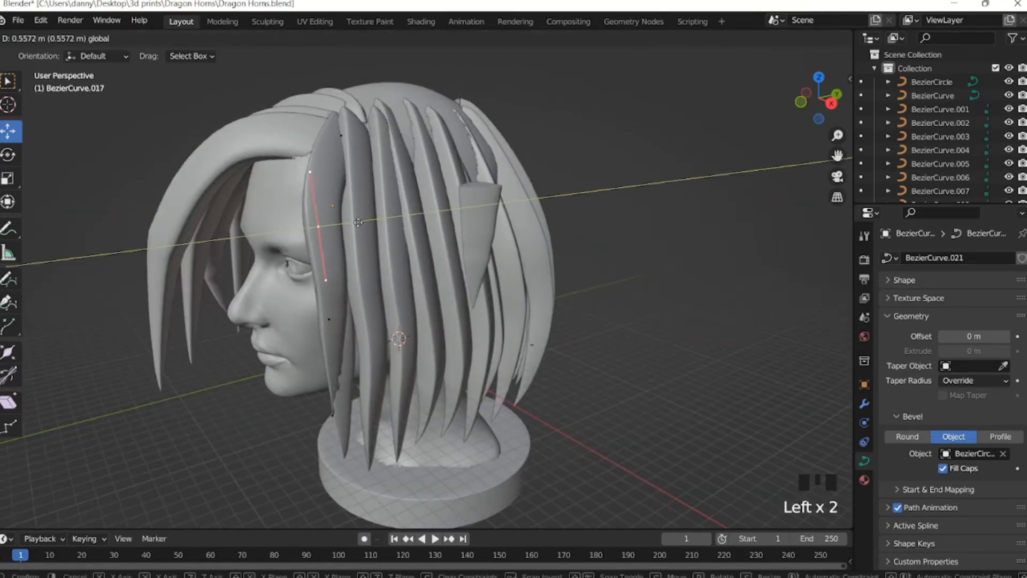
left_click(329, 321)
left_click_drag(374, 309, 378, 308)
left_click(332, 415)
left_click_drag(377, 402, 382, 402)
Move the lower end of the front side horn outward along X, and scale and rotate its middle control point.
middle_click_drag(382, 402, 556, 369)
left_click(538, 375)
left_click_drag(590, 373, 613, 373)
left_click(576, 262)
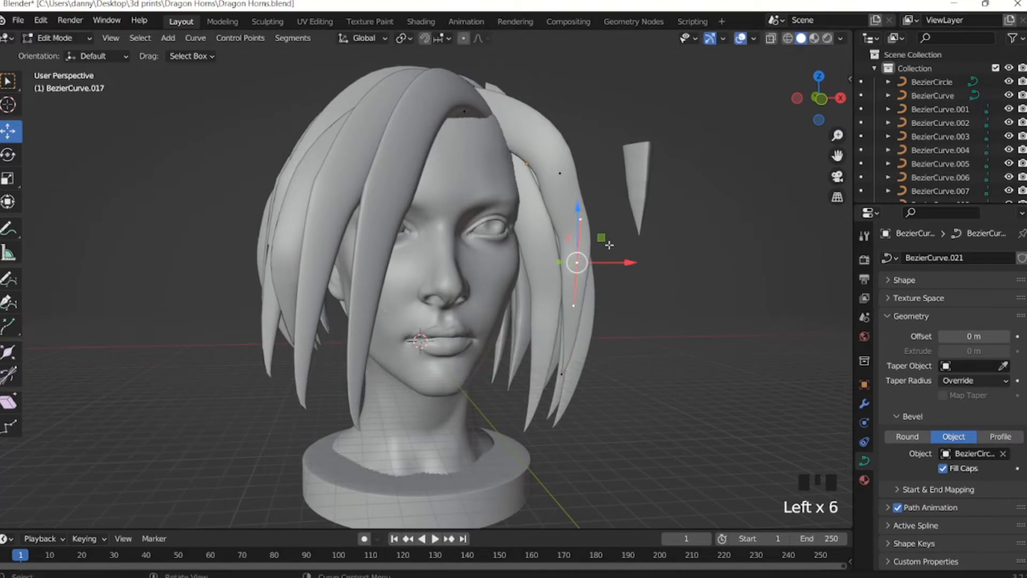
key("s")
key("r")
left_click(605, 242)
Rotate and scale the upper control point of the front side horn, and move it inward along X.
left_click(560, 172)
key("r")
key("s")
left_click(581, 179)
left_click_drag(598, 177, 589, 177)
key("r")
left_click(589, 198)
Duplicate the group of horns at the back of the head and lower the copies 28.29 m along Z.
middle_click_drag(588, 198, 451, 273)
middle_click_drag(374, 257, 534, 230)
scroll(534, 230, "down", 2)
middle_click_drag(375, 233, 428, 246)
left_click(428, 246)
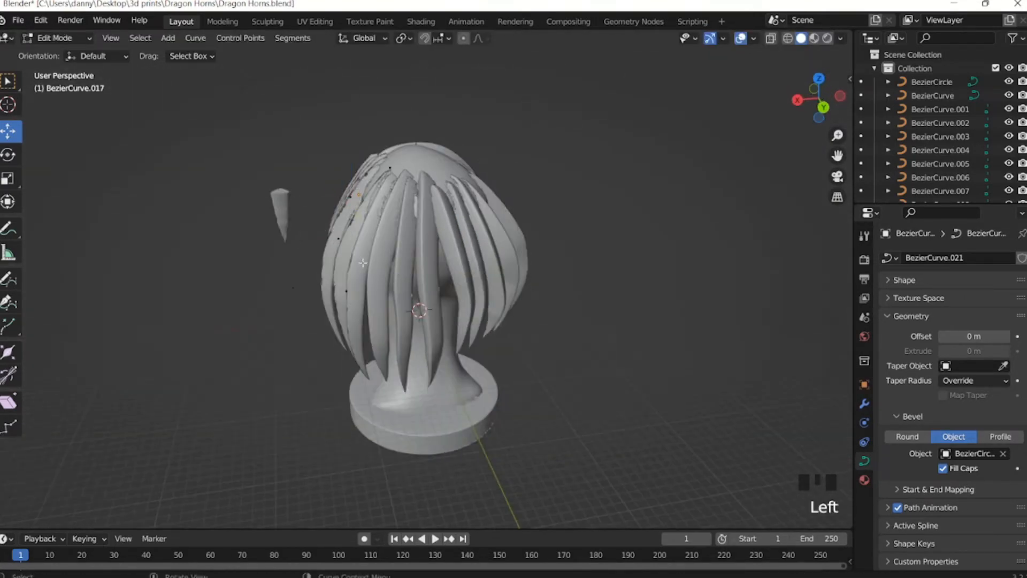
key("Tab")
left_click(444, 252, "shift")
key("shift+d")
left_click_drag(399, 151, 399, 179)
Rotate the duplicated back horns about 10 degrees around the X axis and nudge them closer to the head.
scroll(443, 157, "up", 2)
middle_click_drag(417, 241, 471, 225)
key("r")
key("x")
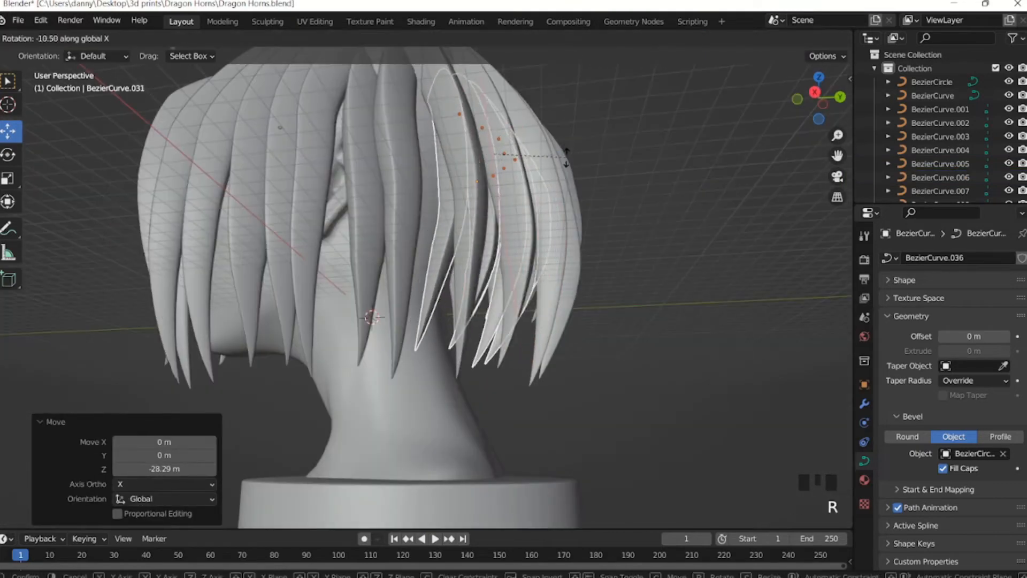
left_click(561, 166)
middle_click_drag(508, 185, 438, 188)
left_click_drag(465, 166, 455, 167)
Duplicate the rearmost draped top horn, rotate the copy about Z and move it about 5.1 m along negative Y.
middle_click_drag(438, 188, 521, 303)
scroll(489, 158, "down", 2)
left_click(522, 303)
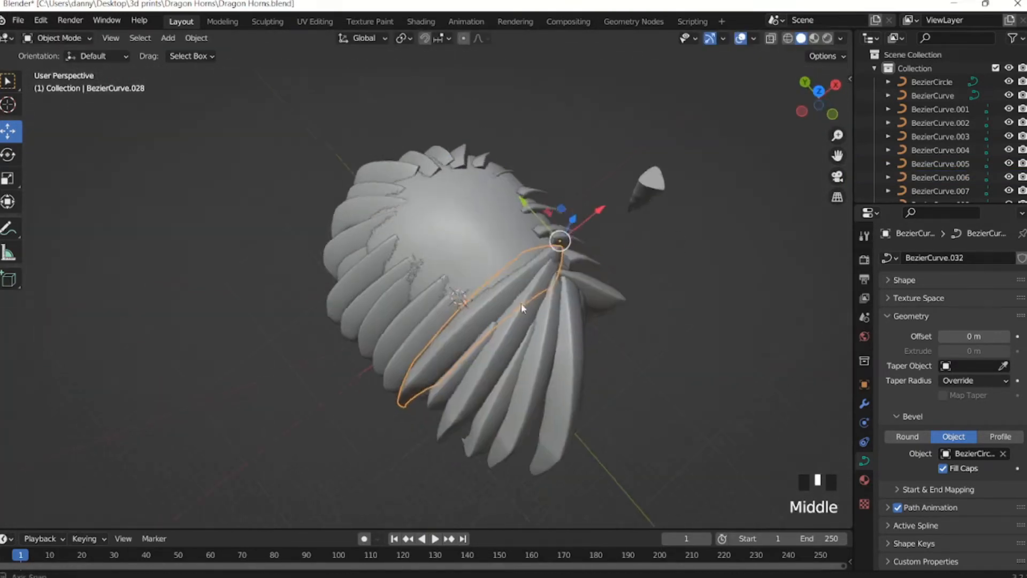
key("shift+d")
left_click_drag(566, 213, 573, 187)
key("r")
key("z")
left_click(551, 229)
middle_click_drag(550, 228, 500, 288)
left_click_drag(500, 291, 502, 283)
Duplicate the top horn repeatedly toward the back of the crown, rotating the last copies to follow the head.
key("shift+d")
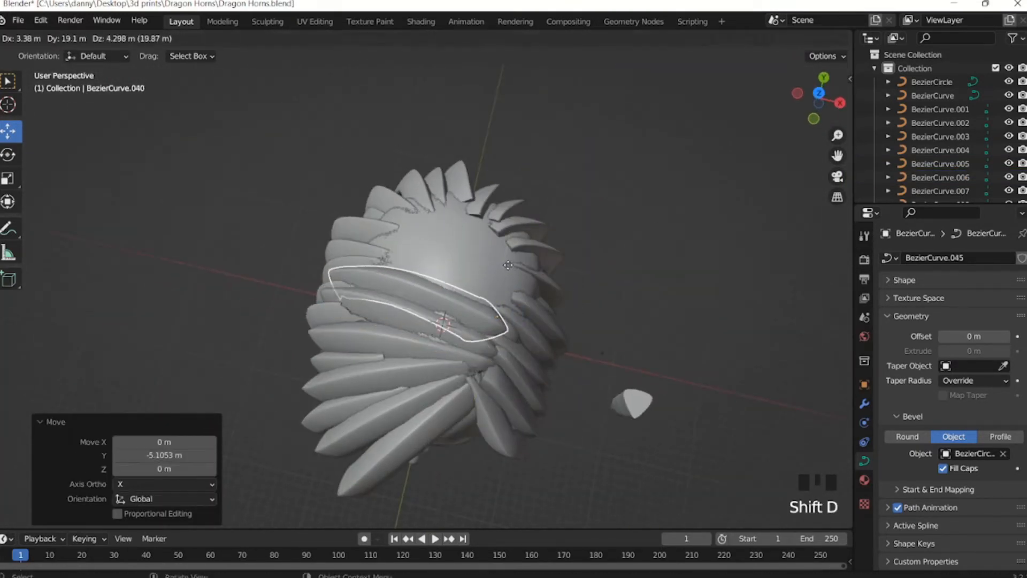
left_click(511, 254)
key("shift+d")
left_click(516, 233)
key("shift+d")
left_click(536, 199)
key("r")
key("z")
key("shift+d")
left_click(561, 187)
key("r")
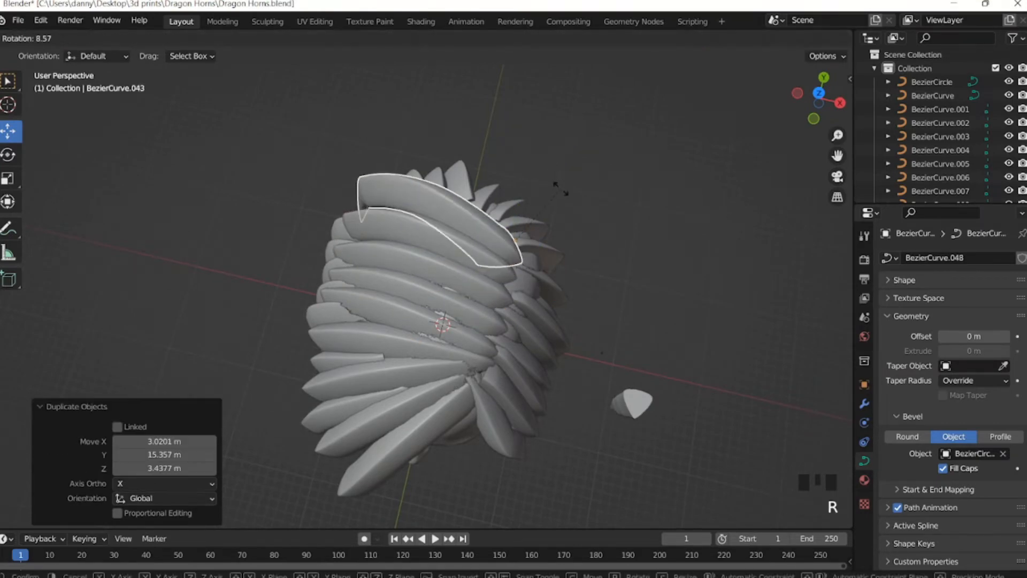
left_click(561, 187)
Lower the rearmost crown horn about 14.6 m along Z and adjust the heights of the neighbouring crown horns.
middle_click_drag(562, 188, 442, 94)
middle_click_drag(441, 94, 423, 73, "shift")
left_click_drag(422, 75, 401, 102)
left_click(431, 151)
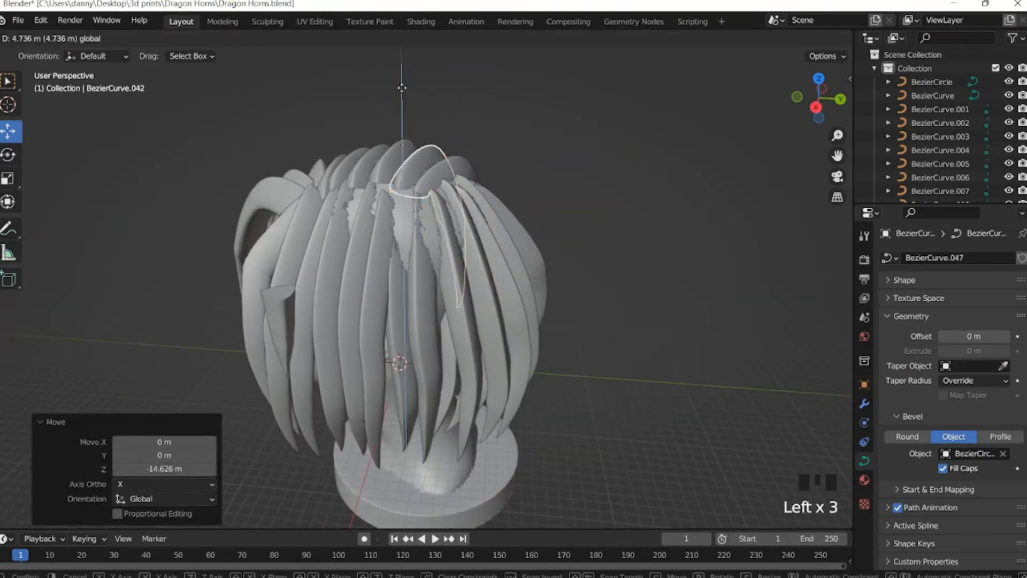
left_click(390, 156)
middle_click_drag(391, 155, 500, 179)
left_click_drag(486, 101, 487, 105)
Move two of the crown horns along negative X to line up their roots with the draped row.
middle_click_drag(487, 160, 484, 286)
scroll(480, 232, "up", 1)
left_click(476, 278)
left_click_drag(532, 298, 520, 294)
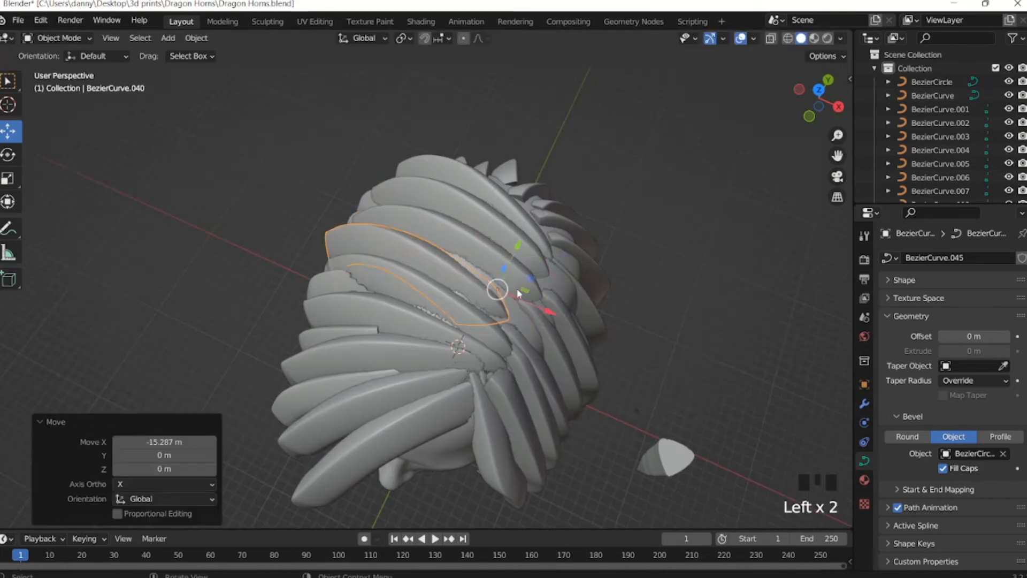
left_click(503, 235)
left_click_drag(552, 251, 543, 248)
Move the root control point of the second front side horn about 4.9 m along negative X and raise it along Z.
middle_click_drag(535, 225, 514, 203)
left_click(383, 316)
middle_click_drag(383, 320, 471, 347)
key("Tab")
left_click_drag(534, 257, 522, 253)
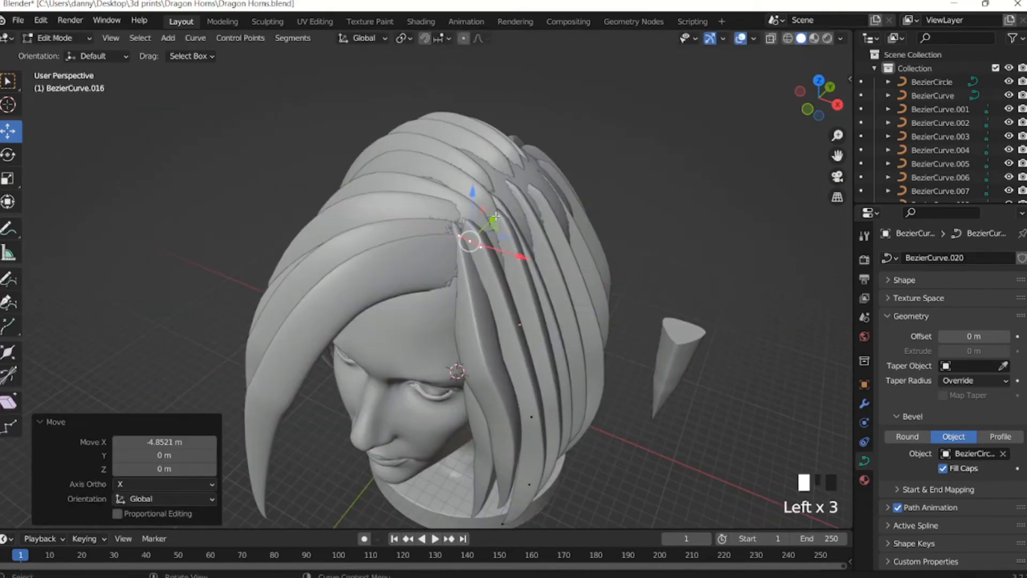
left_click_drag(472, 199, 473, 188)
Shift the root control point of the next side horn backward along Y beneath the crown horns.
middle_click_drag(482, 241, 390, 225)
left_click(395, 315)
key("Tab")
left_click_drag(425, 237, 444, 234)
key("Tab")
Adjust the root and upper control points of the following side horn along Y to close the gap beside it.
left_click(421, 279)
key("Tab")
left_click_drag(393, 196, 417, 189)
left_click(416, 242)
left_click_drag(431, 267, 429, 265)
left_click_drag(467, 224, 474, 223)
Raise the root control point of the rear side horn about 7.6 m along Z and shift its upper points along Y.
key("Tab")
left_click(484, 290)
left_click_drag(479, 180, 479, 172)
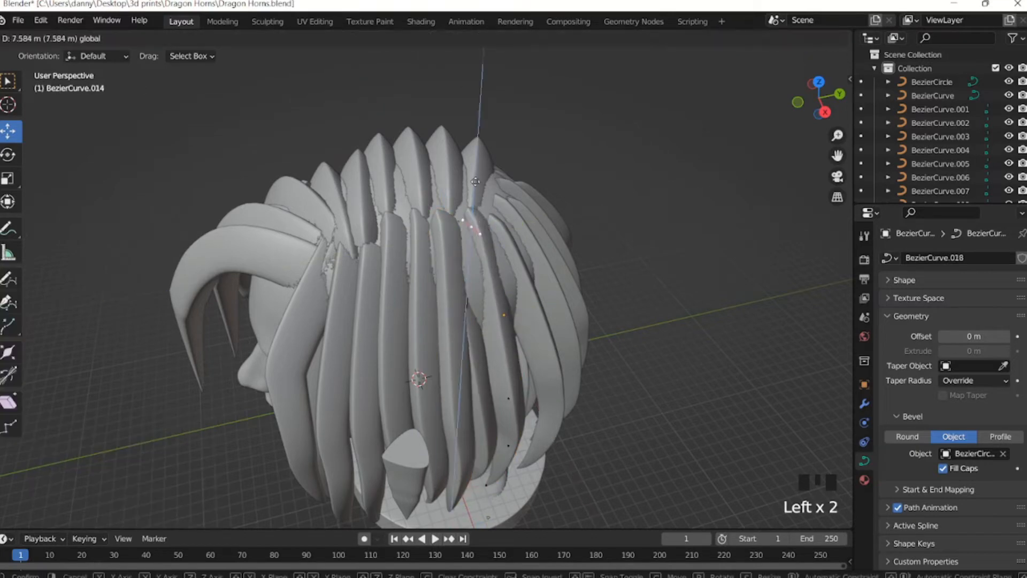
left_click(471, 278)
left_click_drag(499, 214, 505, 214)
left_click_drag(459, 172, 458, 169)
key("Tab")
Raise the root control point of the neighbouring back horn about 3.2 m along Z to meet the crown.
middle_click_drag(461, 235, 405, 249)
left_click(405, 249)
key("Tab")
left_click_drag(405, 213, 409, 203)
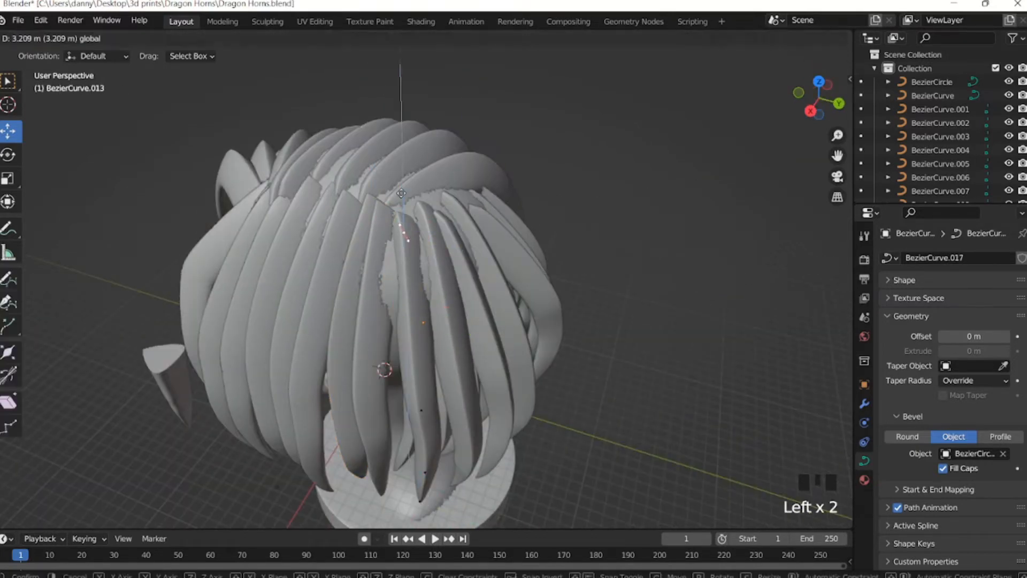
key("Tab")
Rotate the crown horn above the back gap around Z and move it along Y to cover the opening.
left_click(399, 235)
key("r")
key("z")
key("g")
key("y")
middle_click_drag(415, 248, 485, 187)
scroll(516, 220, "up", 3)
scroll(499, 232, "down", 2)
scroll(464, 216, "up", 1)
left_click(601, 176)
left_click(598, 174)
Delete three redundant horns beneath the draped row on the side of the head and select the next one.
middle_click_drag(397, 261, 436, 273)
left_click(431, 287)
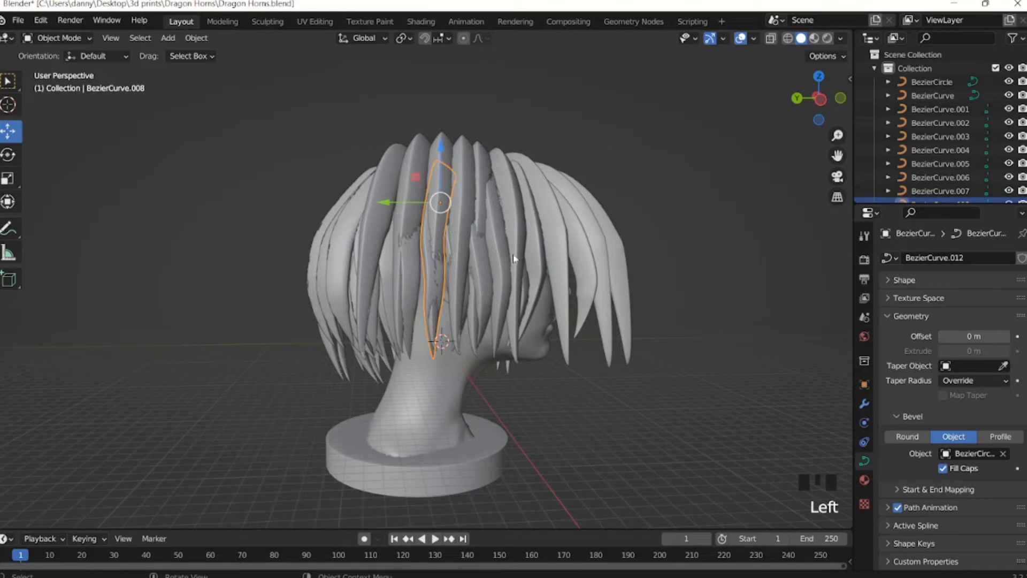
key("Delete")
left_click(422, 258)
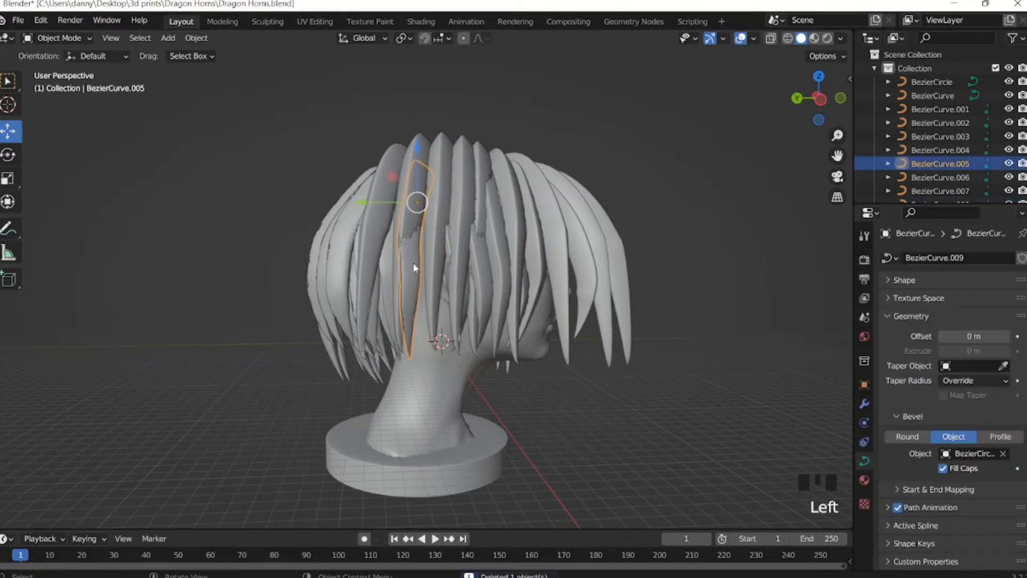
middle_click_drag(422, 258, 483, 259)
key("Delete")
left_click(492, 276)
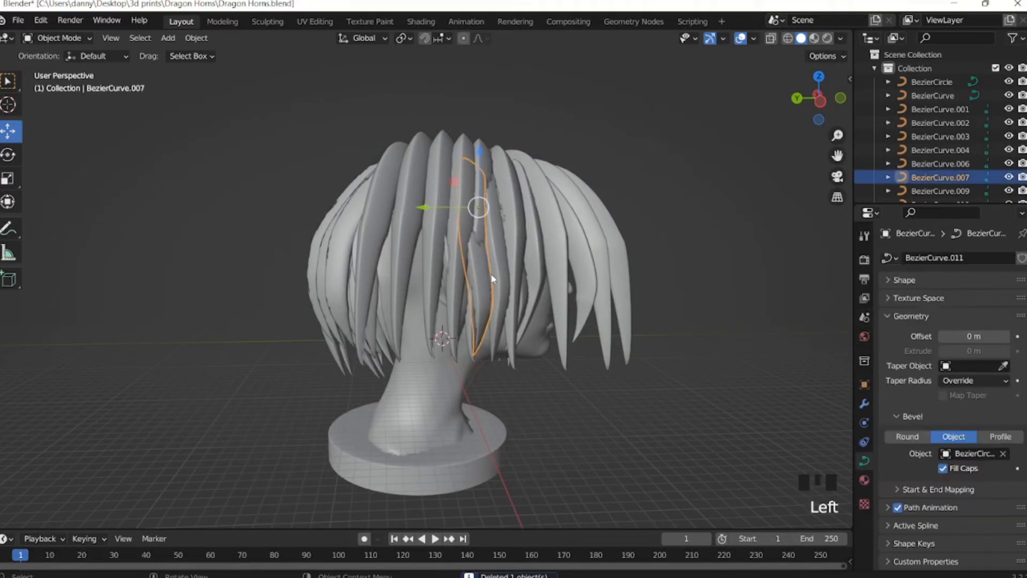
key("Delete")
left_click(503, 263)
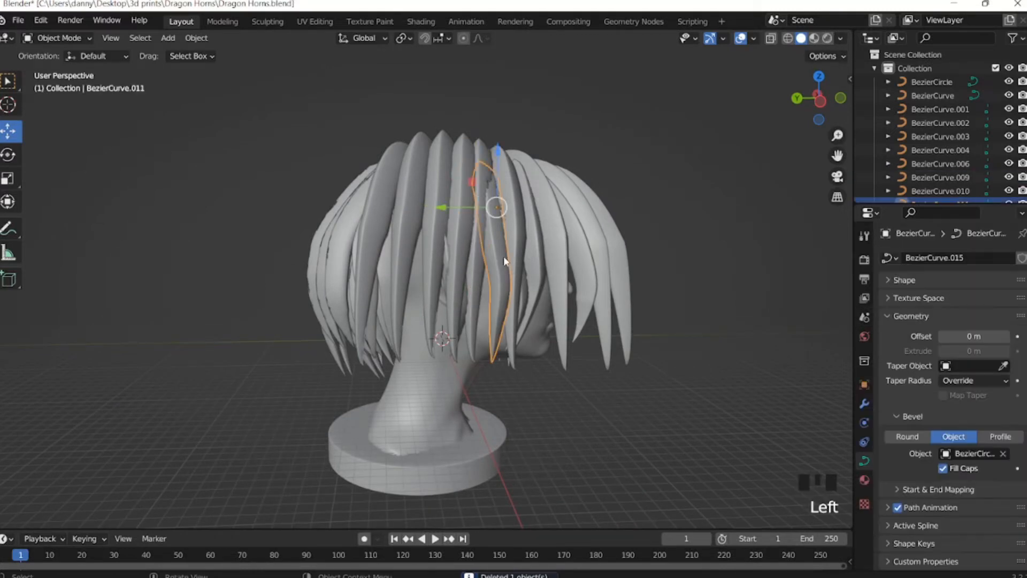
Examine the horns from the front, side and top, checking the seam between the crown and side rows.
middle_click_drag(582, 158, 461, 224)
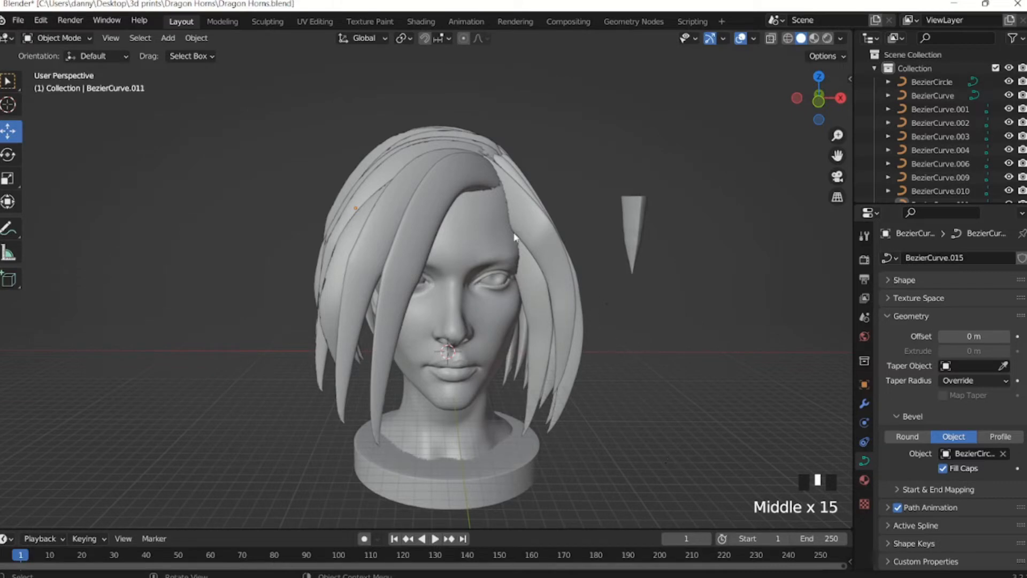
middle_click_drag(515, 237, 428, 250)
scroll(515, 223, "up", 2)
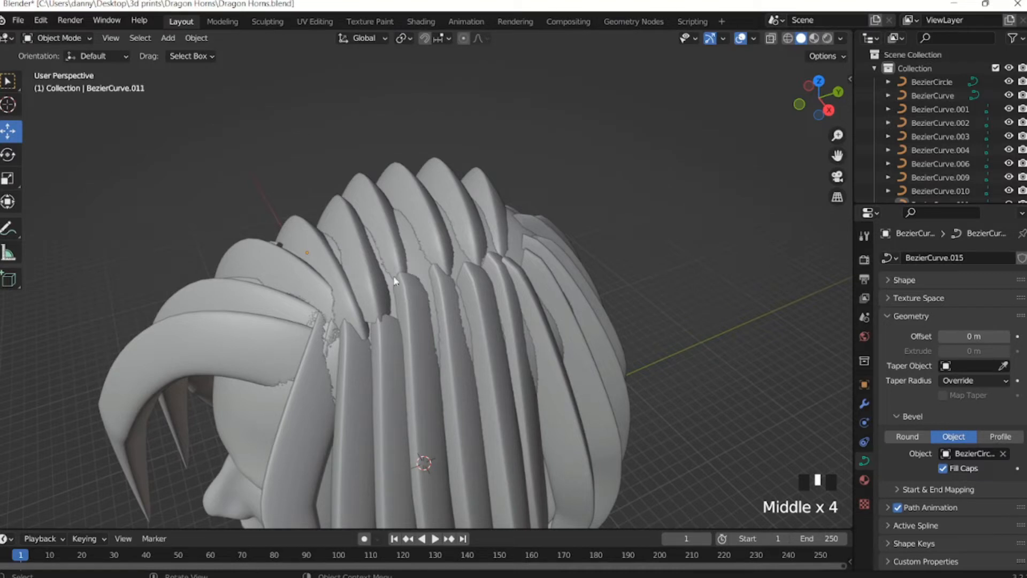
middle_click_drag(412, 276, 413, 294)
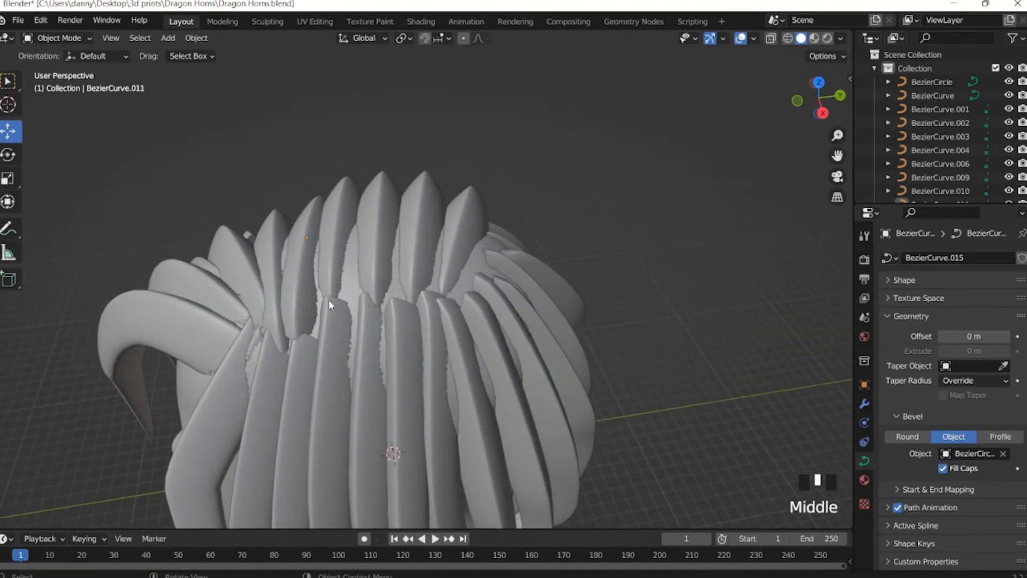
middle_click_drag(330, 303, 431, 244)
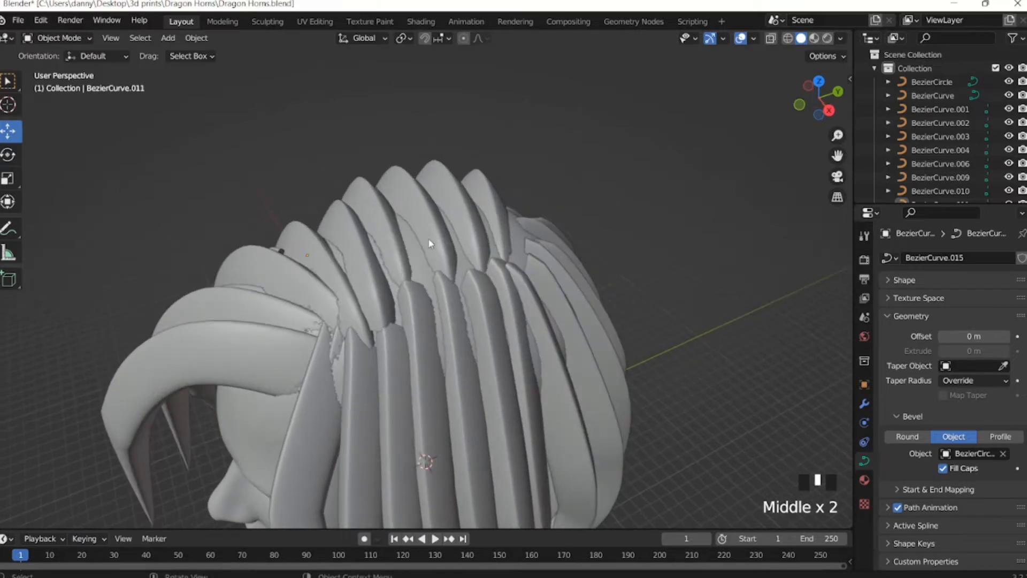
middle_click_drag(427, 292, 336, 256)
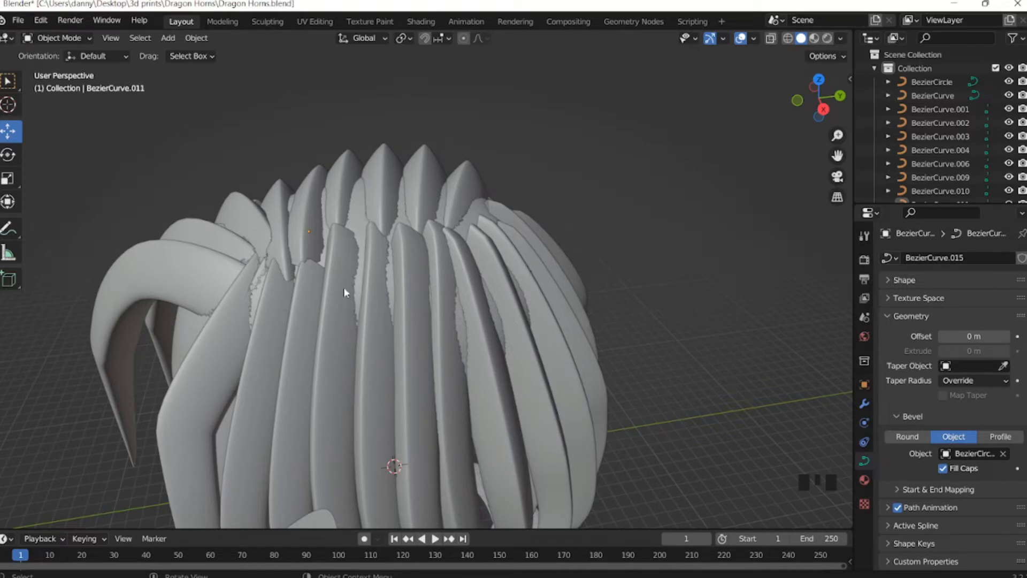
middle_click_drag(355, 270, 367, 279)
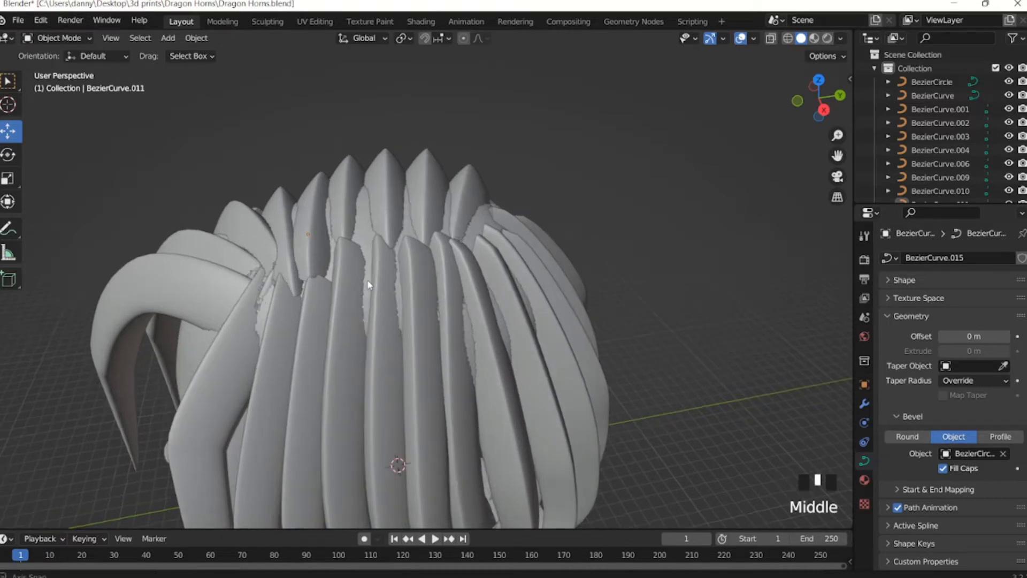
middle_click_drag(424, 217, 388, 249)
middle_click_drag(402, 288, 450, 194)
scroll(480, 237, "up", 2)
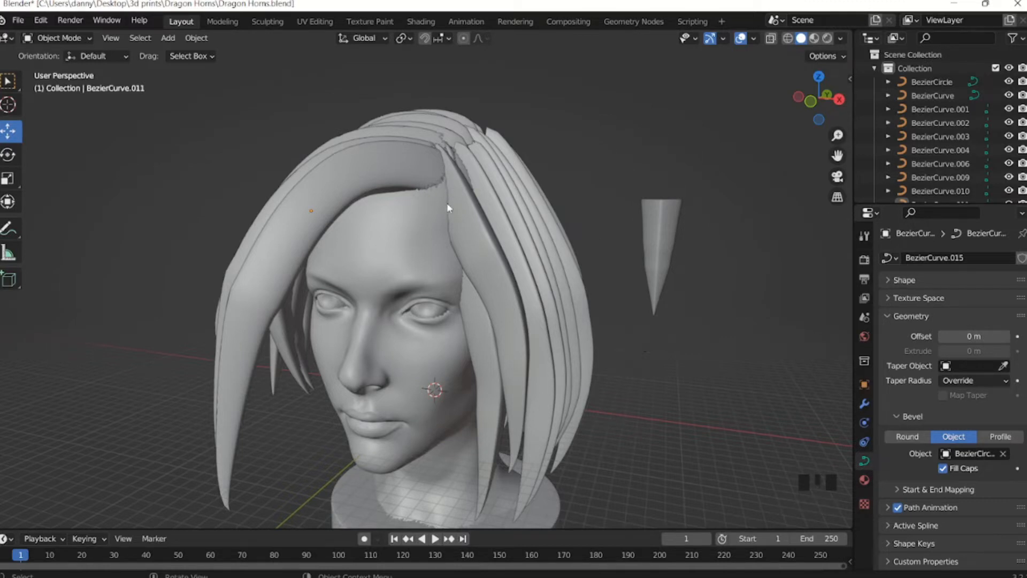
Isolate the bevel circle in local view, move its selected control point inward along Y, and return to the full scene.
middle_click_drag(471, 225, 451, 283)
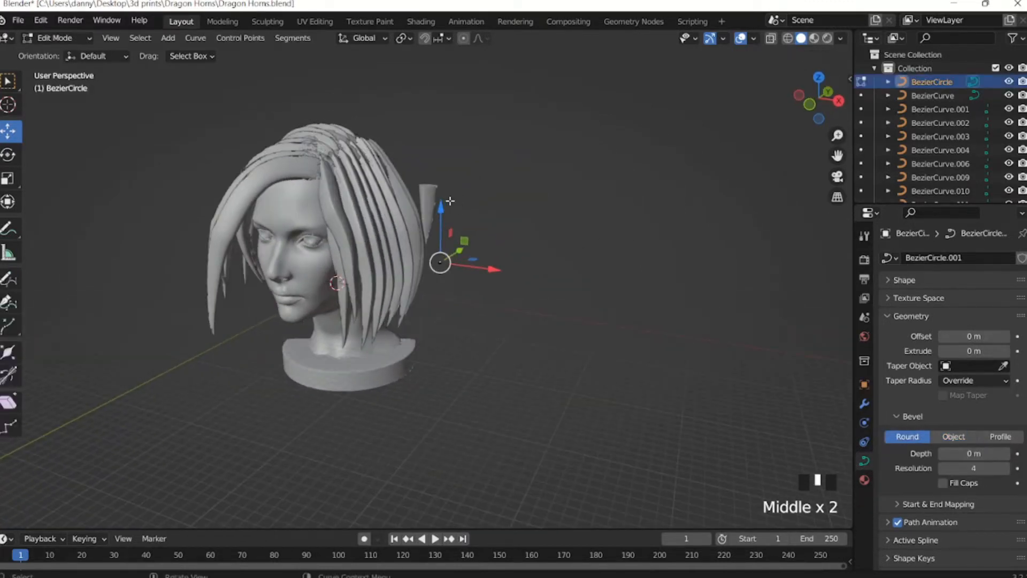
scroll(469, 219, "up", 3)
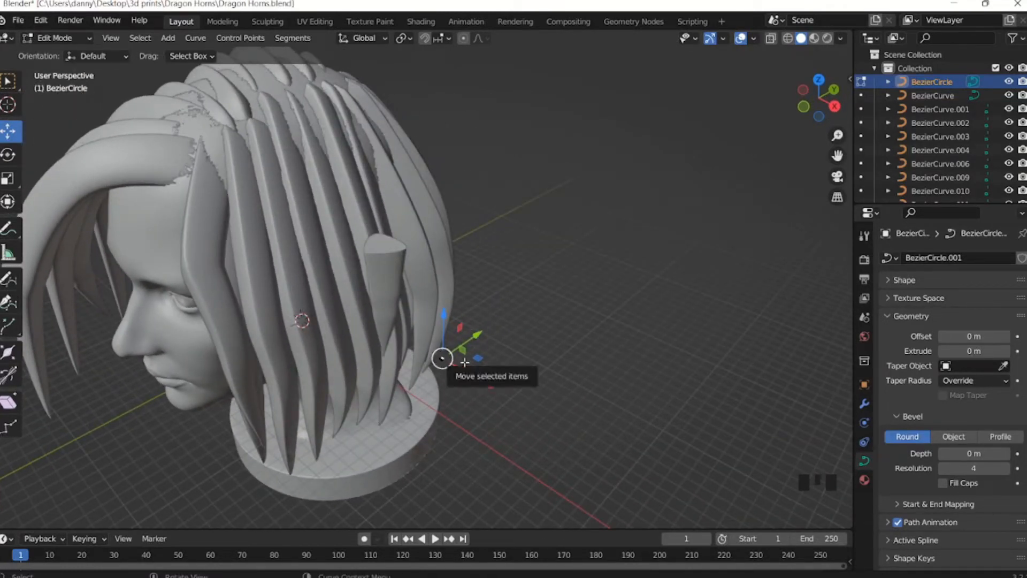
key("slash")
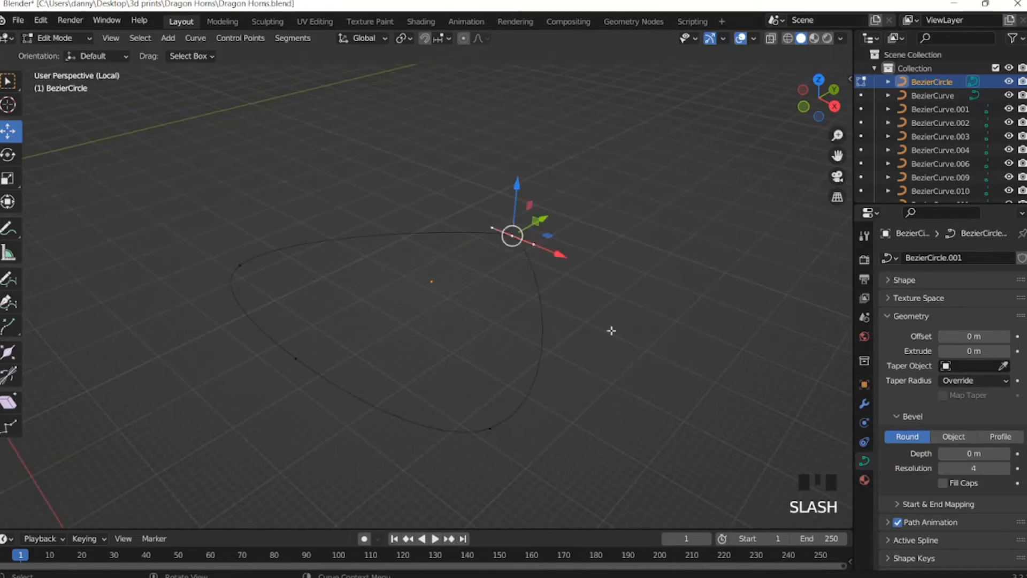
scroll(446, 284, "down", 14)
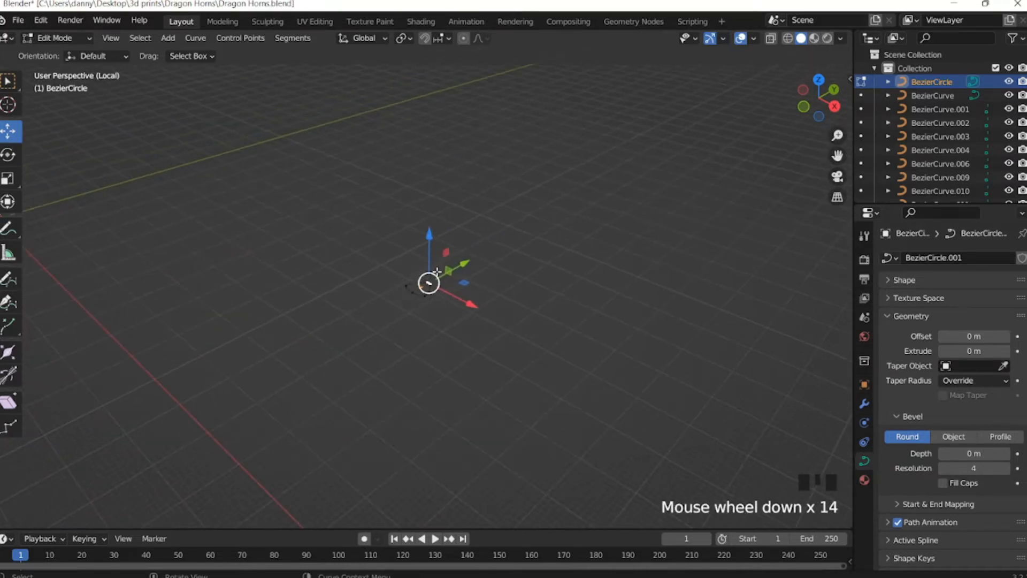
scroll(447, 243, "up", 14)
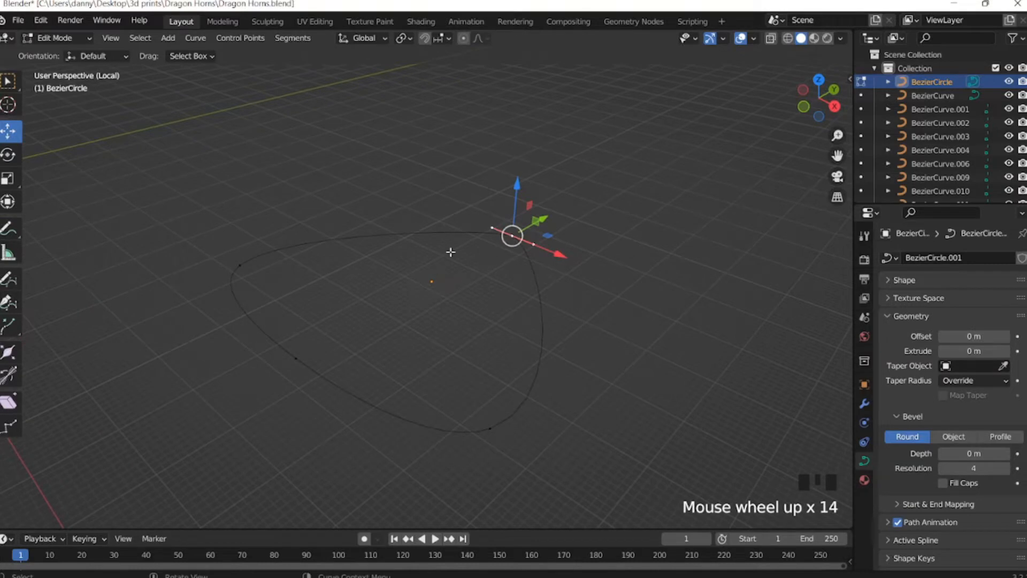
middle_click_drag(450, 252, 478, 272)
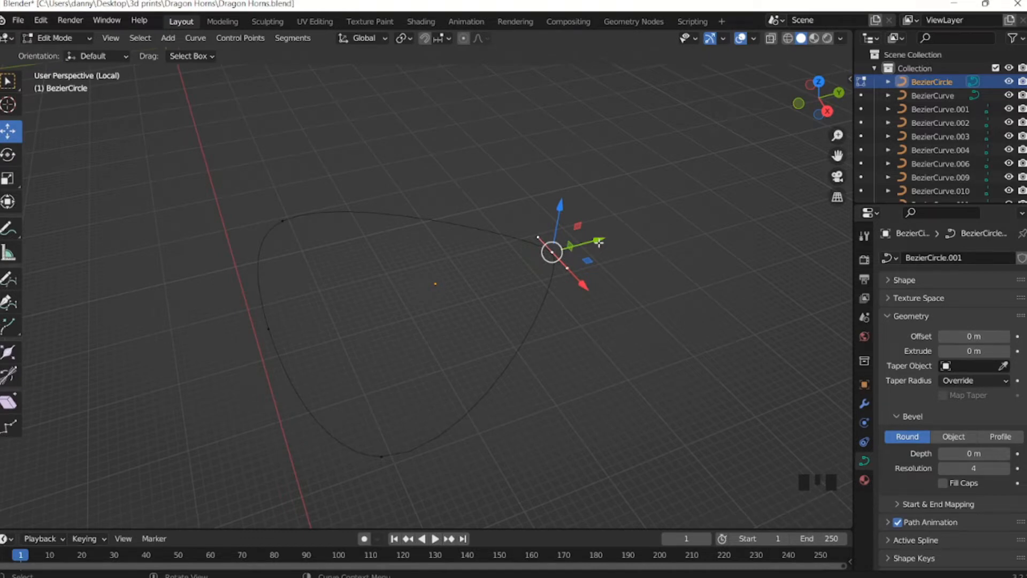
left_click_drag(599, 242, 446, 296)
key("slash")
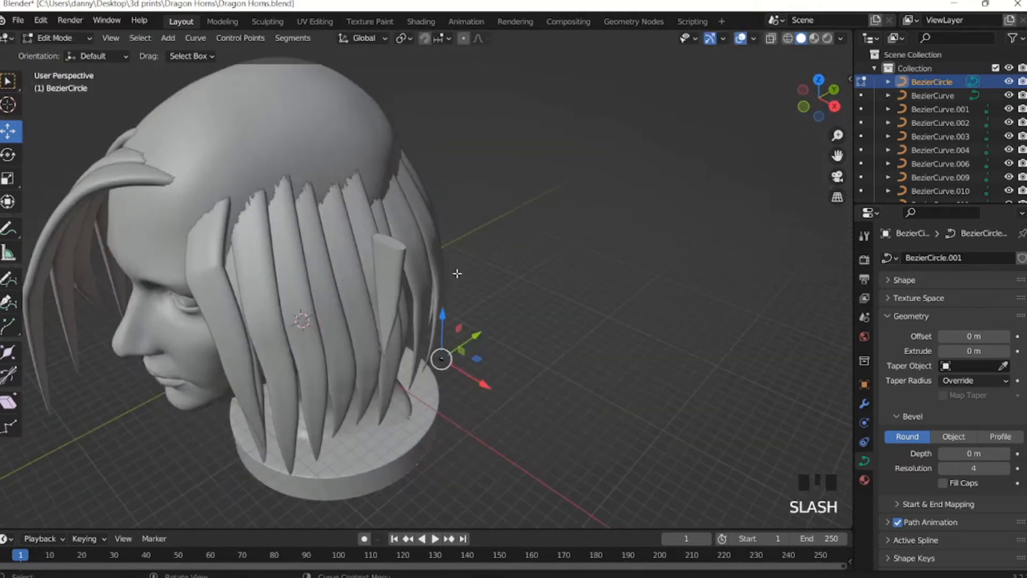
Move the bevel circle's selected control point 1.41 m along Y, leave Edit Mode, and check the reshaped horns.
middle_click_drag(342, 272, 396, 236)
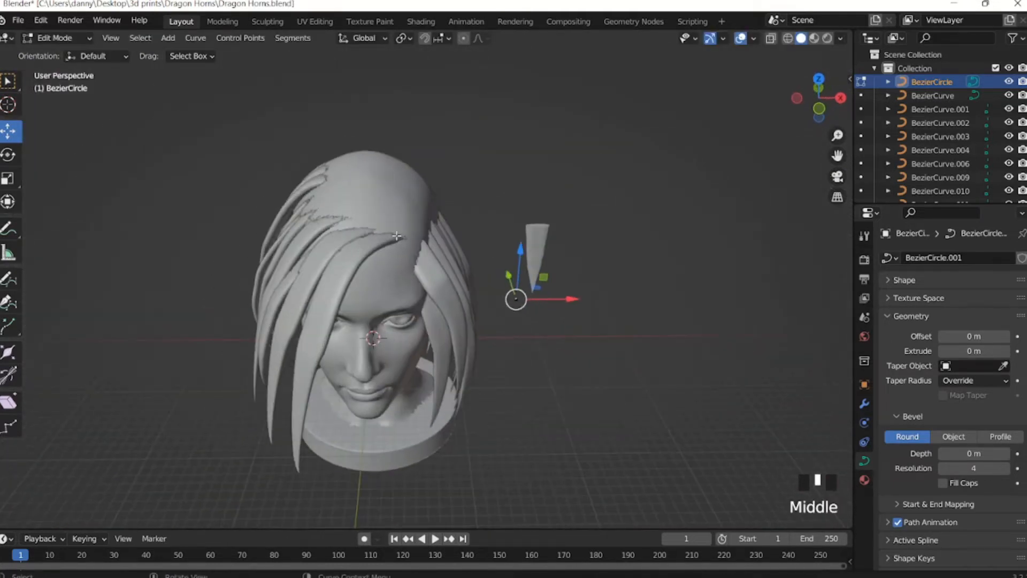
middle_click_drag(480, 285, 266, 242)
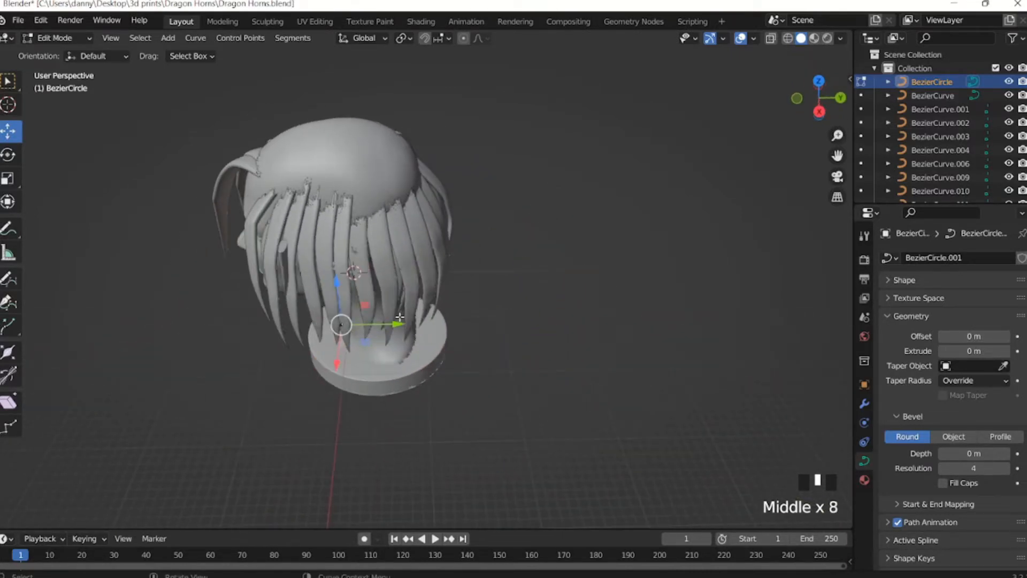
mouse_move(399, 324)
left_mouse_down()
mouse_move(436, 317)
mouse_move(403, 311)
left_mouse_up()
middle_click_drag(321, 244, 442, 192)
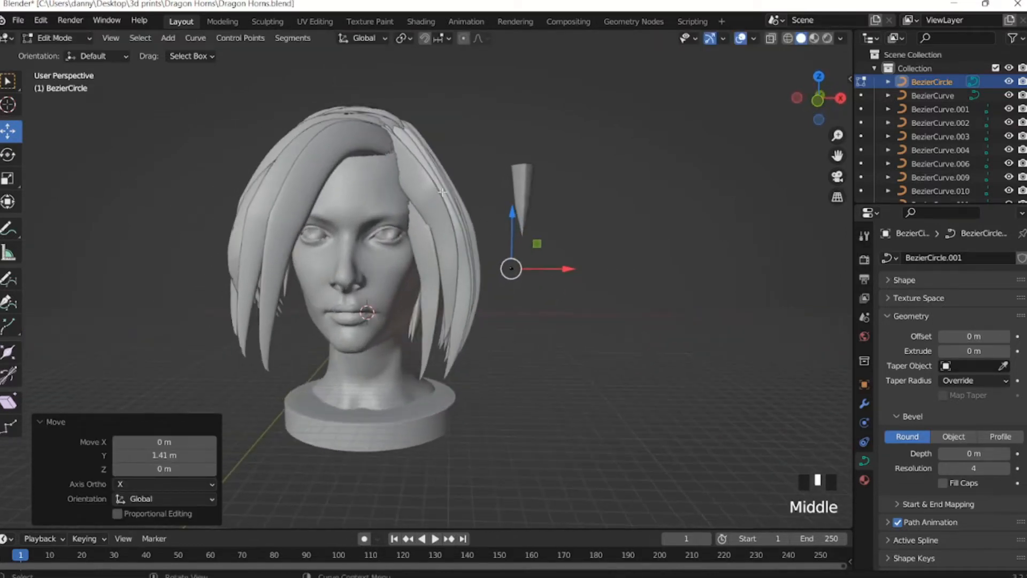
key("Tab")
left_click(540, 302)
middle_click_drag(546, 299, 438, 303)
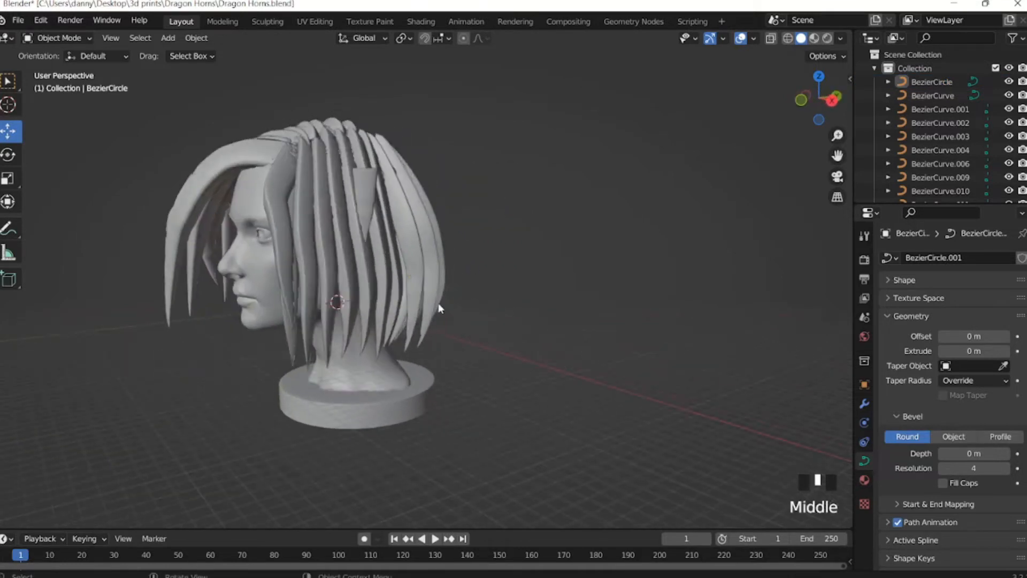
middle_click_drag(370, 261, 557, 257)
left_click(585, 253)
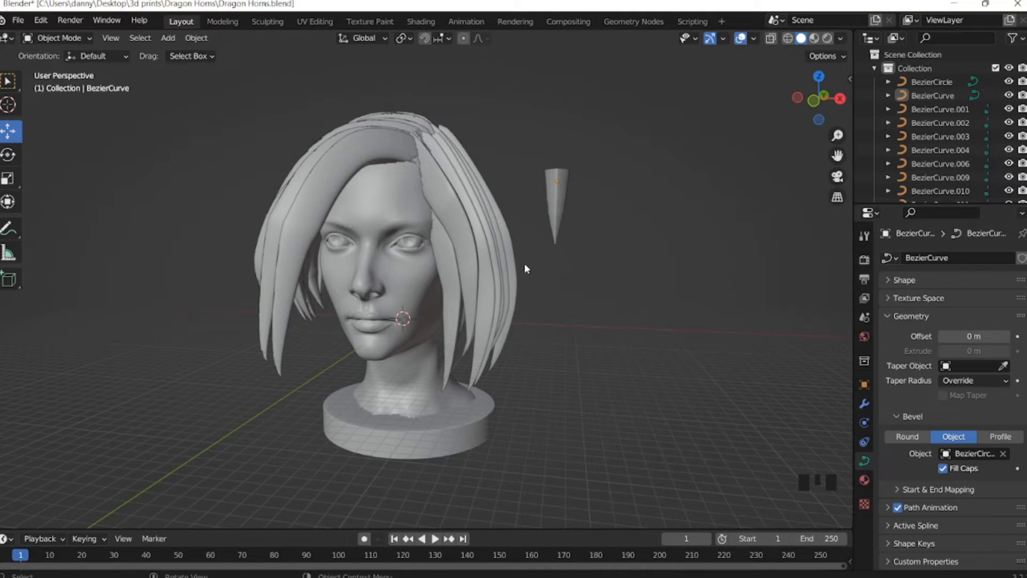
Delete the bevel circle and the standalone template horn curve beside the head.
left_click(551, 278)
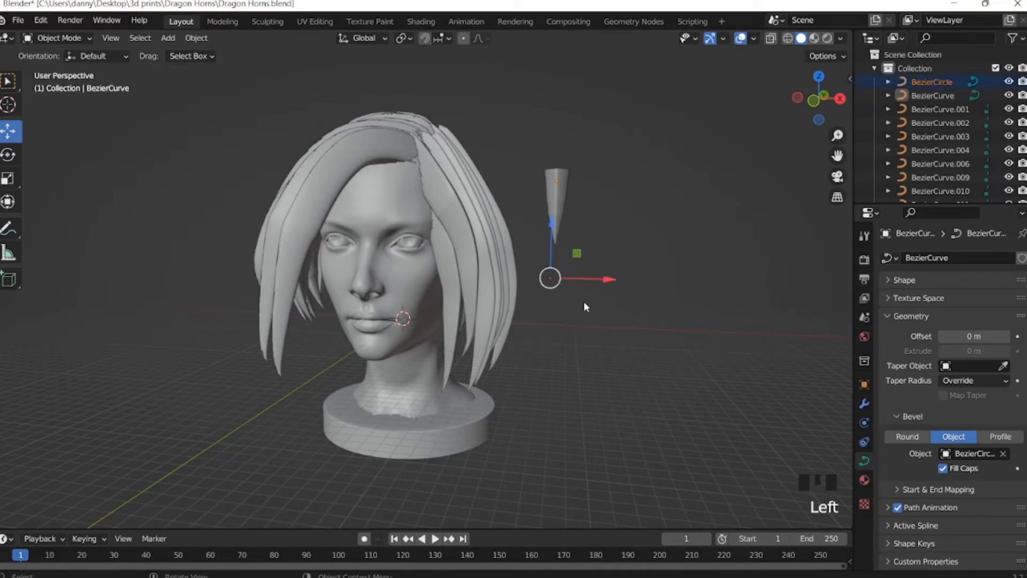
key("Delete")
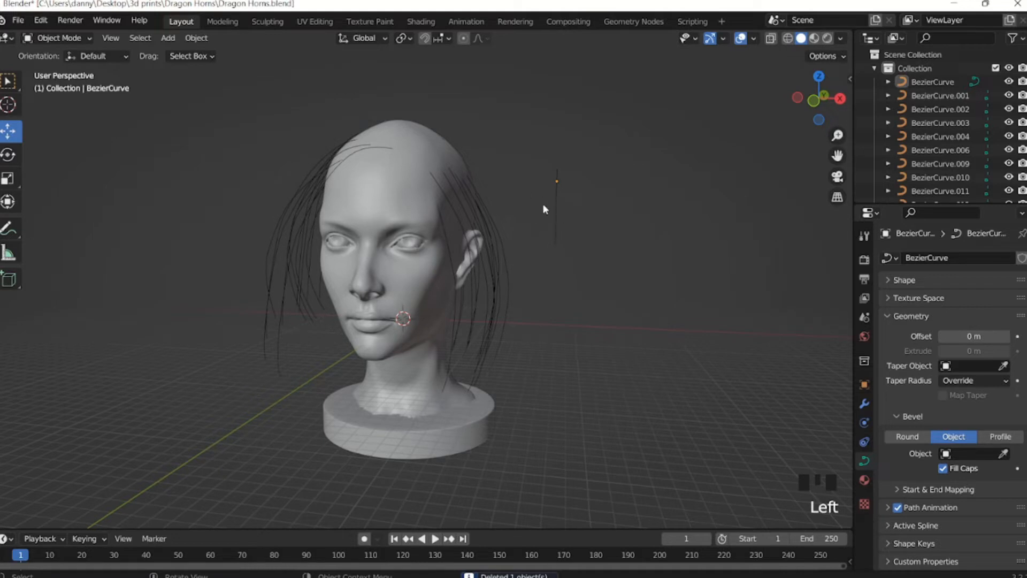
middle_click_drag(544, 157, 564, 179)
left_click(583, 208)
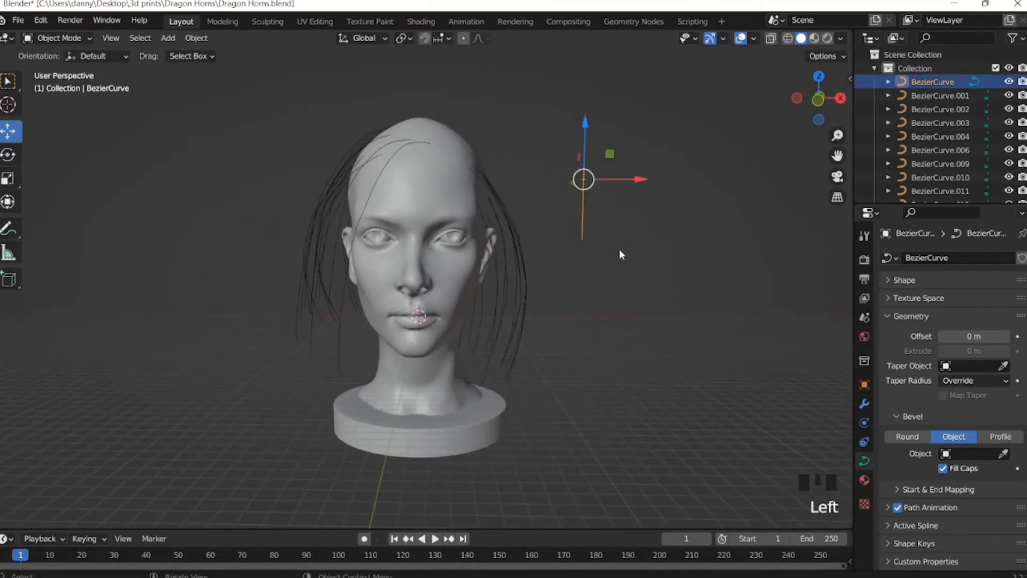
key("Delete")
Delete all remaining horn curves on both sides and the back of the head, keeping only the head model.
middle_click_drag(527, 322, 519, 297)
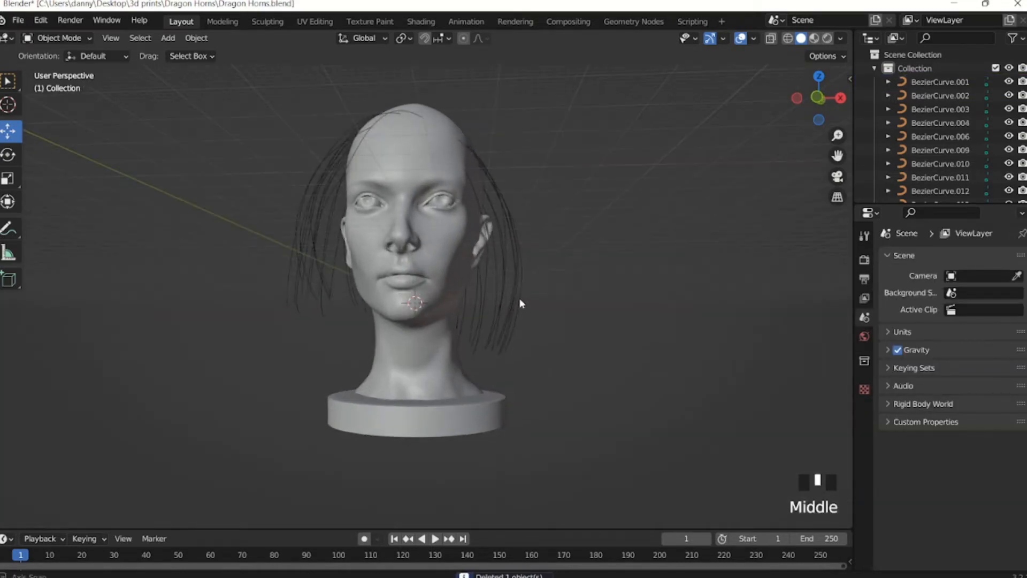
left_click_drag(541, 299, 470, 339)
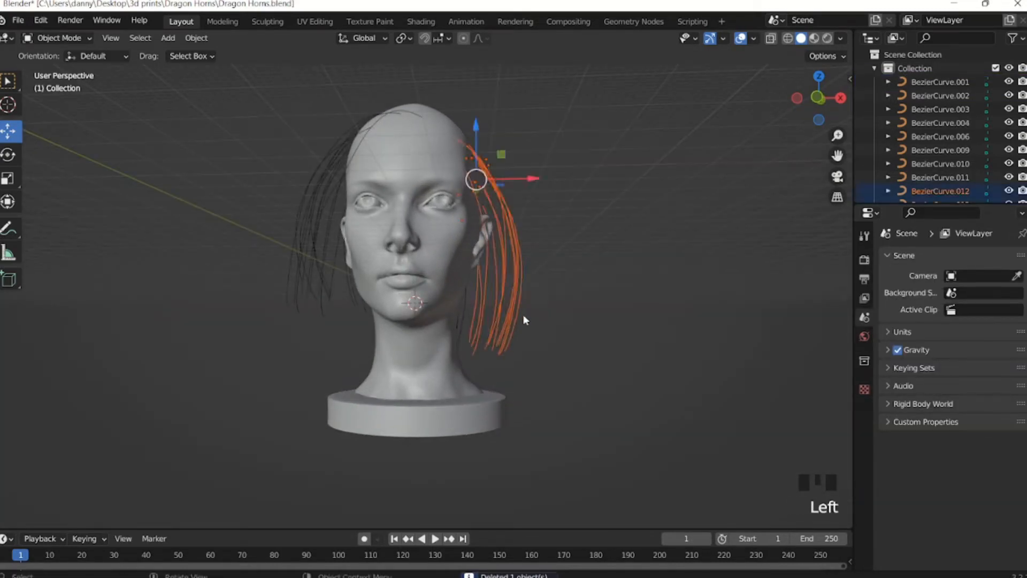
key("Delete")
mouse_move(275, 242)
middle_mouse_down()
mouse_move(293, 263)
mouse_move(258, 246)
middle_mouse_up()
left_click_drag(259, 247, 340, 332)
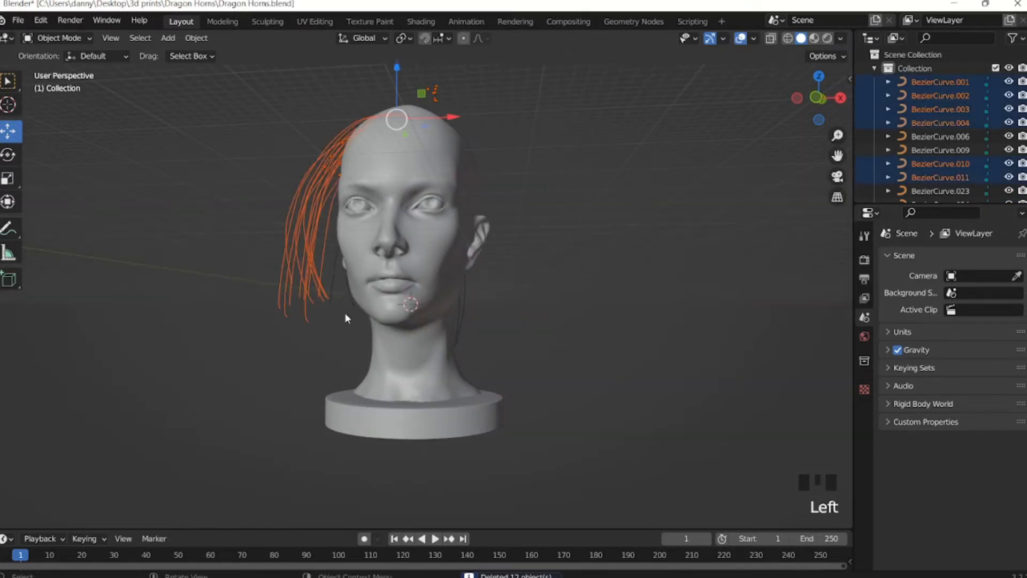
key("Delete")
middle_click_drag(287, 241, 419, 259)
left_click_drag(343, 271, 432, 317)
key("Delete")
left_click(440, 317)
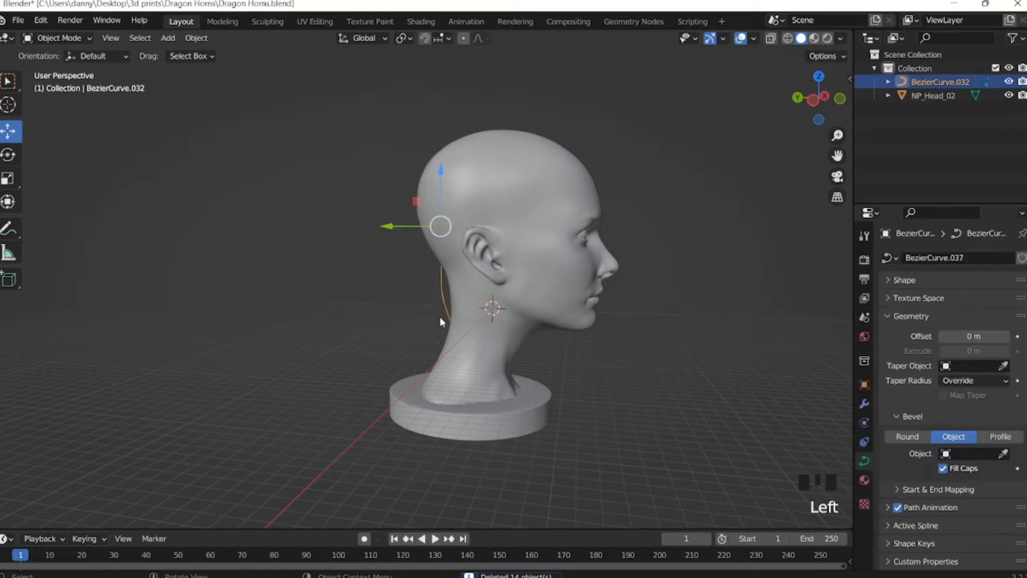
key("Delete")
Add a Bezier curve, move it about 109 m along X beside the head, and raise it along Z.
middle_click_drag(383, 294, 463, 223)
scroll(512, 288, "down", 2)
scroll(505, 281, "up", 2)
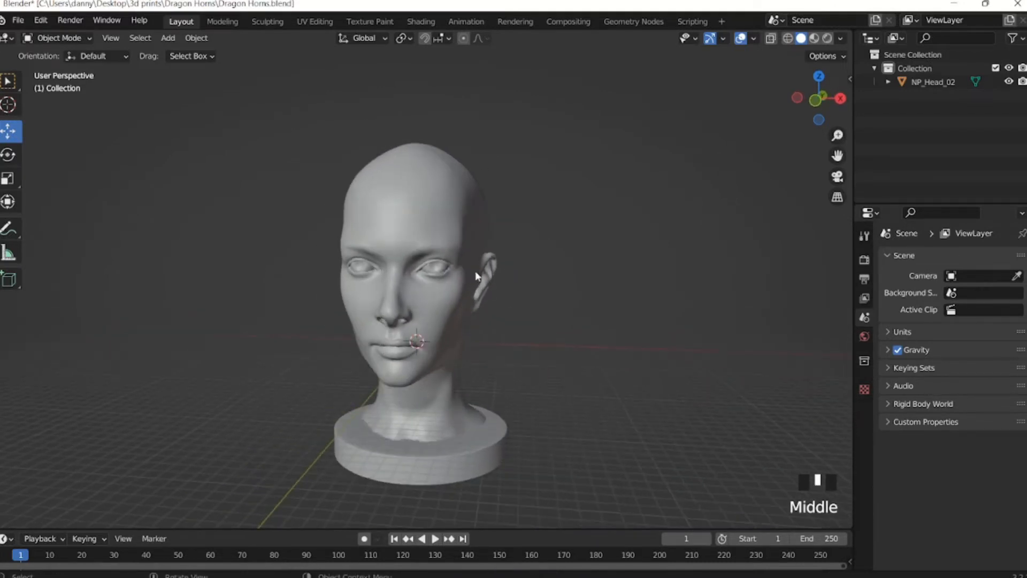
scroll(464, 223, "down", 2)
left_click(414, 210)
left_click(571, 195)
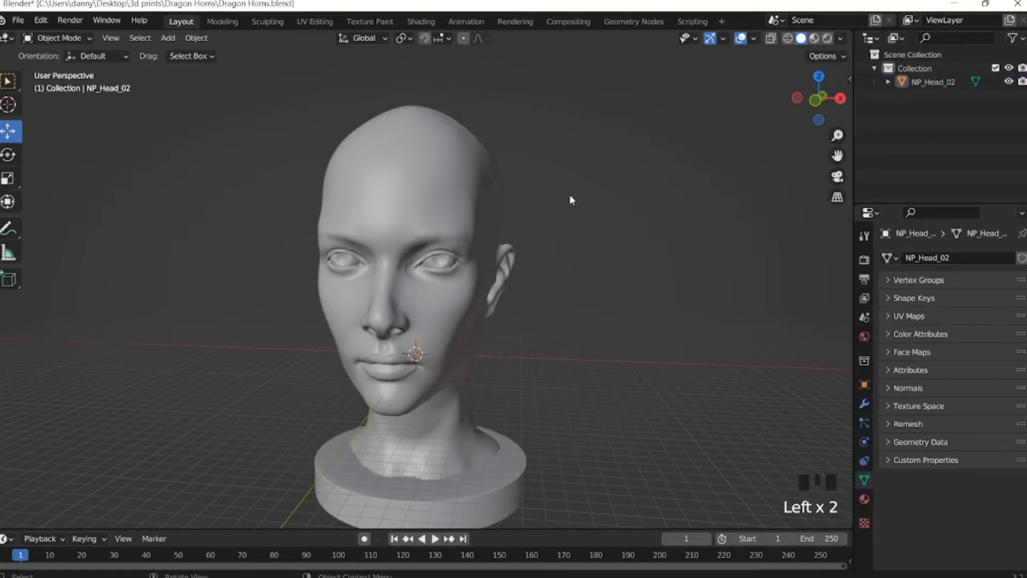
middle_click_drag(575, 189, 372, 164)
left_click(168, 38)
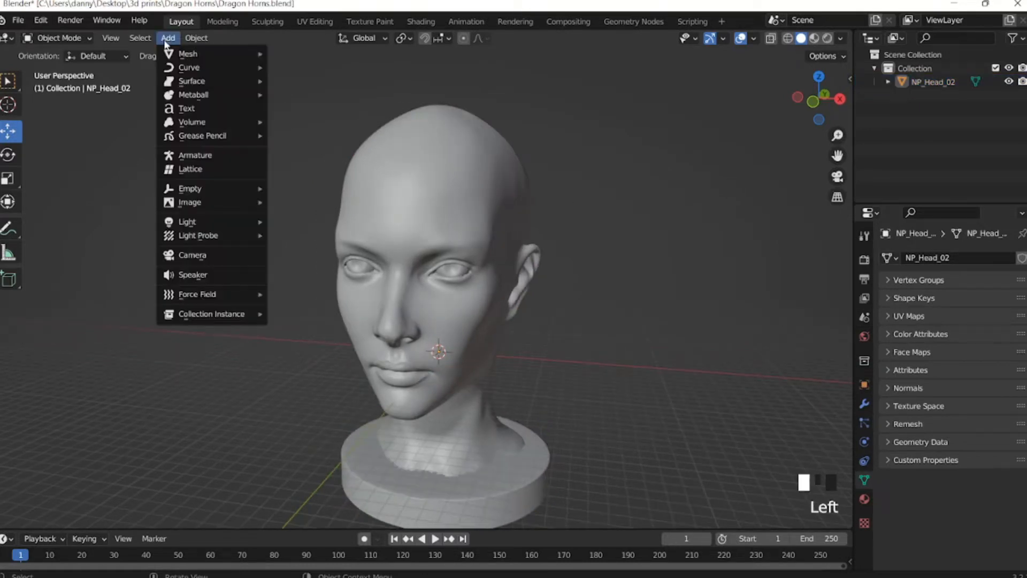
mouse_move(176, 68)
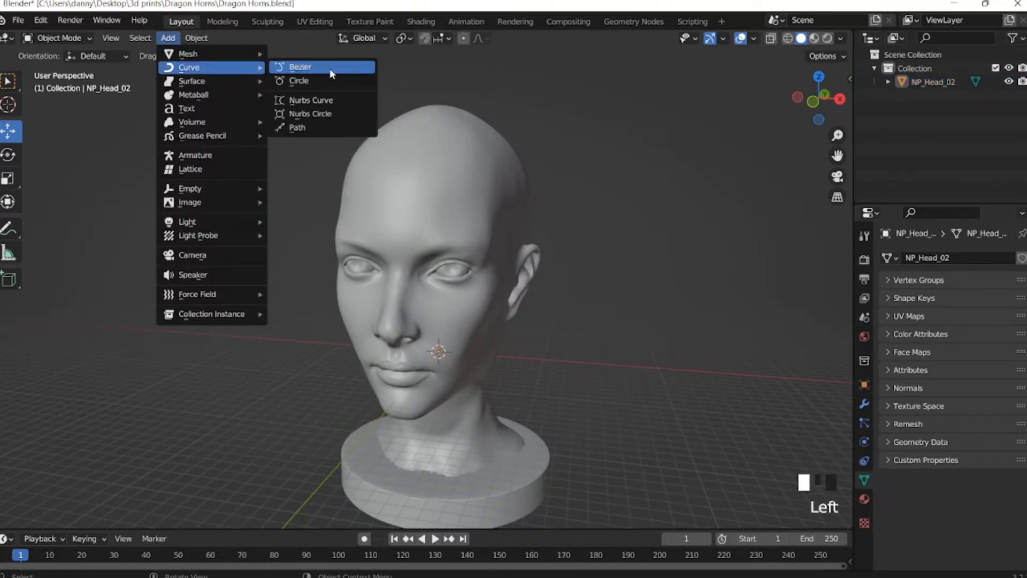
left_click(321, 67)
left_click_drag(494, 355, 613, 357)
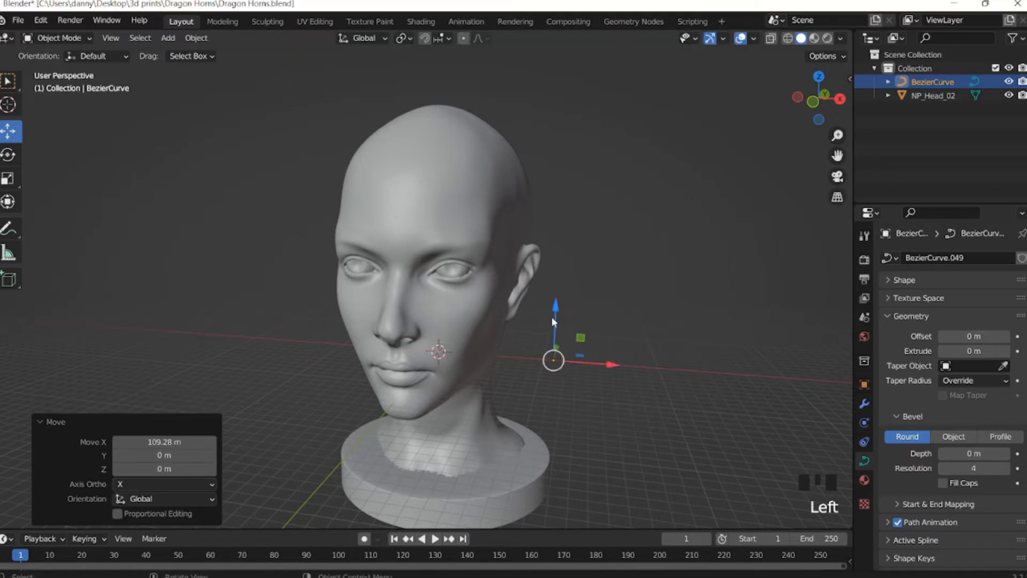
left_click_drag(555, 320, 558, 184)
Scale up the new Bezier curve and rotate it 90° around the Z axis.
key("s")
left_click(734, 184)
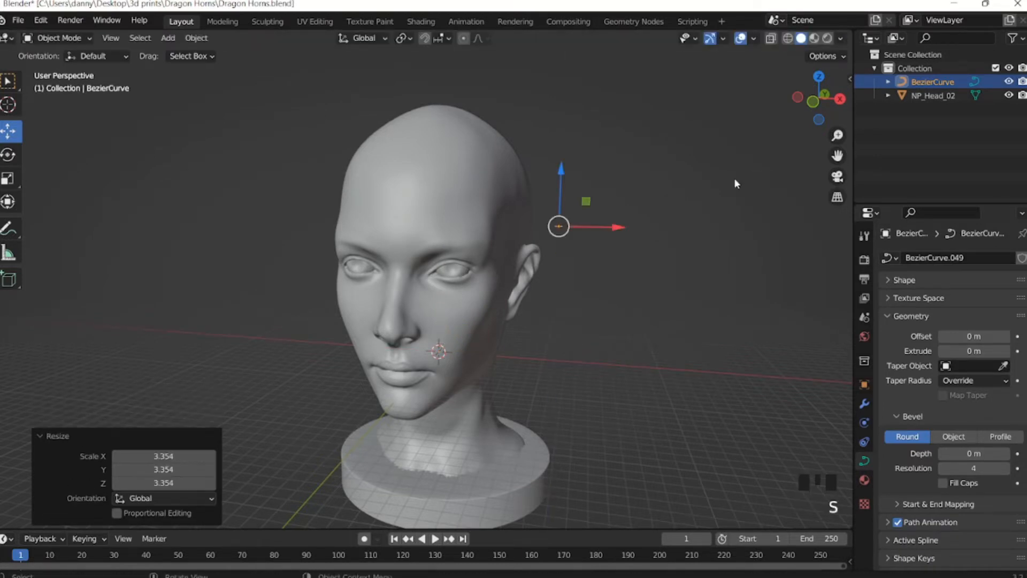
key("s")
left_click(720, 153)
middle_click_drag(720, 153, 497, 271)
key("s")
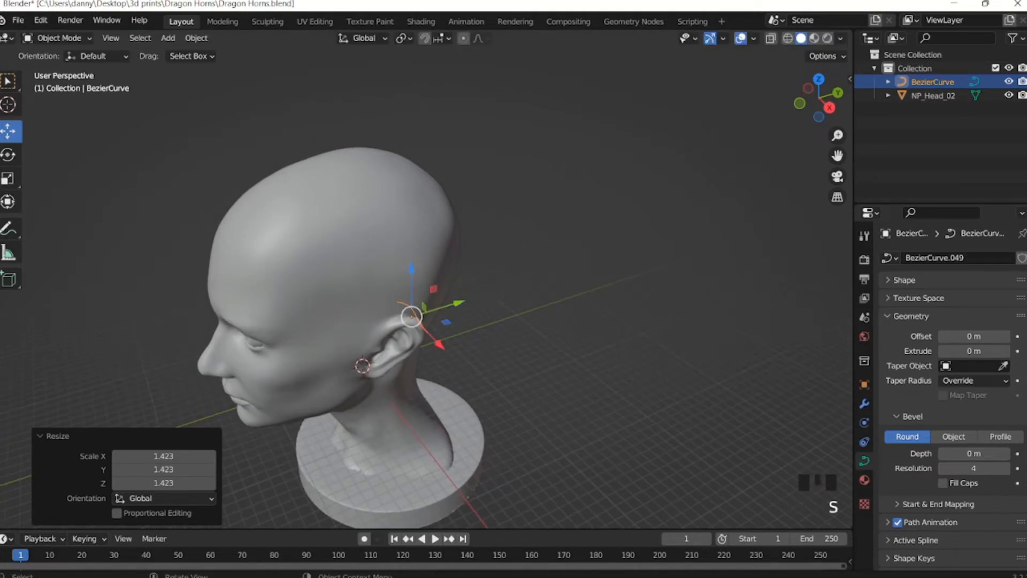
left_click(554, 243)
type("rz90")
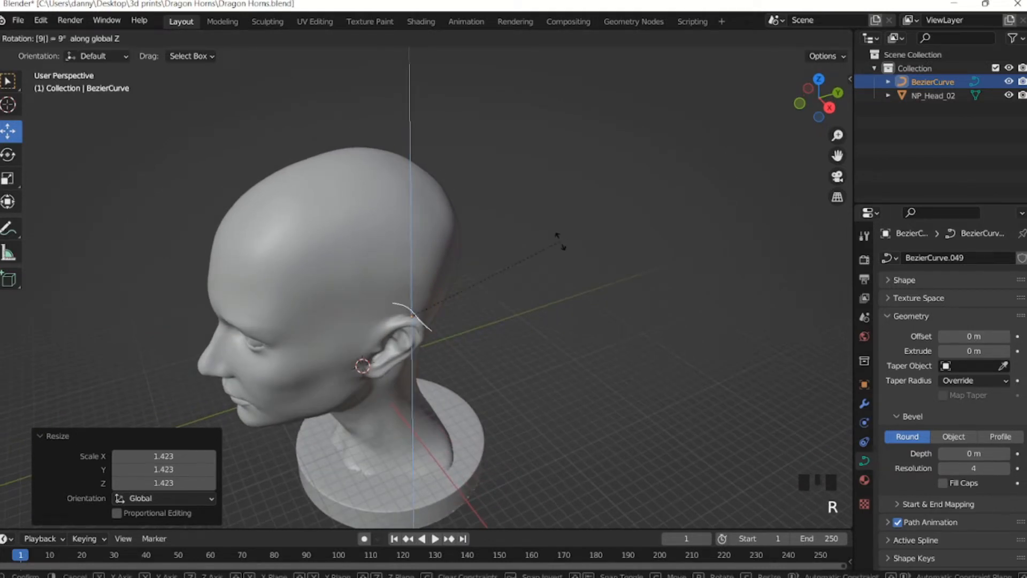
key("Return")
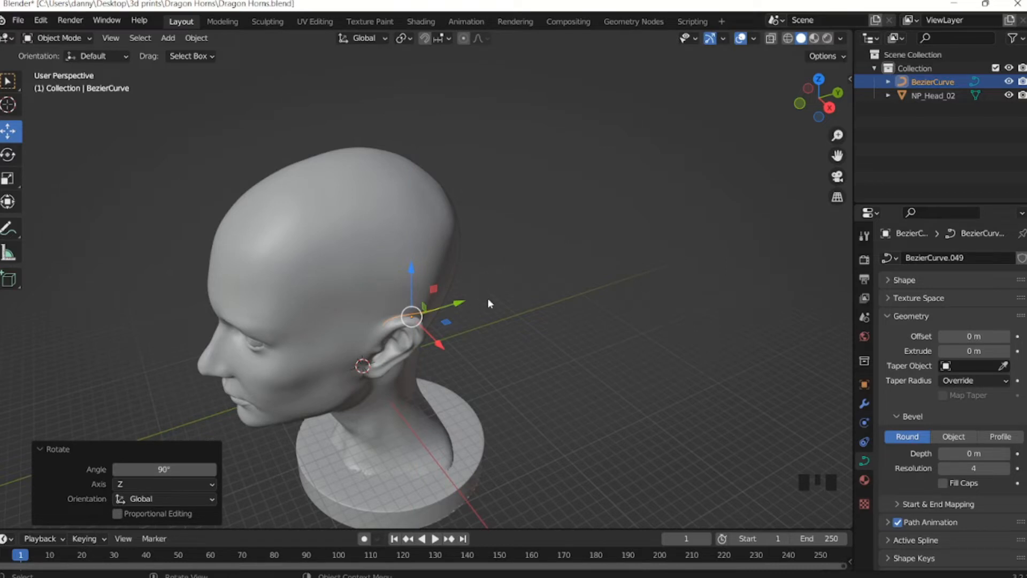
In the top view, edit the curve and rotate its front control point about -44° around Z, then fine-tune it to straighten the curve.
key("KP_7")
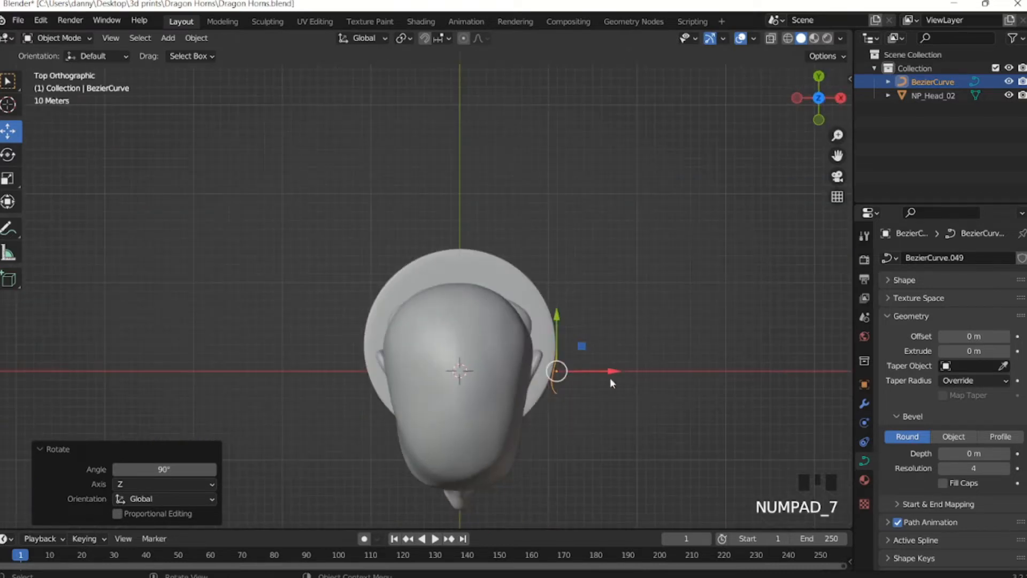
scroll(610, 379, "up", 4)
middle_click_drag(595, 394, 442, 176, "shift")
scroll(554, 225, "up", 4)
middle_click_drag(554, 224, 396, 304, "shift")
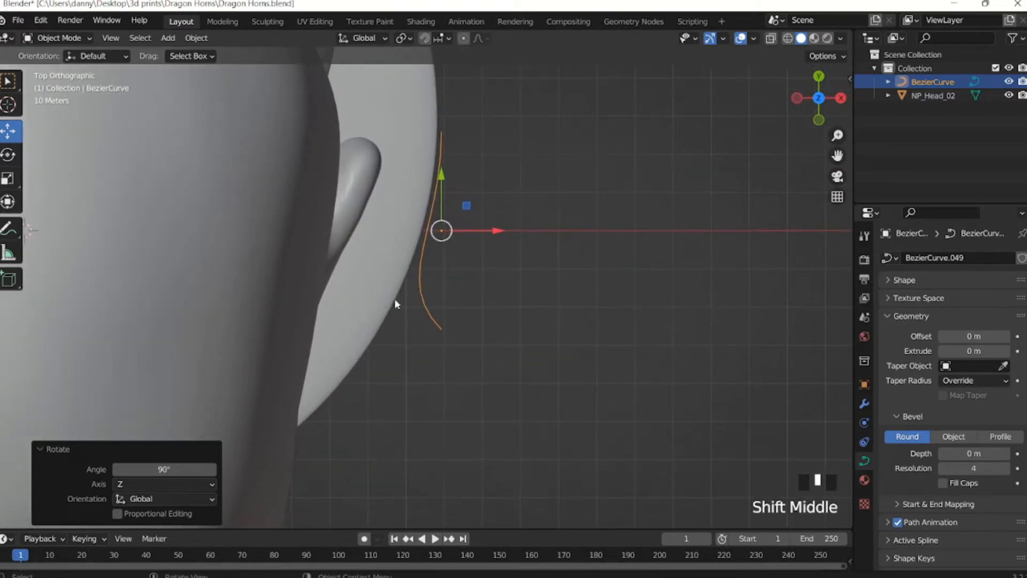
key("Tab")
left_click(441, 328)
key("r")
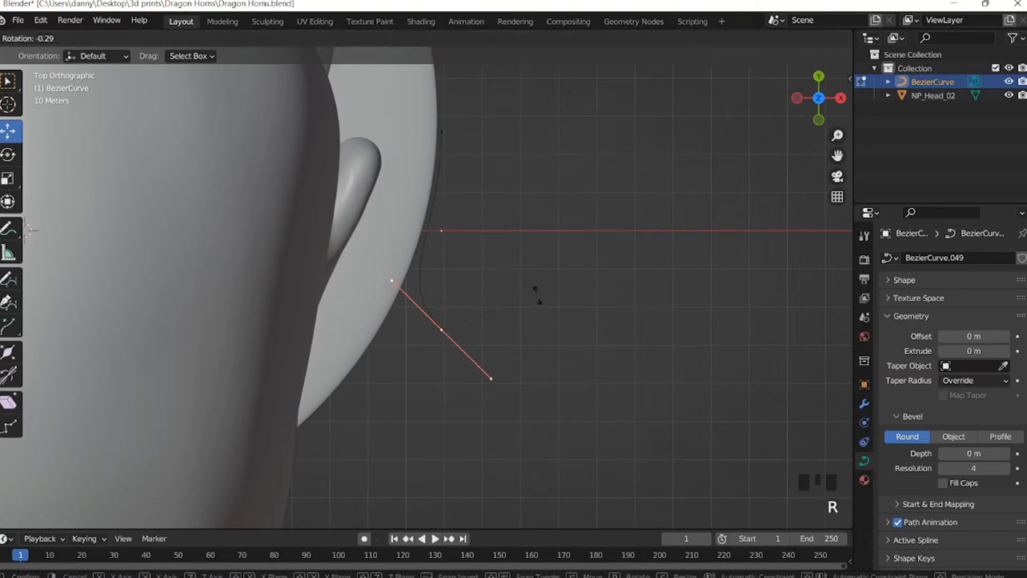
left_click(512, 362)
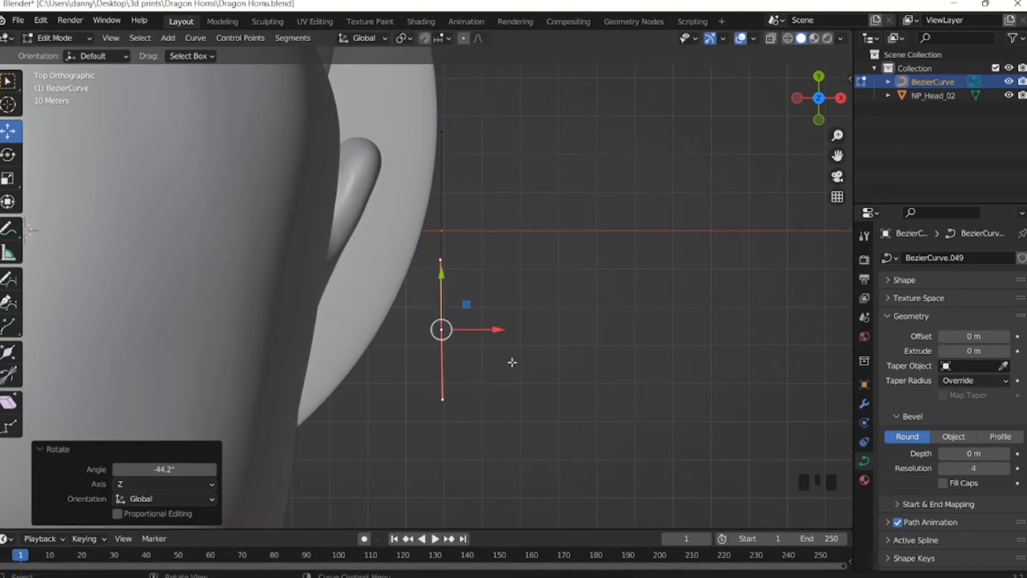
key("r")
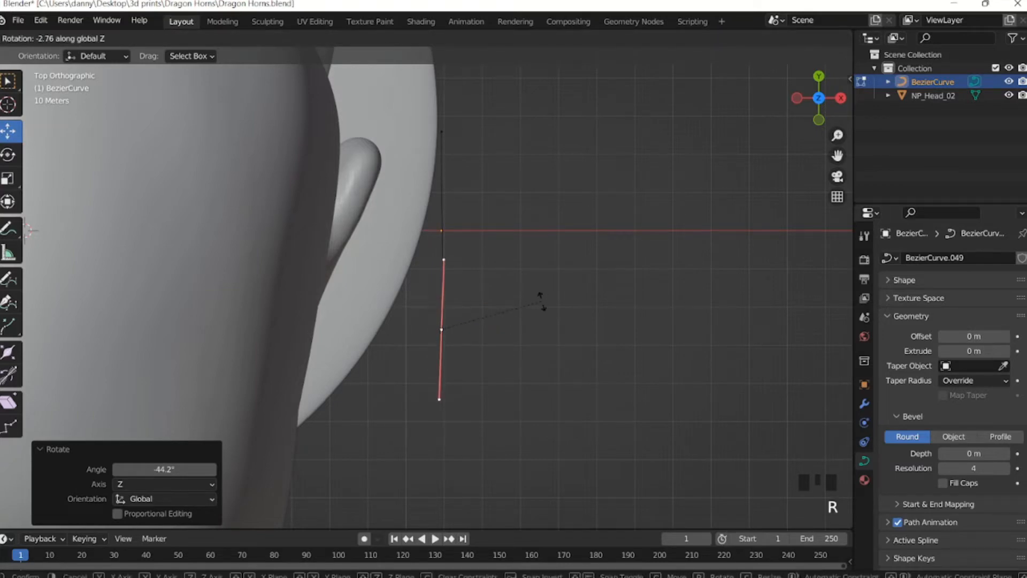
left_click(539, 299)
Leave Edit Mode, raise the whole curve along Z to the upper head, and move it closer to the head along X.
middle_click_drag(540, 299, 422, 359)
scroll(427, 213, "down", 3)
key("Tab")
scroll(447, 316, "down", 3)
middle_click_drag(447, 317, 422, 258, "shift")
left_click_drag(417, 235, 423, 164)
middle_click_drag(424, 168, 564, 253)
left_click_drag(564, 252, 535, 247)
middle_click_drag(535, 247, 433, 276)
scroll(448, 219, "up", 4)
In Edit Mode, move the curve's rear endpoint slightly forward along Y and upward along Z.
key("Tab")
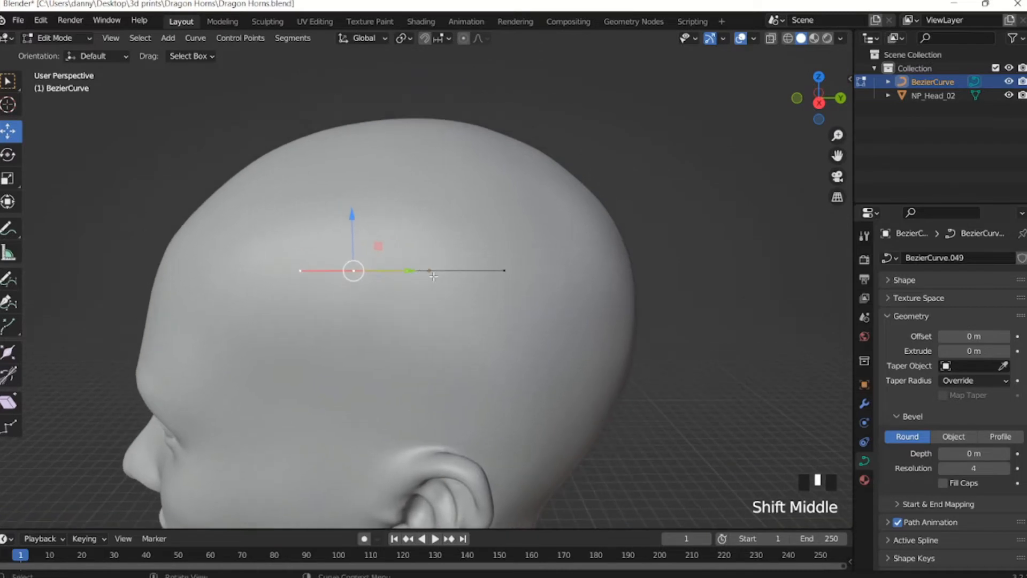
left_click(505, 270)
mouse_move(571, 271)
left_mouse_down()
mouse_move(525, 271)
mouse_move(552, 270)
left_mouse_up()
left_click_drag(489, 218, 481, 131)
left_click(353, 270)
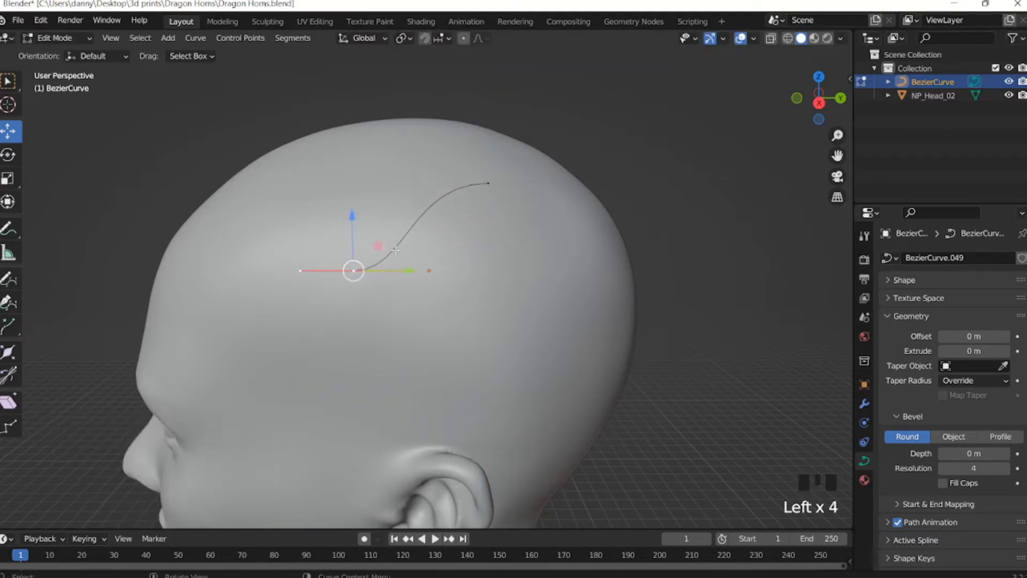
key("r")
key("Escape")
In the right side view, move the rear endpoint up along Z above the top of the head and deselect it.
left_click(485, 183)
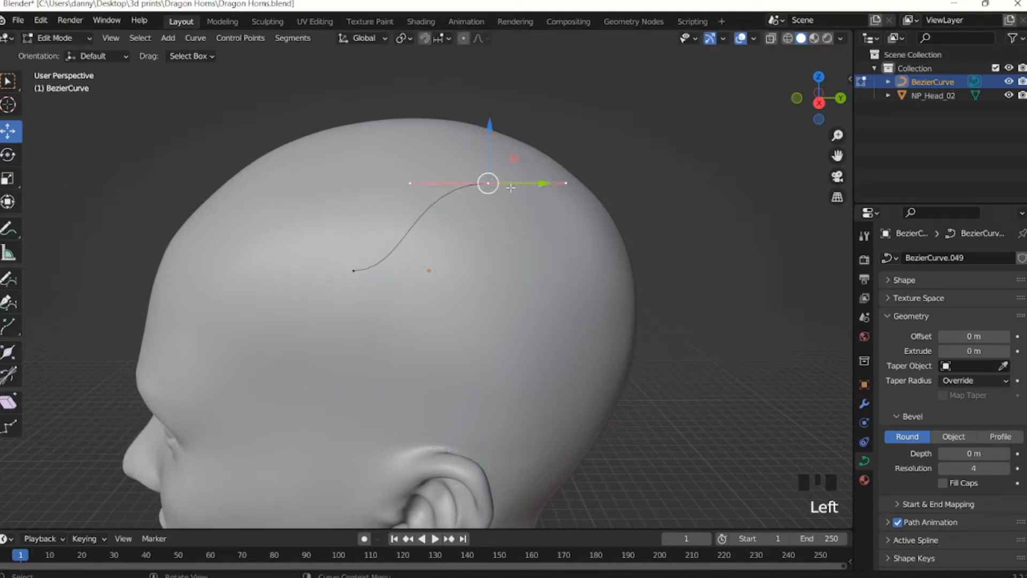
key("KP_3")
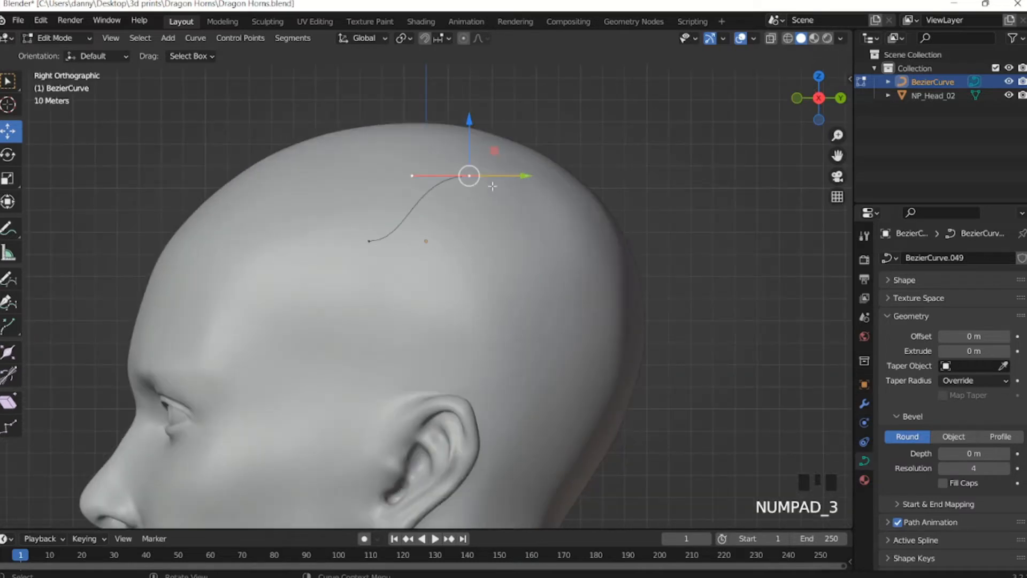
middle_click_drag(486, 128, 497, 206, "shift")
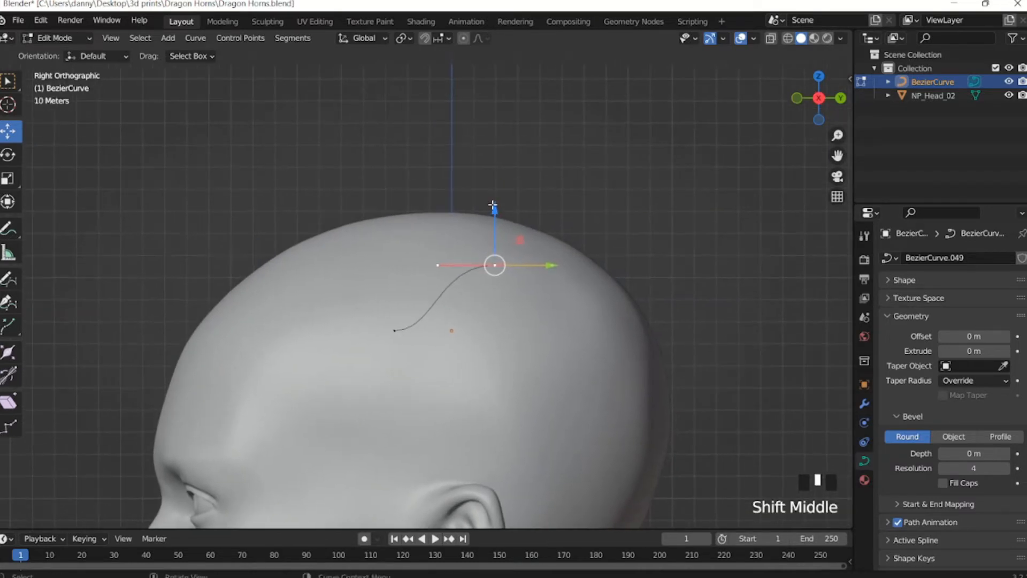
left_click_drag(495, 210, 502, 109)
left_click(625, 239)
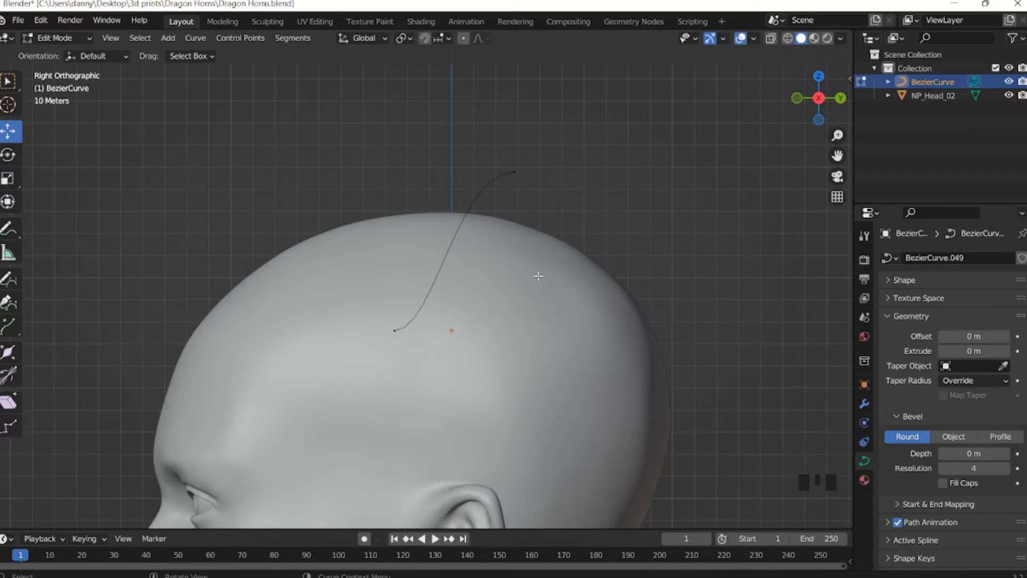
Raise the curve's upper endpoint about 0.99 m along Z and extrude a new control point from it in place.
left_click(402, 333)
left_click(513, 172)
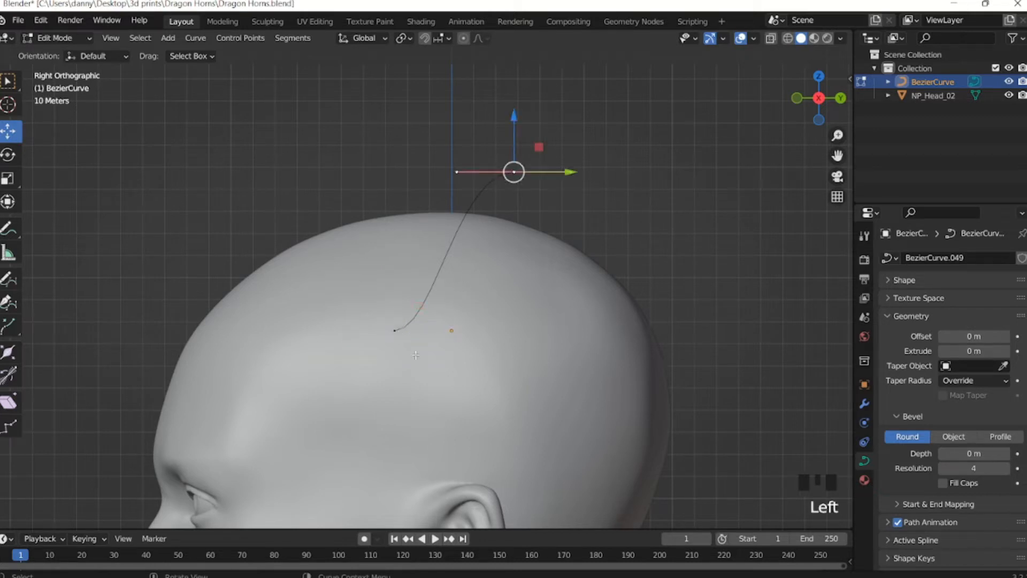
left_click_drag(514, 117, 523, 121)
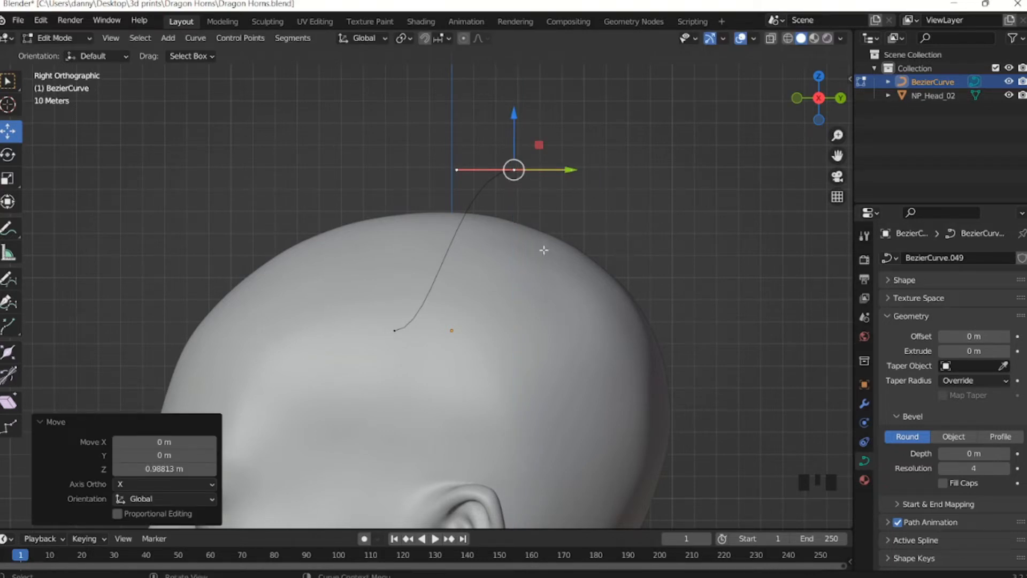
key("e")
right_click(610, 217)
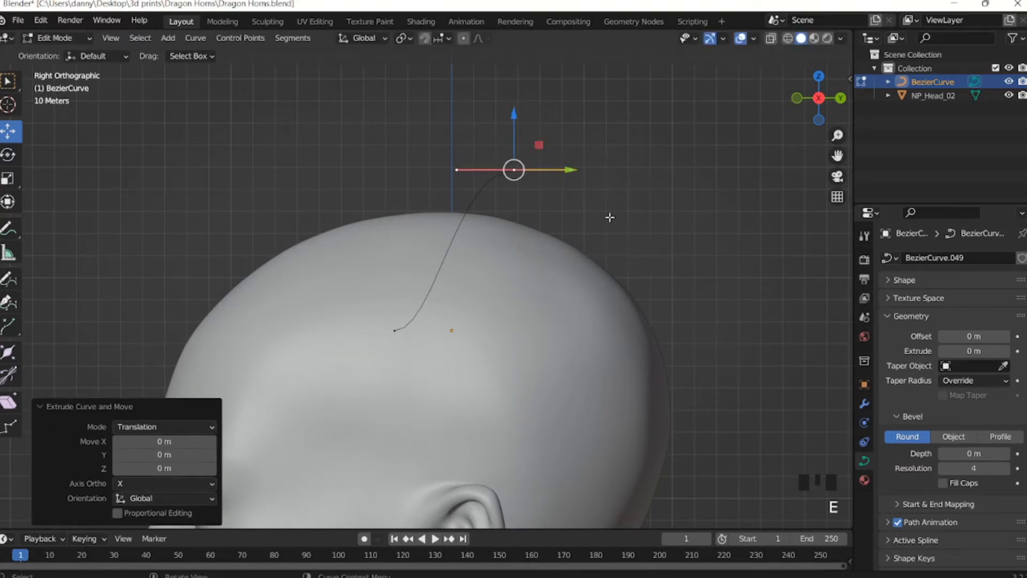
Move the new control point backward along Y and about 29 m down along Z, and rotate the front endpoint's handles upward about X.
left_click_drag(576, 178, 693, 179)
left_click_drag(633, 115, 640, 183)
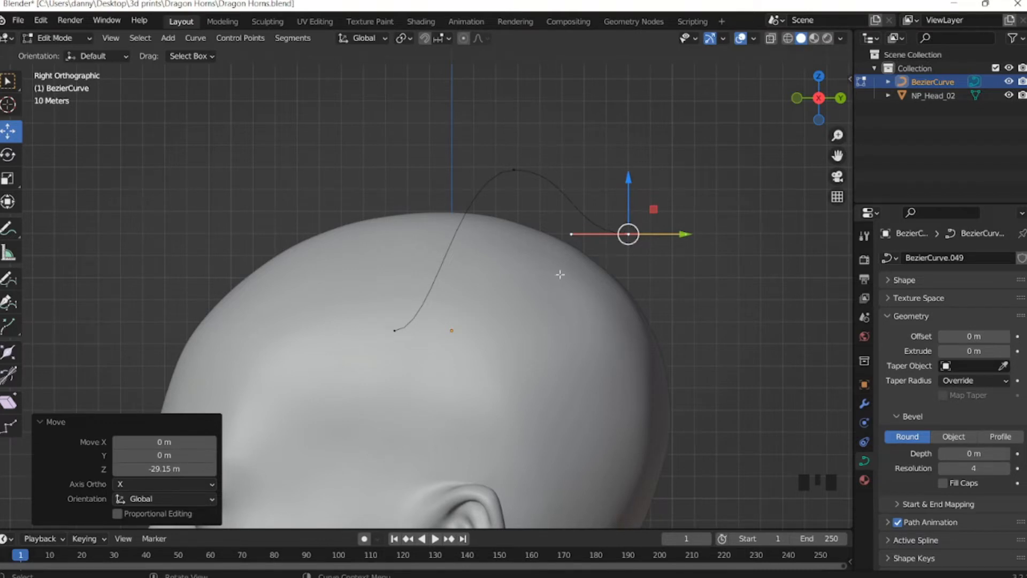
left_click(395, 327)
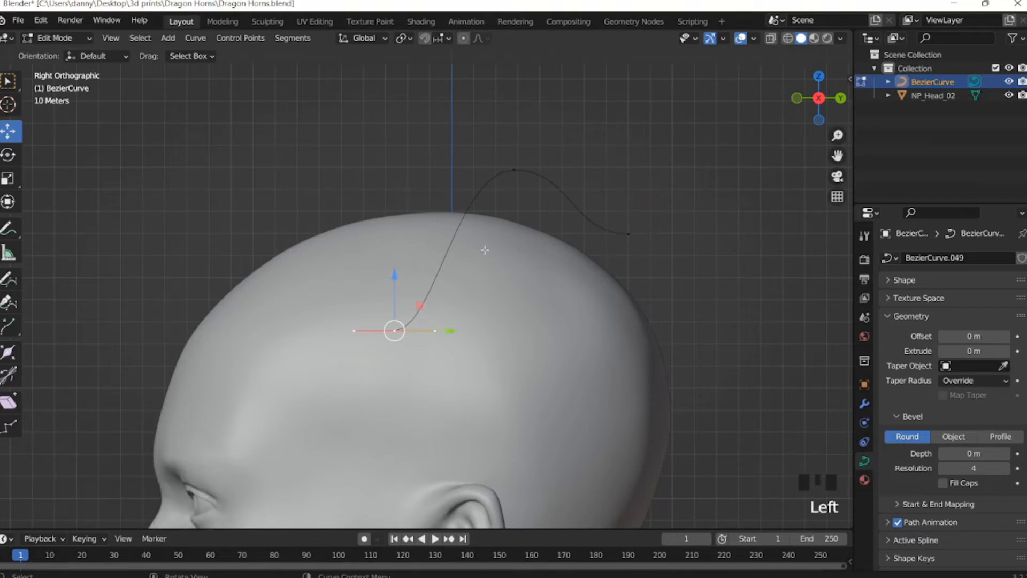
key("r")
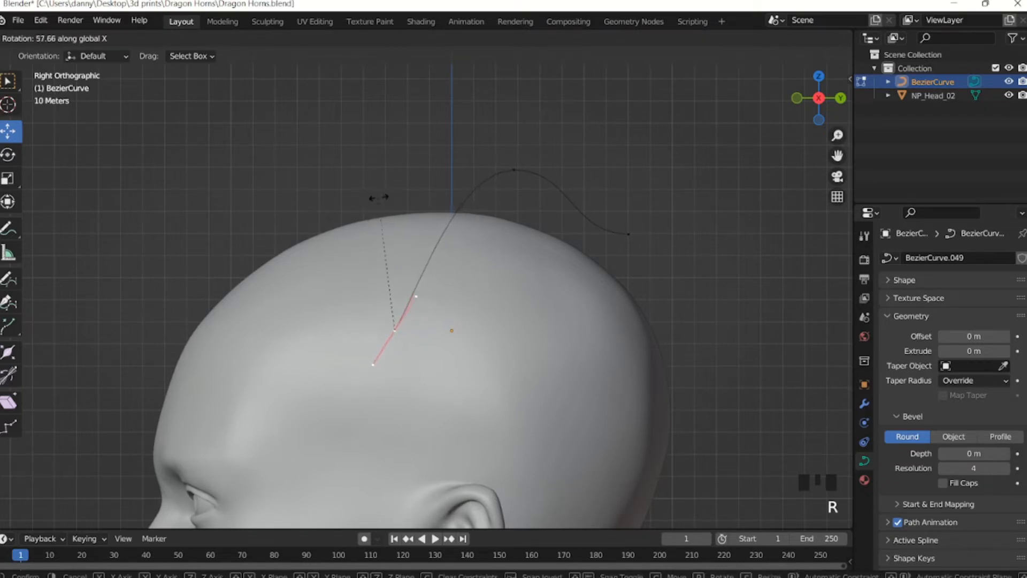
left_click(341, 188)
Rotate the rear endpoint's handles -61.2° about X and shift the endpoint about 0.99 m along Y.
left_click(628, 233)
key("r")
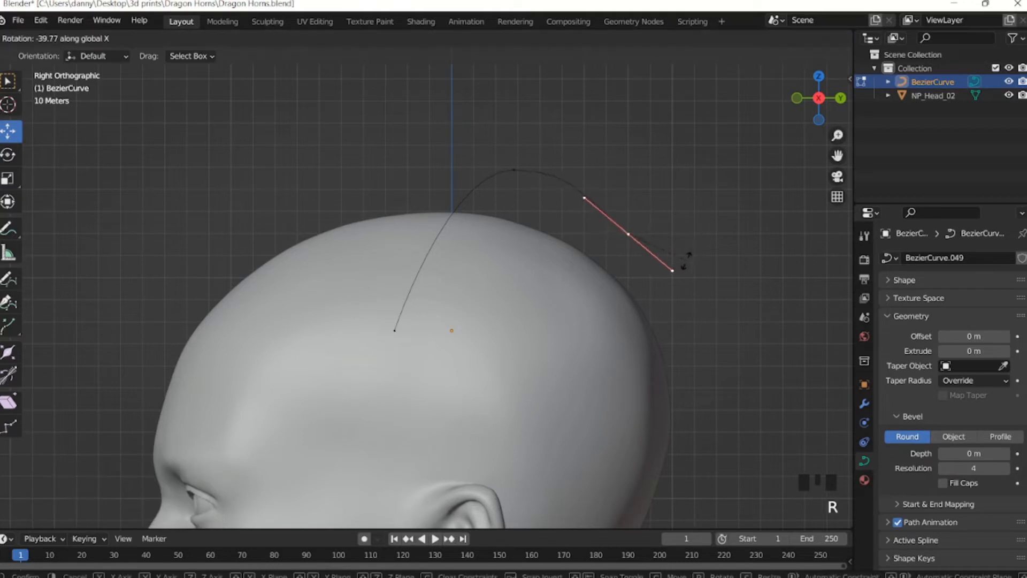
left_click(663, 258)
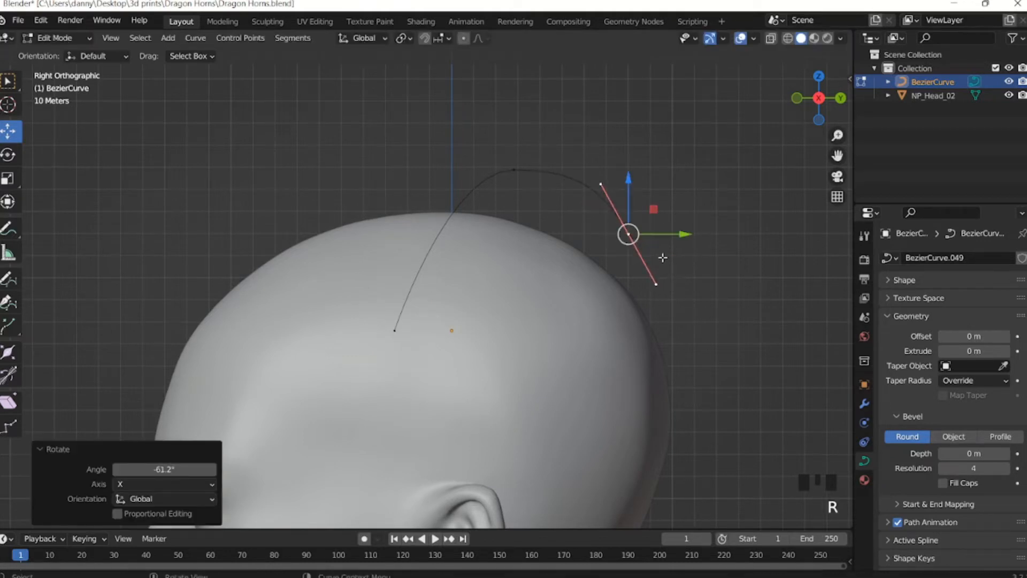
left_click_drag(679, 238, 682, 239)
Extrude a control point from the rear endpoint and lower it about 57 m along Z behind the head.
key("e")
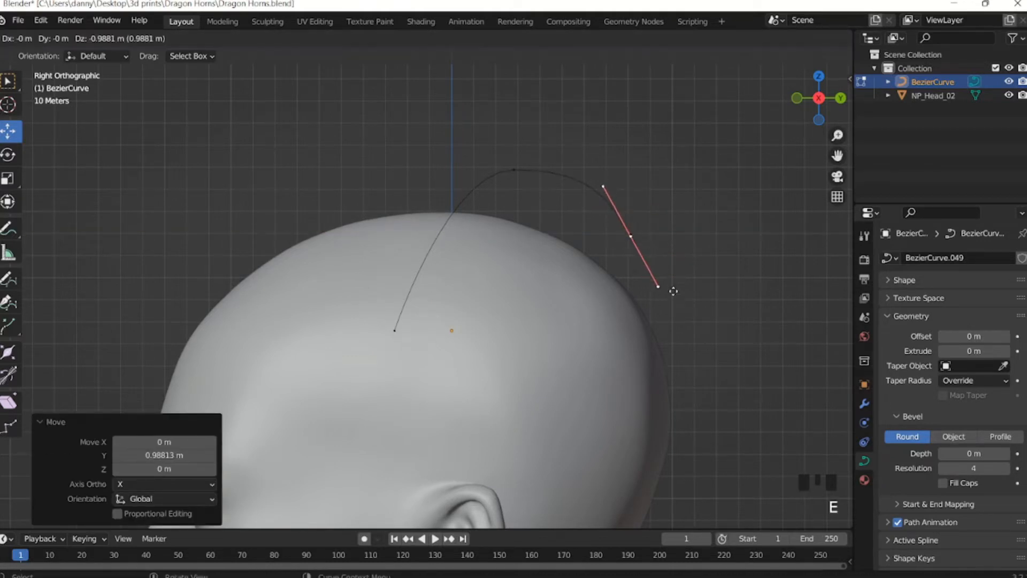
right_click(678, 383)
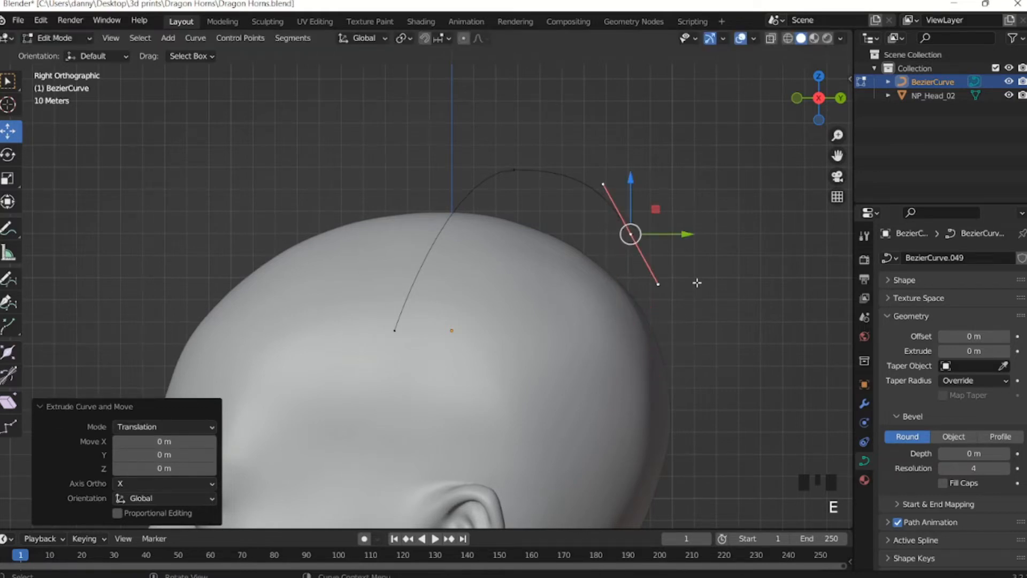
left_click_drag(630, 181, 638, 303)
left_click_drag(641, 198, 644, 324)
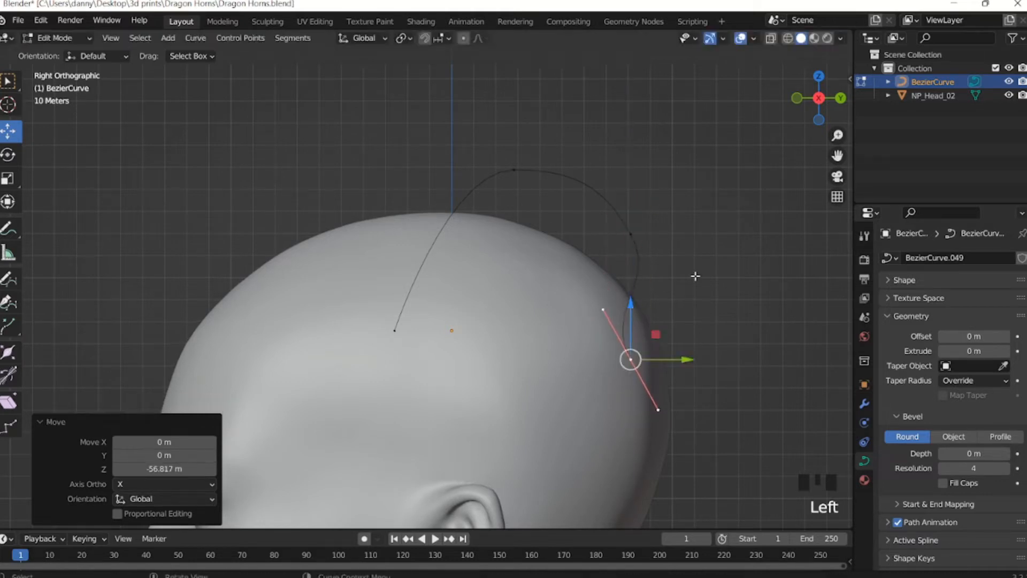
Rotate the lower endpoint's handles so the curve bends forward, and move it slightly forward along Y and down along Z.
key("r")
left_click(709, 383)
left_click_drag(688, 360, 651, 351)
left_click_drag(608, 306, 608, 317)
Extrude another control point, place it forward along Y and about 22 m down along Z, and rotate its handles -53° about X.
key("e")
right_click(682, 367)
left_click_drag(659, 370, 540, 369)
left_click_drag(496, 322, 495, 368)
key("r")
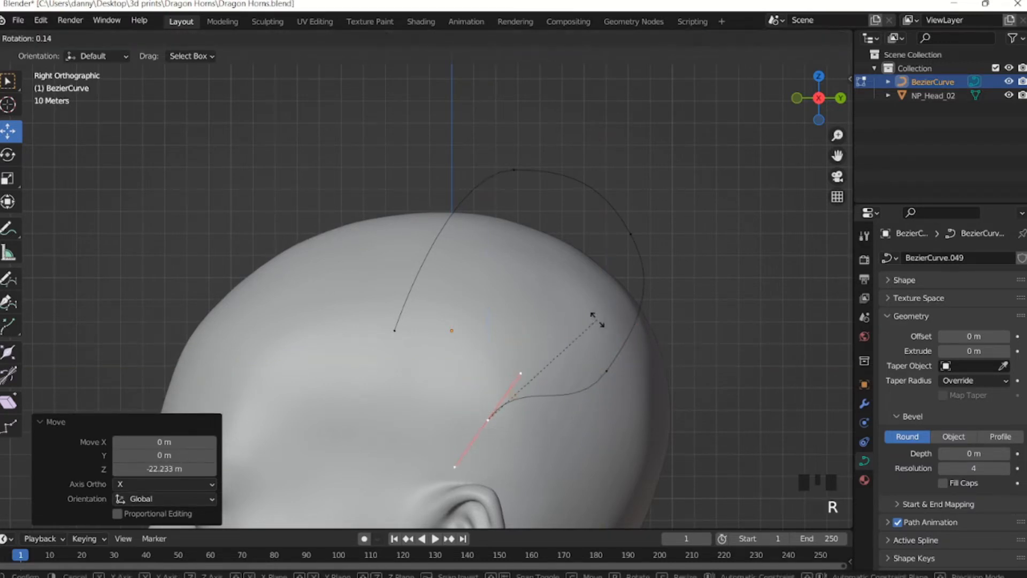
left_click(603, 438)
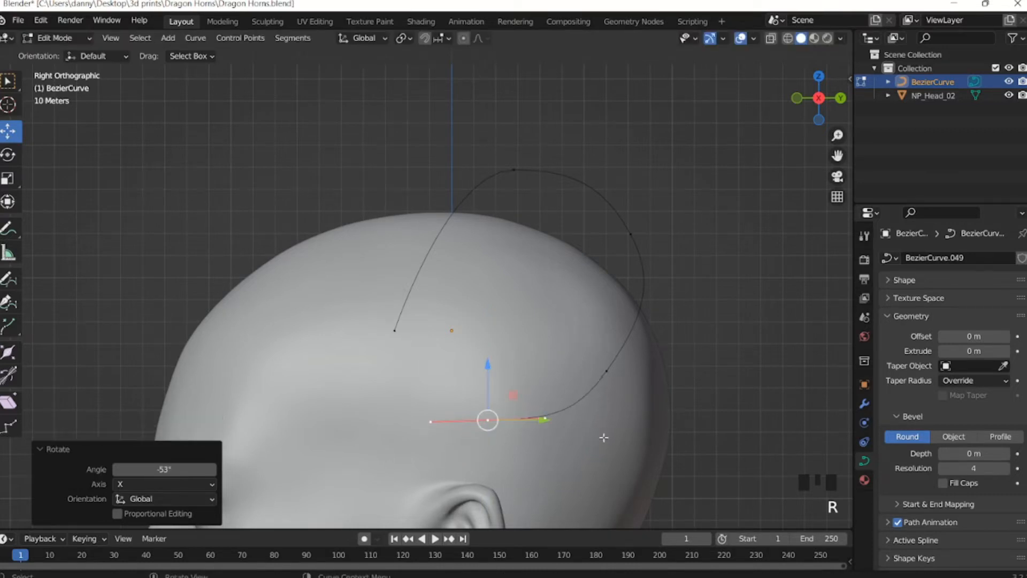
Lower the tip endpoint above the ear slightly along Z, nudge it backward along Y, and deselect it.
middle_click_drag(498, 395, 581, 282, "shift")
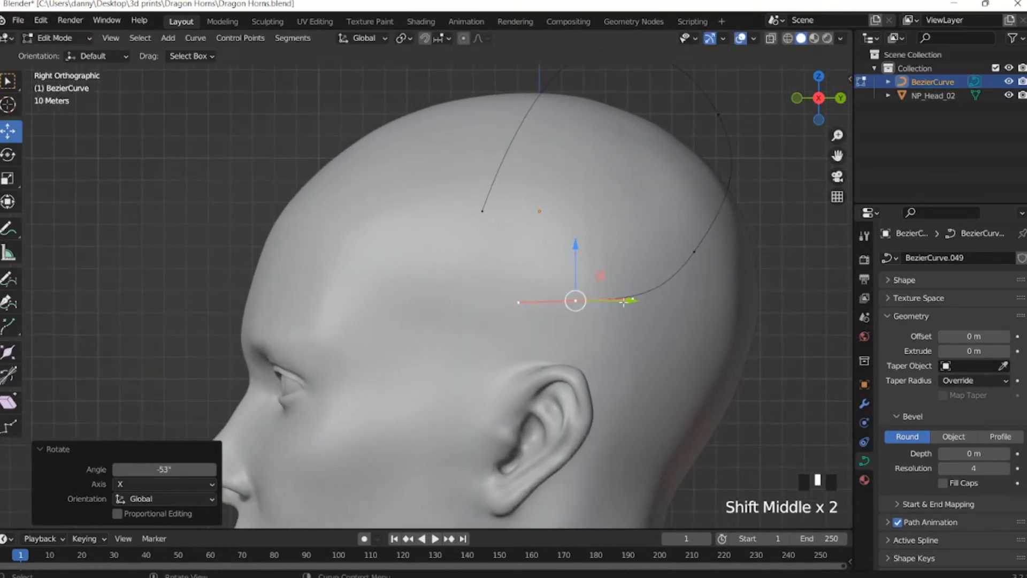
left_click_drag(575, 246, 569, 257)
left_click_drag(632, 311, 640, 310)
middle_click_drag(640, 310, 500, 348, "shift")
left_click(651, 296)
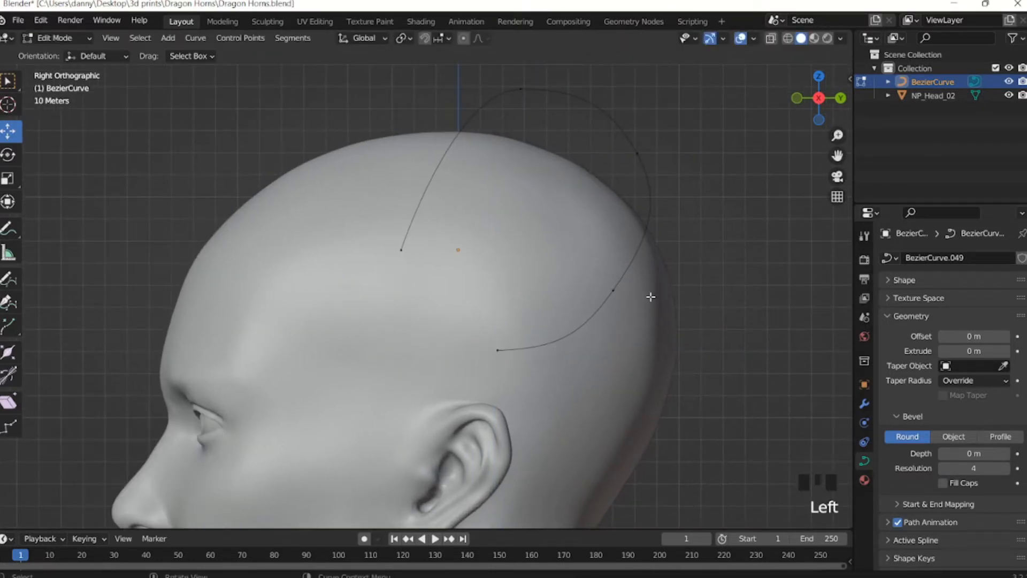
Move the lower rear control point backward along Y and fine-tune the upper rear control point's height.
left_click(613, 290)
left_click_drag(665, 291, 692, 299)
left_click_drag(634, 273, 675, 140)
middle_click_drag(655, 119, 644, 189, "shift")
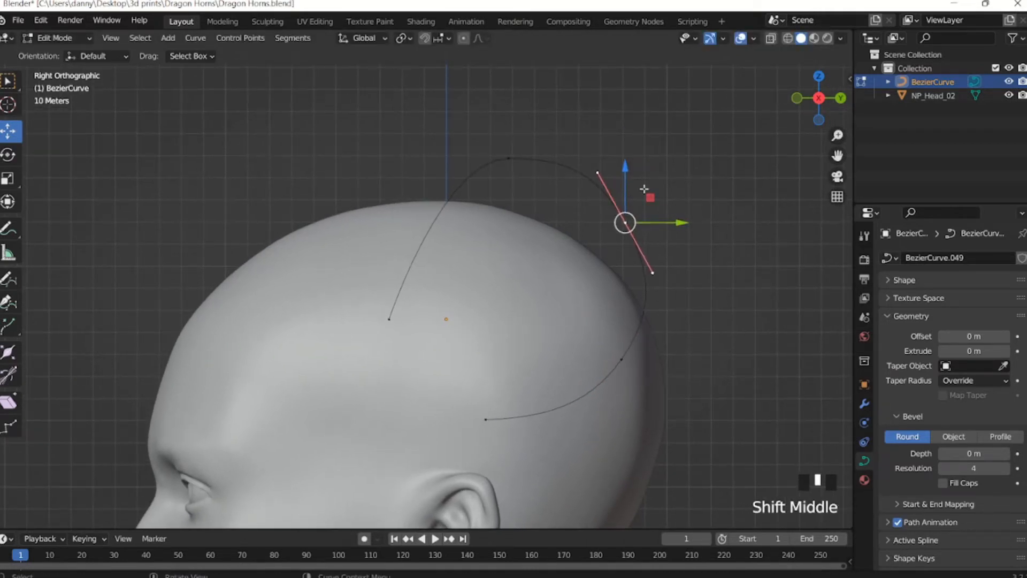
mouse_move(625, 165)
left_mouse_down()
mouse_move(626, 156)
mouse_move(635, 171)
left_mouse_up()
Move the curve's topmost control point about 1.73 m backward along Y and lower it slightly along Z.
left_click(508, 159)
mouse_move(561, 160)
left_mouse_down()
mouse_move(575, 160)
mouse_move(565, 170)
left_mouse_up()
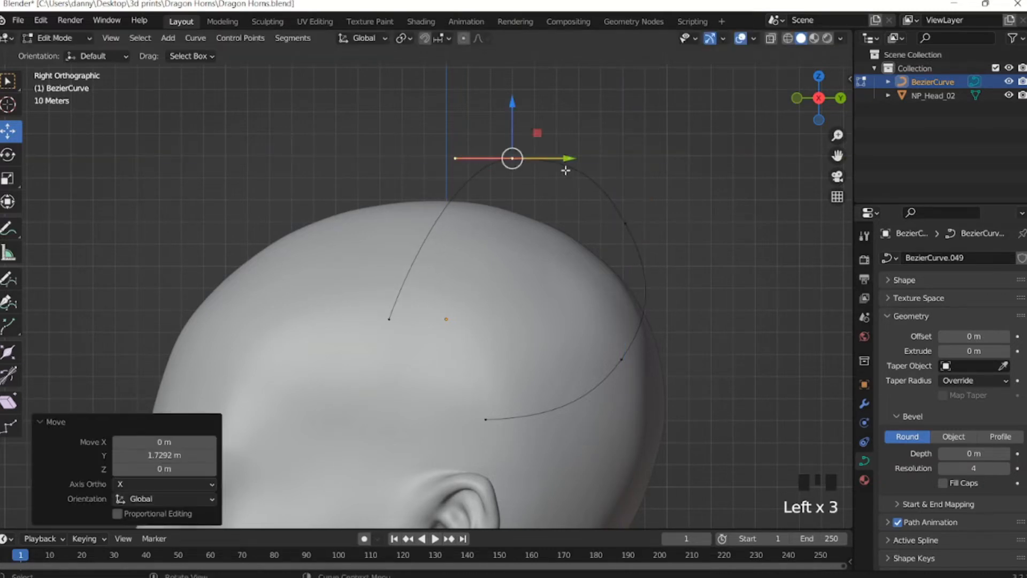
left_click(525, 127)
left_click_drag(524, 126, 513, 106)
left_click(513, 157)
Move the upper rear control point about 2.47 m backward along Y, lower the lower rear point slightly along Z, and deselect.
left_click(623, 226)
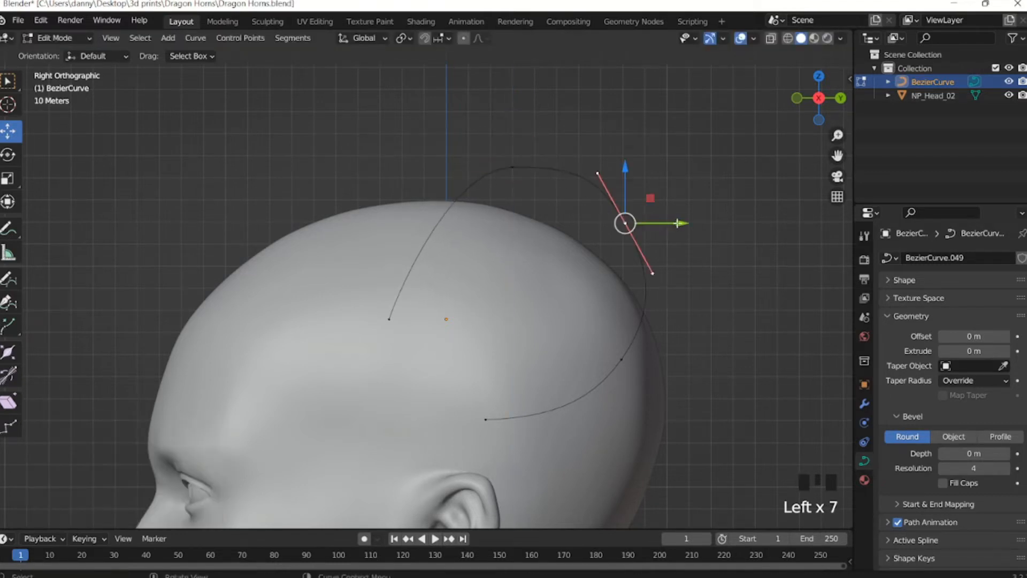
left_click_drag(680, 223, 688, 222)
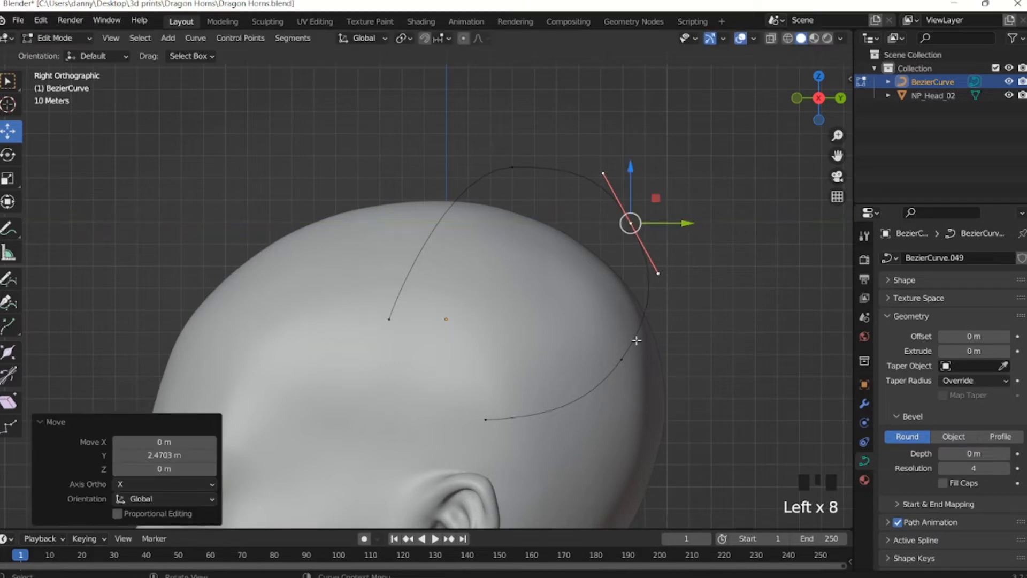
left_click(634, 367)
left_click_drag(625, 317, 634, 320)
left_click(547, 246)
In the front view, move the curve's tip endpoint about 28 m outward from the head along X.
mouse_move(548, 245)
middle_mouse_down()
mouse_move(534, 231)
mouse_move(527, 240)
mouse_move(560, 246)
middle_mouse_up()
middle_click_drag(552, 296, 532, 315)
key("KP_3")
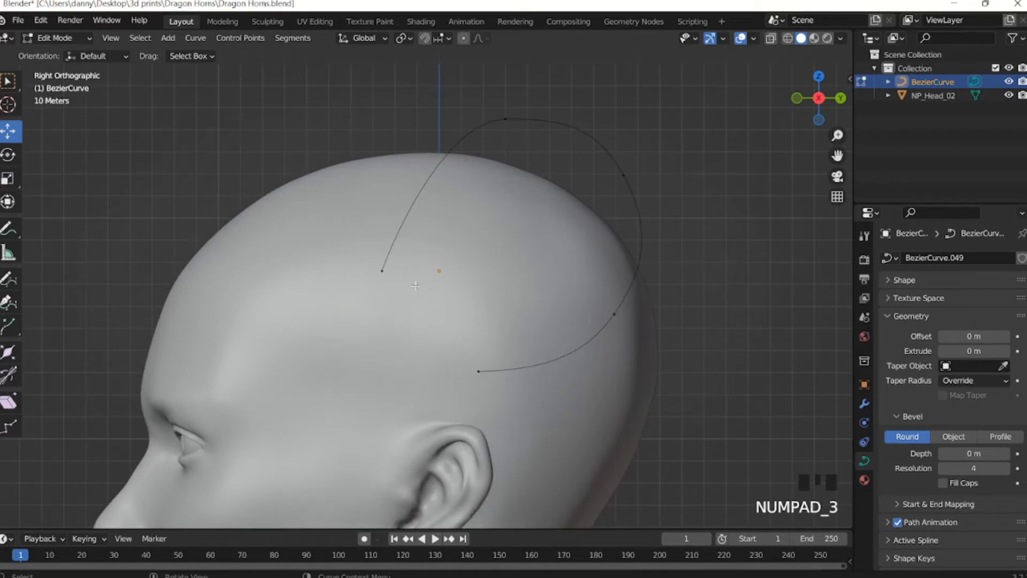
key("KP_1")
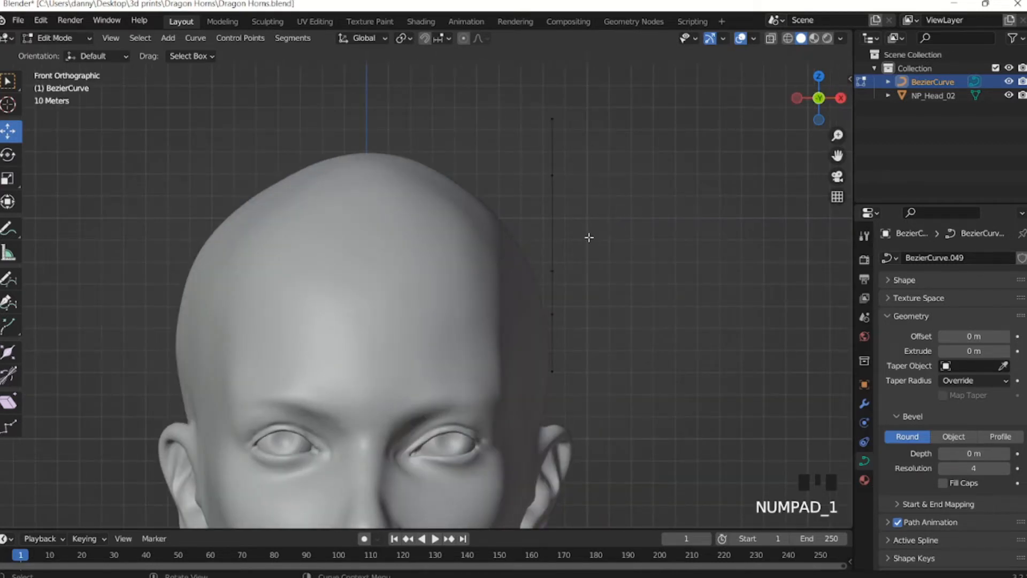
left_click(550, 371)
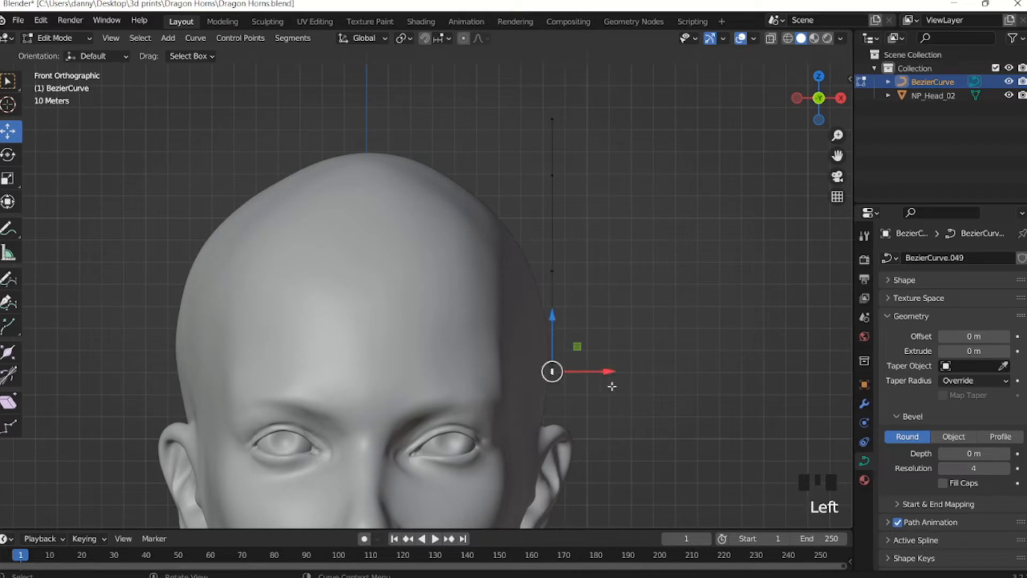
left_click_drag(614, 372, 631, 372)
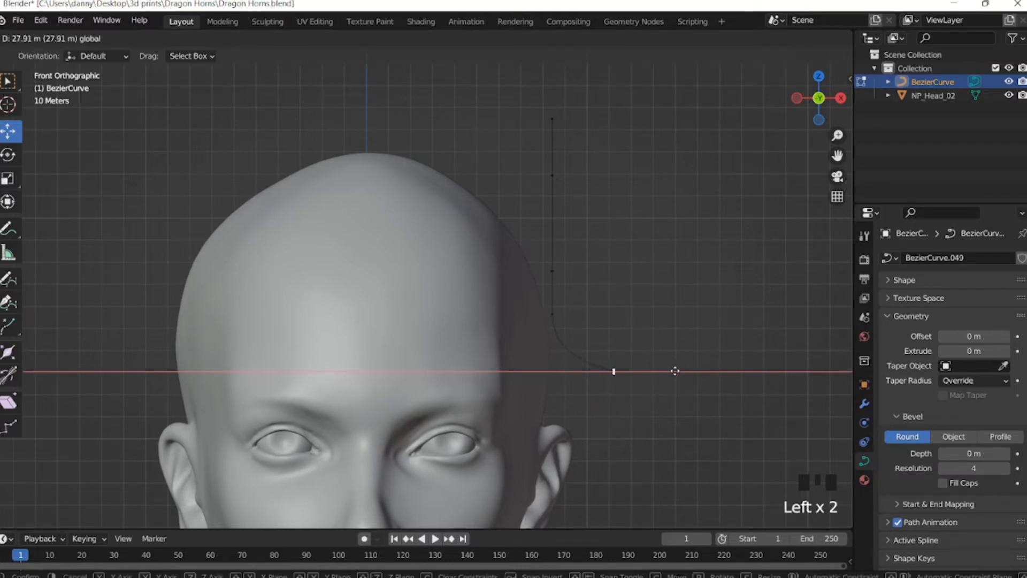
left_click(669, 371)
Select the lower rear control point and move it outward along X in the front view.
middle_click_drag(668, 238, 620, 255)
left_click(588, 310)
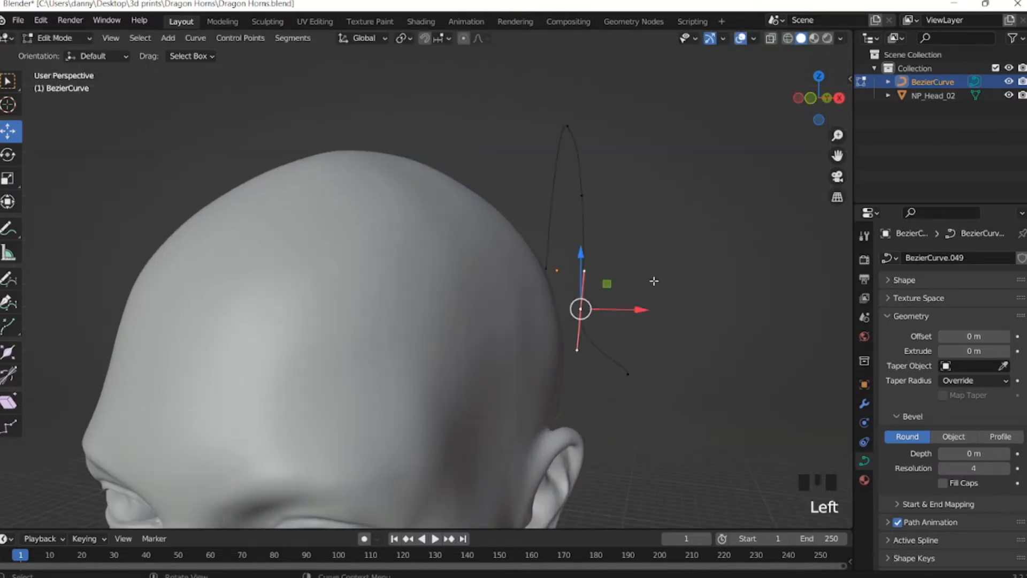
key("KP_1")
left_click_drag(610, 312, 651, 308)
Move the upper rear control point about 13.3 m and the topmost control point about 9.9 m outward along X.
left_click(553, 175)
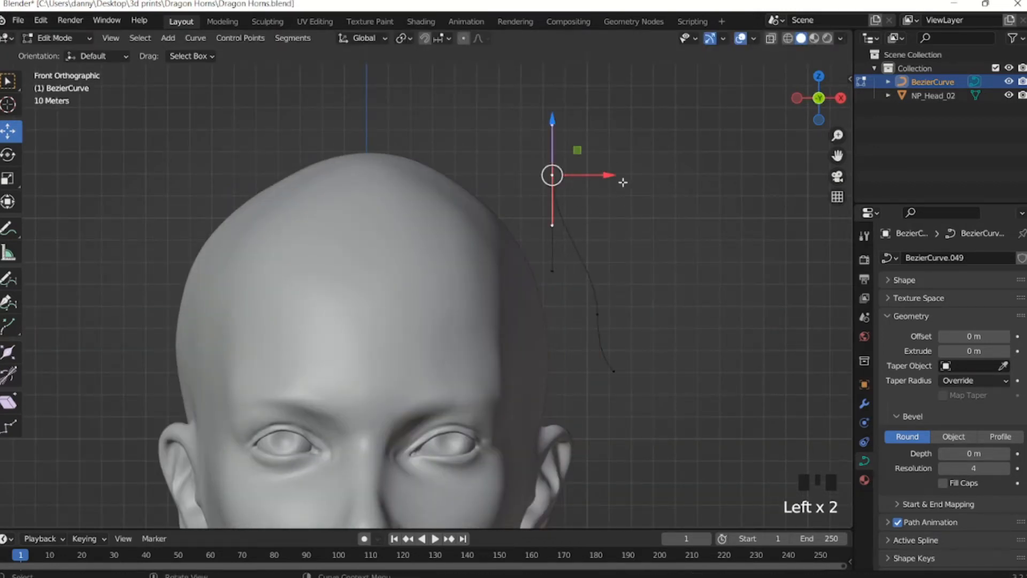
left_click_drag(621, 178, 645, 175)
left_click(554, 119)
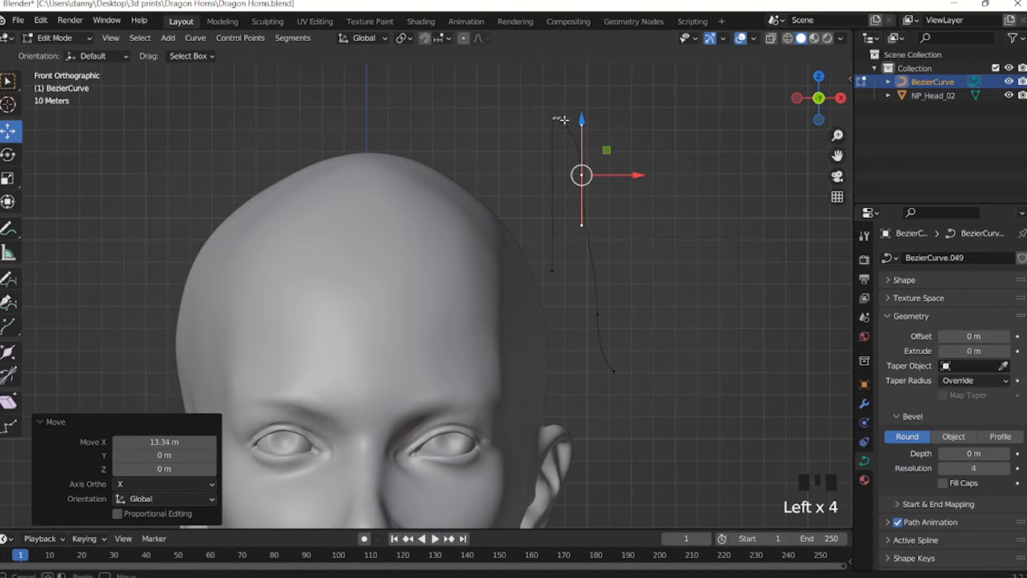
left_click(613, 129)
left_click(553, 118)
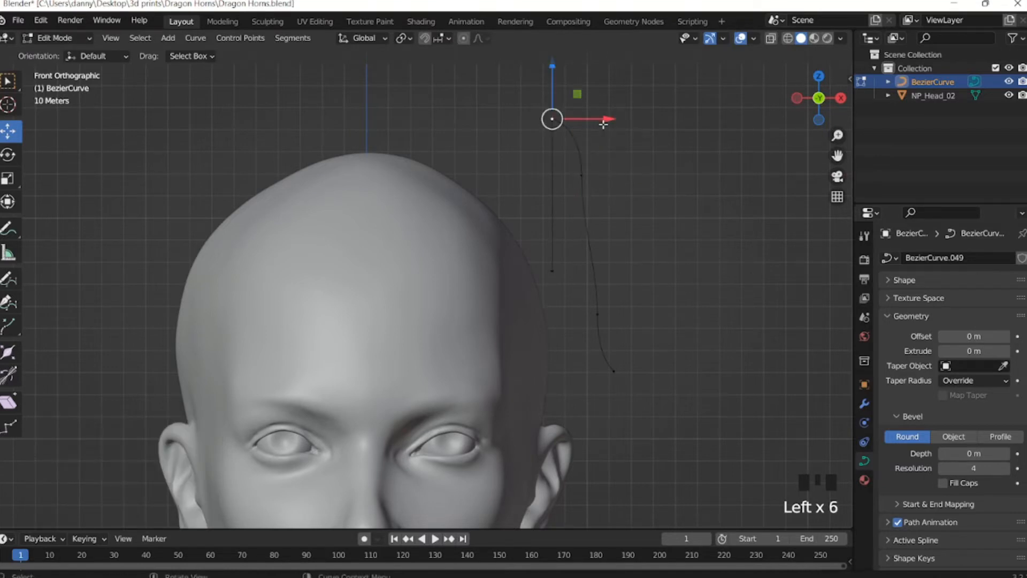
left_click_drag(608, 120, 631, 126)
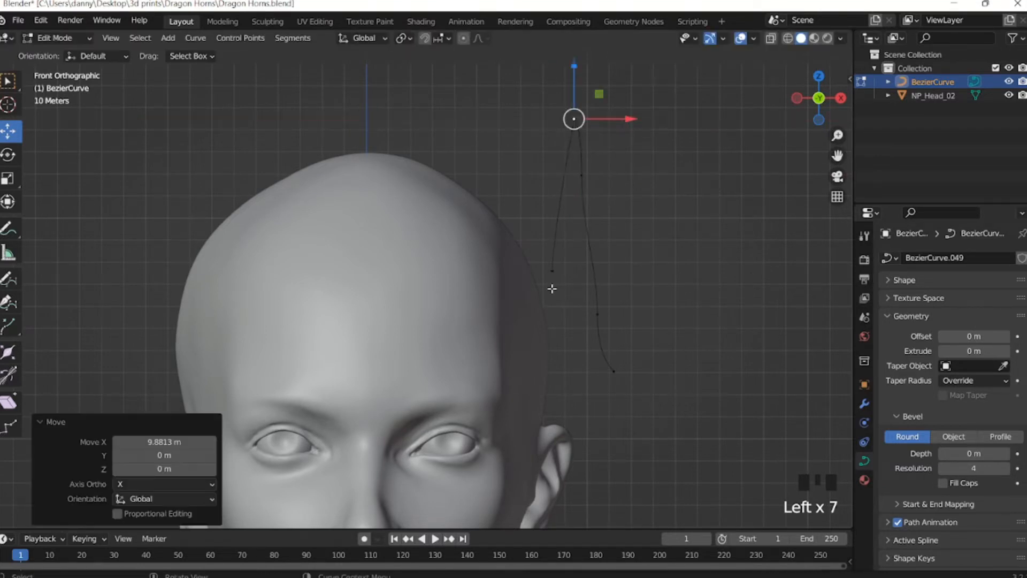
Rotate the base endpoint's handles about 9° about Y and shift the topmost control point about 1.24 m outward along X.
left_click(552, 271)
key("r")
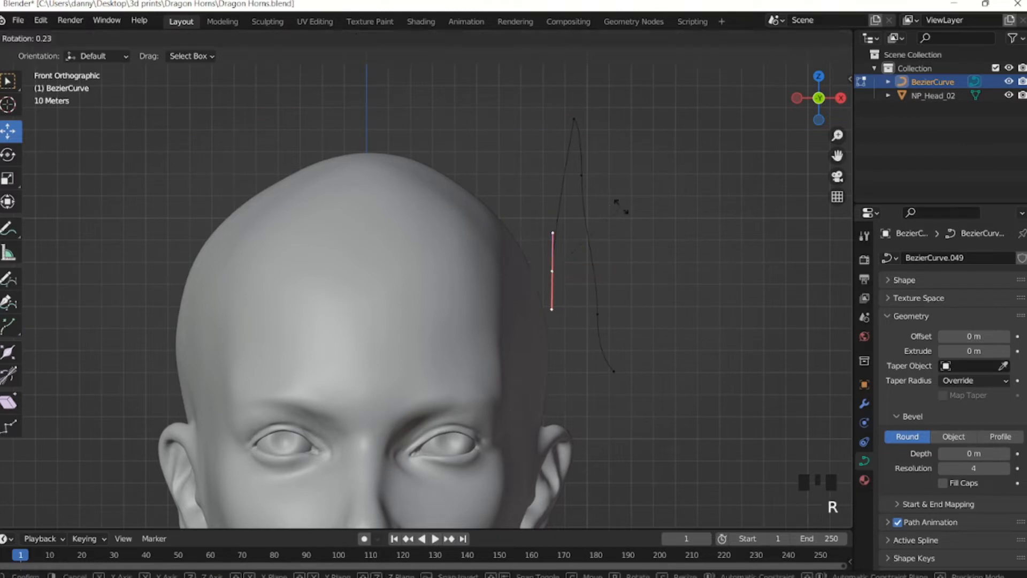
key("y")
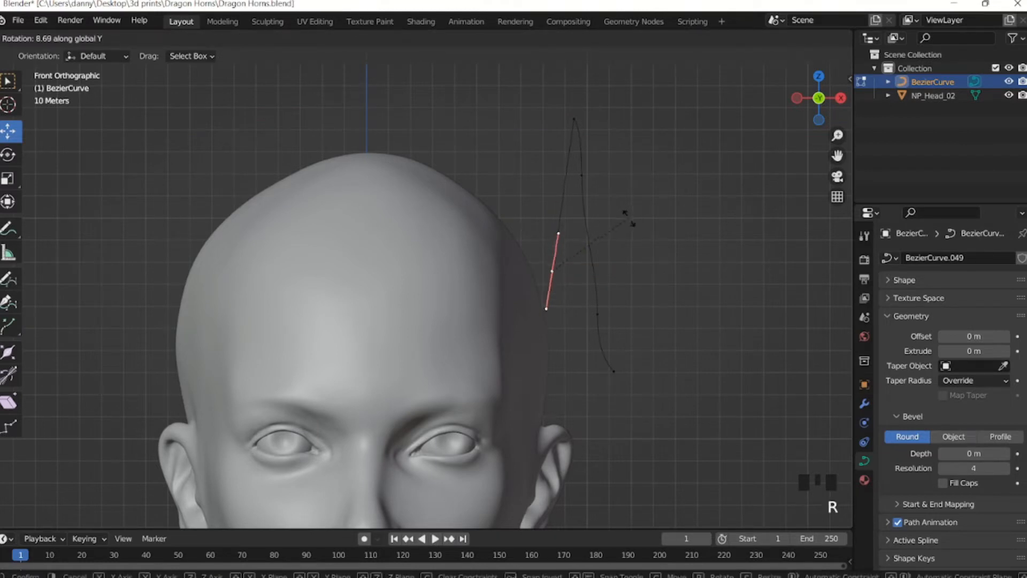
left_click(627, 214)
left_click(589, 134)
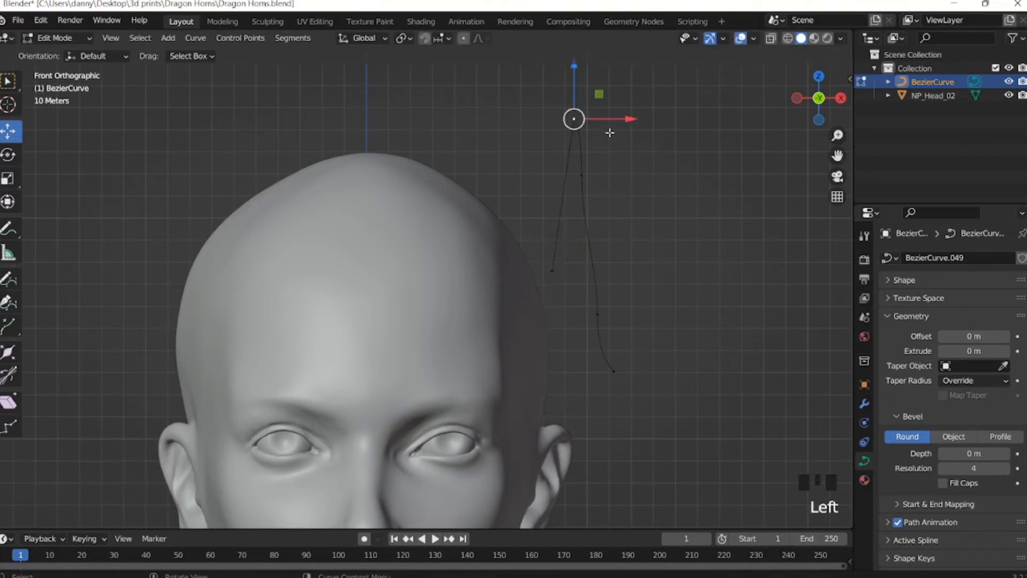
left_click_drag(629, 123, 630, 121)
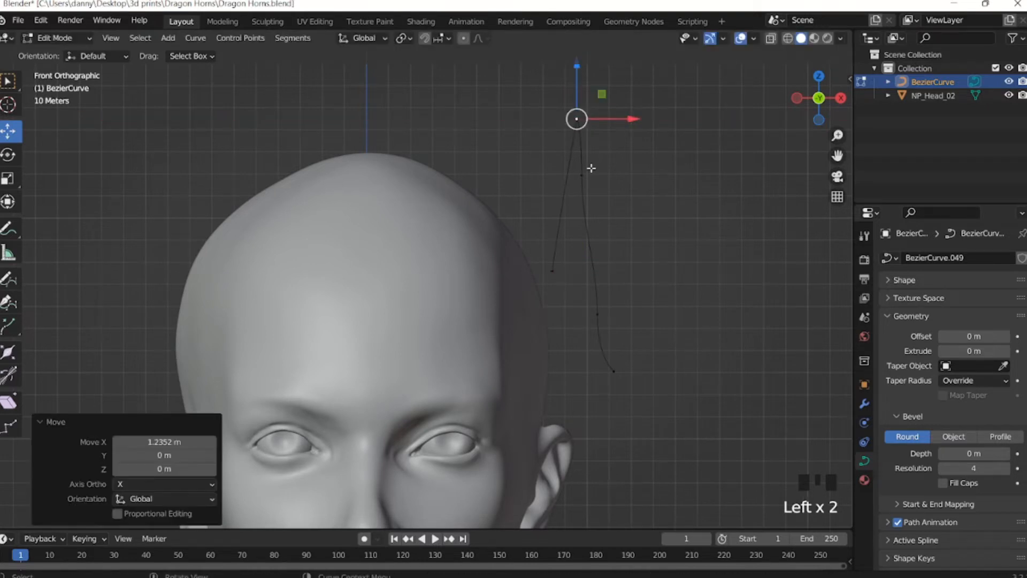
Rotate the upper rear control point's handles slightly about Y and nudge the point along X.
left_click(589, 171)
key("r")
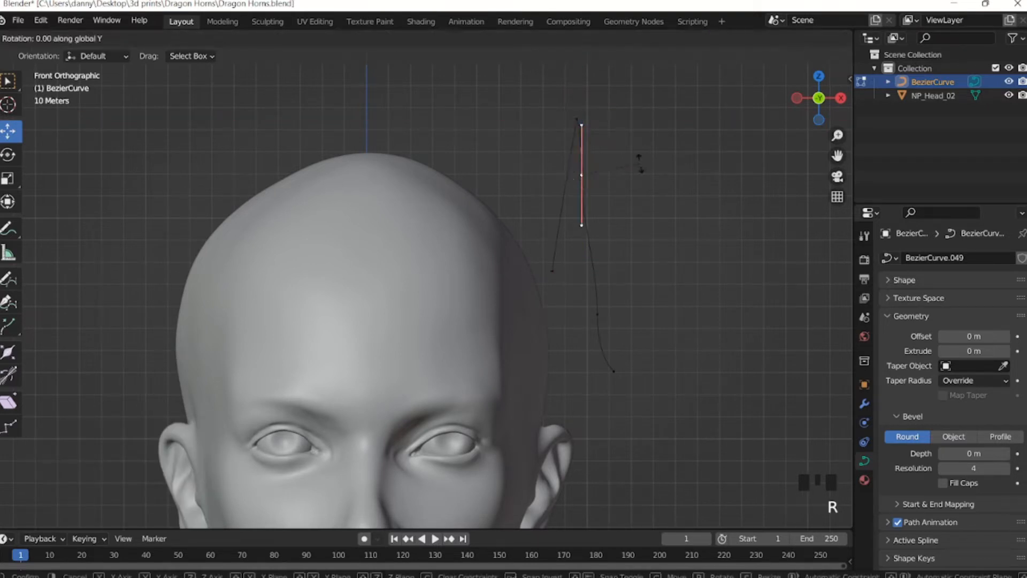
left_click(637, 160)
left_click_drag(638, 175, 637, 177)
Rotate the lower rear control point's handles -9° about Y to smooth the curve toward the tip.
left_click(597, 313)
key("r")
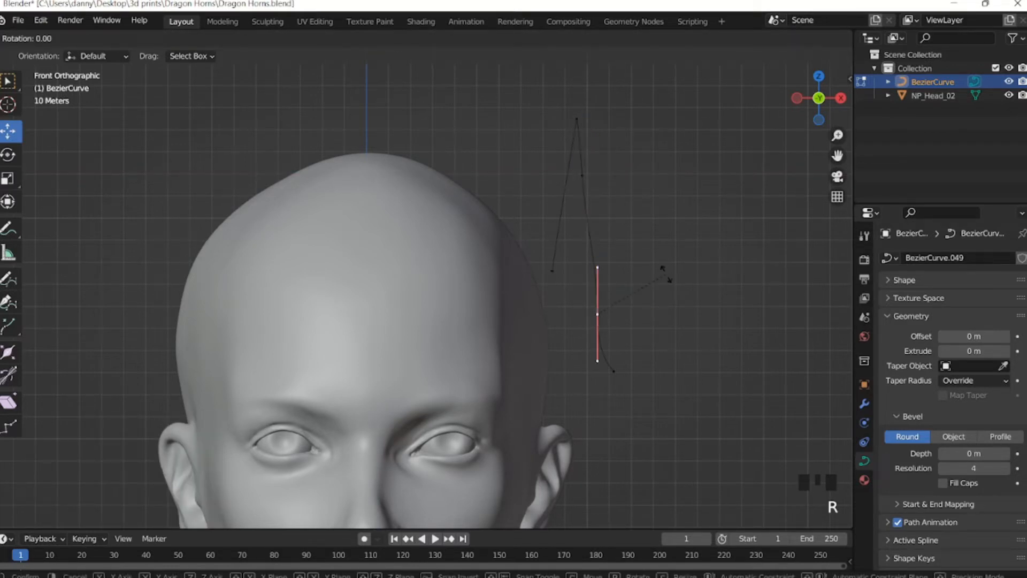
key("y")
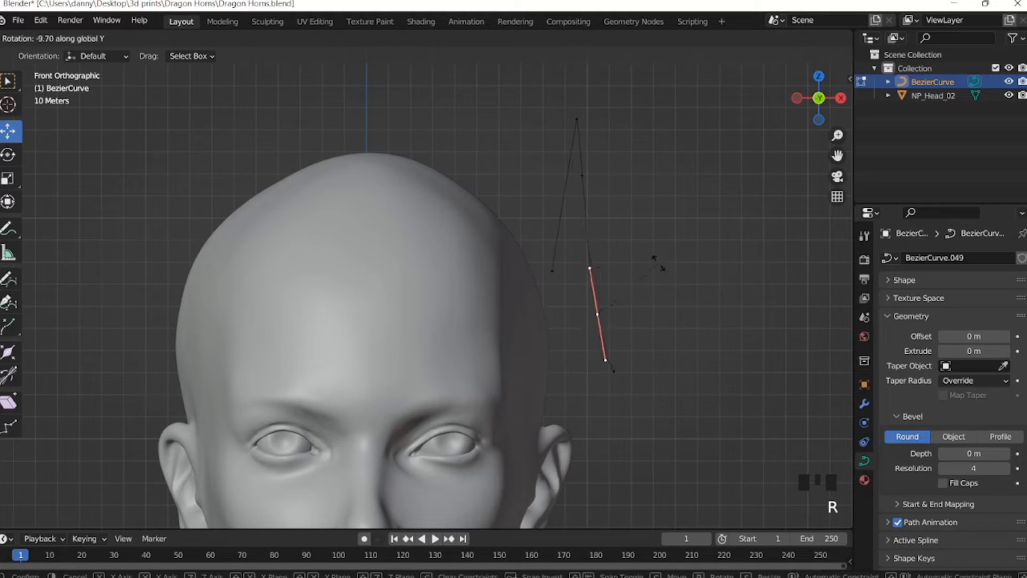
left_click(661, 263)
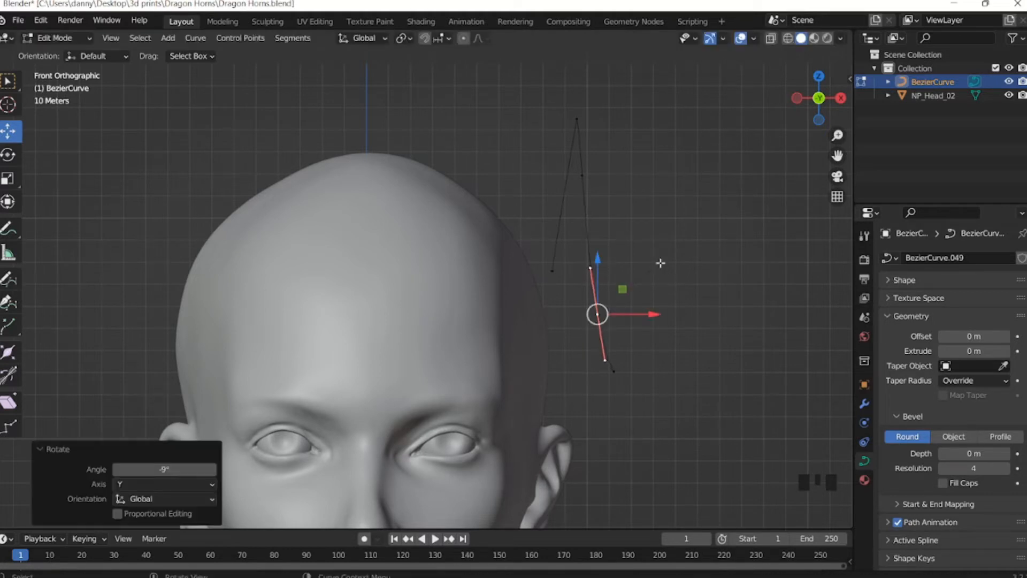
Check the horn curve in perspective, leave Edit Mode, and deselect the curve.
left_click(610, 379)
middle_click_drag(673, 314, 635, 282)
left_click(637, 216)
scroll(628, 243, "down", 2)
key("Tab")
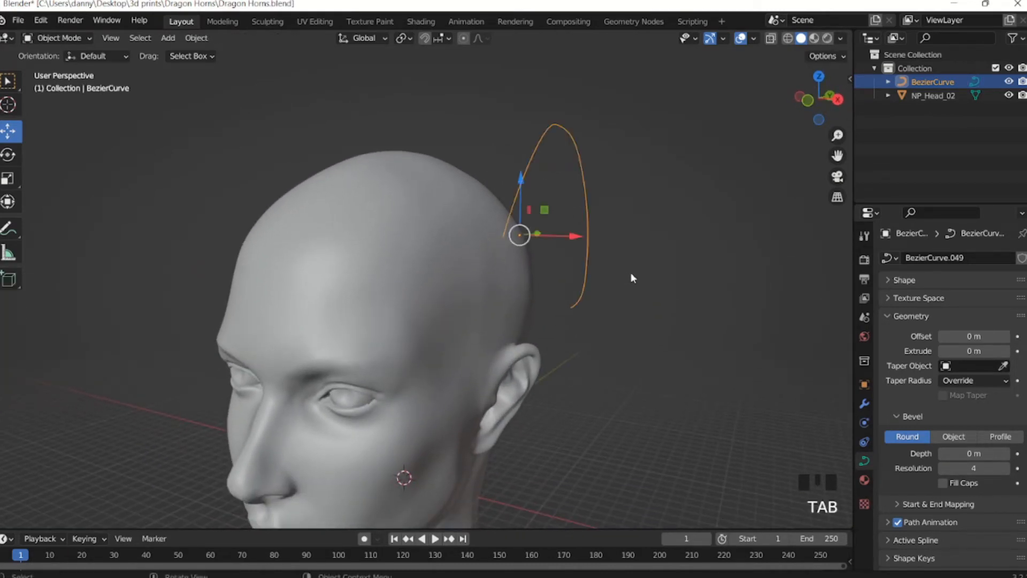
key("Tab")
key("Tab")
key("Tab")
left_click(630, 266)
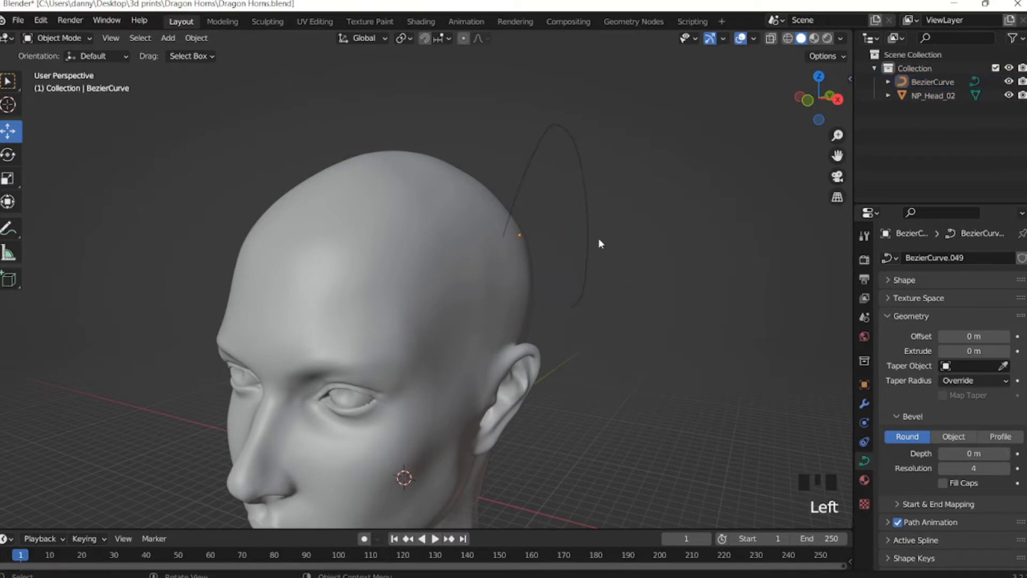
Add a cylinder mesh with 6 vertices at the world origin.
left_click(168, 38)
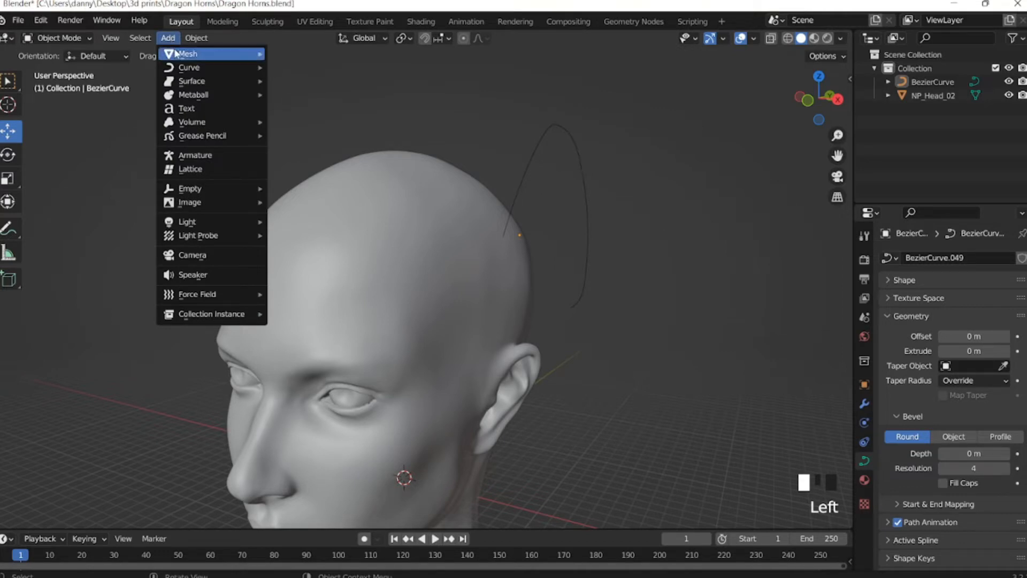
mouse_move(220, 51)
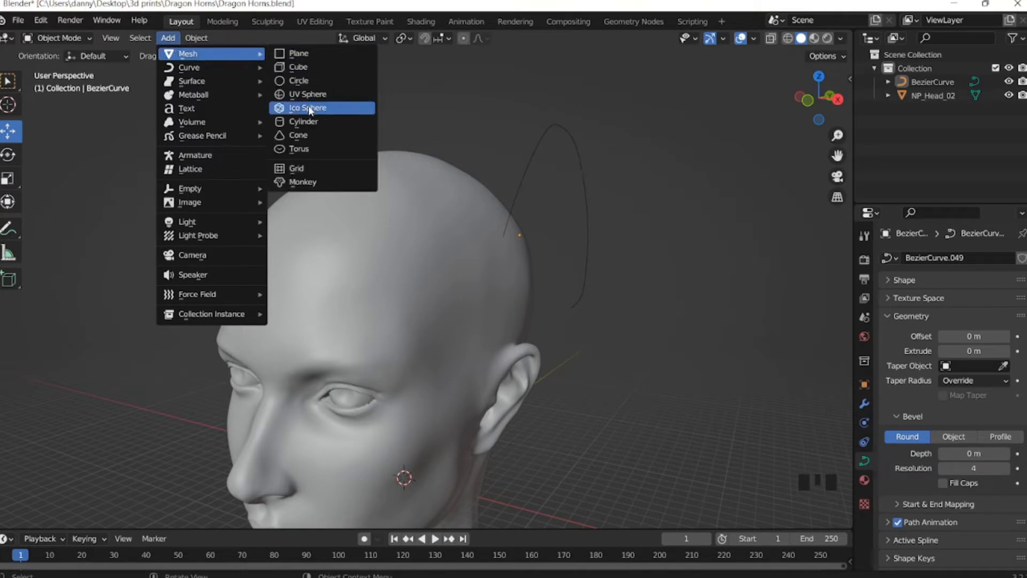
left_click(300, 121)
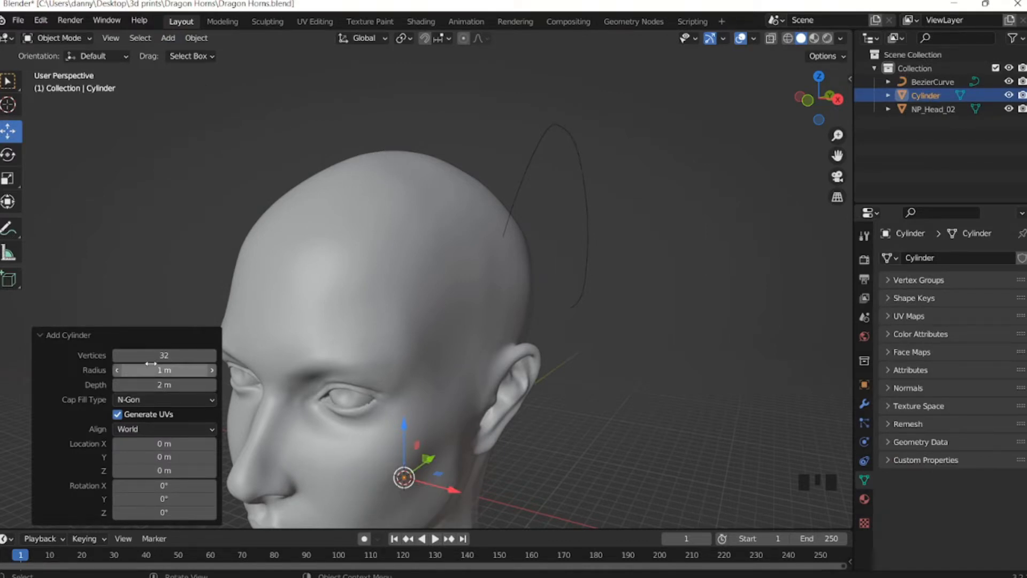
left_click(173, 354)
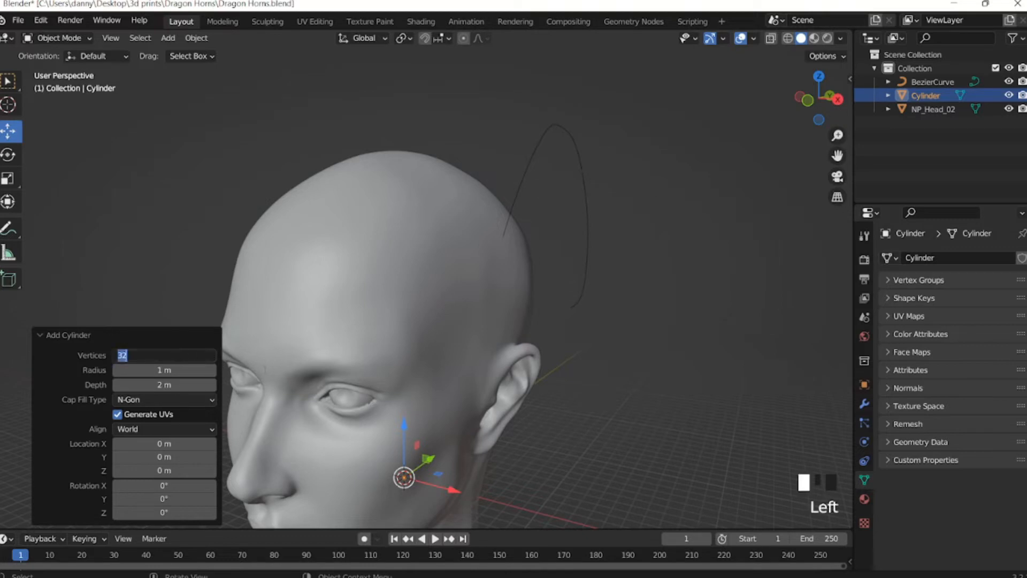
type("6")
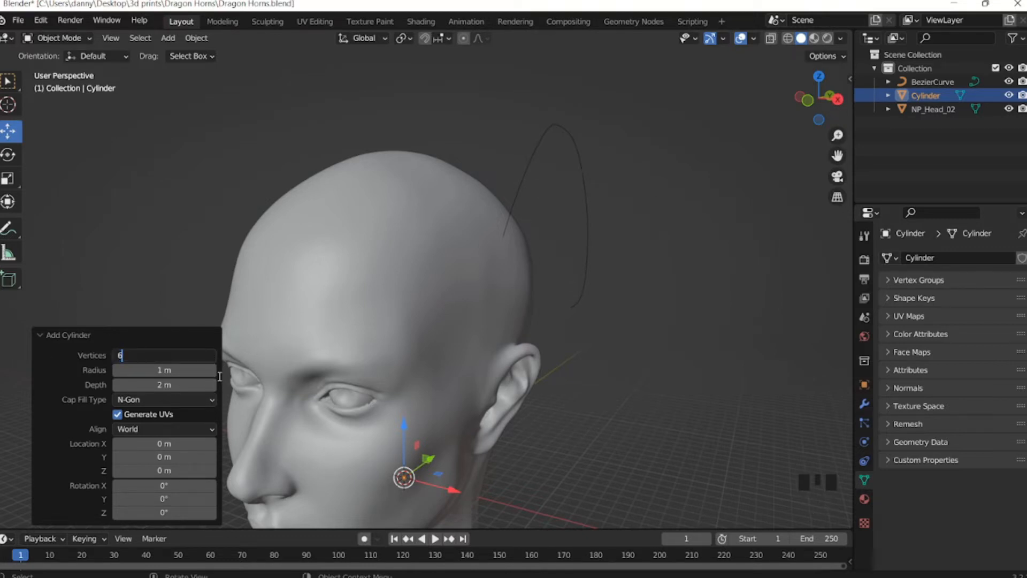
key("Return")
Move the cylinder about 104.56 m along X and 155.89 m along Z beside the head, and enlarge it about 20 times.
left_click_drag(448, 488, 589, 503)
left_click_drag(550, 457, 563, 209)
key("s")
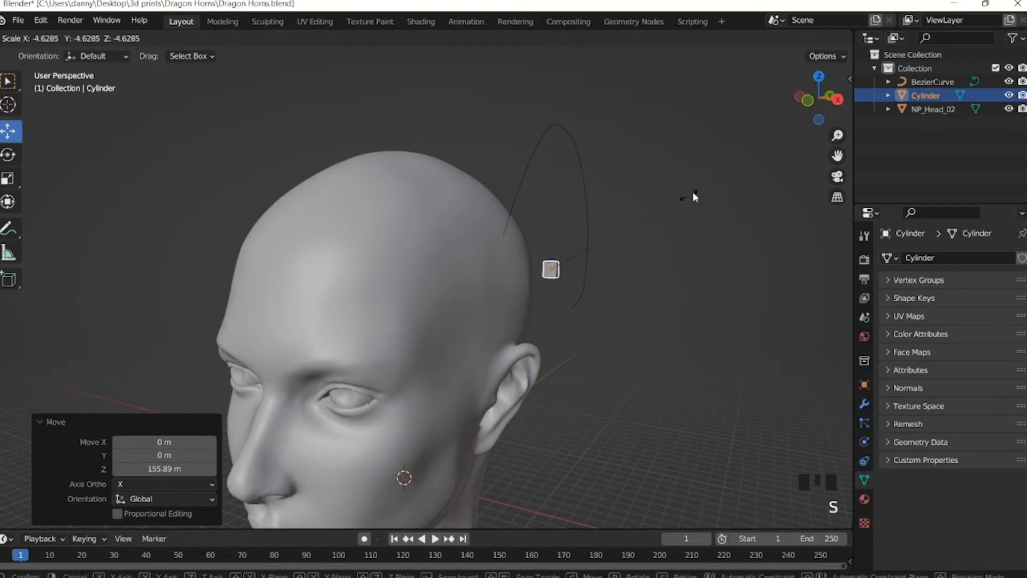
left_click(696, 191)
key("s")
left_click(582, 252)
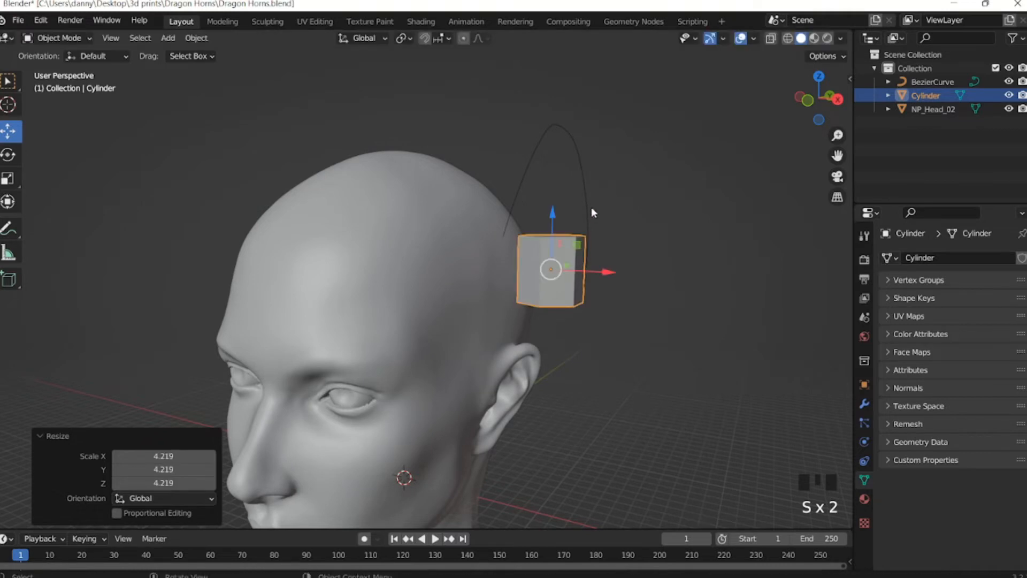
Scale the cylinder's top face up by about 1.18 in Edit Mode to flare the segment, and return to Object Mode.
middle_click_drag(592, 207, 535, 259)
scroll(539, 251, "up", 2)
key("Tab")
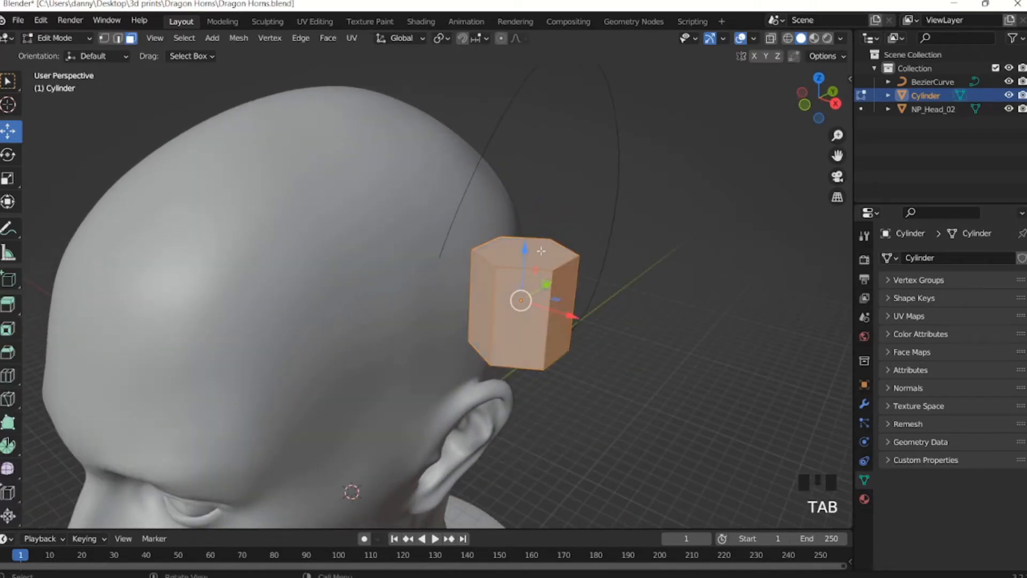
left_click(517, 259)
key("s")
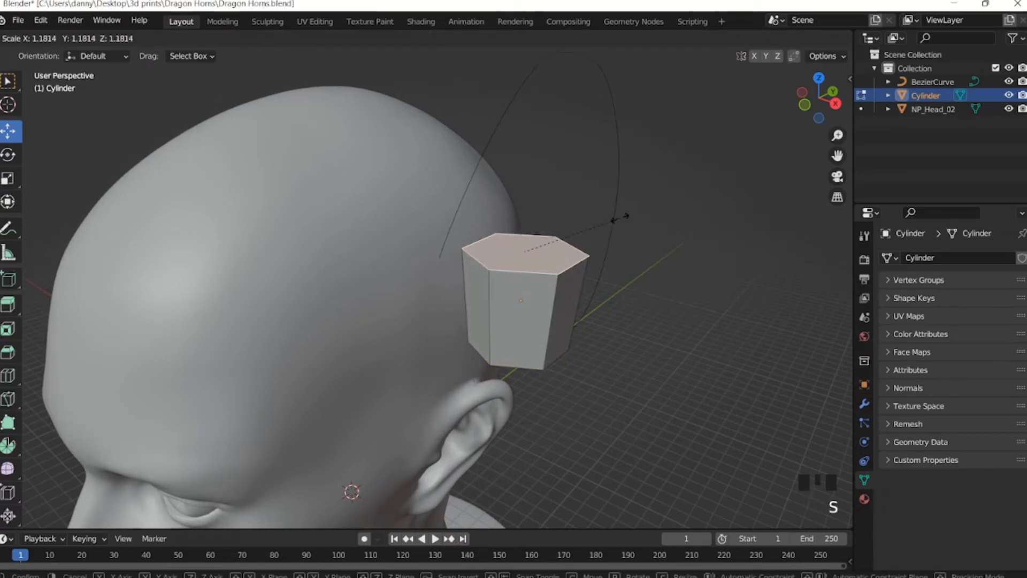
left_click(615, 221)
middle_click_drag(561, 222, 565, 251)
key("Tab")
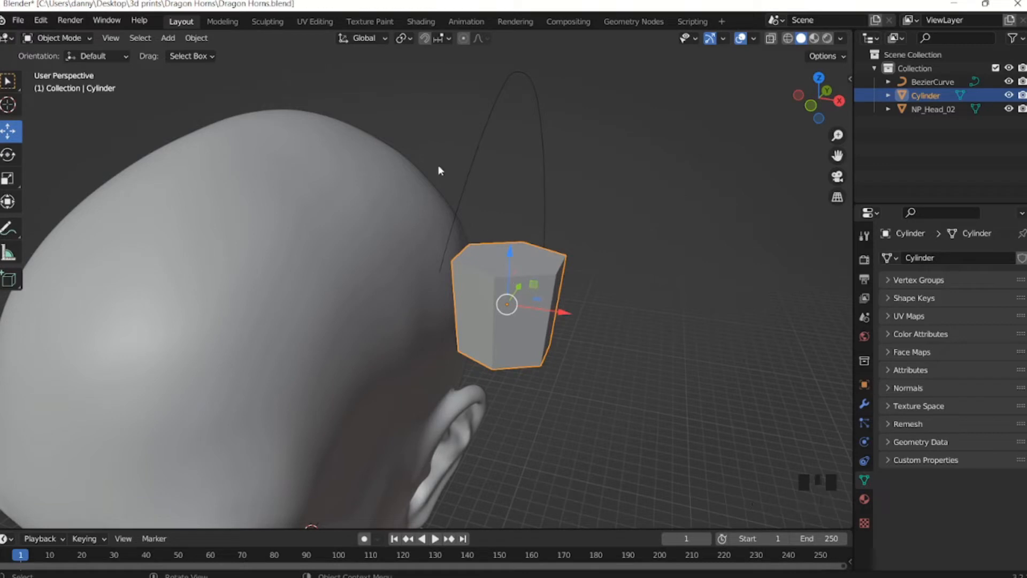
Add a Curve modifier to the flared cylinder with the horn's BezierCurve as its curve object.
middle_click_drag(573, 265, 494, 229)
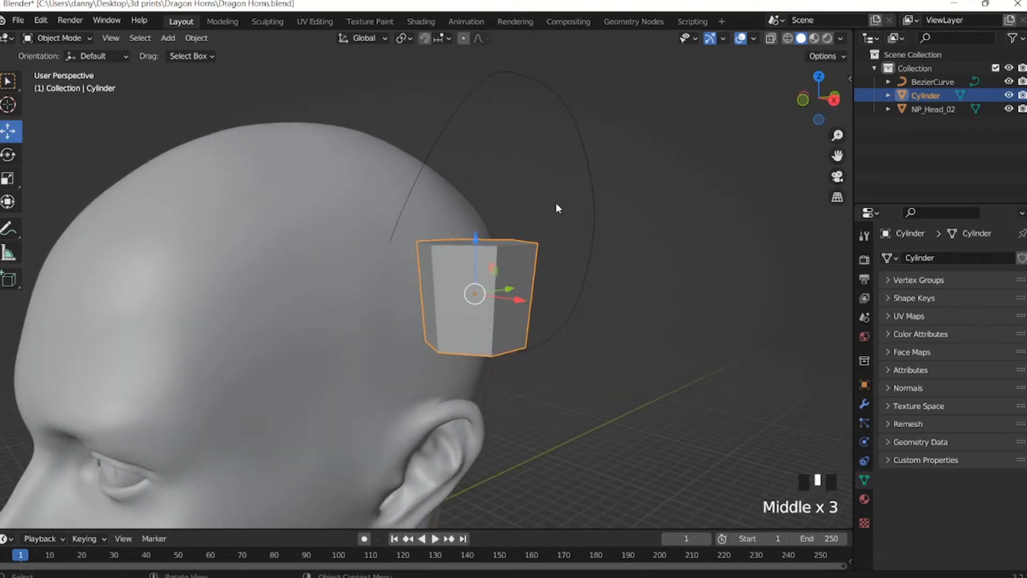
middle_click_drag(532, 201, 530, 223)
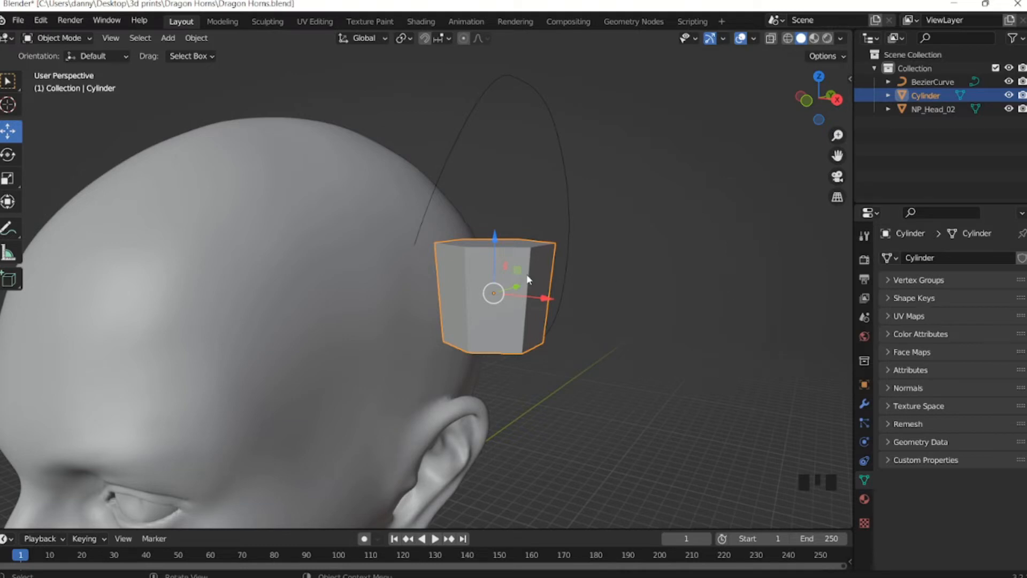
left_click(864, 403)
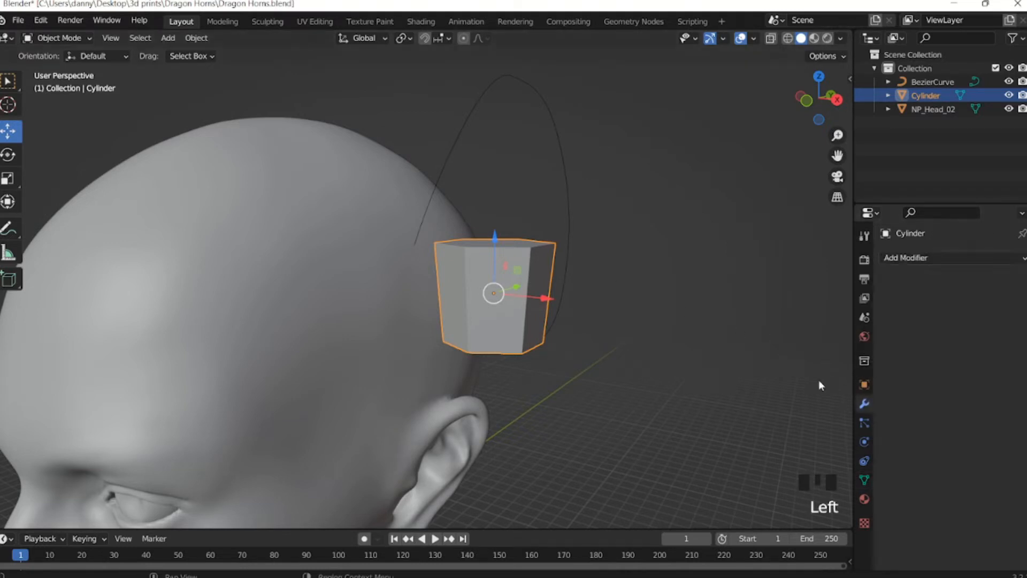
left_click(921, 257)
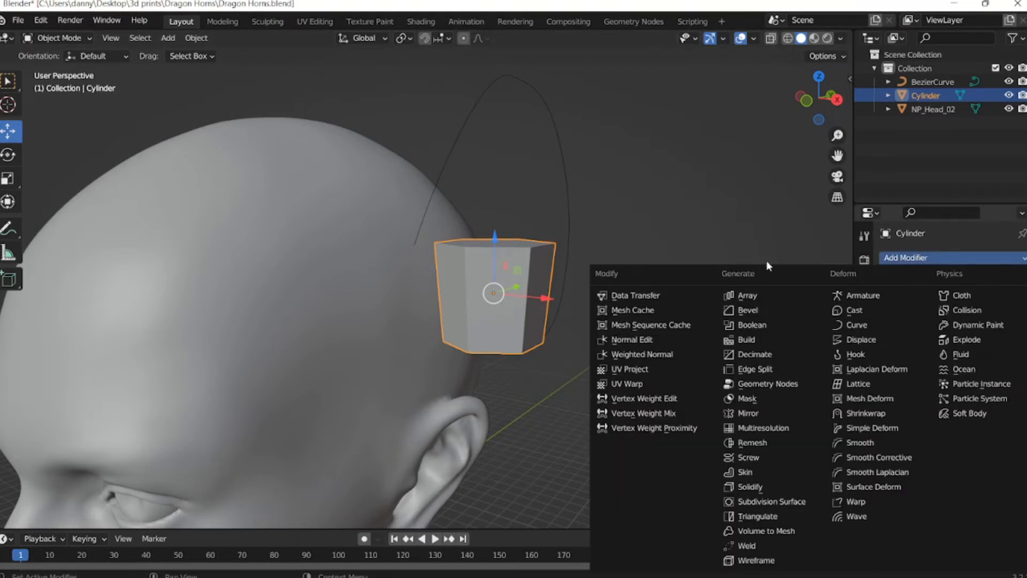
left_click(777, 262)
left_click(919, 258)
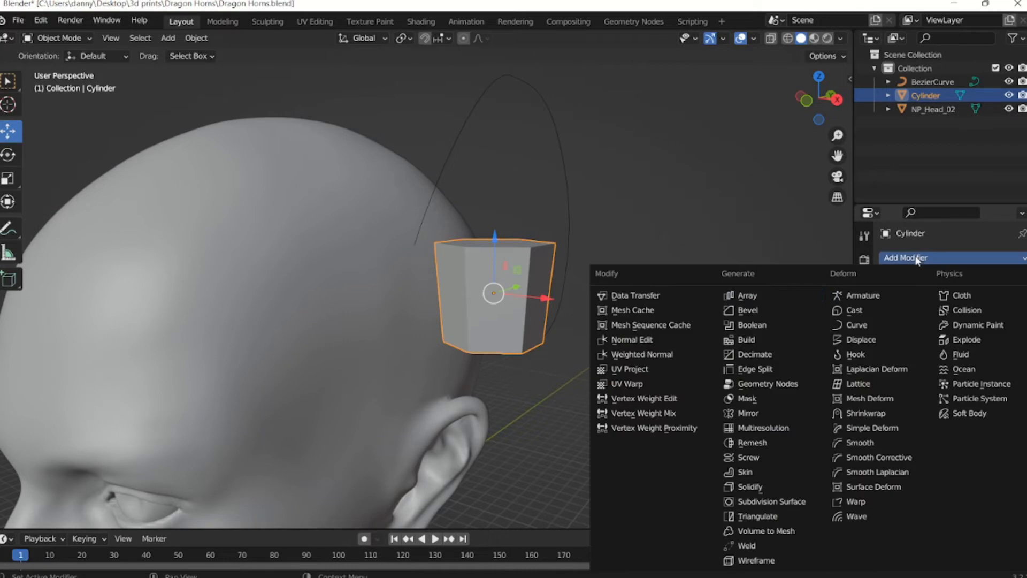
left_click(863, 328)
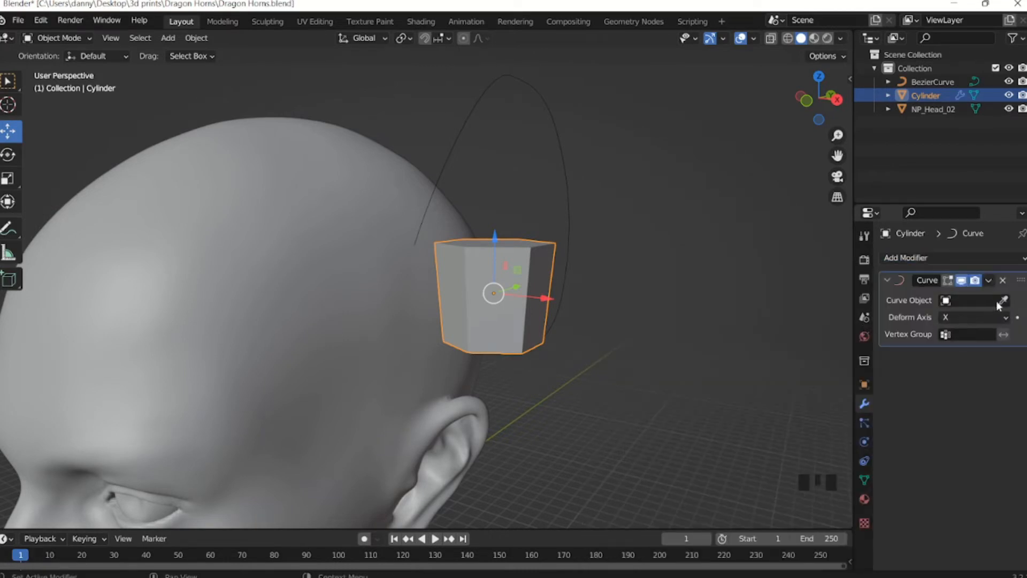
left_click(999, 303)
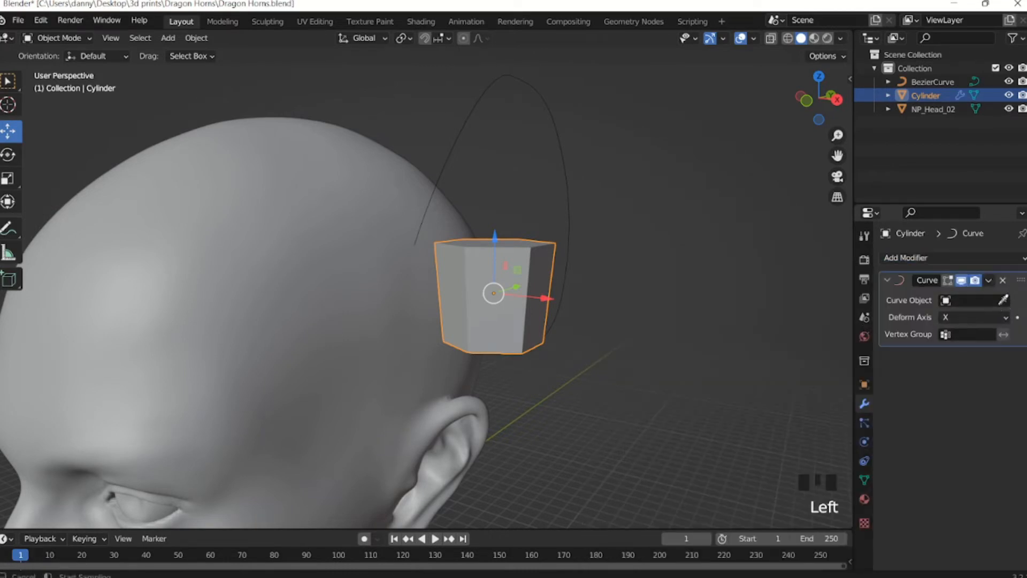
left_click(560, 122)
Set the Curve modifier's deform axis to Z.
middle_click_drag(612, 210, 499, 302)
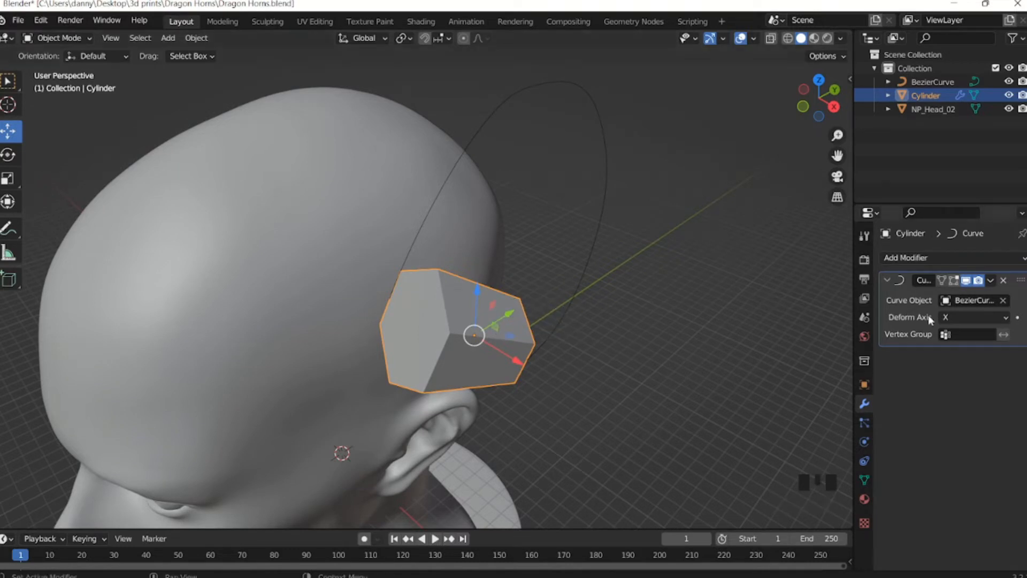
left_click(1005, 319)
left_click(956, 363)
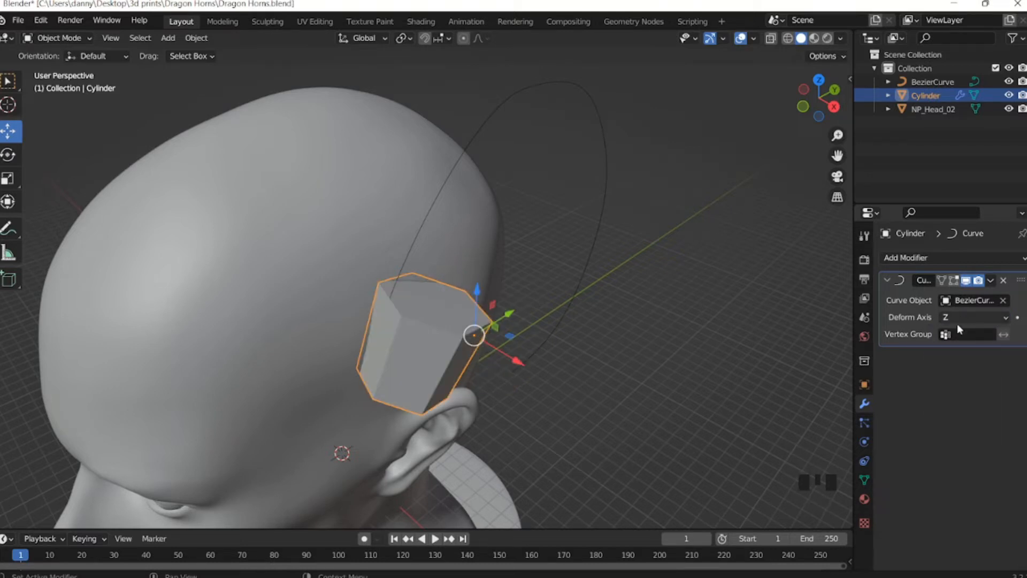
Display the transform values and compare the locations of the horn curve and the cylinder.
mouse_move(470, 272)
middle_mouse_down()
mouse_move(456, 266)
mouse_move(500, 319)
mouse_move(460, 334)
mouse_move(376, 289)
mouse_move(471, 264)
middle_mouse_up()
middle_click_drag(508, 200, 499, 164)
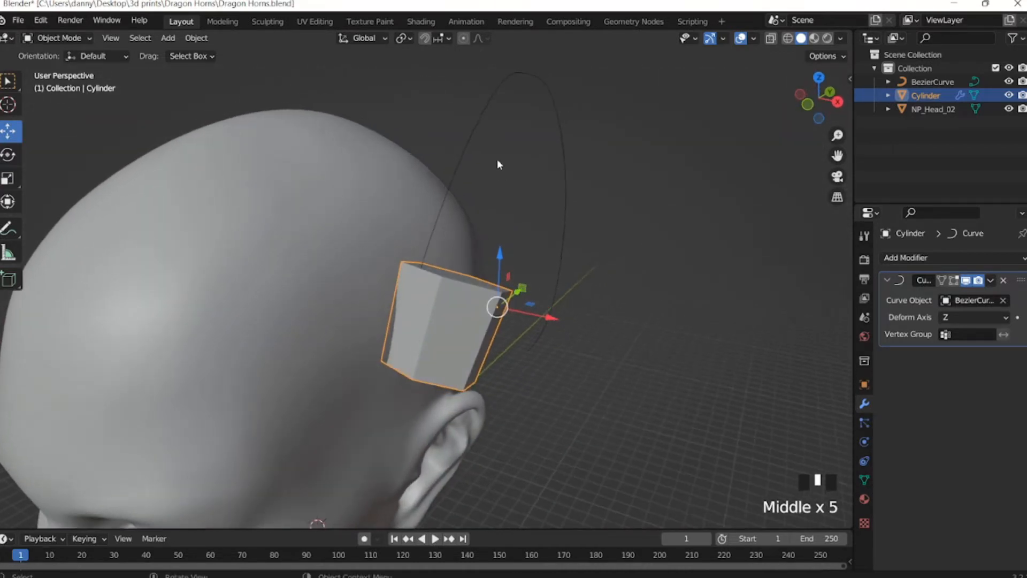
left_click(480, 117)
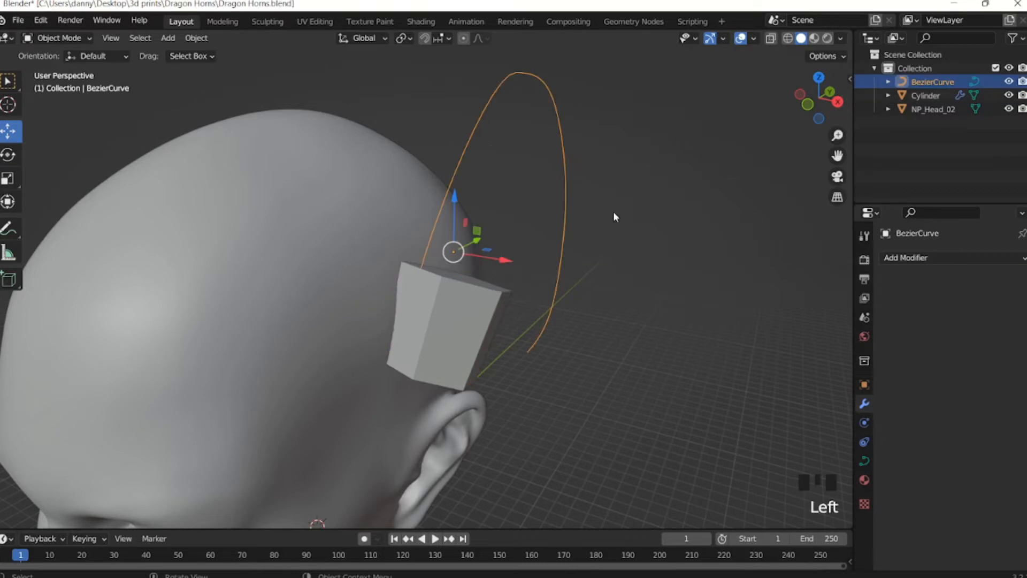
left_click(485, 266)
left_click(475, 137)
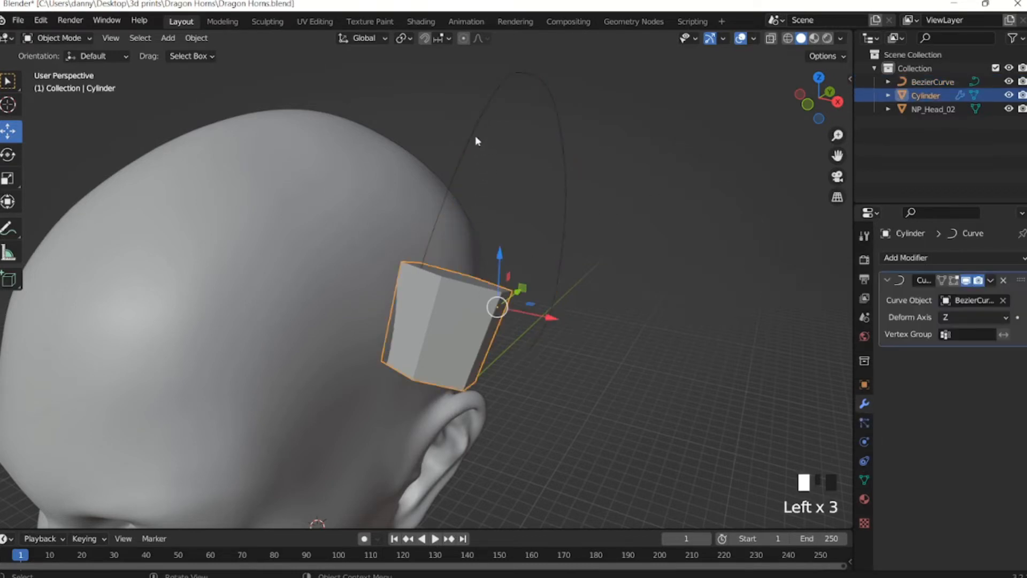
key("n")
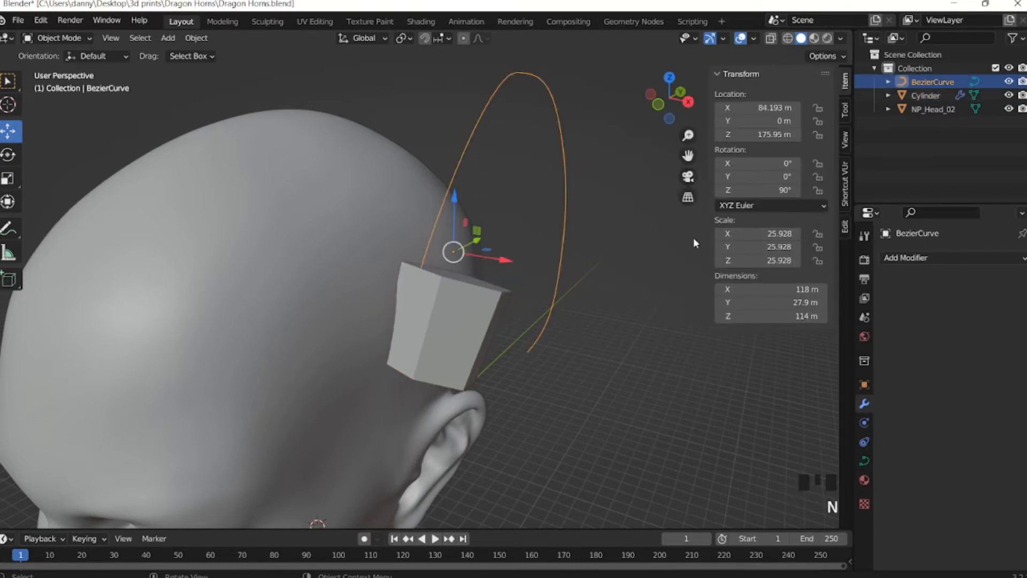
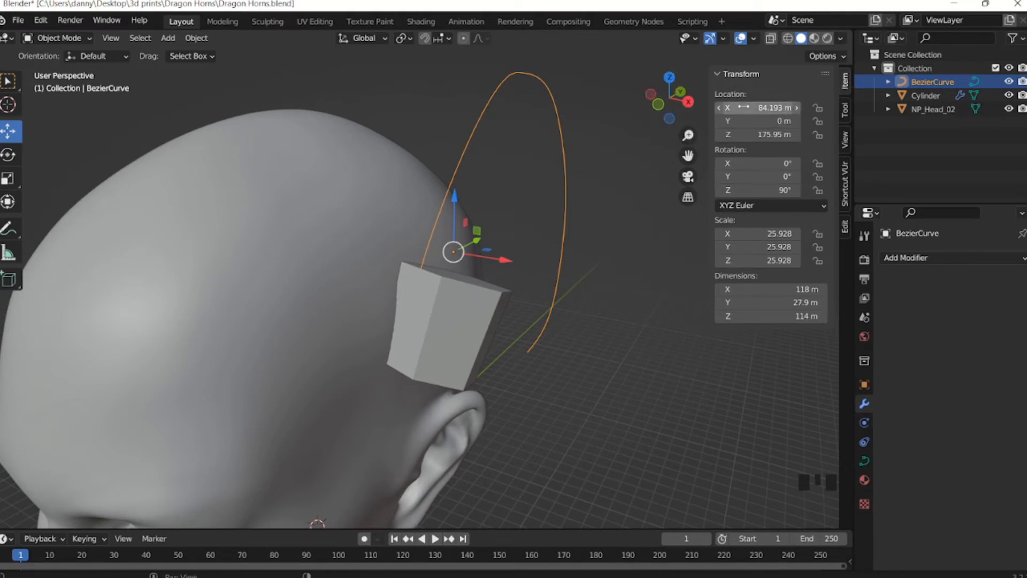
left_click(462, 163)
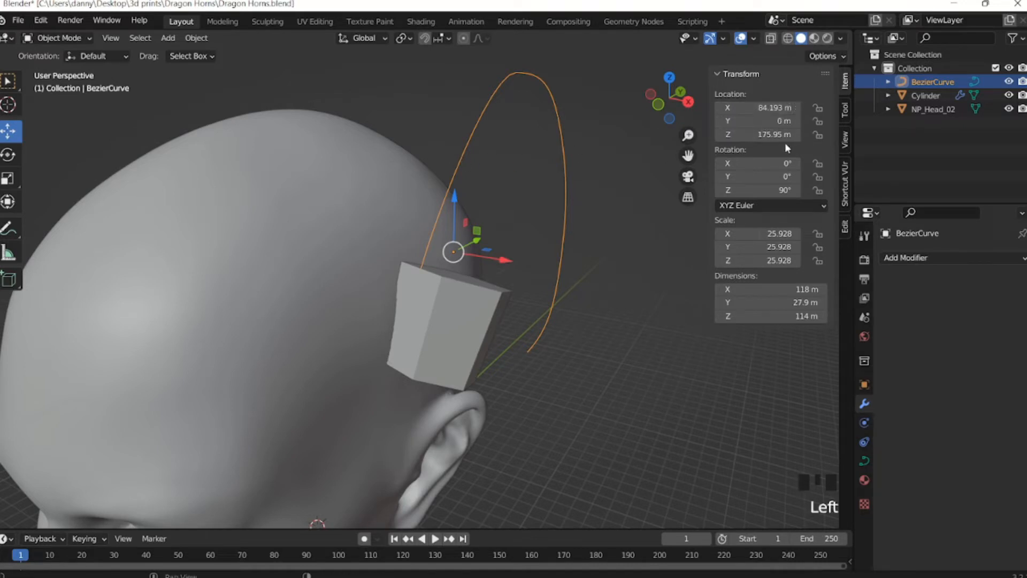
left_click(472, 321)
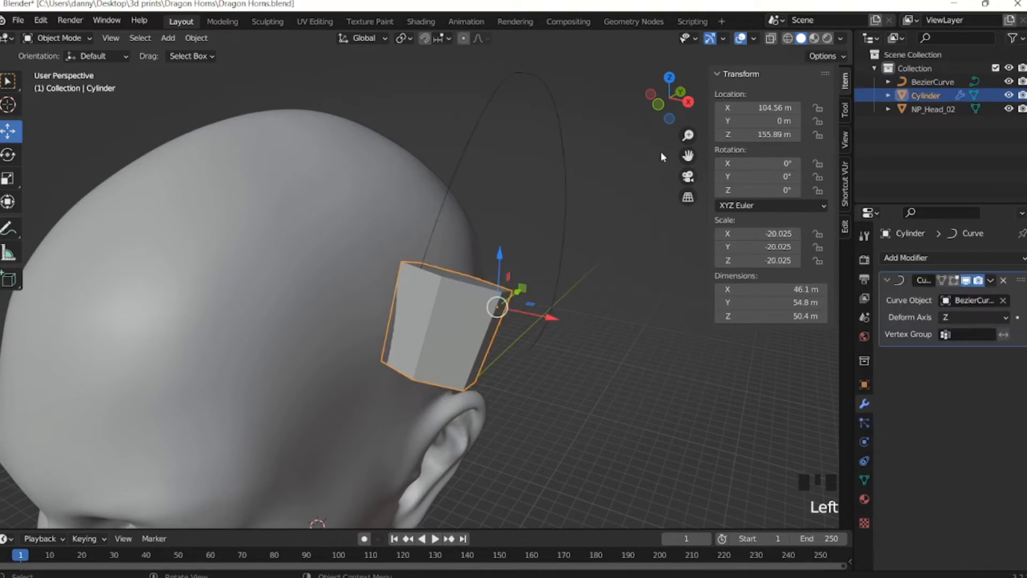
Copy the horn curve's X location to the cylinder, setting it to 84.1925 m.
left_click(464, 156)
left_click(776, 108)
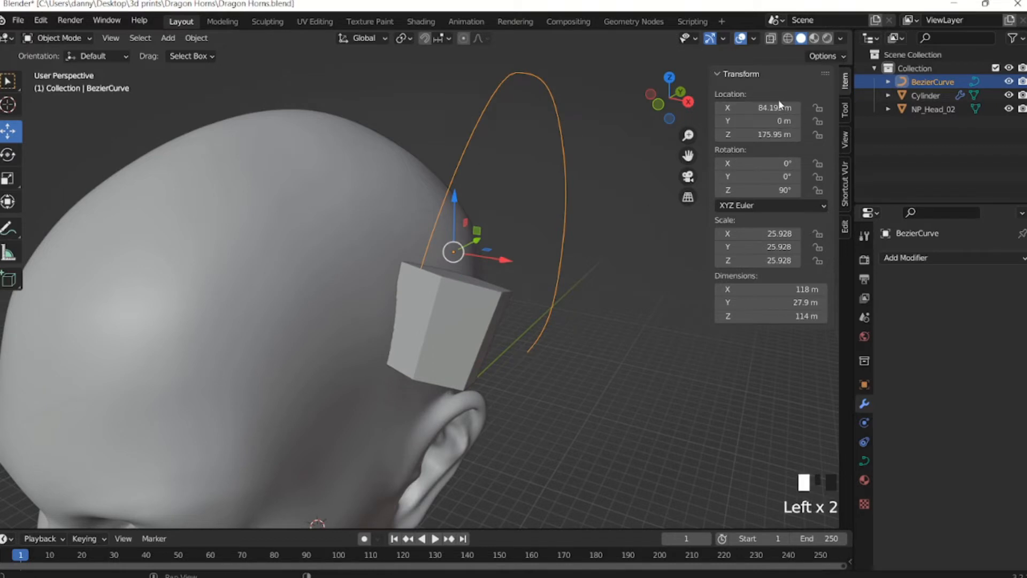
left_click(770, 108)
key("ctrl+c")
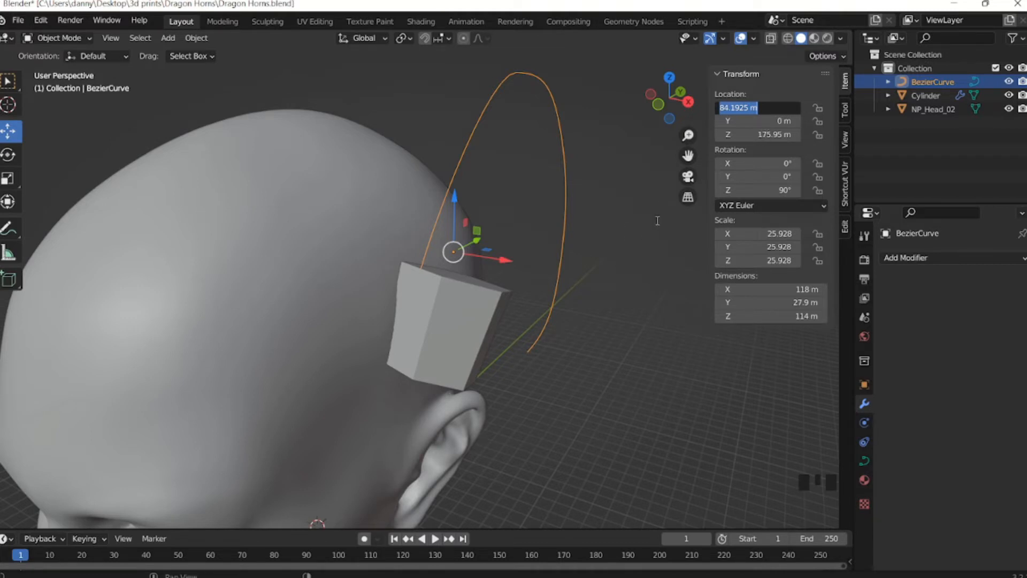
left_click(626, 242)
left_click(441, 335)
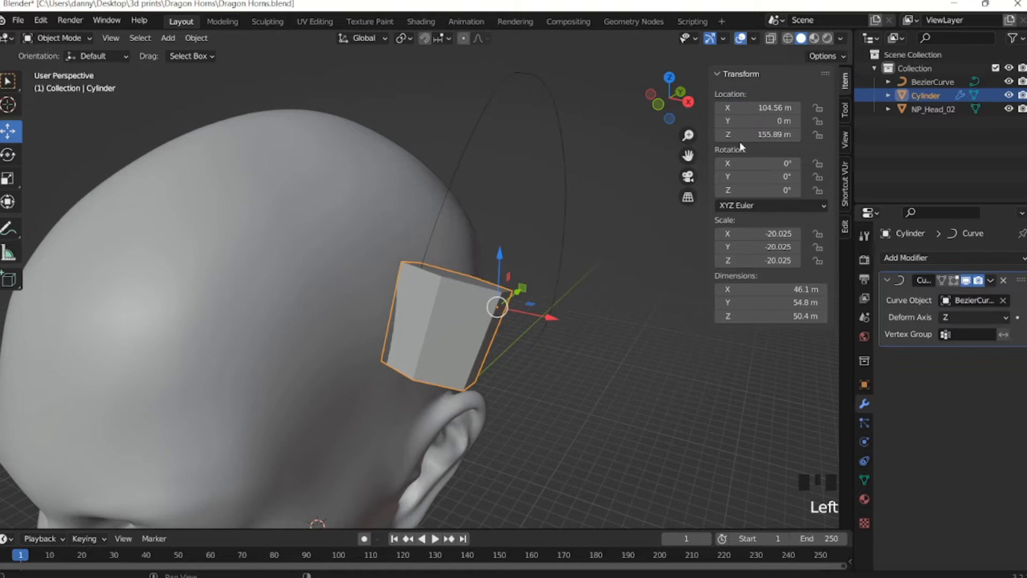
double_click(759, 108)
key("ctrl+v")
key("Return")
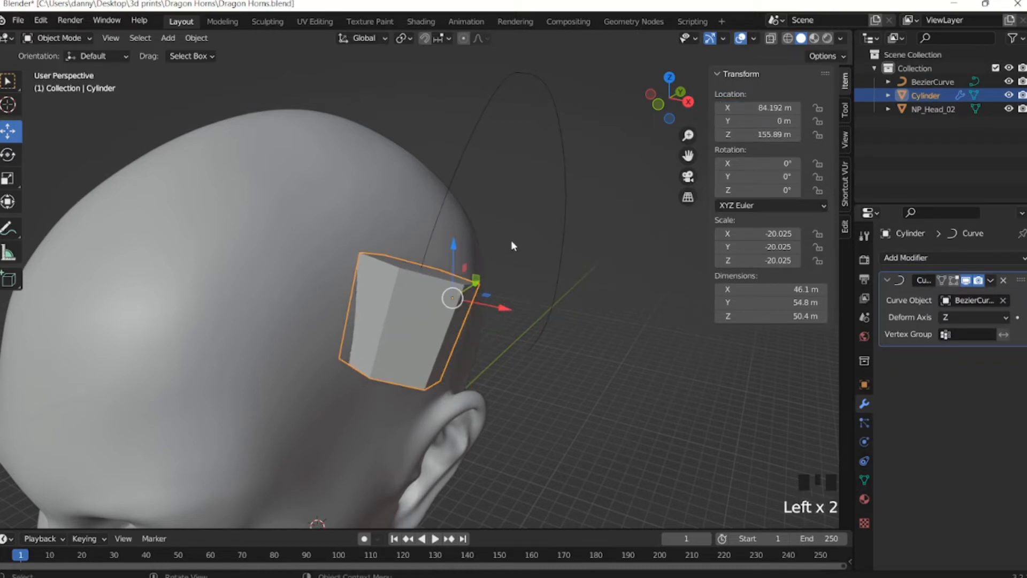
Copy the horn curve's Z location to the cylinder, setting it to 175.95 m.
left_click(455, 159)
left_click(774, 135)
key("ctrl+c")
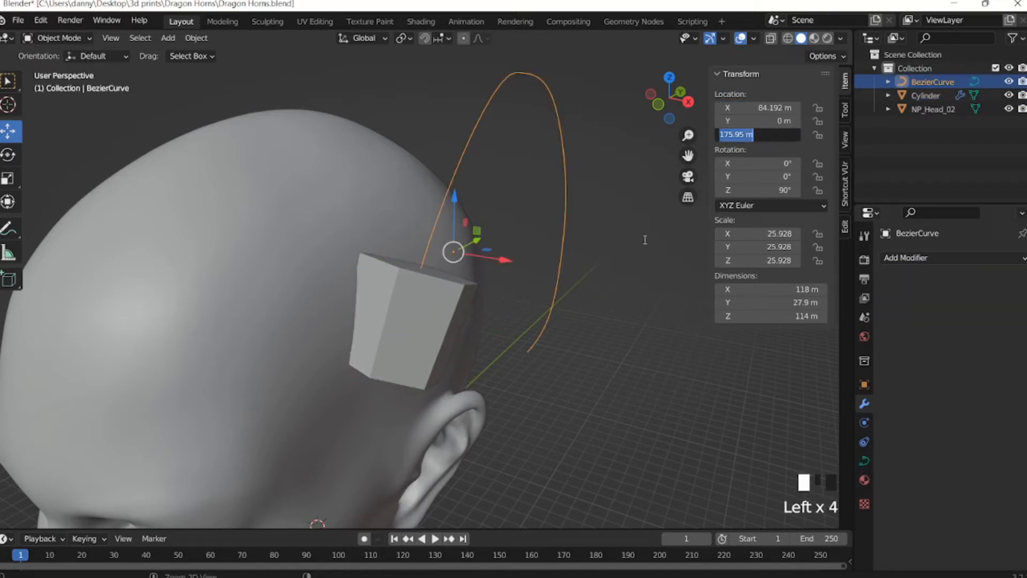
left_click(441, 299)
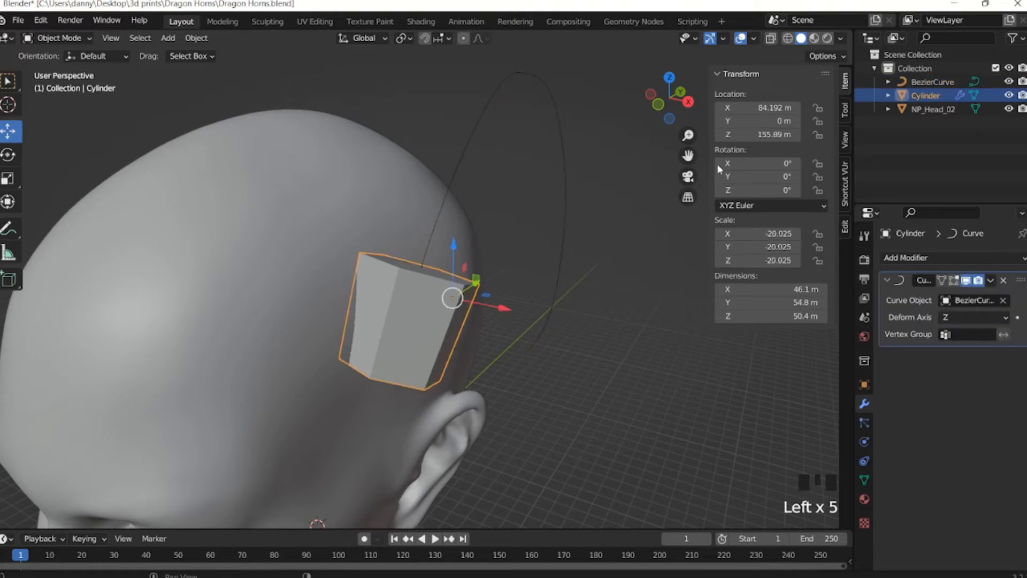
left_click(777, 133)
key("ctrl+v")
key("Return")
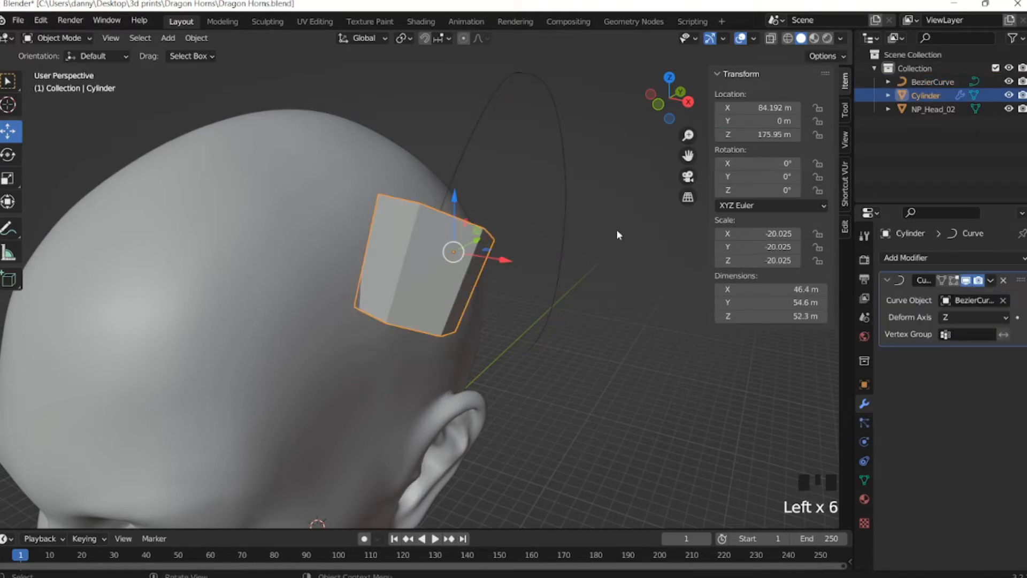
Try moving the cylinder along Z to test how it follows the horn curve.
middle_click_drag(607, 233, 416, 231)
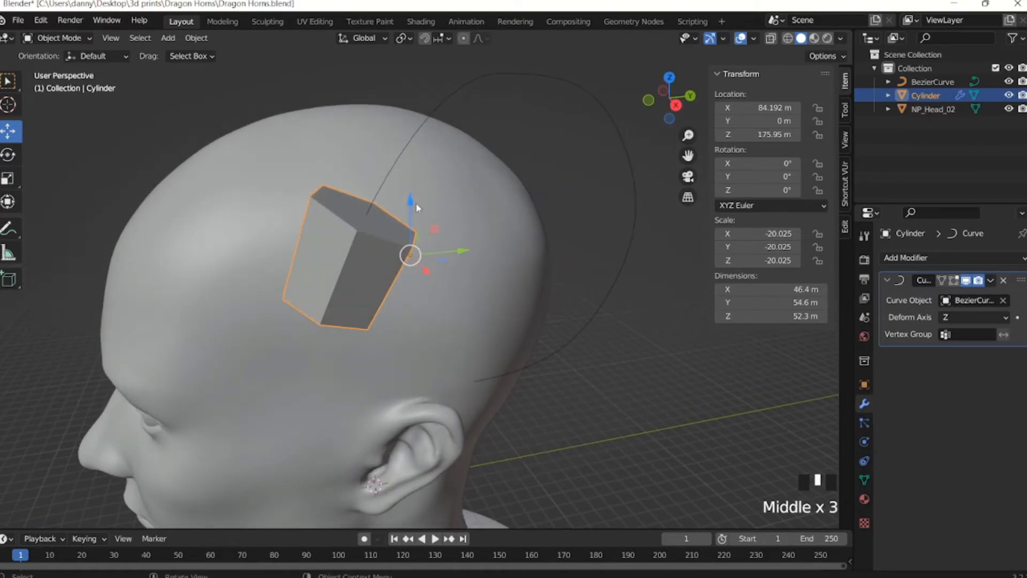
left_click_drag(415, 204, 585, 409)
right_click(586, 410)
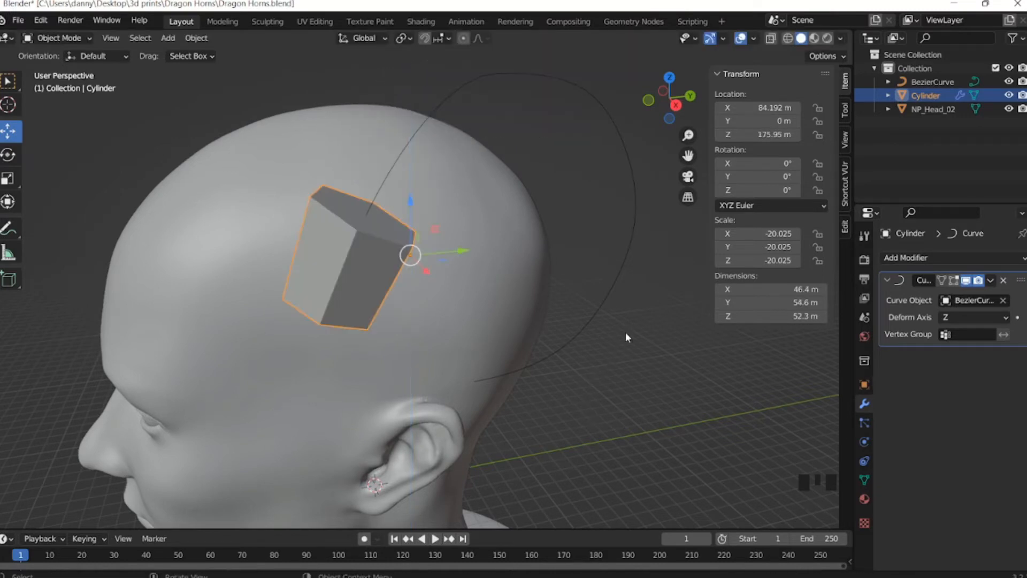
Add an Array modifier to the cylinder horn segment.
middle_click_drag(370, 290, 621, 310)
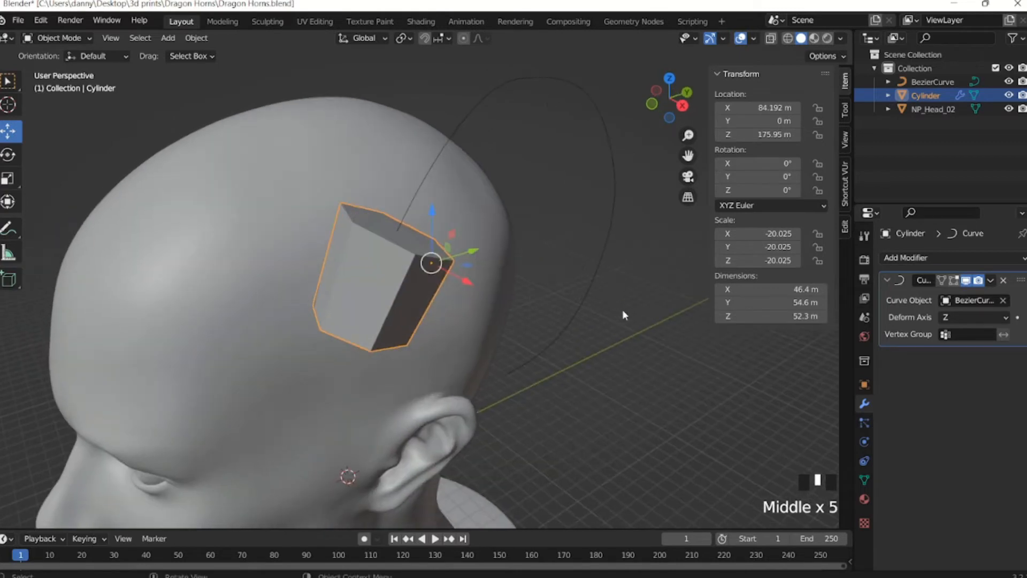
left_click(622, 309)
left_click(934, 255)
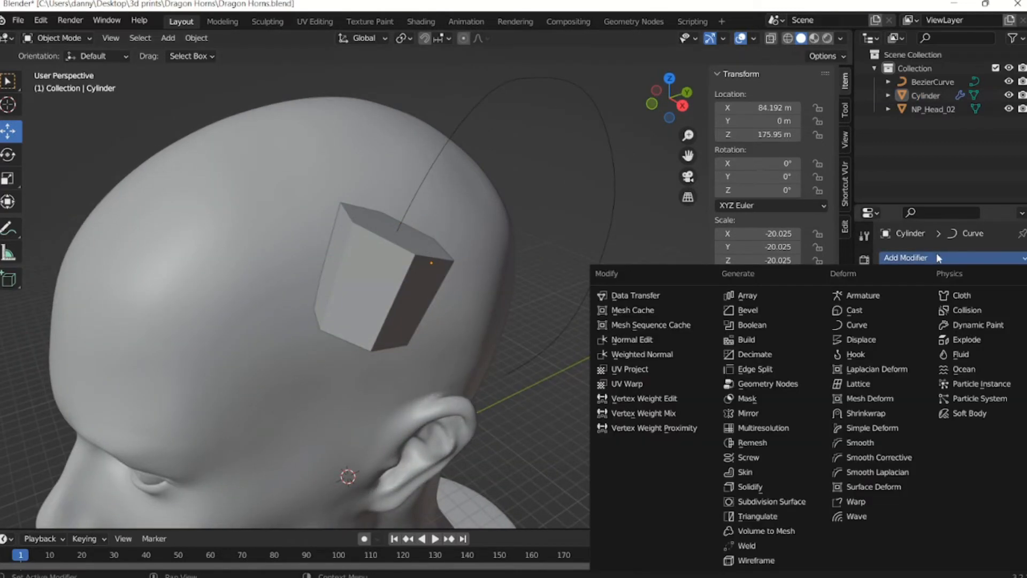
left_click(764, 295)
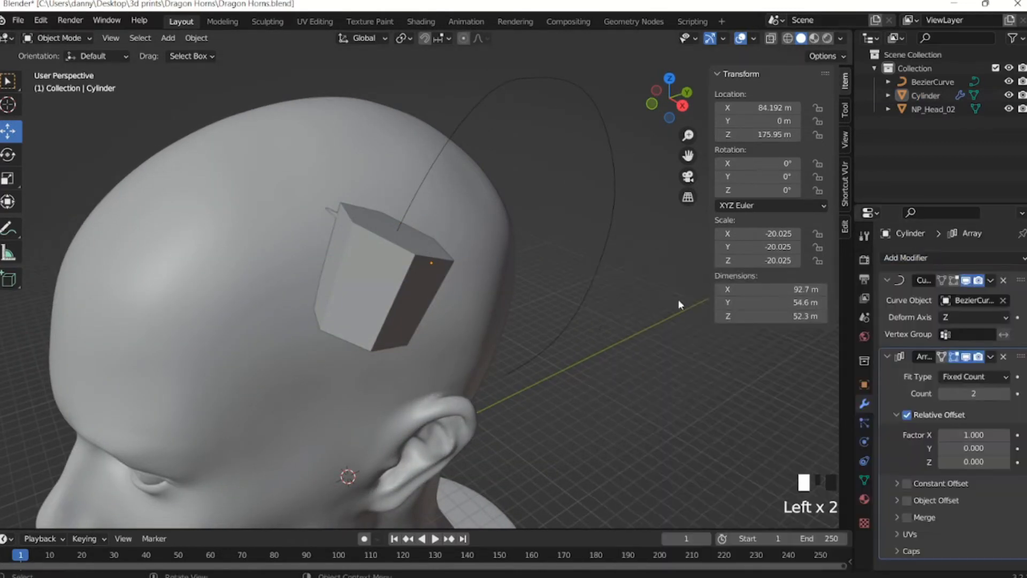
Set the array's relative offset factors to 0 on X and 1 on Z.
middle_click_drag(451, 290, 508, 306)
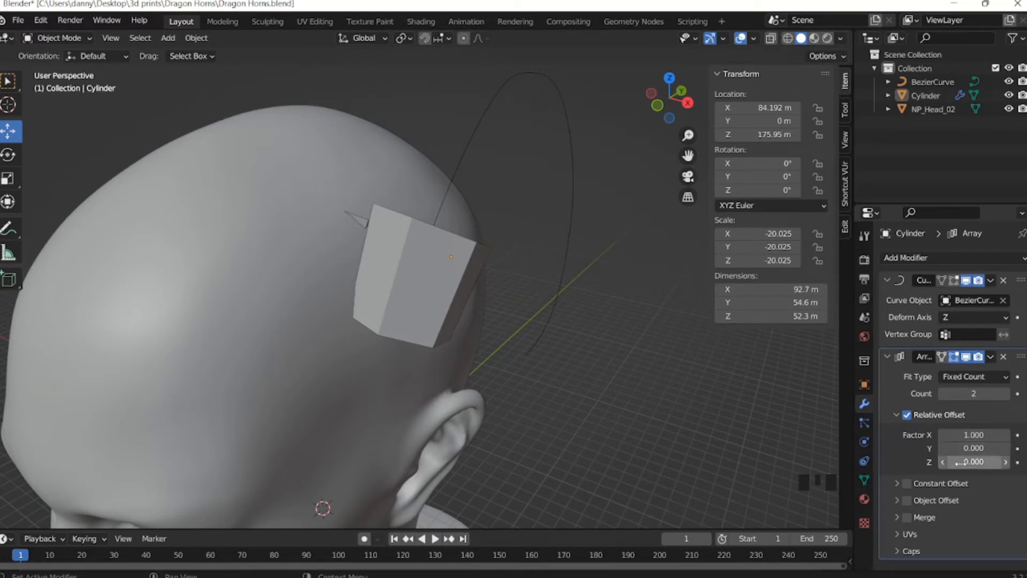
left_click(967, 434)
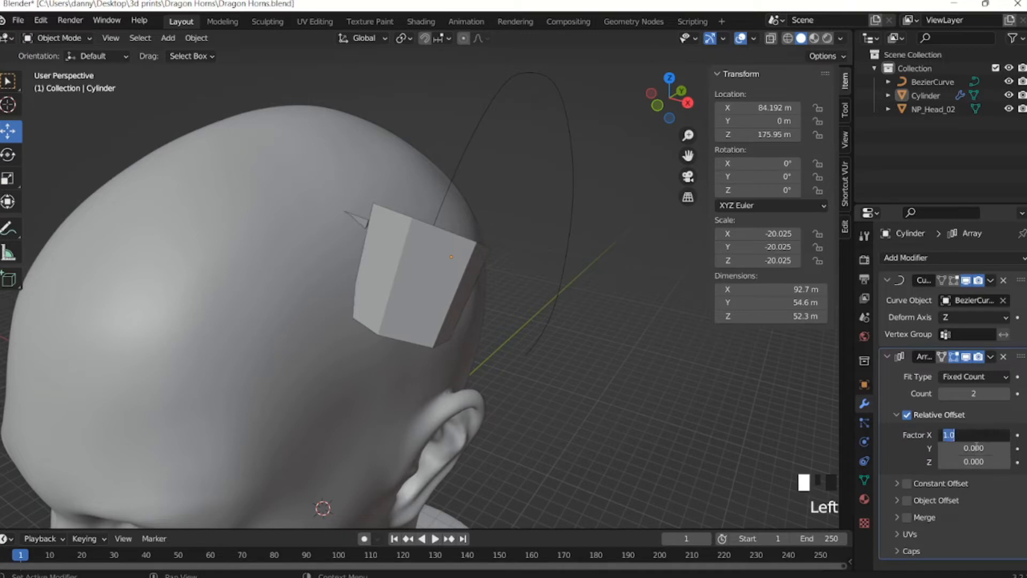
left_click(973, 465)
left_click(973, 465)
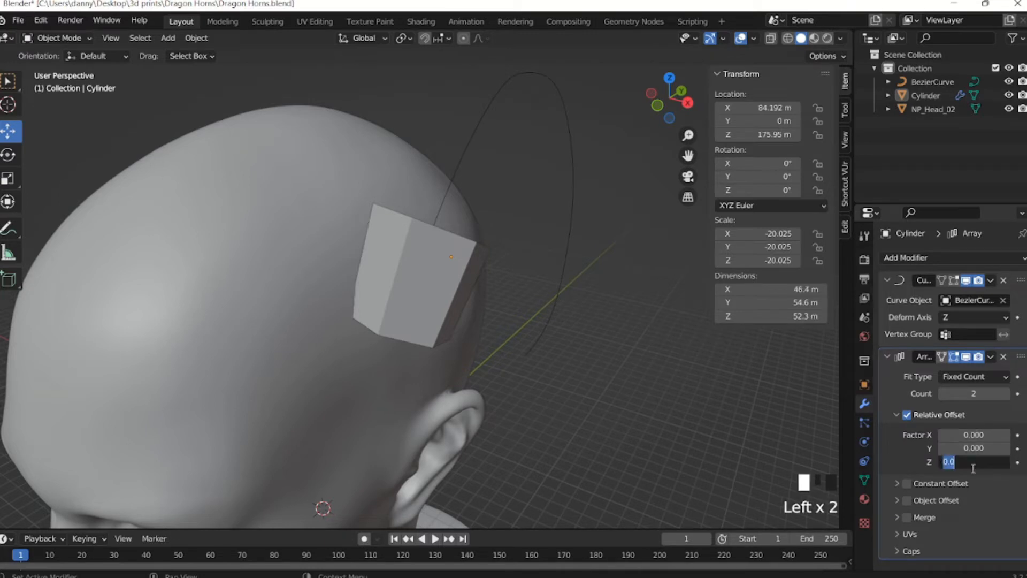
type("1")
left_click(977, 470)
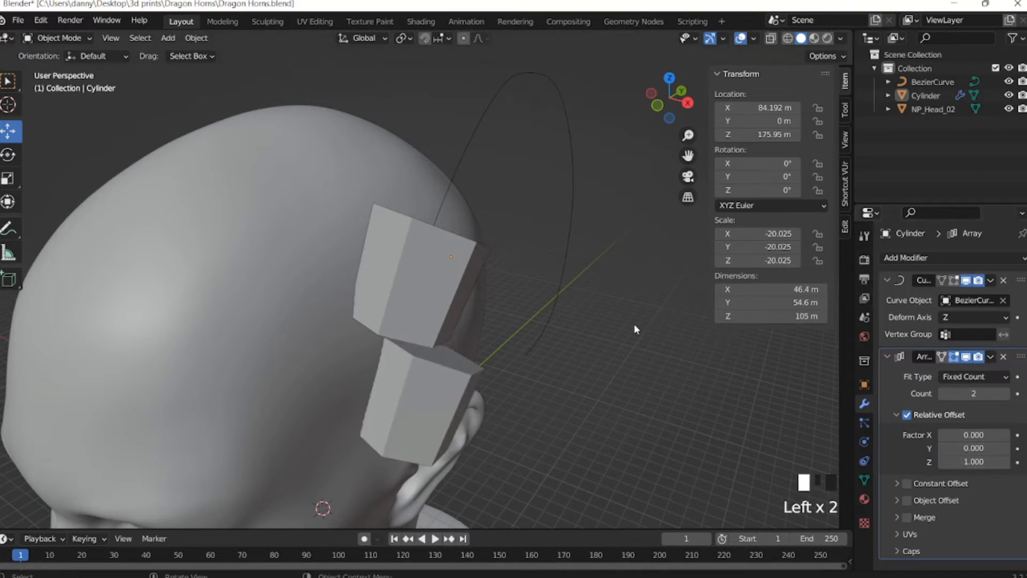
Move the Array modifier above the Curve modifier in the cylinder's modifier stack.
middle_click_drag(619, 350, 569, 323)
middle_click(570, 323)
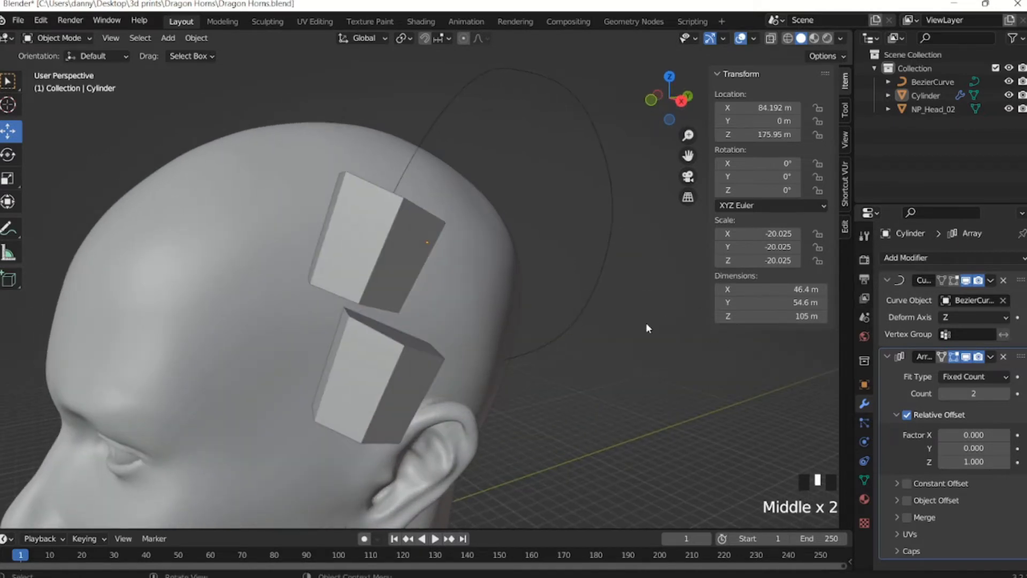
middle_click_drag(647, 322, 559, 309)
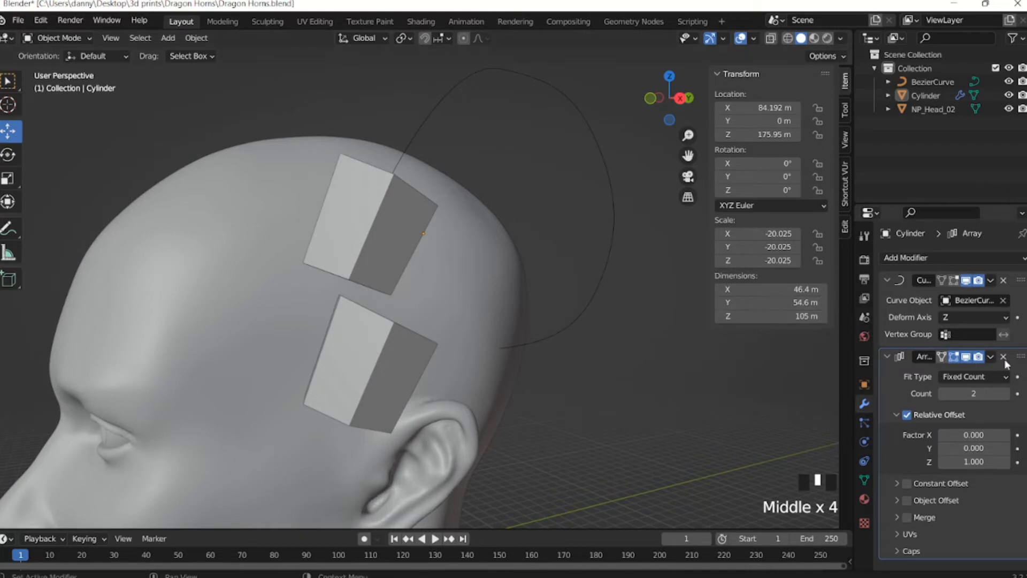
middle_click_drag(696, 334, 629, 335)
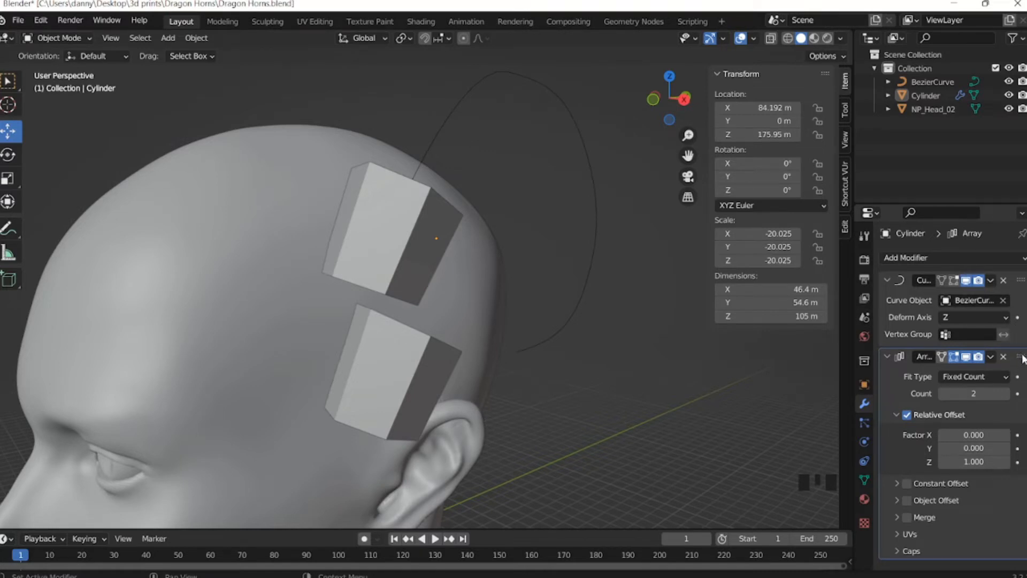
left_click_drag(1023, 359, 1017, 273)
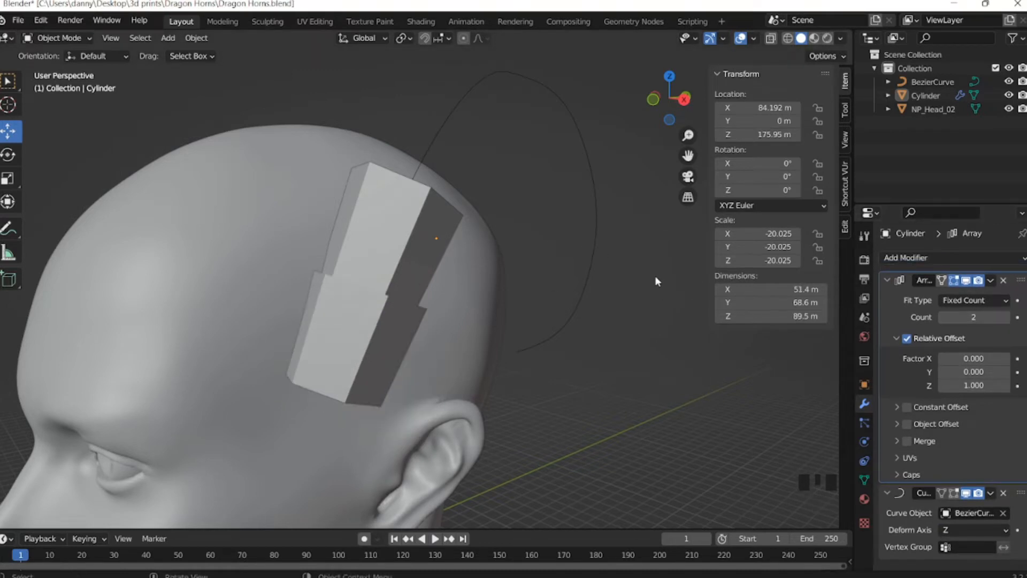
Set the array's relative offset Z factor to -1 so the segments run up the horn curve.
middle_click_drag(657, 281, 529, 321)
middle_click_drag(460, 320, 479, 313)
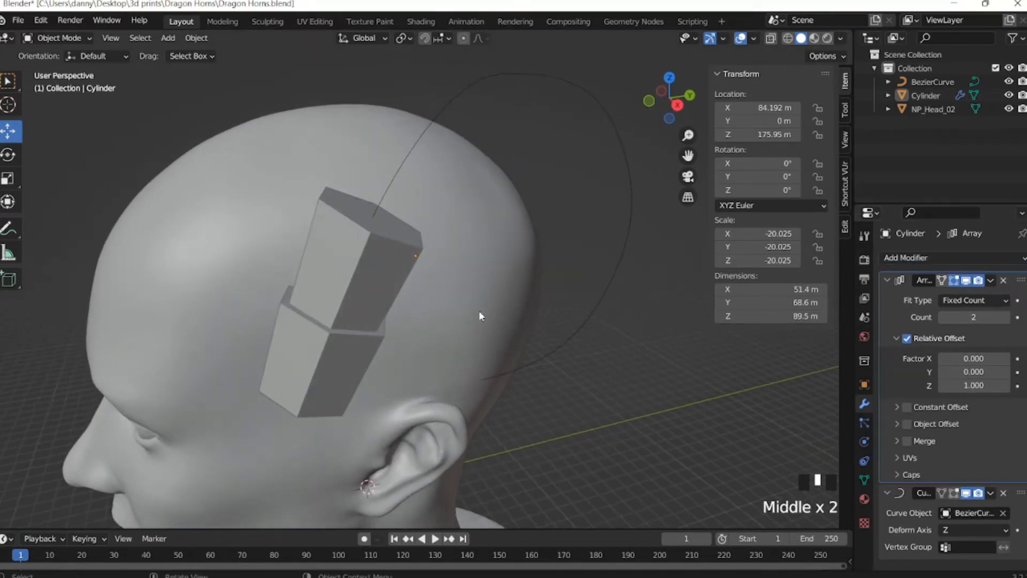
middle_click_drag(618, 316, 632, 315)
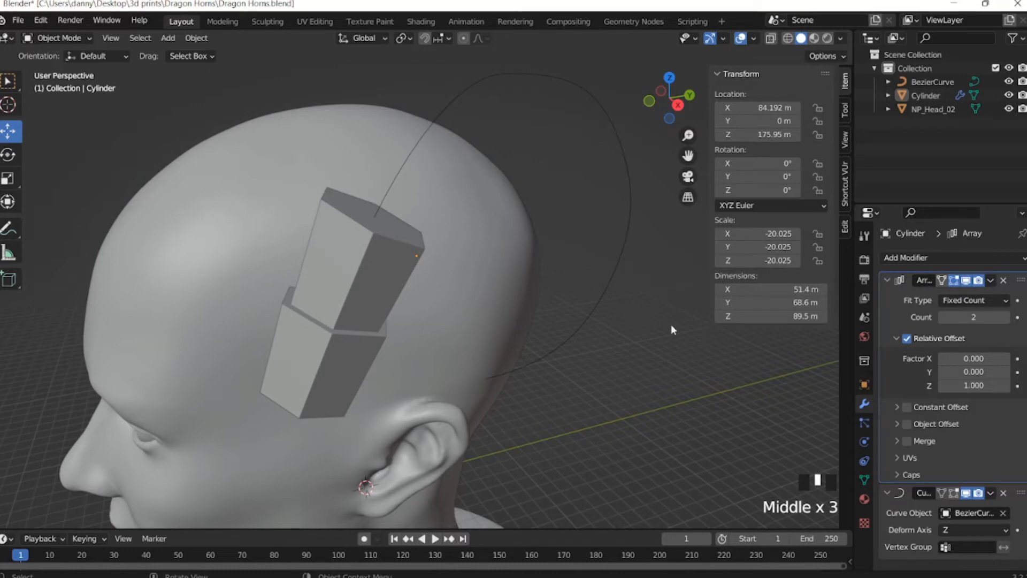
left_click(963, 382)
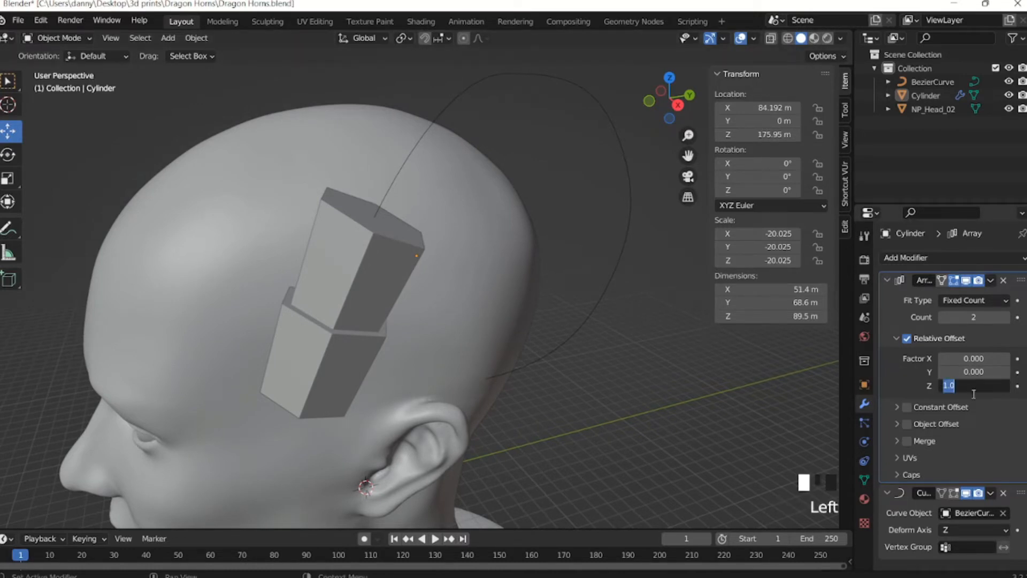
type("-1")
key("Return")
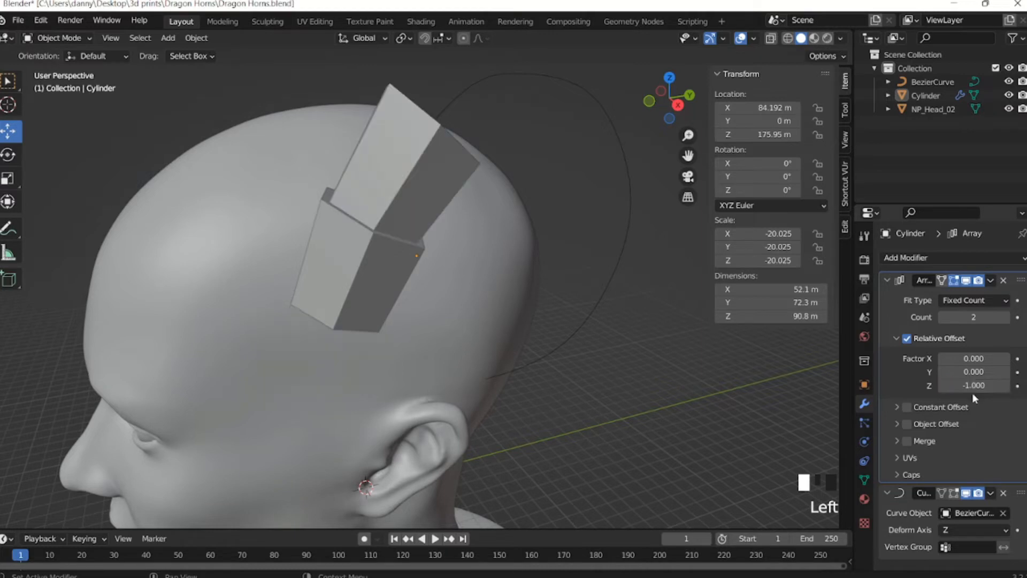
Increase the array count to 8 segments along the horn curve.
middle_click_drag(516, 246, 554, 222)
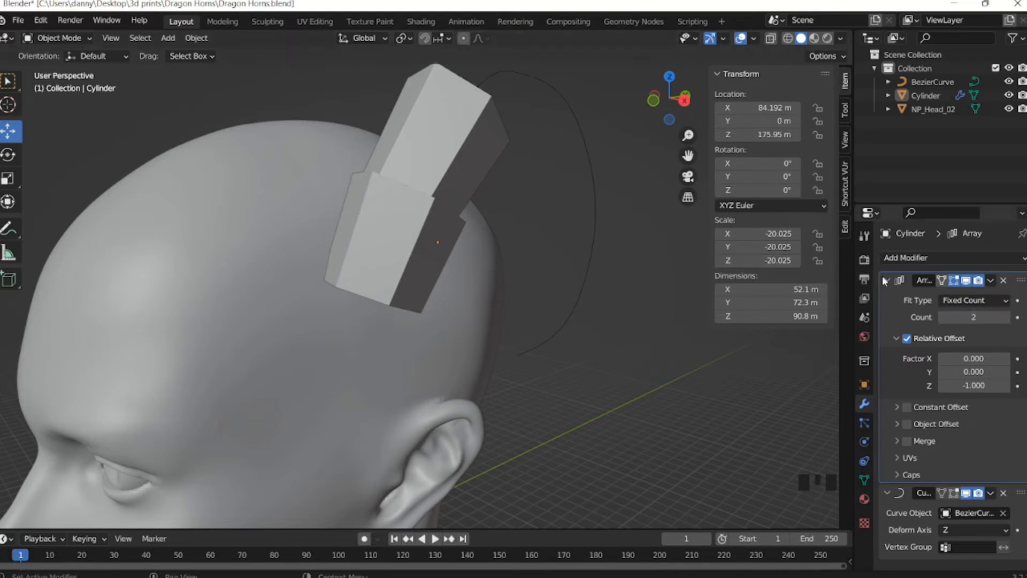
left_click(1006, 317)
left_click(1006, 317)
left_click(1005, 318)
left_click(1006, 317)
left_click(1006, 317)
left_click(1005, 317)
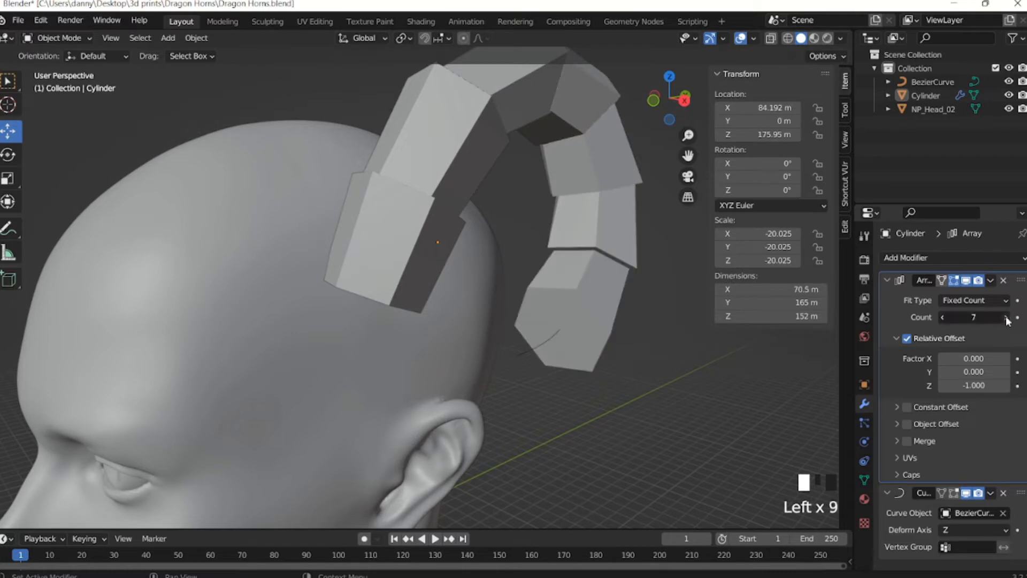
left_click(1006, 318)
middle_click_drag(556, 311, 616, 323)
scroll(605, 309, "down", 2)
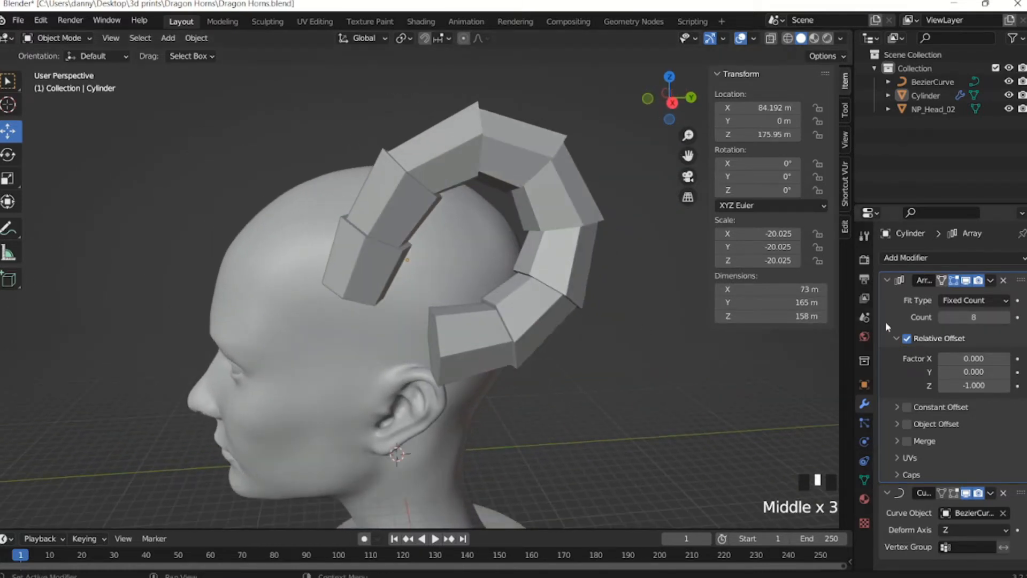
Try lowering the array count to 5 and raise it back to 8.
left_click(944, 318)
left_click(944, 318)
left_click(944, 318)
left_click(943, 318)
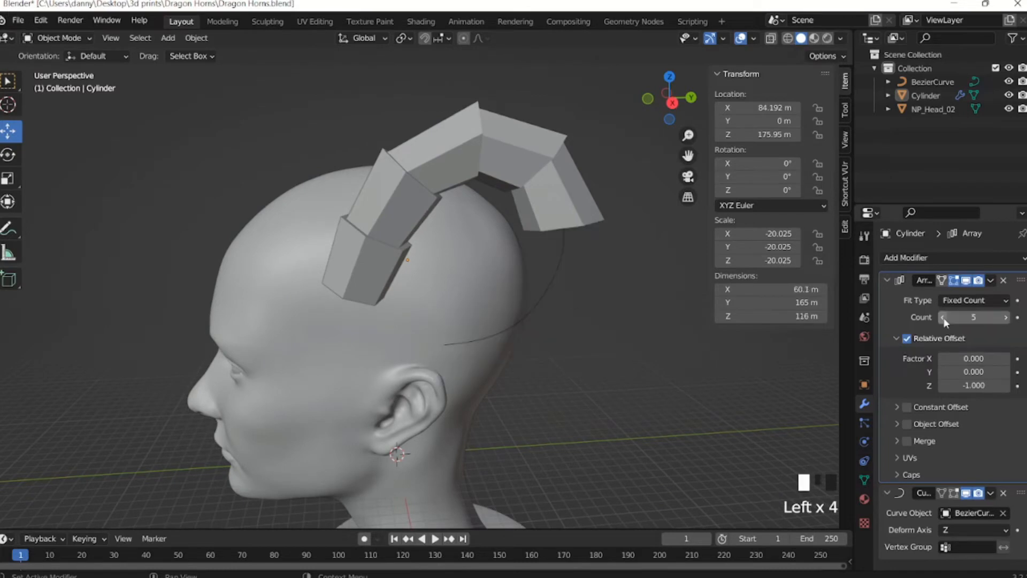
left_click(1006, 317)
left_click(1006, 317)
left_click(1006, 318)
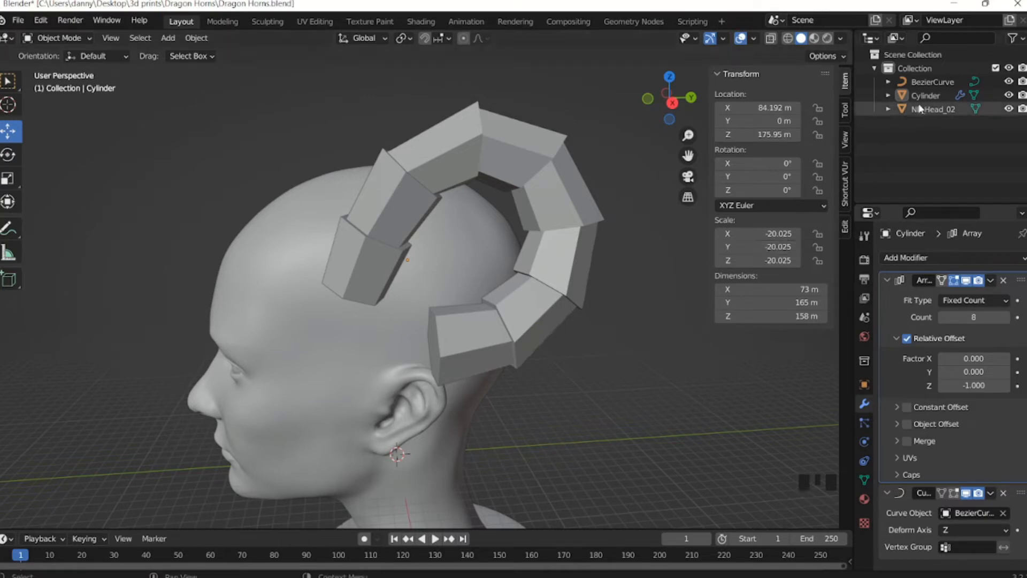
Edit the Bezier horn curve and shrink the radius at its tip control point to about 0.016.
left_click(909, 83)
key("Tab")
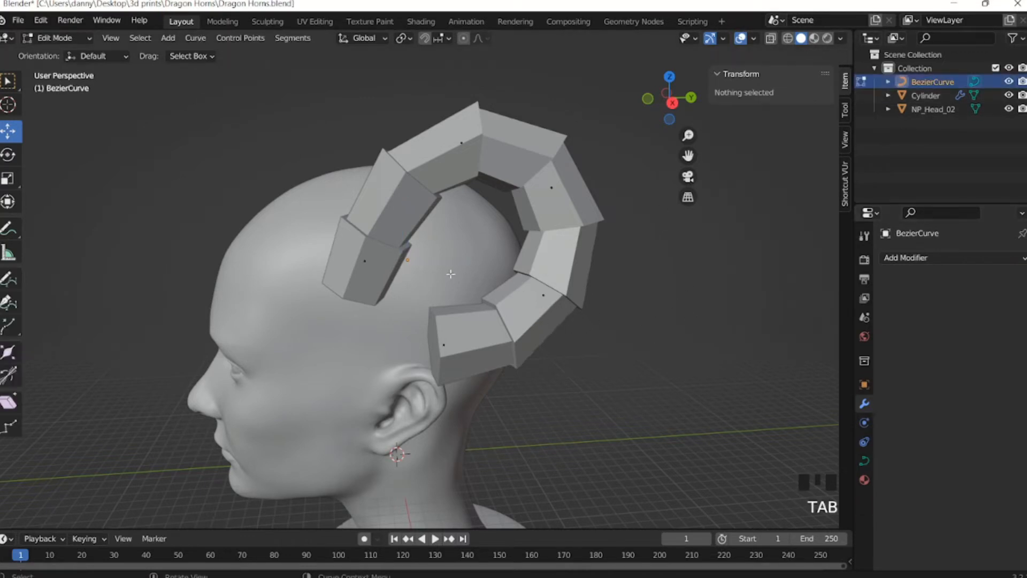
middle_click_drag(451, 275, 542, 154)
middle_click_drag(531, 260, 478, 325)
left_click(478, 325)
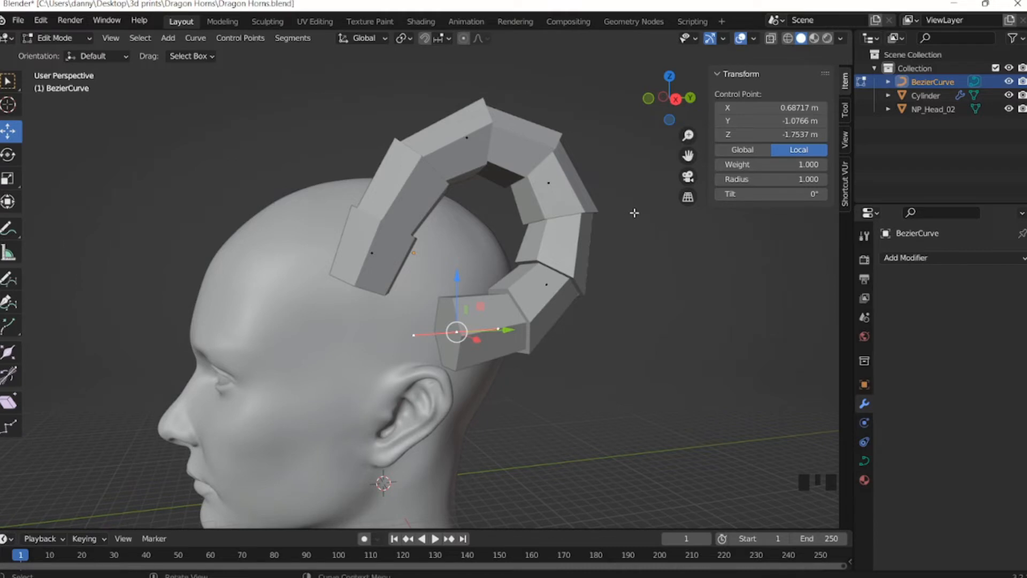
key("alt+s")
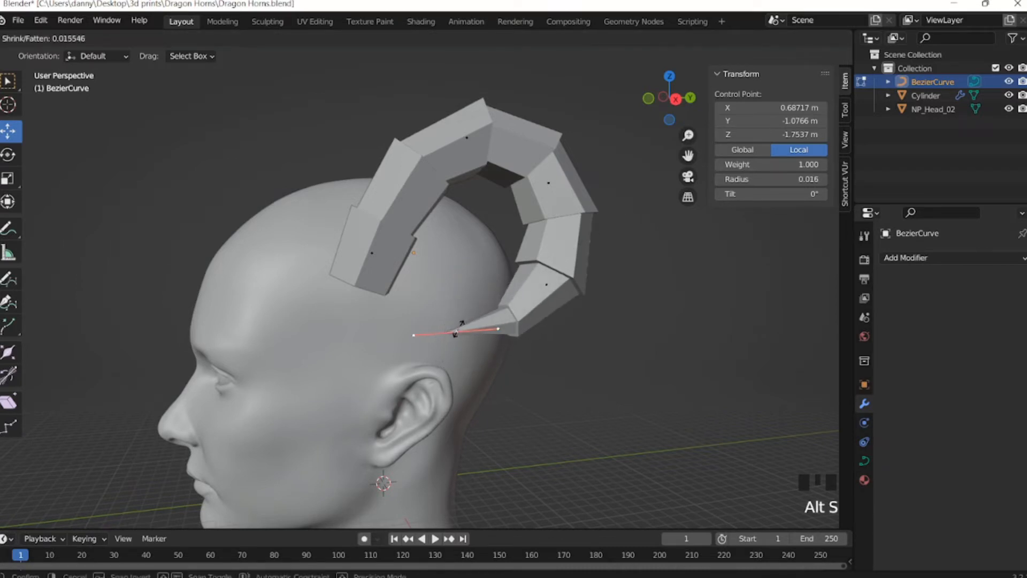
left_click(458, 327)
Shrink the radius of the control point next to the horn's tip to about 0.82.
left_click(547, 284)
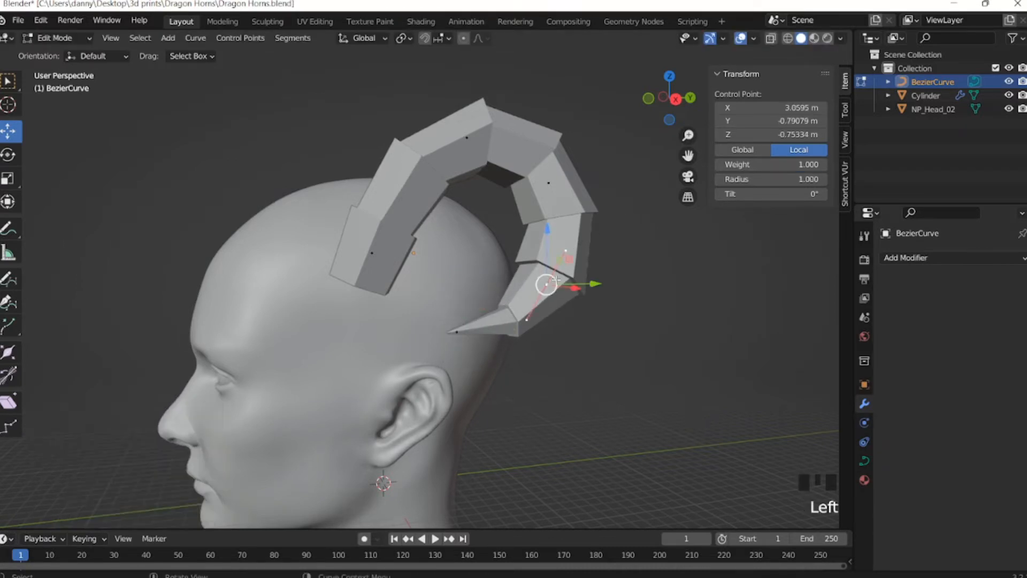
middle_click_drag(547, 284, 582, 239)
key("alt+s")
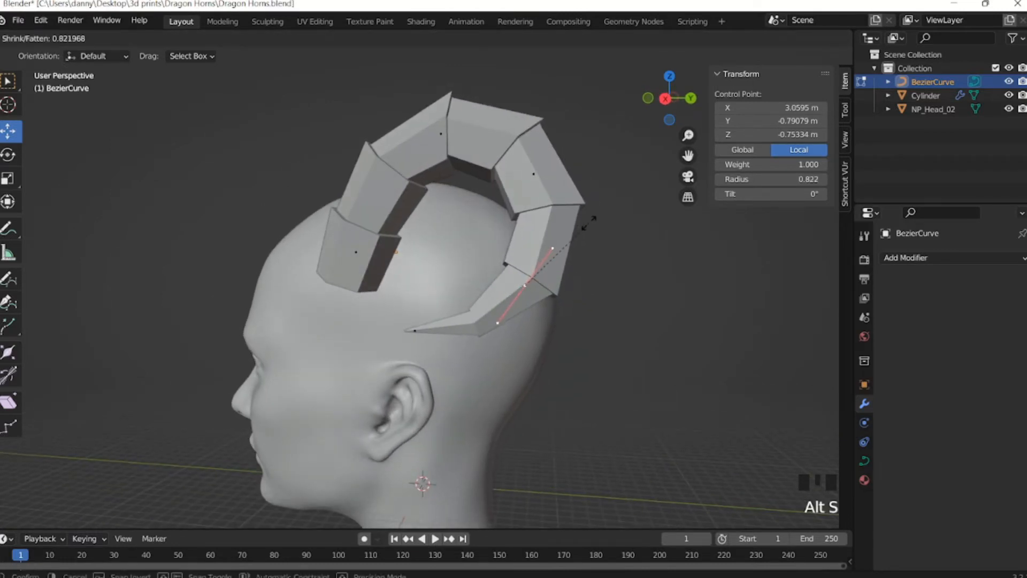
left_click(589, 222)
left_click(533, 174)
key("alt+s")
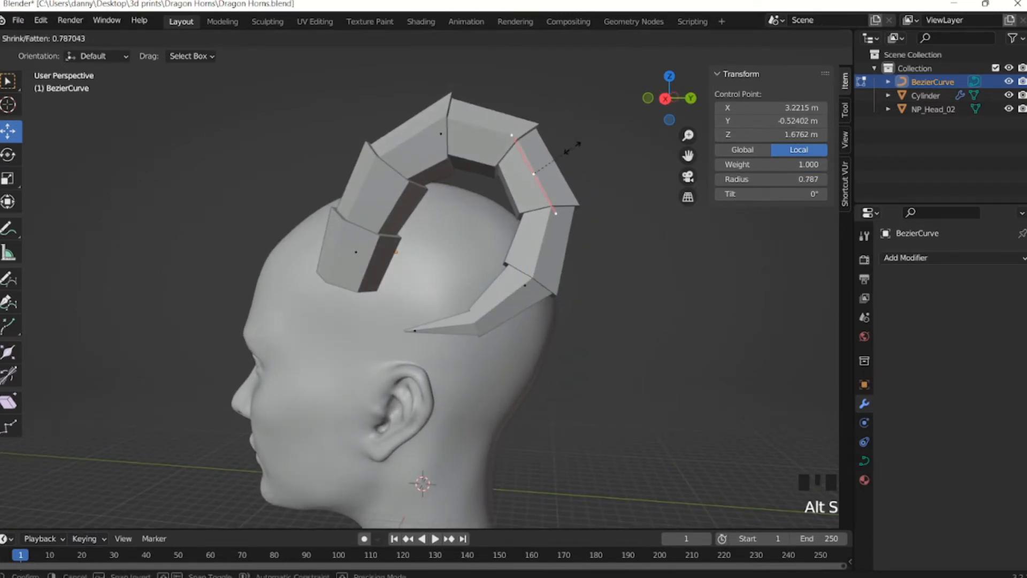
right_click(582, 143)
Enlarge the curve radius at the horn's base control point to about 1.27.
middle_click_drag(582, 143, 474, 214)
left_click(384, 261)
key("alt+s")
left_click(473, 225)
left_click(563, 156)
middle_click_drag(563, 155, 592, 211)
key("alt+s")
left_click(554, 184)
left_click(554, 185)
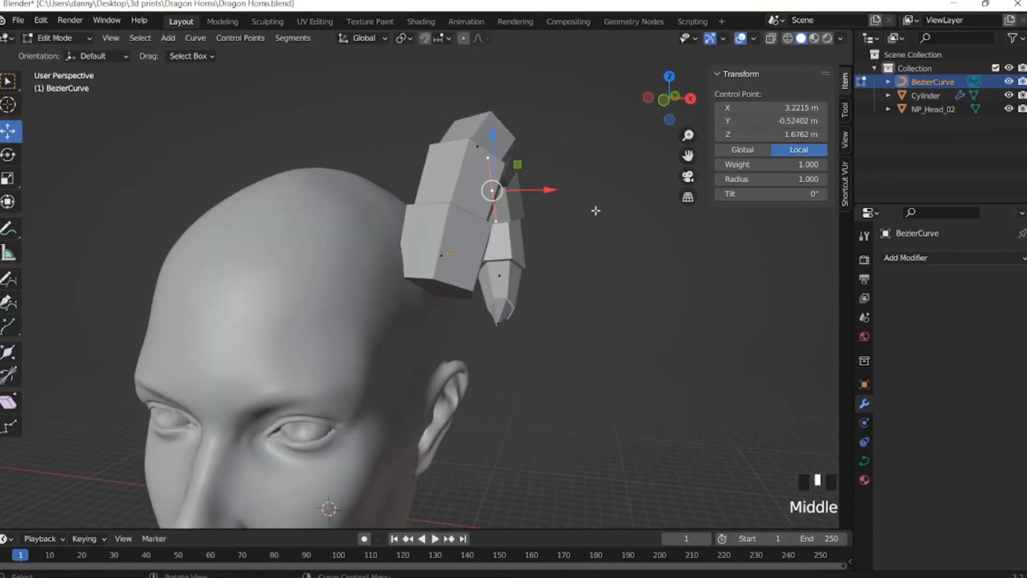
Move the horn curve's base control point about -17.85 m along global X, toward the head.
key("Tab")
middle_click_drag(611, 244, 477, 273)
key("Tab")
key("Tab")
key("Tab")
key("Tab")
key("Tab")
left_click(448, 267)
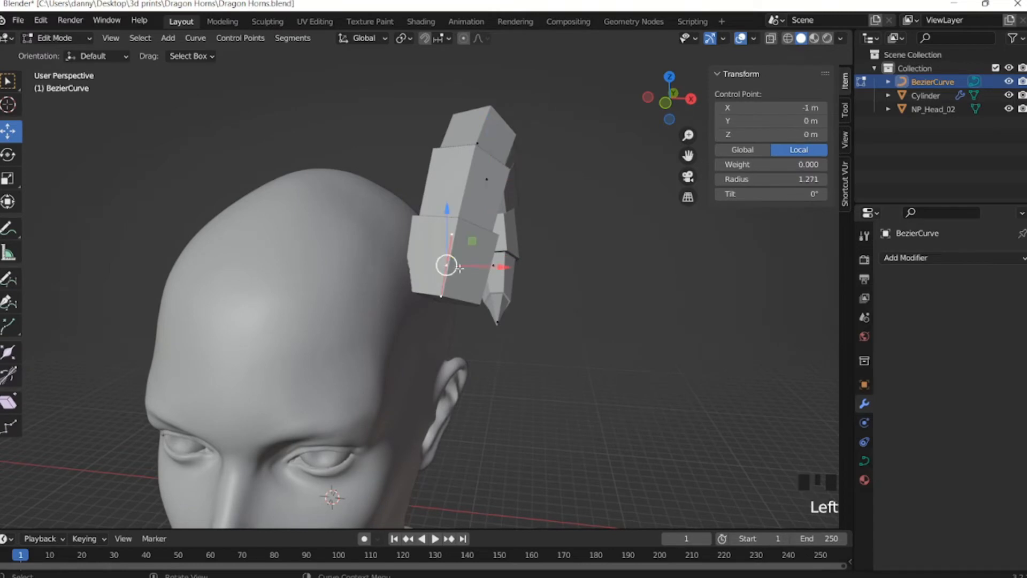
left_click_drag(505, 267, 470, 259)
Rotate the base control point about 40° around global Y and return to Object Mode.
key("r")
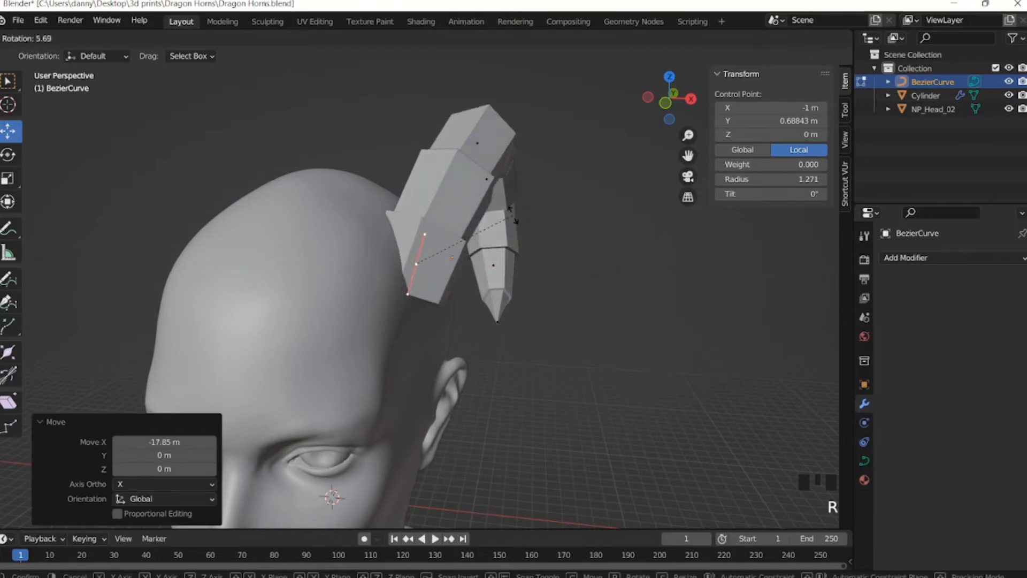
key("y")
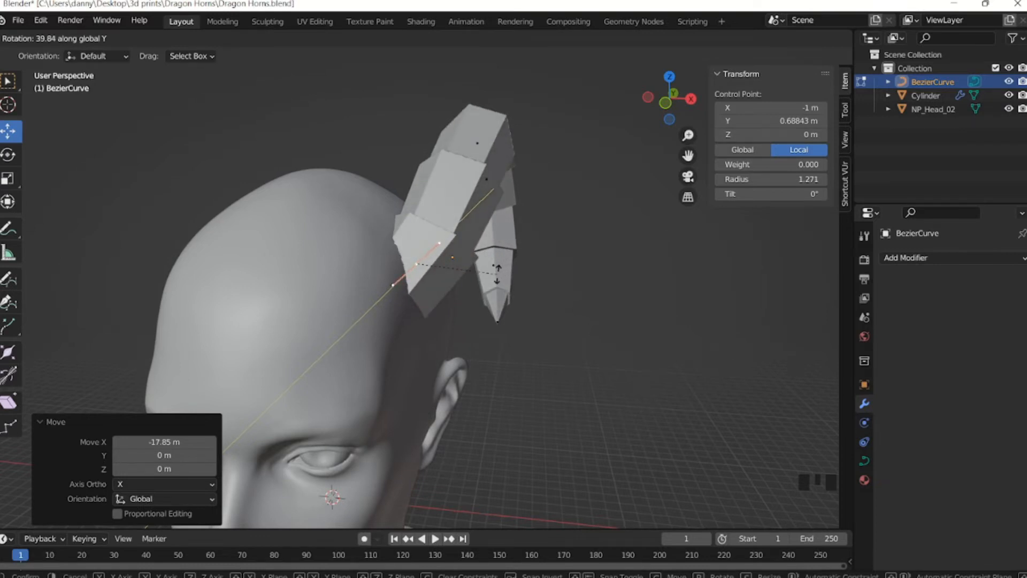
left_click(498, 274)
middle_click_drag(493, 220, 421, 210)
middle_click_drag(508, 150, 527, 236)
scroll(532, 236, "down", 3)
key("Tab")
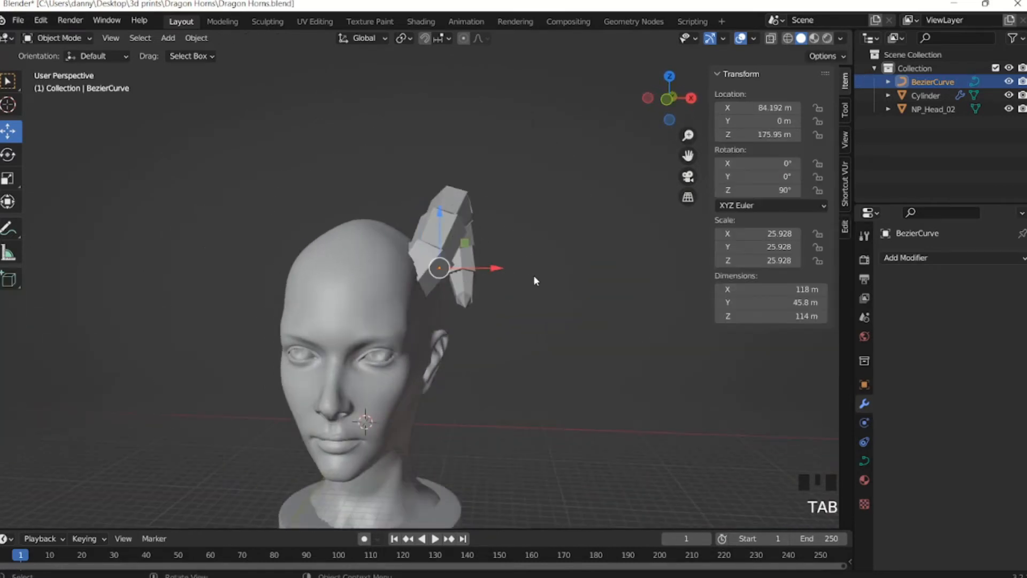
Reopen the horn curve for editing with its base against the head in view.
middle_click_drag(534, 275, 448, 230)
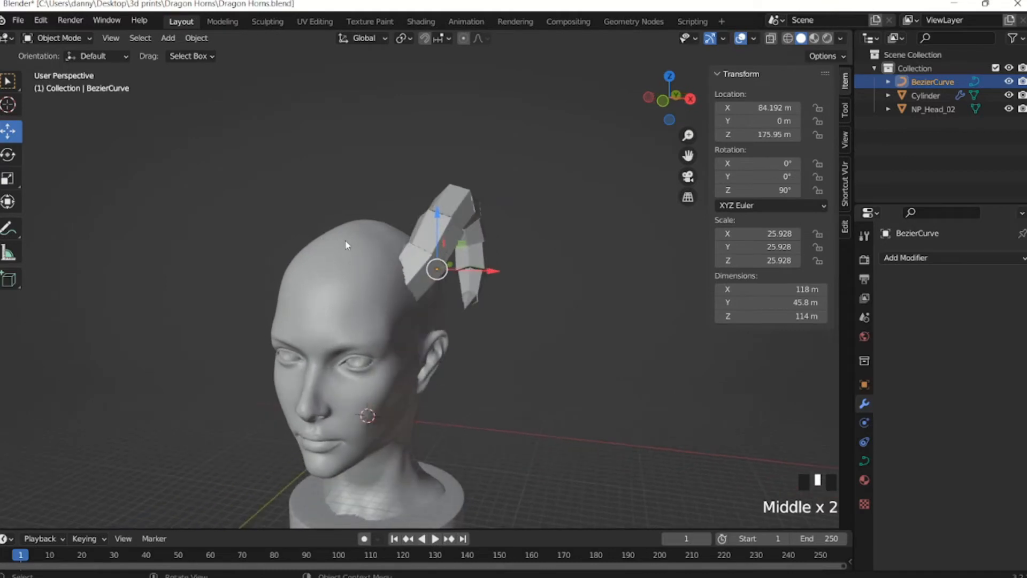
middle_click_drag(346, 245, 416, 256)
scroll(415, 256, "up", 3)
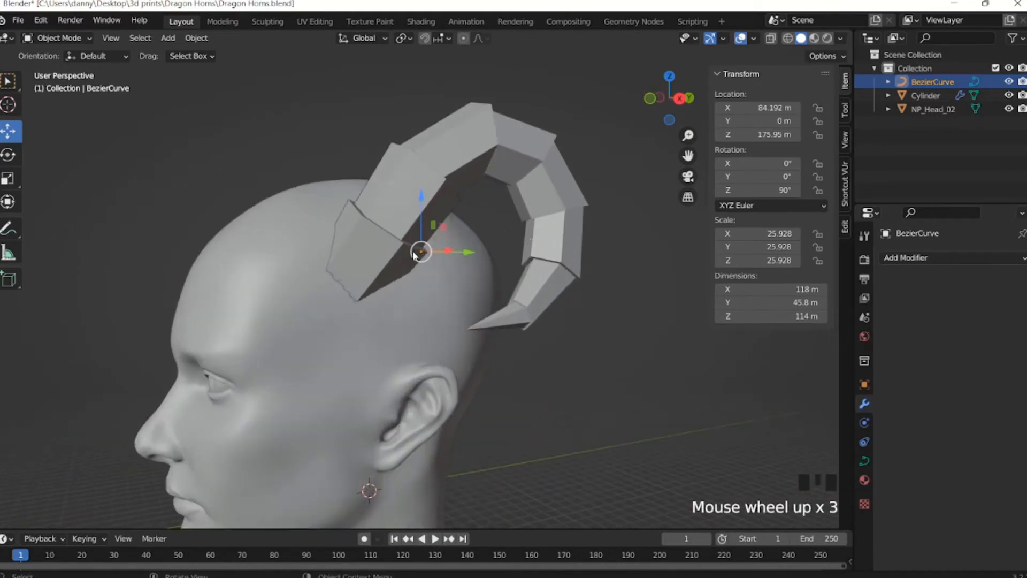
scroll(415, 256, "up", 1)
middle_click_drag(409, 217, 478, 261, "shift")
key("Tab")
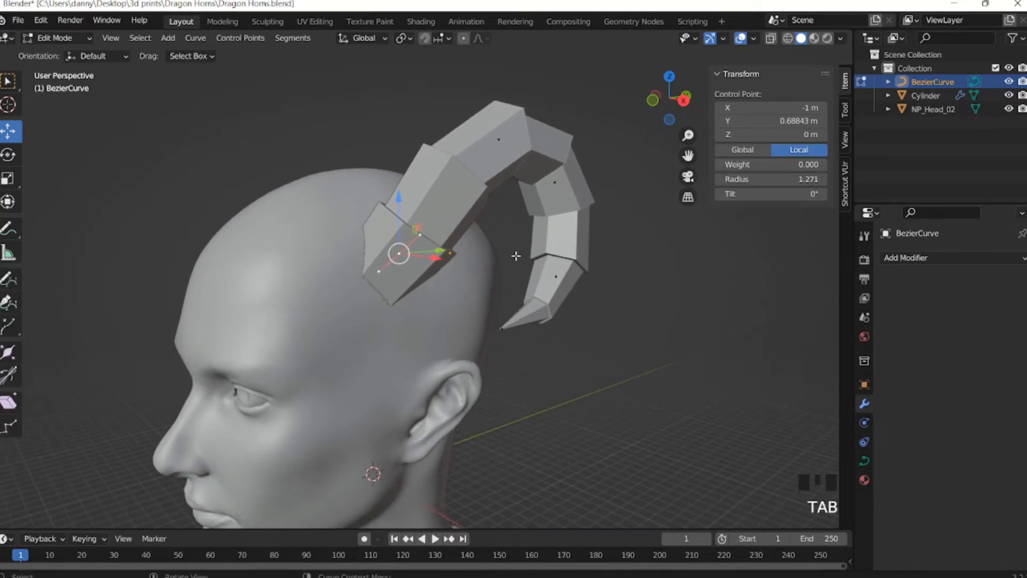
Leave curve editing, select the horn cylinder, and turn off viewport display of its Array and Curve modifiers.
key("Tab")
left_click(453, 243)
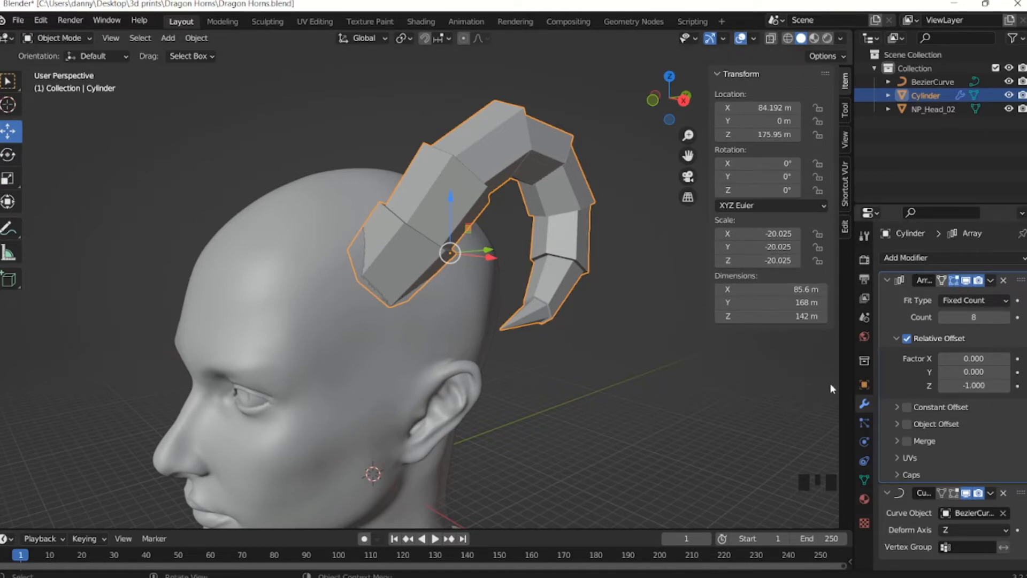
left_click(966, 281)
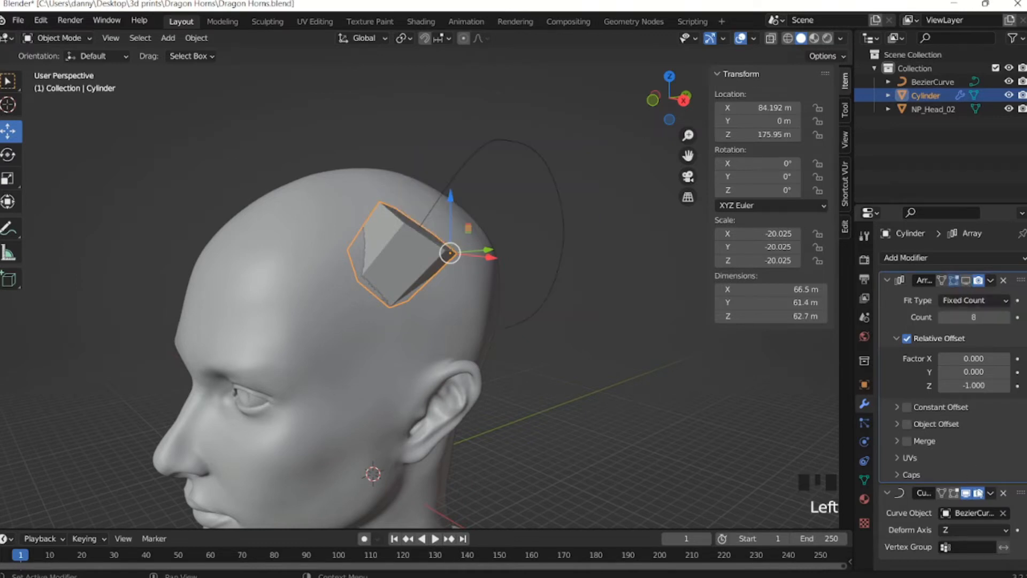
left_click(966, 496)
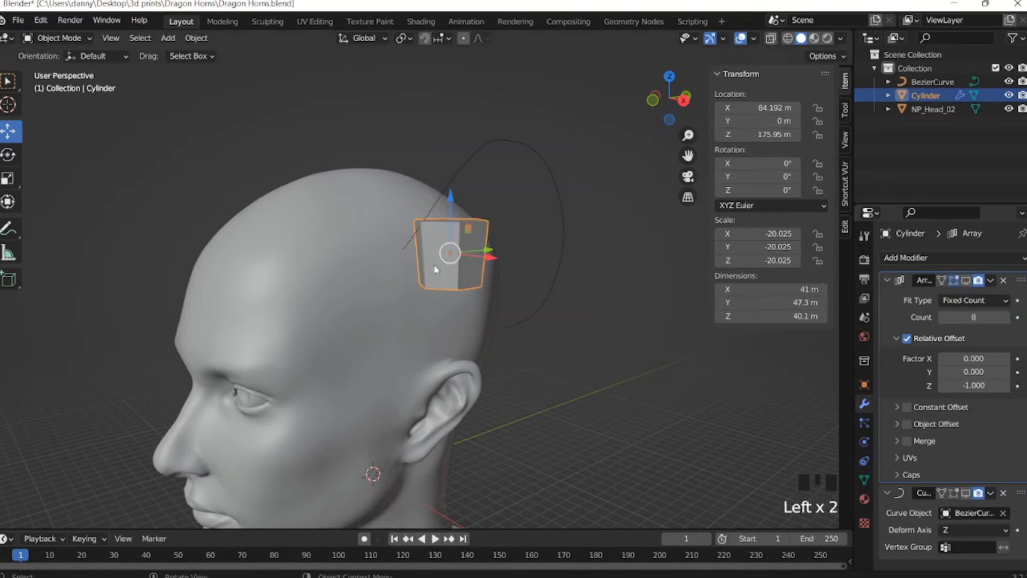
Isolate the single horn segment in local view, away from the head and the curve.
scroll(449, 223, "up", 2)
middle_click_drag(441, 203, 478, 256, "shift")
scroll(469, 274, "up", 2)
scroll(488, 285, "down", 1)
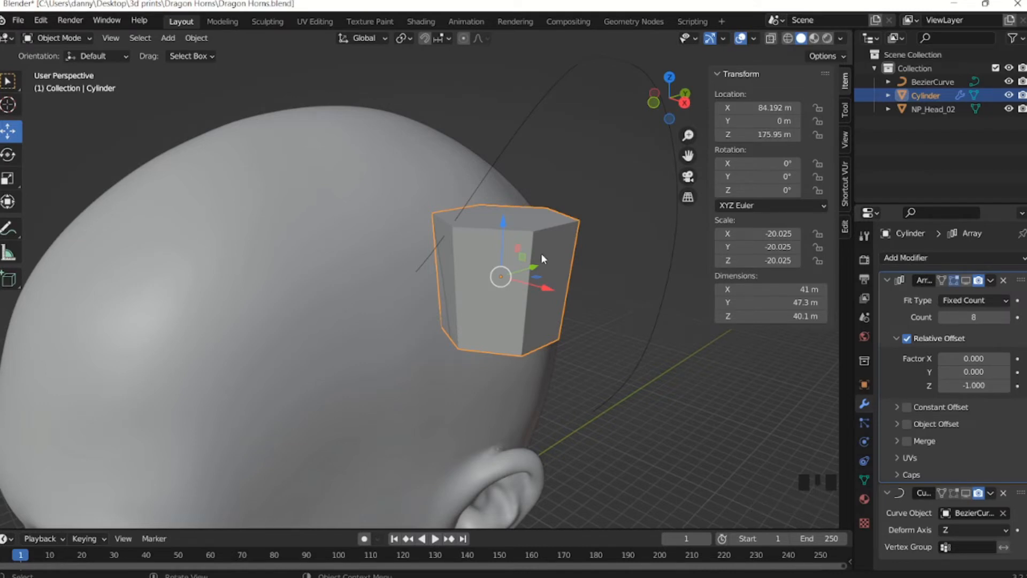
middle_click_drag(469, 285, 556, 260)
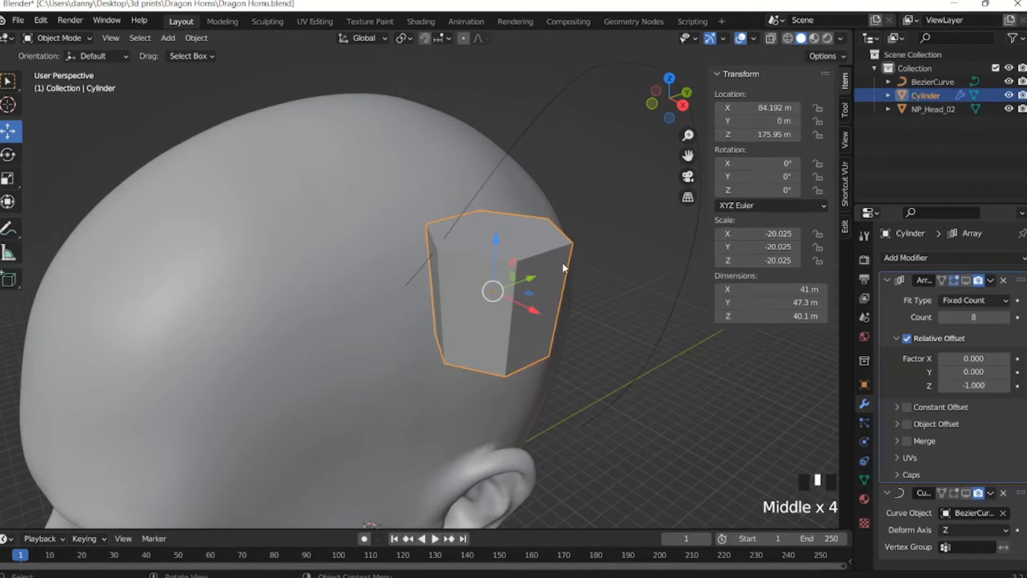
key("slash")
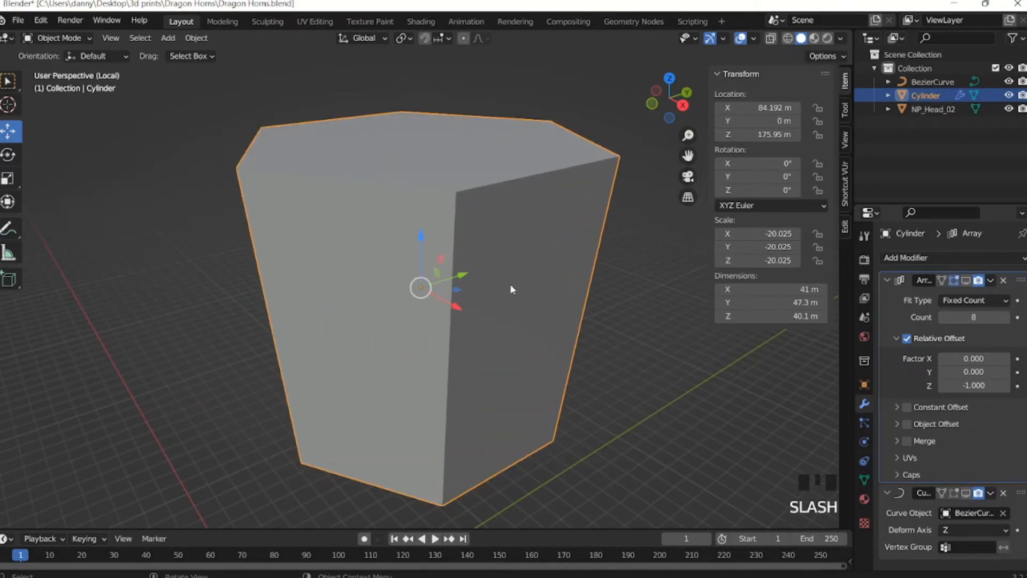
Apply all transforms to the isolated horn segment and switch it to Sculpt Mode.
scroll(486, 256, "down", 2)
middle_click_drag(484, 256, 458, 354)
scroll(474, 258, "down", 8)
scroll(471, 265, "up", 6)
key("KP_1")
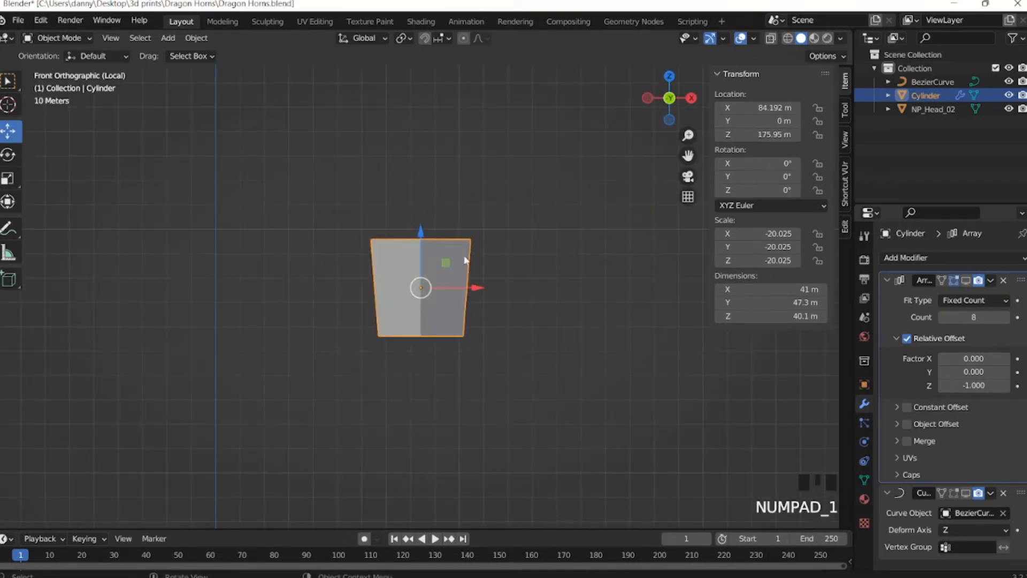
middle_click_drag(490, 220, 473, 279)
scroll(466, 224, "up", 3)
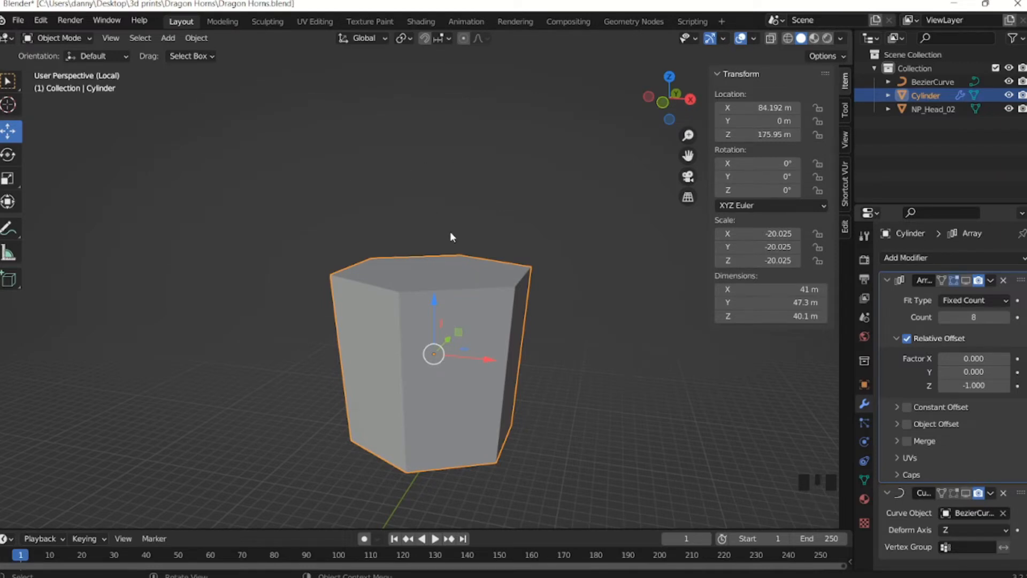
key("ctrl+a")
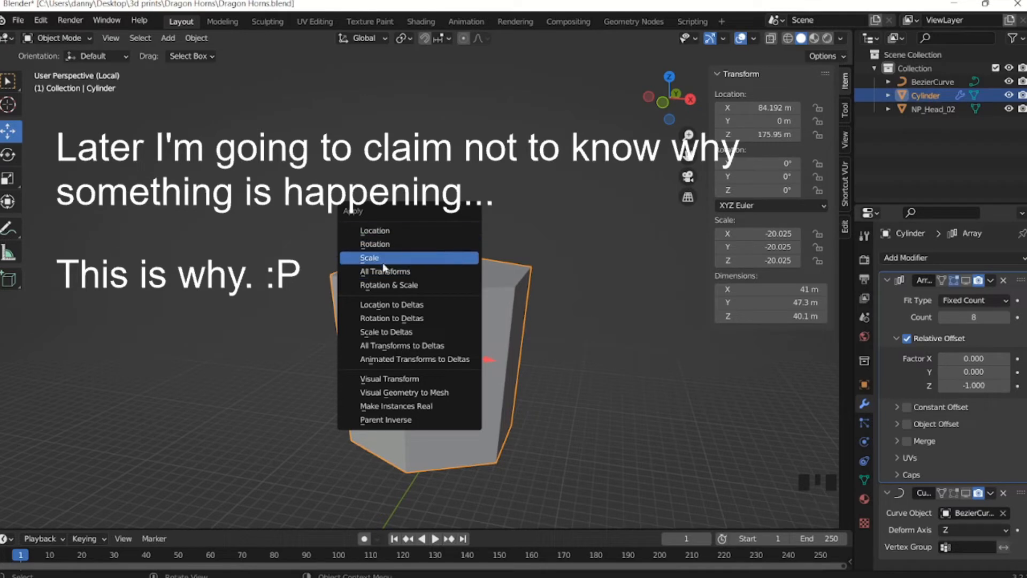
left_click(394, 272)
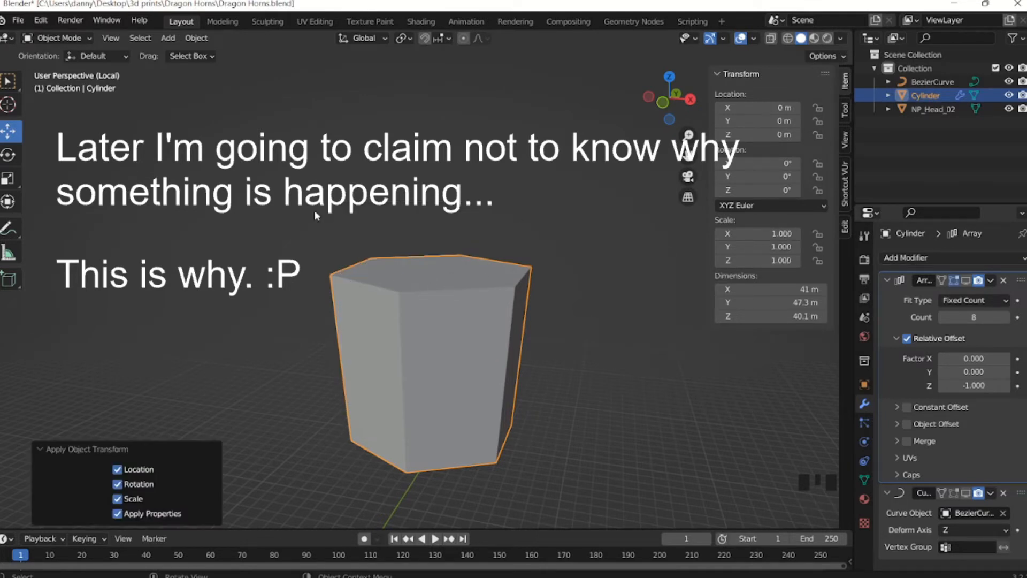
left_click(89, 38)
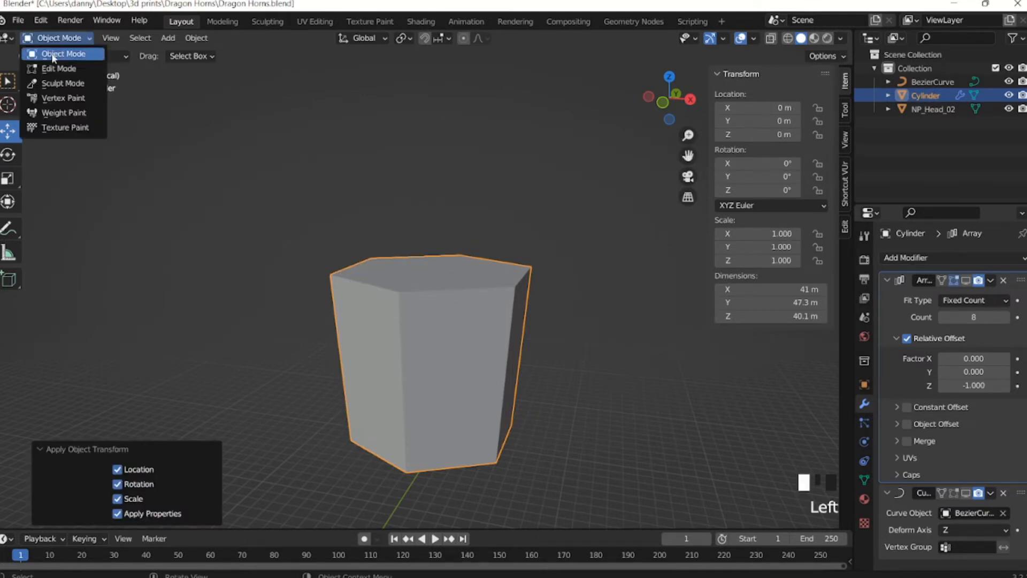
left_click(53, 84)
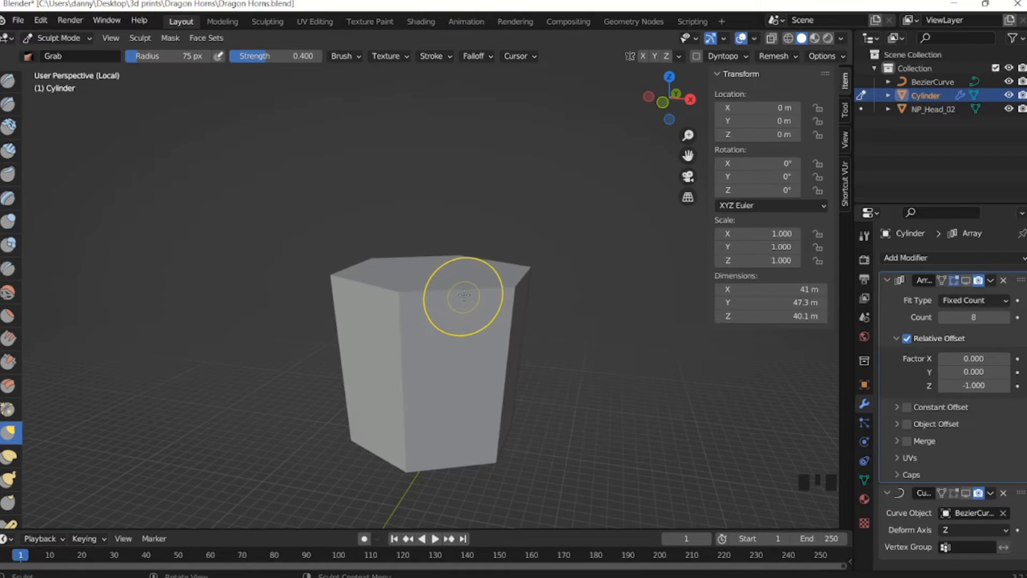
Leave local view to check the segment's placement on the head, and isolate the segment again.
key("slash")
scroll(481, 272, "down", 2)
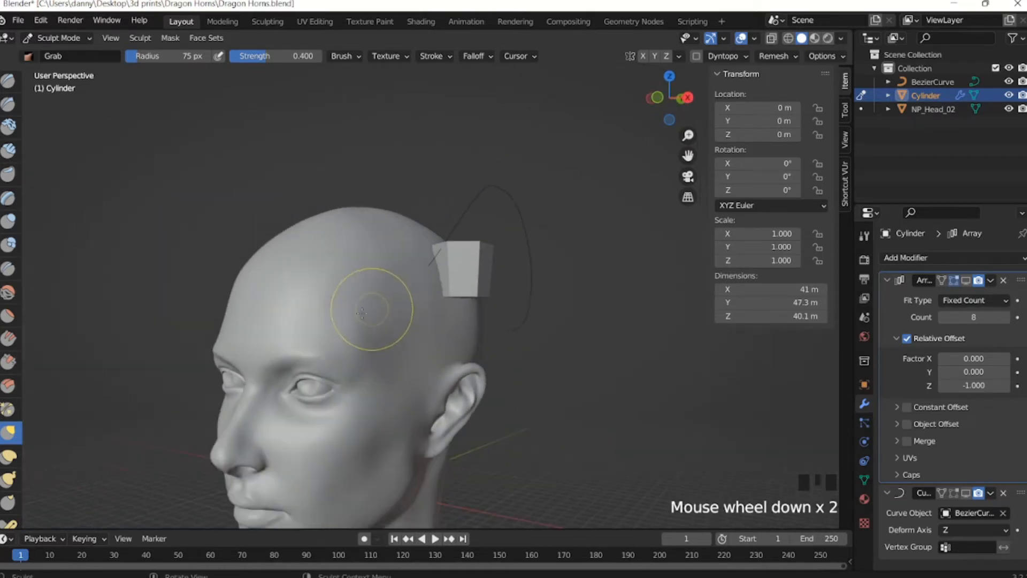
scroll(470, 239, "up", 3)
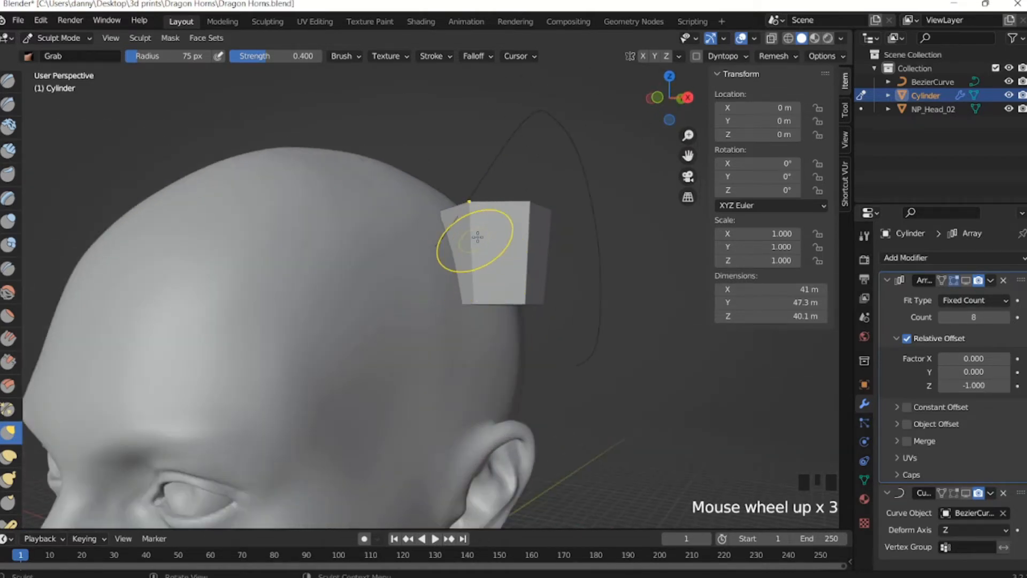
mouse_move(470, 239)
middle_mouse_down()
mouse_move(441, 298)
mouse_move(508, 286)
middle_mouse_up()
scroll(439, 294, "up", 1)
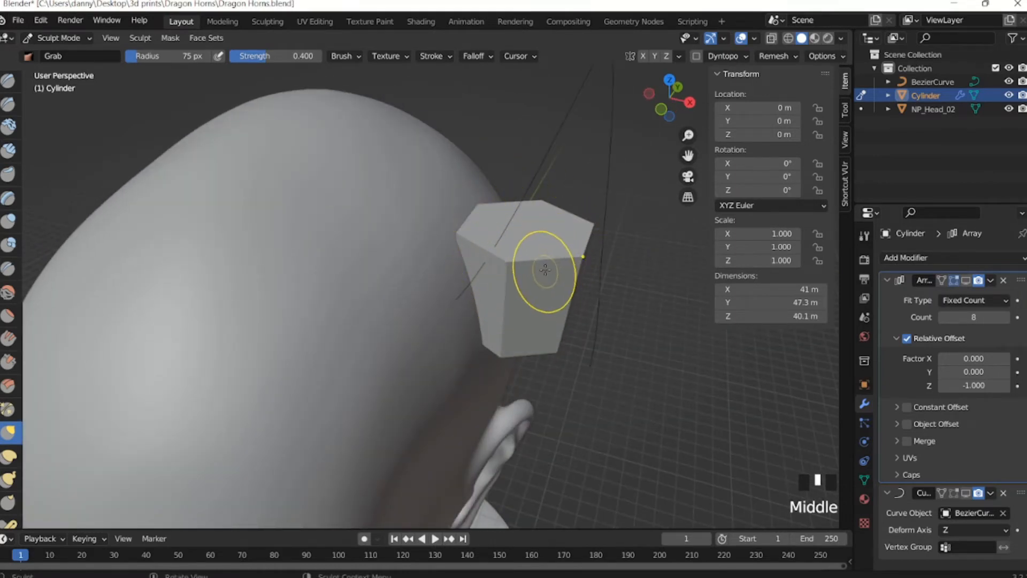
key("KP_Divide")
scroll(471, 256, "down", 2)
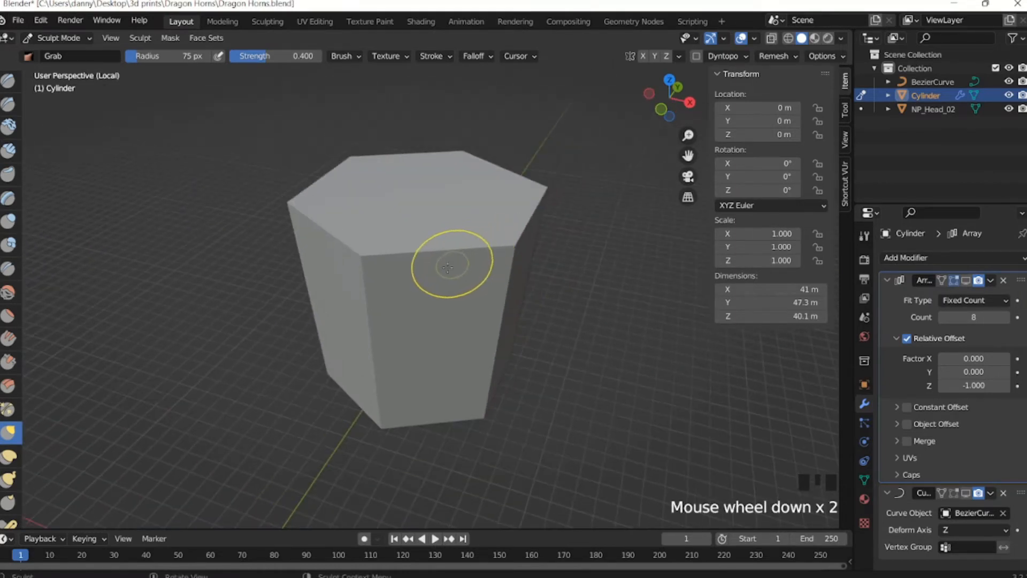
middle_click_drag(435, 247, 458, 229)
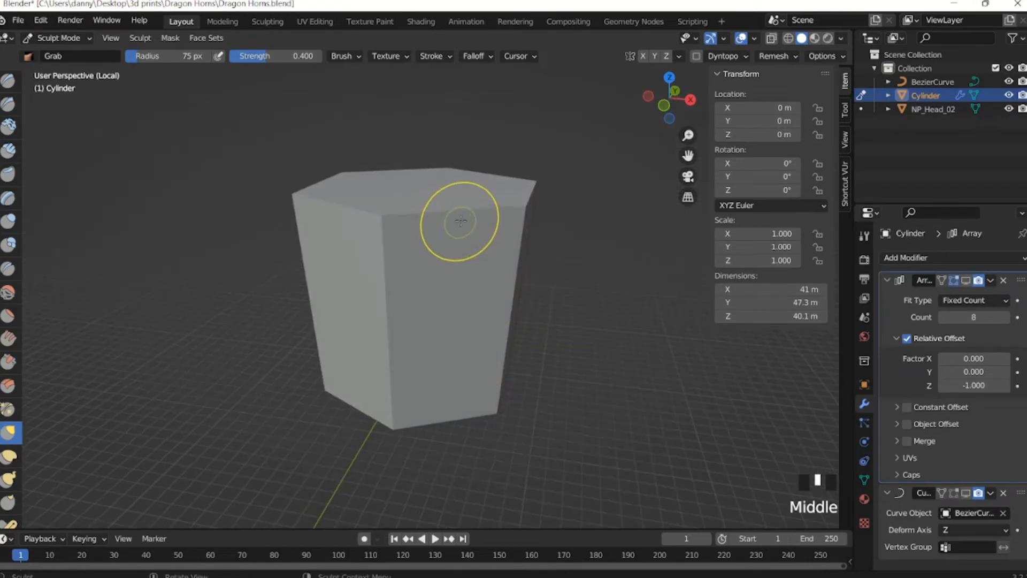
left_click(794, 56)
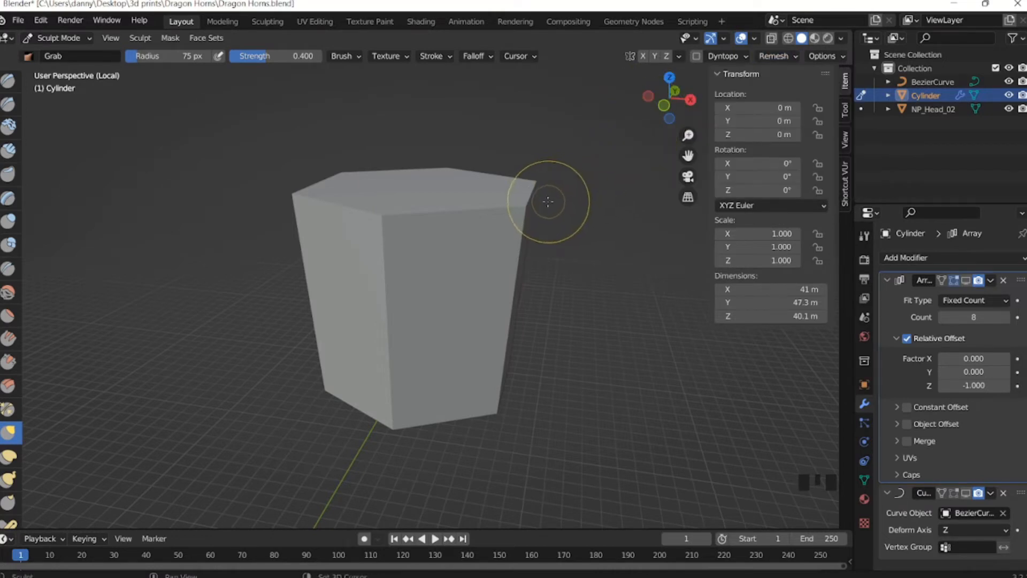
key("shift+r")
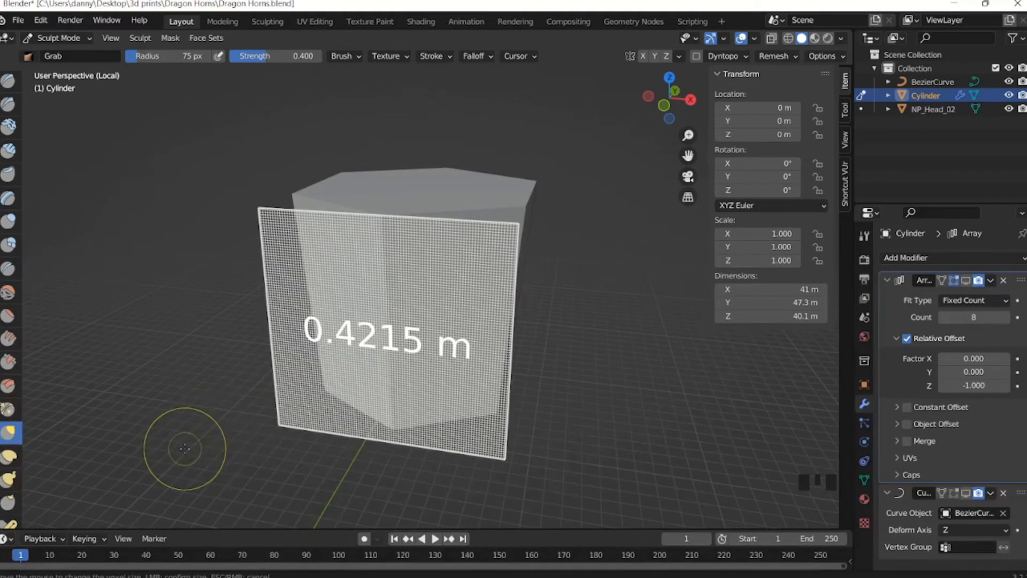
key("Escape")
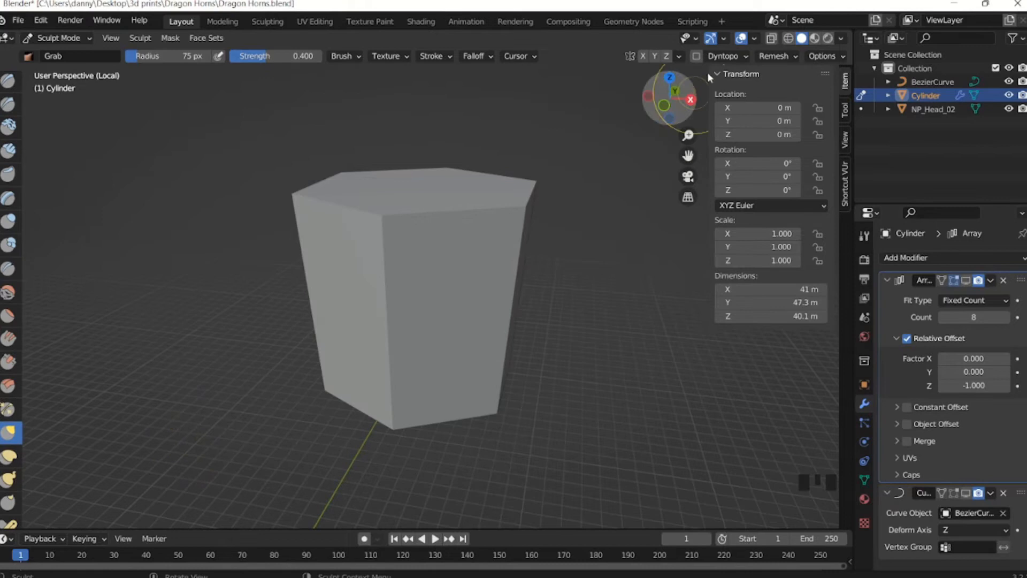
Remesh the horn segment with a voxel size of 0.4 m and hide the sidebar.
left_click(791, 56)
left_click(782, 82)
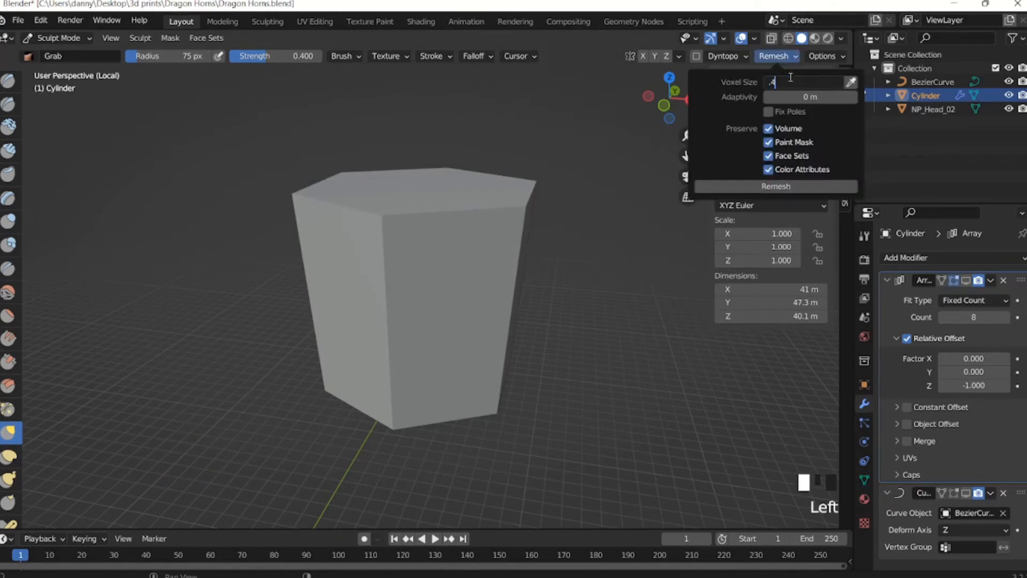
type(".4")
key("Return")
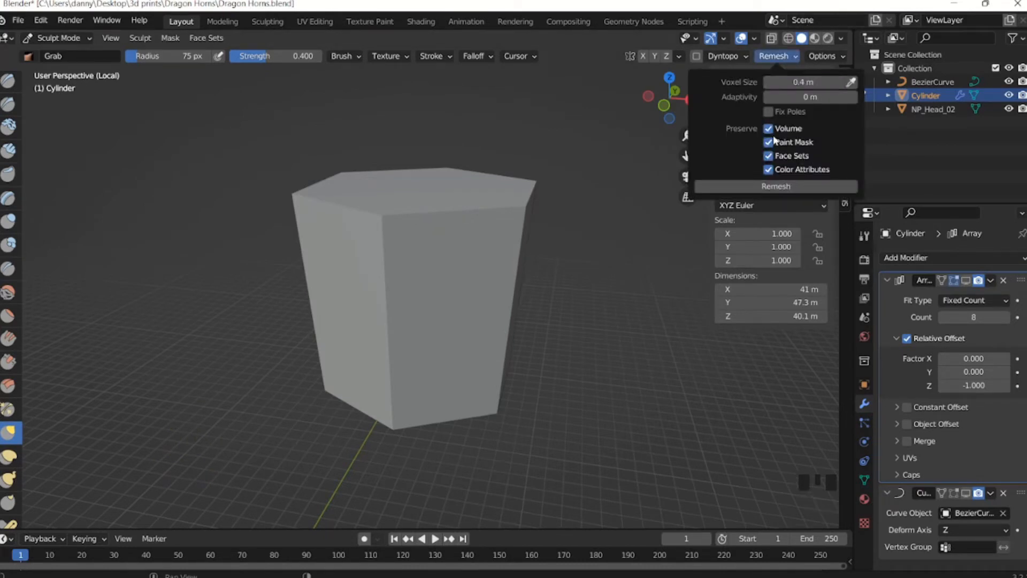
left_click(770, 187)
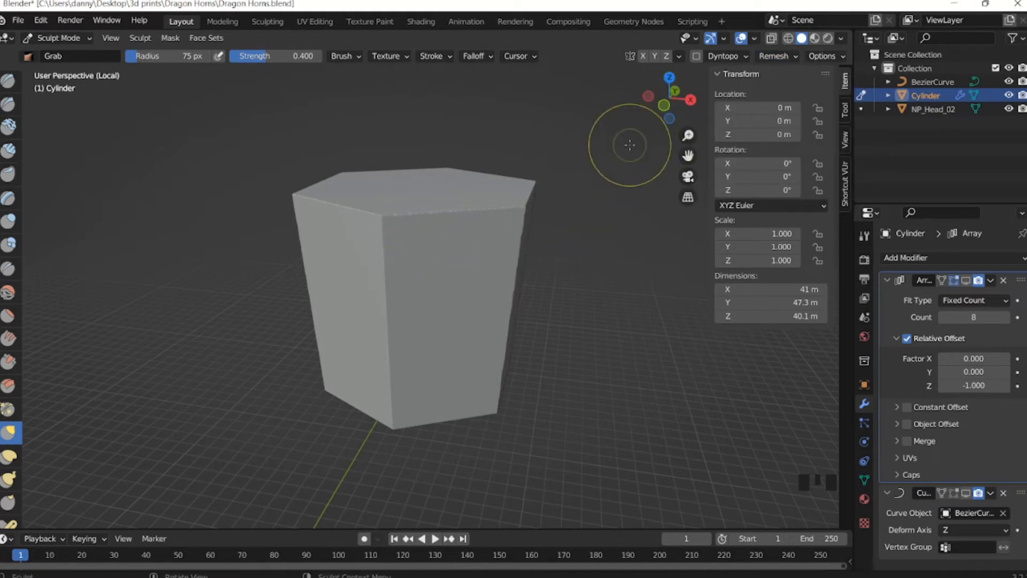
key("n")
Inspect the density of the remeshed segment's faces in Edit Mode and return to Sculpt Mode.
mouse_move(422, 213)
middle_mouse_down()
mouse_move(412, 207)
mouse_move(436, 200)
mouse_move(417, 248)
mouse_move(431, 231)
middle_mouse_up()
scroll(415, 211, "up", 2)
scroll(413, 206, "down", 3)
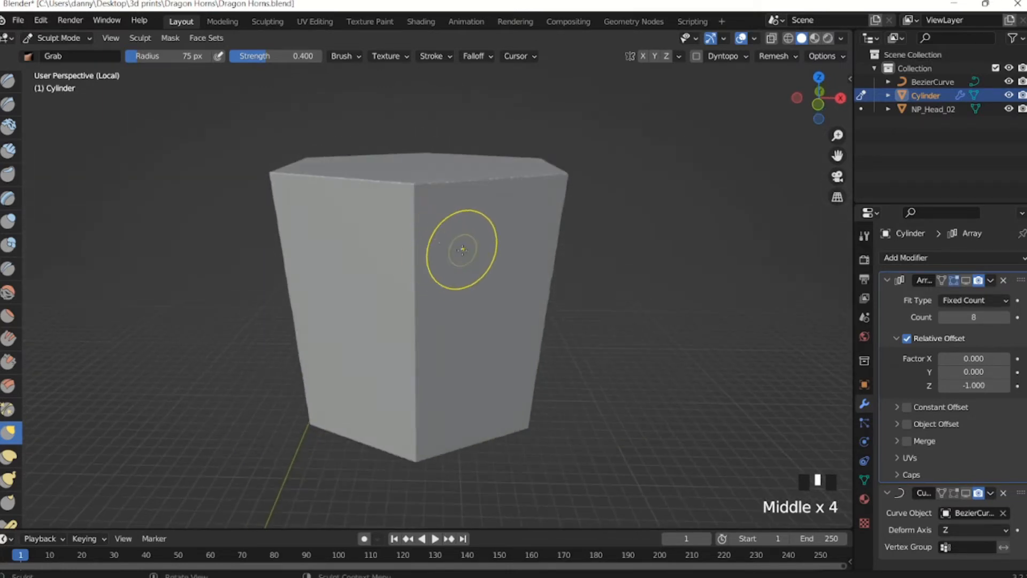
key("Tab")
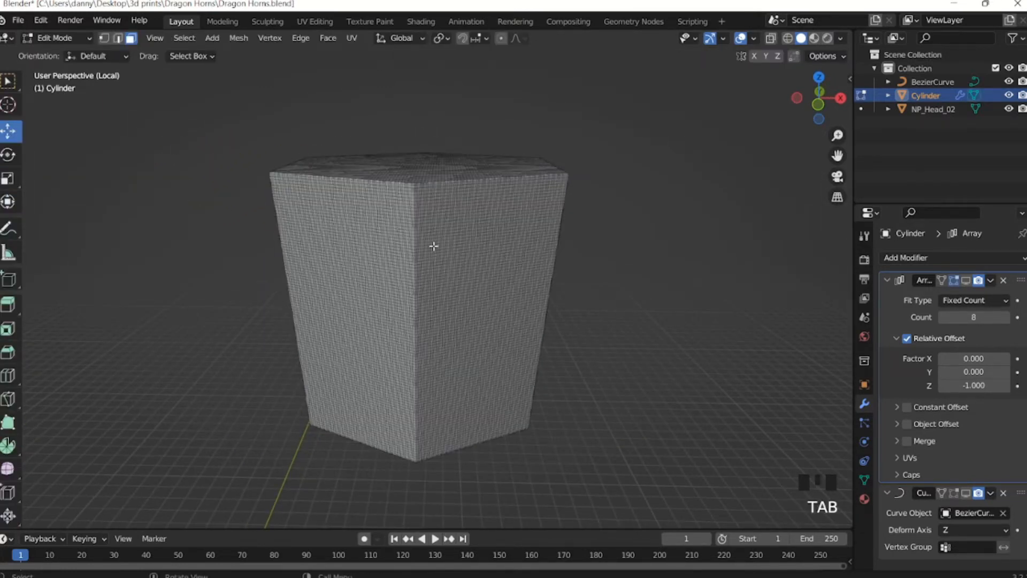
middle_click_drag(433, 246, 416, 181)
scroll(426, 238, "up", 2)
mouse_move(426, 238)
middle_mouse_down()
mouse_move(406, 236)
mouse_move(411, 270)
mouse_move(435, 257)
middle_mouse_up()
scroll(411, 270, "down", 2)
key("Tab")
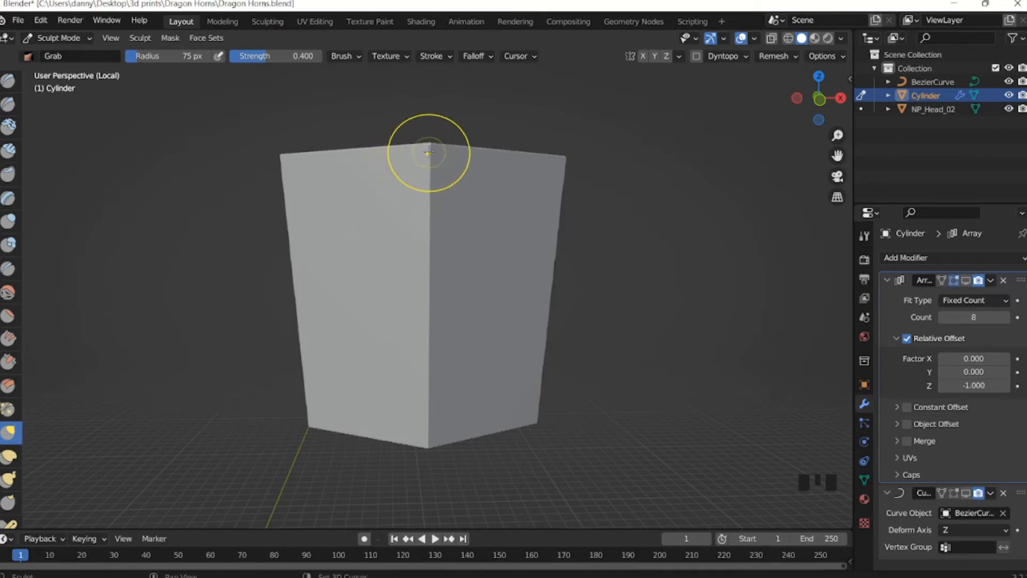
Reduce the brush radius to 55 px and smooth the segment's vertical corner edges from top to base, all the way around.
key("f")
left_click(421, 176)
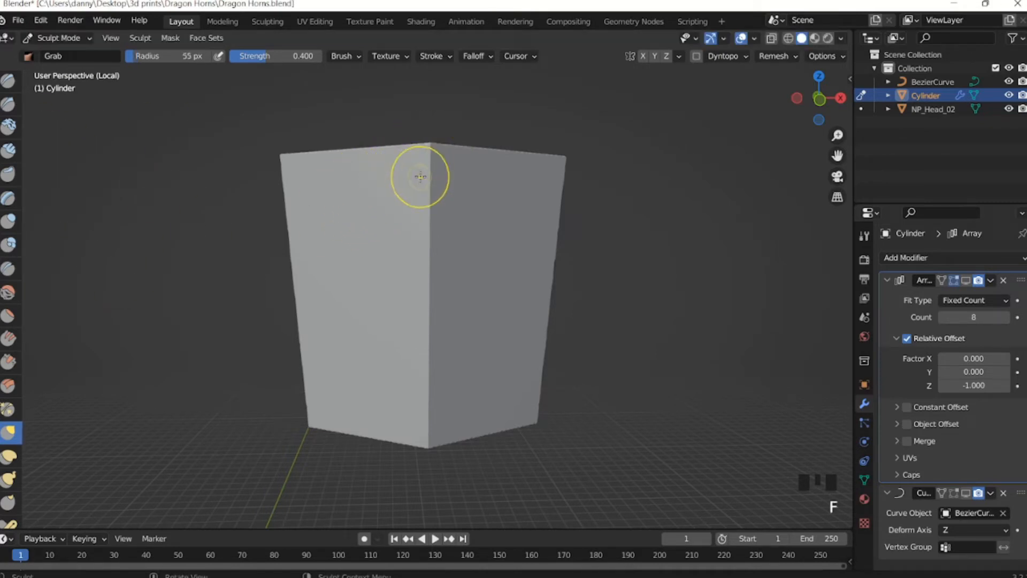
left_click_drag(431, 149, 429, 212, "shift")
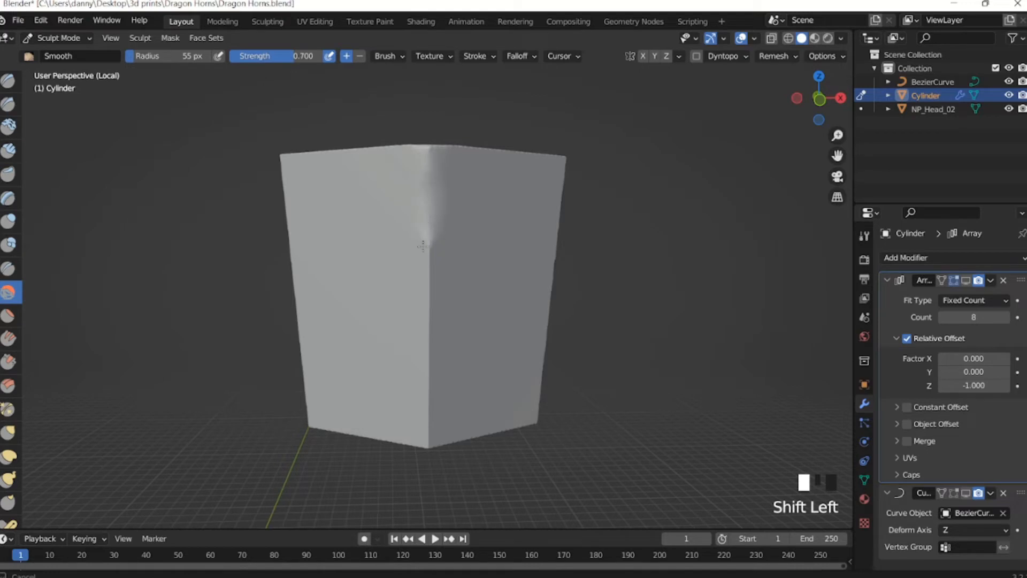
mouse_move(431, 423)
middle_mouse_down()
mouse_move(423, 348)
mouse_move(385, 235)
middle_mouse_up()
left_click_drag(447, 157, 439, 428, "shift")
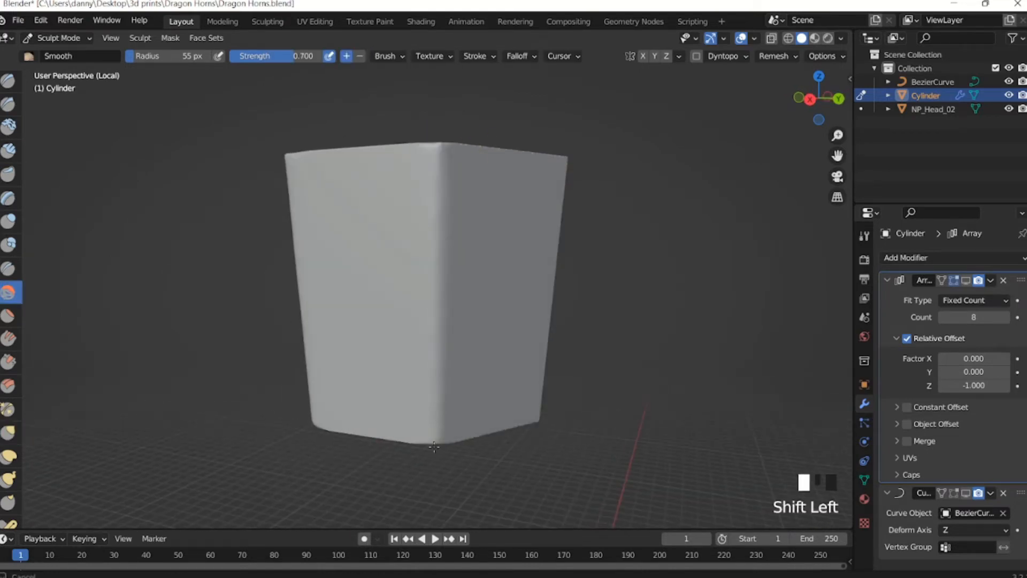
middle_click_drag(481, 332, 401, 321)
left_click_drag(412, 134, 415, 417, "shift")
middle_click_drag(488, 317, 401, 300)
left_click_drag(413, 141, 413, 408, "shift")
middle_click_drag(413, 408, 371, 232)
left_click_drag(414, 129, 402, 420, "shift")
middle_click_drag(390, 374, 243, 260)
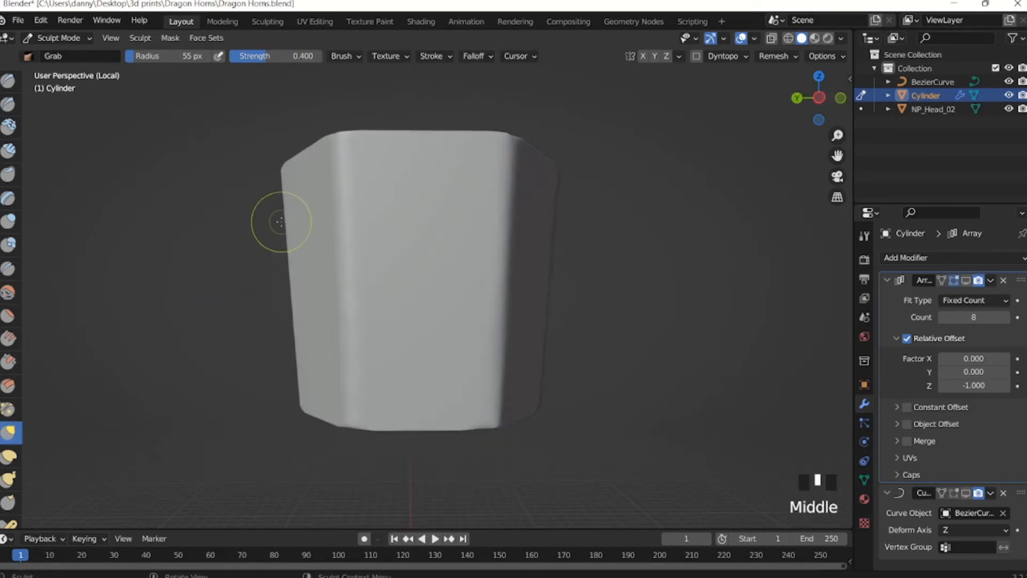
From the front view, flatten the segment's front vertical edge along its full height with the Flatten/Contrast brush.
middle_click_drag(275, 223, 291, 231)
key("KP_1")
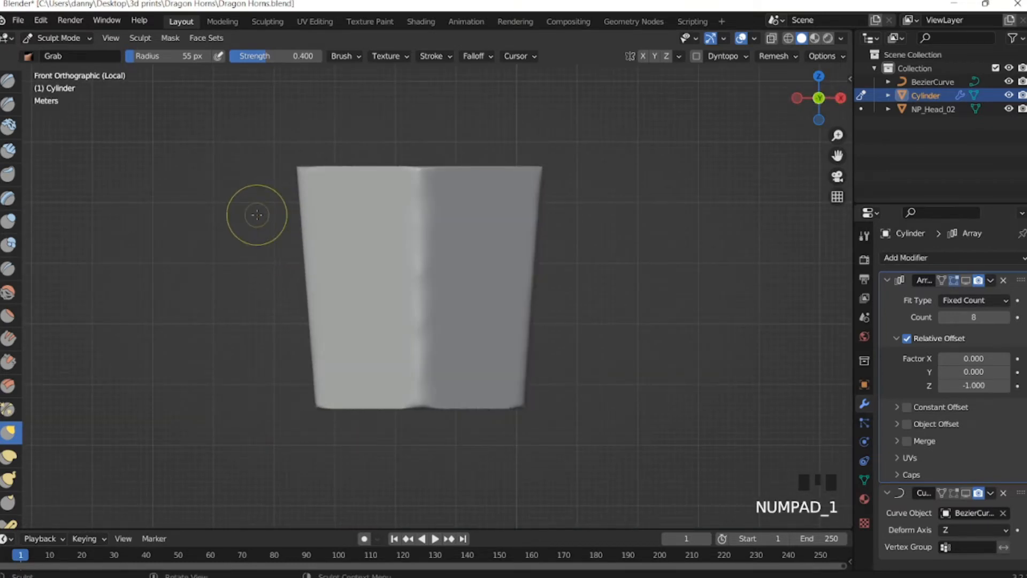
left_click(8, 315)
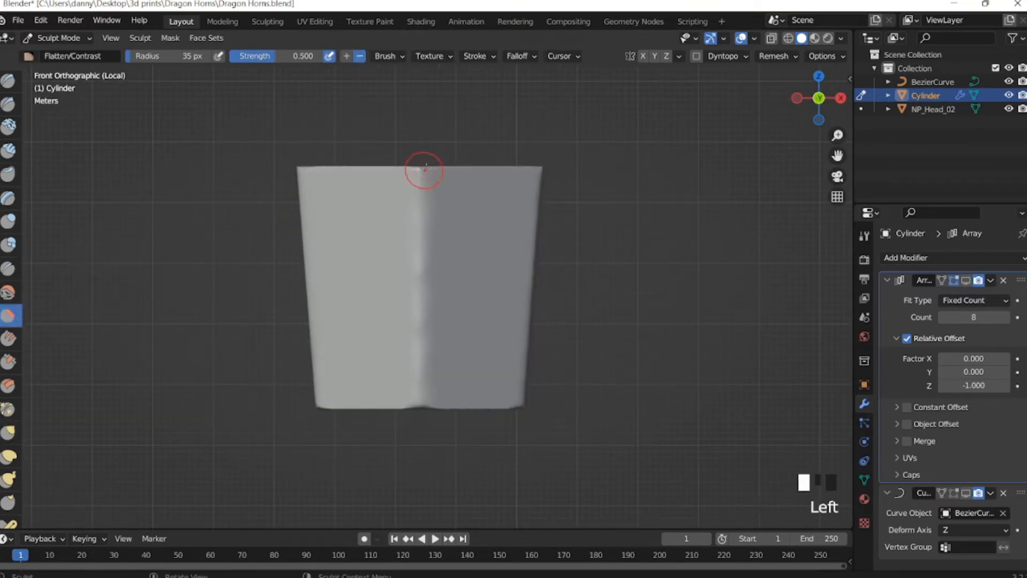
left_click_drag(418, 184, 421, 178)
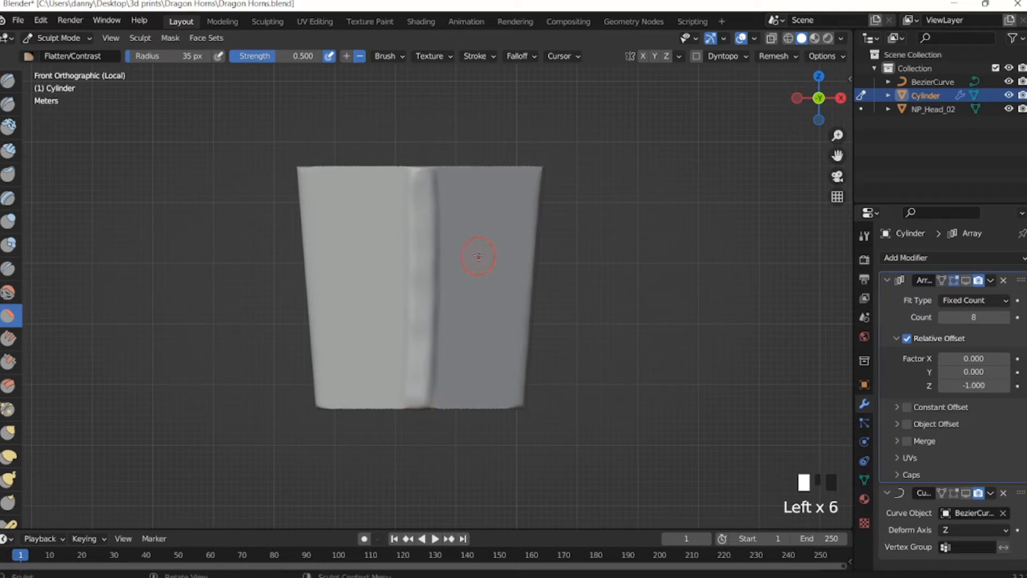
left_click_drag(415, 367, 420, 413)
middle_click_drag(495, 273, 426, 145)
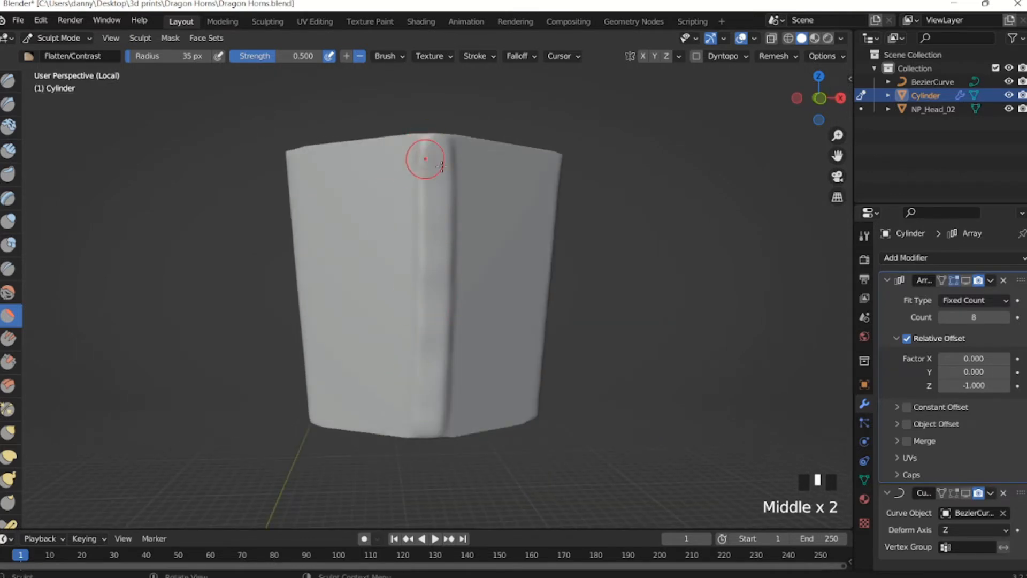
middle_click_drag(438, 443, 436, 275)
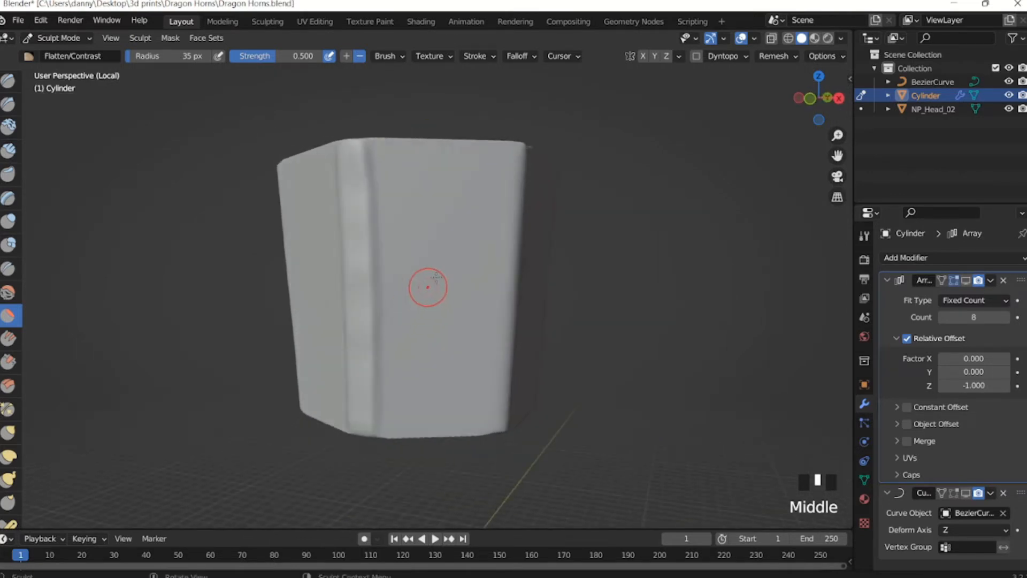
Flatten the segment's remaining vertical corner edges from top to base, working all the way around with the 35 px Flatten/Contrast brush.
middle_click_drag(345, 239, 449, 205)
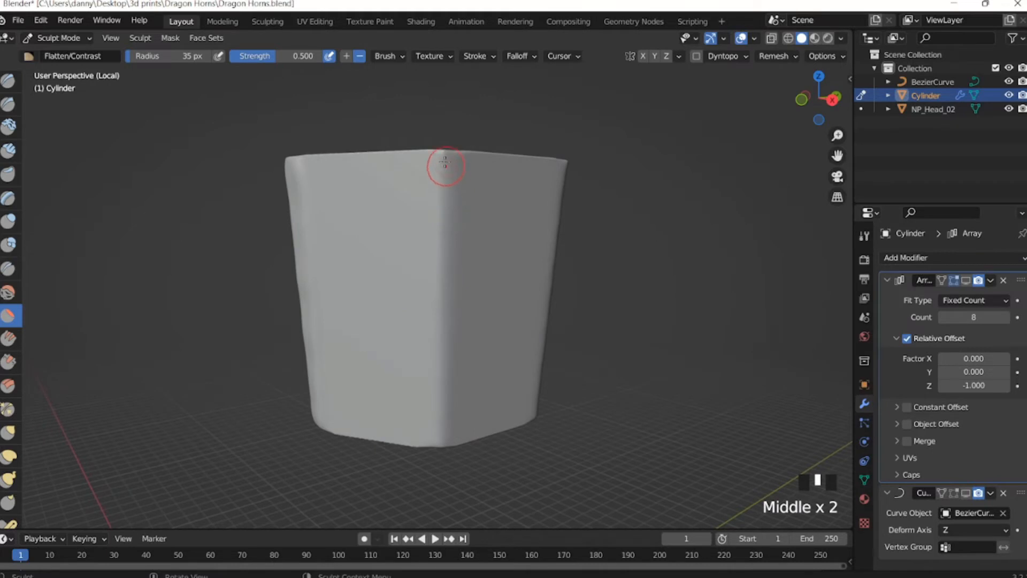
left_click_drag(444, 162, 431, 359)
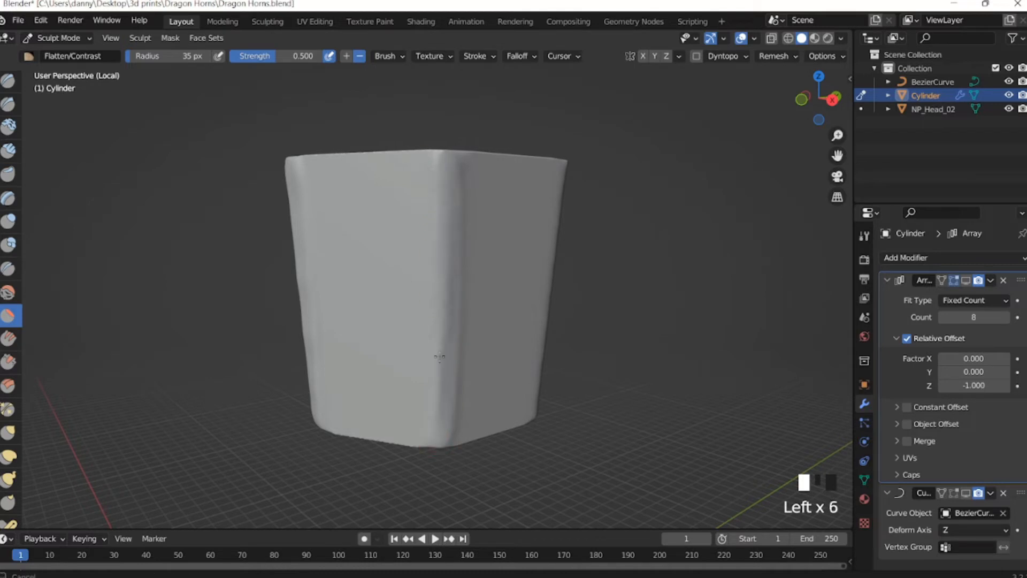
middle_click_drag(470, 300, 454, 191)
left_click(479, 278)
middle_click_drag(464, 281, 420, 184)
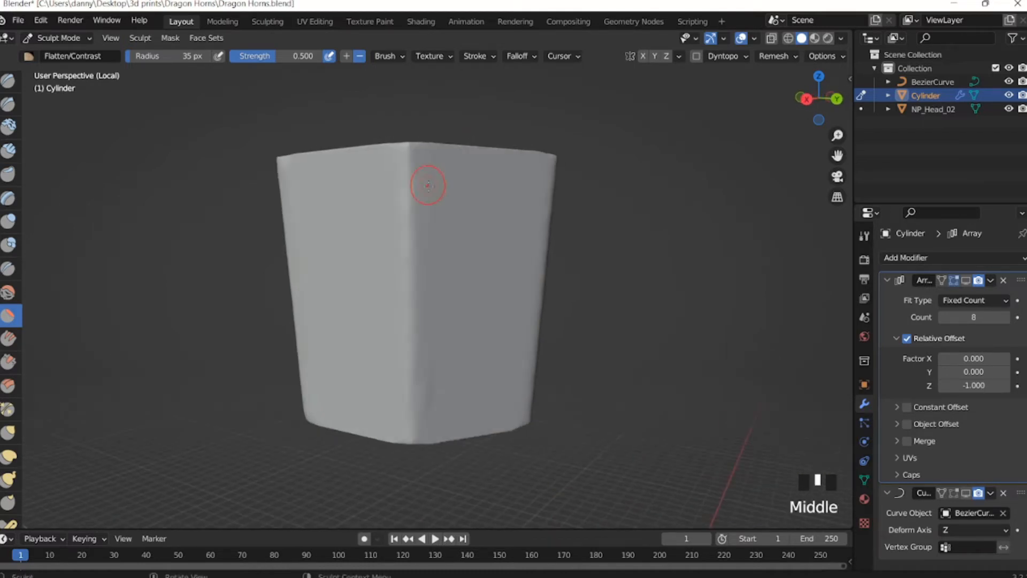
left_click(406, 149)
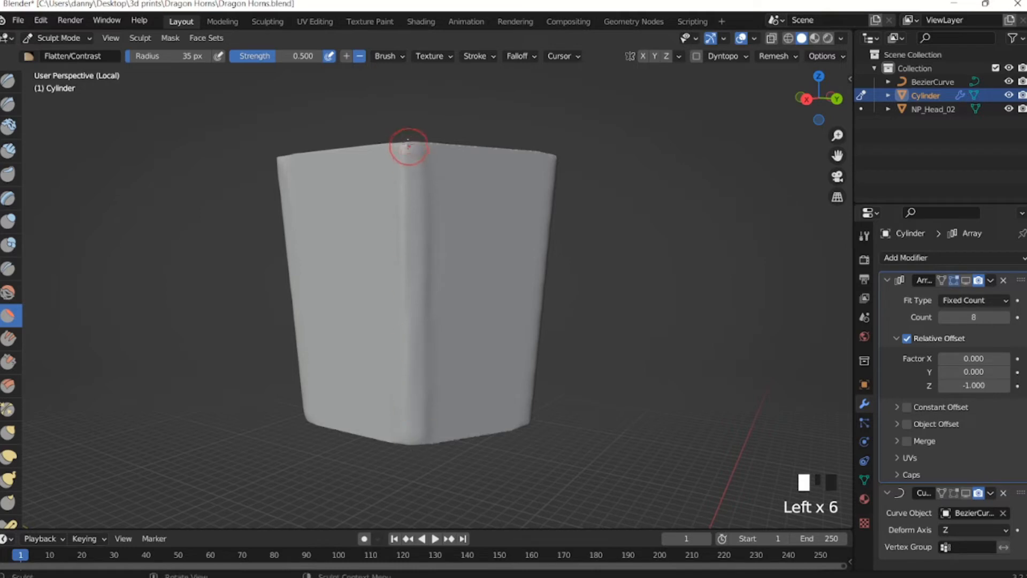
middle_click_drag(414, 427, 426, 189)
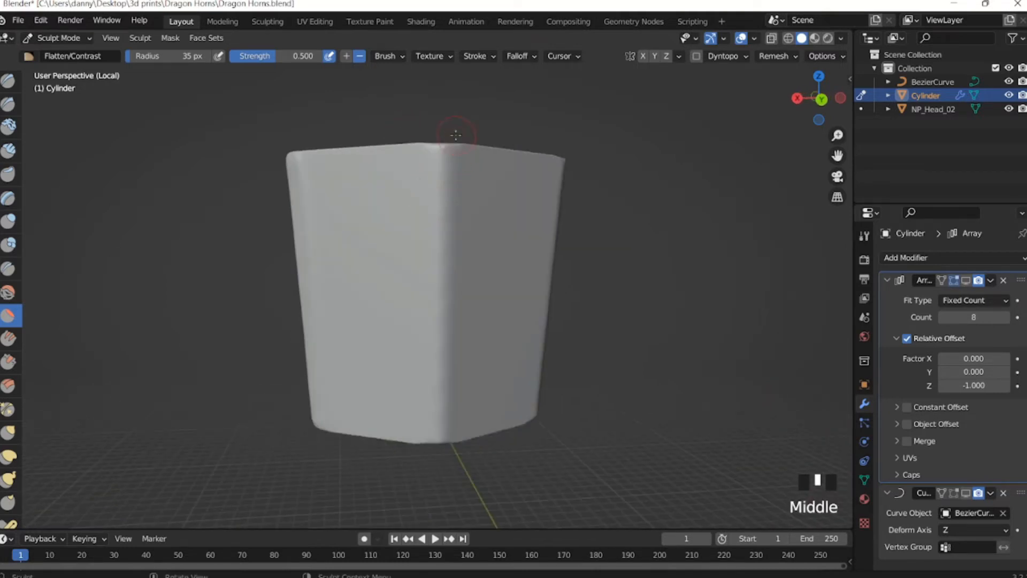
left_click(451, 309)
left_click_drag(436, 162, 436, 155)
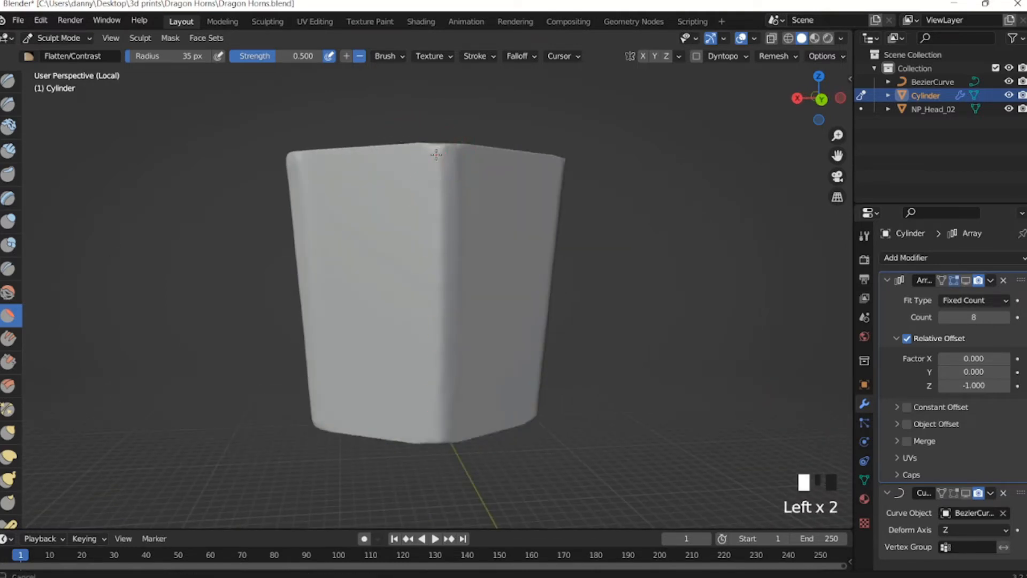
mouse_move(443, 375)
middle_mouse_down()
mouse_move(412, 316)
mouse_move(436, 215)
middle_mouse_up()
left_click(436, 215)
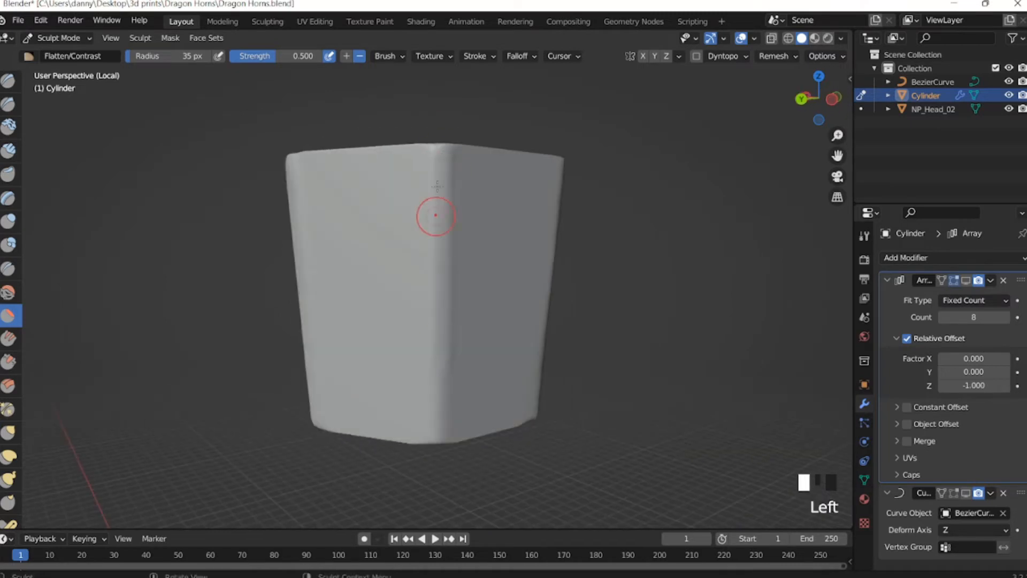
left_click(450, 130)
mouse_move(541, 129)
middle_mouse_down()
mouse_move(475, 111)
mouse_move(461, 130)
middle_mouse_up()
mouse_move(450, 156)
left_mouse_down()
mouse_move(447, 455)
mouse_move(437, 466)
left_mouse_up()
left_click(442, 168)
mouse_move(437, 465)
middle_mouse_down()
mouse_move(404, 126)
mouse_move(481, 316)
middle_mouse_up()
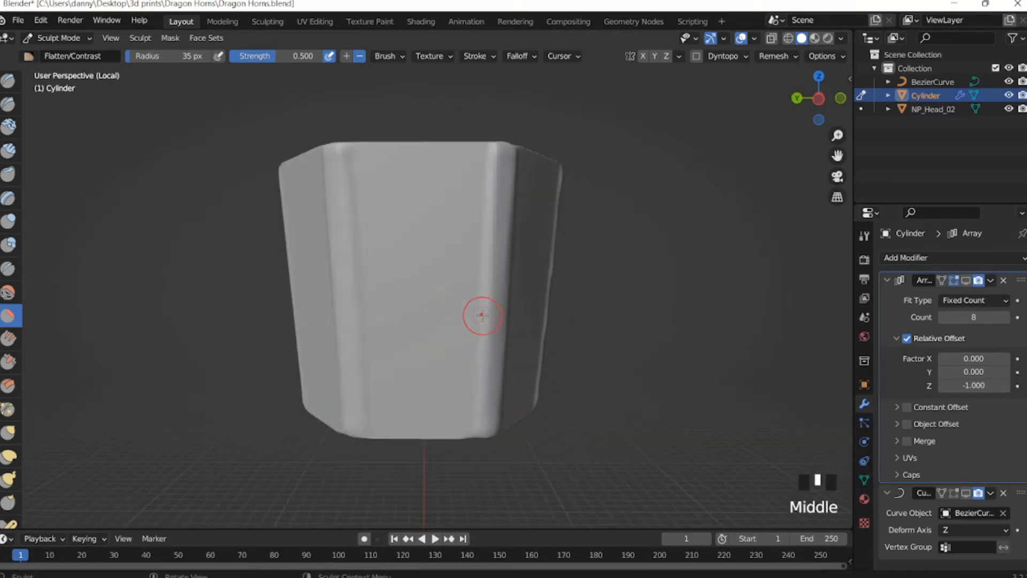
Switch to the Grab brush and enlarge the sculpting radius to 174 px.
key("KP_1")
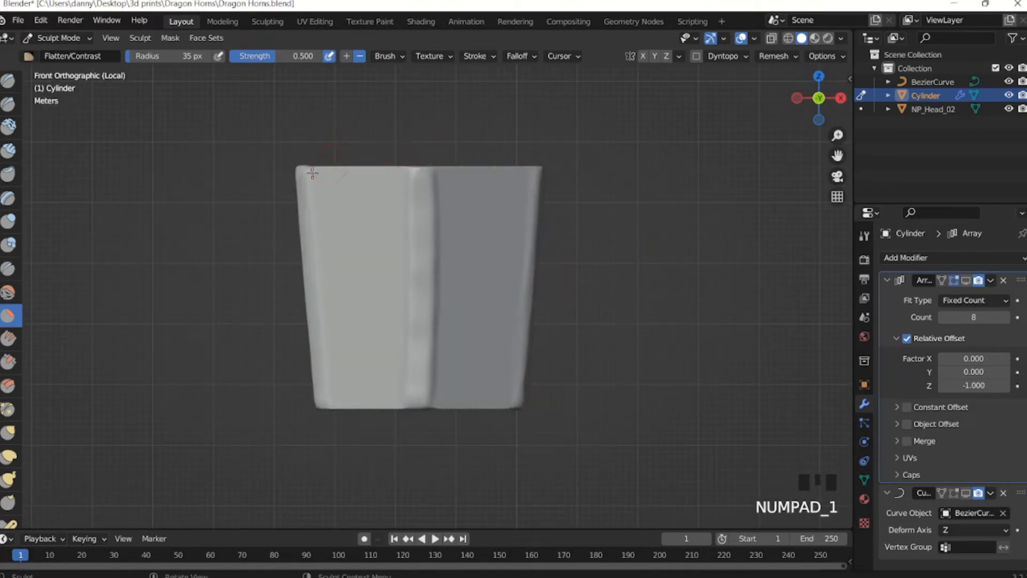
key("f")
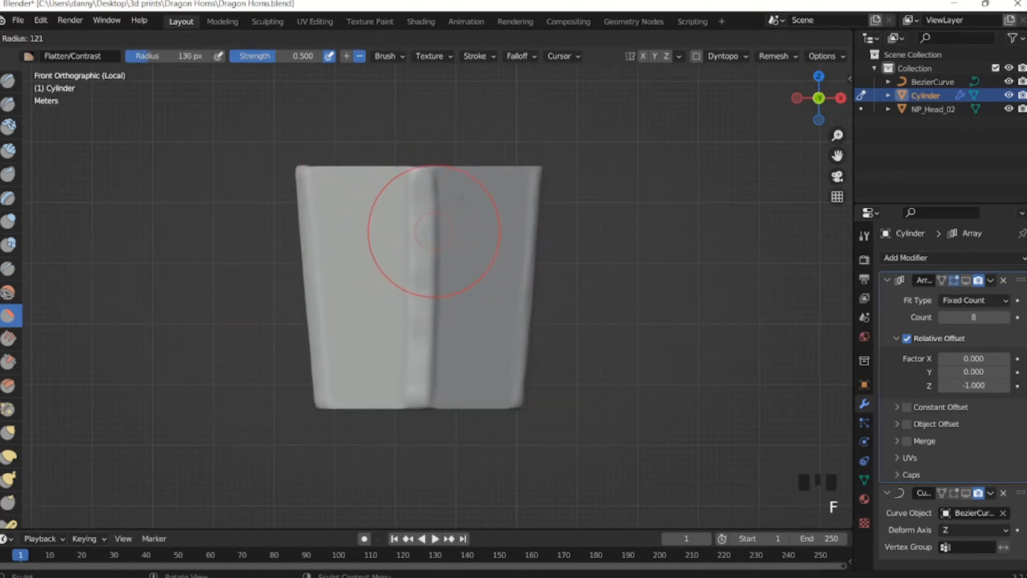
left_click(464, 137)
middle_click_drag(464, 136, 412, 195, "shift")
key("g")
scroll(415, 192, "down", 2)
key("f")
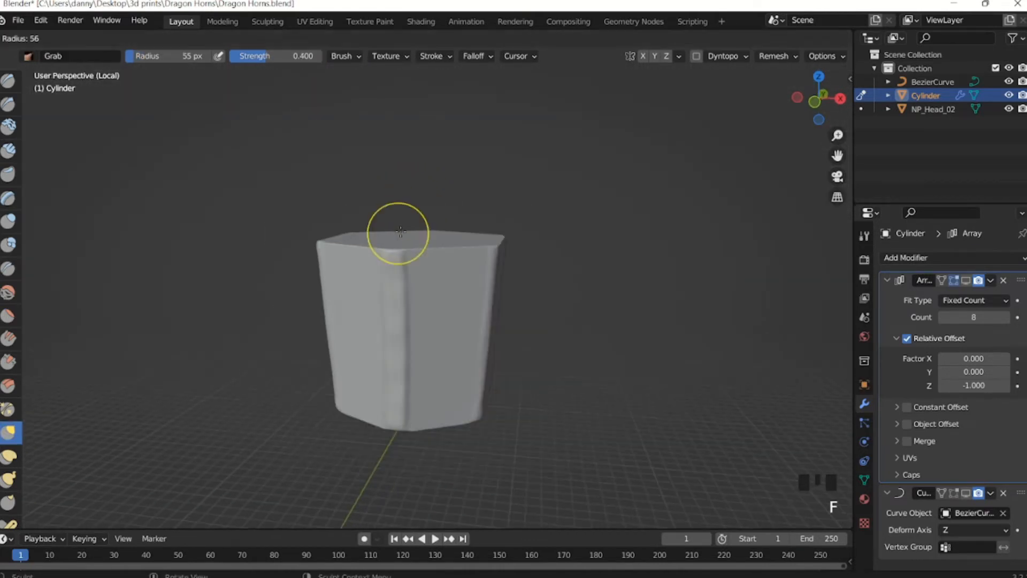
left_click(444, 201)
middle_click_drag(397, 239, 406, 298, "shift")
middle_click_drag(401, 252, 428, 310)
key("f")
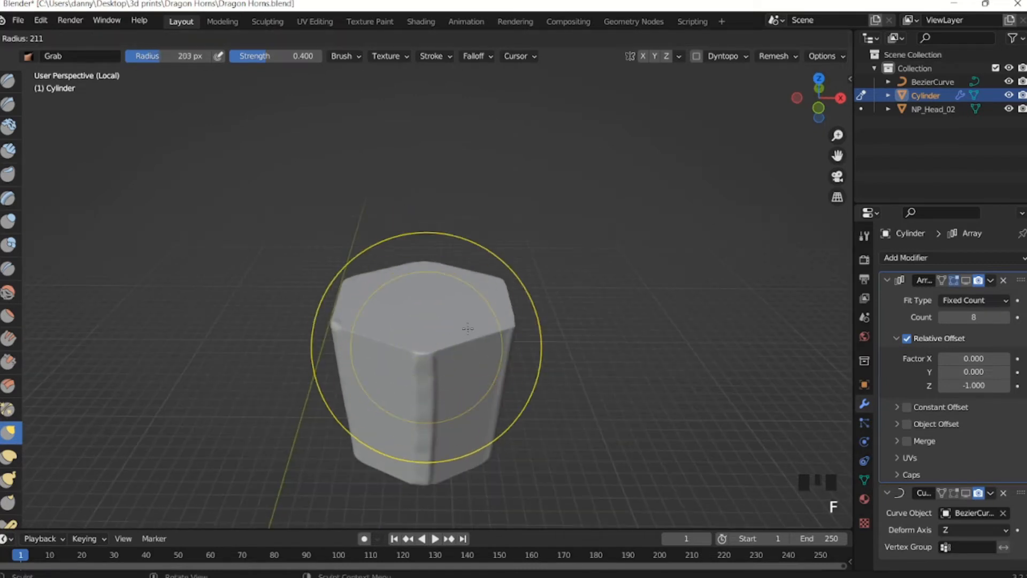
left_click(468, 328)
Smooth the segment's top rim and its corners all the way around at a 174 px radius.
left_click_drag(468, 332, 468, 338, "shift")
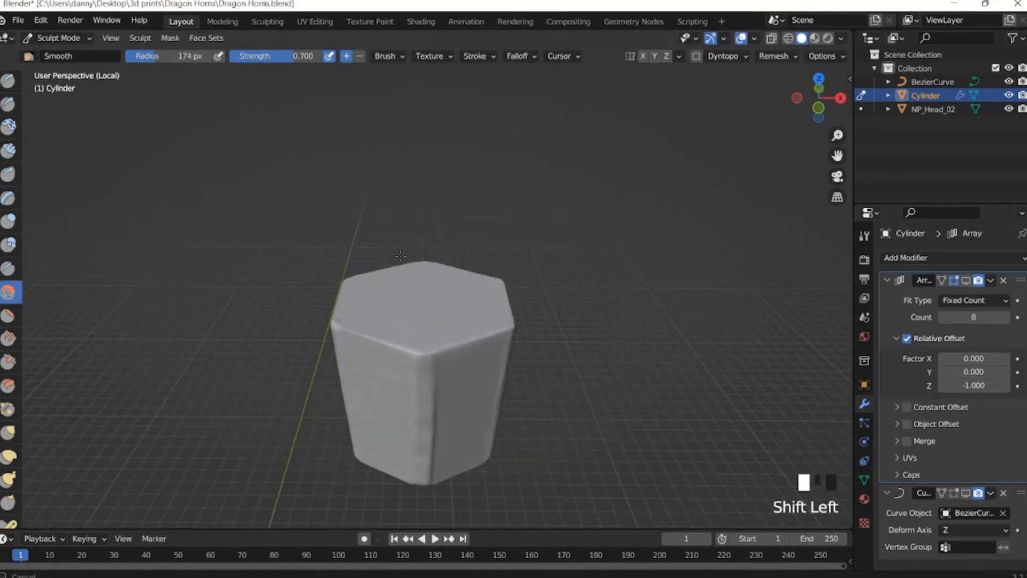
middle_click_drag(401, 256, 422, 321)
left_click_drag(423, 321, 426, 326, "shift")
middle_click_drag(425, 326, 435, 351)
left_click_drag(435, 351, 380, 342, "shift")
middle_click_drag(380, 343, 476, 325)
left_click_drag(477, 326, 313, 305, "shift")
middle_click_drag(312, 305, 331, 309)
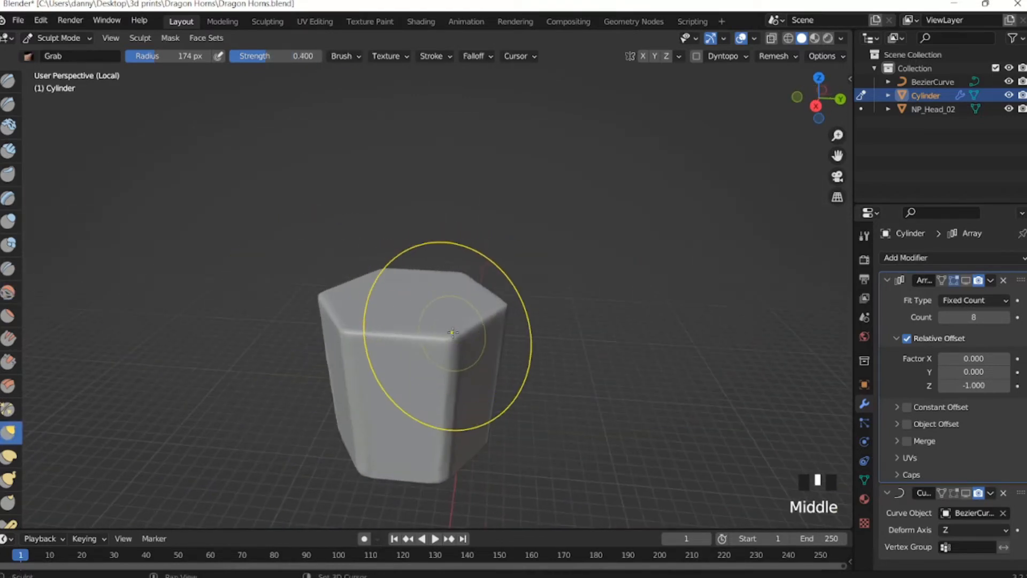
Smooth the segment's bottom rim and its corners all the way around.
middle_click_drag(453, 332, 409, 203)
left_click_drag(409, 203, 417, 235, "shift")
middle_click_drag(417, 235, 423, 257)
left_click_drag(422, 257, 419, 263, "shift")
middle_click_drag(420, 264, 367, 324)
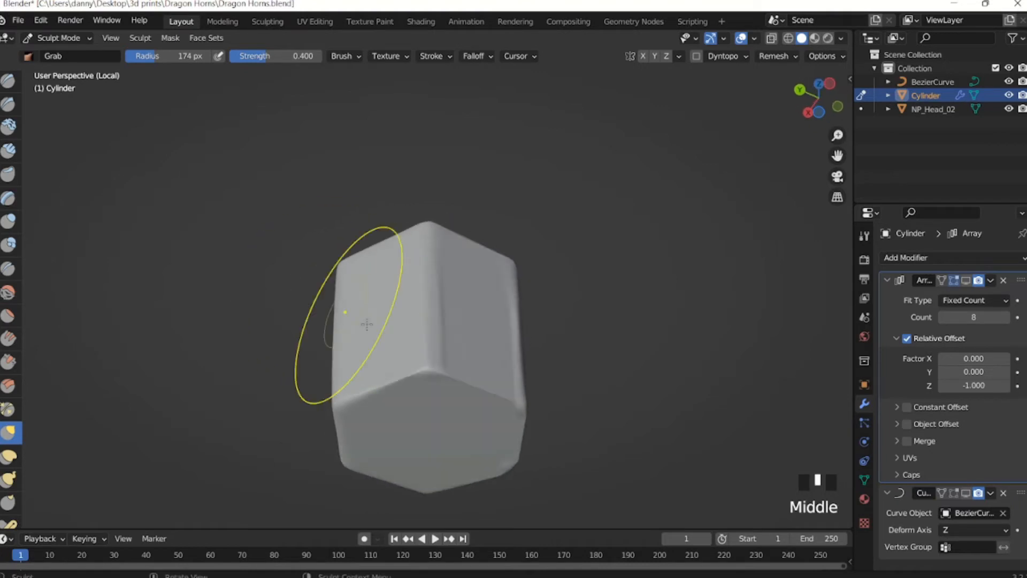
left_click_drag(367, 324, 347, 418, "shift")
middle_click_drag(348, 417, 329, 388)
mouse_move(329, 387)
left_mouse_down("shift")
mouse_move(336, 396)
mouse_move(458, 381)
left_mouse_up("shift")
middle_click_drag(419, 379, 442, 263)
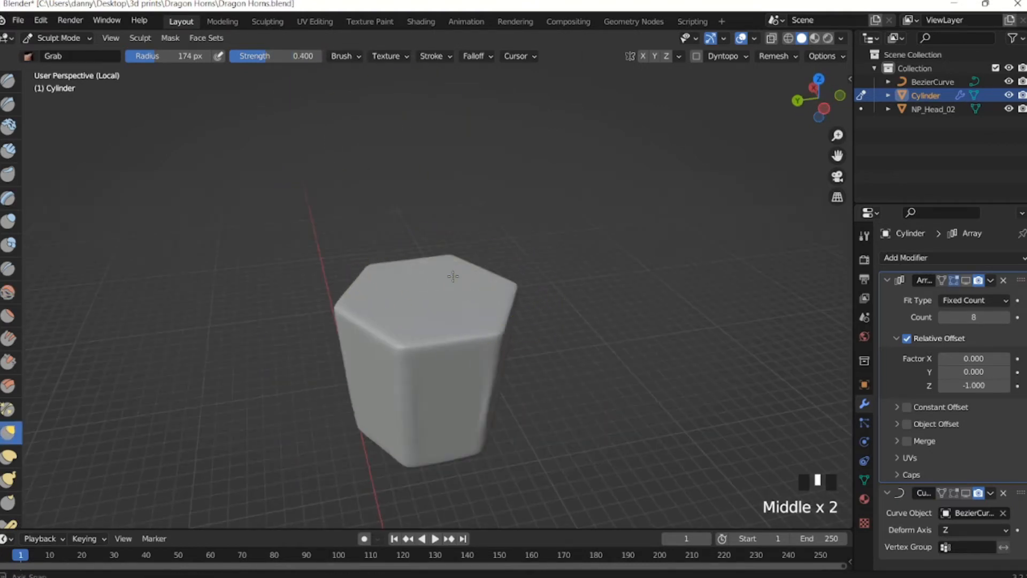
From the front view, pull the top rim's front corner upward into a spike with the Grab brush at a 126 px radius.
key("KP_1")
key("f")
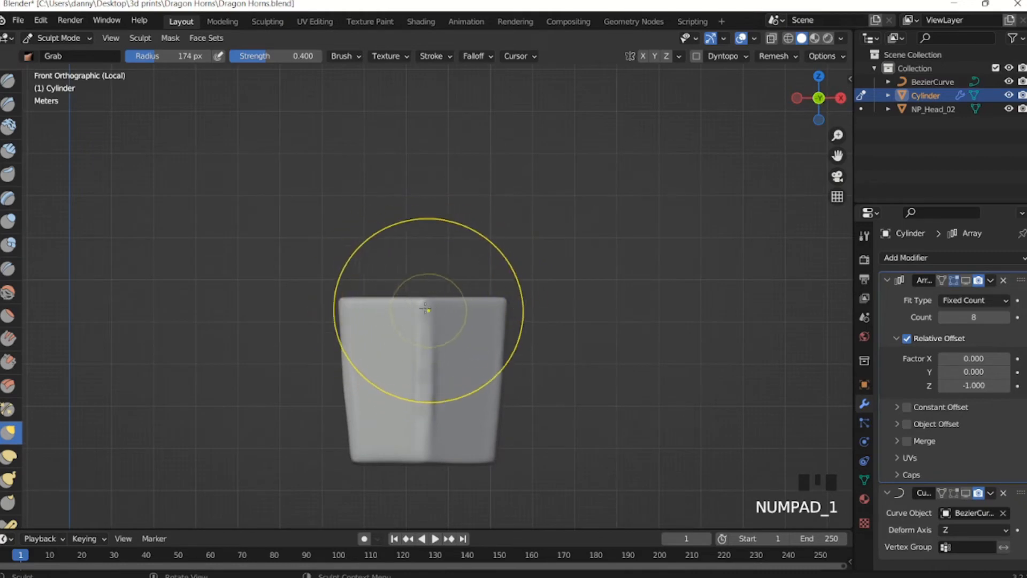
mouse_move(436, 304)
middle_mouse_down("shift")
mouse_move(412, 291)
mouse_move(367, 206)
mouse_move(390, 298)
mouse_move(400, 213)
mouse_move(406, 305)
mouse_move(413, 289)
middle_mouse_up("shift")
key("f")
left_click(432, 278)
left_click_drag(379, 373, 373, 272)
middle_click_drag(377, 281, 404, 273)
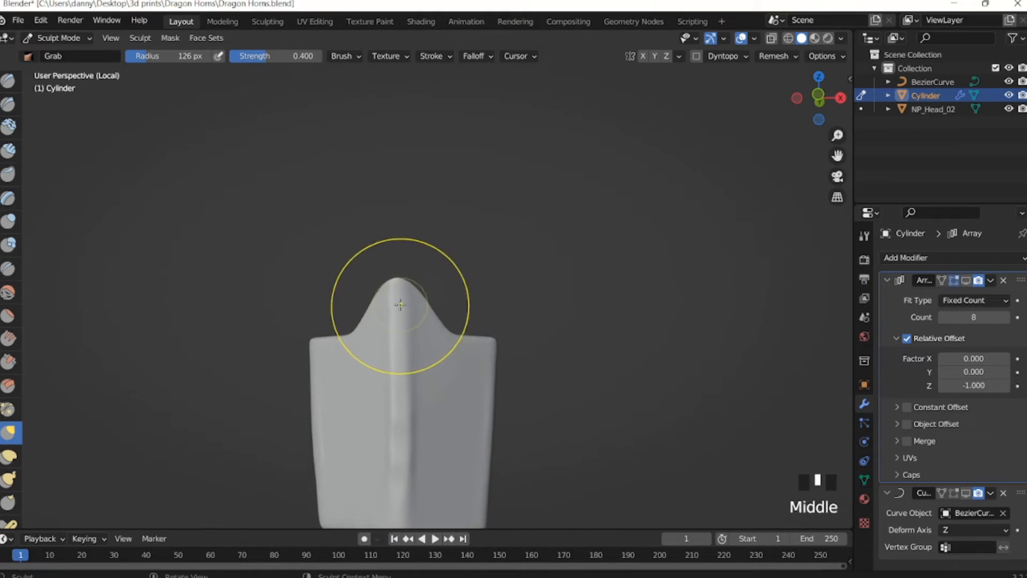
Extend the front spike's tip up and outward, and even out the outer edge beneath it.
left_click_drag(400, 304, 410, 284)
middle_click_drag(439, 285, 298, 321)
mouse_move(298, 321)
left_mouse_down()
mouse_move(286, 310)
mouse_move(302, 291)
left_mouse_up()
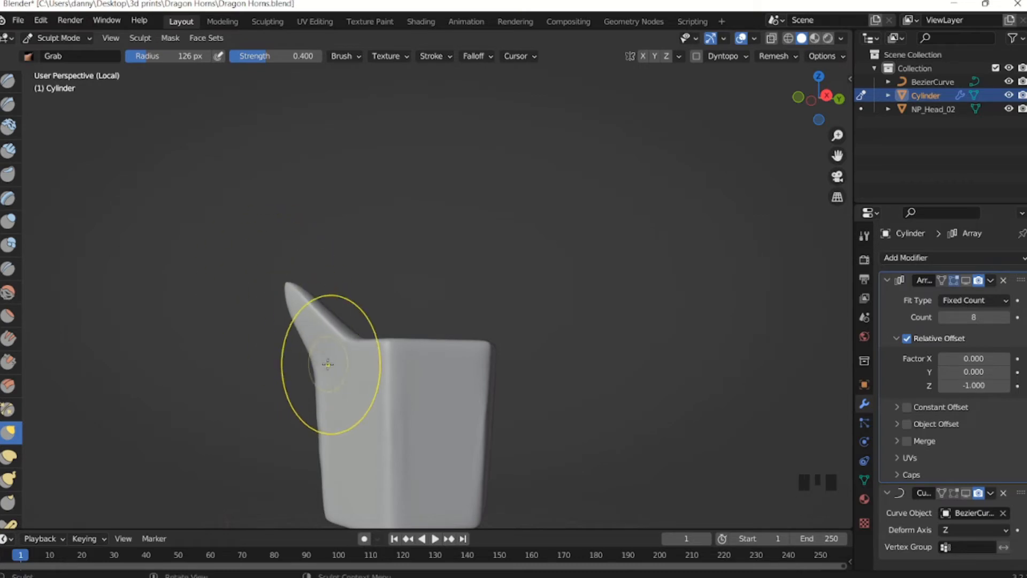
left_click_drag(320, 359, 313, 366)
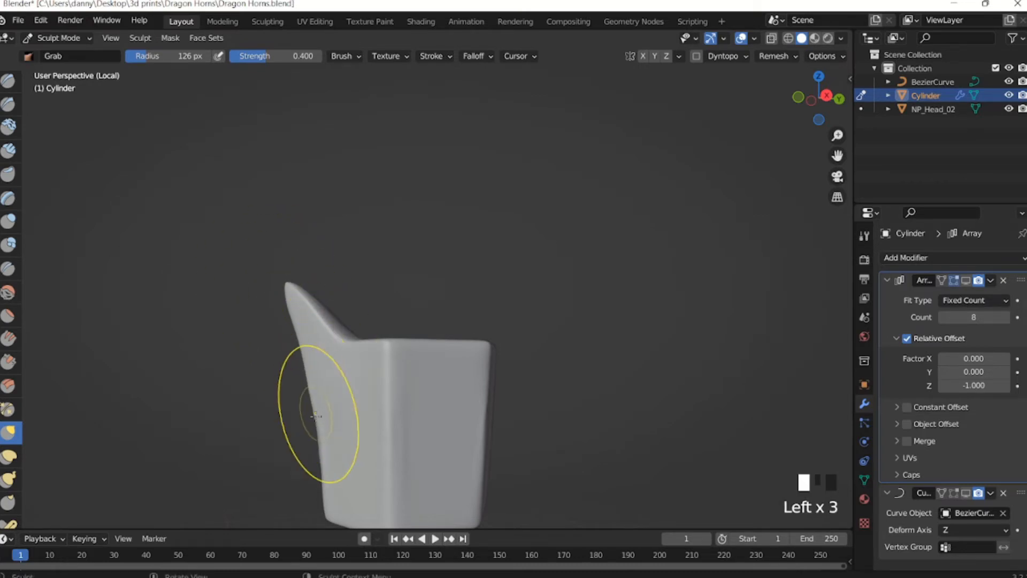
Pull the top rim corner on the positive X side of the front spike up and outward into a second spike.
middle_click_drag(325, 361, 470, 356)
left_click_drag(470, 355, 537, 252)
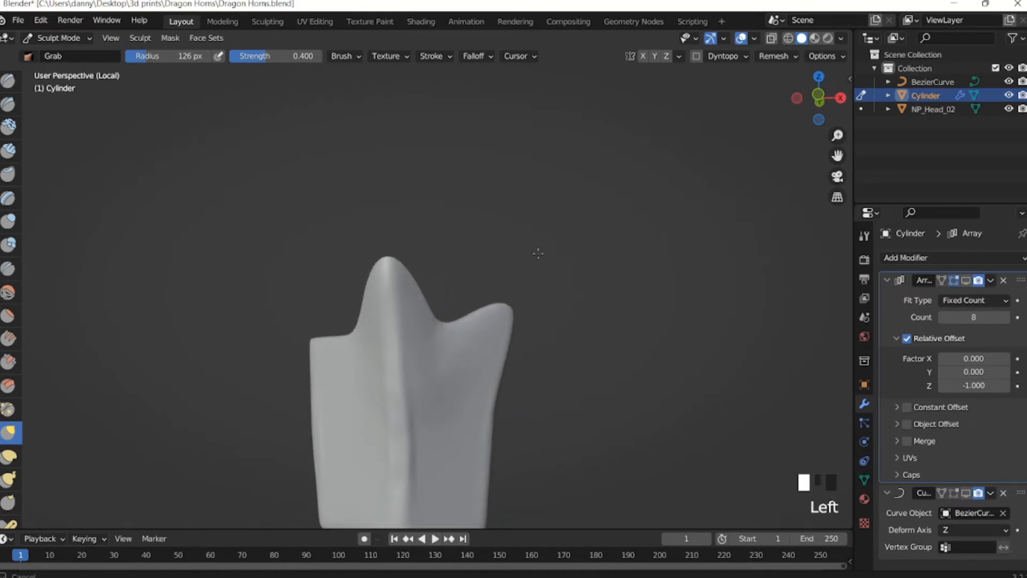
mouse_move(537, 252)
middle_mouse_down()
mouse_move(210, 348)
mouse_move(341, 324)
middle_mouse_up()
left_click_drag(341, 324, 314, 299)
mouse_move(314, 300)
middle_mouse_down()
mouse_move(321, 401)
mouse_move(349, 379)
mouse_move(303, 321)
middle_mouse_up()
left_click(320, 388)
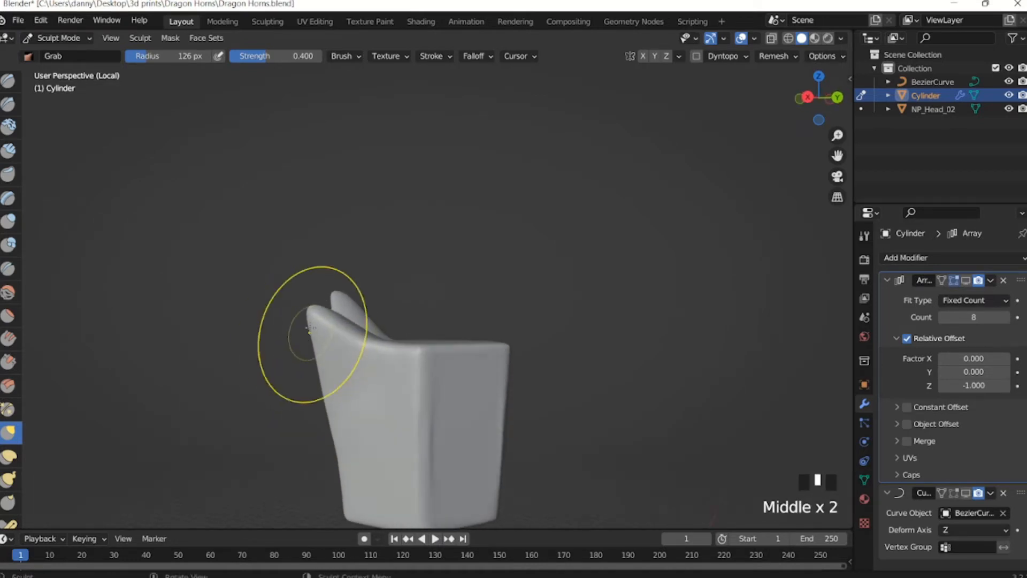
left_click(304, 314)
Pull the next top rim corner toward the back up and outward into a third spike, and shape its outer edge.
middle_click_drag(375, 346, 409, 392)
left_click_drag(351, 359, 306, 308)
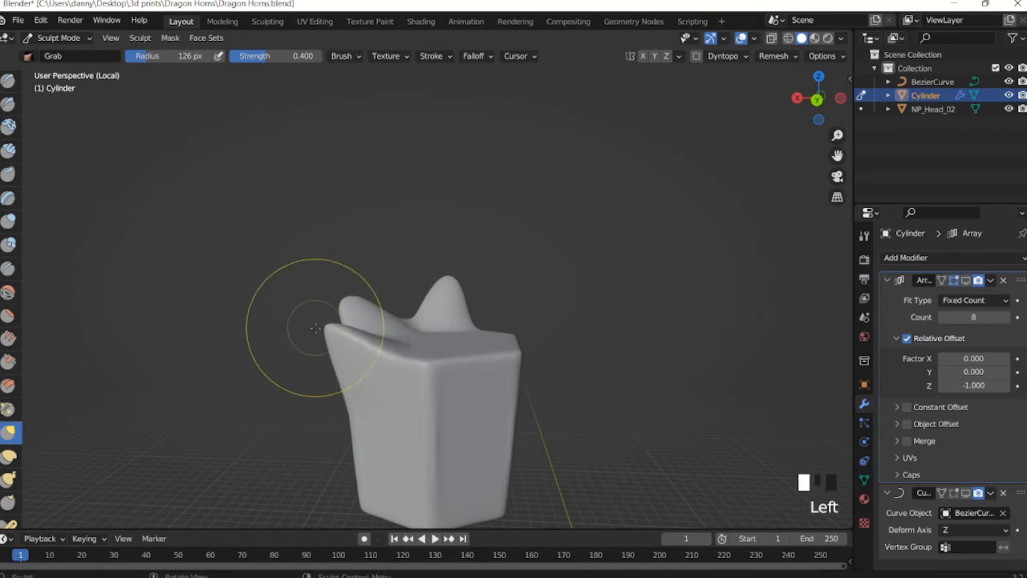
mouse_move(316, 328)
middle_mouse_down()
mouse_move(412, 321)
mouse_move(413, 298)
middle_mouse_up()
mouse_move(413, 298)
left_mouse_down()
mouse_move(427, 364)
mouse_move(433, 353)
left_mouse_up()
middle_click_drag(443, 352, 355, 435)
left_click_drag(355, 435, 347, 424)
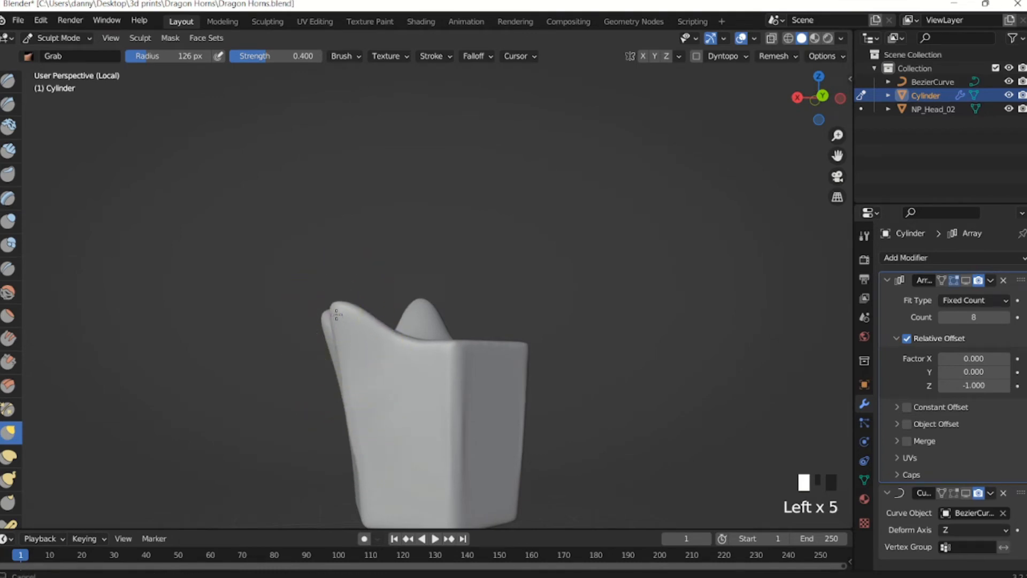
Grab the top rim's back corner opposite the front spike and pull it up and outward into a fourth spike.
middle_click_drag(336, 314, 401, 362)
mouse_move(344, 344)
left_mouse_down()
mouse_move(299, 313)
mouse_move(324, 329)
left_mouse_up()
middle_click_drag(332, 351, 351, 396)
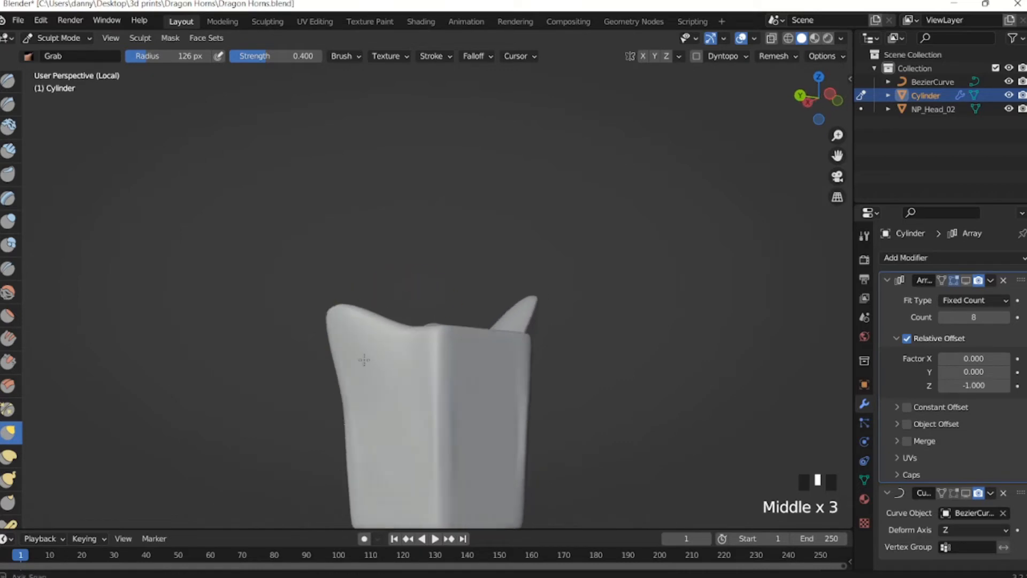
left_click_drag(351, 396, 351, 396)
Refine the back spike's tip and outline with small Grab adjustments from several sides.
middle_click_drag(340, 395, 527, 321)
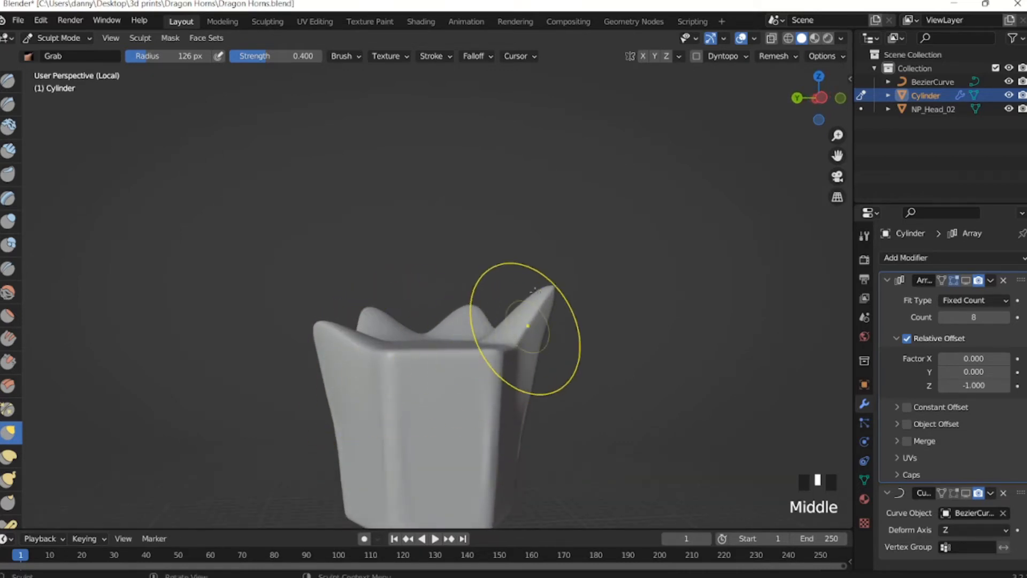
middle_click_drag(379, 333, 352, 336)
left_click_drag(332, 332, 332, 323)
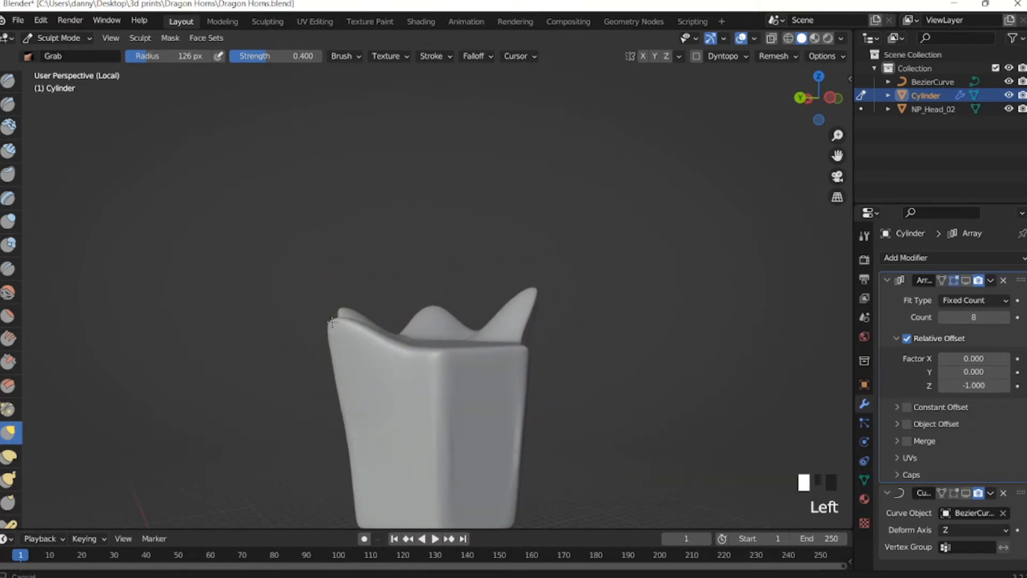
middle_click_drag(330, 312, 447, 330)
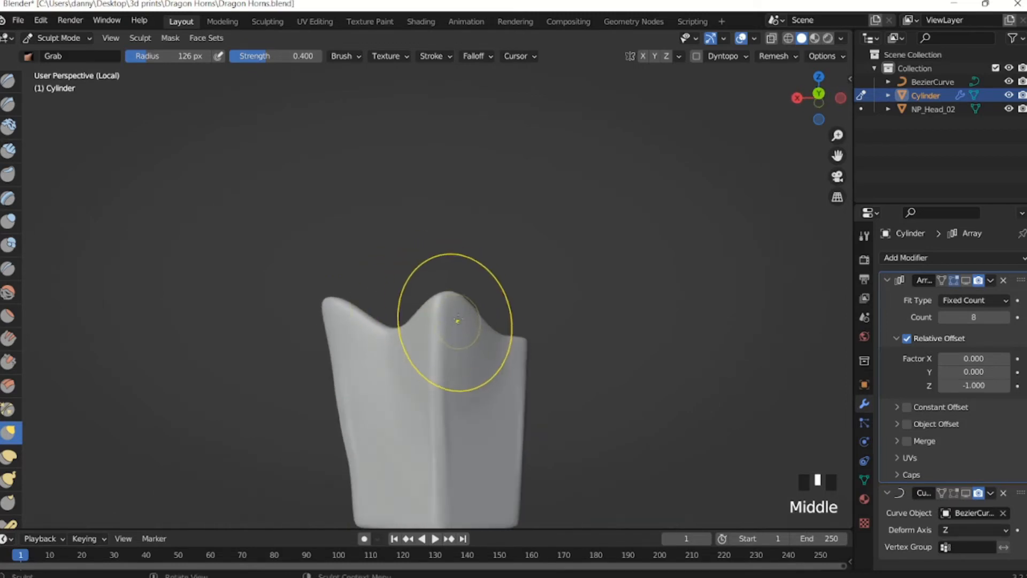
left_click_drag(440, 302, 439, 302)
left_click(448, 303)
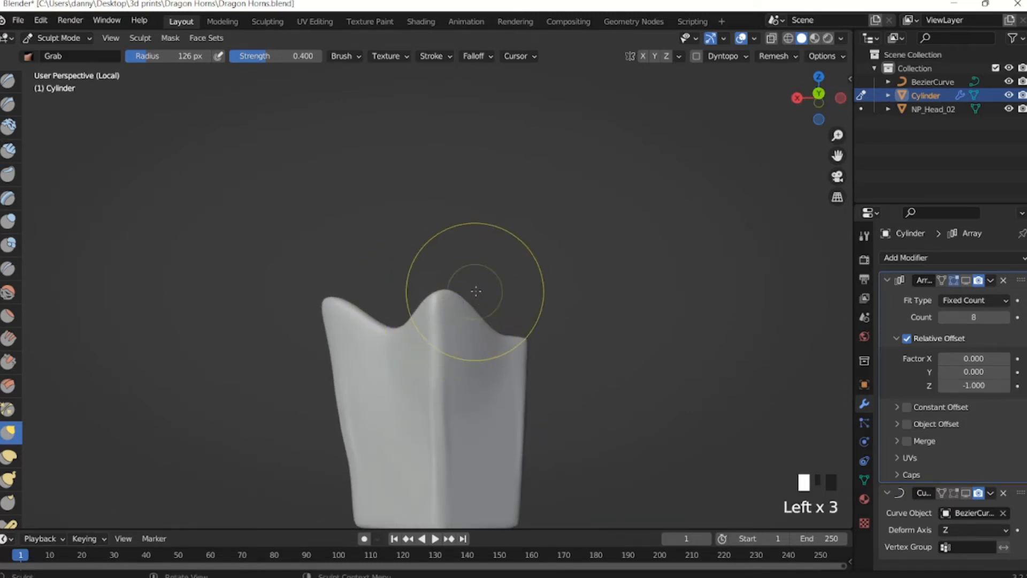
Raise the rear corner on the negative X side into a fifth spike, and flare its tip and outer edge outward.
middle_click_drag(476, 290, 434, 322)
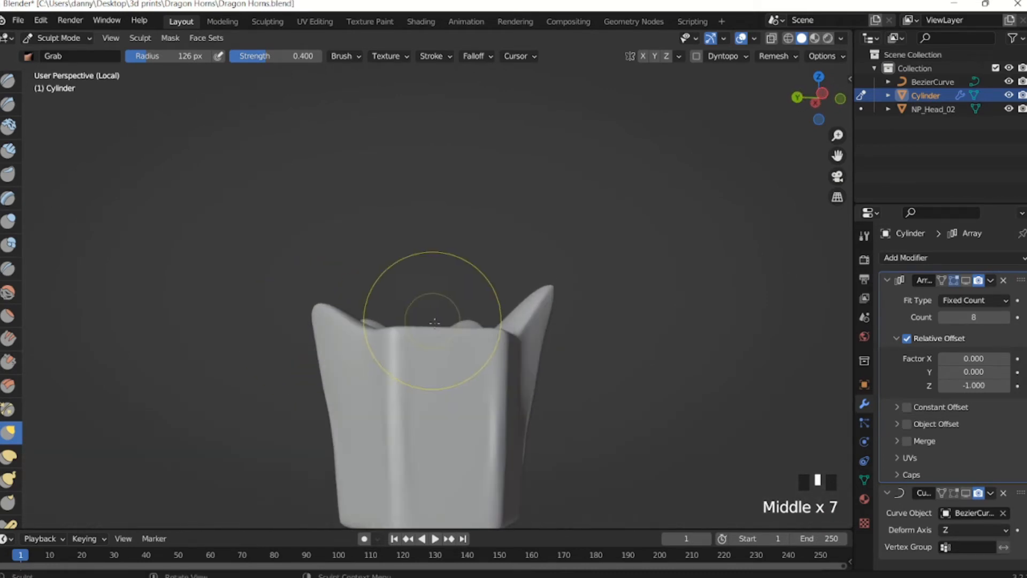
left_click_drag(393, 336, 370, 282)
middle_click_drag(359, 233, 310, 298)
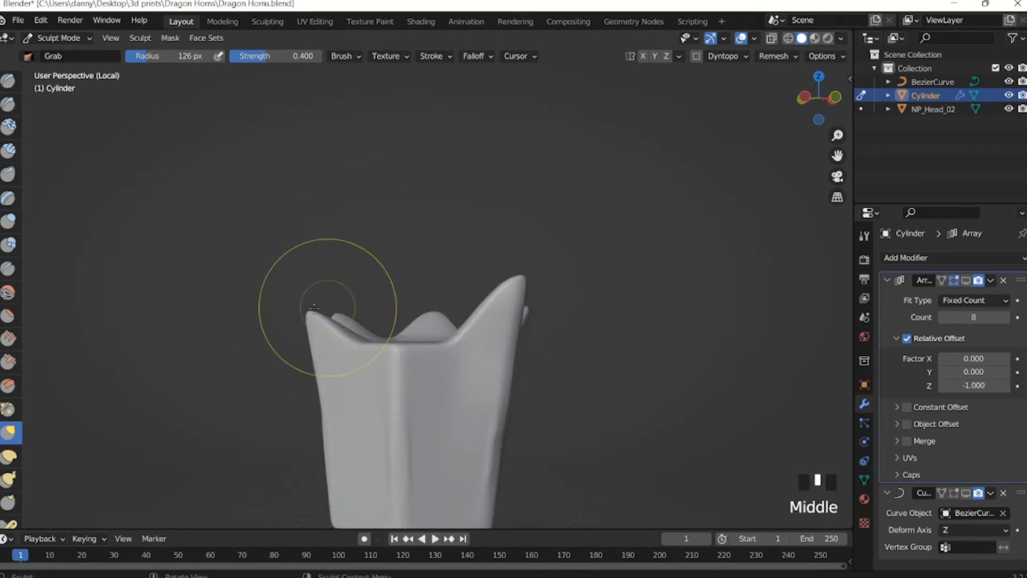
left_click_drag(310, 298, 305, 316)
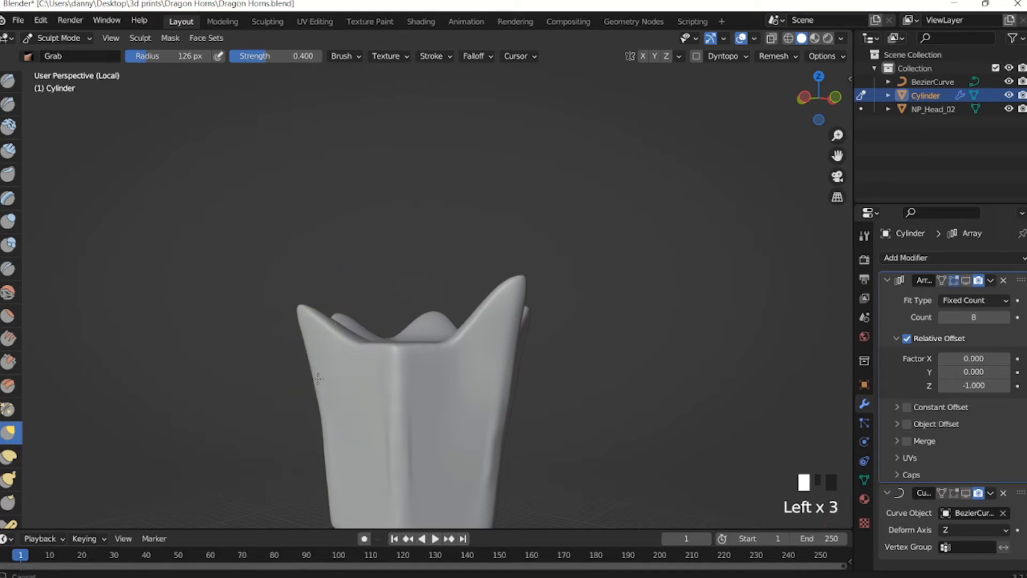
mouse_move(318, 378)
left_mouse_down()
mouse_move(321, 425)
mouse_move(303, 327)
mouse_move(340, 353)
left_mouse_up()
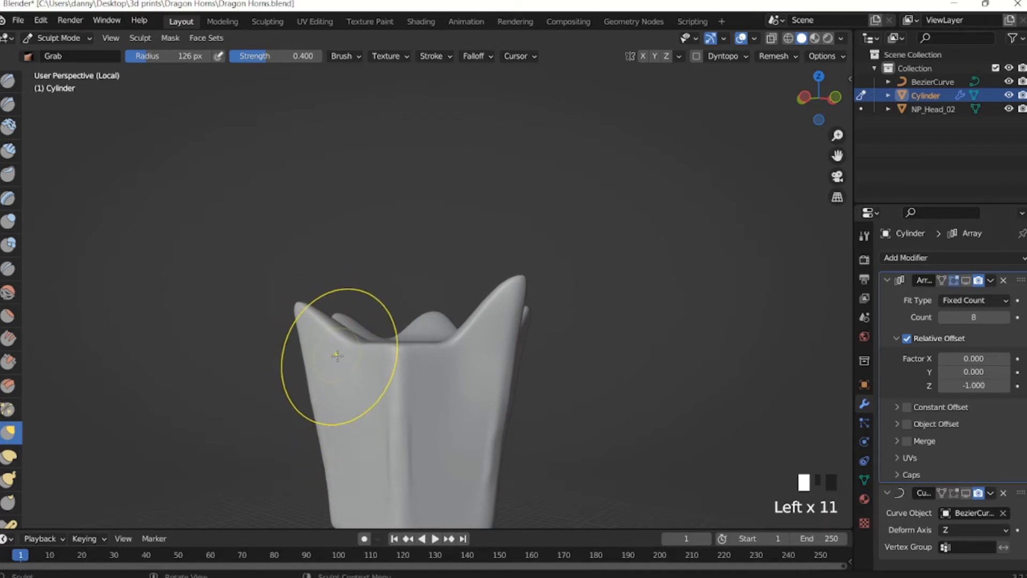
Pull the last flat corner of the top rim up and outward into a sixth spike, and shape its outer edge.
middle_click_drag(339, 353, 236, 351)
mouse_move(314, 344)
left_mouse_down()
mouse_move(261, 278)
mouse_move(264, 298)
left_mouse_up()
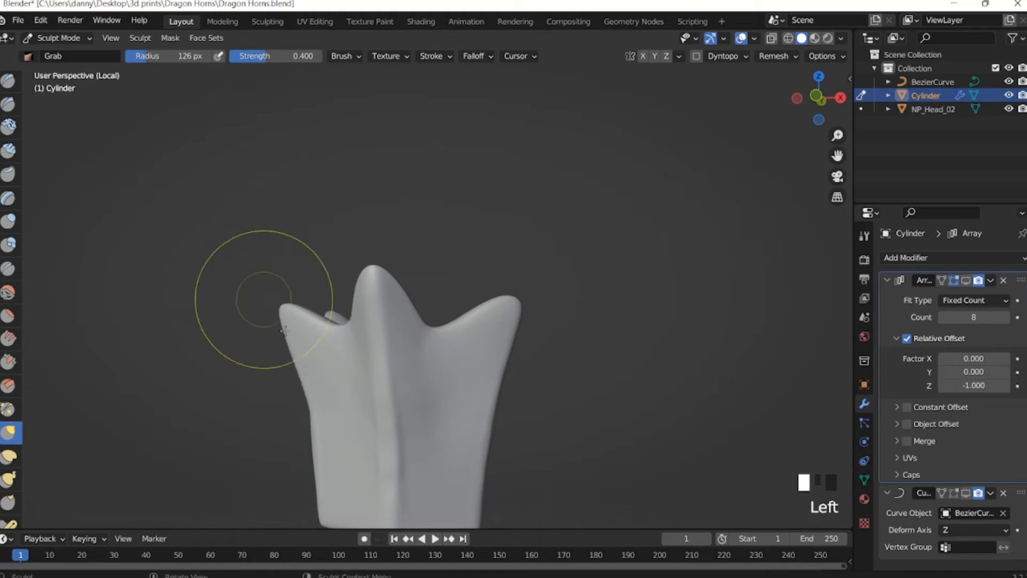
mouse_move(317, 393)
left_mouse_down()
mouse_move(301, 402)
mouse_move(288, 329)
left_mouse_up()
middle_click_drag(288, 330, 412, 321)
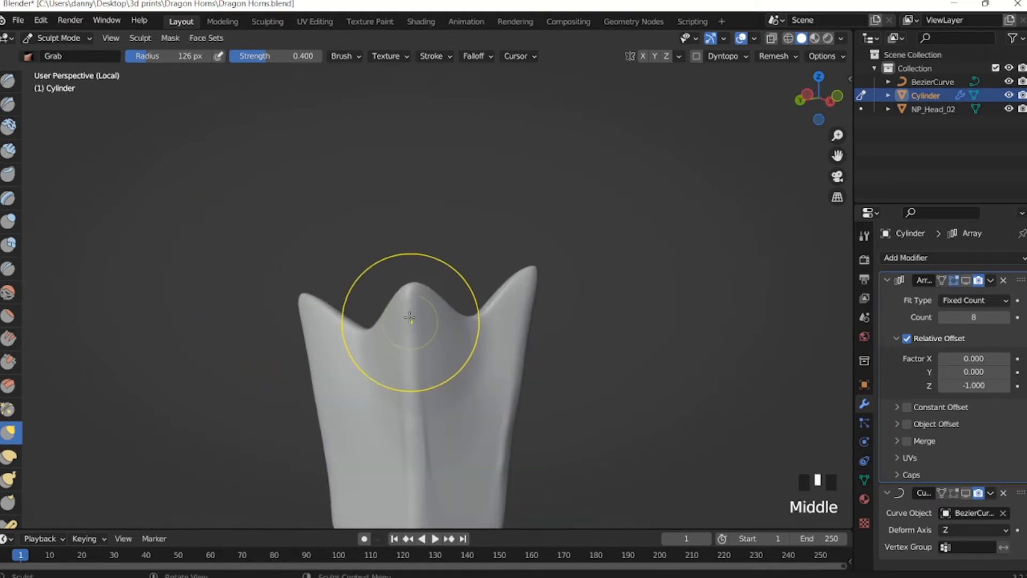
Pull the facing middle spike of the top rim slightly higher with the Grab brush.
left_click_drag(412, 321, 419, 295)
mouse_move(418, 295)
middle_mouse_down()
mouse_move(573, 367)
mouse_move(455, 348)
mouse_move(444, 357)
mouse_move(378, 321)
mouse_move(544, 331)
mouse_move(471, 321)
middle_mouse_up()
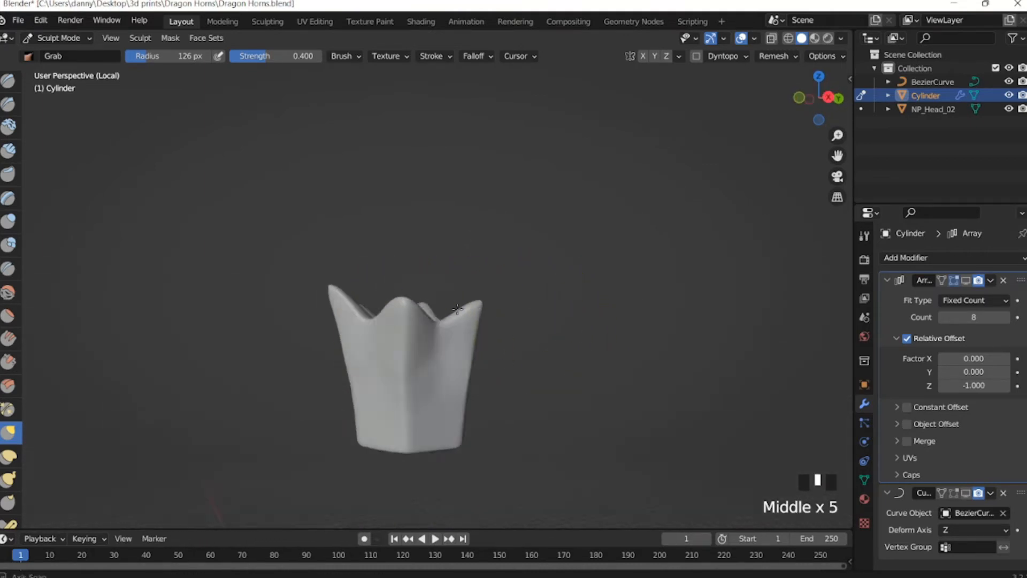
mouse_move(424, 275)
middle_mouse_down()
mouse_move(471, 339)
mouse_move(458, 310)
mouse_move(493, 321)
mouse_move(484, 318)
middle_mouse_up()
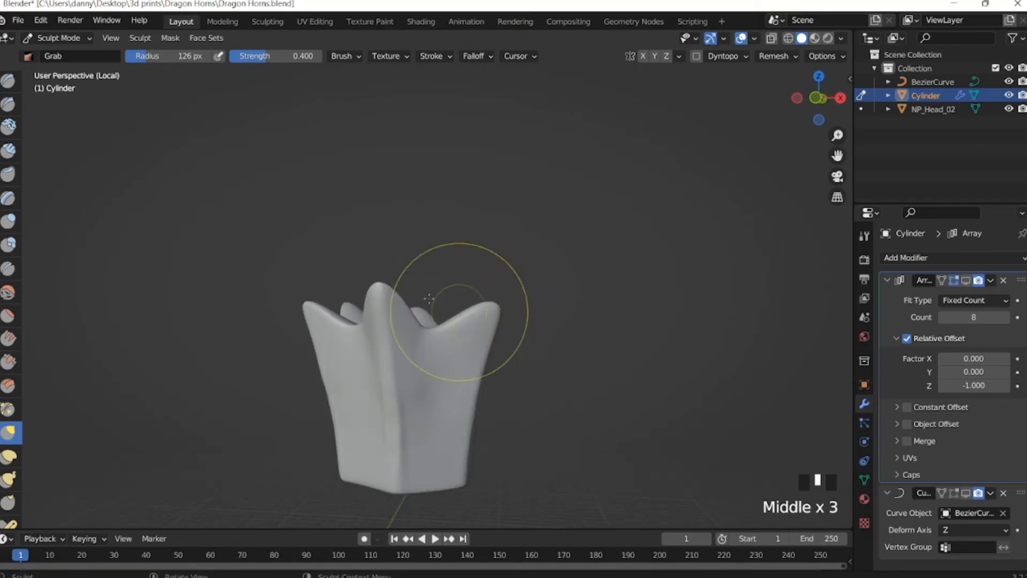
Return to Object Mode, leave local view, and re-enable the Curve and Array modifiers in the viewport.
left_click(59, 38)
left_click(73, 54)
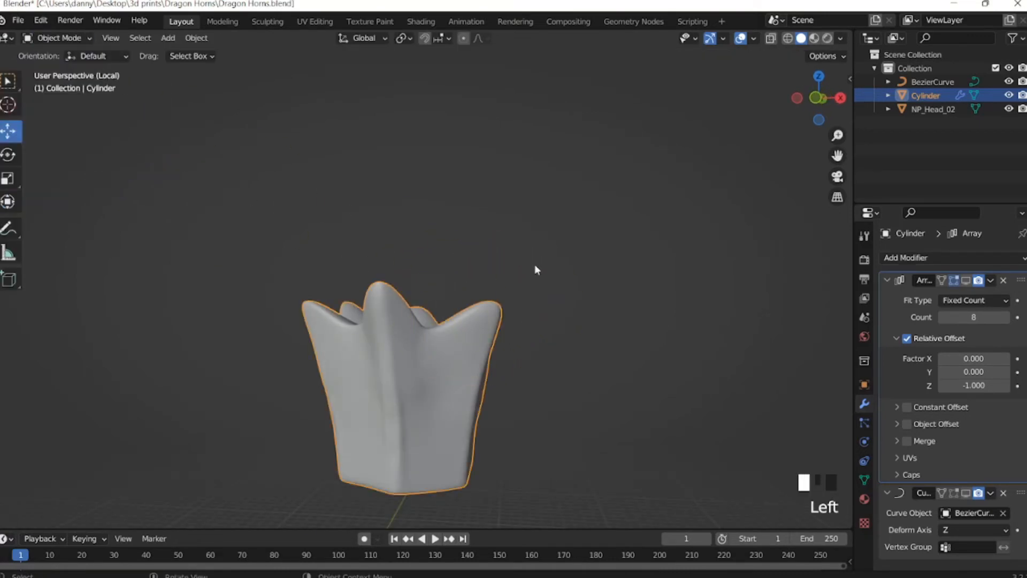
key("slash")
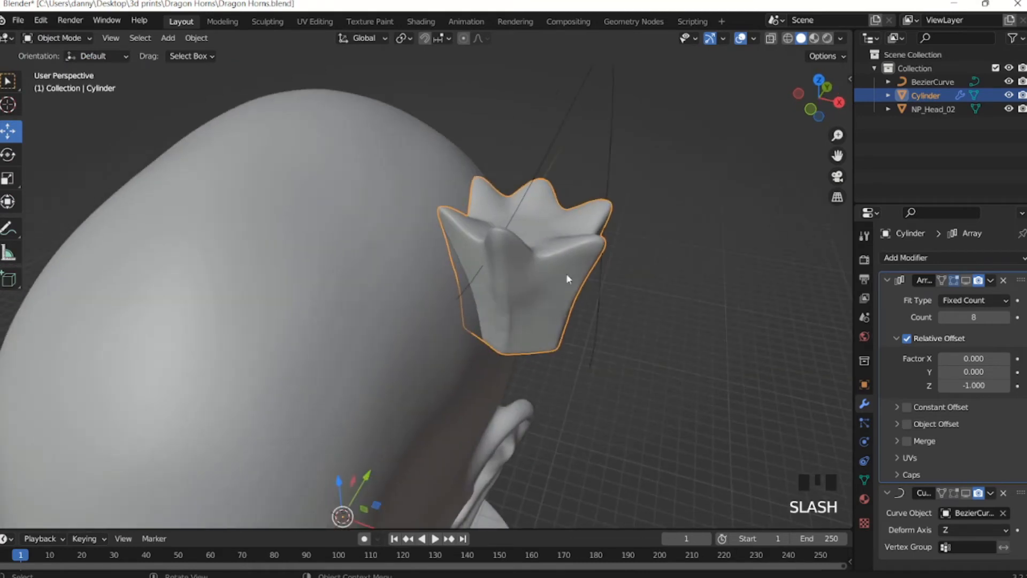
left_click(966, 494)
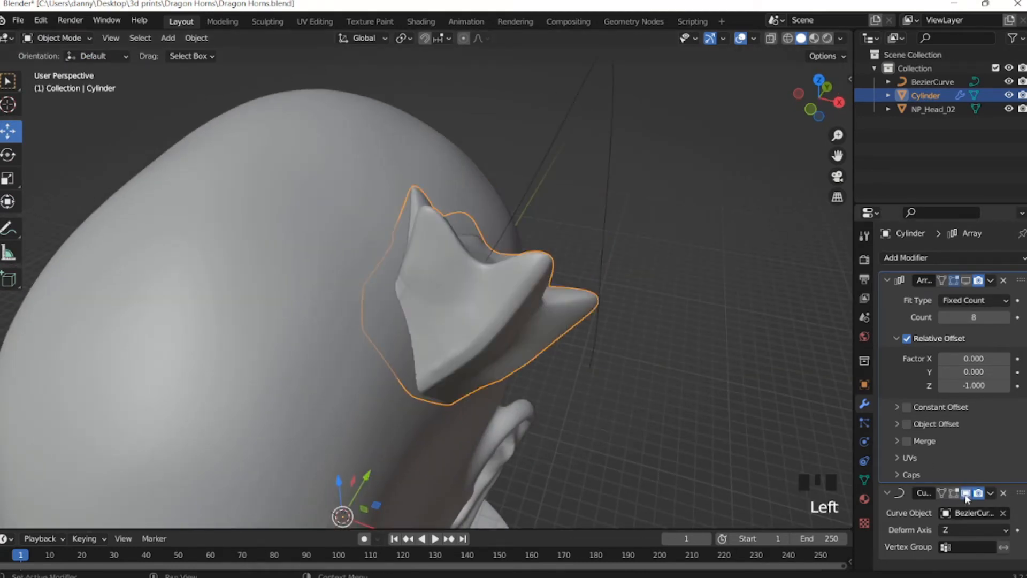
left_click(966, 280)
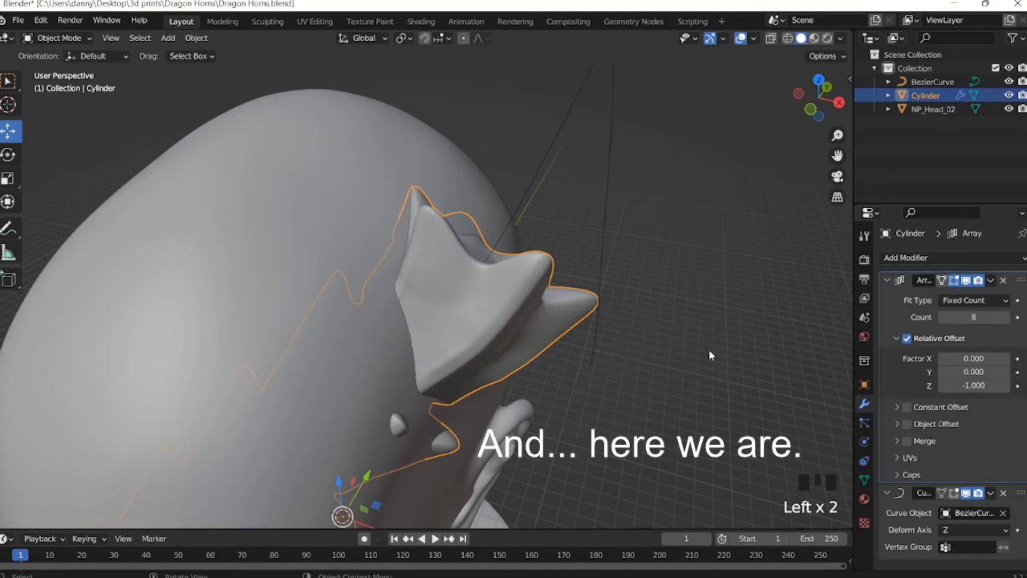
Set the Array modifier's relative Z offset to 1.
middle_click_drag(708, 349, 688, 348)
scroll(634, 324, "down", 5)
mouse_move(633, 323)
middle_mouse_down()
mouse_move(528, 316)
mouse_move(544, 307)
mouse_move(618, 326)
middle_mouse_up()
left_click(980, 386)
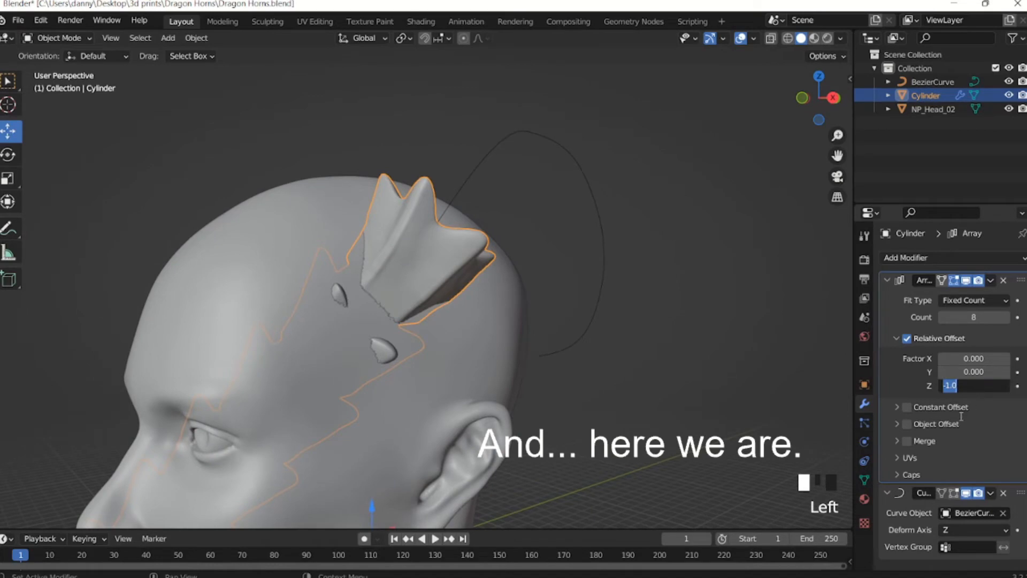
key("Return")
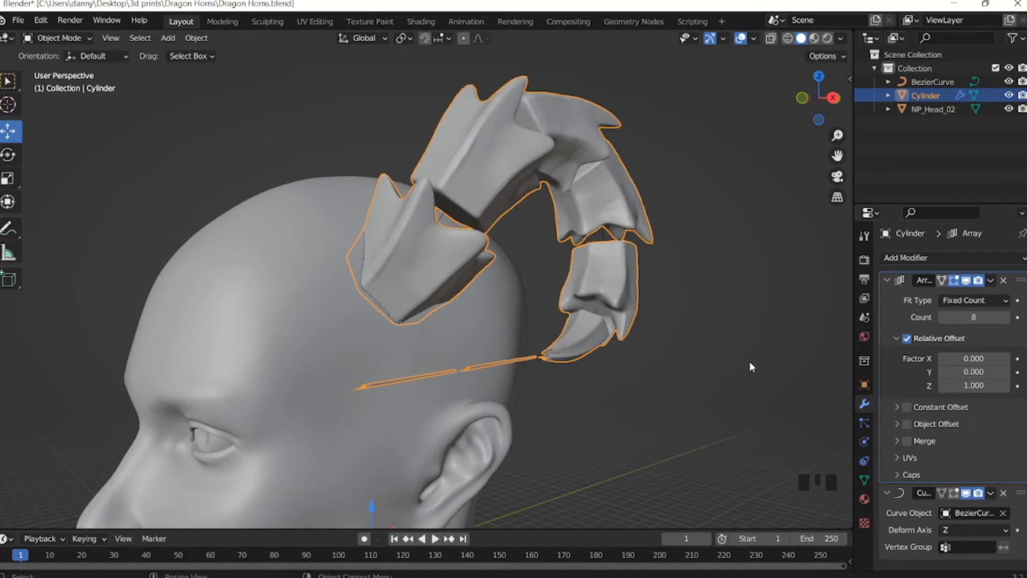
Set the Array modifier's relative Z offset to 0.75 to overlap the horn segments.
middle_click_drag(773, 317, 674, 307)
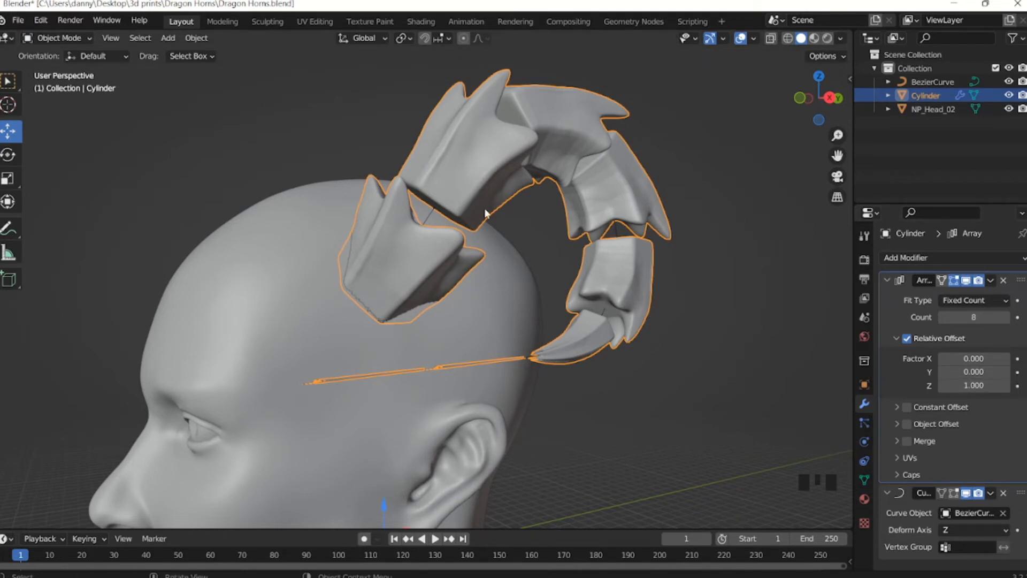
middle_click_drag(486, 213, 477, 184)
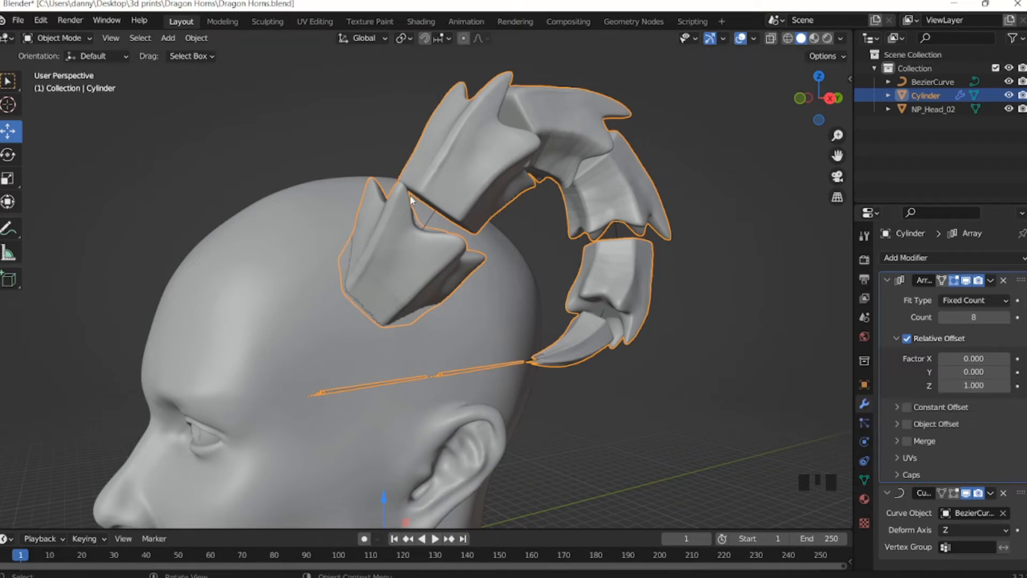
middle_click_drag(410, 199, 400, 202)
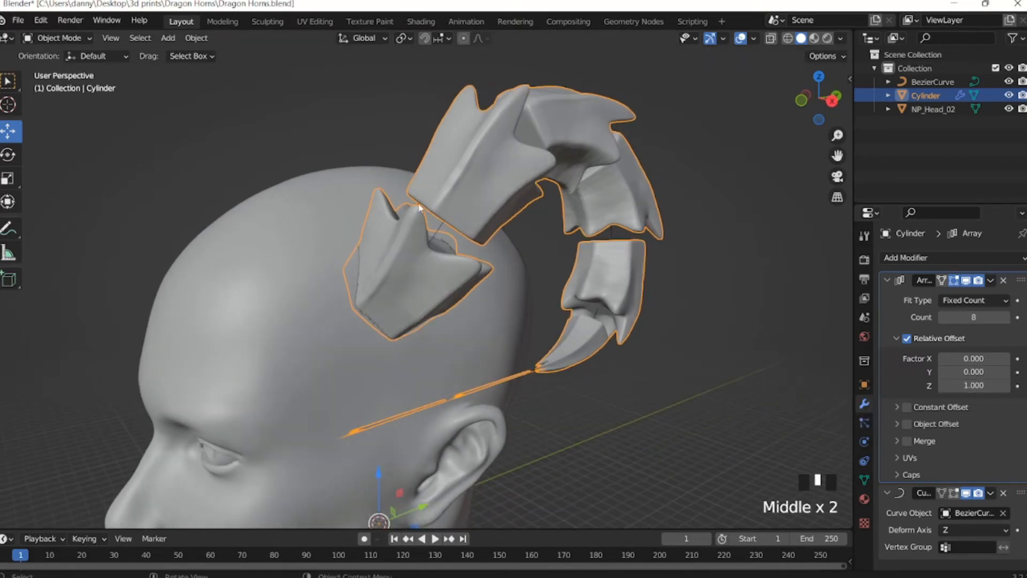
middle_click_drag(542, 245, 710, 332)
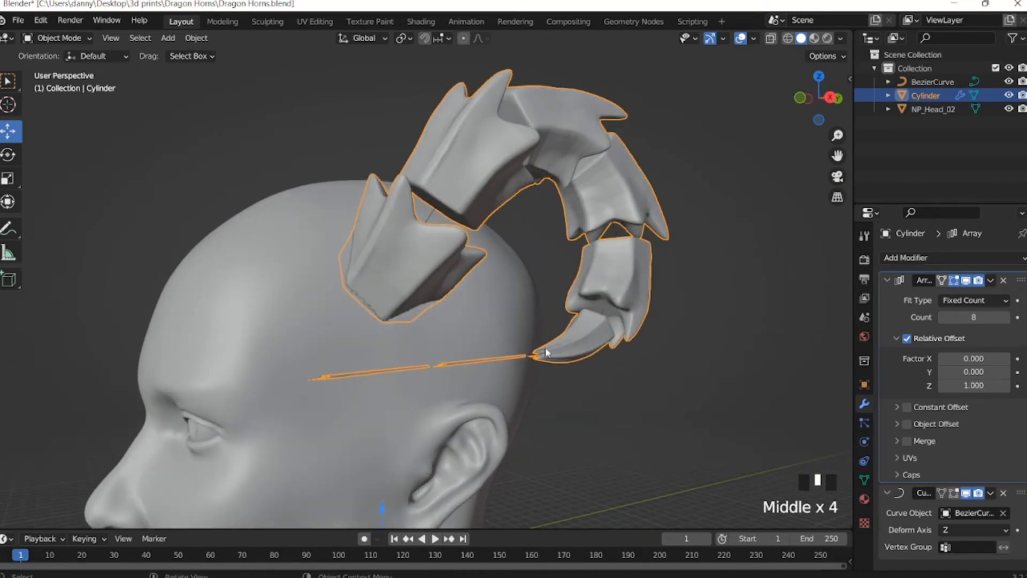
left_click(967, 385)
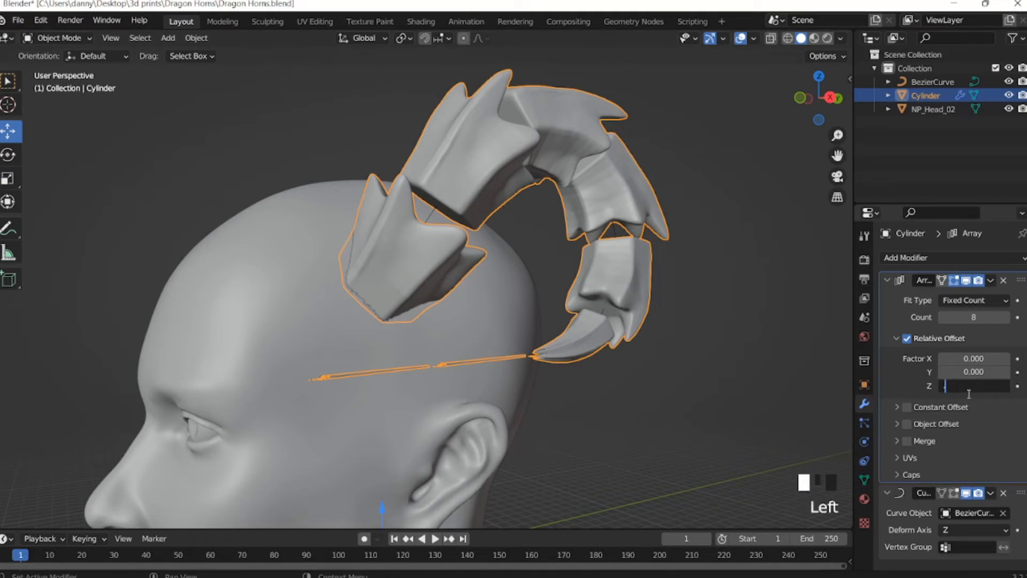
key("Return")
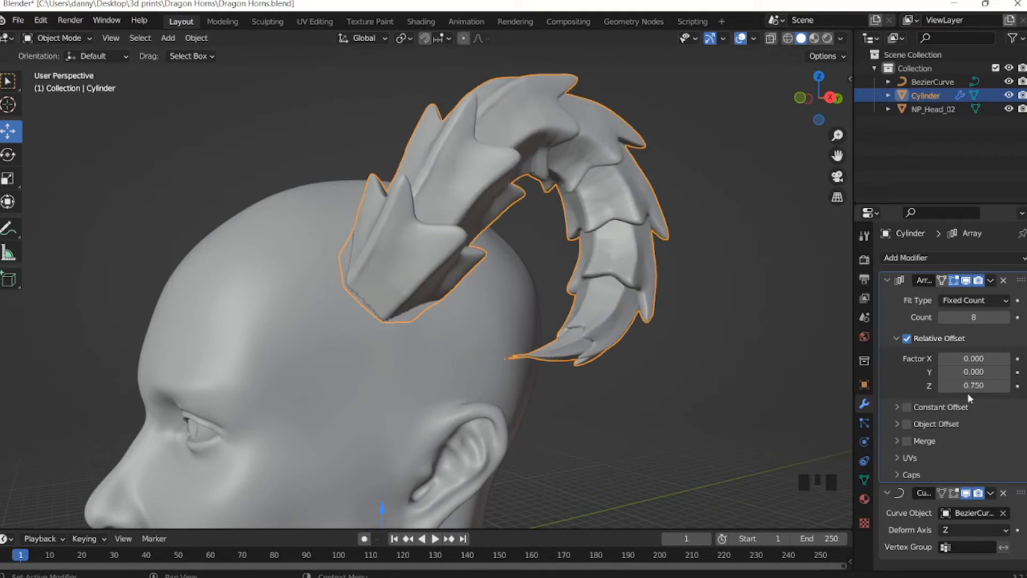
Set the Array modifier's count to 7 to drop the collapsed end segment of the horn.
middle_click_drag(614, 252, 532, 244)
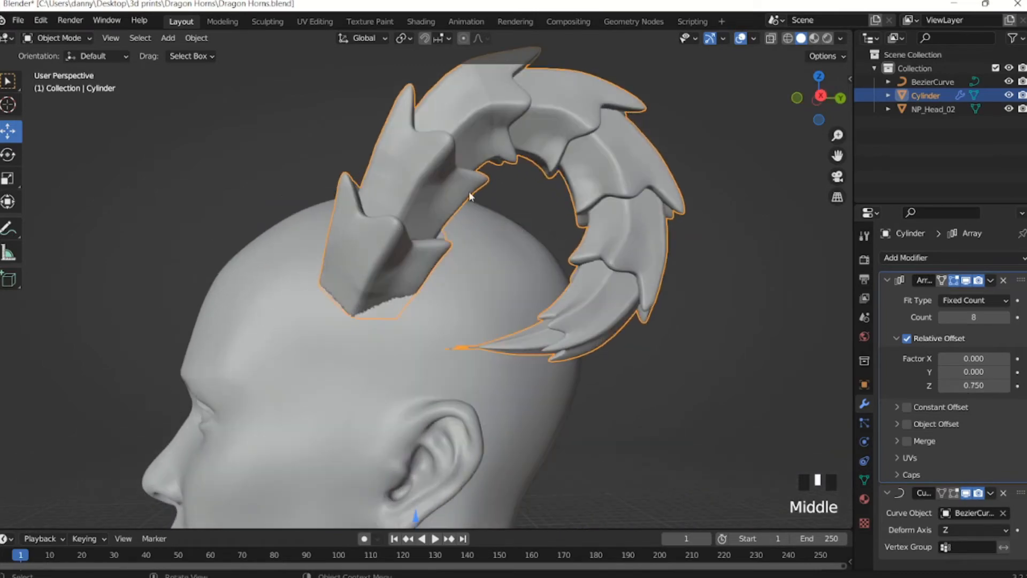
mouse_move(393, 222)
middle_mouse_down()
mouse_move(412, 213)
mouse_move(392, 242)
middle_mouse_up()
scroll(379, 262, "up", 4)
middle_click_drag(334, 282, 310, 286)
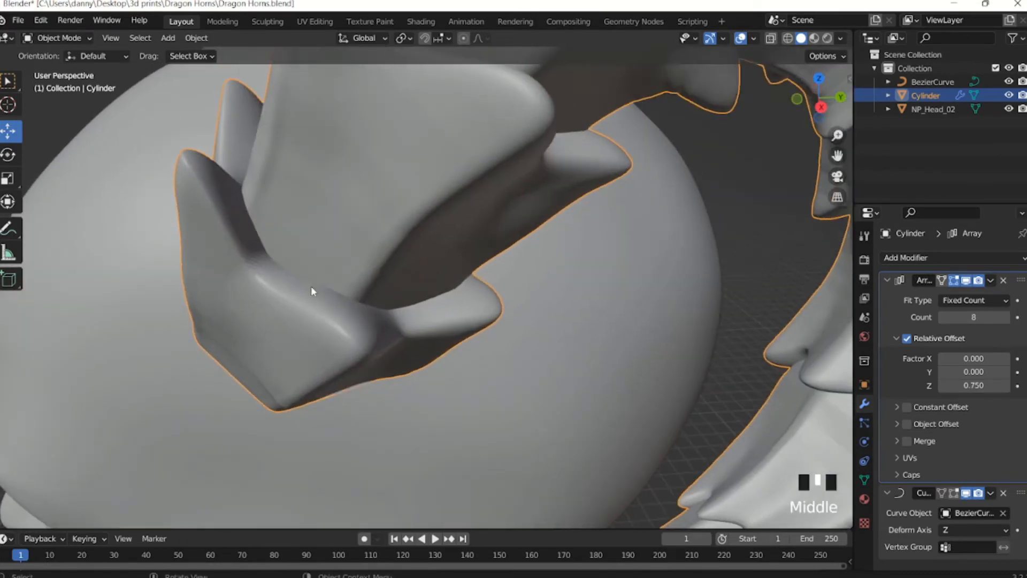
scroll(471, 246, "down", 2)
middle_click_drag(471, 245, 521, 221)
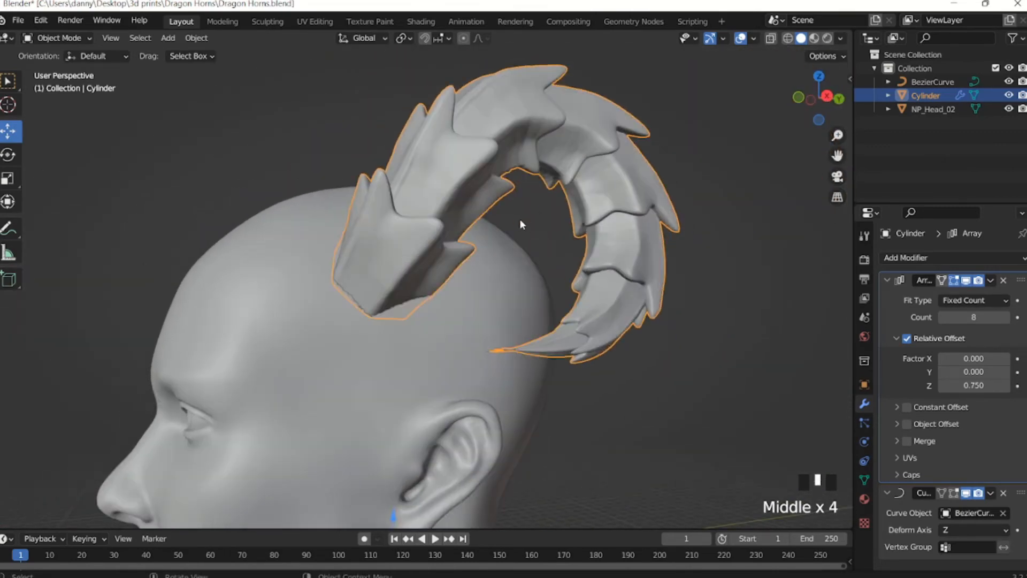
middle_click_drag(547, 262, 524, 329)
left_click(942, 318)
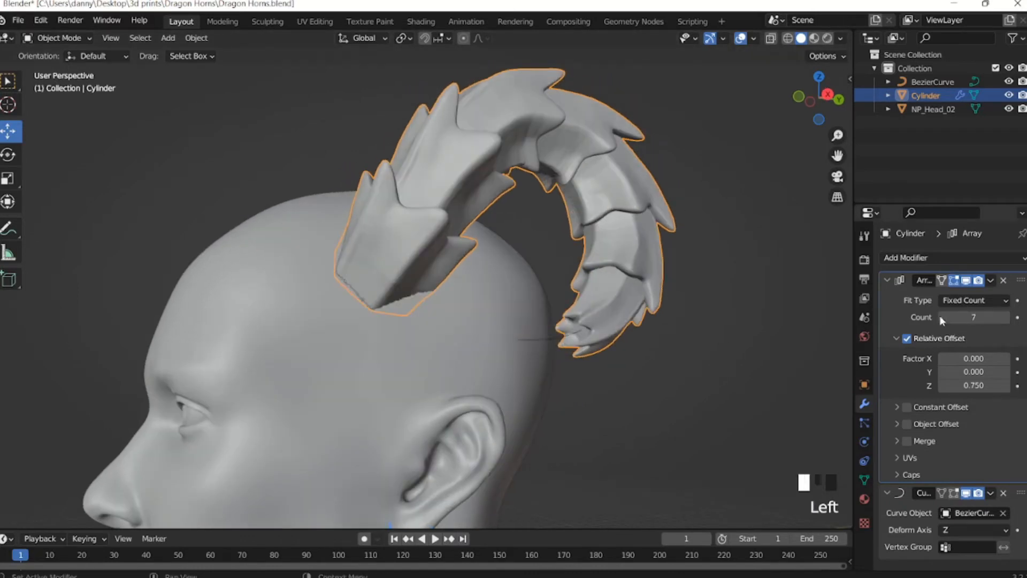
left_click(942, 318)
left_click(1005, 317)
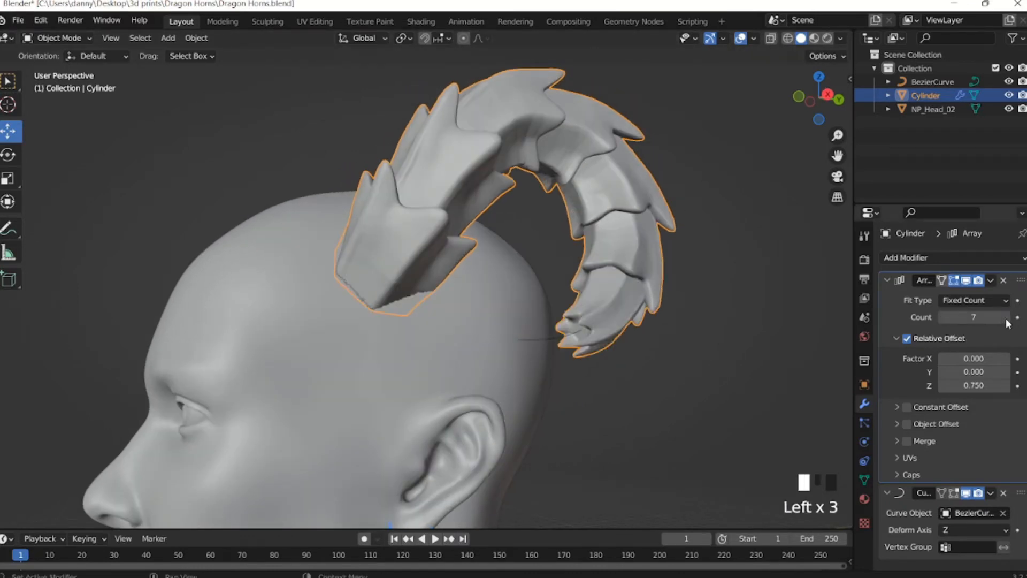
Add a mesh cylinder and move it up and back beside the open end of the horn.
middle_click_drag(623, 328, 538, 353)
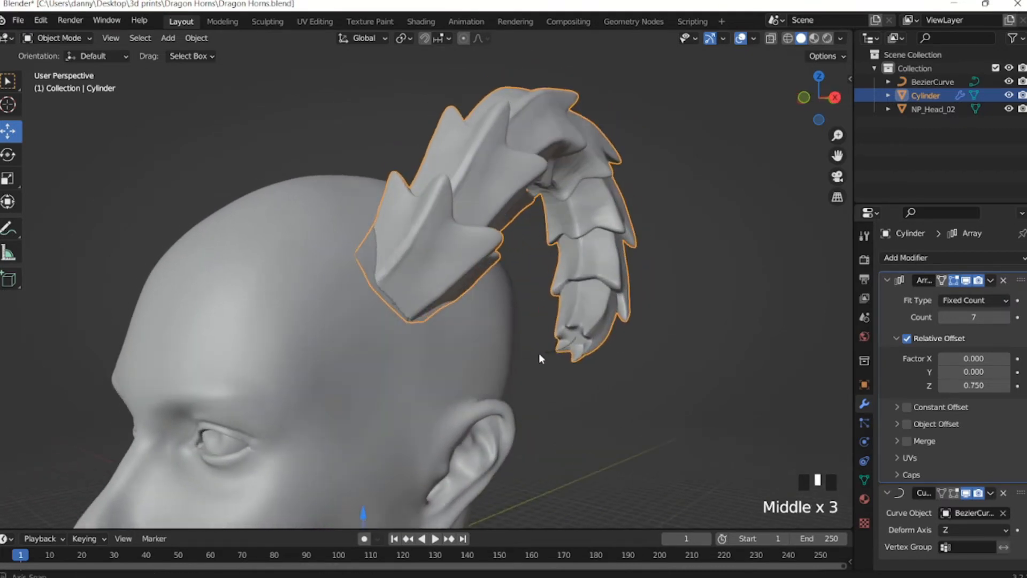
left_click(163, 42)
mouse_move(199, 54)
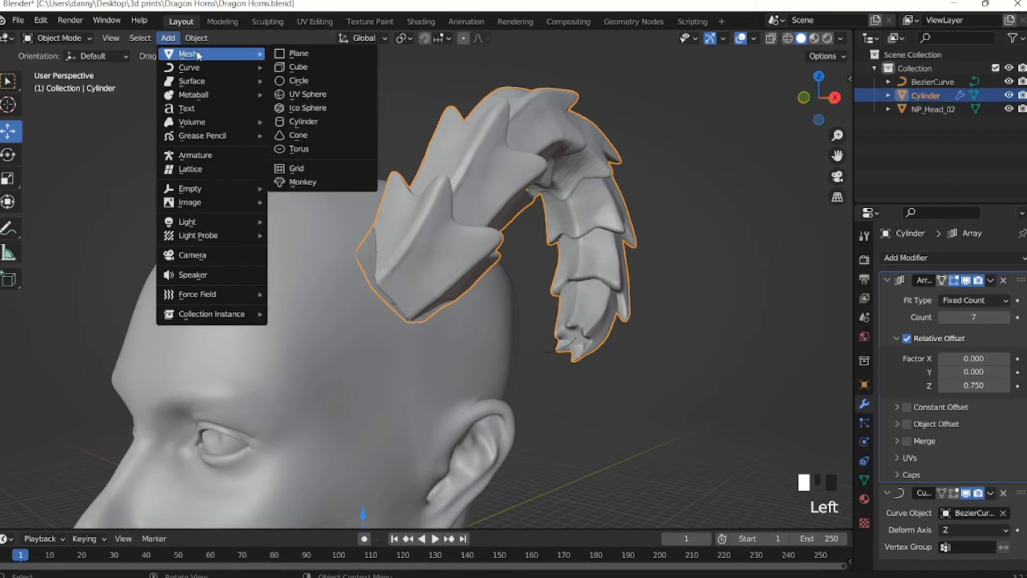
left_click(303, 122)
left_click_drag(363, 513, 364, 278)
left_click_drag(396, 321, 571, 322)
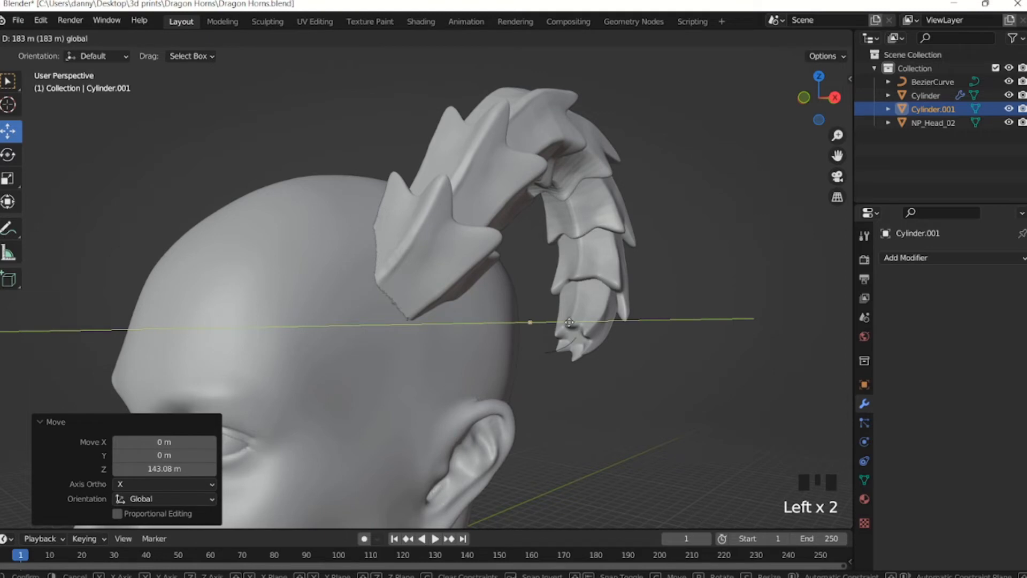
right_click(570, 322)
middle_click_drag(522, 329, 544, 325)
left_click_drag(388, 329, 592, 321)
middle_click_drag(592, 321, 466, 316)
Enlarge the new cylinder uniformly by a factor of 2.787, and again by 1.169.
key("s")
left_click(754, 282)
key("s")
right_click(722, 214)
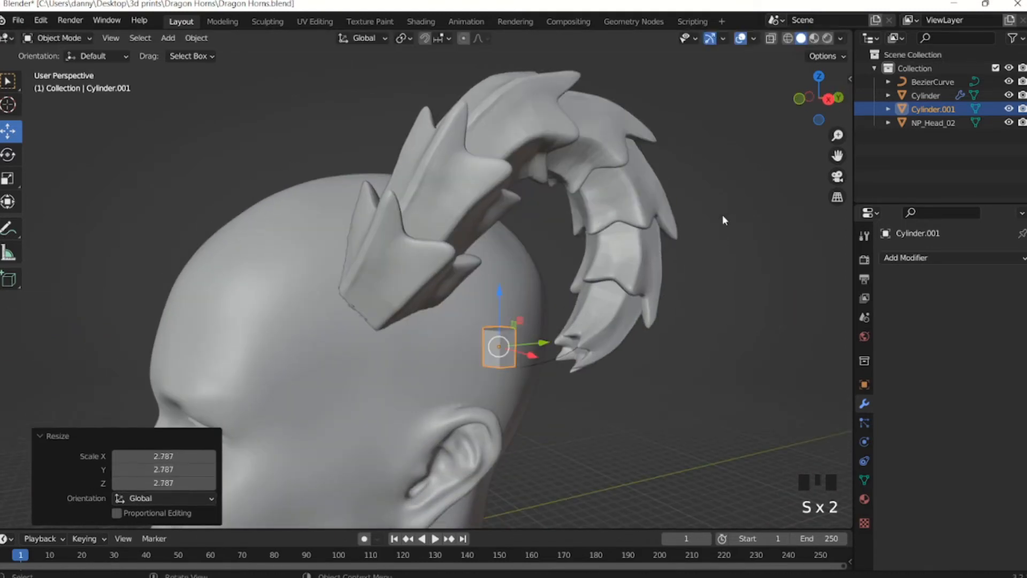
key("s")
left_click(652, 235)
key("r")
key("x")
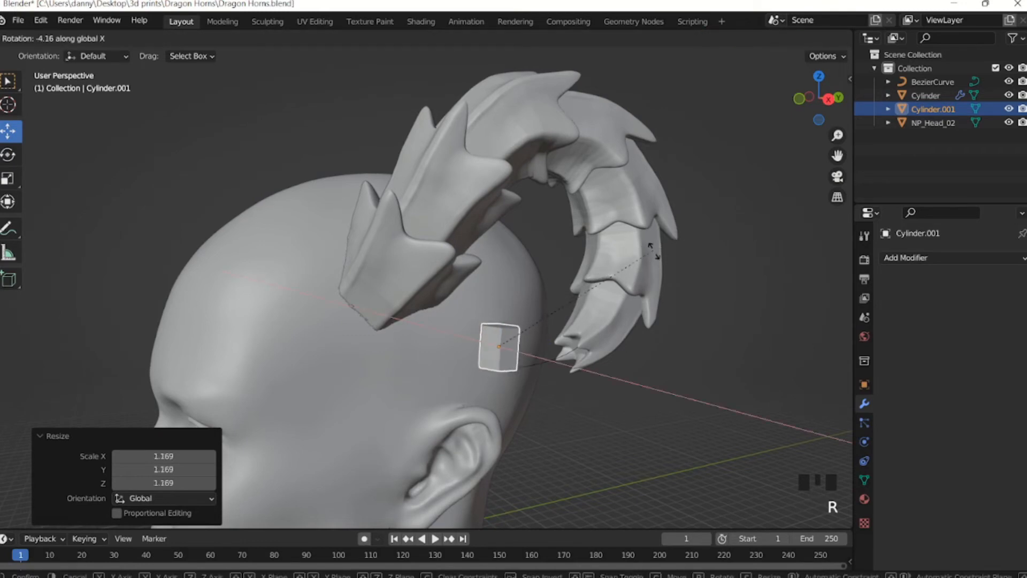
right_click(627, 395)
type("sx")
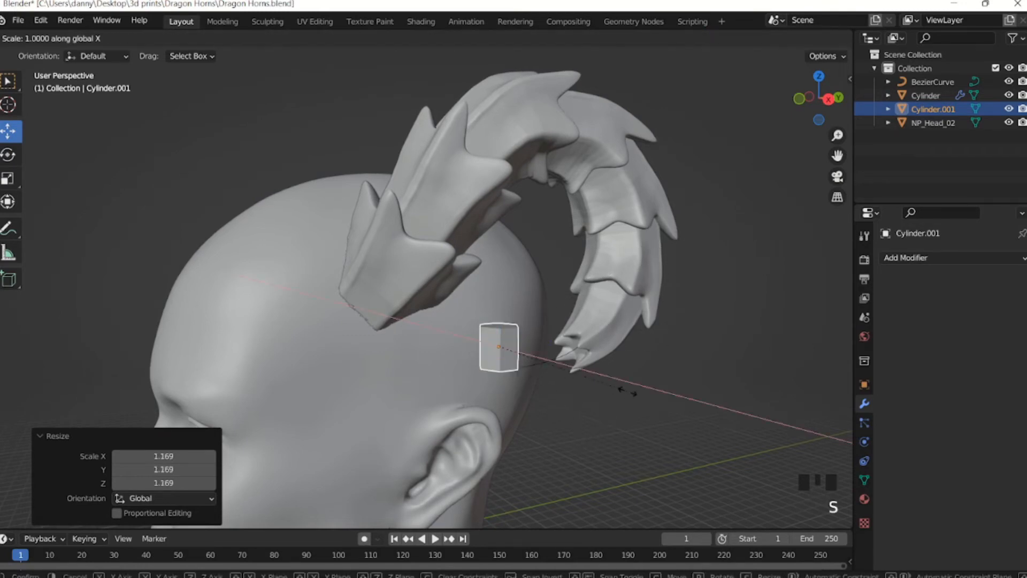
type("90")
right_click(653, 305)
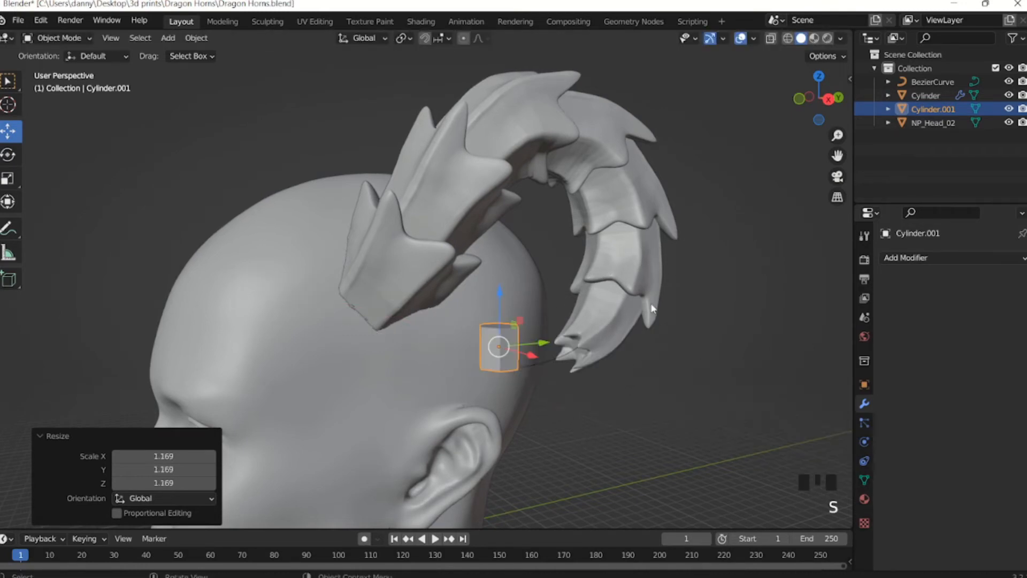
Rotate the cylinder 90° about the global X axis so it lies horizontally.
key("r")
type("x")
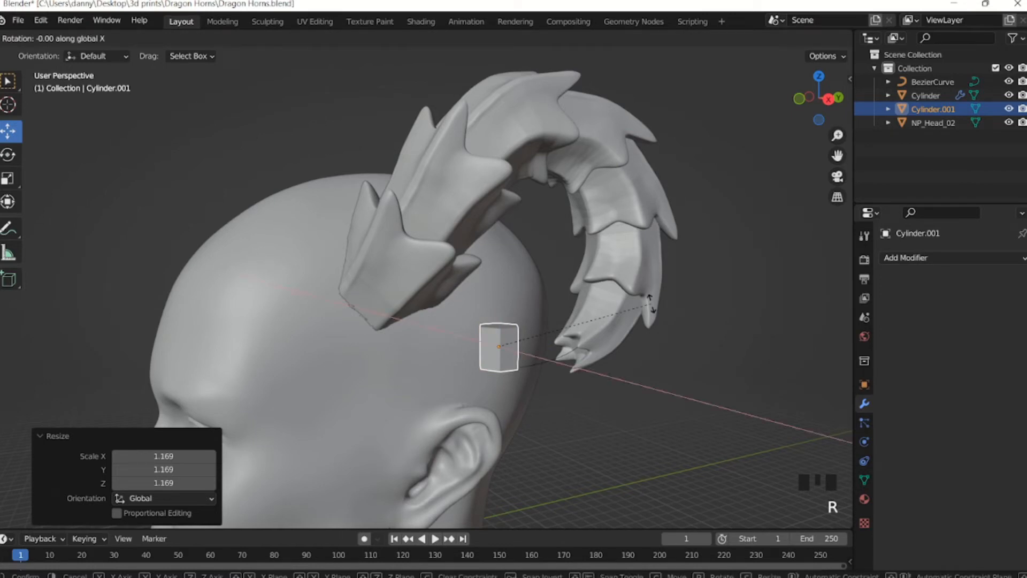
type("90")
key("Return")
Stretch the cylinder along the global Y axis and move it to the open end of the horn.
scroll(484, 309, "up", 3)
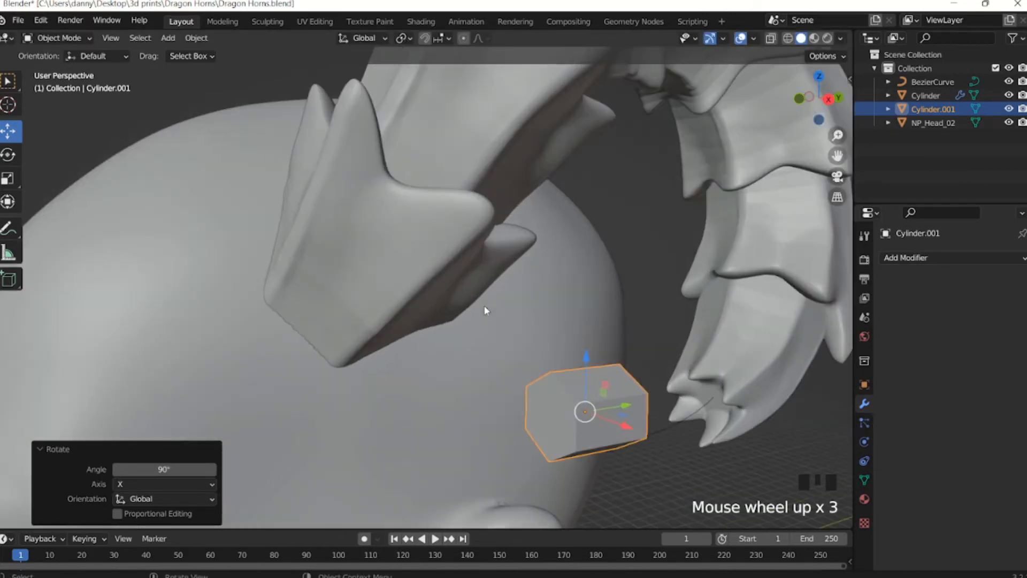
middle_click_drag(484, 310, 396, 281, "shift")
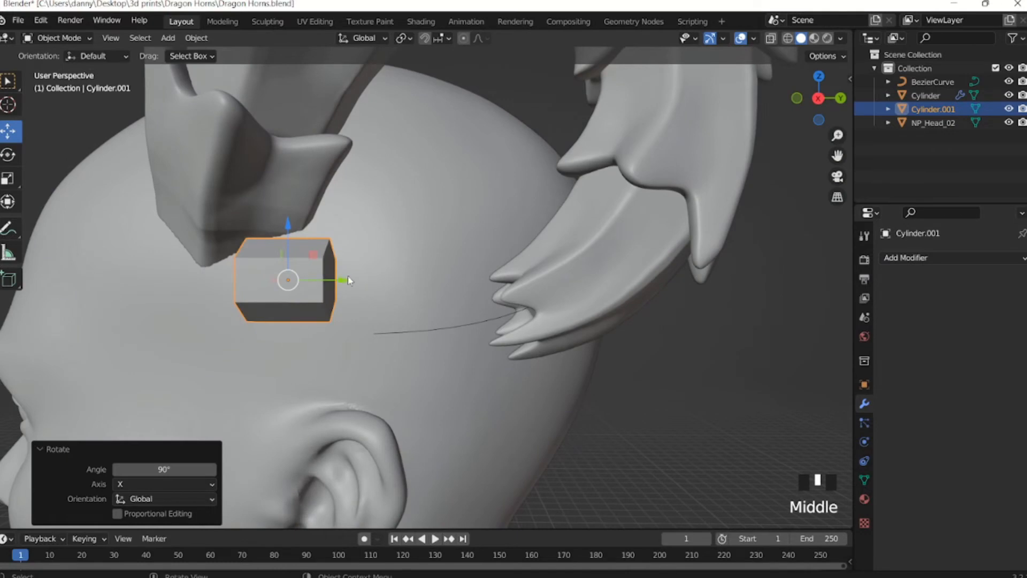
key("s")
key("y")
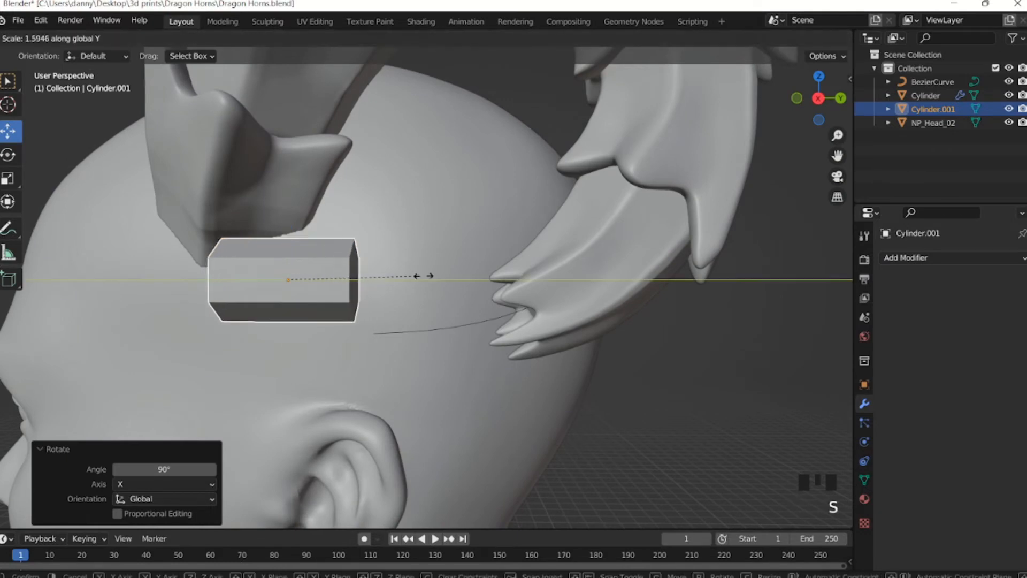
left_click(405, 266)
left_click_drag(294, 280, 445, 315)
middle_click_drag(445, 315, 536, 309)
Scale down the cylinder's end face pointing away from the horn to form a tapered tip.
key("Tab")
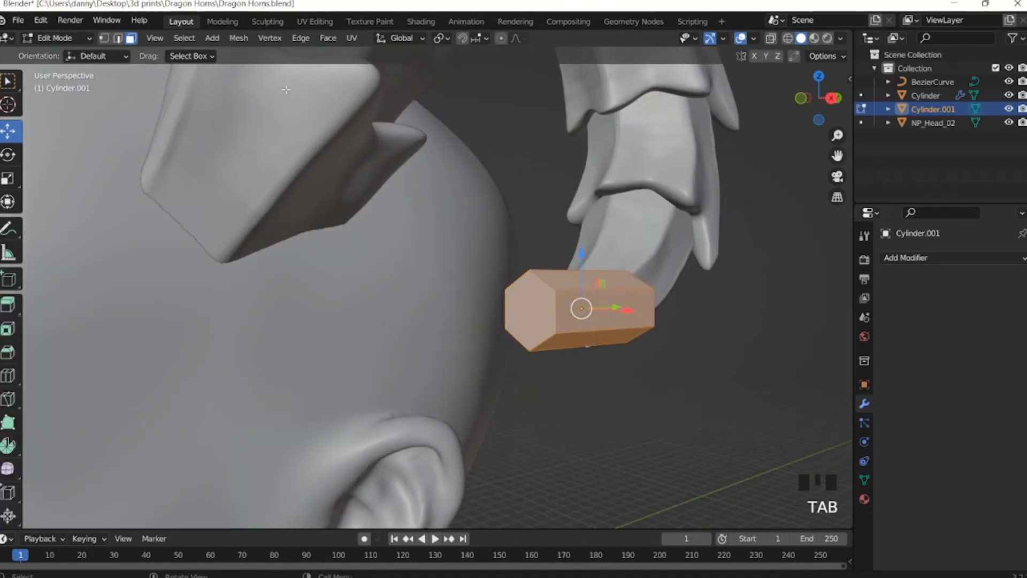
left_click(523, 315)
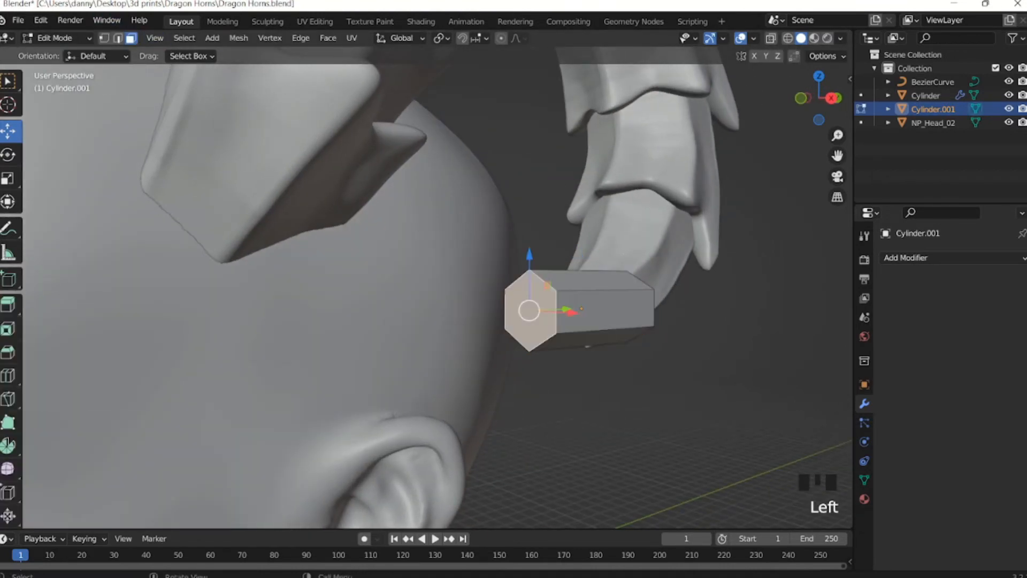
key("s")
left_click(538, 304)
middle_click_drag(538, 304, 665, 349)
key("Tab")
Tilt the tapered tip 6.61° about X and fit it into the horn's last segment, moving it -2.56 m in Z and 4.5 m in Y.
left_click(669, 344)
left_click_drag(670, 344, 632, 336)
middle_click_drag(631, 336, 505, 277)
key("r")
left_click(506, 255)
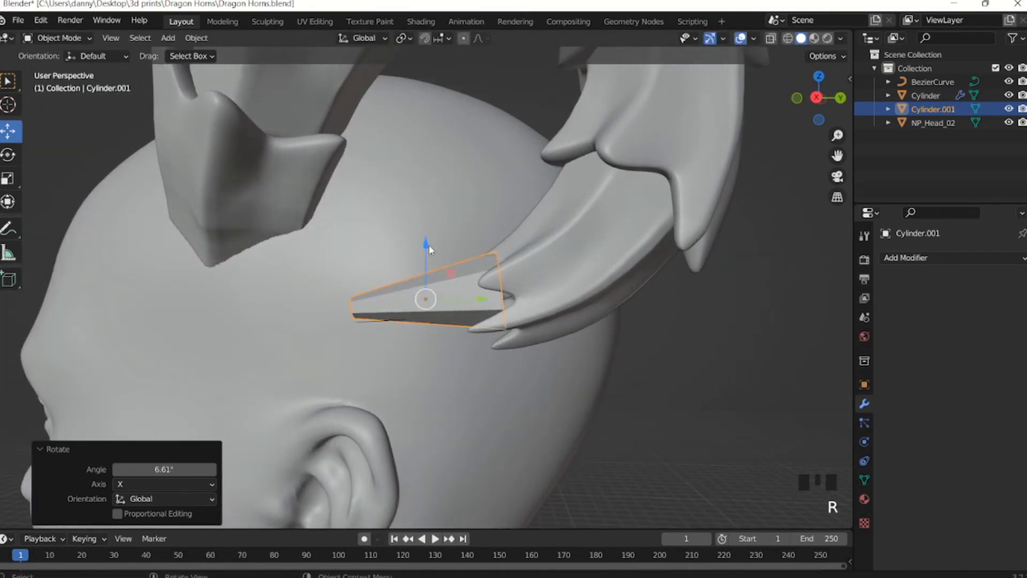
mouse_move(428, 249)
left_mouse_down()
mouse_move(427, 269)
mouse_move(431, 260)
left_mouse_up()
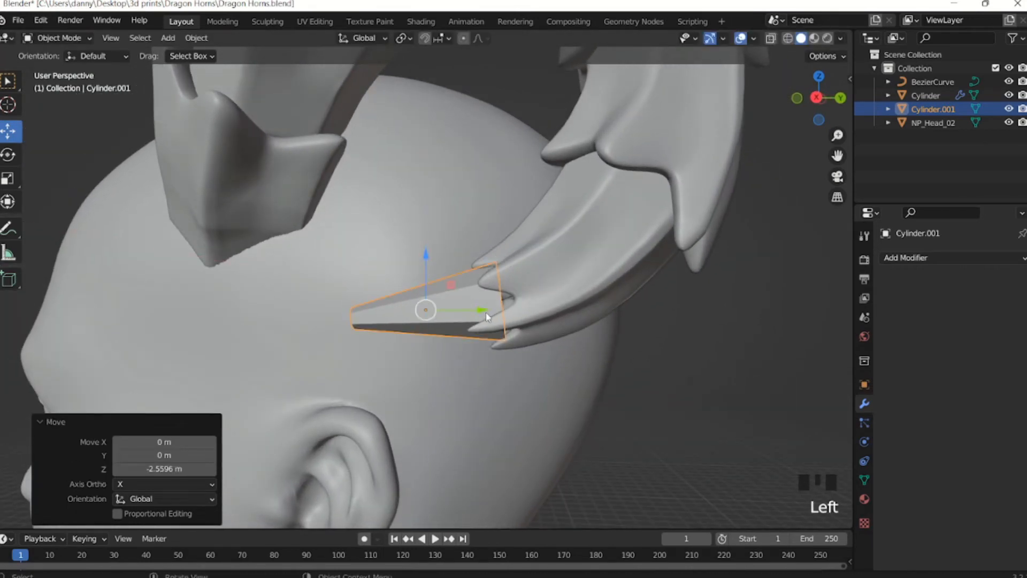
left_click_drag(486, 315, 512, 314)
Rotate the tapered tip about the global Z axis and move it about 0.63 m in X to line up with the horn's last segment.
middle_click_drag(513, 314, 645, 307)
key("r")
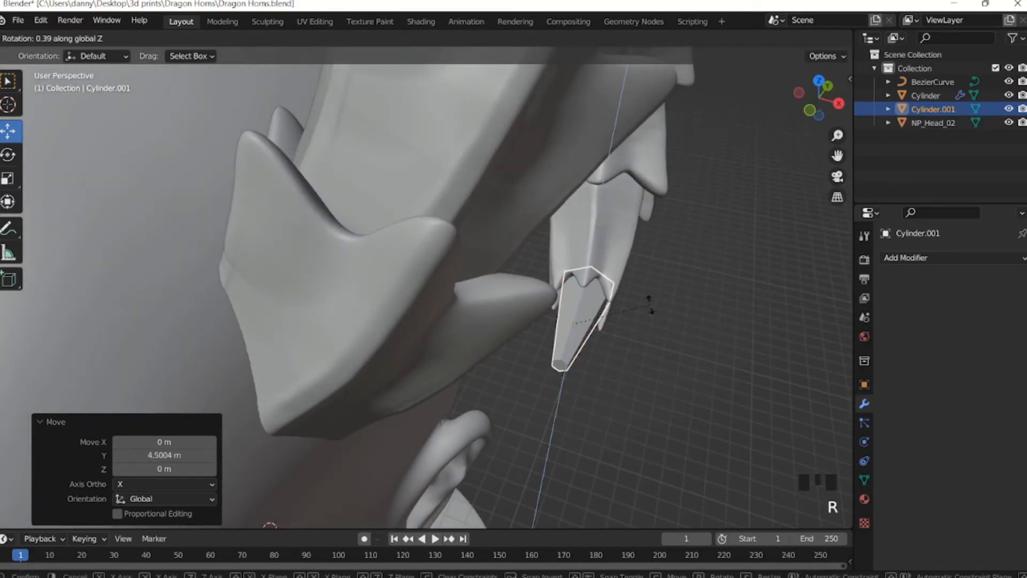
left_click(624, 328)
left_click_drag(625, 328, 633, 336)
middle_click_drag(633, 336, 602, 279)
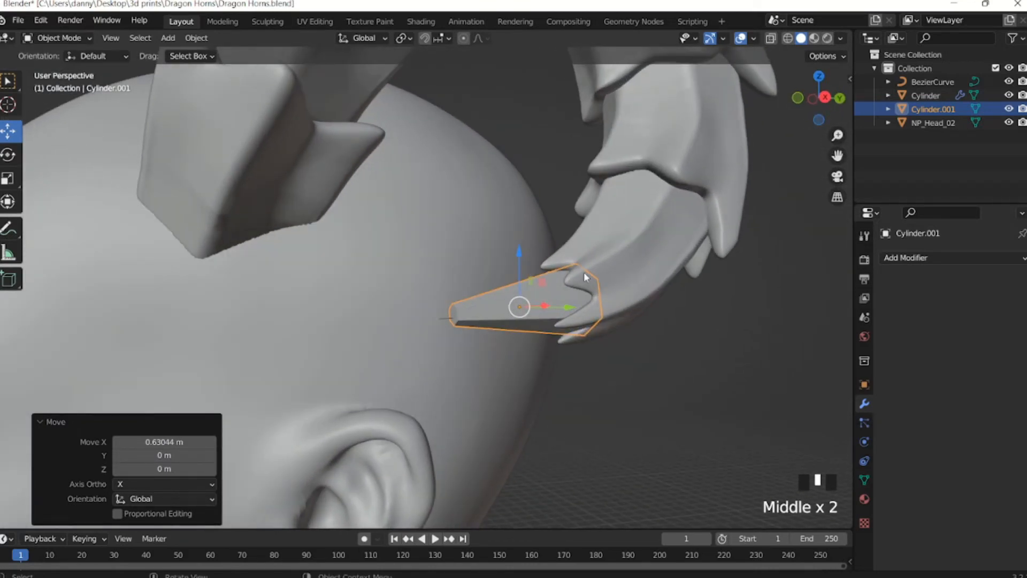
Add a Subdivision Surface modifier to the tip and cut an edge loop around it near the narrow end, factor -0.780.
left_click(902, 261)
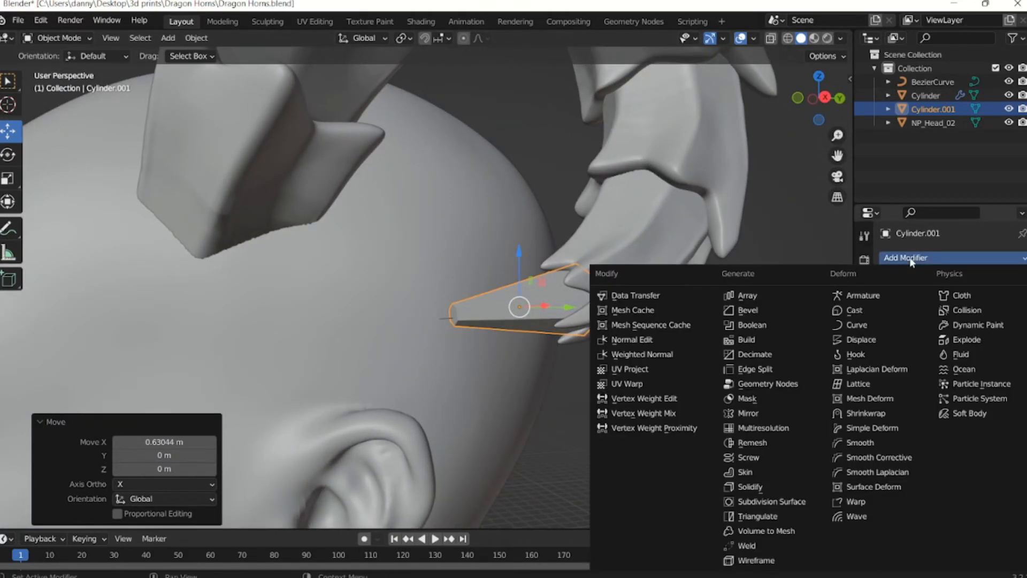
left_click(782, 503)
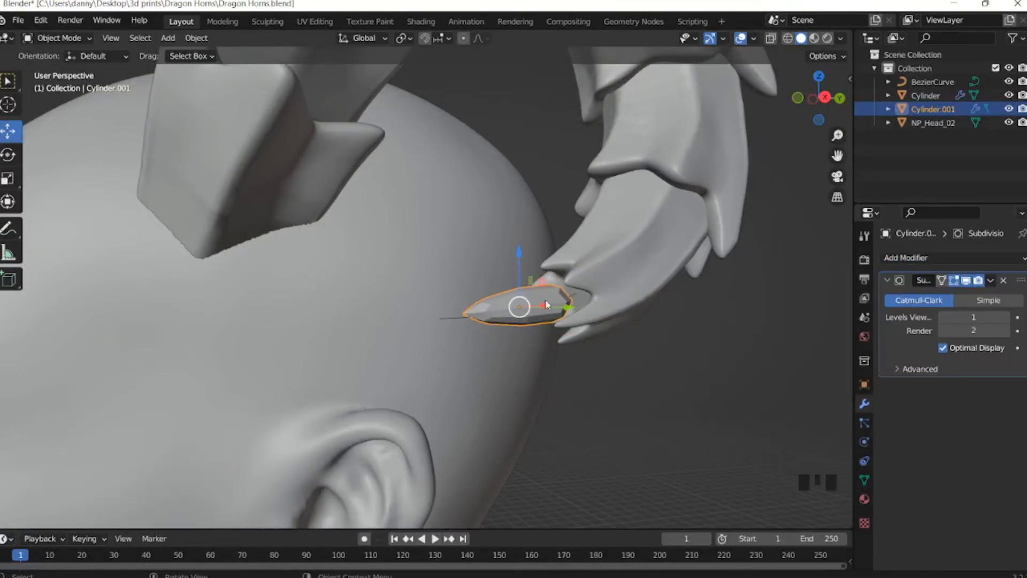
key("Tab")
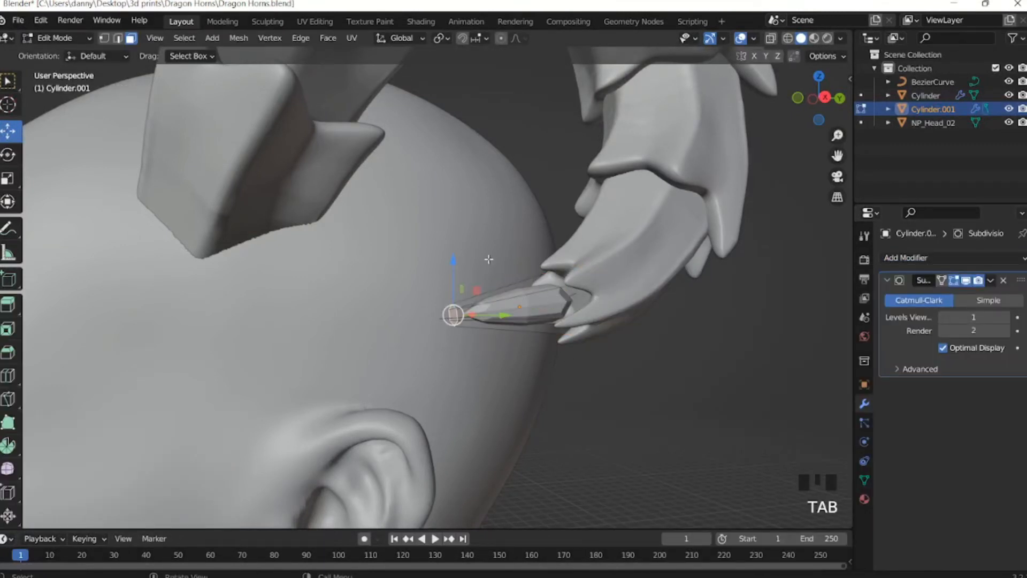
middle_click_drag(489, 260, 493, 335)
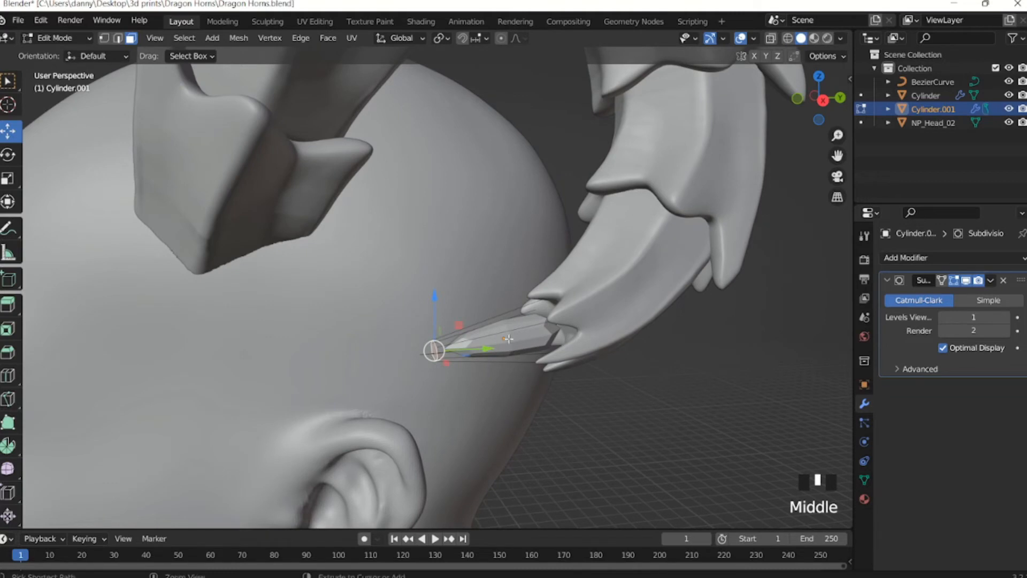
key("ctrl+r")
left_click(506, 340)
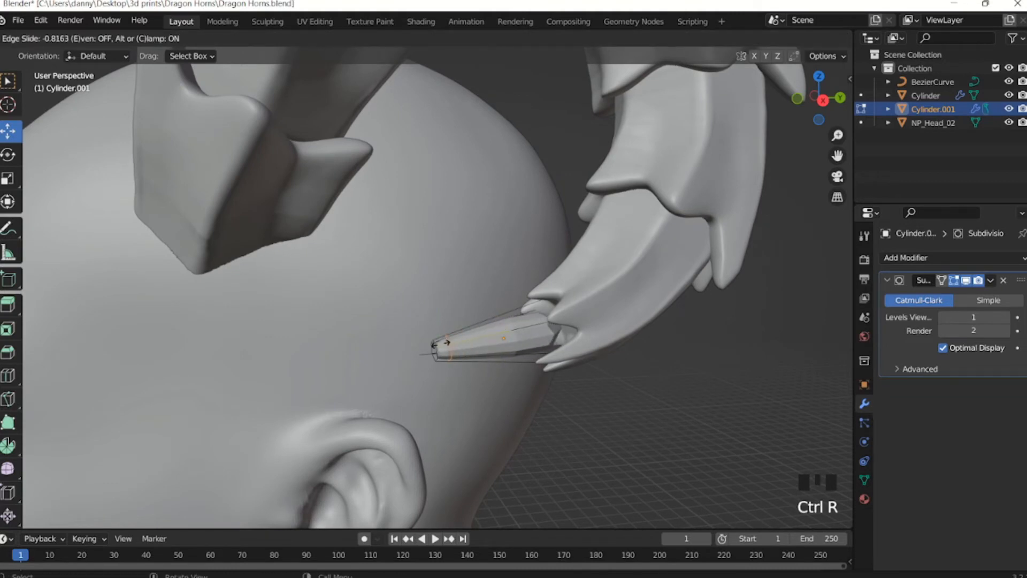
left_click(444, 343)
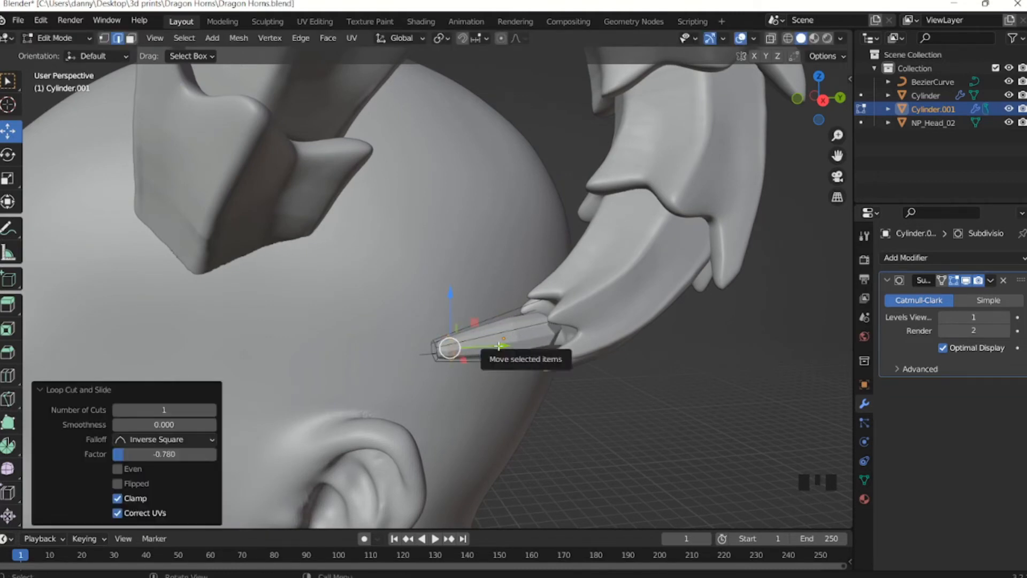
left_click_drag(503, 346, 495, 349)
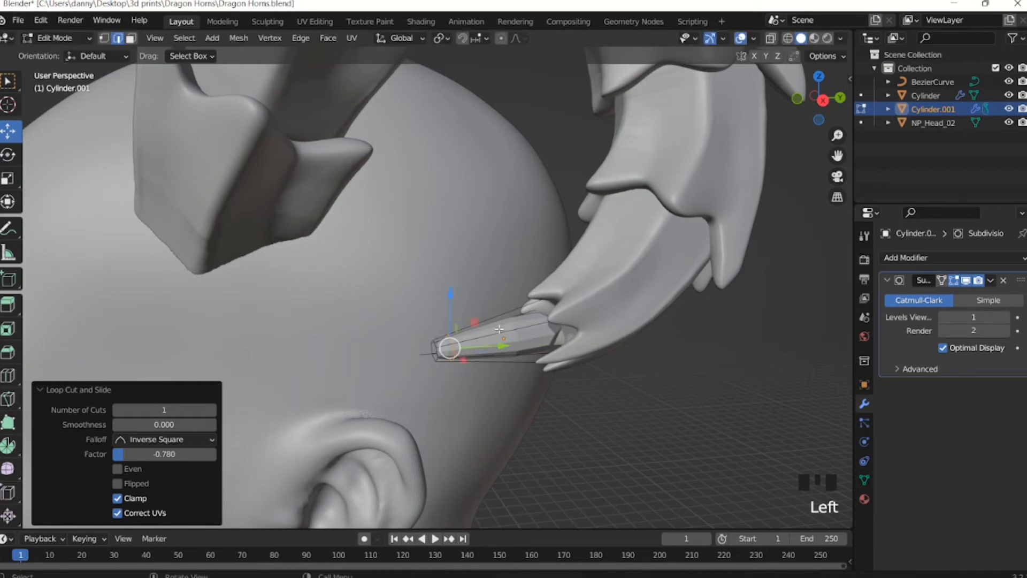
Cut another edge loop around the tip near its wide end, slid to a factor of 0.728.
key("ctrl+r")
left_click(530, 327)
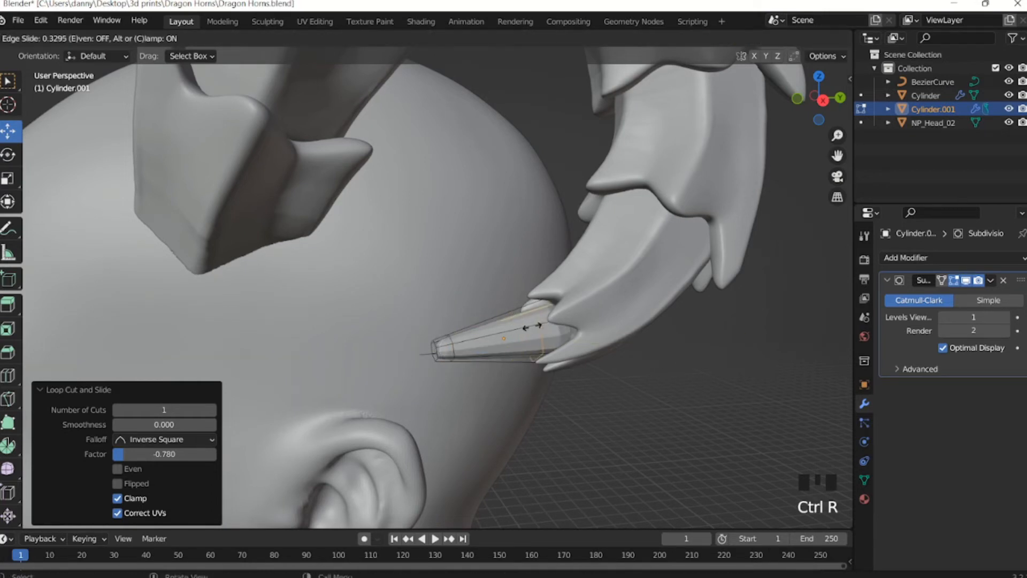
left_click(559, 322)
middle_click_drag(560, 322, 534, 324)
scroll(594, 337, "up", 2)
scroll(533, 324, "up", 2)
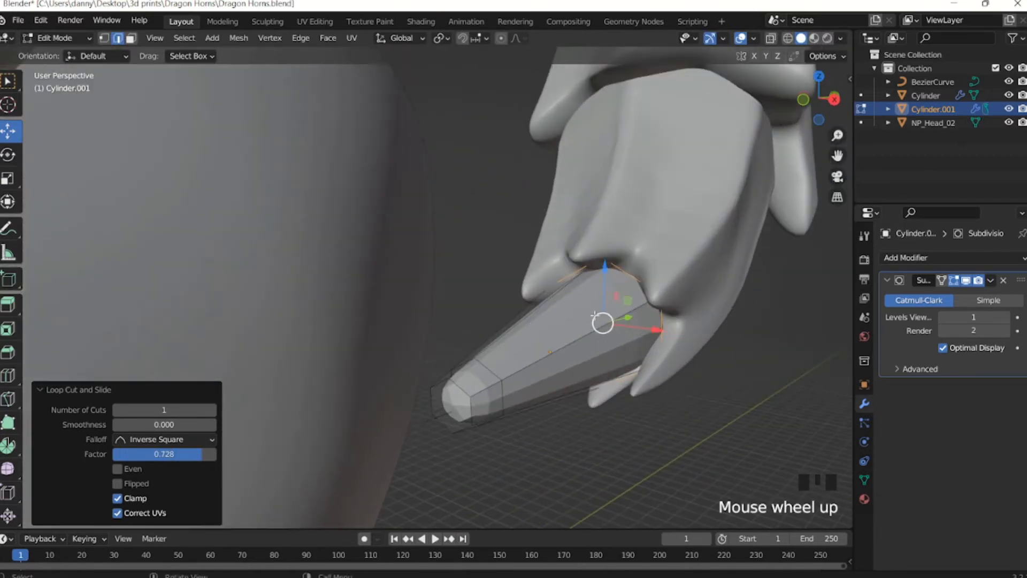
Add two lengthwise loop cuts near the edges of the tip's upper side face, with factors -0.536 and 0.521.
key("ctrl+r")
left_click(616, 290)
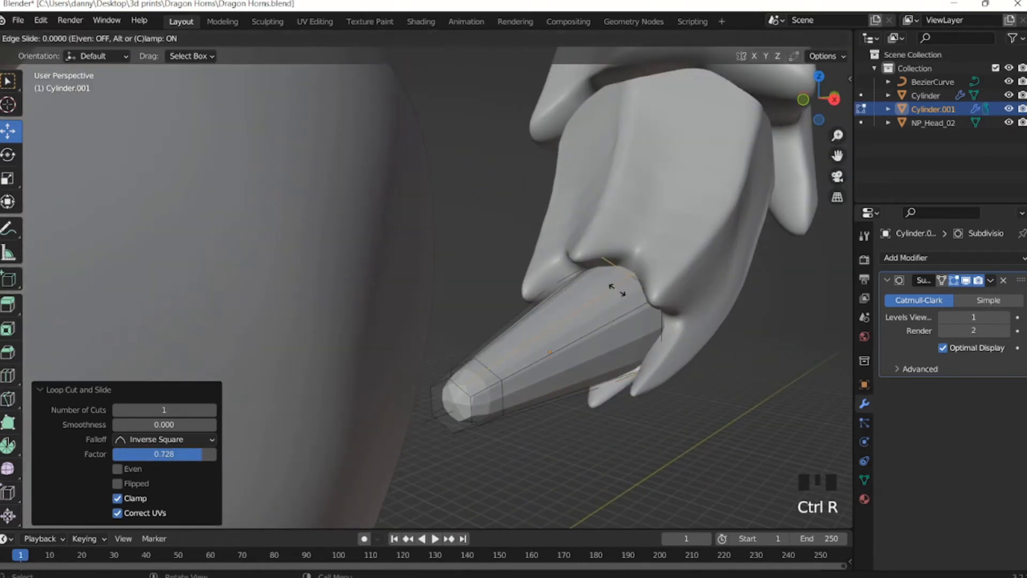
left_click(630, 307)
key("ctrl+r")
left_click(602, 287)
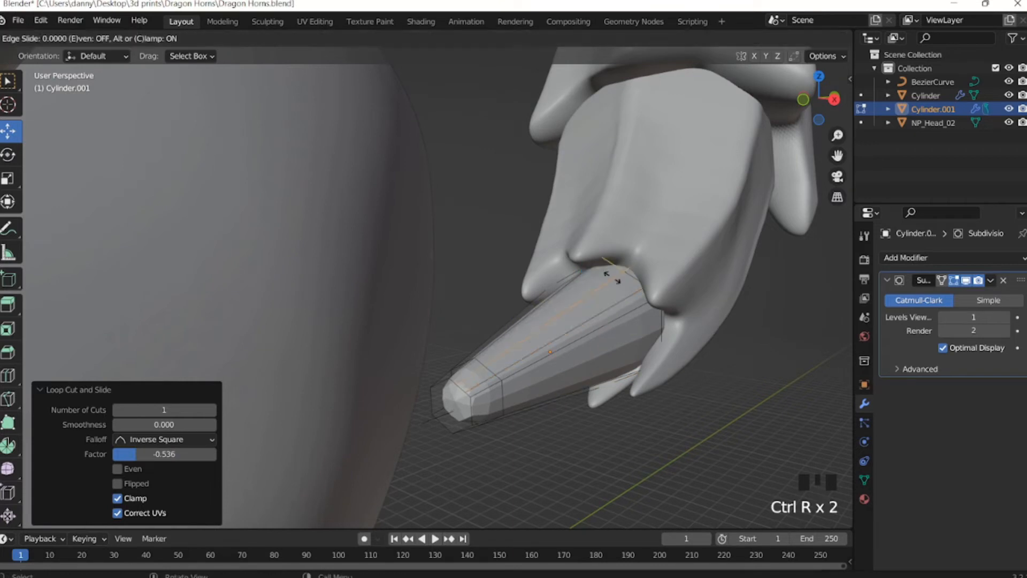
left_click(597, 274)
middle_click_drag(598, 274, 541, 219)
Add two lengthwise loop cuts on the adjacent outer side face of the tip, with factors 0.744 and -0.489.
key("ctrl+r")
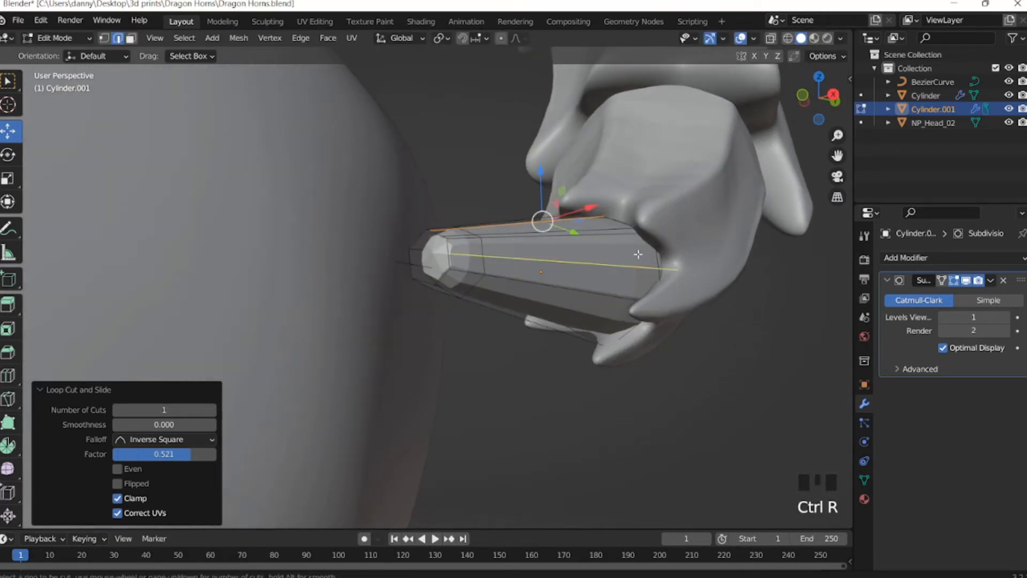
left_click(636, 249)
left_click(637, 256)
key("ctrl+r")
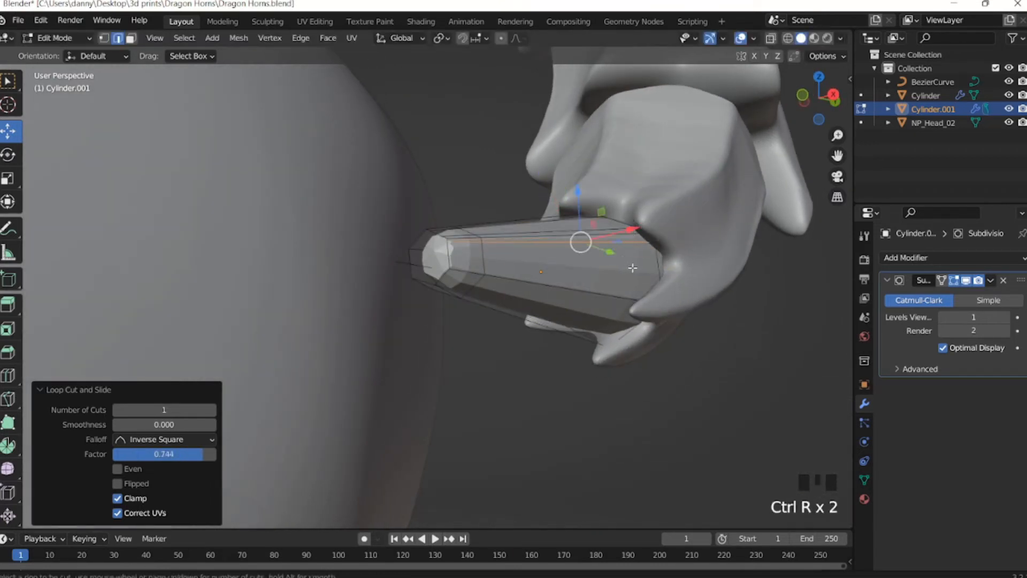
left_click(640, 266)
left_click(629, 300)
middle_click_drag(629, 301, 627, 256)
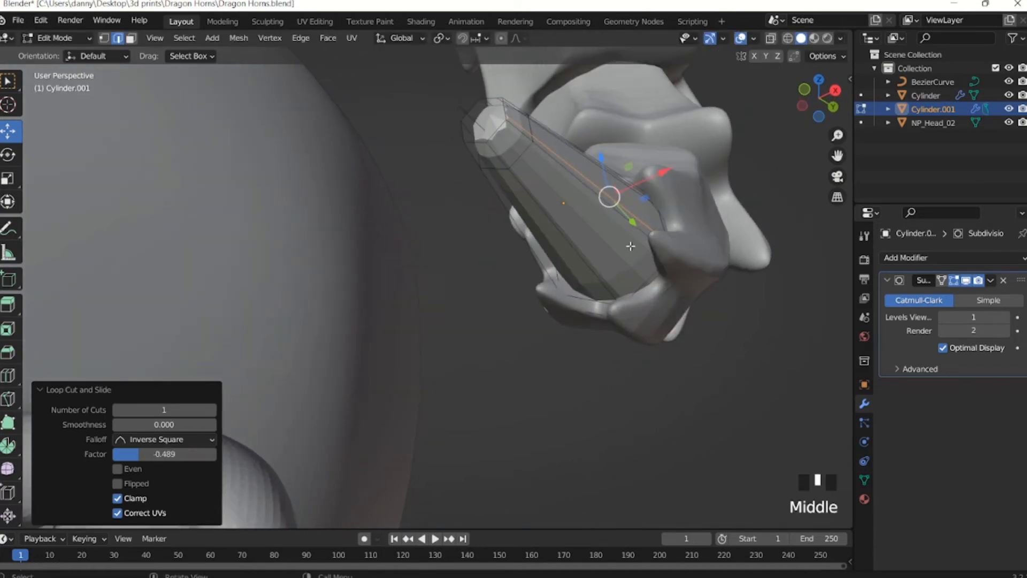
Add two lengthwise loop cuts on the tip's next face towards the underside, with factors 0.571 and -0.454.
key("ctrl+r")
left_click(627, 256)
left_click(632, 258)
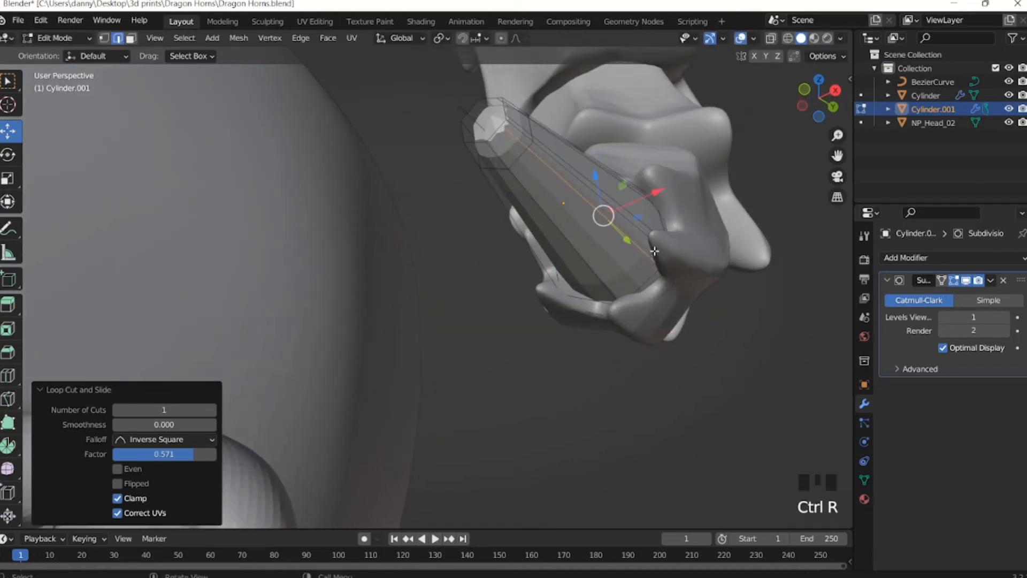
key("ctrl+r")
left_click(621, 260)
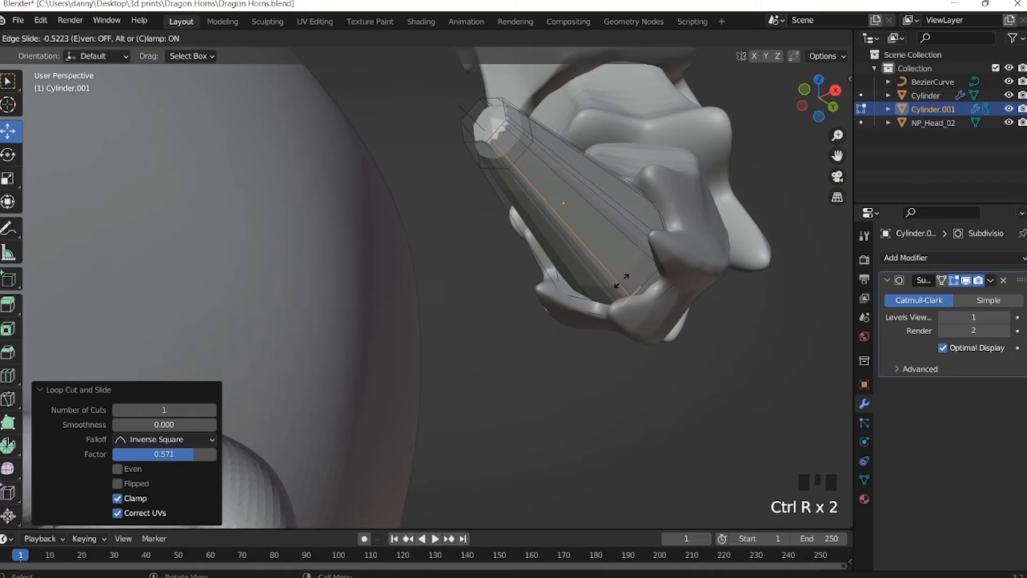
left_click(538, 234)
middle_click_drag(538, 234, 639, 246)
Add two lengthwise loop cuts on the tip's underside face, with factors -0.585 and 0.264.
key("ctrl+r")
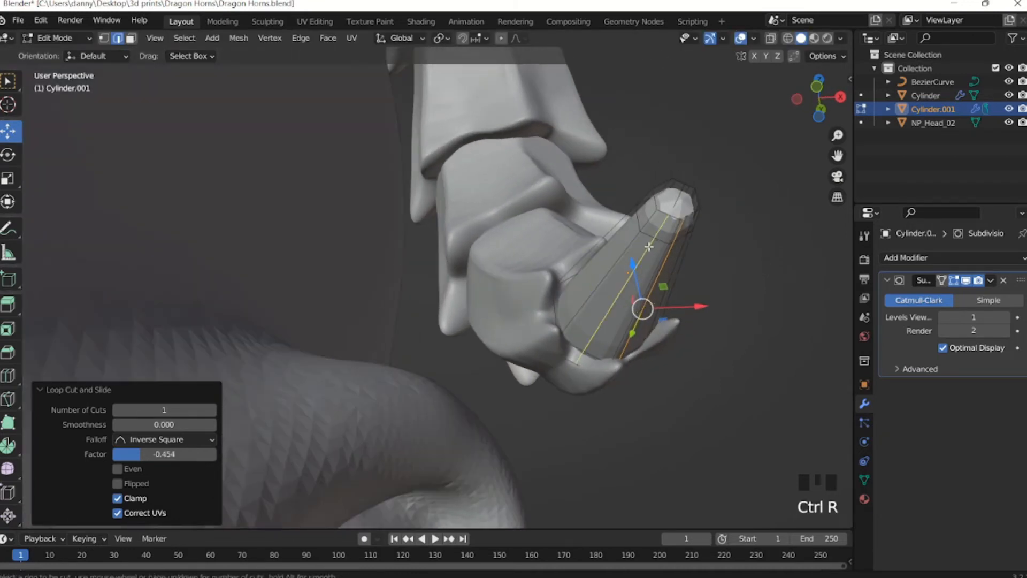
left_click(641, 245)
left_click(640, 245)
key("ctrl+r")
left_click(650, 244)
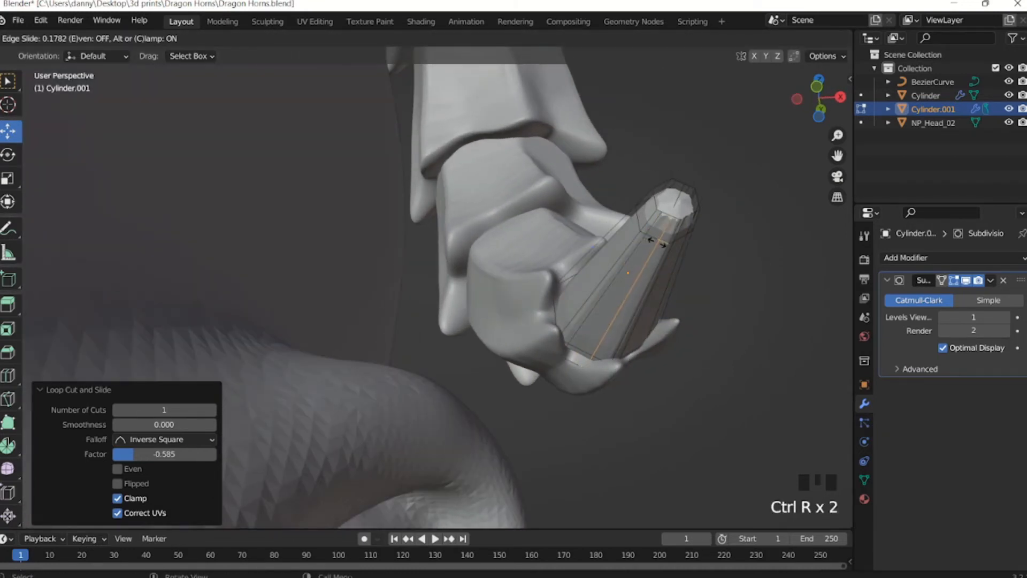
left_click(661, 245)
middle_click_drag(662, 245, 614, 278)
Add two lengthwise loop cuts on the tip's face towards the head, with factors -0.577 and 0.542.
key("ctrl+r")
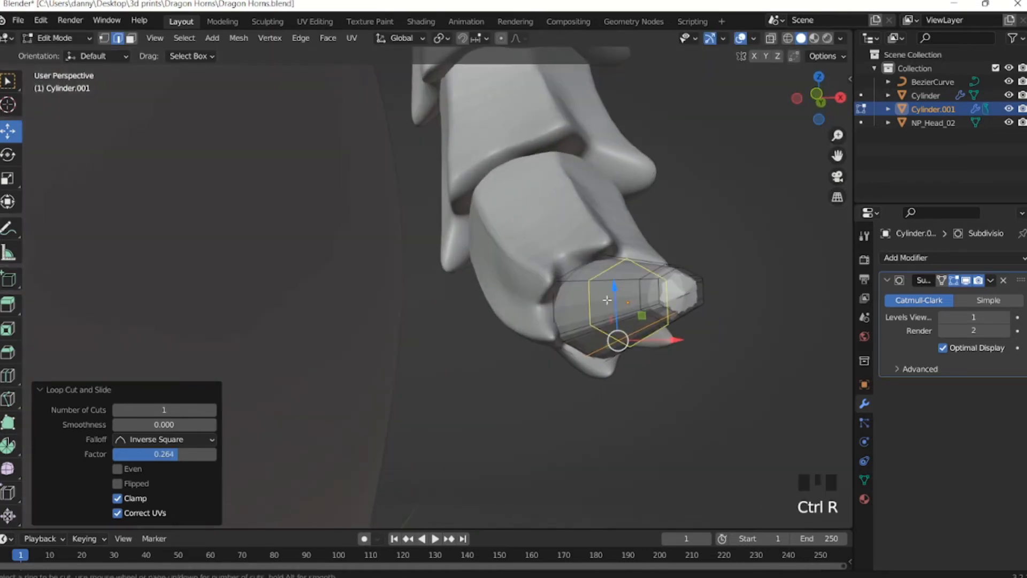
left_click(566, 300)
left_click(562, 287)
key("ctrl+r")
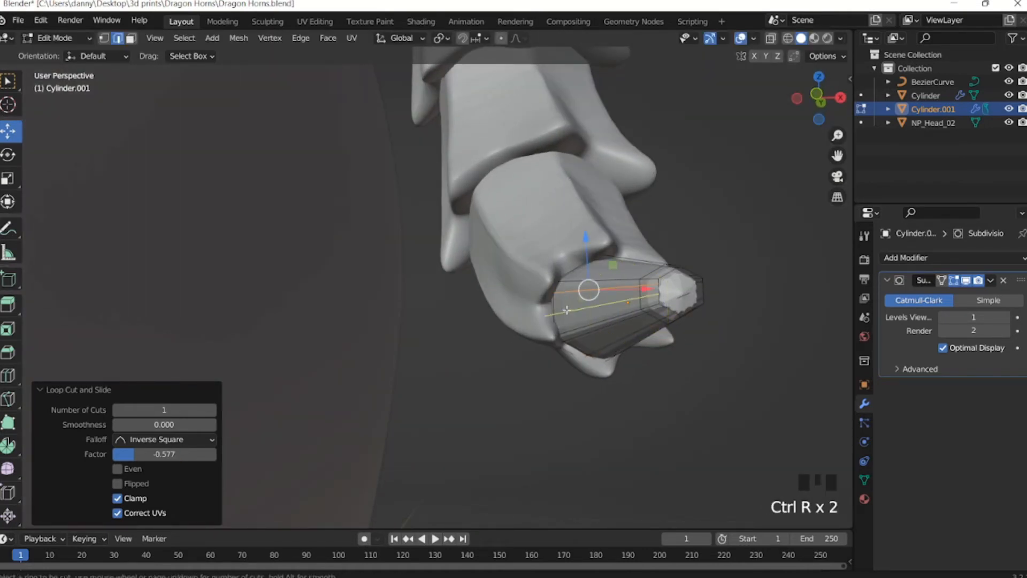
left_click(561, 310)
left_click(589, 314)
middle_click_drag(592, 314, 573, 340)
Add two lengthwise loop cuts near the edges of the tip's last uncut face, with factors -0.621 and 0.546.
key("ctrl+r")
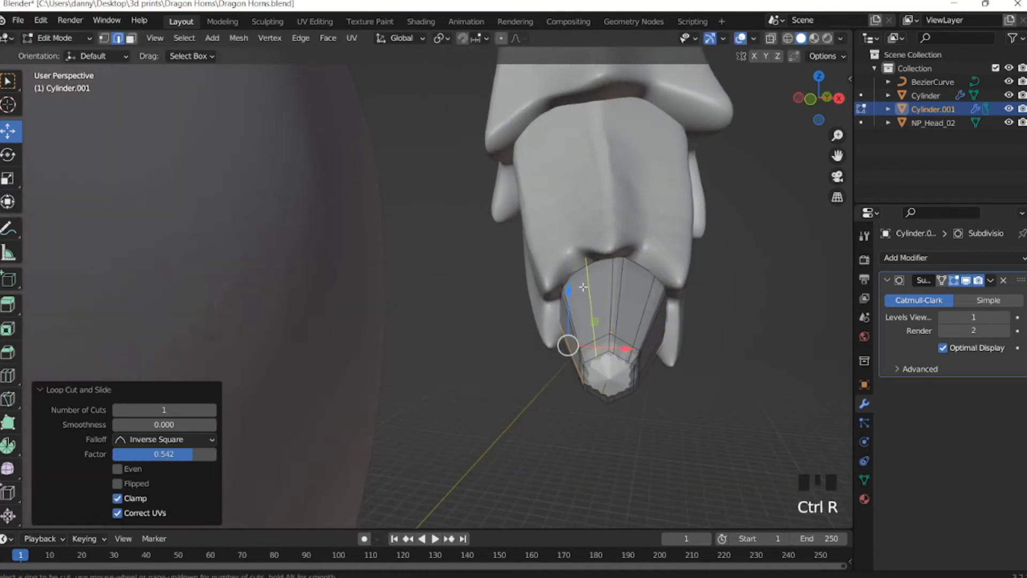
left_click(586, 284)
left_click(604, 274)
key("ctrl+r")
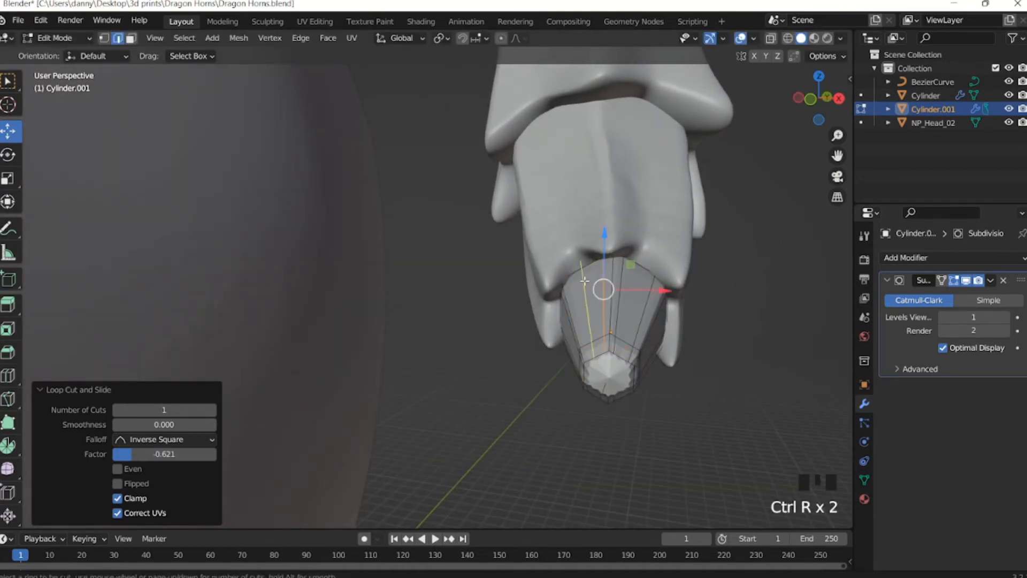
left_click(579, 284)
left_click(573, 288)
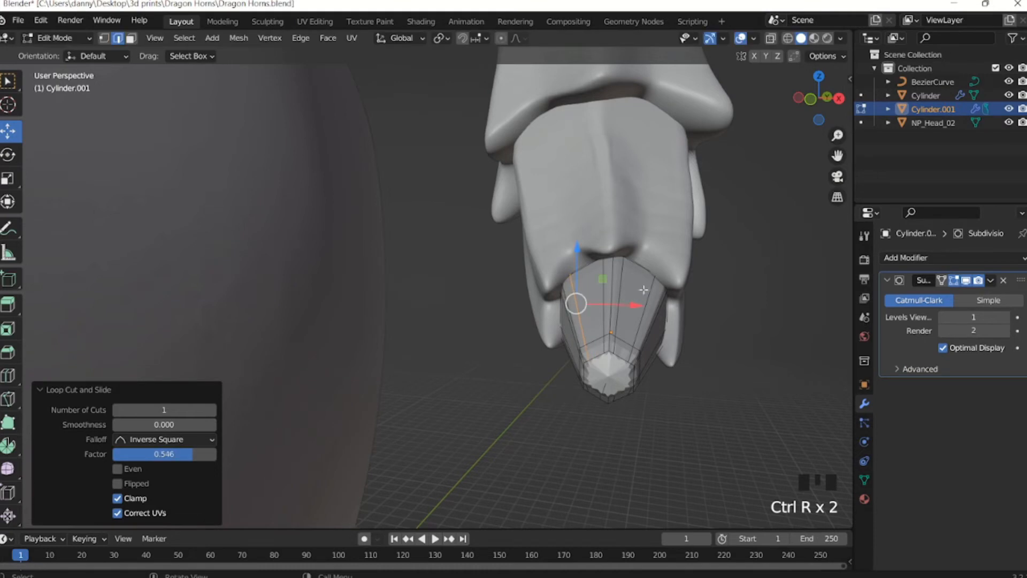
Return to Object Mode and set the tip's viewport subdivision level to 3.
middle_click_drag(572, 288, 574, 268)
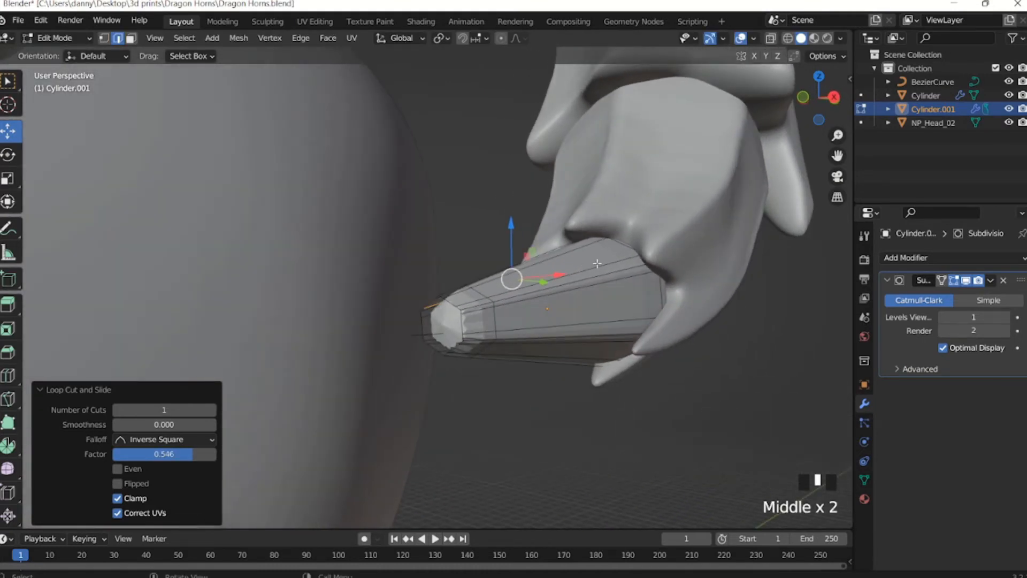
scroll(597, 263, "down", 10)
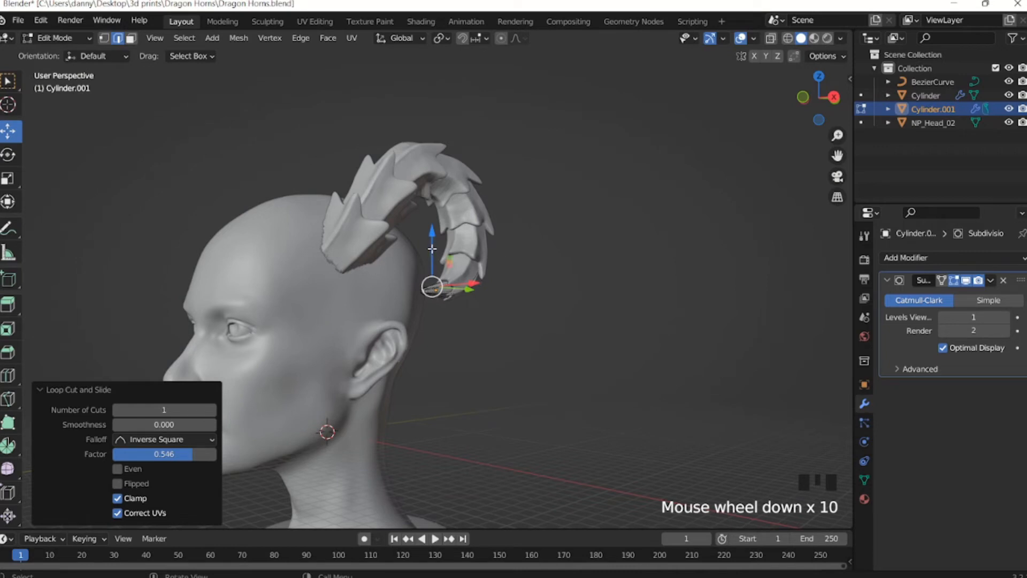
middle_click_drag(432, 249, 449, 268)
scroll(464, 274, "up", 4)
middle_click_drag(529, 275, 515, 329)
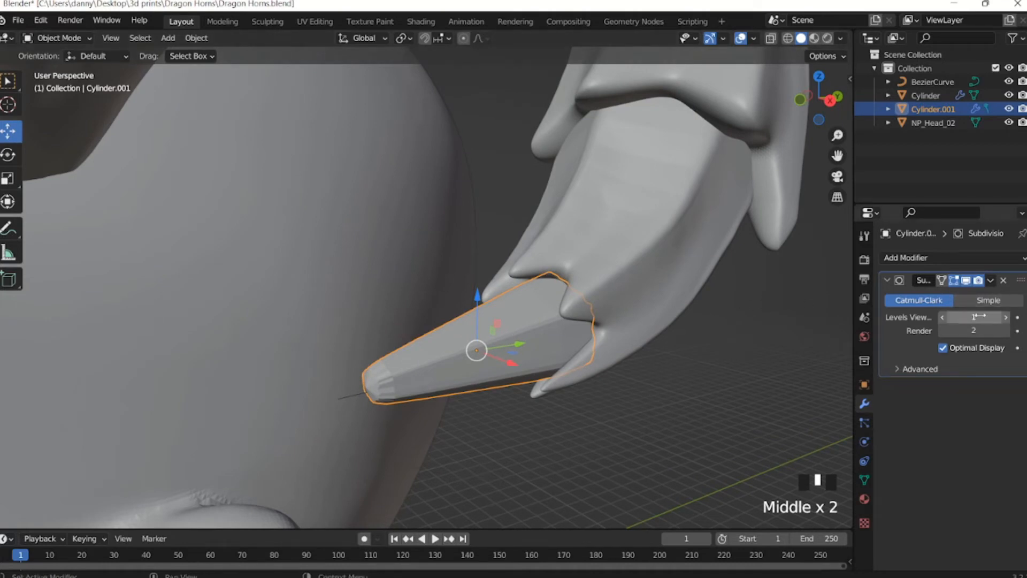
left_click(1006, 317)
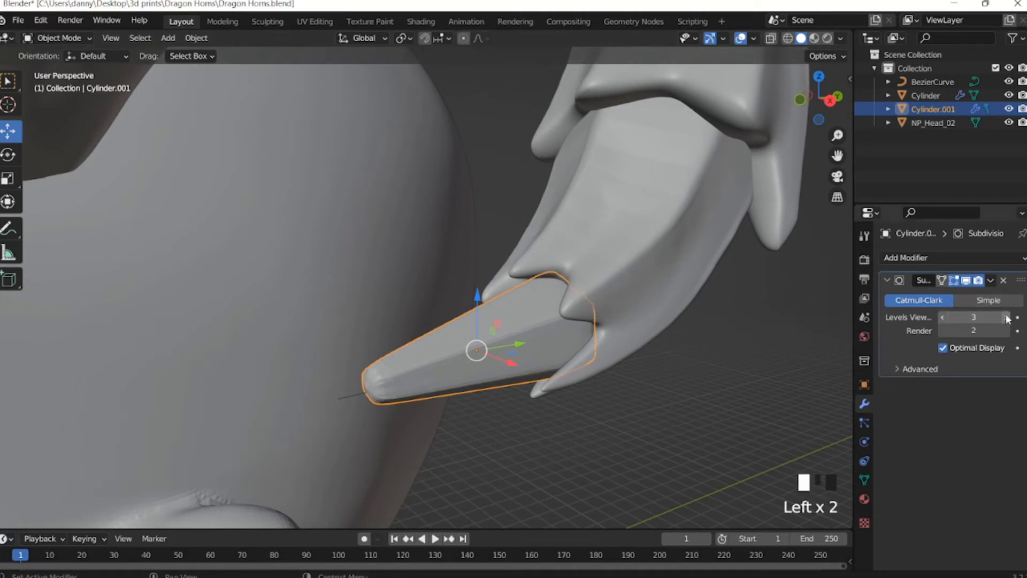
Move the tip along Y deeper into the horn's last segment and rotate it about X to follow the horn's curve.
middle_click_drag(597, 326, 545, 313)
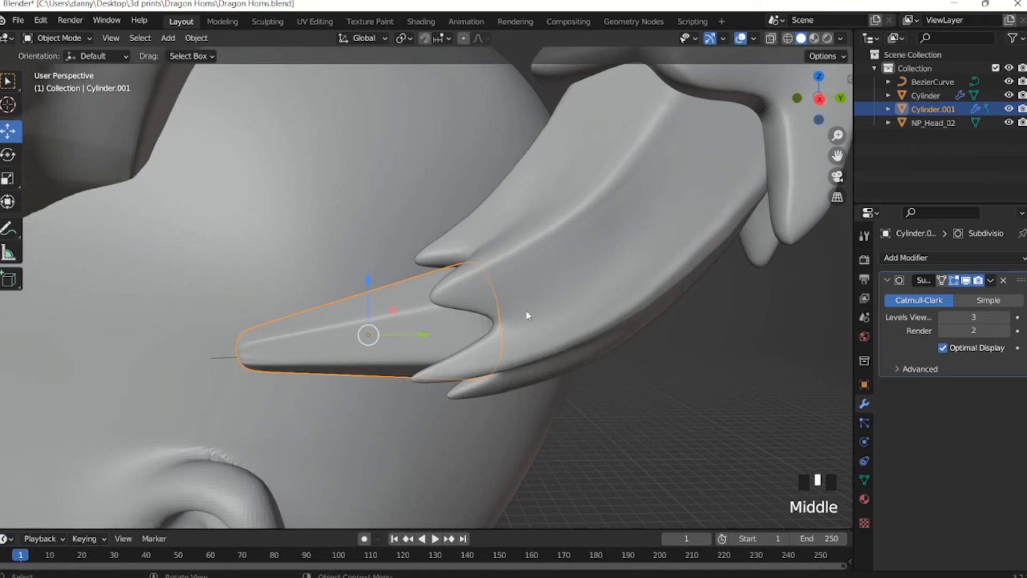
left_click_drag(425, 335, 455, 336)
middle_click_drag(455, 336, 534, 304)
key("r")
key("x")
left_click(610, 271)
scroll(657, 291, "down", 5)
key("Tab")
left_click(661, 281)
key("Tab")
left_click(667, 282)
Apply the Subdivision Surface modifier on the horn's tip piece and deselect it.
left_click(455, 310)
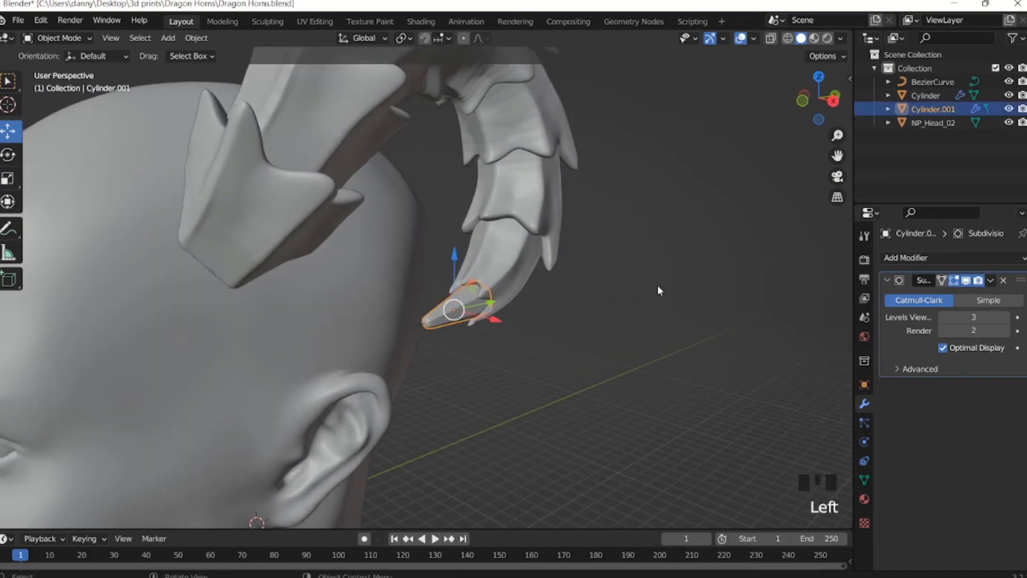
left_click(988, 281)
left_click(937, 295)
left_click(594, 286)
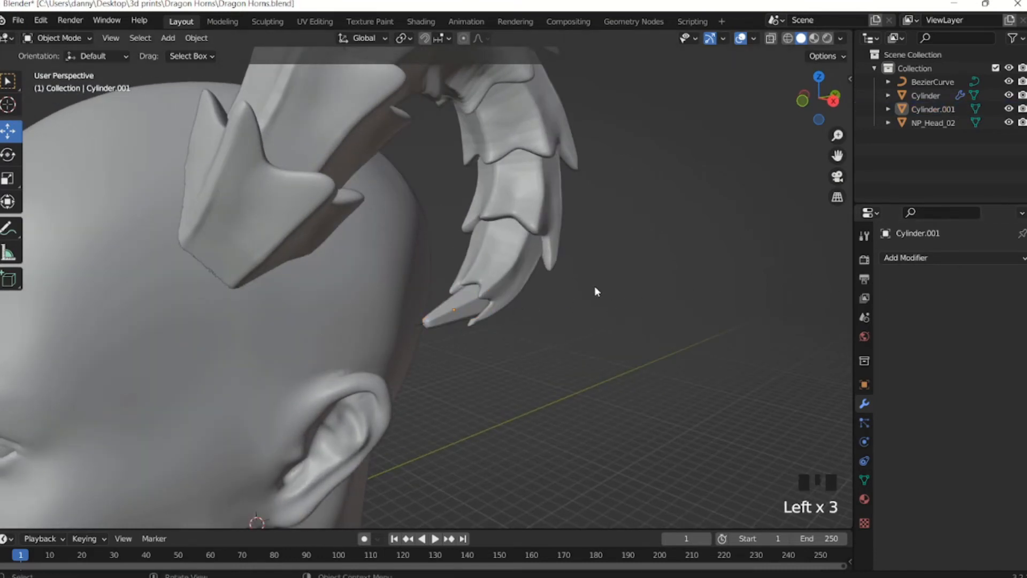
Select the horn's Bezier curve and, in Edit Mode, move its base control point by about -18.112 m along Y.
middle_click_drag(538, 290, 459, 344)
left_click(444, 365)
left_click(443, 364)
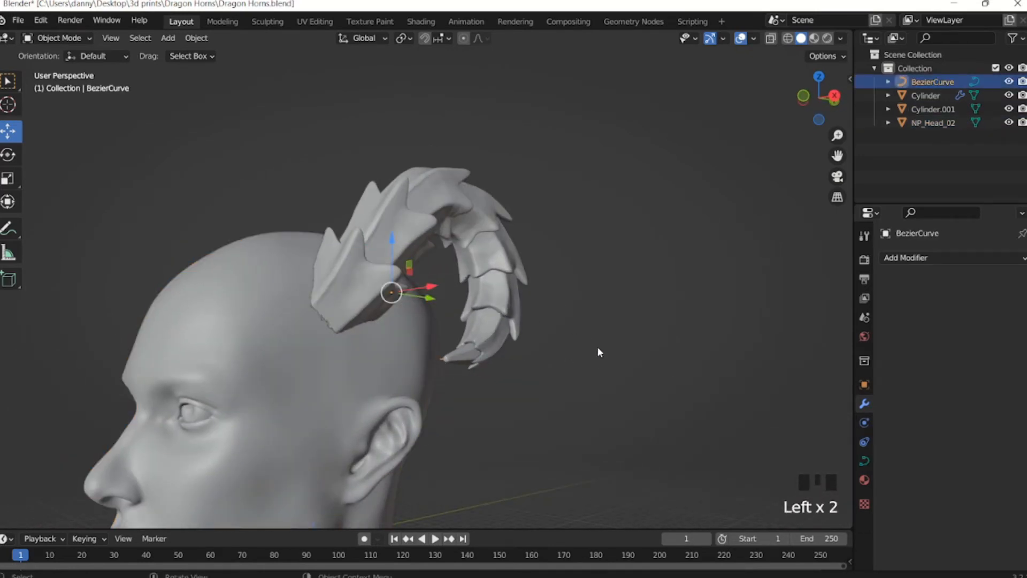
left_click(377, 262)
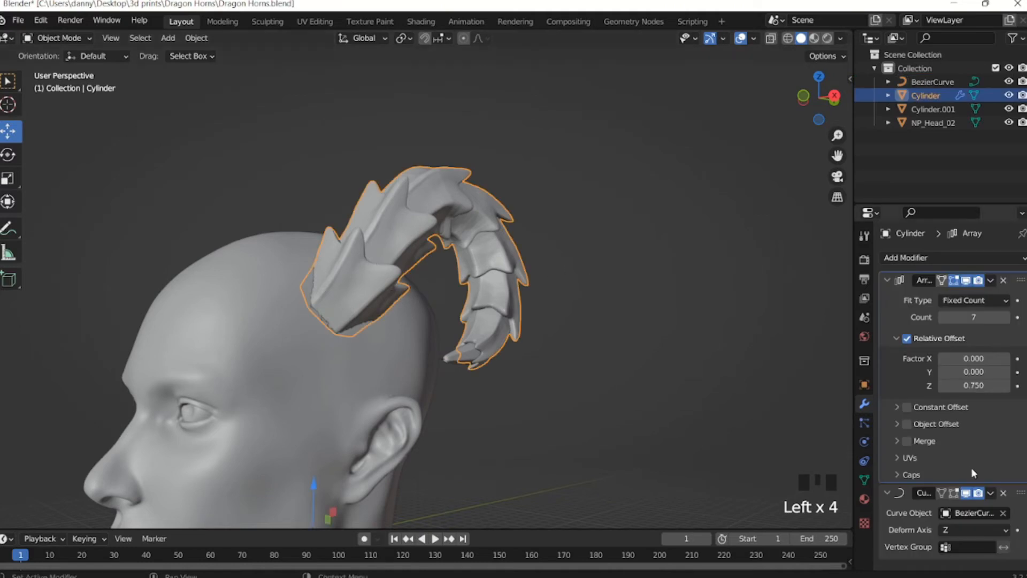
middle_click_drag(550, 213, 450, 213)
scroll(449, 213, "up", 4)
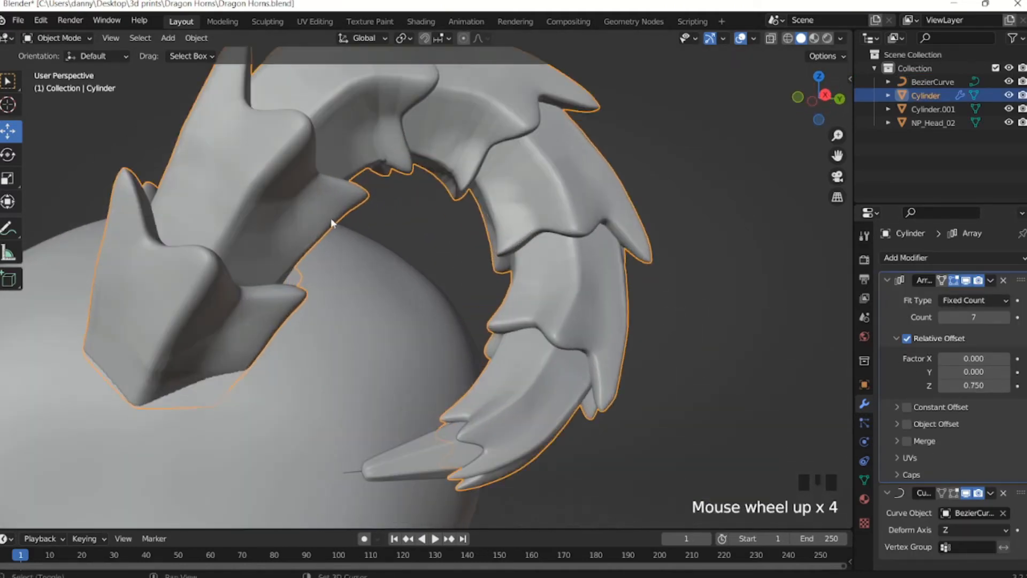
middle_click_drag(331, 218, 388, 308, "shift")
scroll(583, 224, "down", 3)
left_click(354, 321)
key("Tab")
left_click_drag(415, 298, 394, 298)
scroll(425, 306, "up", 3)
middle_click_drag(426, 307, 398, 306)
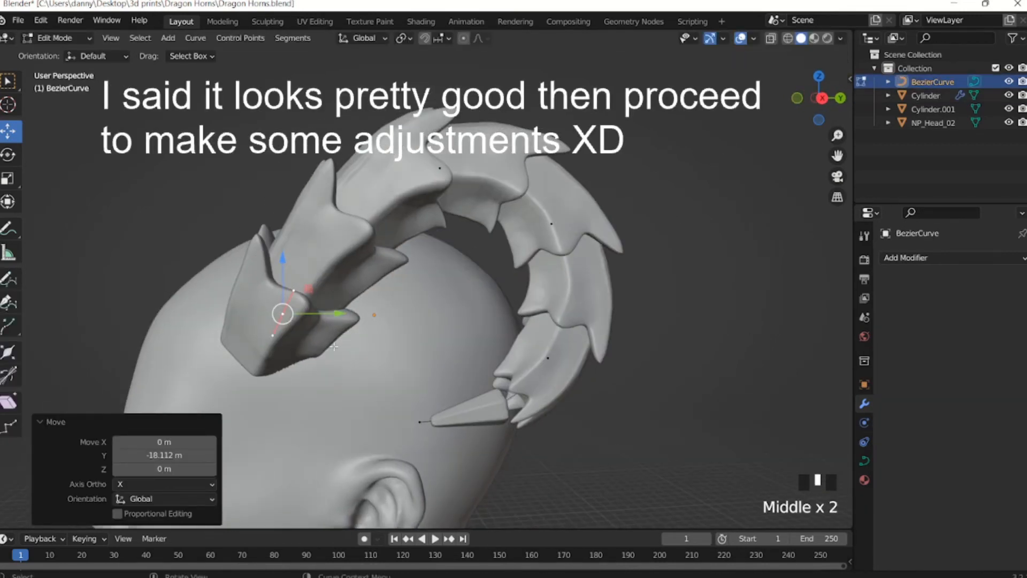
Return to Object Mode and scale the horn by 1.199 along Z, toggling its Curve modifier's viewport display.
key("Tab")
left_click(397, 306)
scroll(397, 306, "down", 5)
scroll(397, 306, "up", 3)
right_click(397, 306)
left_click(487, 406)
key("s")
key("z")
left_click(432, 229)
left_click(965, 280)
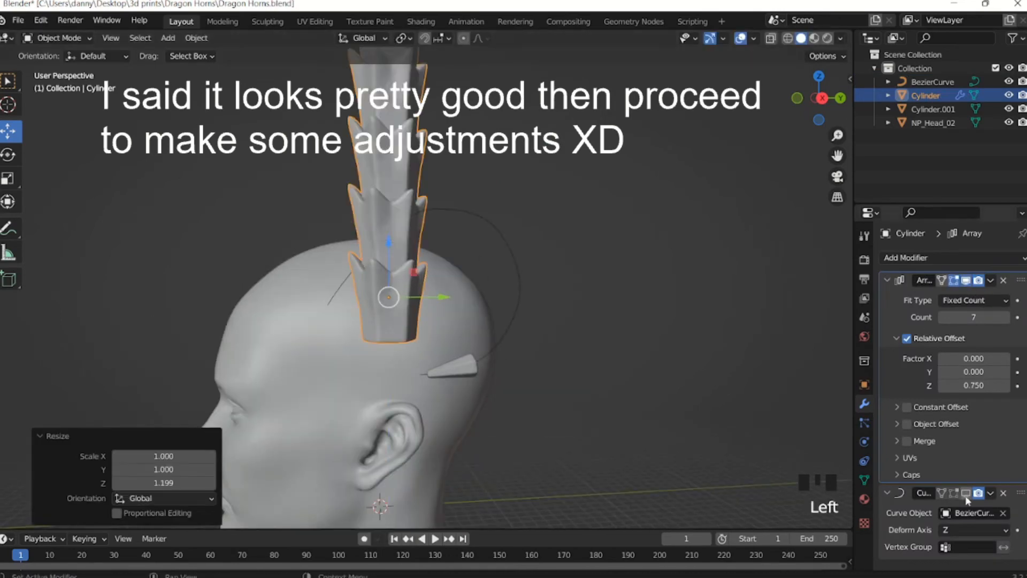
left_click(965, 493)
Move the tip piece toward the end of the stretched horn and rotate it about X and Z to follow the curve.
middle_click_drag(556, 331, 632, 360)
left_click(442, 361)
left_click_drag(591, 390, 607, 387)
key("r")
key("x")
key("r")
key("z")
left_click(509, 310)
left_click_drag(549, 333, 549, 335)
Rotate the tip about Y, rescale it and shift it so it sits inside the horn's last segment.
middle_click_drag(549, 336, 497, 342)
middle_click_drag(498, 342, 460, 289)
middle_click_drag(460, 289, 307, 185)
left_click_drag(309, 188, 300, 174)
middle_click_drag(299, 174, 631, 291)
key("r")
key("y")
key("s")
left_click(631, 291)
left_click_drag(581, 316, 581, 334)
middle_click_drag(581, 334, 466, 321)
scroll(470, 340, "up", 2)
Hide the horn's Array and Curve modifiers in the viewport and isolate the single segment in local view.
left_click(456, 319)
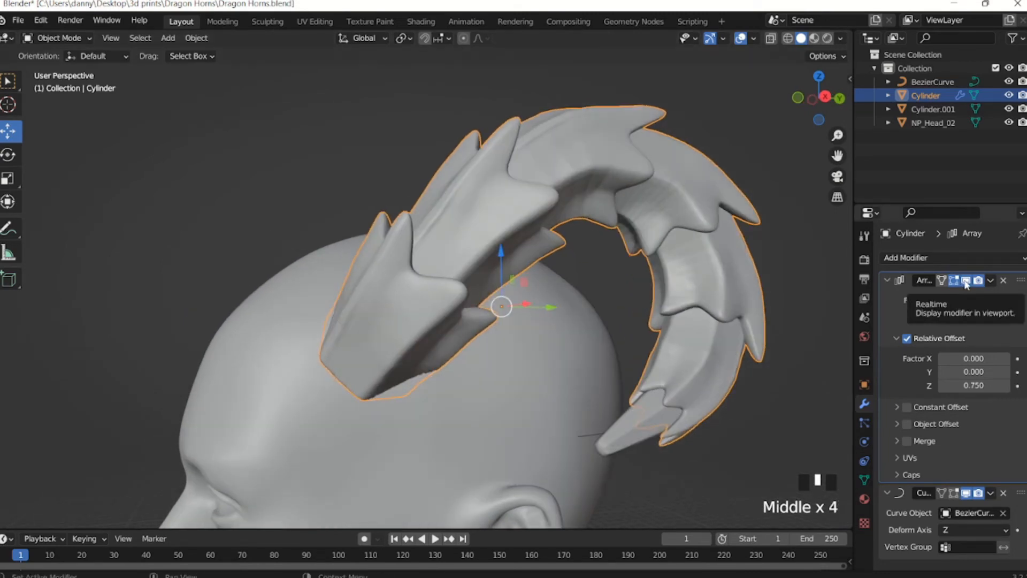
left_click(966, 281)
left_click(965, 493)
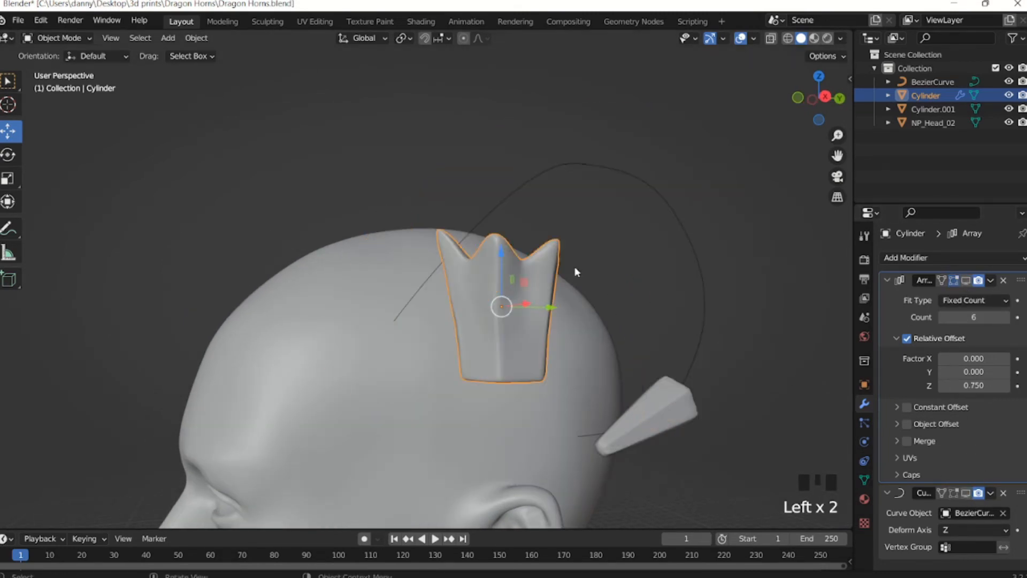
key("KP_Divide")
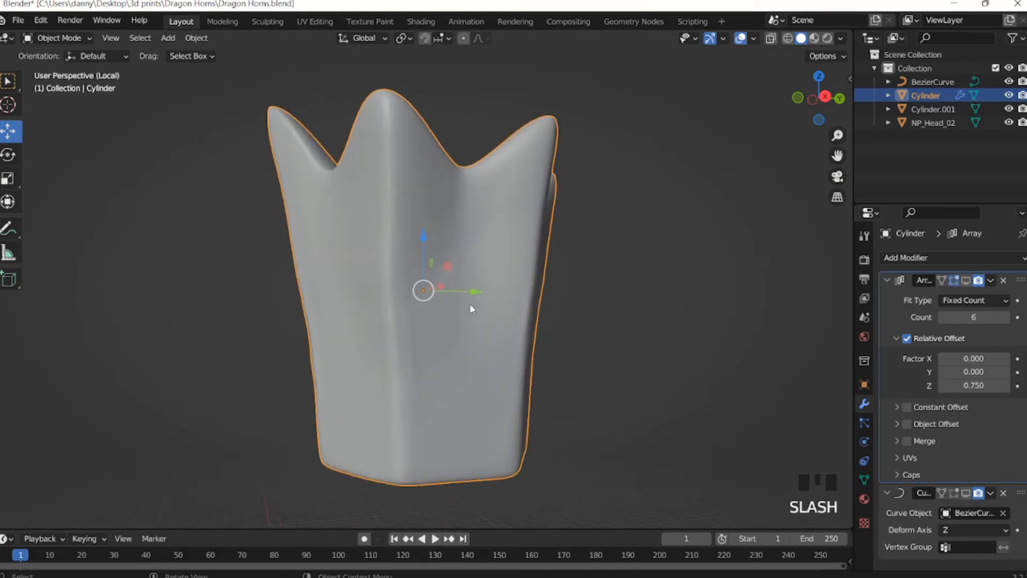
middle_click_drag(470, 303, 490, 250)
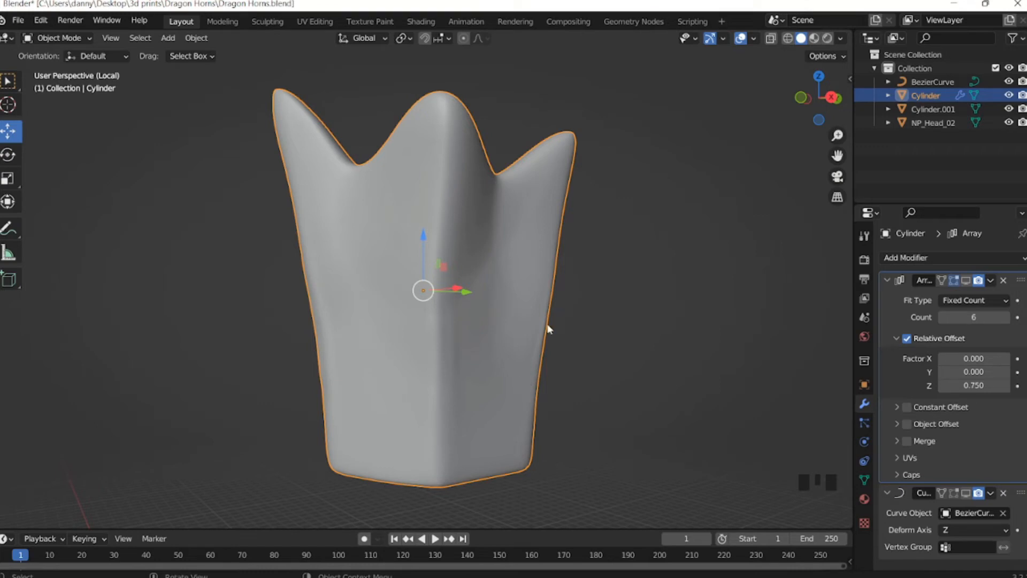
middle_click_drag(424, 249, 450, 255)
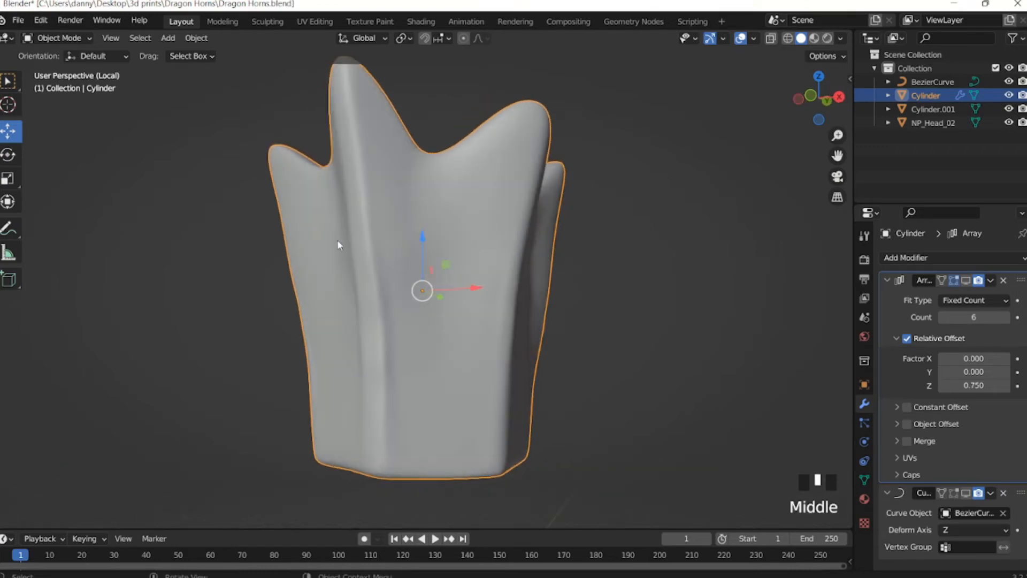
middle_click_drag(338, 244, 372, 245)
Enter Sculpt Mode and carve vertical grooves into the lower part of one face with the Crease brush at radius 20 px.
left_click(59, 38)
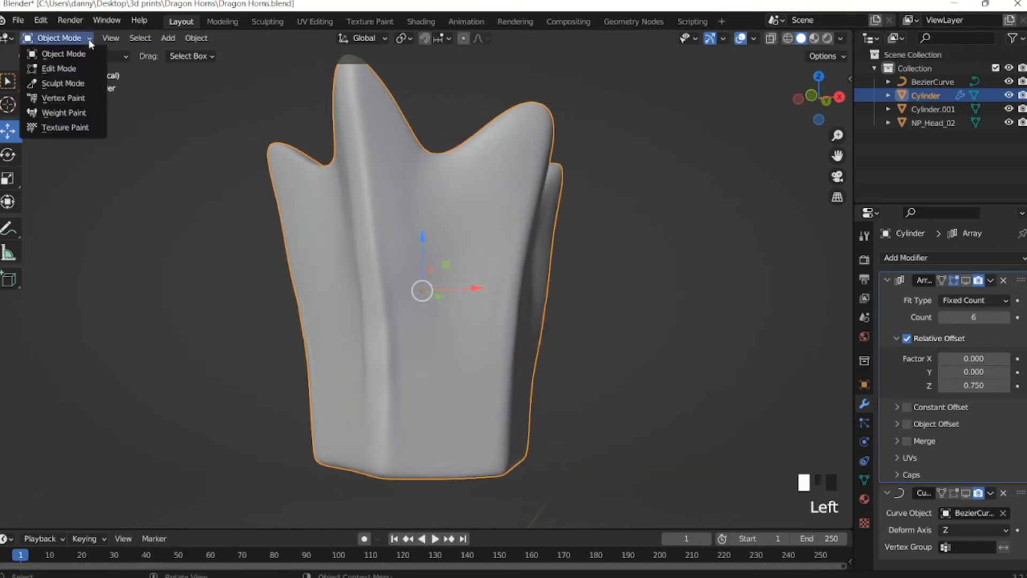
left_click(53, 81)
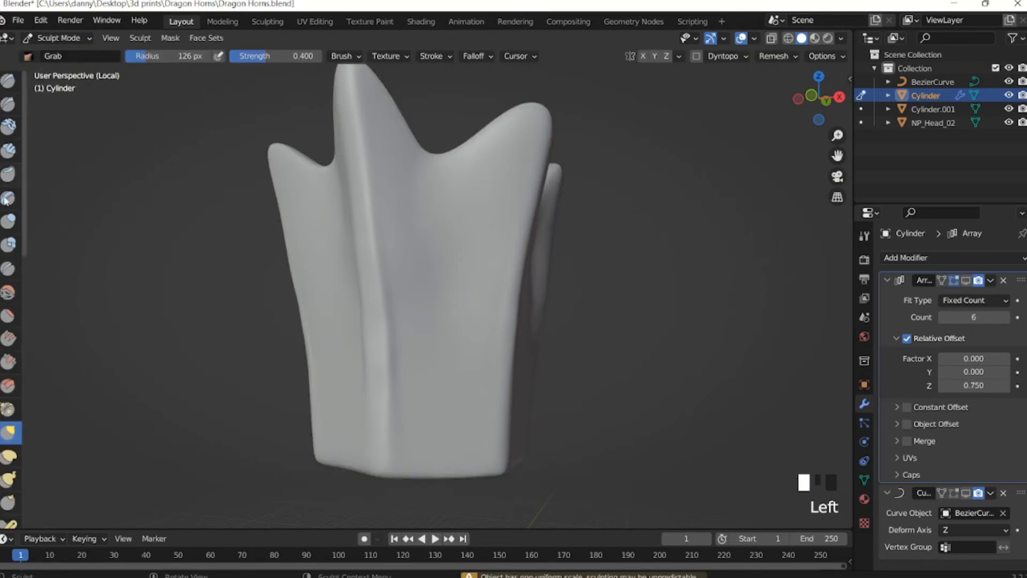
left_click(10, 269)
key("f")
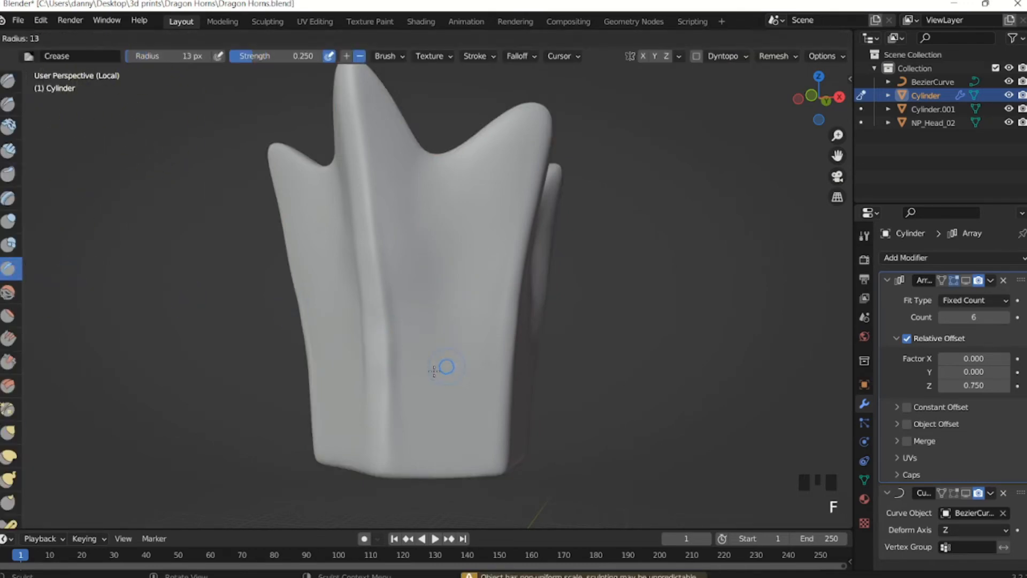
left_click(446, 367)
left_click_drag(446, 386, 453, 470)
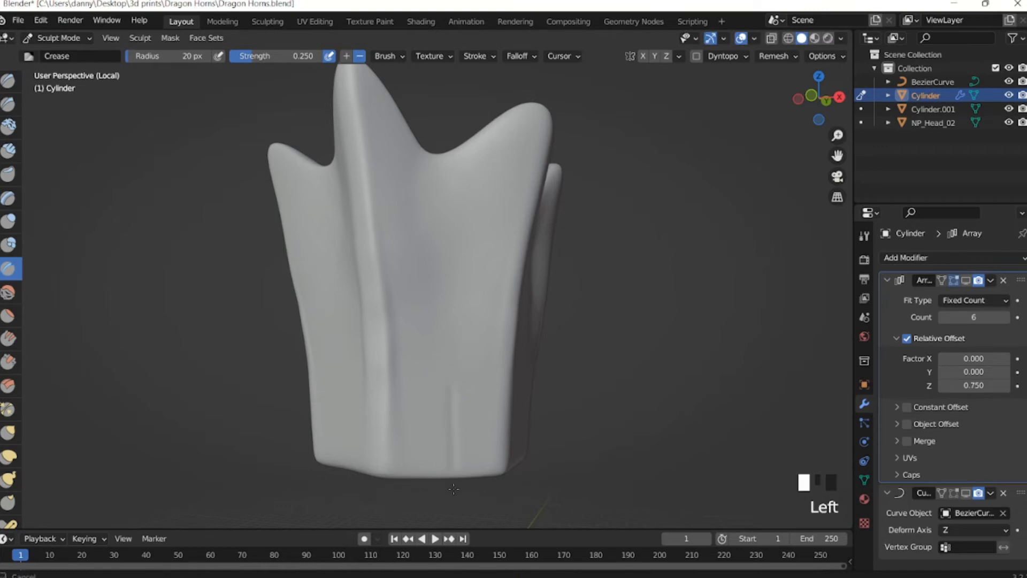
left_click_drag(460, 376, 461, 477)
left_click_drag(459, 383, 463, 496)
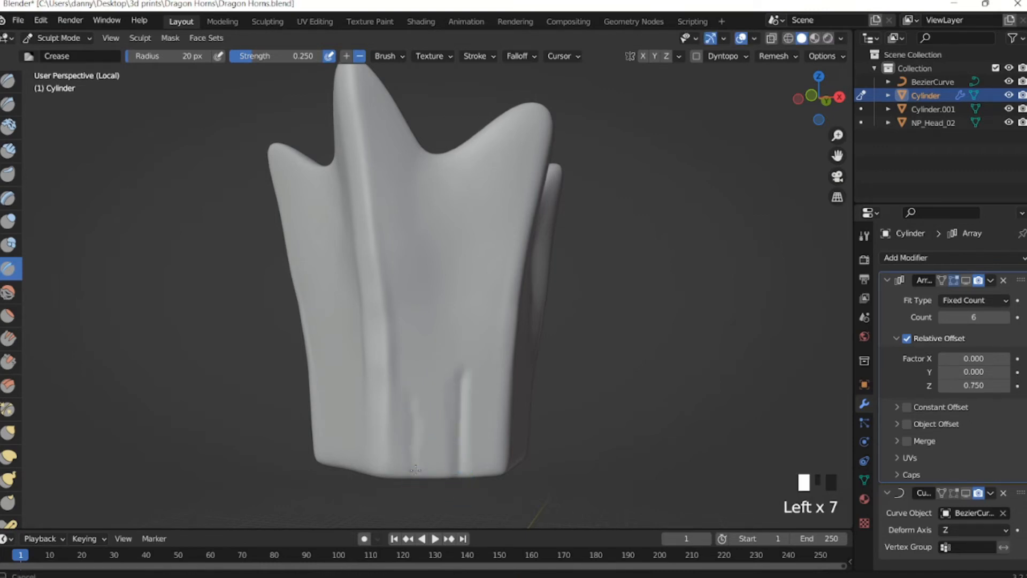
Crease vertical grooves up from the base of the adjacent face, then soften them with the brush radius at 35 px.
middle_click_drag(413, 425, 419, 344)
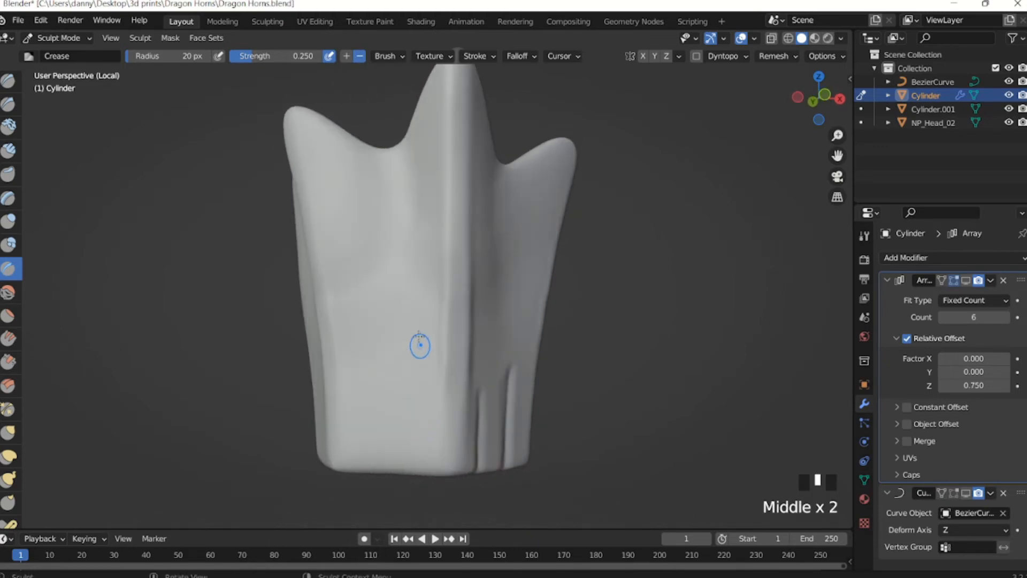
left_click(416, 442)
left_click(417, 442)
left_click(416, 338)
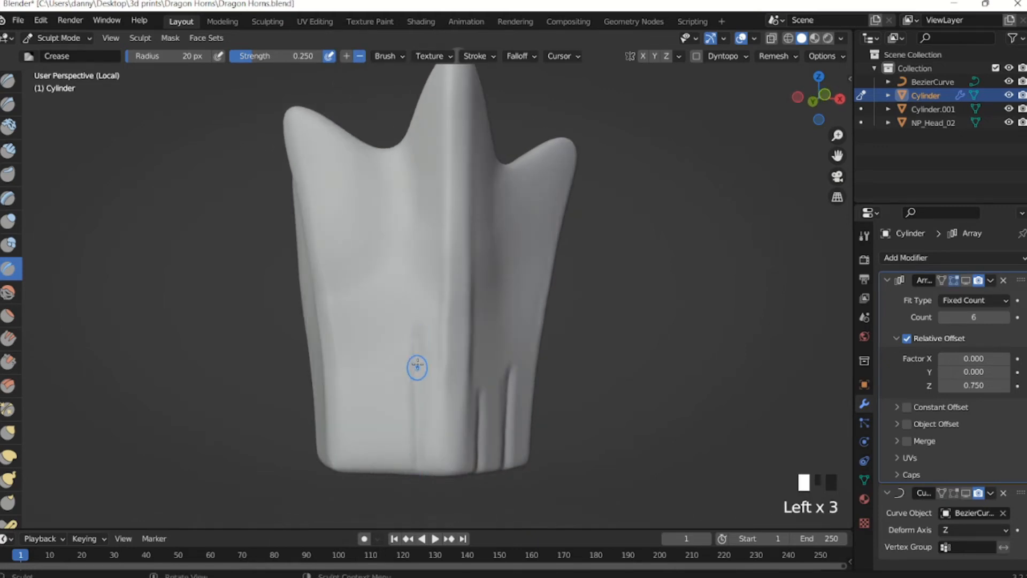
left_click_drag(417, 367, 422, 466)
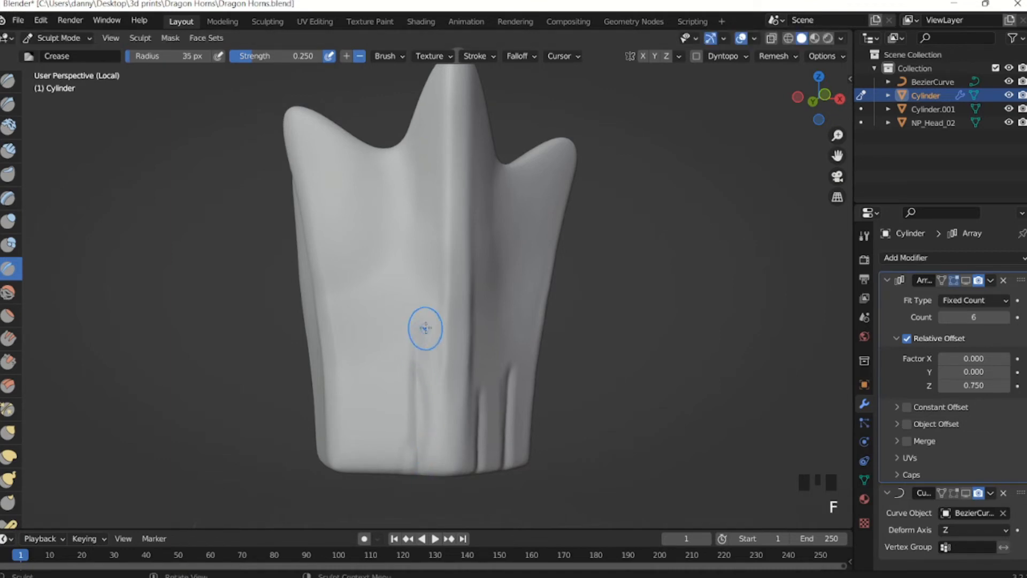
left_click_drag(425, 328, 406, 466, "shift")
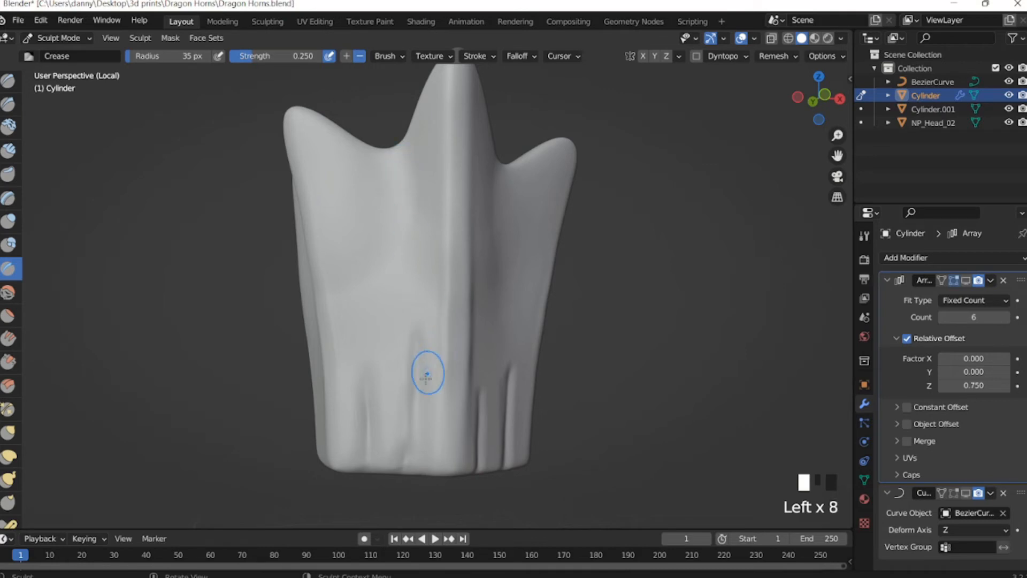
Carve a long vertical groove down the middle of the next face, from below the spike notch to the base.
mouse_move(427, 373)
middle_mouse_down()
mouse_move(391, 380)
mouse_move(399, 377)
mouse_move(362, 401)
mouse_move(408, 367)
middle_mouse_up()
mouse_move(409, 367)
left_mouse_down()
mouse_move(408, 245)
mouse_move(401, 313)
mouse_move(410, 474)
left_mouse_up()
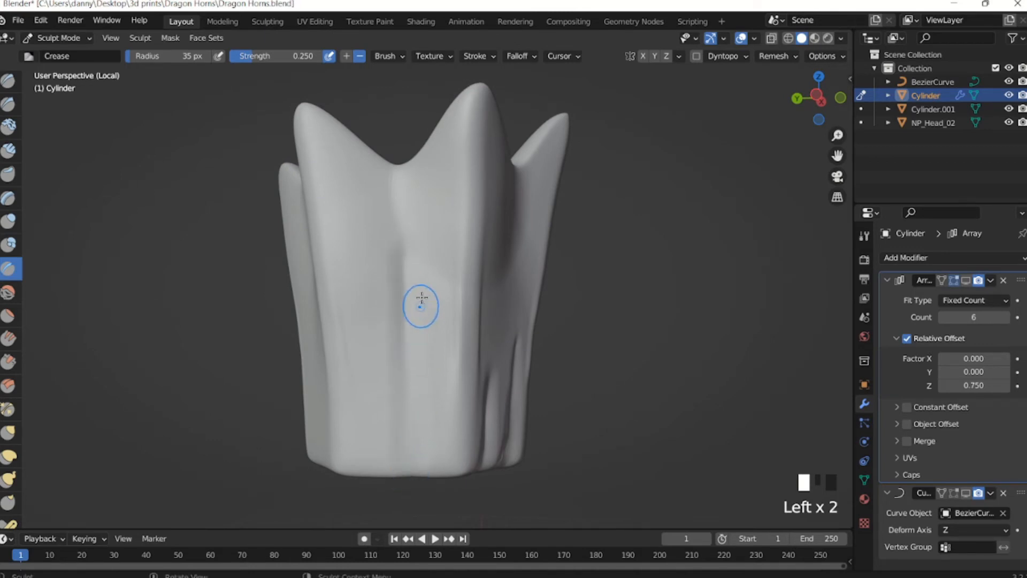
left_click_drag(404, 262, 411, 483)
left_click_drag(410, 264, 394, 473)
left_click_drag(398, 291, 405, 443)
left_click_drag(403, 297, 412, 459)
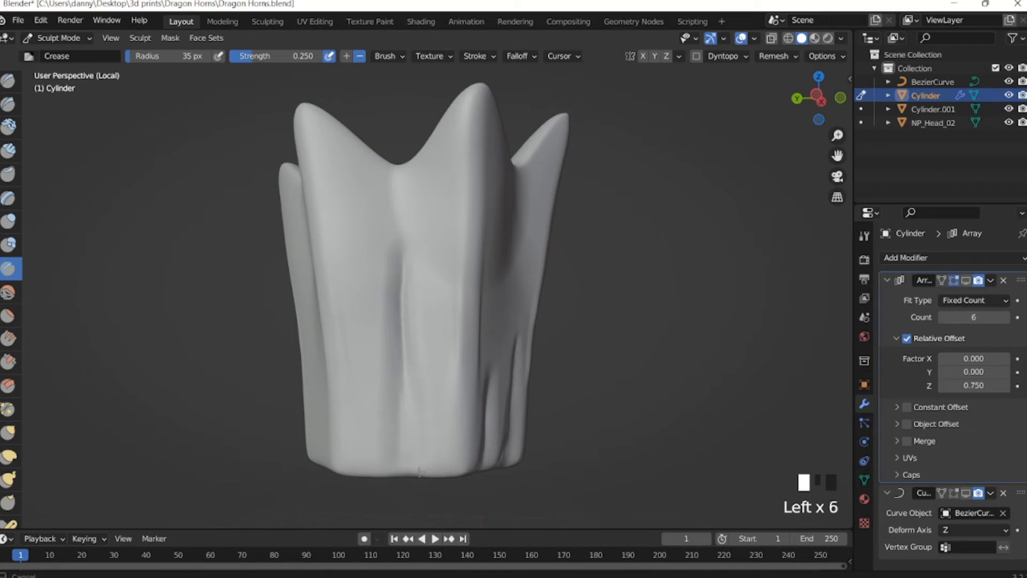
left_click_drag(408, 355, 407, 464)
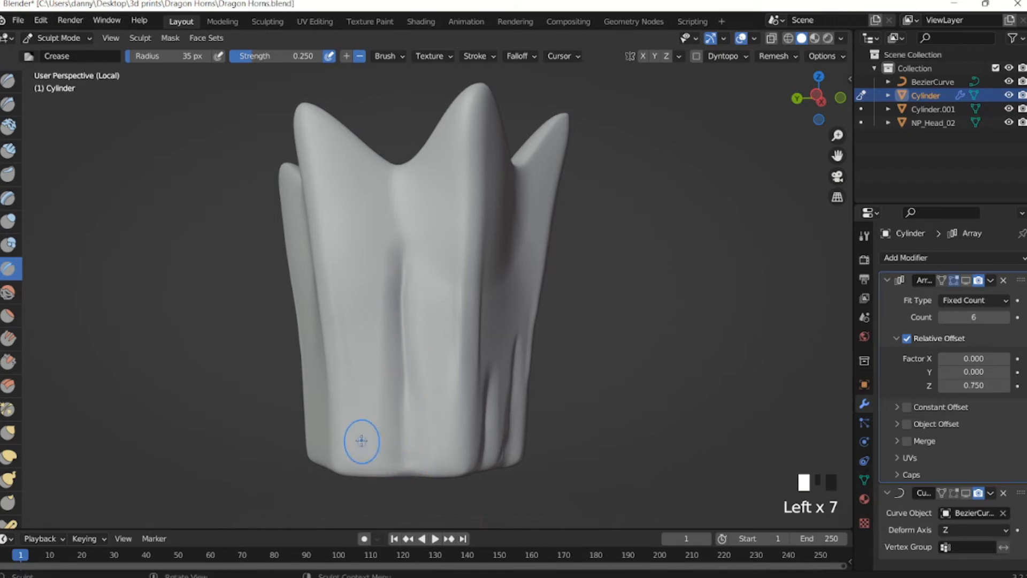
Crease a shorter vertical groove beside the long central one, running down to the base.
left_click_drag(359, 364, 361, 458)
left_click_drag(362, 412, 356, 474)
left_click_drag(363, 369, 359, 466)
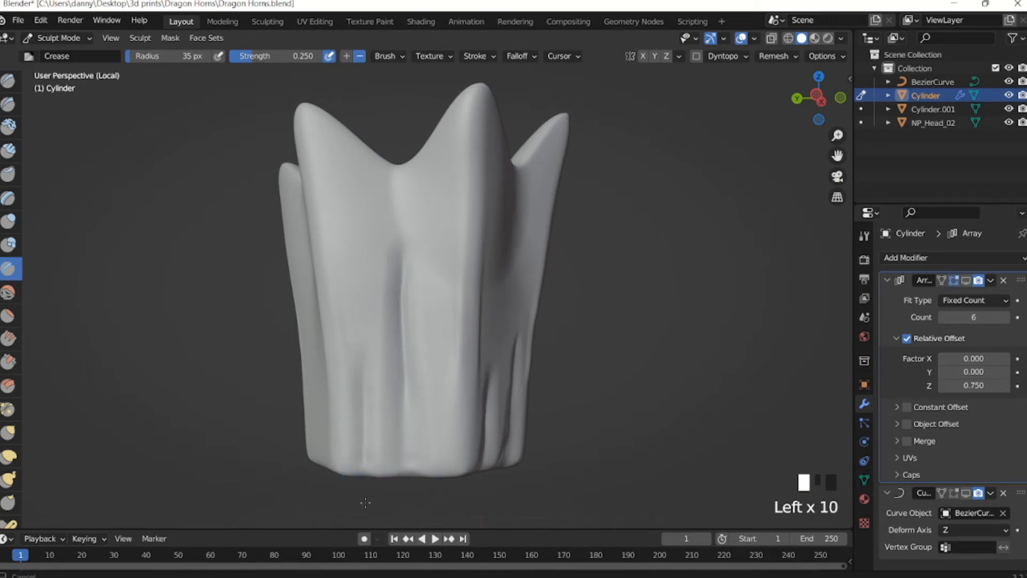
left_click_drag(363, 393, 369, 432)
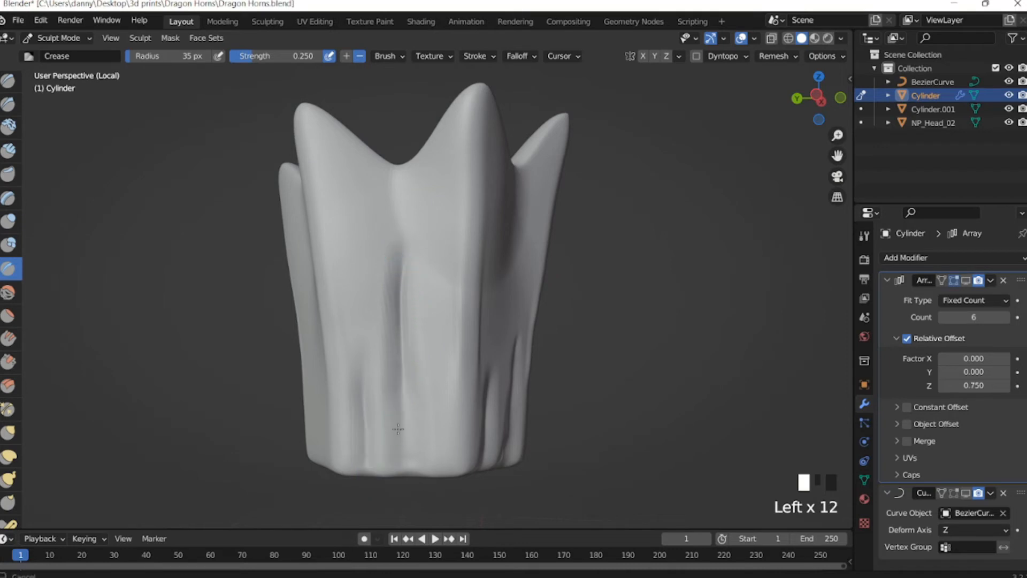
Set the brush radius to 61 px, smooth the long central groove and recrease it down to the base.
key("f")
left_click(412, 259)
left_click_drag(411, 259, 402, 450, "shift")
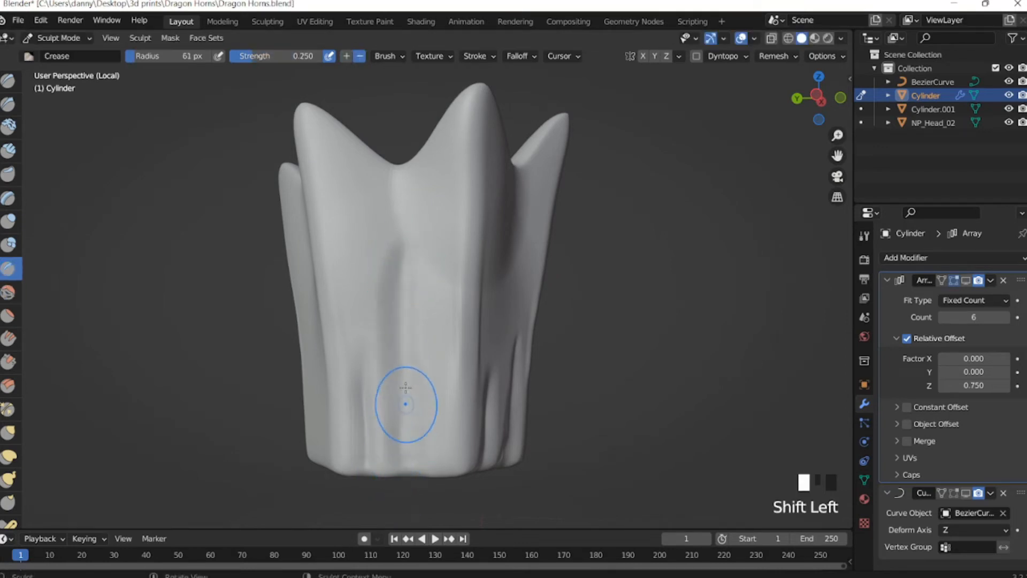
mouse_move(388, 270)
left_mouse_down()
mouse_move(407, 345)
mouse_move(409, 461)
left_mouse_up()
Turn to the next face and crease parallel vertical grooves into its lower half, using a brush radius of 36 px.
mouse_move(410, 461)
middle_mouse_down()
mouse_move(409, 431)
mouse_move(427, 441)
mouse_move(420, 431)
mouse_move(431, 431)
middle_mouse_up()
mouse_move(432, 431)
left_mouse_down()
mouse_move(429, 348)
mouse_move(428, 470)
left_mouse_up()
key("f")
left_click(413, 362)
left_click_drag(385, 331, 393, 449)
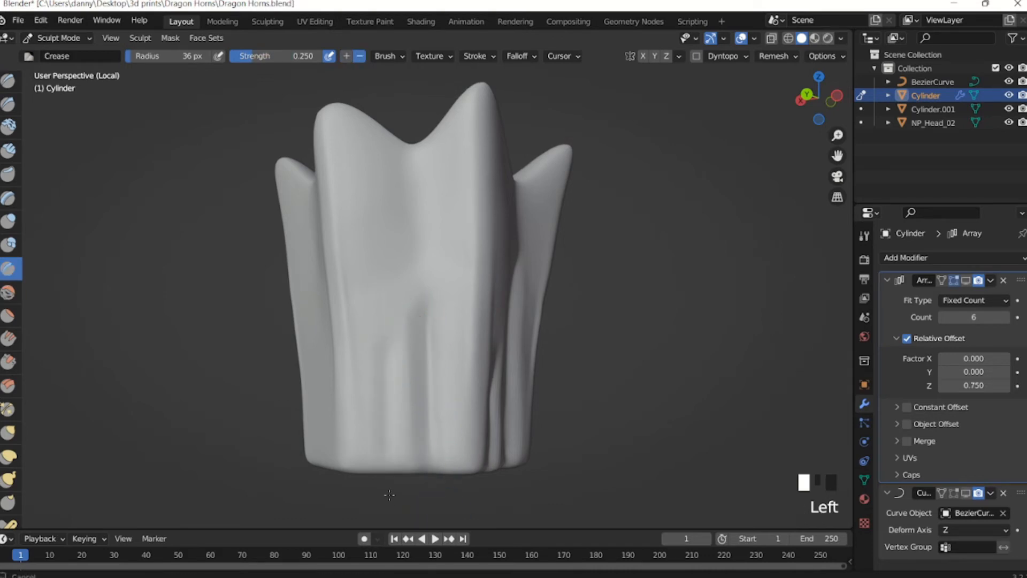
left_click_drag(396, 399, 369, 460)
left_click_drag(383, 376, 385, 428)
middle_click_drag(385, 428, 422, 446)
left_click_drag(388, 316, 395, 444)
Turn to the following uncut face and crease a vertical groove from mid-height to the base near its side edge.
middle_click_drag(408, 441, 458, 435)
left_click_drag(446, 288, 463, 460)
left_click_drag(441, 303, 438, 470)
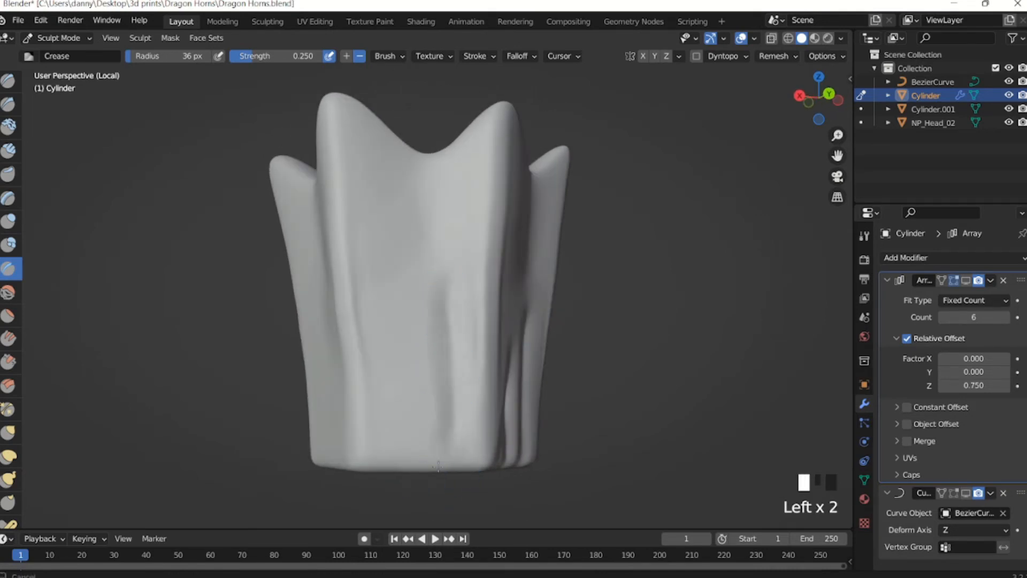
left_click_drag(442, 338, 452, 432)
left_click_drag(457, 342, 447, 479)
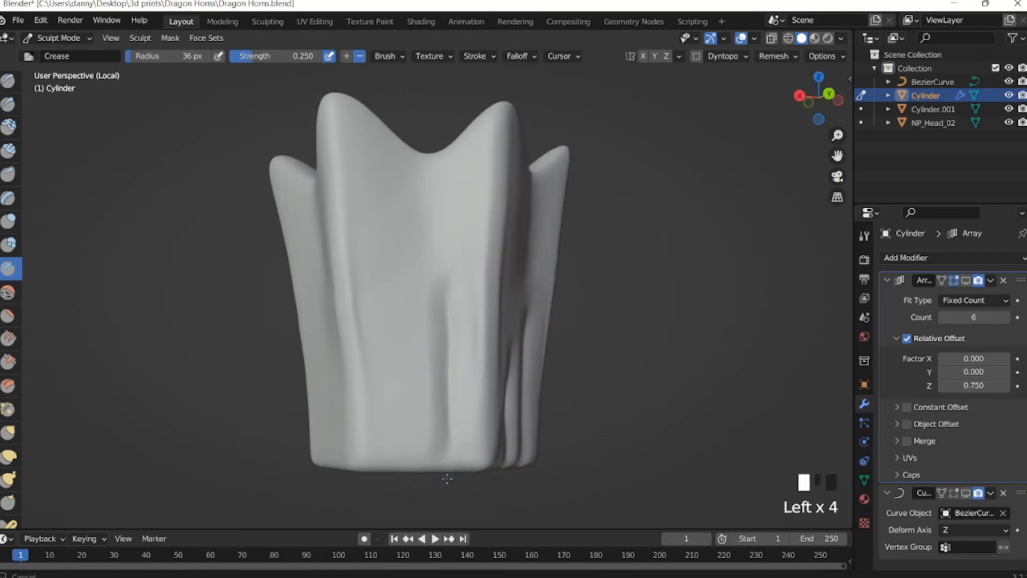
Set the brush radius to 55 px, smooth the new groove near the side edge and deepen it with wider crease strokes.
key("f")
key("f")
left_click(455, 294)
left_click_drag(444, 305, 436, 479, "shift")
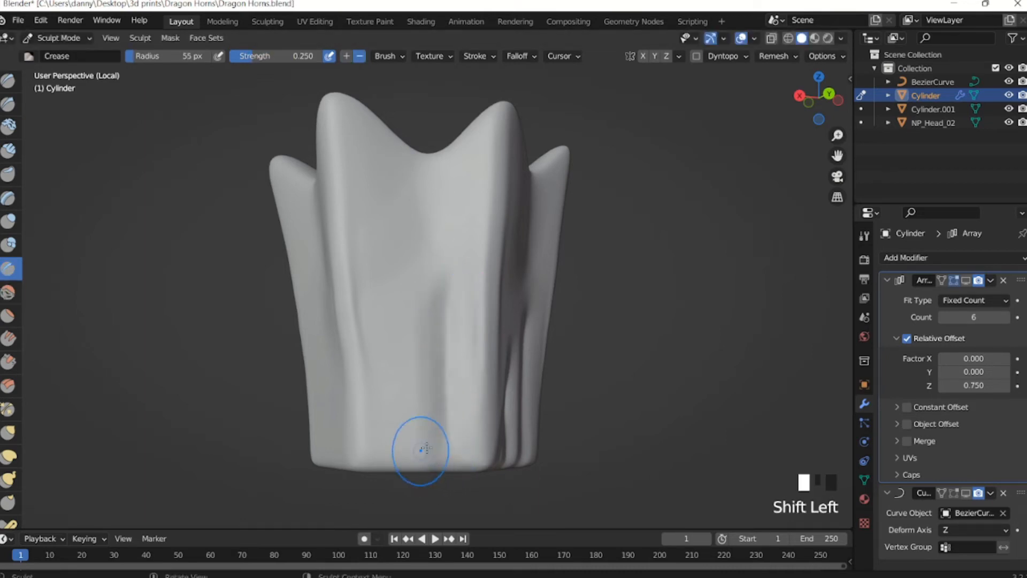
left_click_drag(451, 310, 457, 483)
left_click_drag(449, 311, 443, 449)
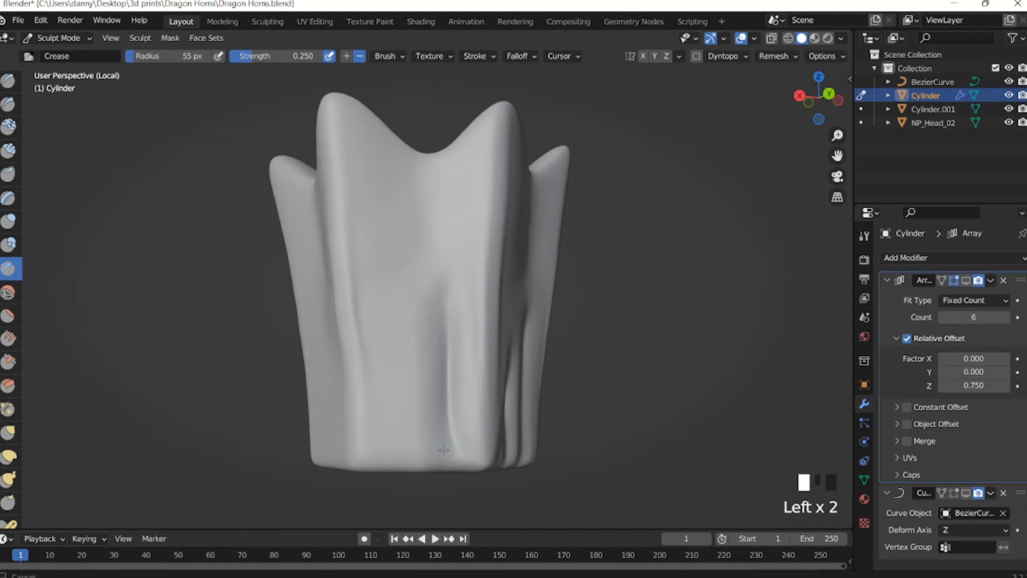
Set the brush radius to 42 px, then crease, smooth and deepen a second vertical groove on the same face's lower half.
key("f")
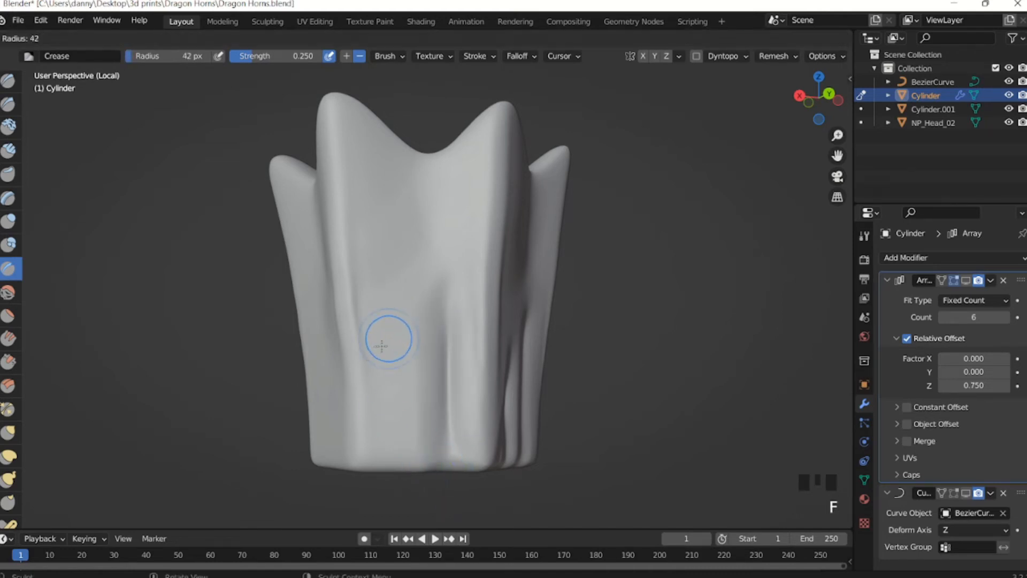
left_click(381, 345)
left_click_drag(396, 329, 400, 444)
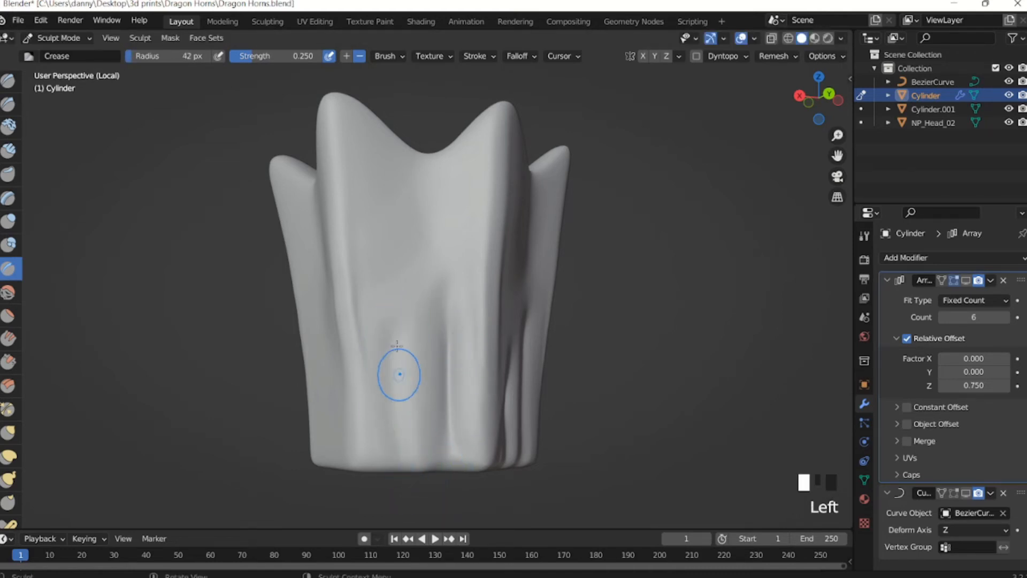
left_click_drag(398, 348, 386, 498)
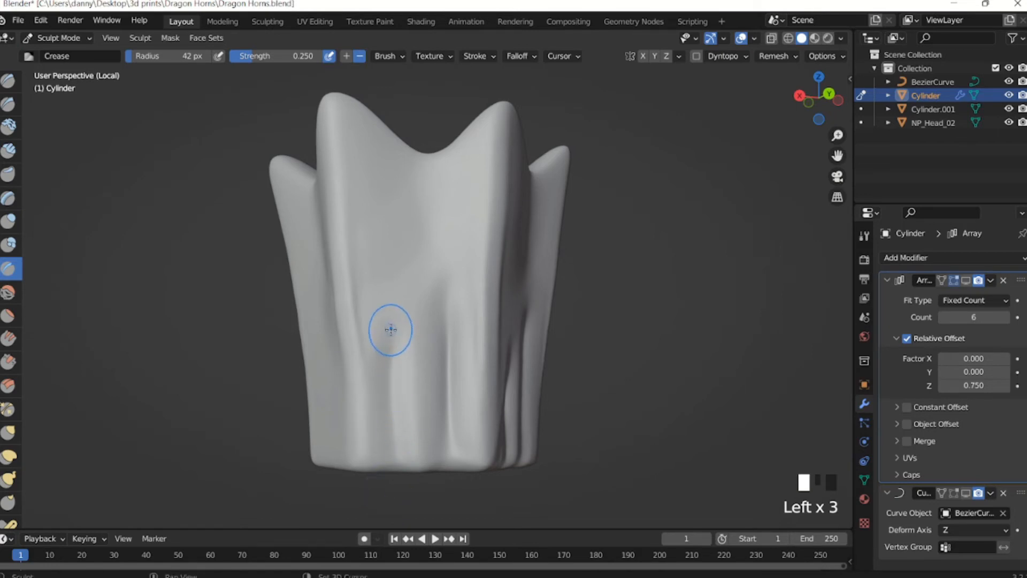
left_click_drag(392, 335, 393, 450, "shift")
middle_click_drag(393, 449, 394, 374)
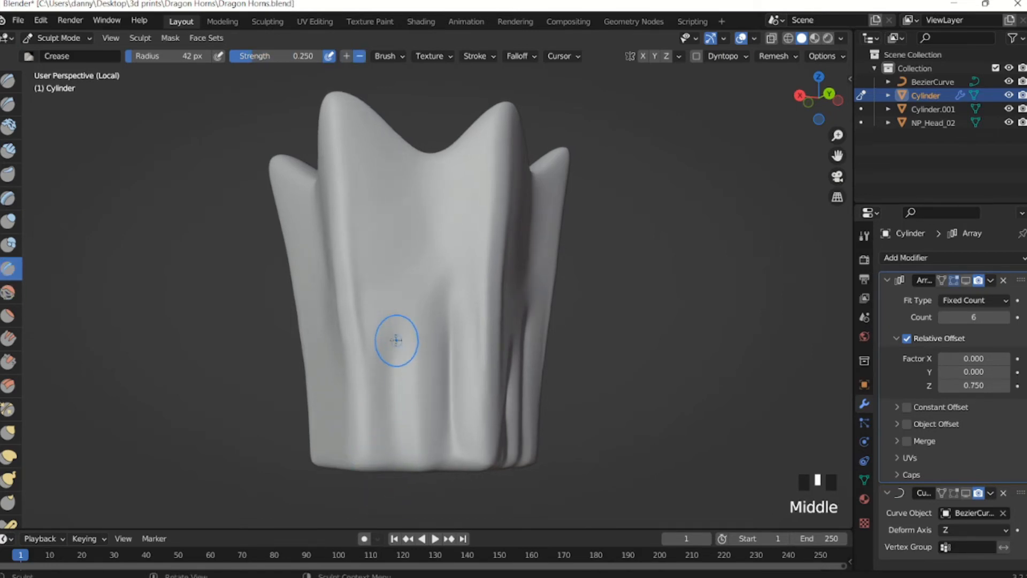
left_click_drag(394, 339, 396, 463)
left_click_drag(390, 369, 388, 463)
left_click_drag(398, 359, 418, 442)
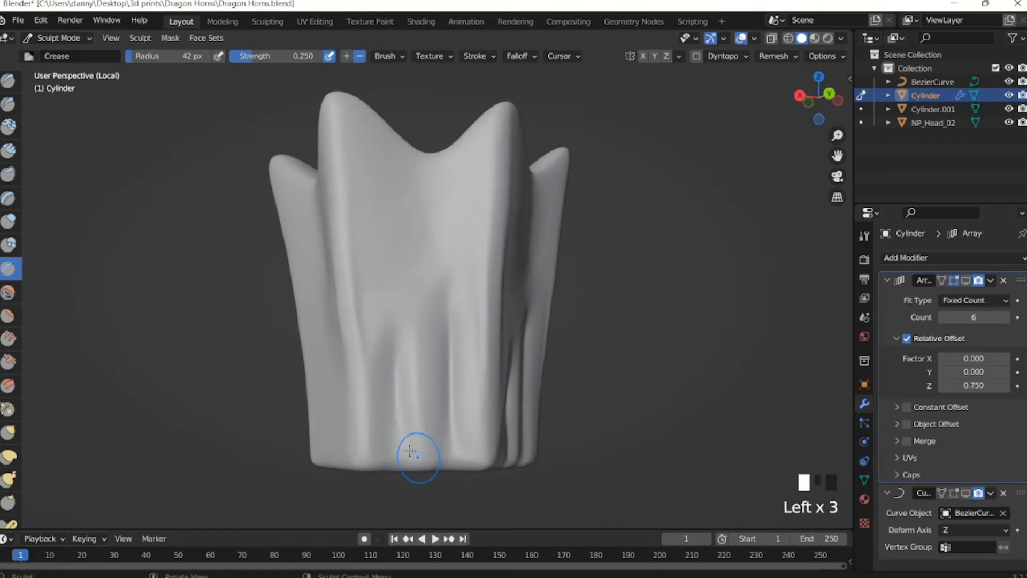
Turn to the next uncut face and crease two parallel vertical grooves from mid-height down to the base.
middle_click_drag(418, 442, 429, 442)
left_click_drag(419, 292, 429, 482)
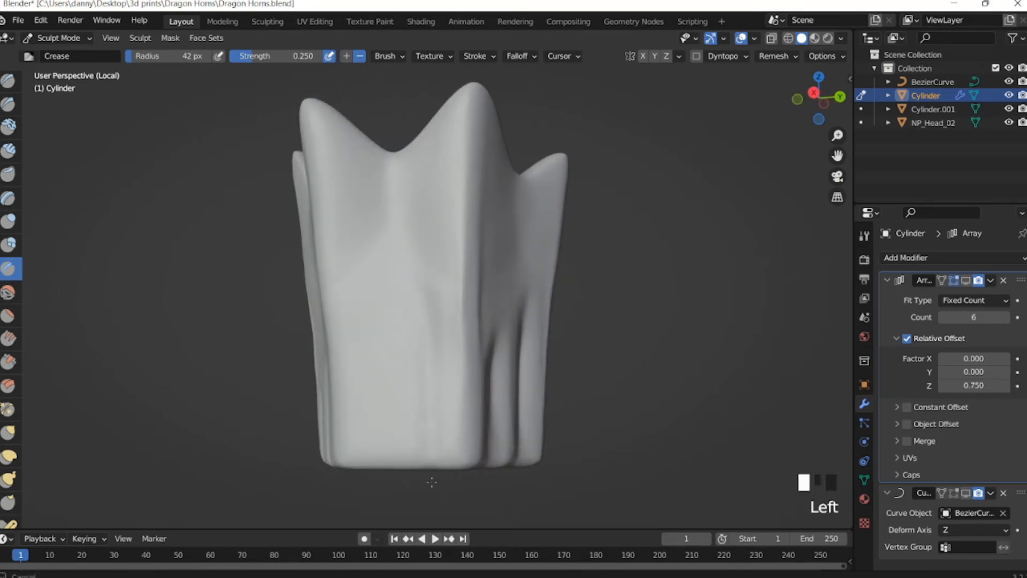
left_click_drag(429, 300, 426, 484)
left_click_drag(423, 313, 411, 477)
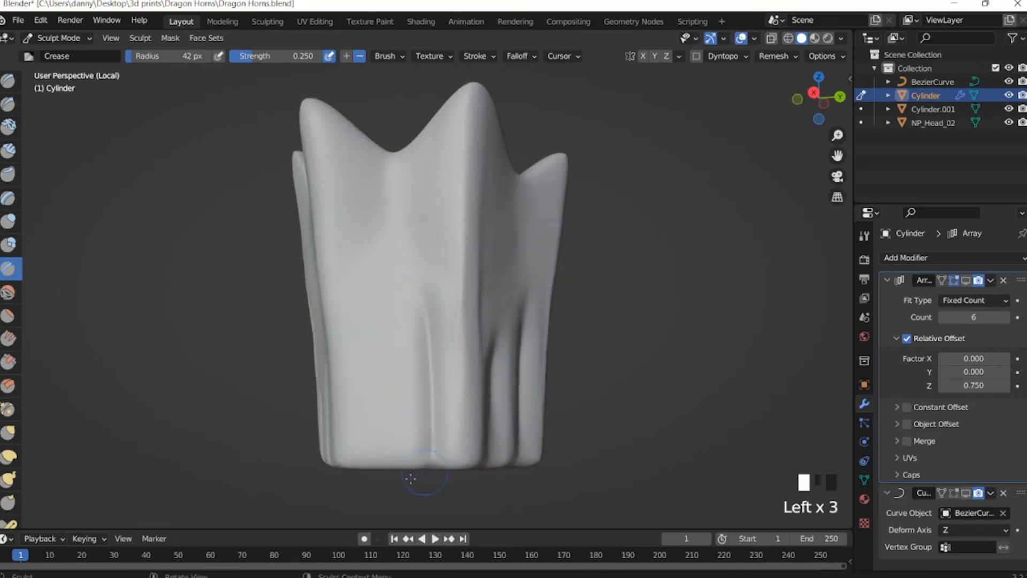
left_click_drag(358, 369, 367, 436)
left_click_drag(371, 321, 380, 465)
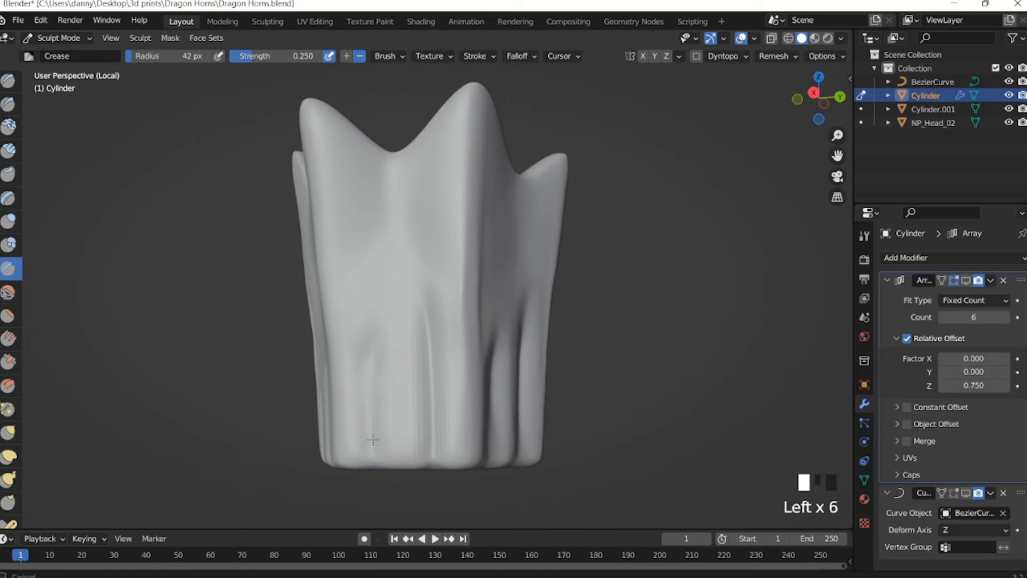
left_click_drag(387, 275, 384, 500)
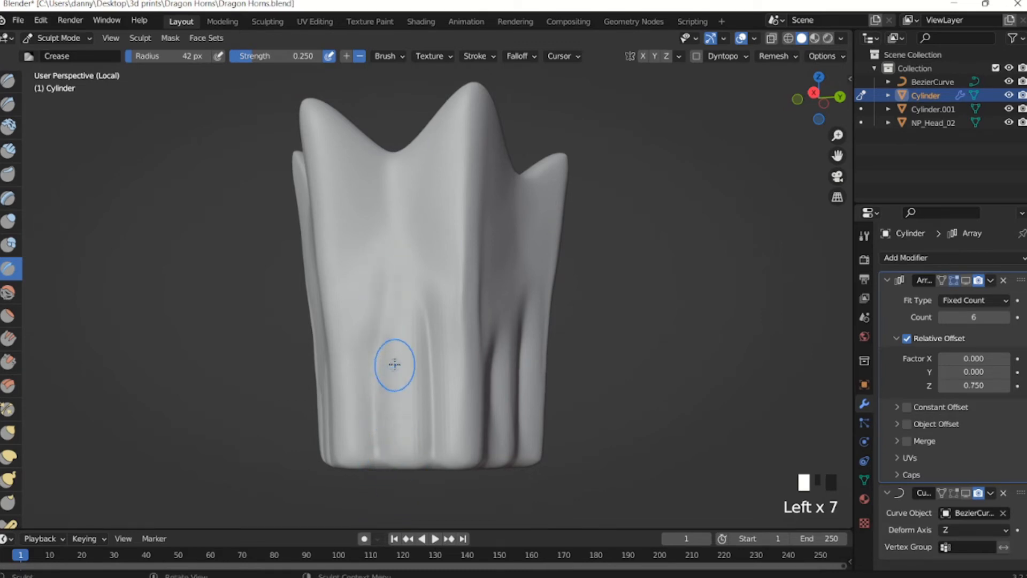
Continue around the segment, creasing and deepening long vertical grooves from above mid-height down to the base.
middle_click_drag(394, 364, 413, 287)
left_click_drag(412, 287, 407, 414)
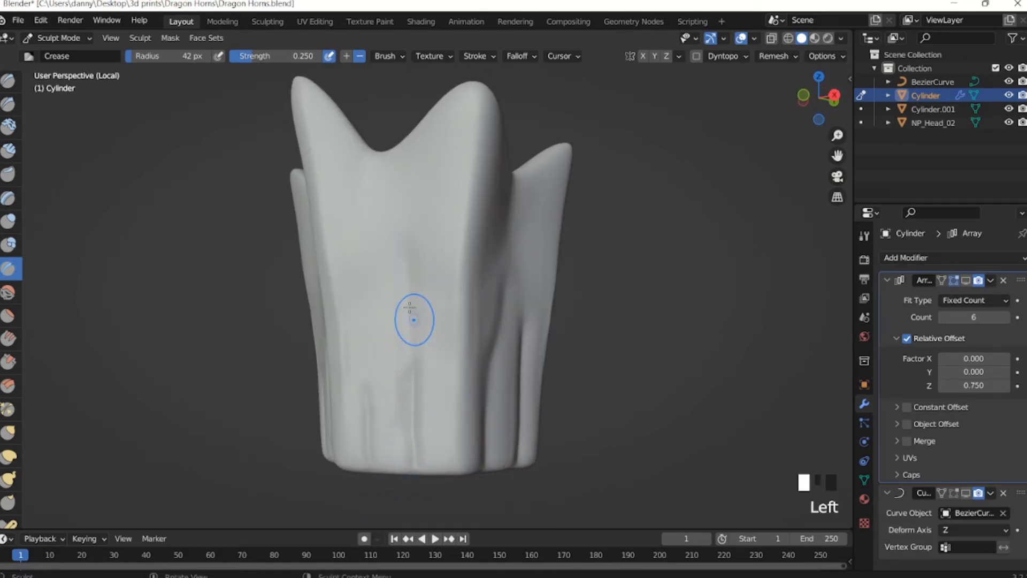
left_click_drag(414, 319, 424, 486)
middle_click_drag(424, 487, 432, 459)
left_click_drag(399, 293, 412, 460)
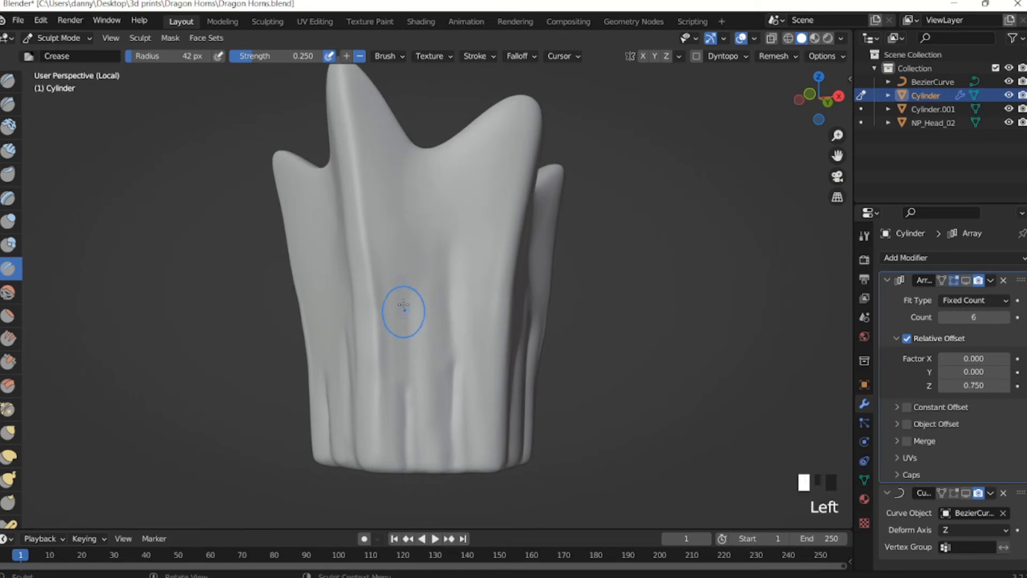
left_click_drag(404, 276, 407, 484)
Turn to the adjoining face, lengthen its central groove upward and deepen the shorter groove beside it.
middle_click_drag(406, 484, 459, 476)
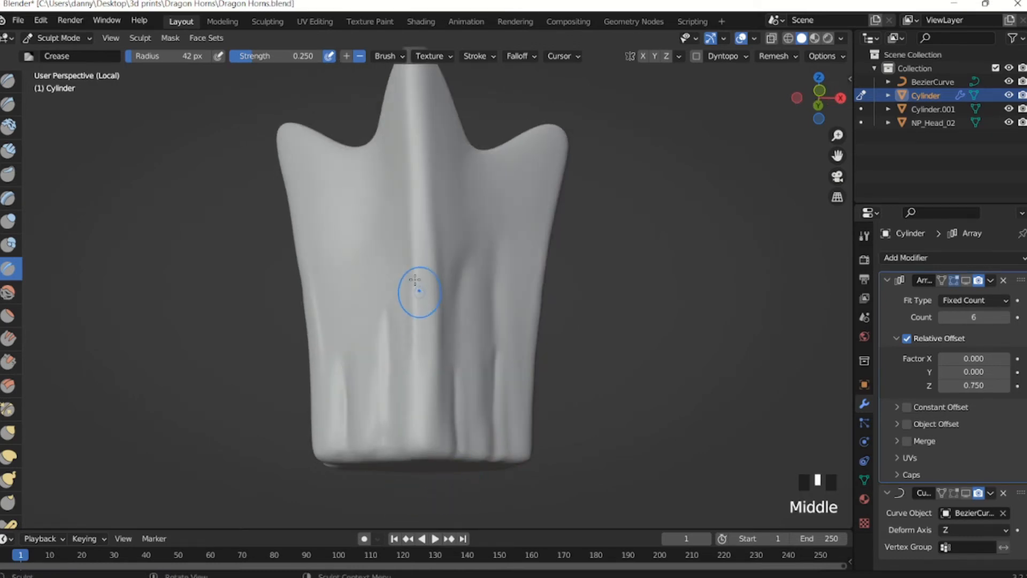
left_click_drag(380, 247, 389, 464)
middle_click_drag(390, 374, 423, 374)
left_click_drag(416, 245, 415, 469)
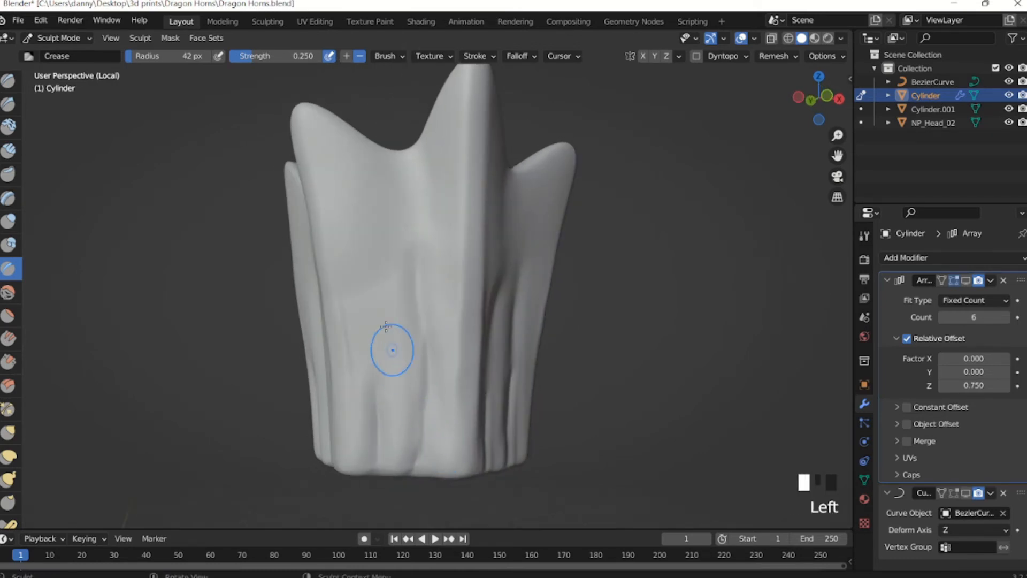
left_click_drag(377, 302, 377, 468)
left_click_drag(374, 321, 378, 454)
Rotate to the following face and crease a longer, deeper vertical groove through its middle.
mouse_move(378, 455)
middle_mouse_down()
mouse_move(433, 471)
mouse_move(373, 339)
middle_mouse_up()
left_click_drag(397, 254, 420, 442)
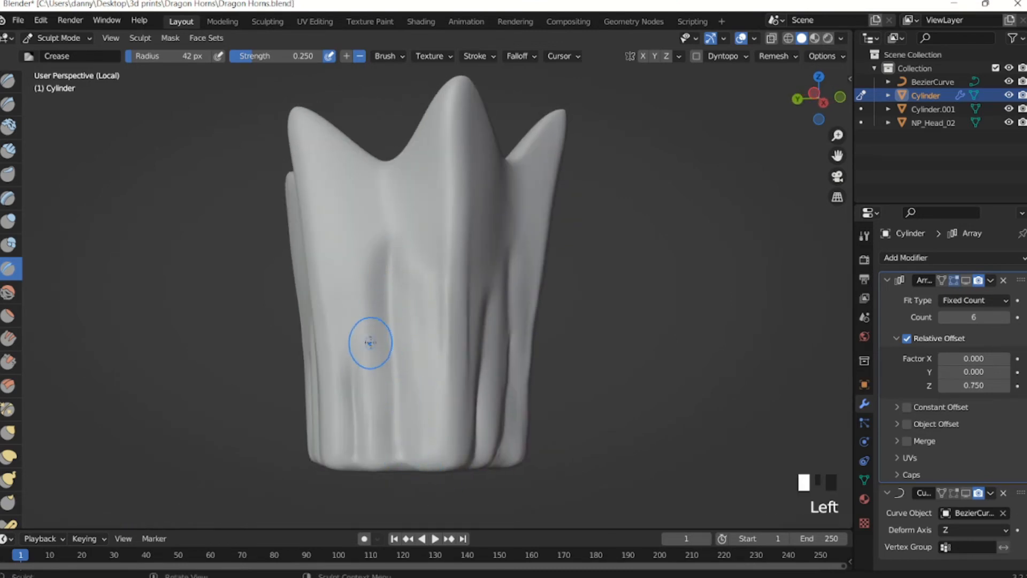
middle_click_drag(370, 343, 412, 298)
left_click_drag(413, 298, 404, 444)
Deepen the two vertical grooves on the next face and strengthen the long groove on its neighbour.
middle_click_drag(404, 444, 427, 435)
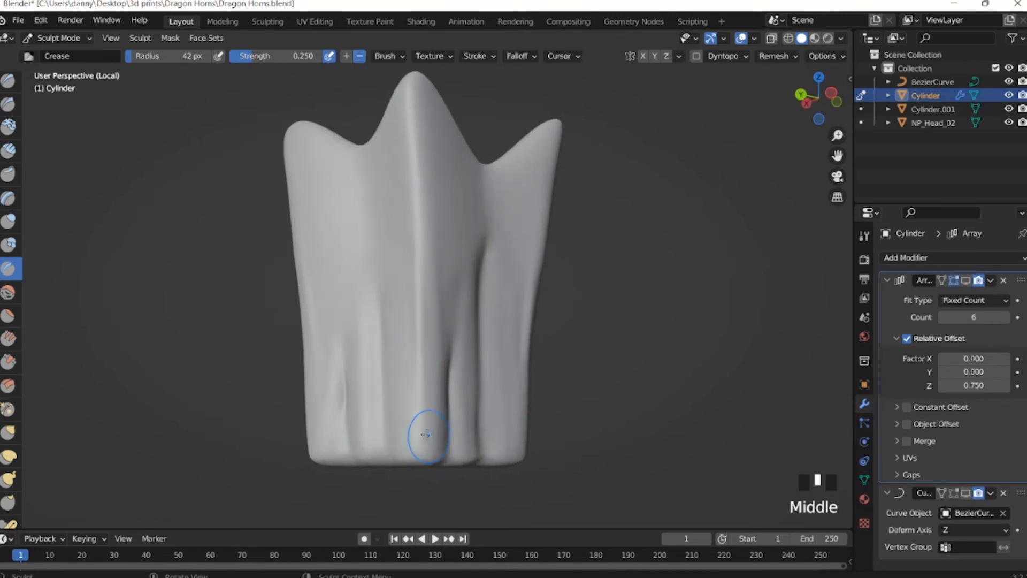
left_click_drag(378, 309, 373, 448)
middle_click_drag(374, 449, 421, 436)
left_click_drag(406, 334, 411, 464)
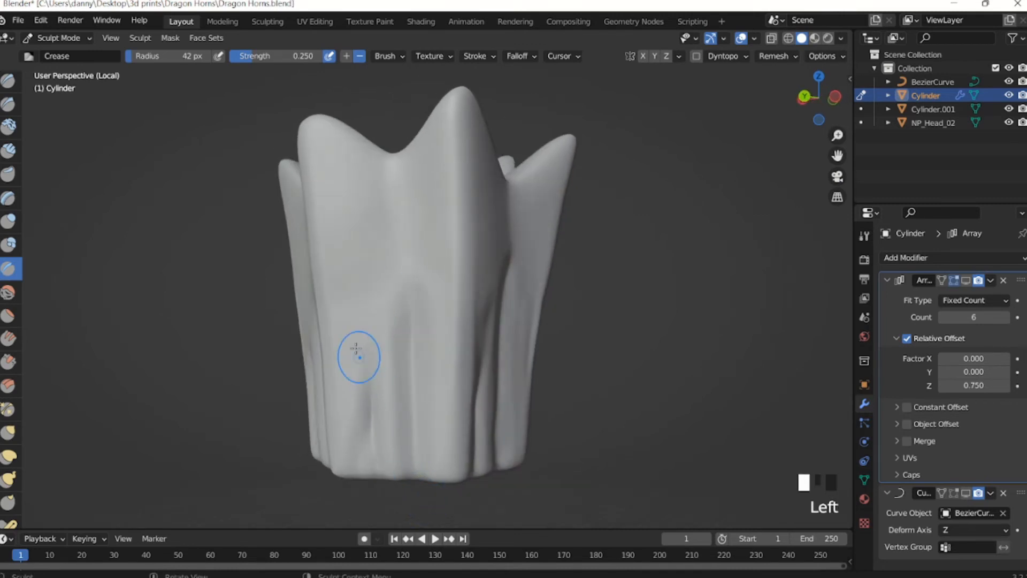
left_click_drag(358, 357, 374, 486)
middle_click_drag(374, 486, 488, 379)
left_click_drag(460, 263, 454, 428)
mouse_move(443, 355)
middle_mouse_down()
mouse_move(419, 424)
mouse_move(371, 355)
mouse_move(414, 367)
mouse_move(442, 398)
mouse_move(436, 422)
mouse_move(428, 395)
mouse_move(449, 392)
mouse_move(357, 385)
middle_mouse_up()
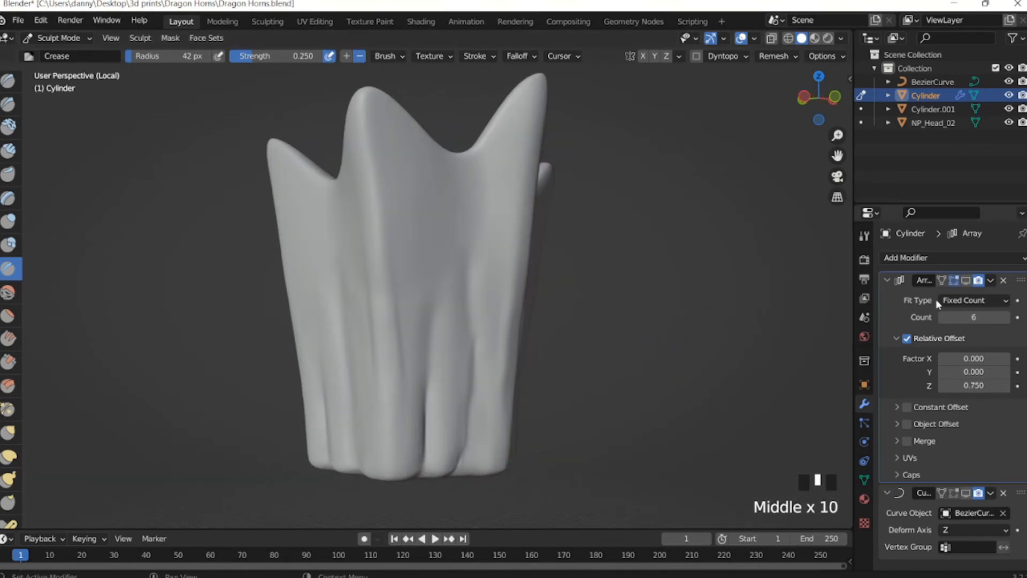
Turn the Array and Curve modifiers' viewport display back on and leave the isolated local view.
left_click(965, 280)
left_click(969, 494)
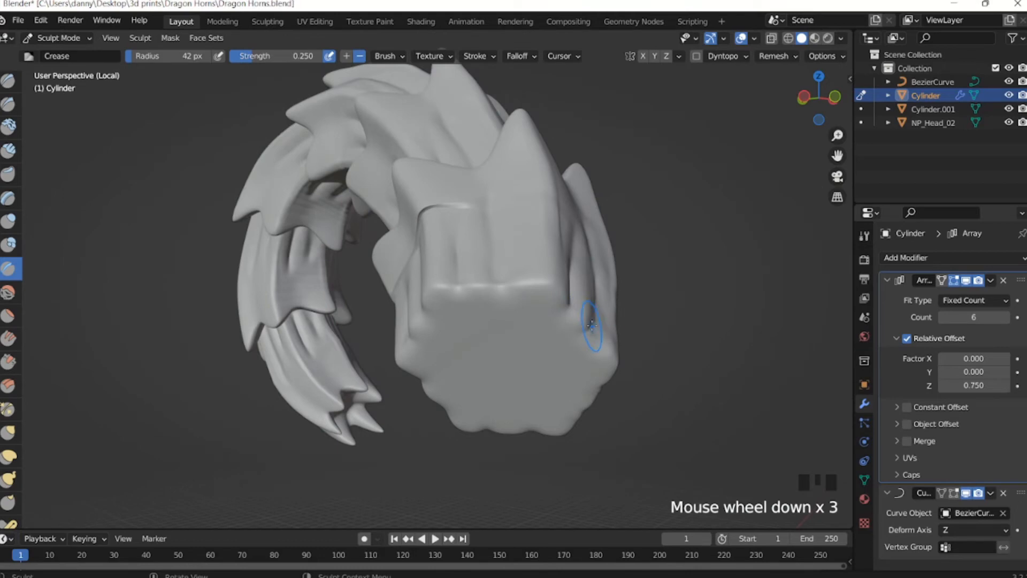
key("slash")
Examine the grooved horn on the head from several angles, including the compressed surface along its inner curve.
middle_click_drag(558, 313, 604, 320)
middle_click_drag(688, 325, 450, 327)
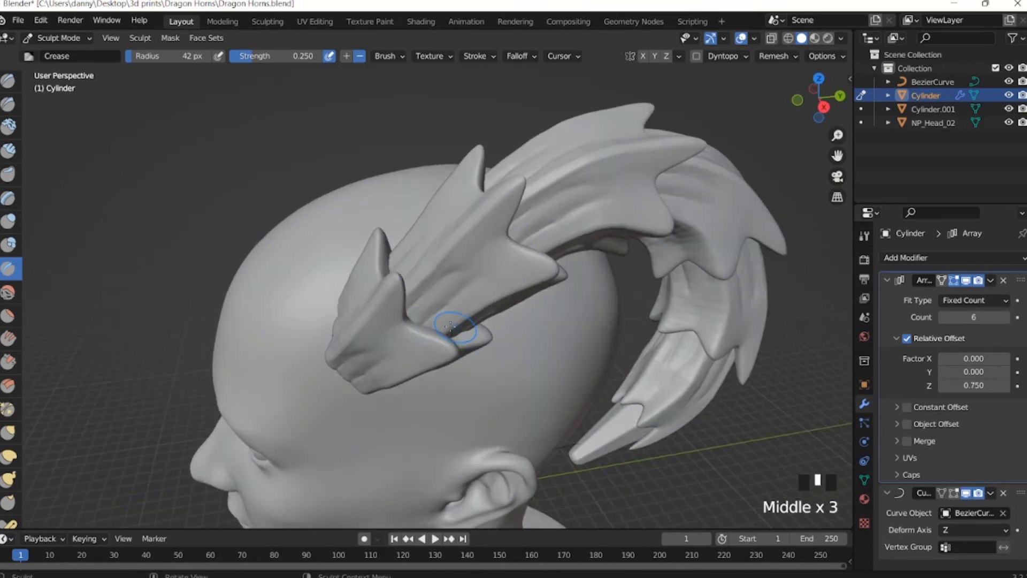
middle_click_drag(579, 246, 490, 255)
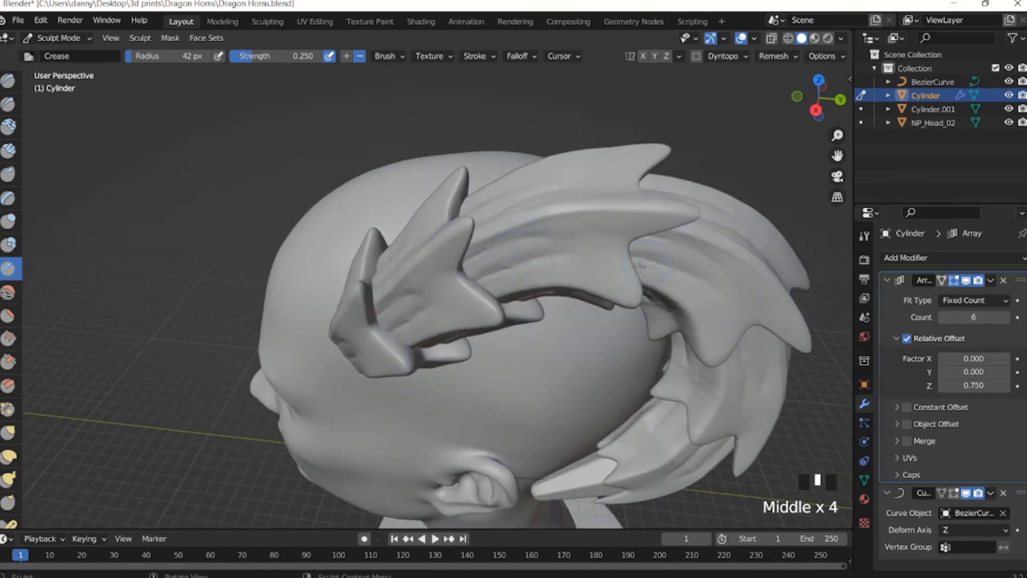
middle_click_drag(641, 265, 510, 217)
middle_click_drag(537, 300, 631, 310)
middle_click_drag(655, 235, 533, 345)
scroll(539, 327, "up", 2)
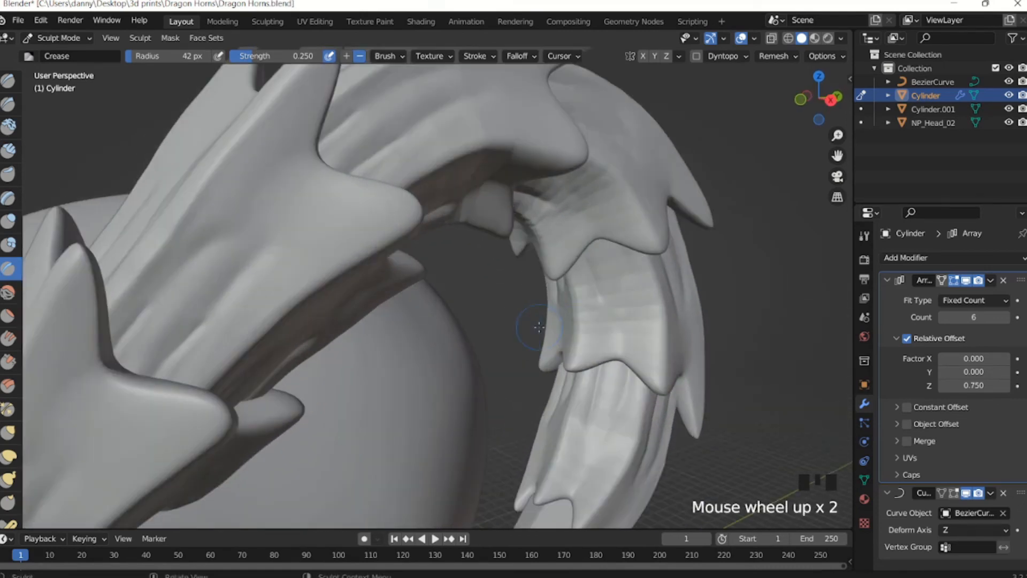
scroll(572, 301, "up", 2)
middle_click_drag(573, 301, 588, 185, "shift")
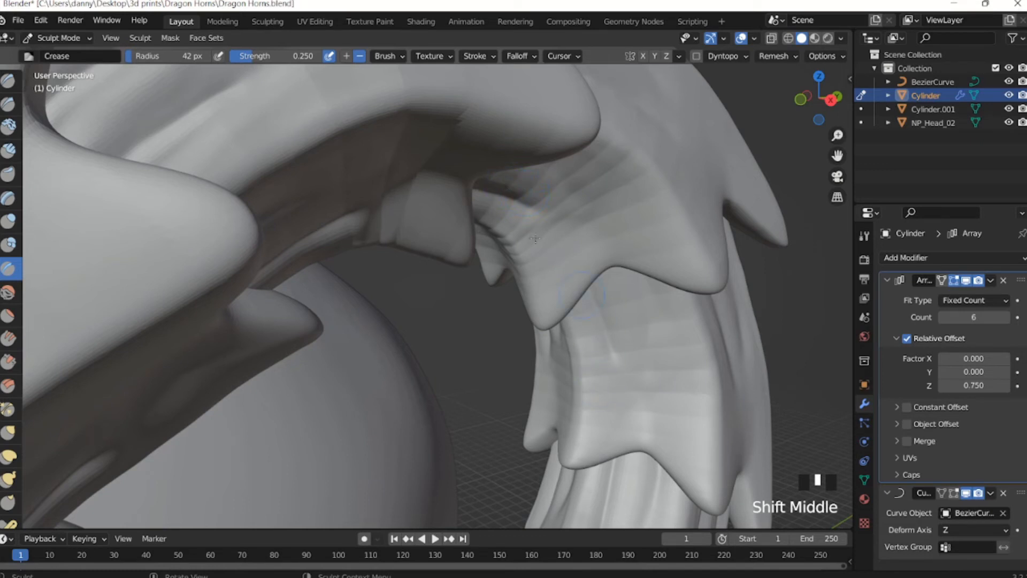
middle_click_drag(599, 388, 535, 295)
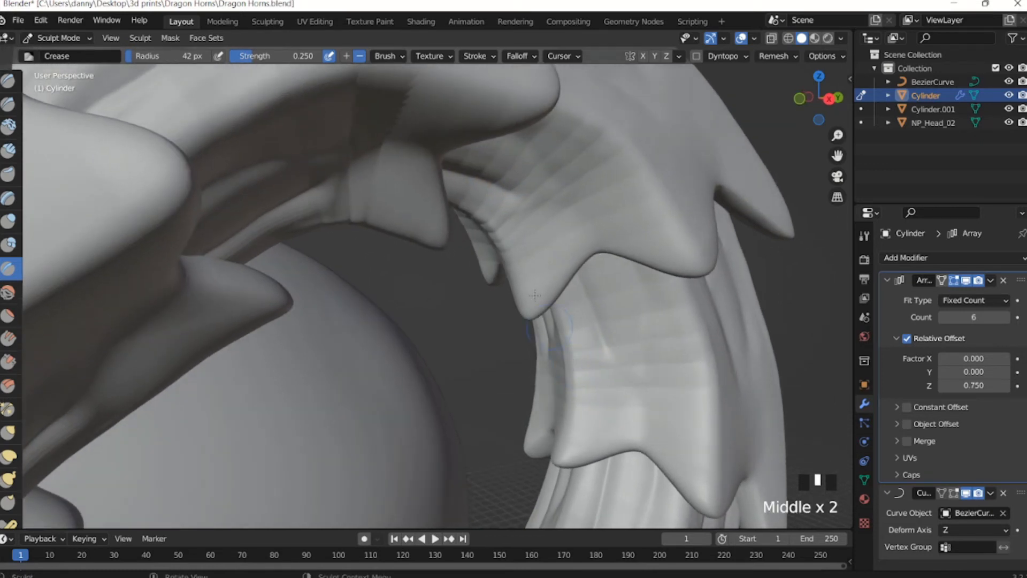
mouse_move(529, 208)
middle_mouse_down()
mouse_move(516, 206)
mouse_move(454, 252)
mouse_move(525, 325)
mouse_move(461, 320)
mouse_move(476, 306)
mouse_move(410, 332)
mouse_move(353, 328)
mouse_move(410, 316)
mouse_move(506, 347)
mouse_move(447, 298)
mouse_move(526, 328)
middle_mouse_up()
scroll(512, 204, "down", 2)
scroll(471, 268, "down", 1)
scroll(492, 299, "down", 1)
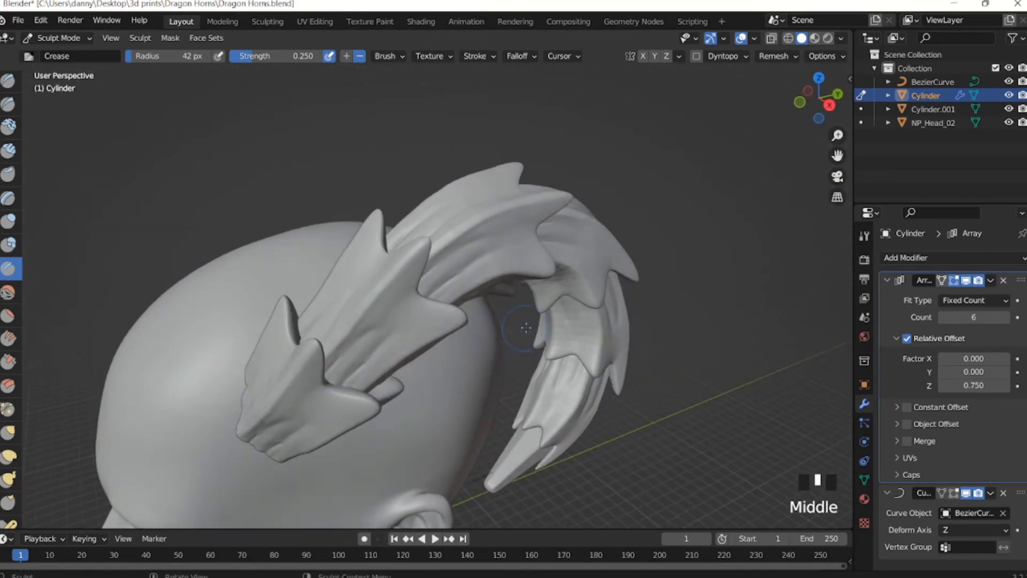
Switch the horn to Object Mode and apply its modifiers with Visual Geometry to Mesh.
left_click(59, 38)
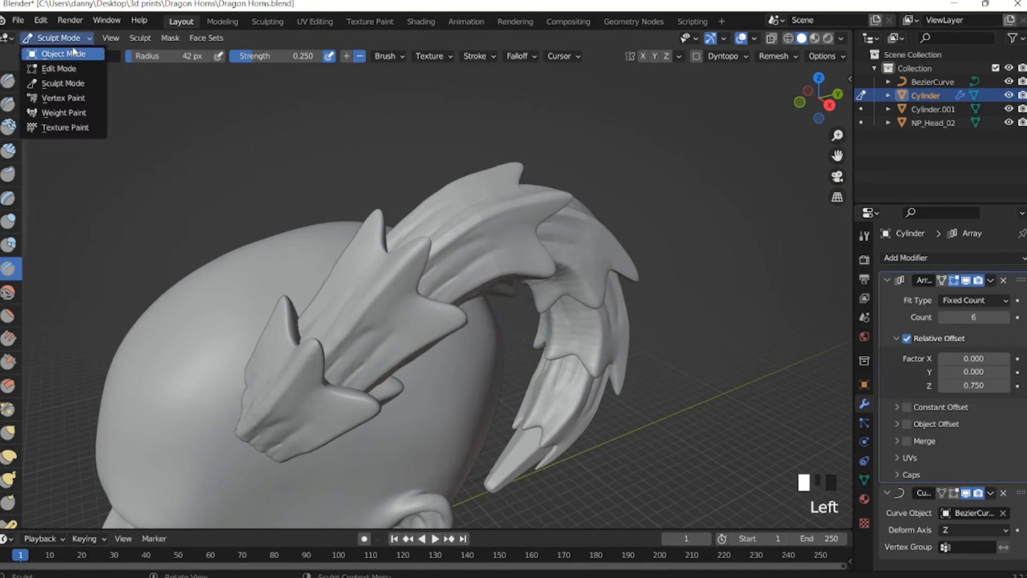
left_click(56, 47)
middle_click_drag(541, 306, 589, 309)
middle_click_drag(706, 311, 689, 297)
key("ctrl+a")
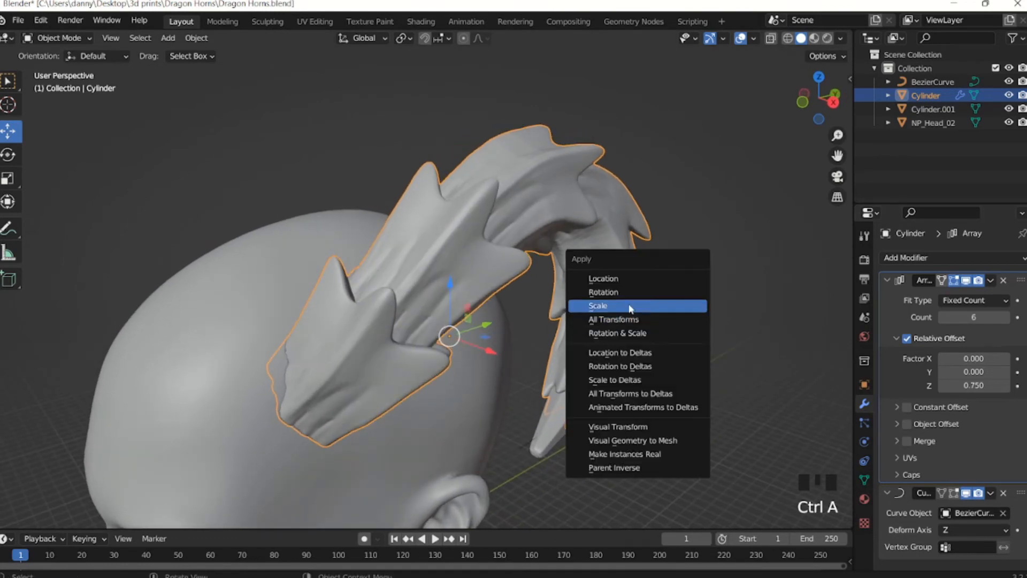
key("ctrl+a")
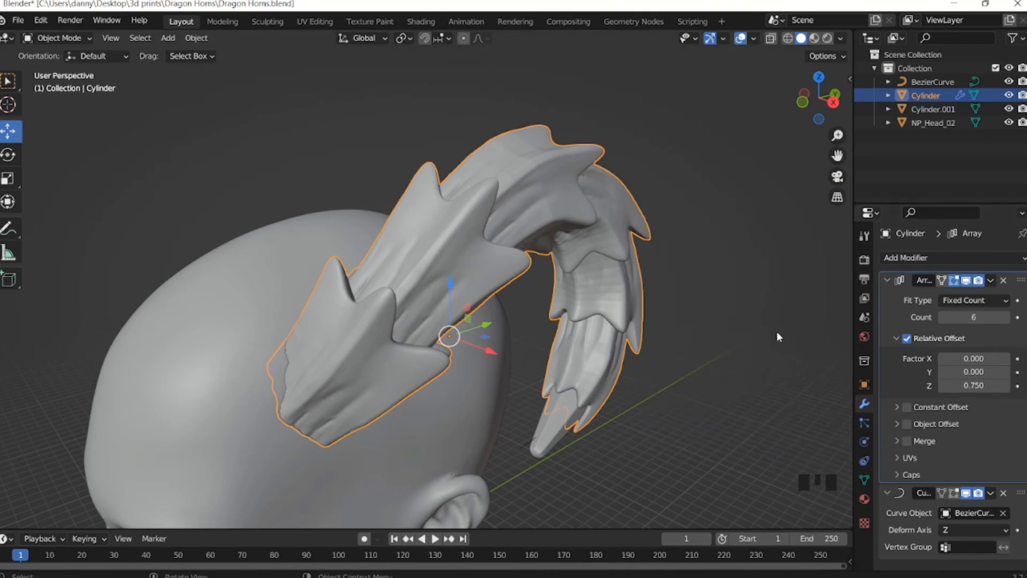
key("ctrl+a")
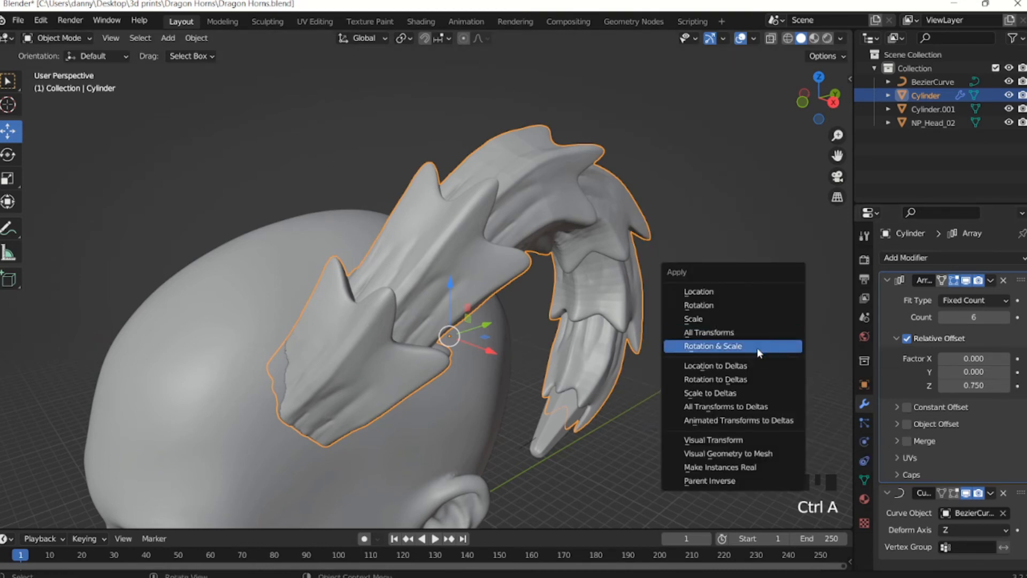
left_click(732, 454)
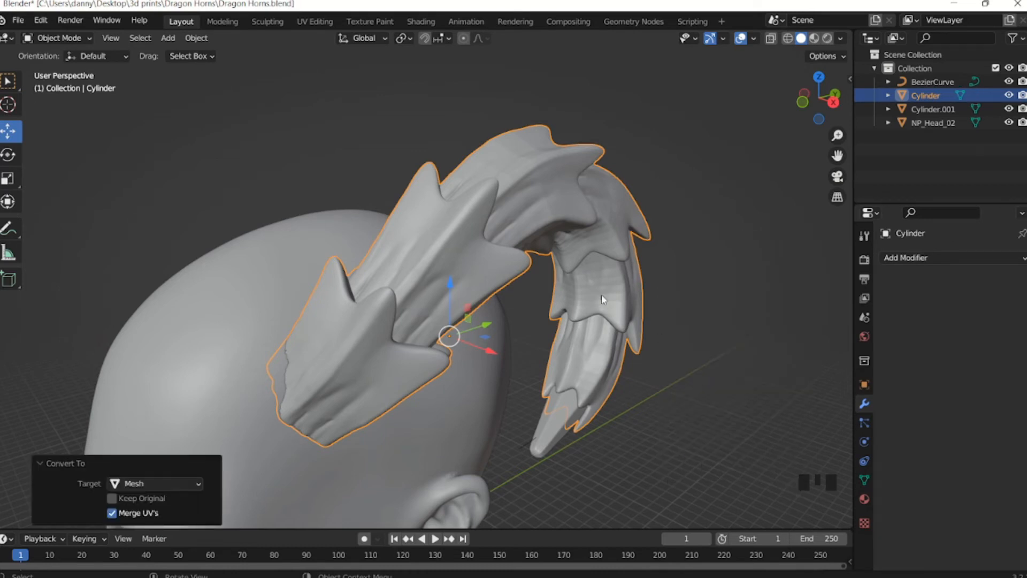
Select the leftover Bezier guide curve near the horn's base and delete it.
left_click(618, 262)
middle_click_drag(618, 262, 454, 314)
scroll(373, 252, "up", 3)
scroll(369, 306, "up", 1)
scroll(387, 274, "up", 3)
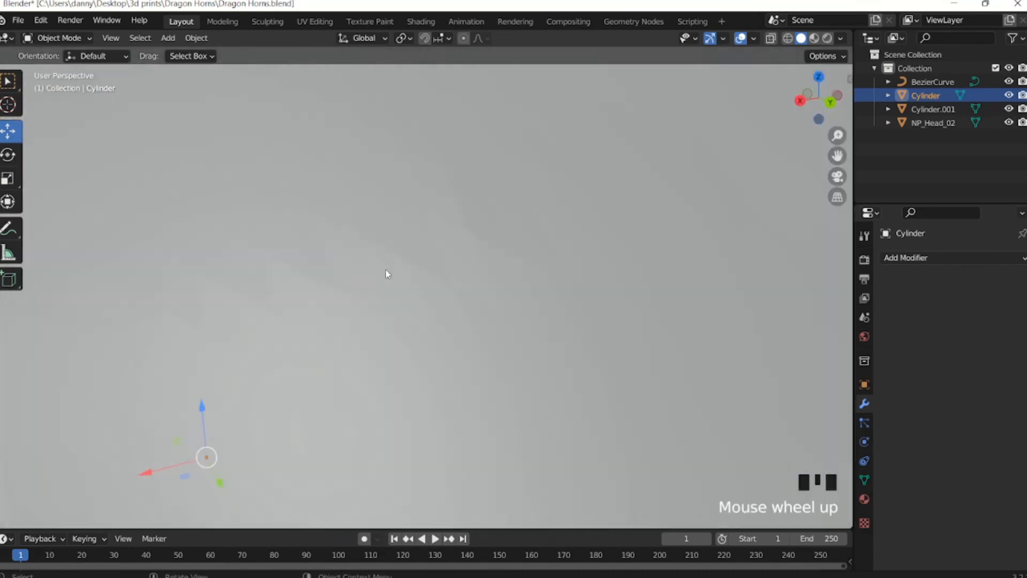
middle_click_drag(387, 274, 392, 291, "shift")
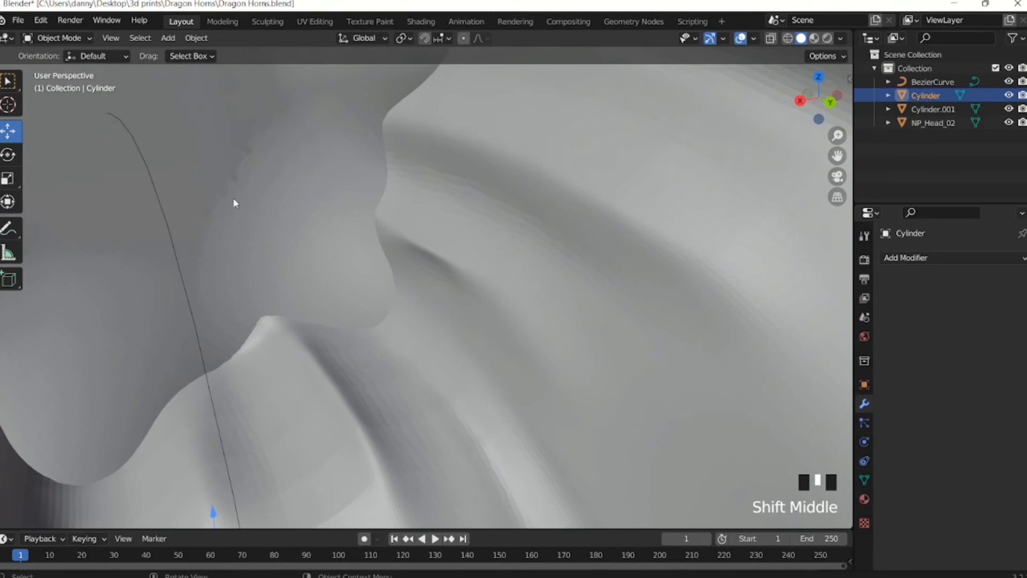
scroll(230, 195, "down", 4)
scroll(249, 217, "up", 4)
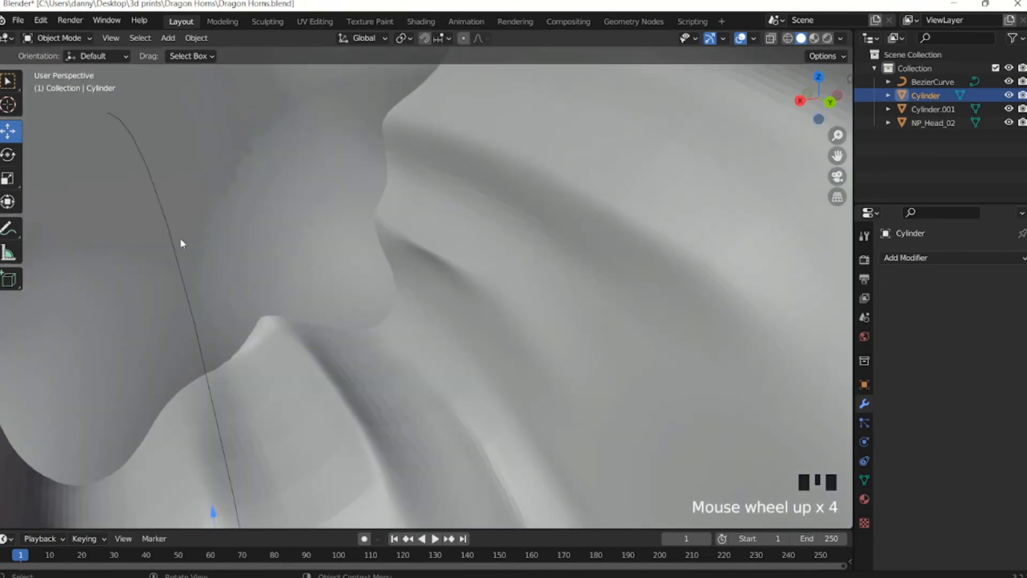
left_click(178, 258)
left_click(178, 266)
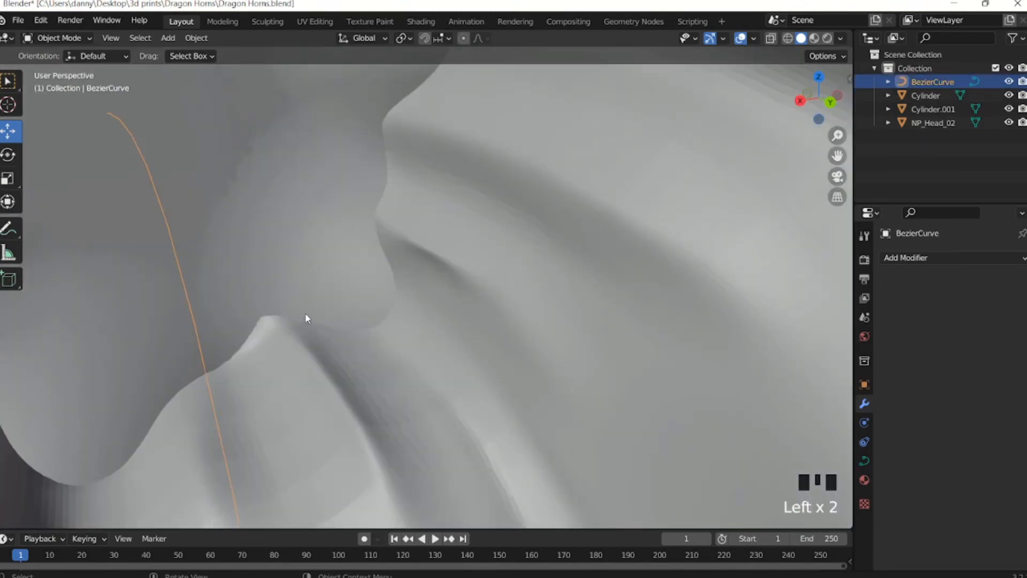
key("Delete")
Select the horn body and the tapered tip in turn to check whether they are separate objects.
scroll(304, 291, "down", 6)
middle_click_drag(281, 255, 464, 368)
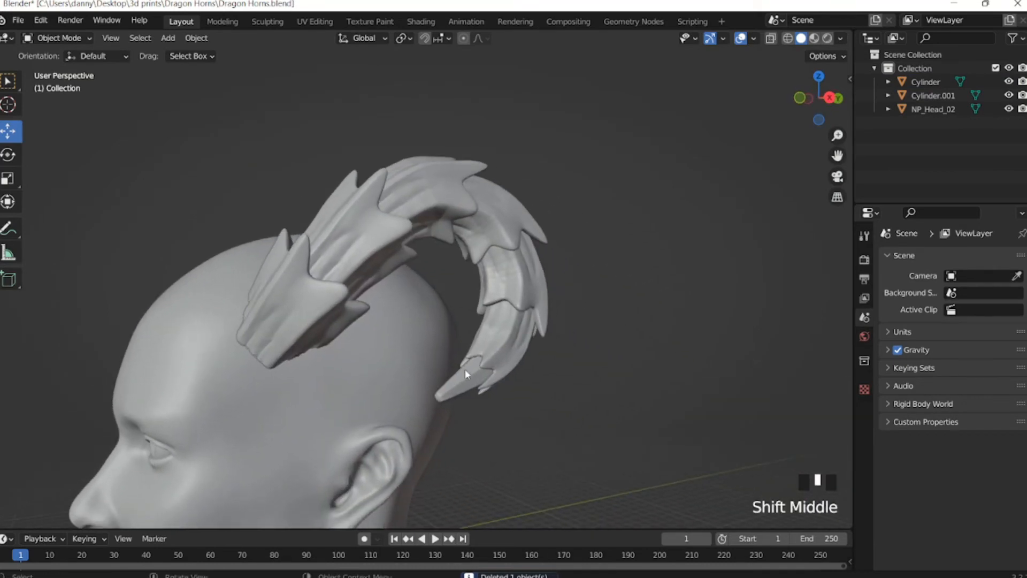
left_click(465, 370)
left_click(473, 371)
left_click(485, 373)
left_click(493, 374)
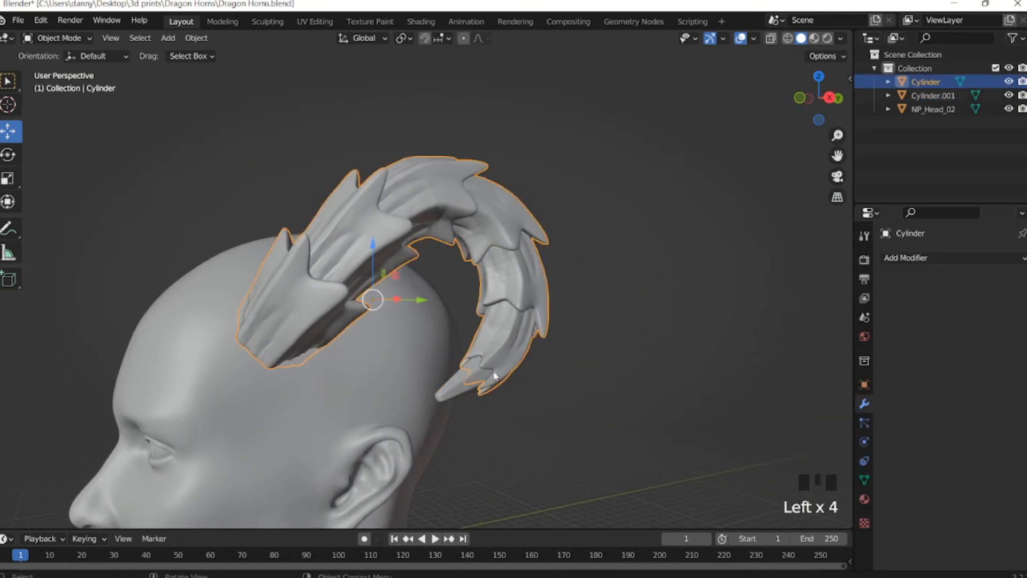
left_click(472, 377)
left_click(521, 281)
left_click(464, 388)
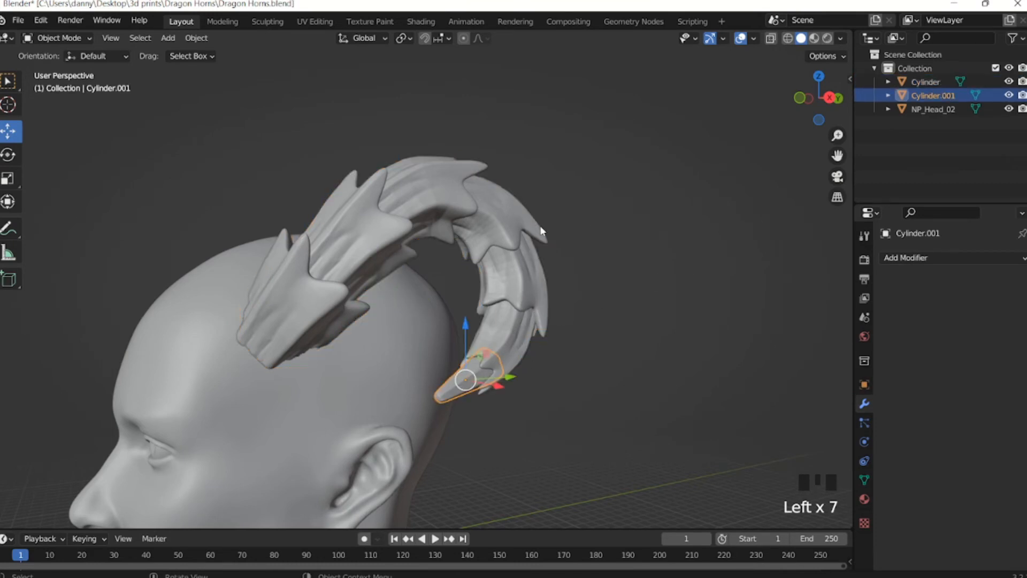
middle_click_drag(541, 232, 606, 218)
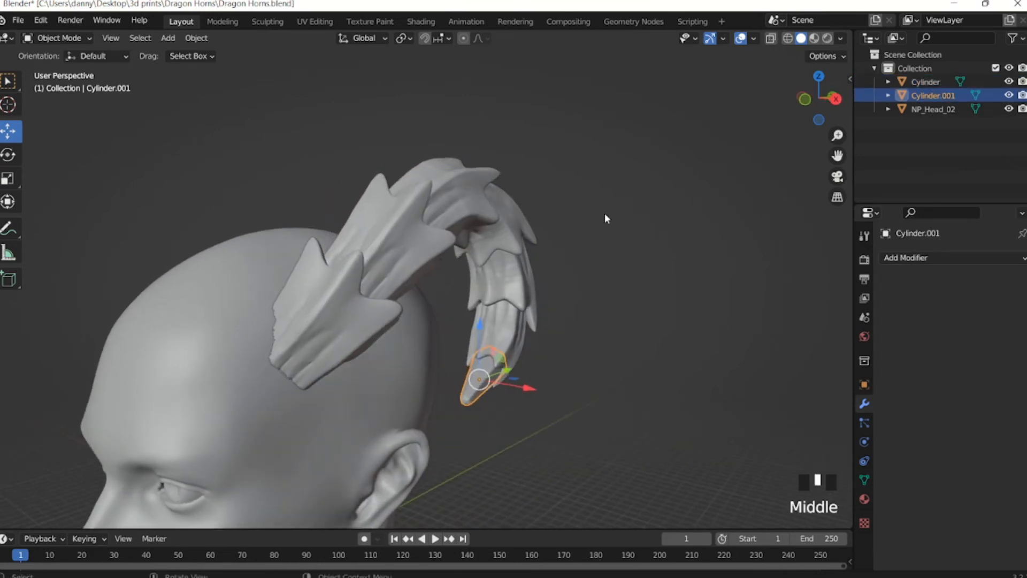
left_click(518, 323, "shift")
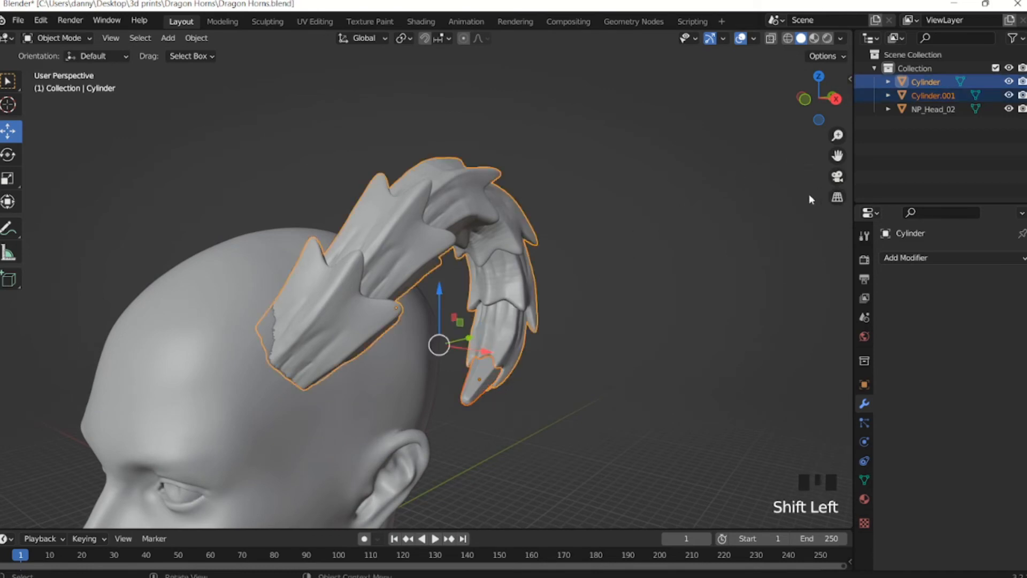
key("n")
left_click(843, 222)
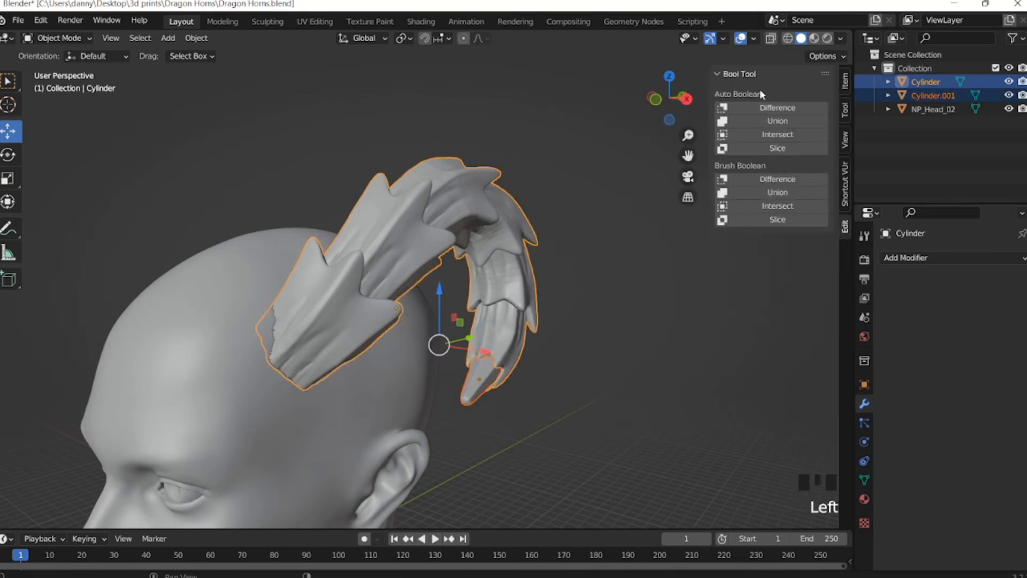
left_click(628, 272)
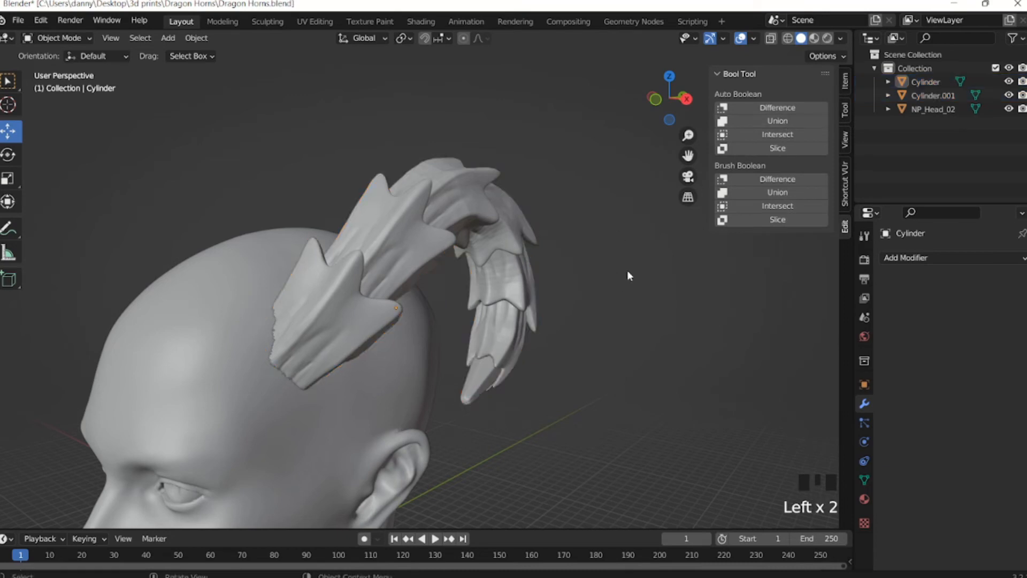
left_click(855, 218)
key("n")
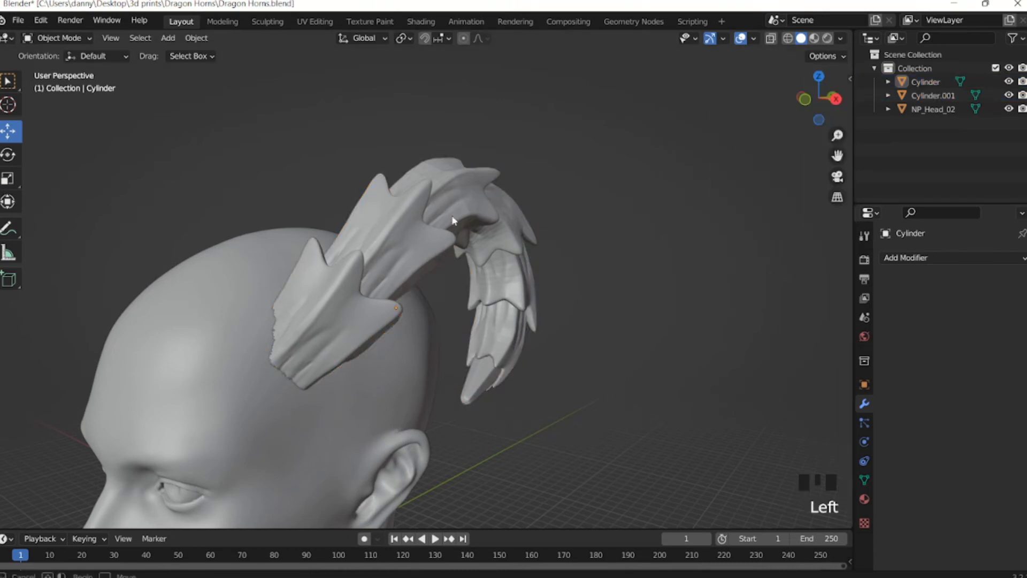
Select the horn body together with the tapered tip and join them into a single object.
left_click(422, 246)
left_click(493, 348, "shift")
right_click(497, 338)
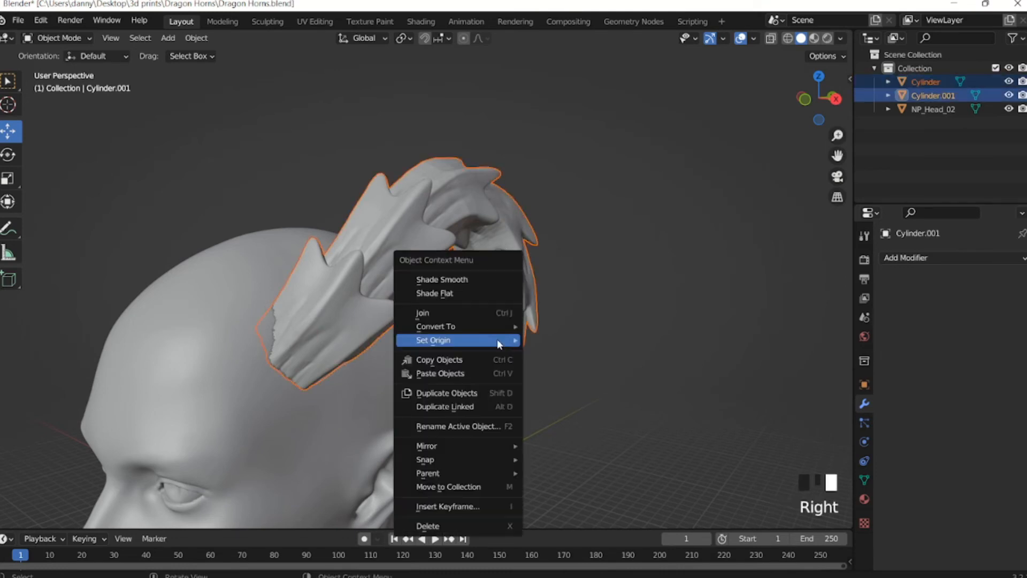
left_click(461, 313)
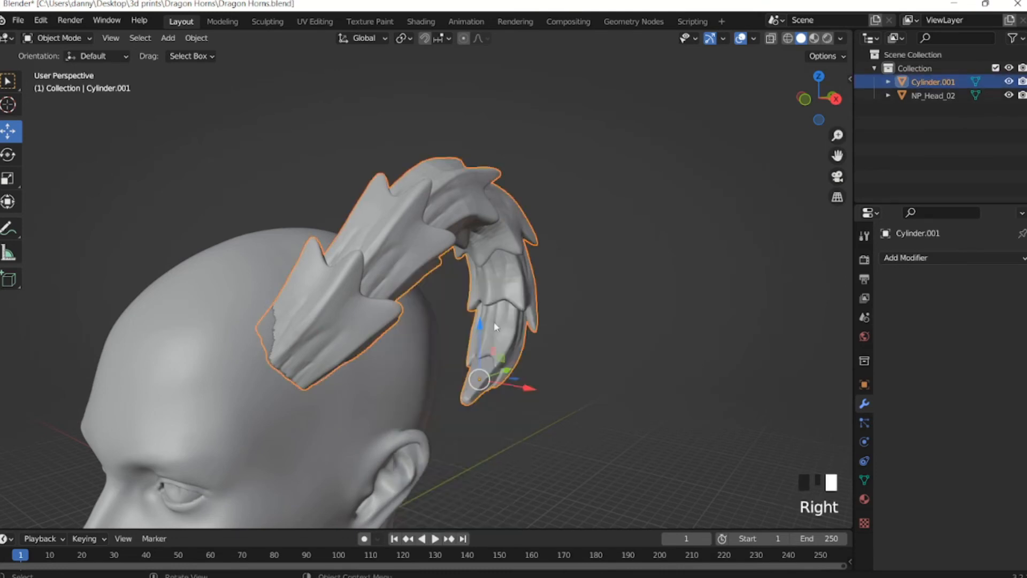
left_click(586, 332)
middle_click(499, 263)
middle_click_drag(499, 263, 503, 251)
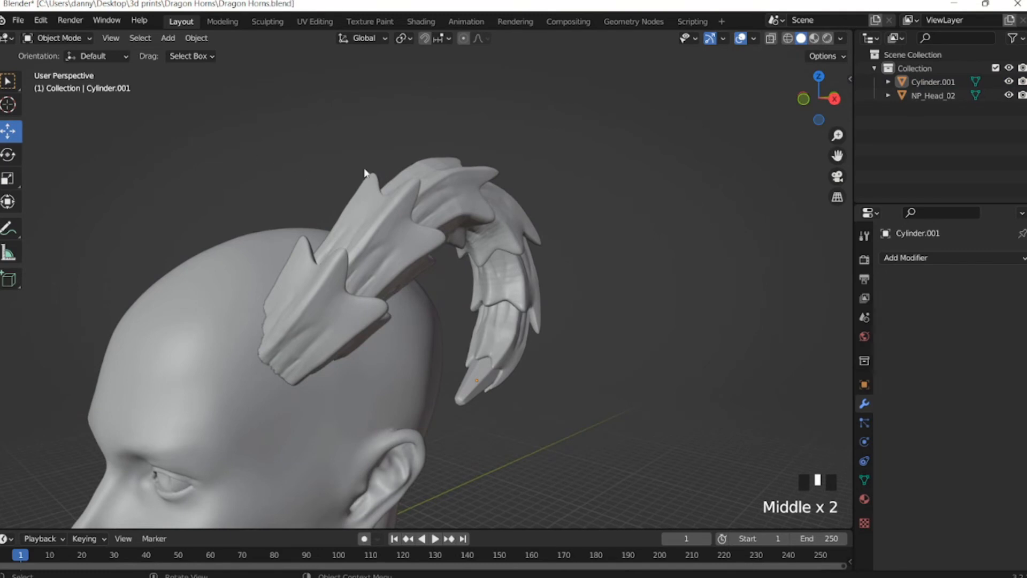
Switch the joined horn to Sculpt Mode.
left_click(82, 37)
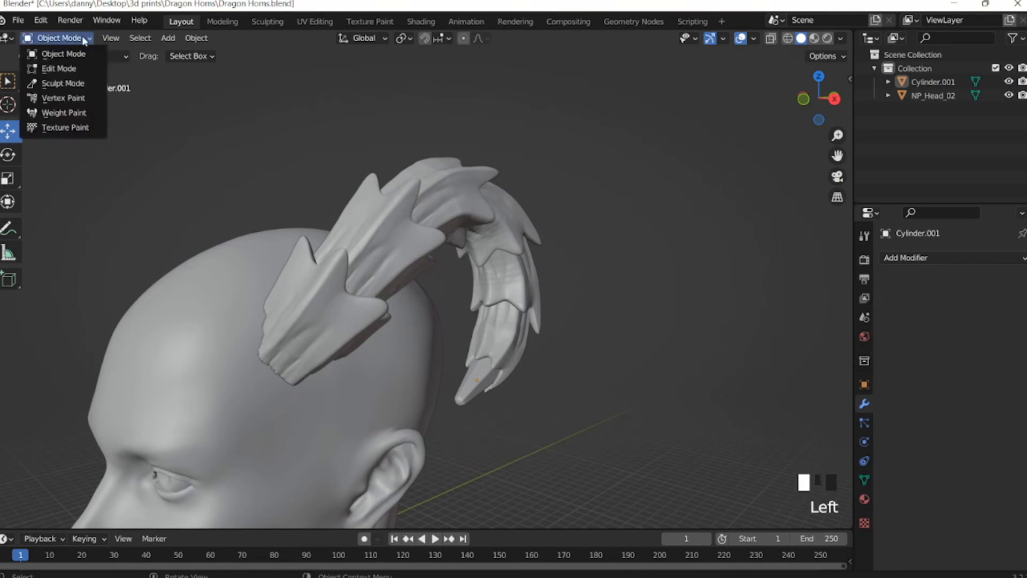
left_click(74, 77)
middle_click_drag(512, 146, 583, 148)
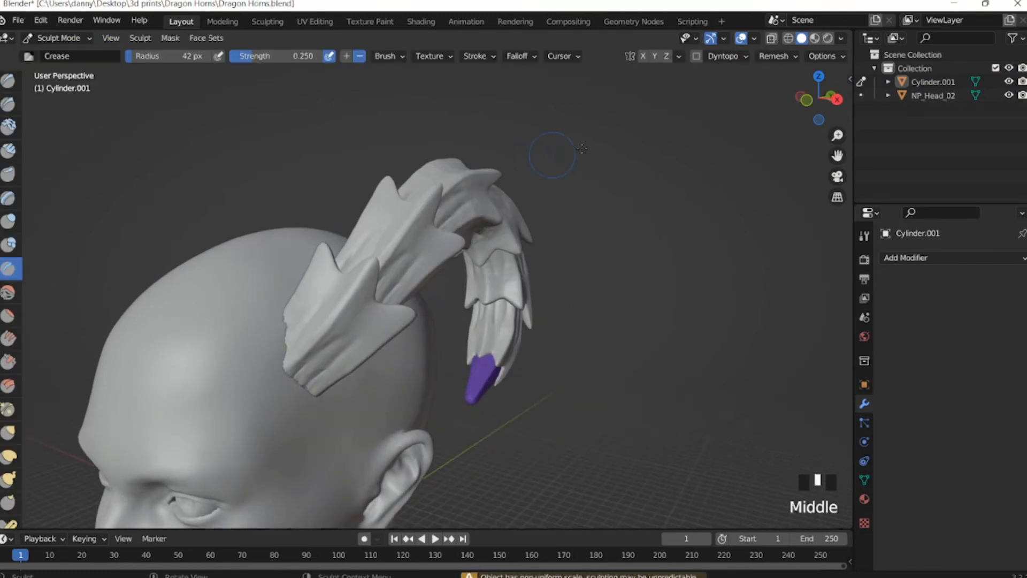
Try voxel remeshing the horn with a voxel size of 0.4 m, undoing each remesh.
left_click(779, 57)
left_click(809, 81)
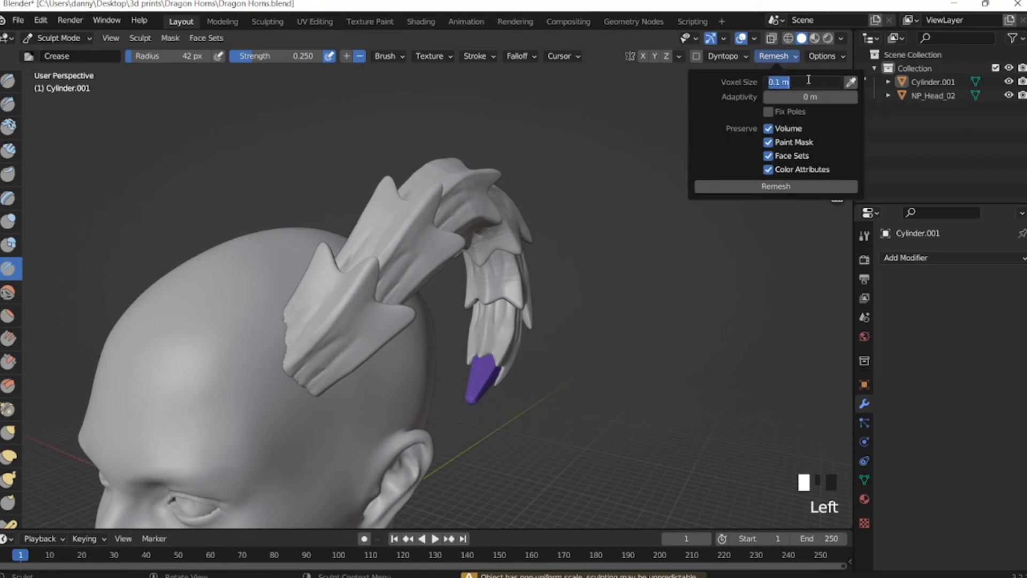
key("BackSpace")
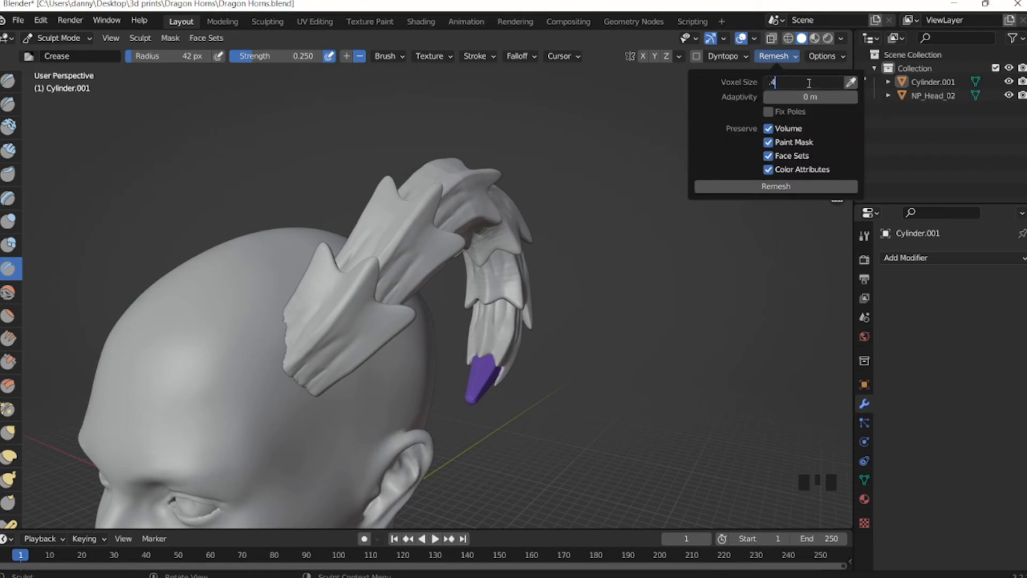
type(".4")
key("Return")
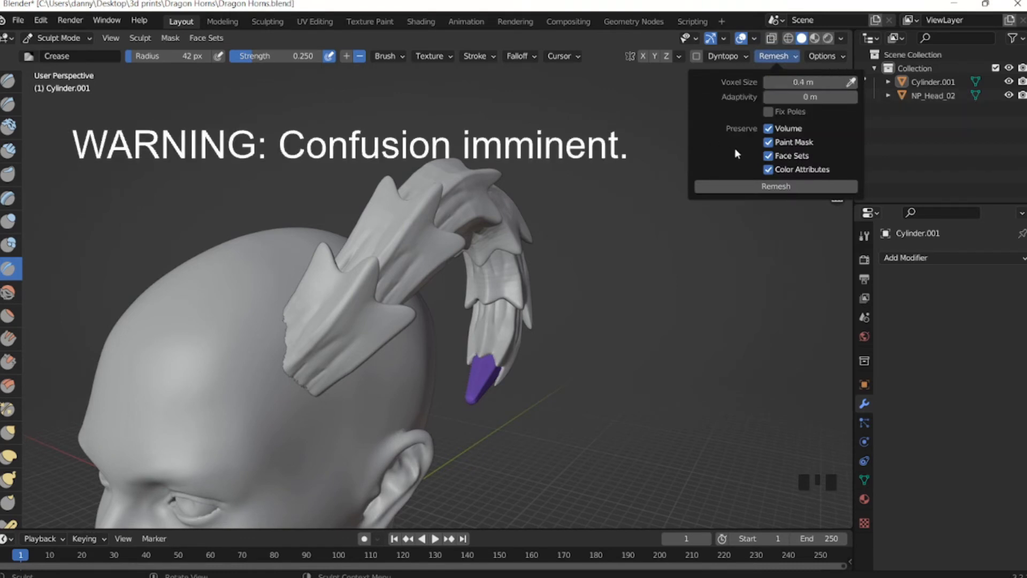
left_click(764, 188)
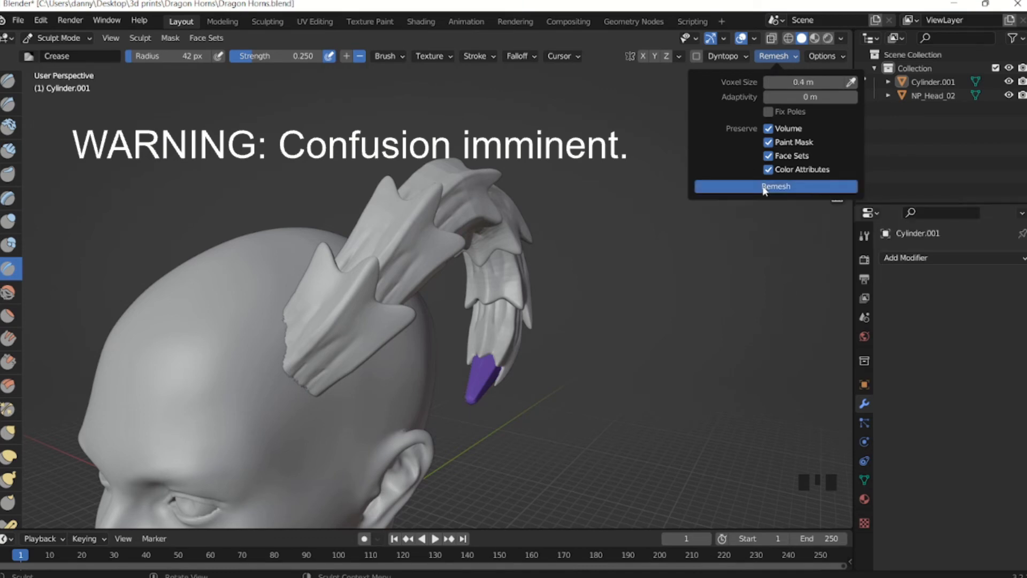
mouse_move(595, 221)
middle_mouse_down()
mouse_move(404, 257)
mouse_move(370, 243)
mouse_move(374, 254)
middle_mouse_up()
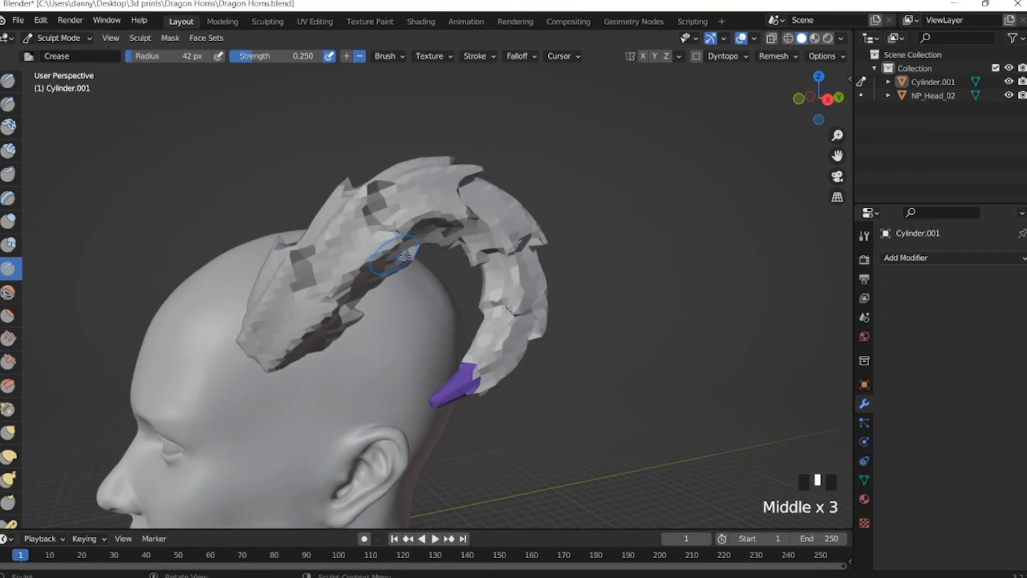
key("ctrl+z")
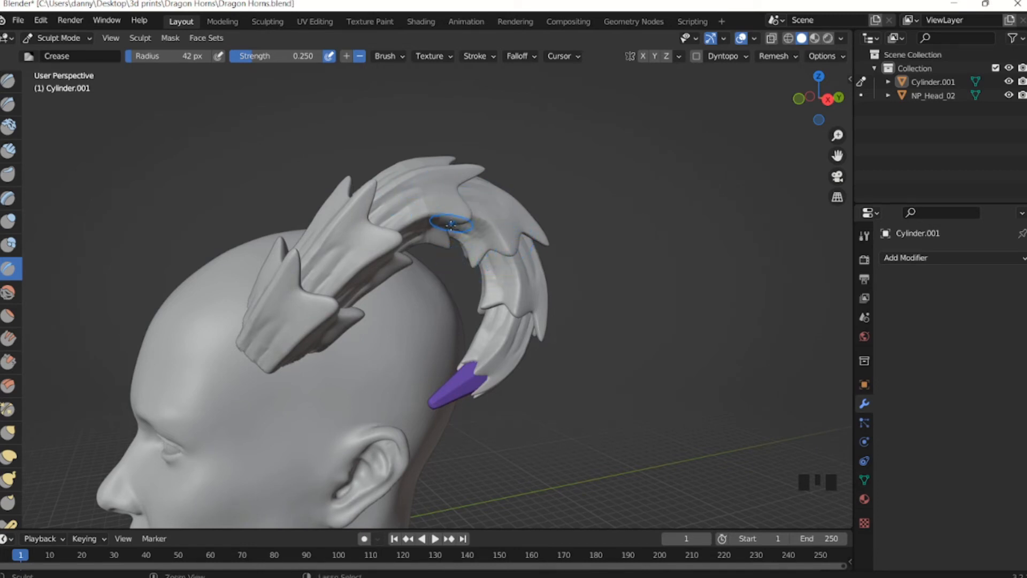
key("ctrl+r")
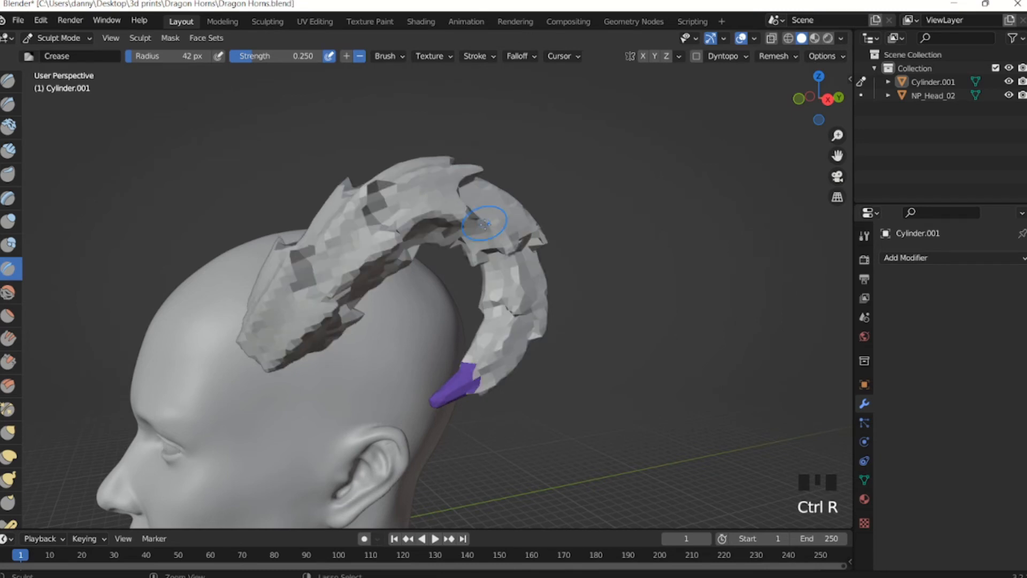
key("ctrl+z")
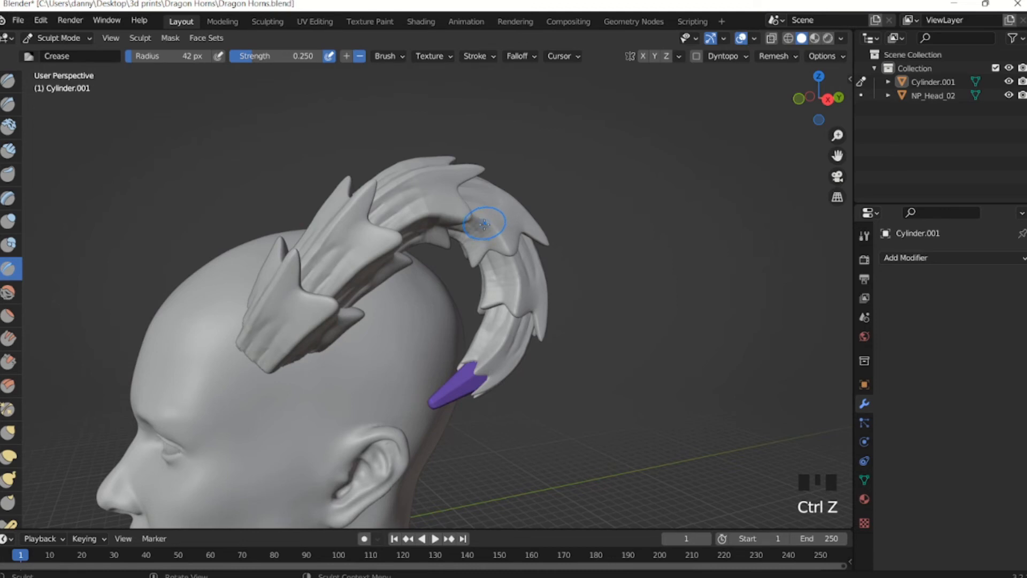
Try to adjust the horn's remesh voxel size interactively with the grid preview.
key("shift+r")
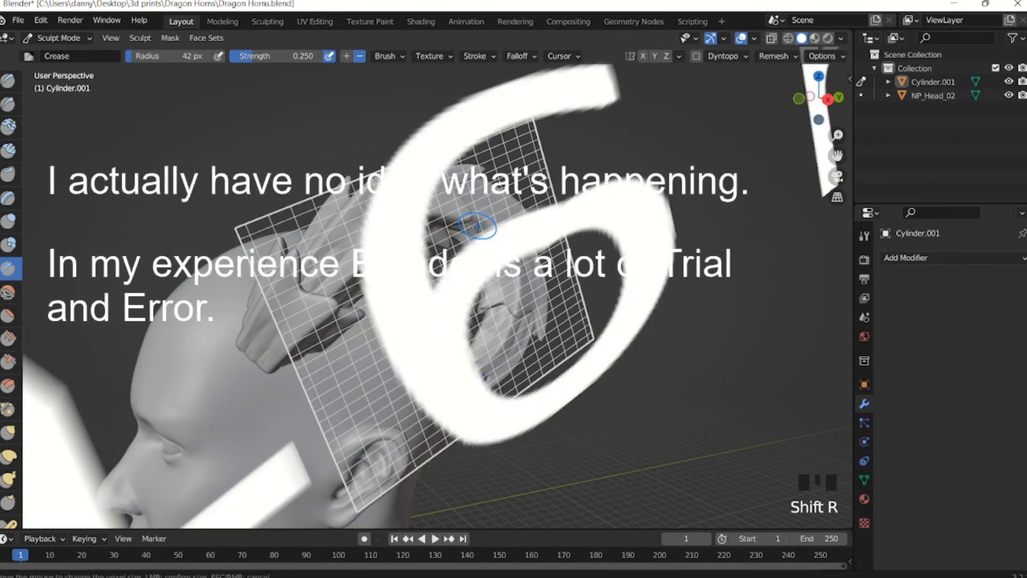
scroll(511, 204, "down", 2)
scroll(515, 212, "down", 2)
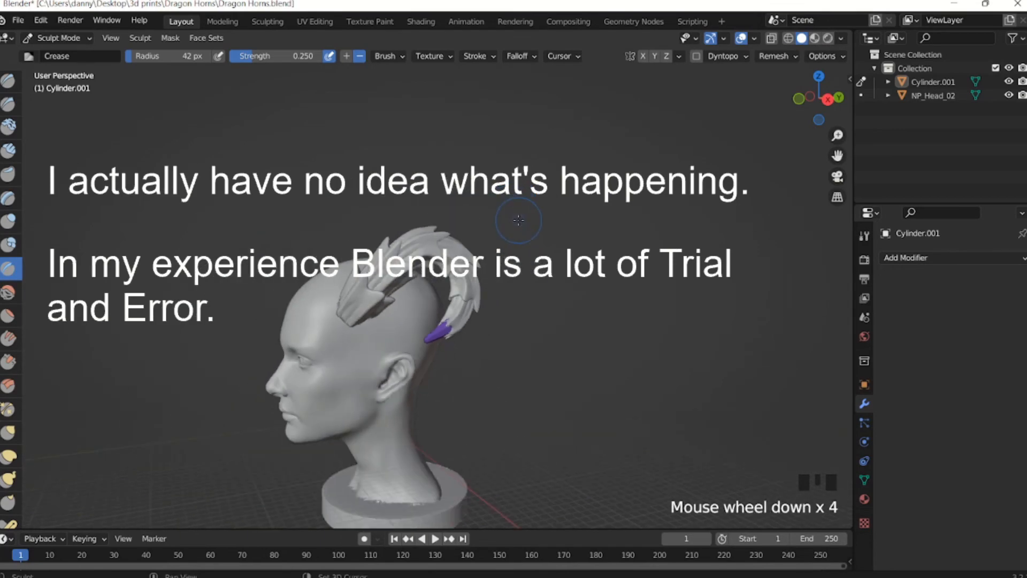
key("shift+r")
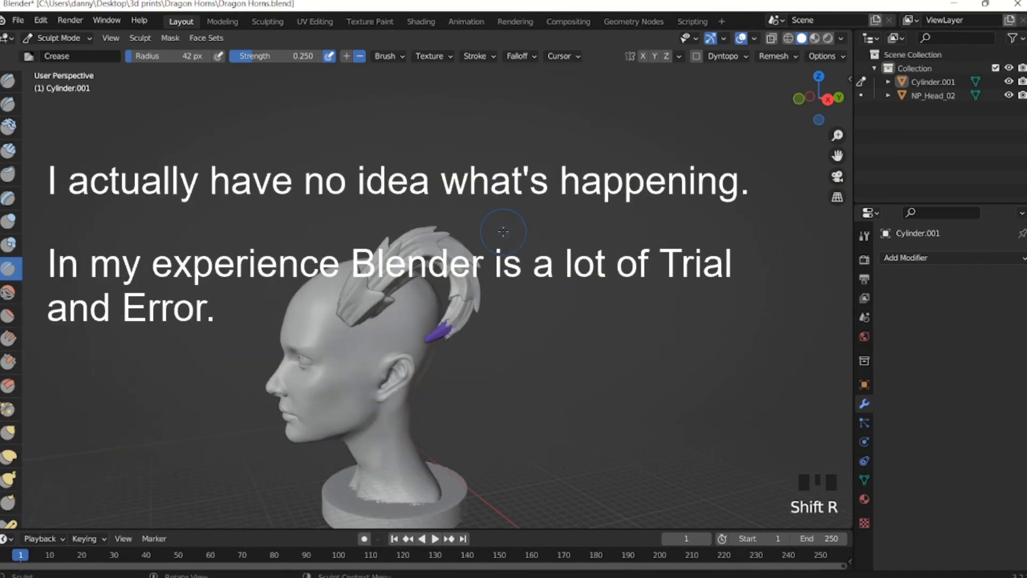
scroll(503, 232, "down", 3)
scroll(510, 220, "up", 2)
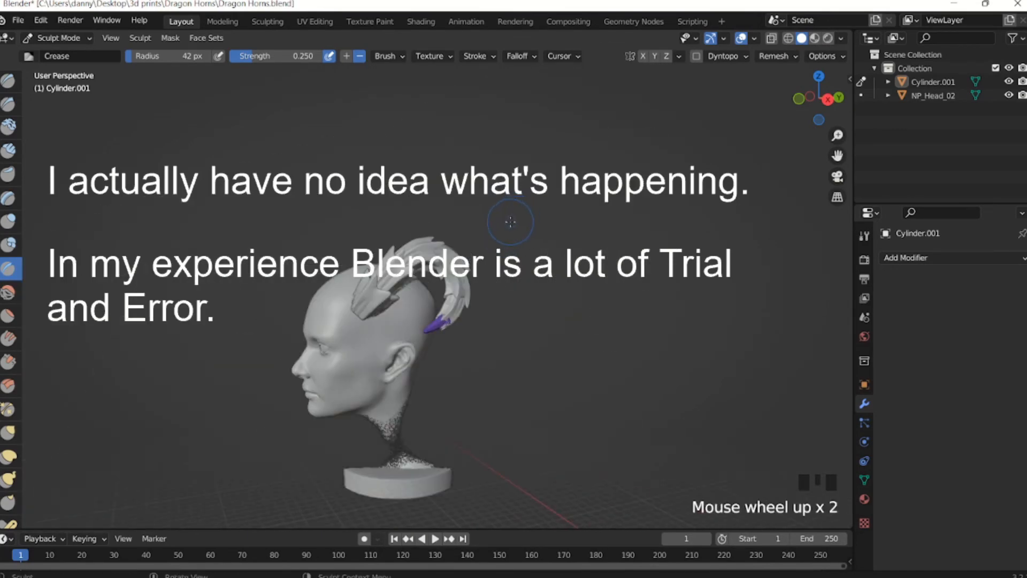
key("shift+r")
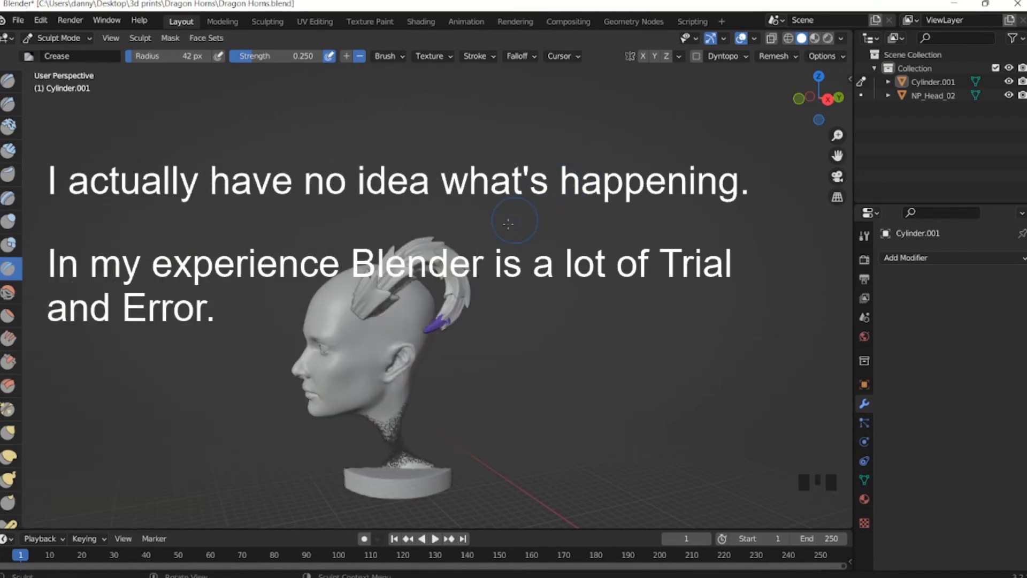
scroll(481, 268, "up", 5)
middle_click_drag(422, 316, 435, 282)
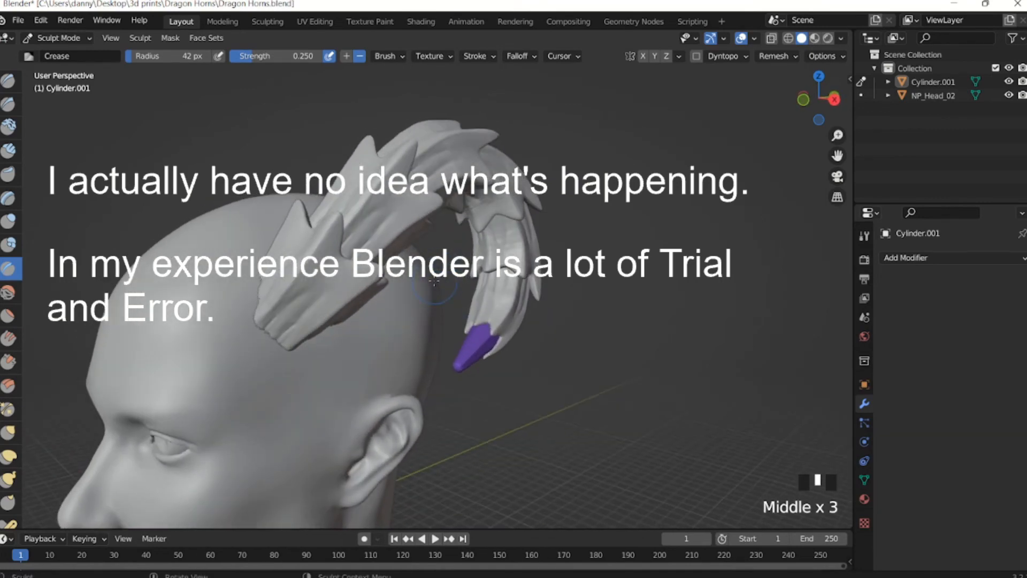
Examine the joined horn's mesh density in Edit Mode and return to Sculpt Mode.
key("Tab")
key("Tab")
key("Tab")
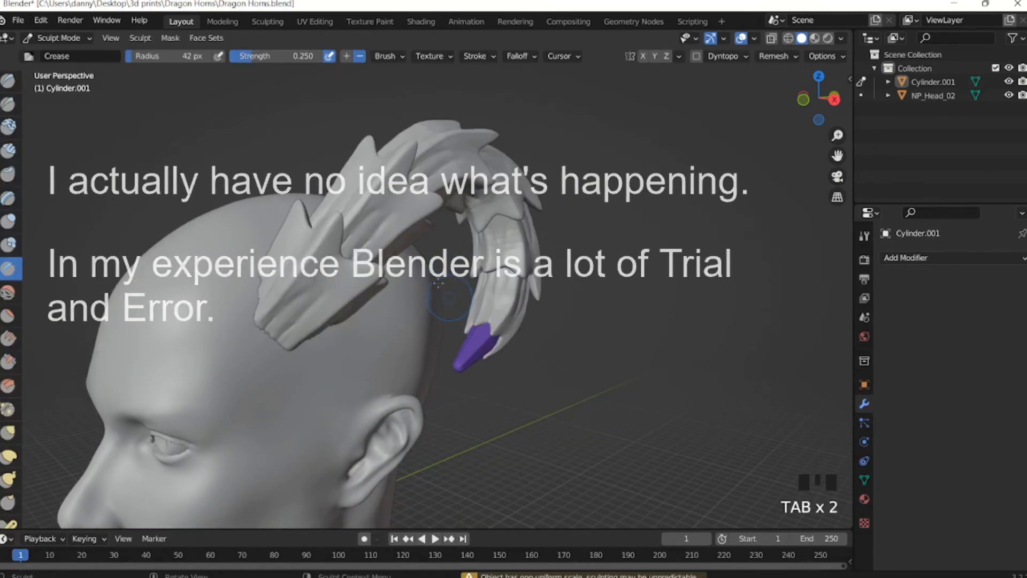
scroll(418, 273, "up", 5)
mouse_move(363, 233)
middle_mouse_down("shift")
mouse_move(385, 280)
mouse_move(471, 281)
mouse_move(523, 225)
middle_mouse_up("shift")
scroll(385, 279, "down", 5)
scroll(426, 284, "up", 3)
key("Tab")
scroll(470, 291, "down", 2)
scroll(471, 281, "down", 2)
middle_click_drag(623, 134, 583, 161)
Set the remesh voxel size to 0.1 m and remesh the horn.
left_click(793, 59)
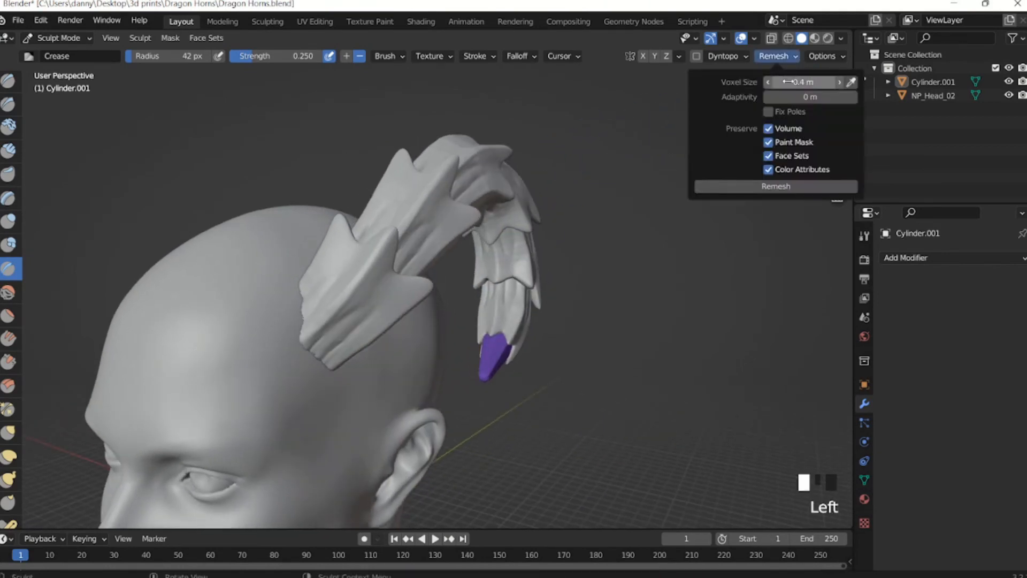
left_click(773, 84)
type(".1")
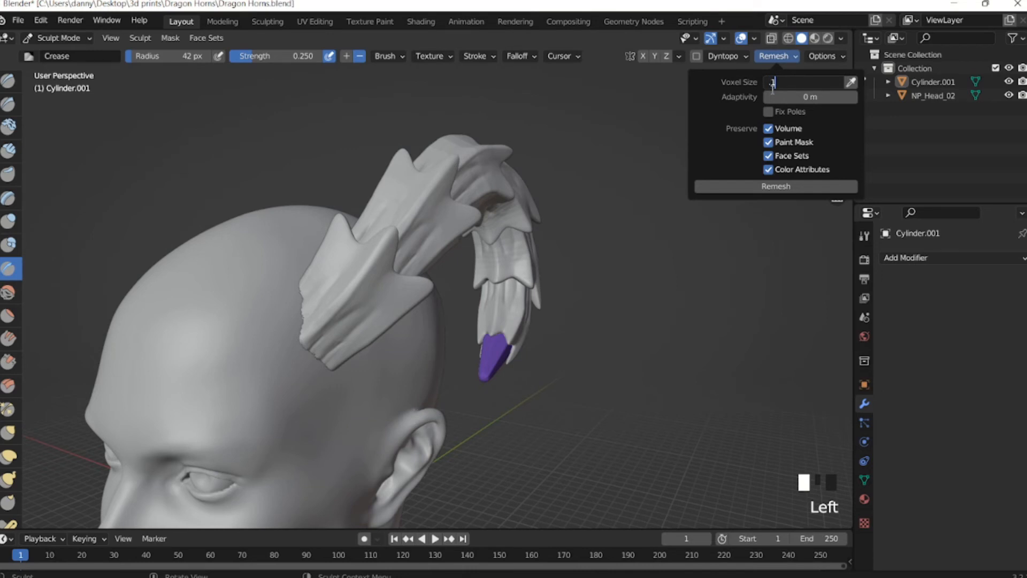
key("Return")
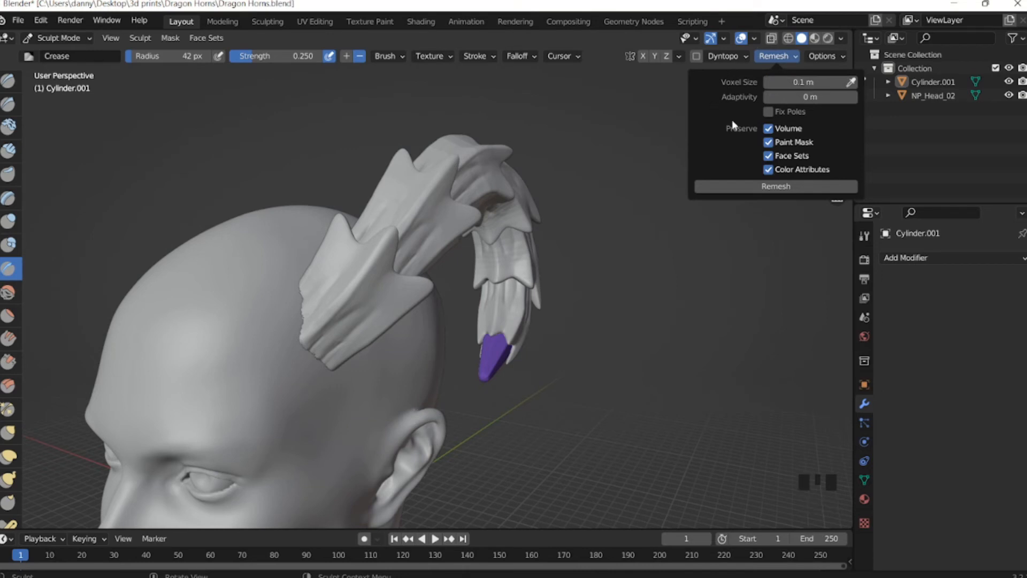
left_click(776, 56)
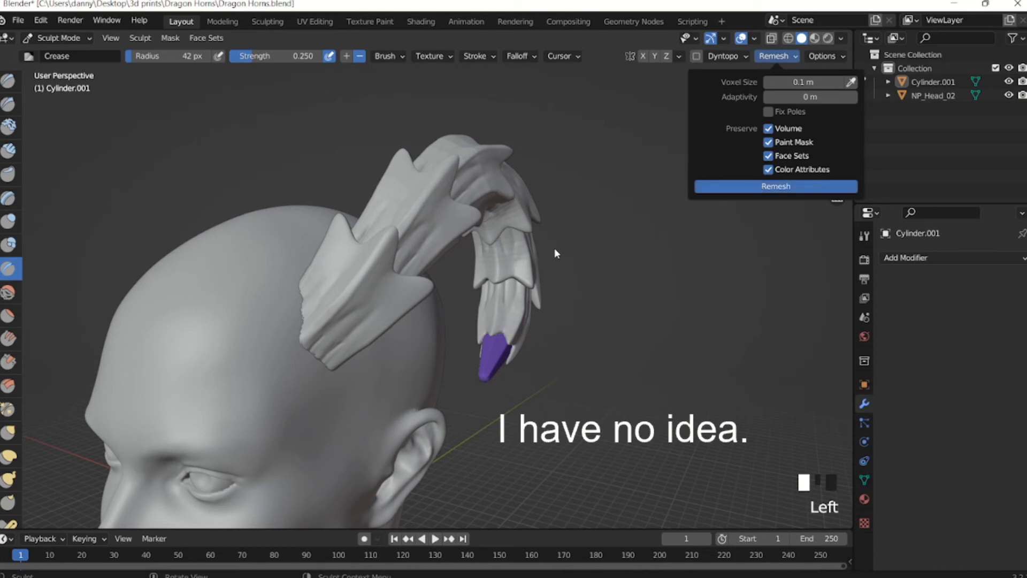
middle_click_drag(513, 263, 320, 296)
scroll(456, 271, "up", 2)
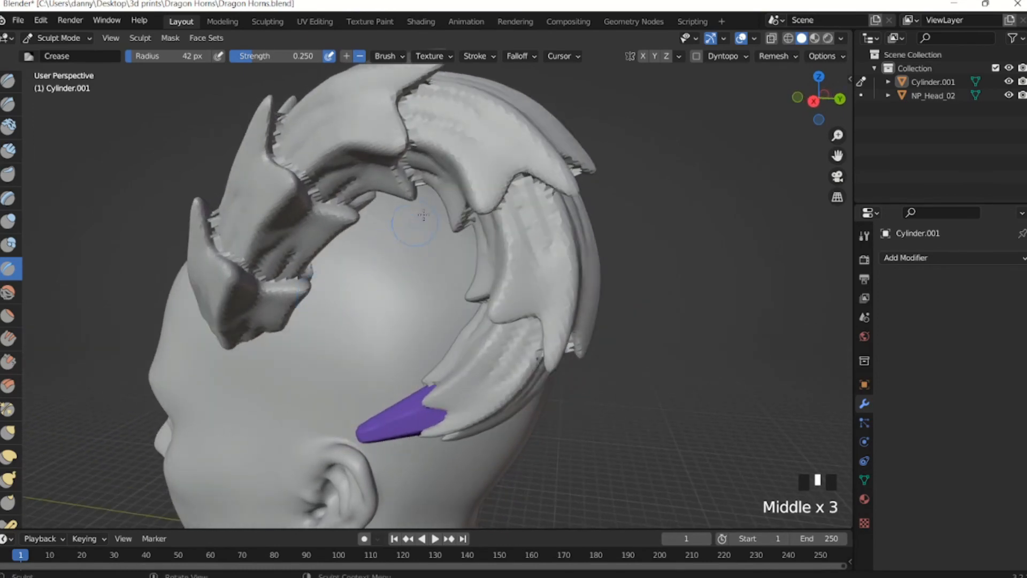
Examine the remeshed horn's scale edges, inner curve and mesh density in Sculpt Mode and Edit Mode.
mouse_move(423, 215)
middle_mouse_down()
mouse_move(401, 229)
mouse_move(409, 211)
mouse_move(471, 350)
mouse_move(419, 263)
mouse_move(415, 278)
mouse_move(438, 326)
mouse_move(484, 339)
middle_mouse_up()
scroll(401, 229, "up", 2)
key("Tab")
key("Tab")
scroll(408, 211, "up", 2)
scroll(390, 234, "up", 2)
middle_click_drag(275, 291, 488, 235)
scroll(287, 310, "down", 5)
middle_click_drag(470, 256, 428, 230)
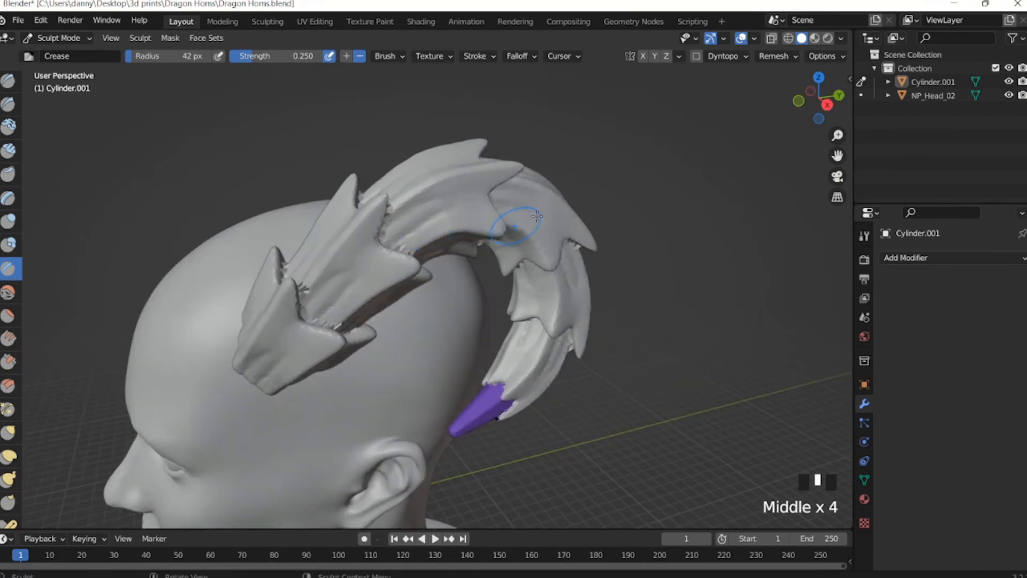
Undo the mode switches and the last voxel remesh of the horn.
key("ctrl+z")
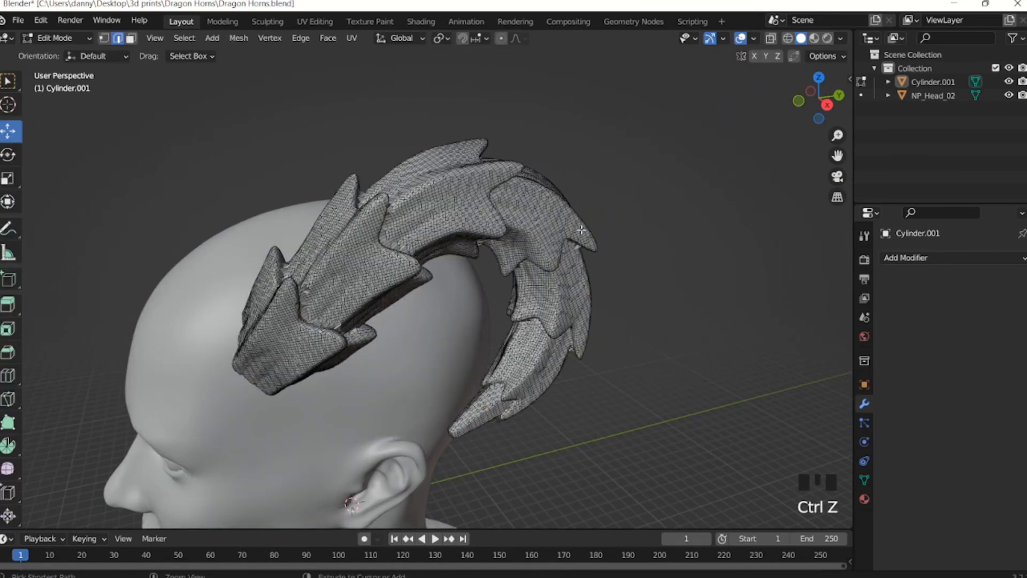
key("ctrl+z")
key("ctrl+z")
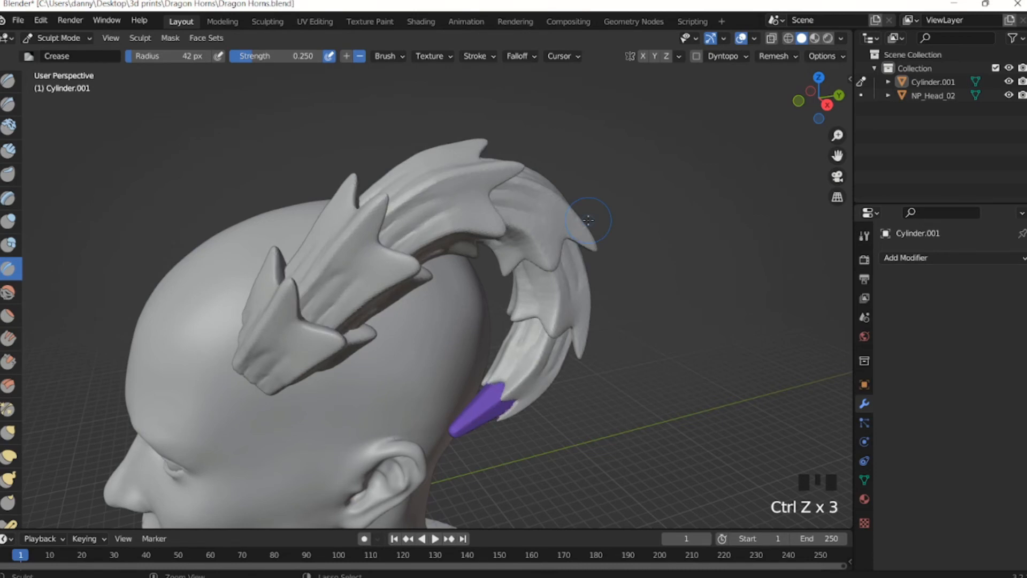
Set the remesh voxel size to 0.05 m and remesh the horn.
middle_click_drag(620, 184, 561, 211)
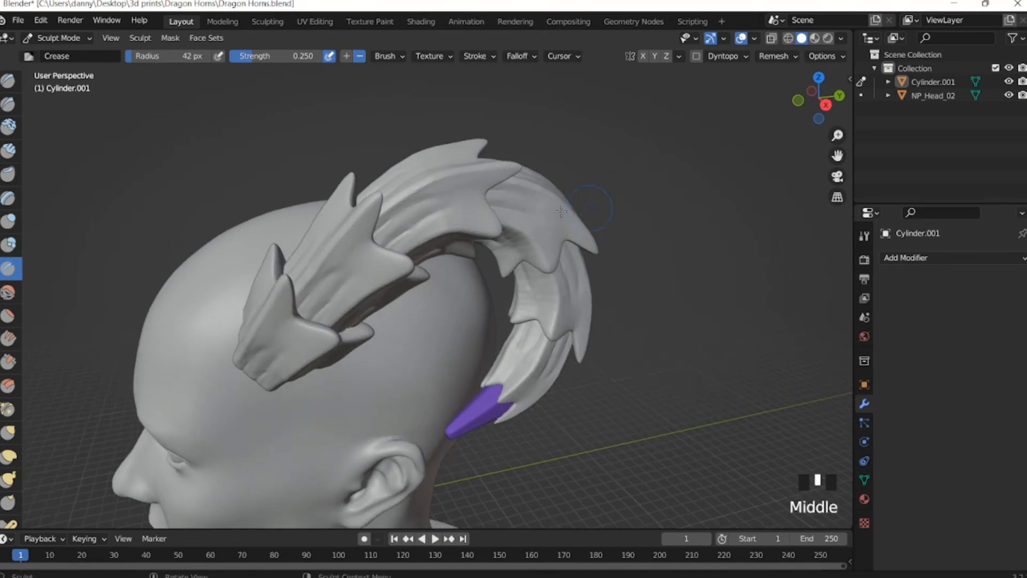
left_click(786, 59)
left_click(803, 80)
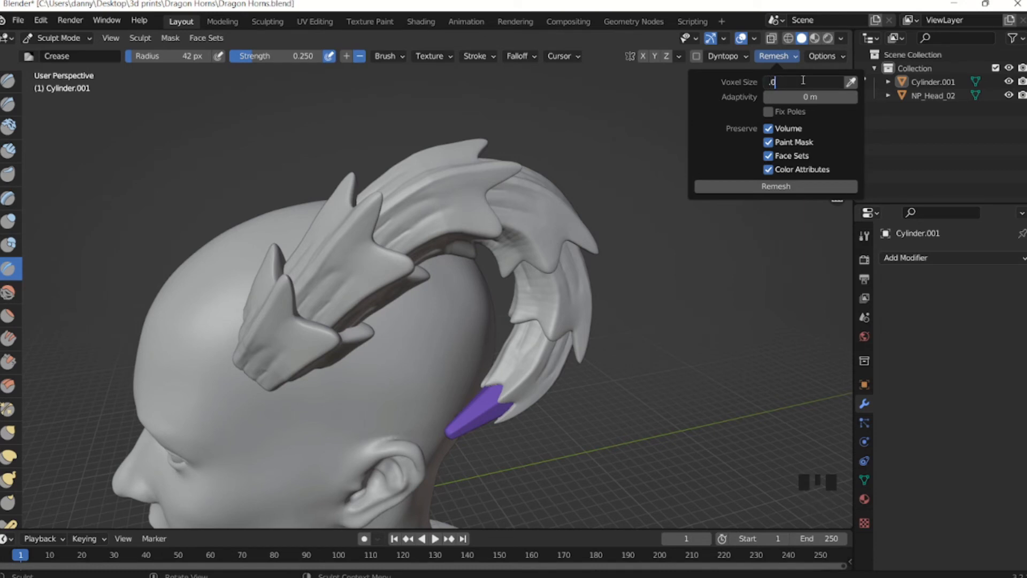
key("Return")
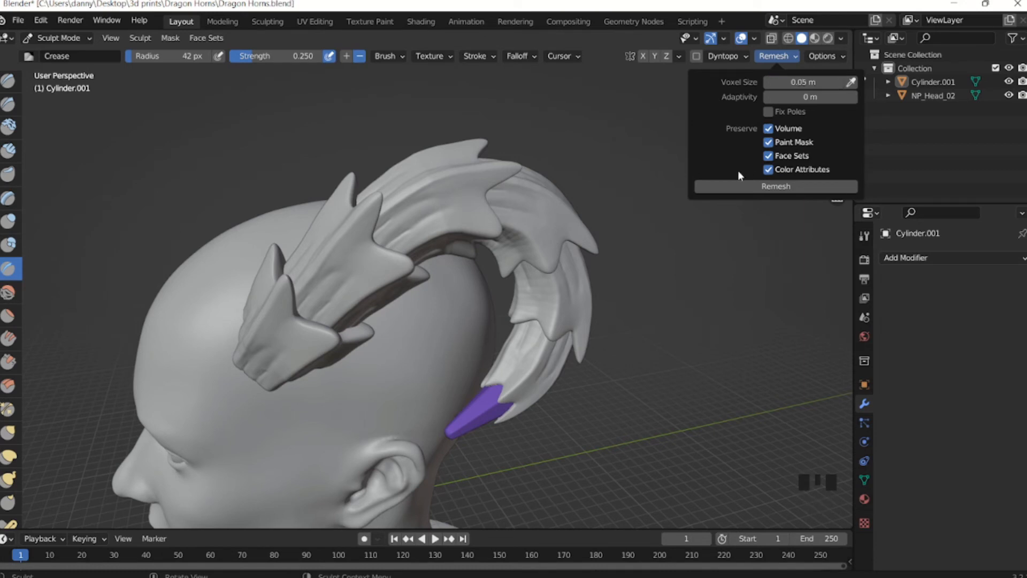
left_click(761, 188)
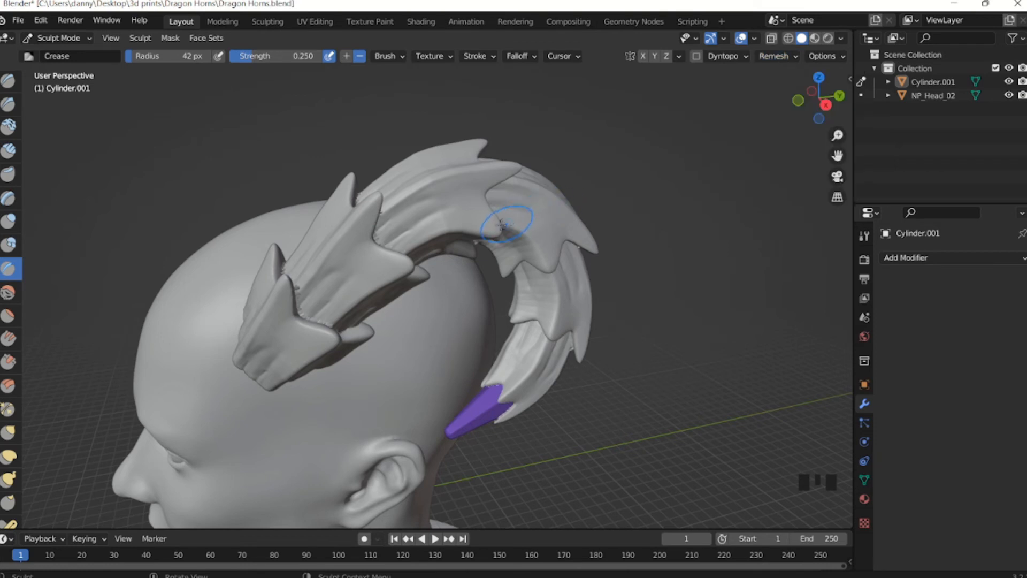
Examine the seams between the front scales and their mesh density in Edit Mode, and return to Sculpt Mode.
mouse_move(505, 234)
middle_mouse_down()
mouse_move(470, 222)
mouse_move(298, 226)
mouse_move(367, 282)
middle_mouse_up()
scroll(471, 222, "up", 2)
scroll(361, 283, "up", 1)
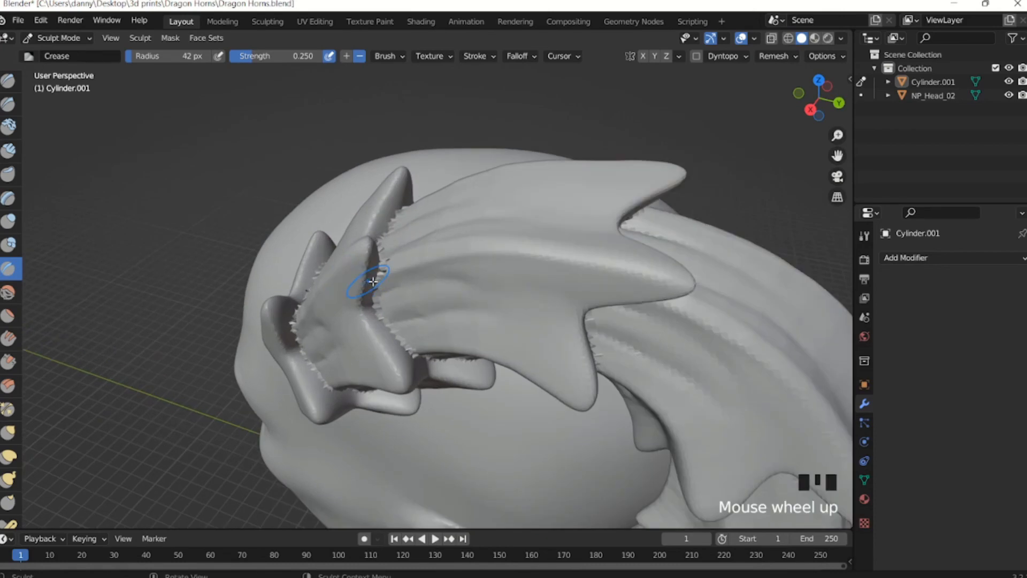
key("Tab")
scroll(376, 284, "up", 2)
scroll(321, 223, "up", 2)
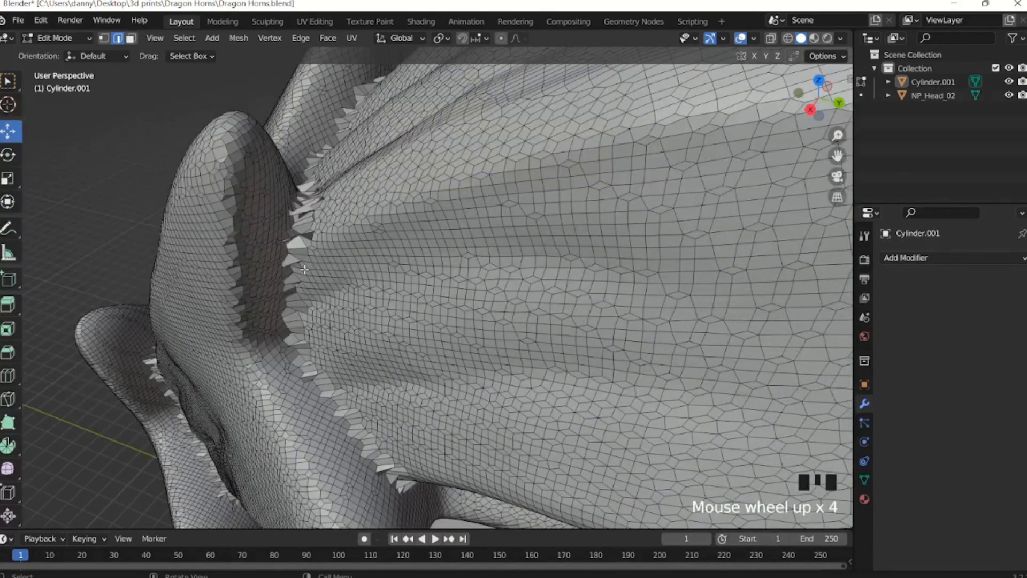
key("Tab")
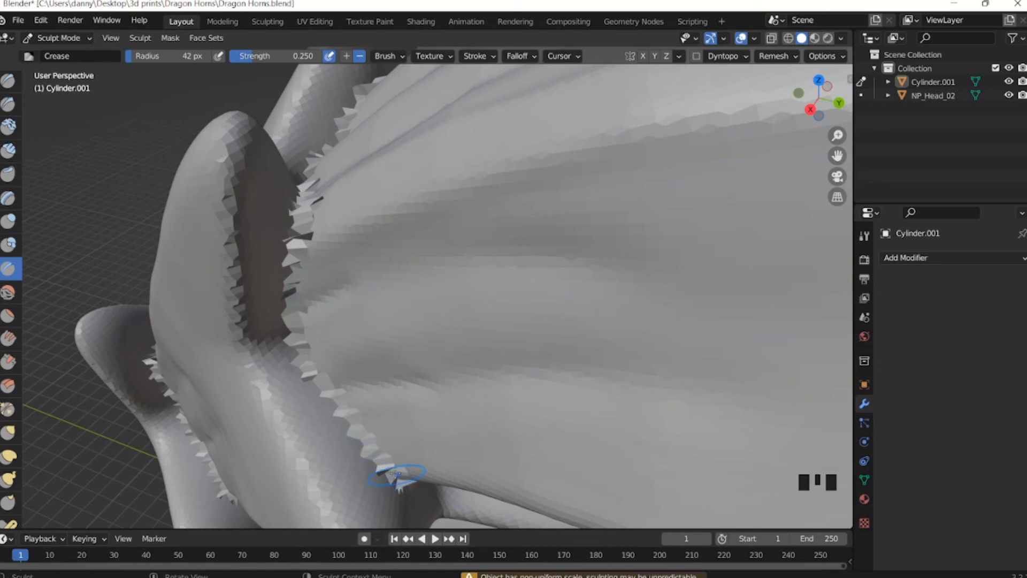
Smooth the jagged seam along the outer and upper side of the horn's front scales.
mouse_move(395, 474)
left_mouse_down("shift")
mouse_move(332, 400)
mouse_move(299, 316)
mouse_move(311, 195)
left_mouse_up("shift")
middle_click_drag(321, 176, 314, 250)
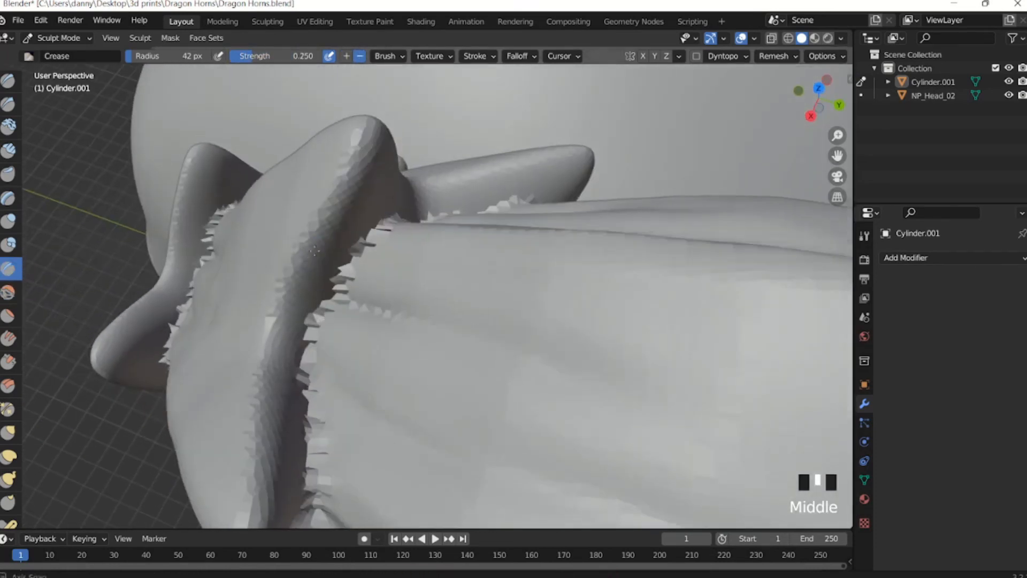
mouse_move(309, 490)
left_mouse_down("shift")
mouse_move(305, 353)
mouse_move(334, 283)
mouse_move(401, 218)
left_mouse_up("shift")
middle_click_drag(402, 217, 385, 298)
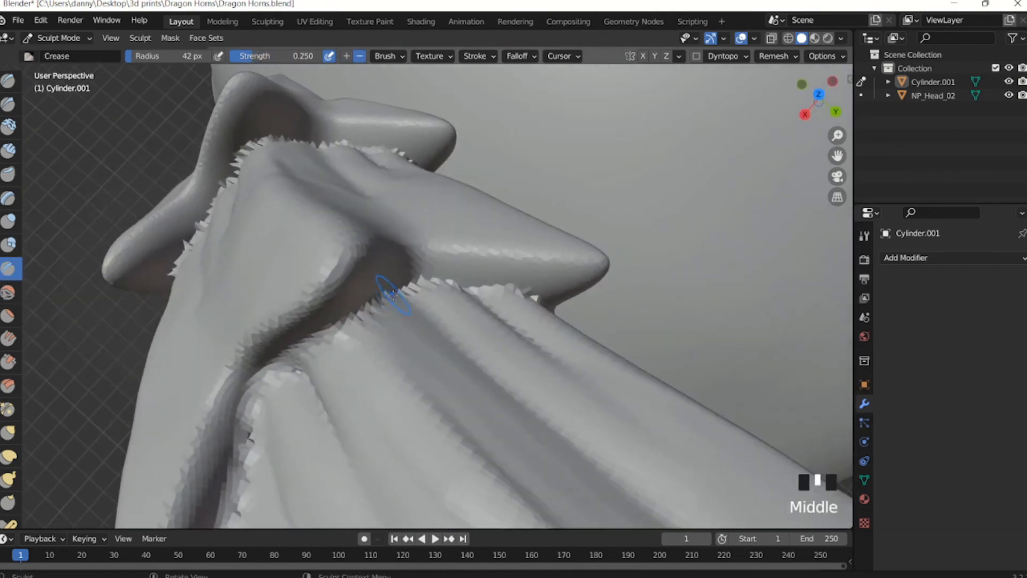
left_click_drag(447, 285, 508, 286, "shift")
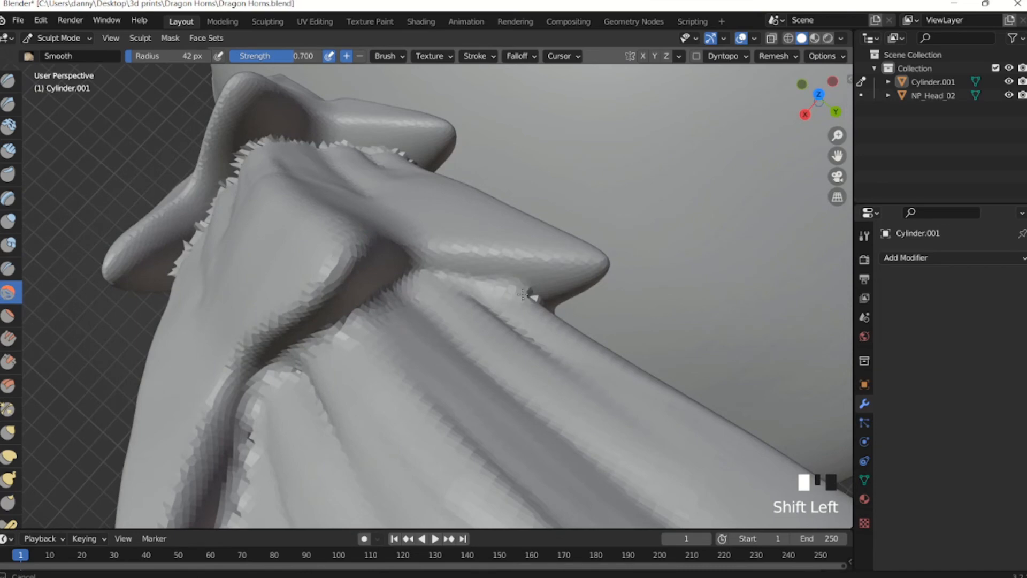
middle_click_drag(523, 295, 379, 214)
Smooth the jagged seam around the inner side and underside of the horn's front scales.
left_click_drag(407, 178, 378, 262, "shift")
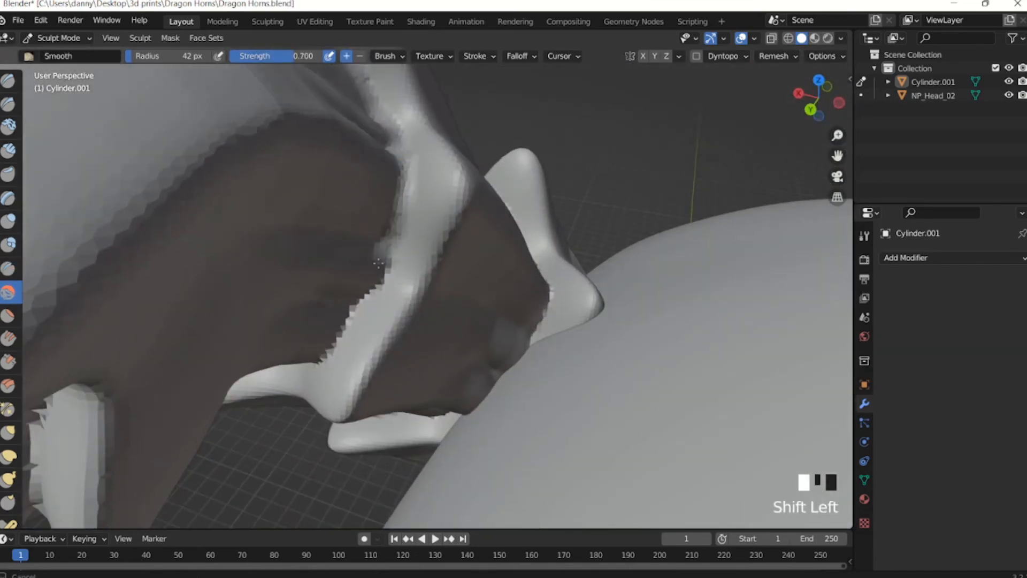
mouse_move(321, 356)
middle_mouse_down()
mouse_move(364, 278)
mouse_move(379, 223)
middle_mouse_up()
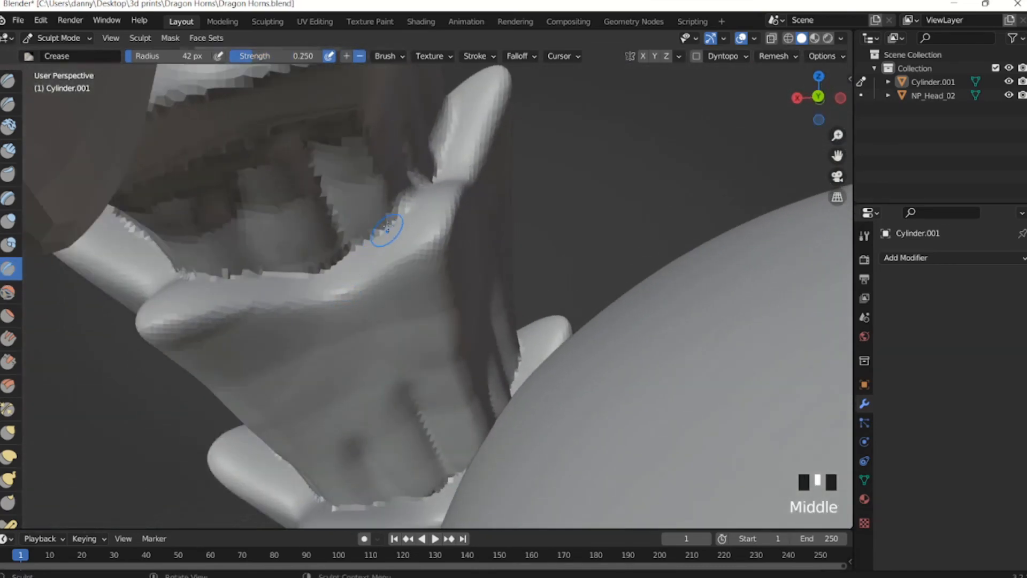
left_click_drag(379, 223, 303, 276, "shift")
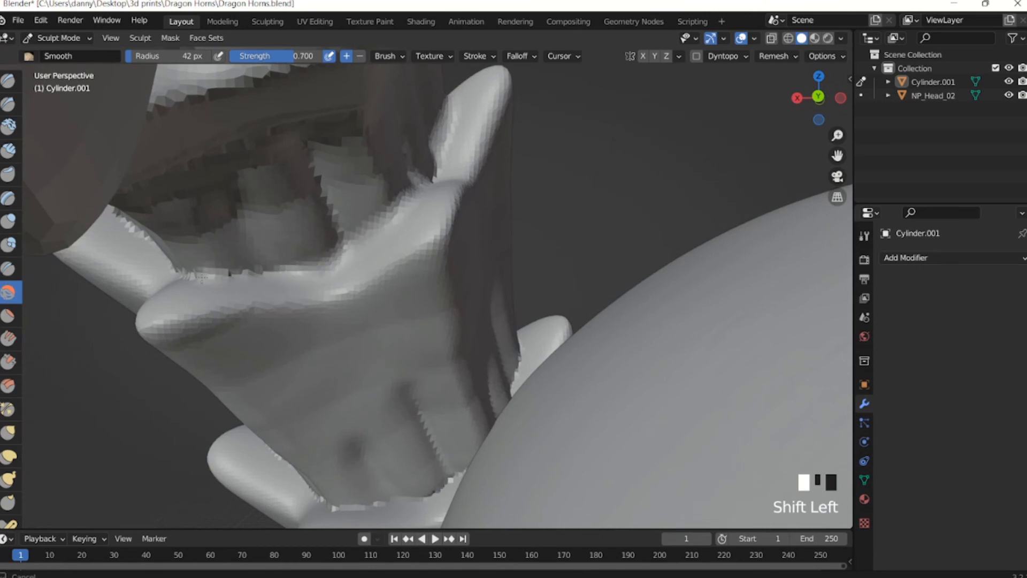
middle_click_drag(202, 272, 197, 207)
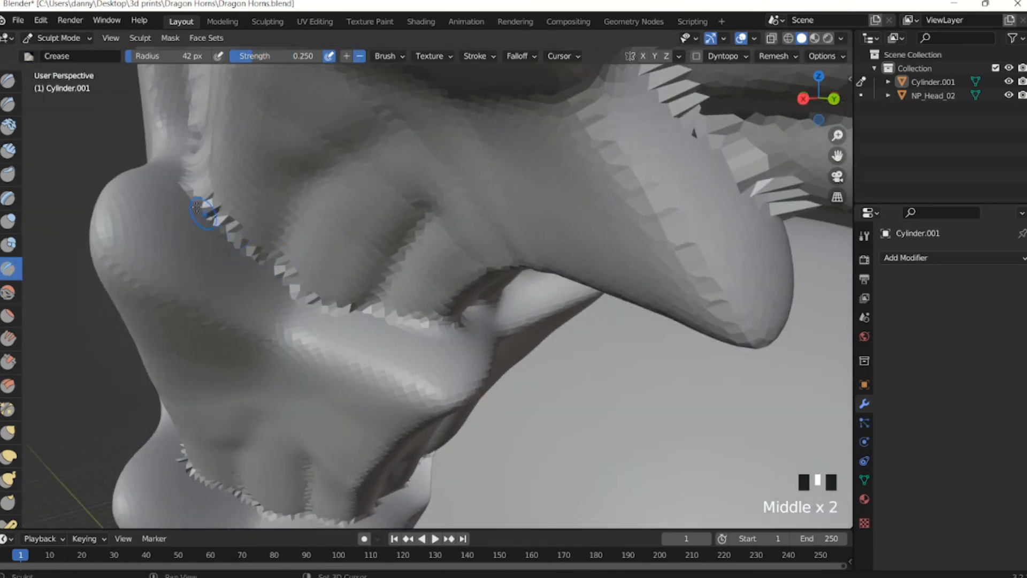
mouse_move(197, 207)
left_mouse_down("shift")
mouse_move(300, 284)
mouse_move(412, 321)
mouse_move(445, 312)
left_mouse_up("shift")
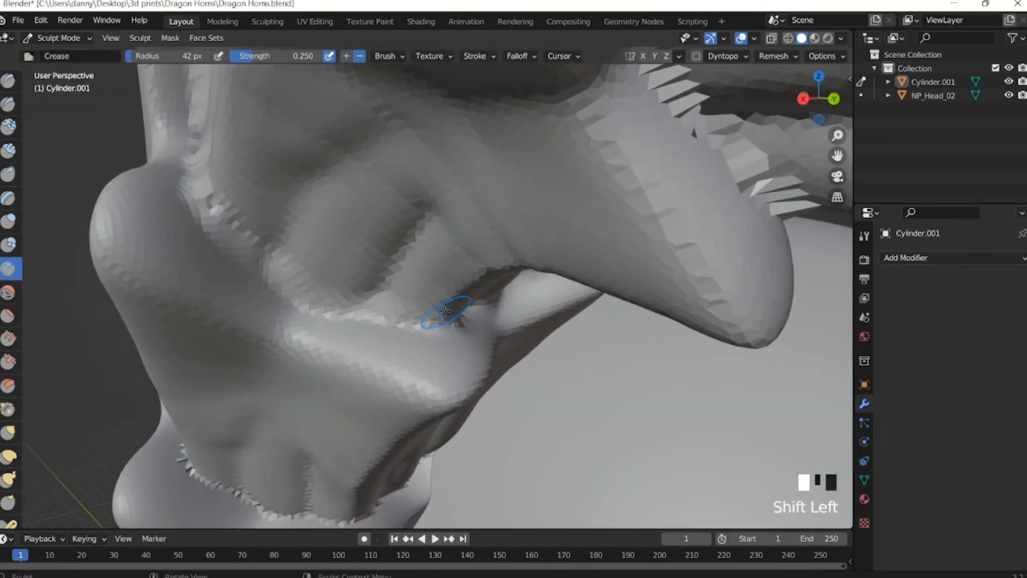
middle_click_drag(445, 312, 401, 311)
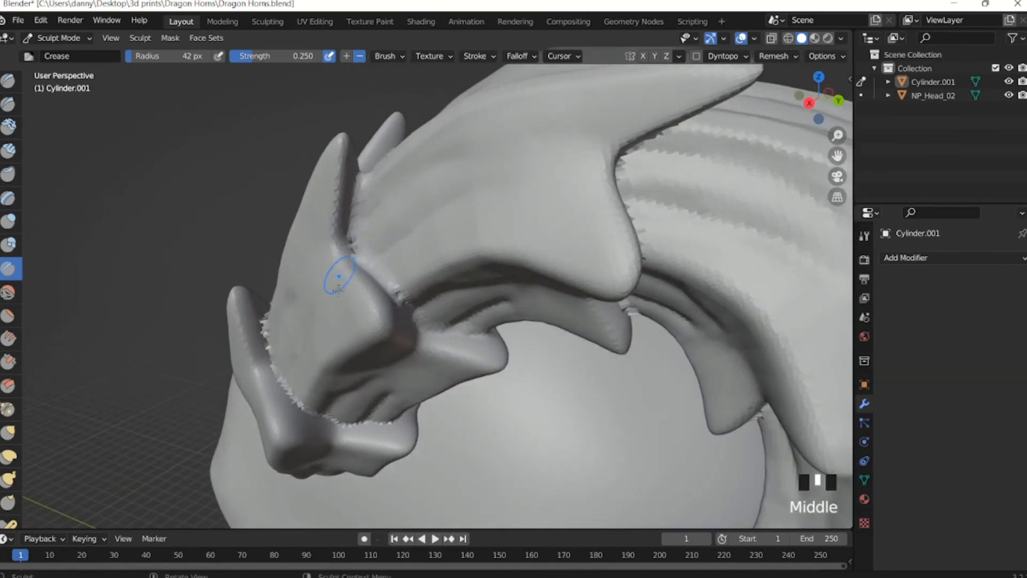
Examine the remaining scale seams along the horn from close up and from a distance.
mouse_move(339, 276)
middle_mouse_down()
mouse_move(397, 298)
mouse_move(344, 293)
mouse_move(485, 352)
mouse_move(544, 282)
mouse_move(520, 320)
mouse_move(482, 303)
mouse_move(355, 363)
mouse_move(439, 343)
mouse_move(500, 344)
mouse_move(450, 332)
mouse_move(475, 345)
mouse_move(465, 351)
mouse_move(513, 298)
mouse_move(447, 294)
mouse_move(500, 298)
mouse_move(529, 328)
mouse_move(533, 357)
mouse_move(499, 334)
mouse_move(565, 348)
mouse_move(515, 369)
middle_mouse_up()
scroll(422, 332, "up", 2)
scroll(413, 338, "down", 3)
scroll(463, 340, "up", 6)
scroll(475, 345, "up", 2)
scroll(465, 348, "down", 3)
scroll(455, 357, "down", 3)
scroll(466, 348, "down", 2)
scroll(526, 309, "down", 2)
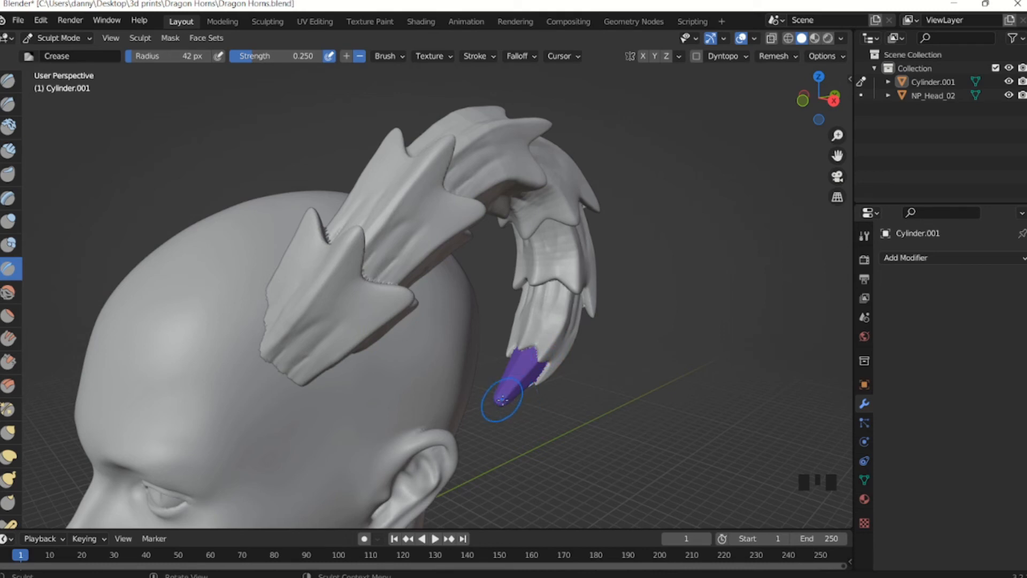
Smooth the end of the horn's purple tip.
left_click_drag(502, 400, 500, 403, "shift")
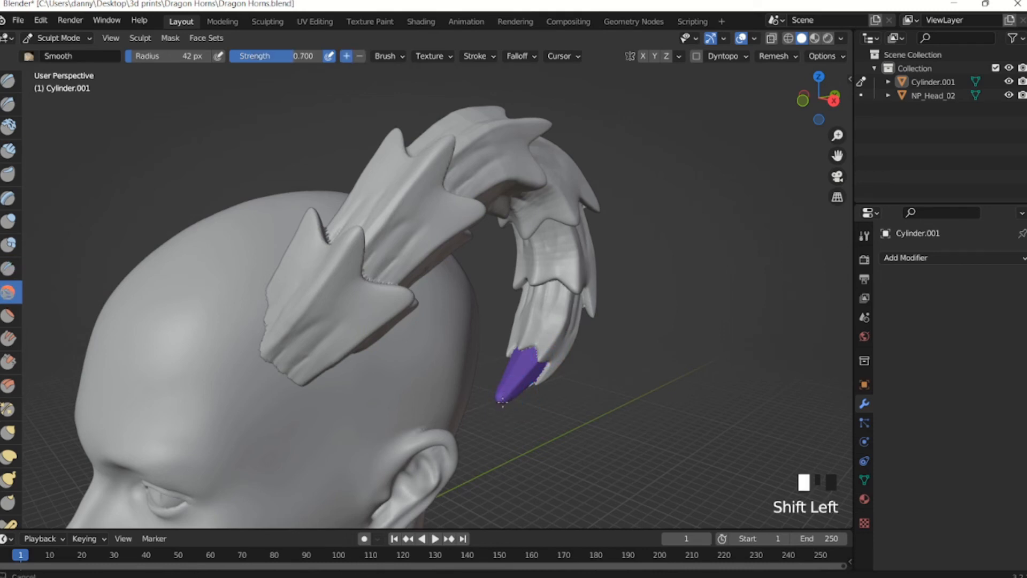
middle_click_drag(502, 401, 552, 397)
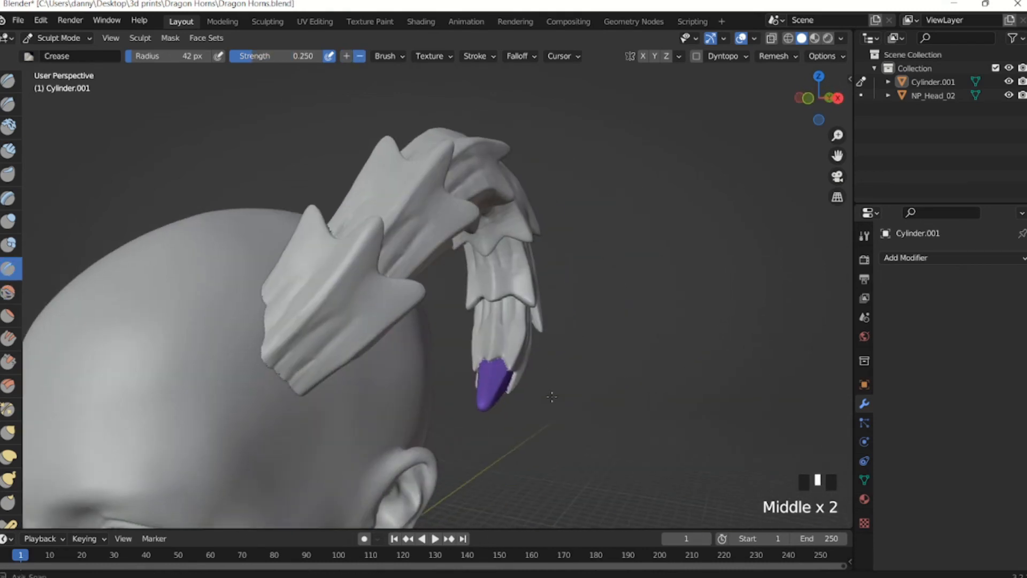
middle_click_drag(493, 378, 518, 385)
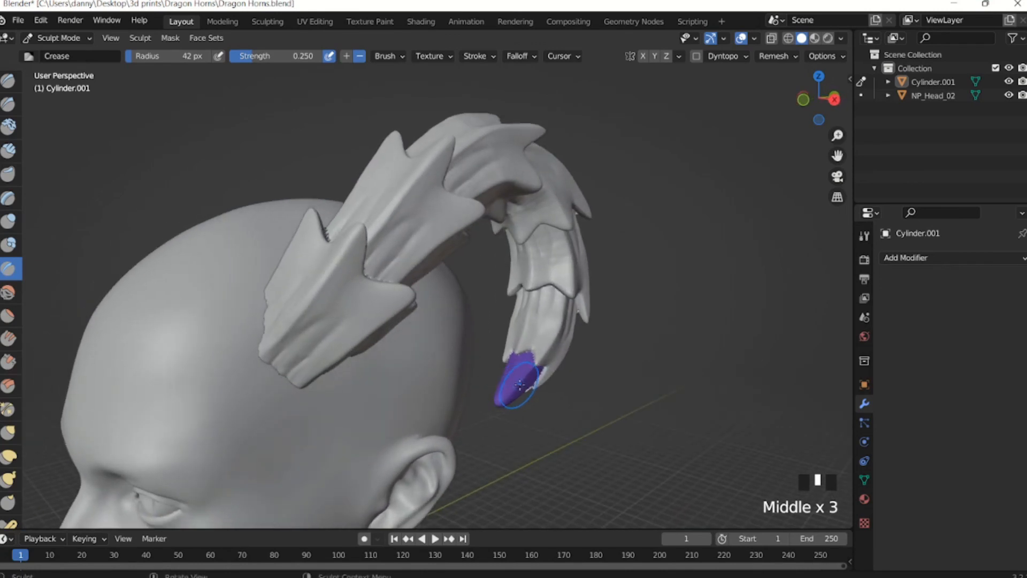
Set the brush radius to 232 px and smooth the horn's front and upper scales.
middle_click_drag(547, 322, 412, 335)
scroll(535, 326, "down", 2)
key("f")
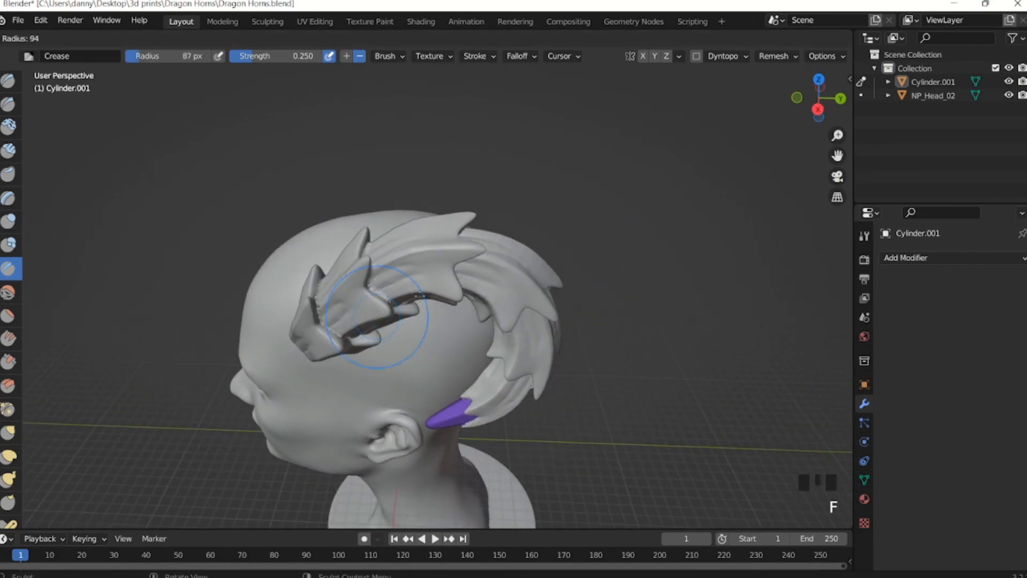
left_click(480, 242)
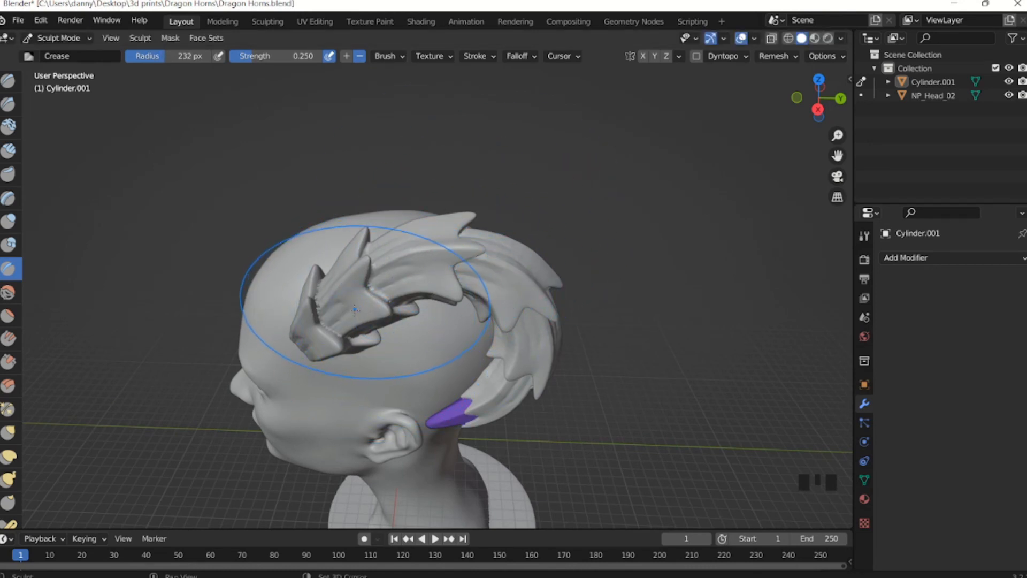
left_click_drag(352, 304, 370, 304, "shift")
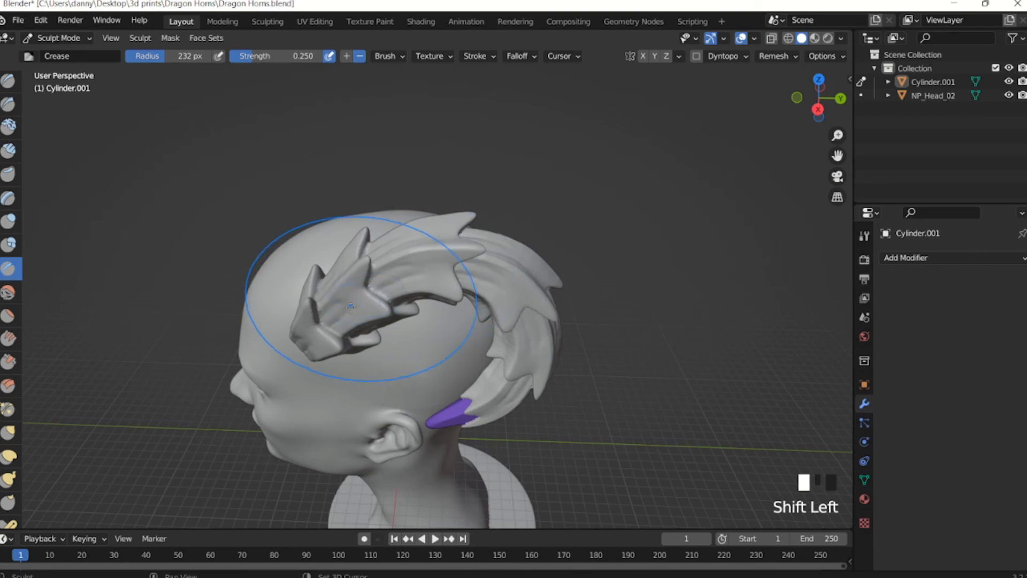
mouse_move(353, 303)
middle_mouse_down()
mouse_move(441, 288)
mouse_move(432, 279)
middle_mouse_up()
left_click_drag(434, 265, 438, 256, "shift")
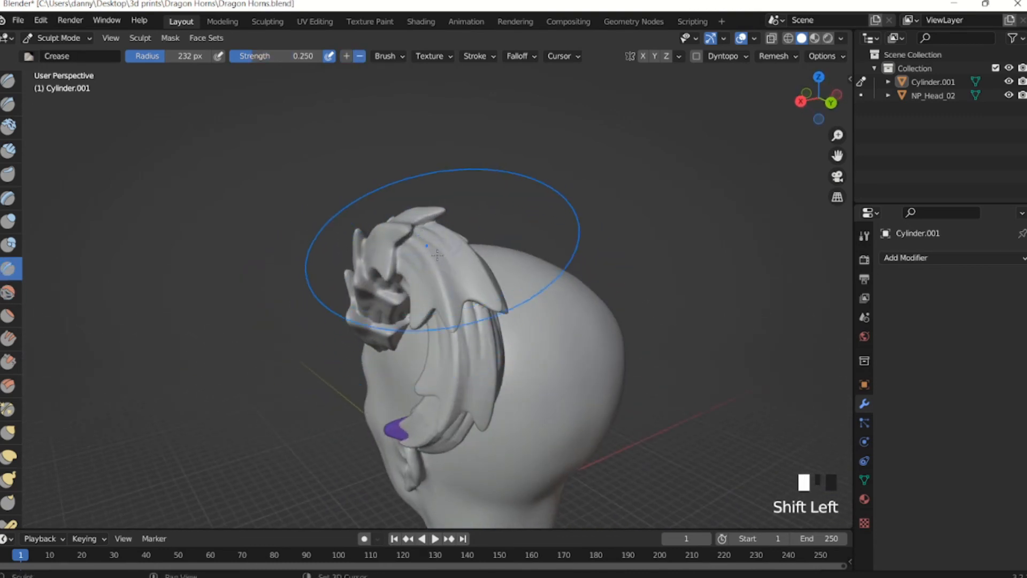
Smooth the scales on the rear of the horn, working from its lower part to the top bend.
middle_click_drag(440, 263, 420, 277)
left_click_drag(411, 333, 407, 345, "shift")
middle_click_drag(408, 345, 458, 195)
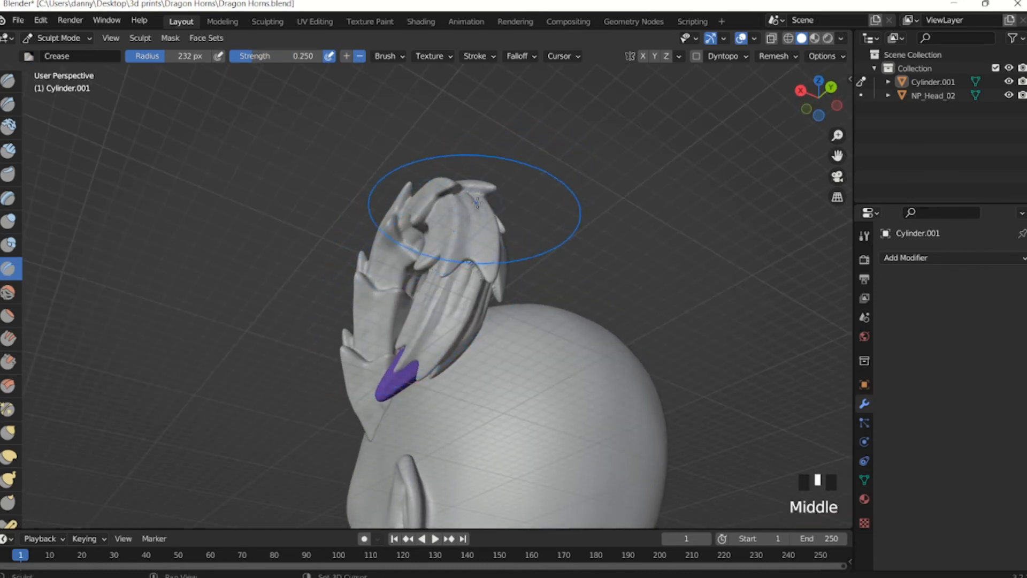
left_click_drag(481, 201, 471, 206, "shift")
middle_click_drag(470, 207, 486, 253)
left_click_drag(486, 253, 465, 256, "shift")
middle_click_drag(466, 255, 539, 279)
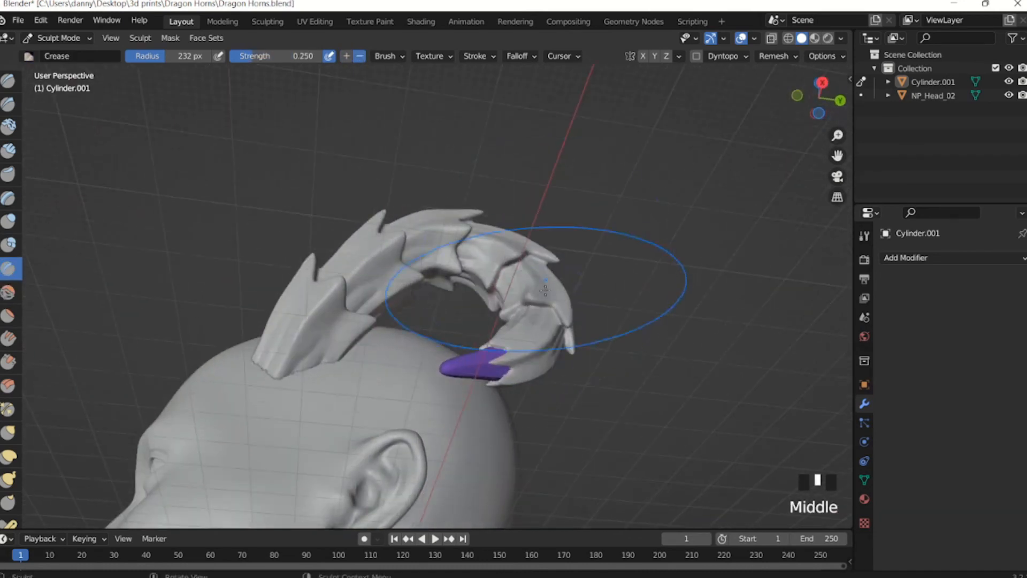
Smooth the horn's outer curve from the rear scales down to the purple tip.
left_click_drag(539, 279, 550, 310, "shift")
middle_click_drag(550, 309, 539, 342)
left_click_drag(539, 342, 530, 353, "shift")
middle_click_drag(529, 353, 468, 379)
left_click_drag(468, 379, 475, 407, "shift")
Smooth the side of the horn that faces the head, from the top bend to the scales near the base.
mouse_move(476, 408)
middle_mouse_down("shift")
mouse_move(459, 436)
mouse_move(455, 385)
mouse_move(186, 328)
mouse_move(423, 228)
mouse_move(409, 225)
middle_mouse_up("shift")
left_click_drag(410, 225, 425, 219, "shift")
middle_click_drag(424, 218, 367, 195)
left_click_drag(367, 194, 428, 210, "shift")
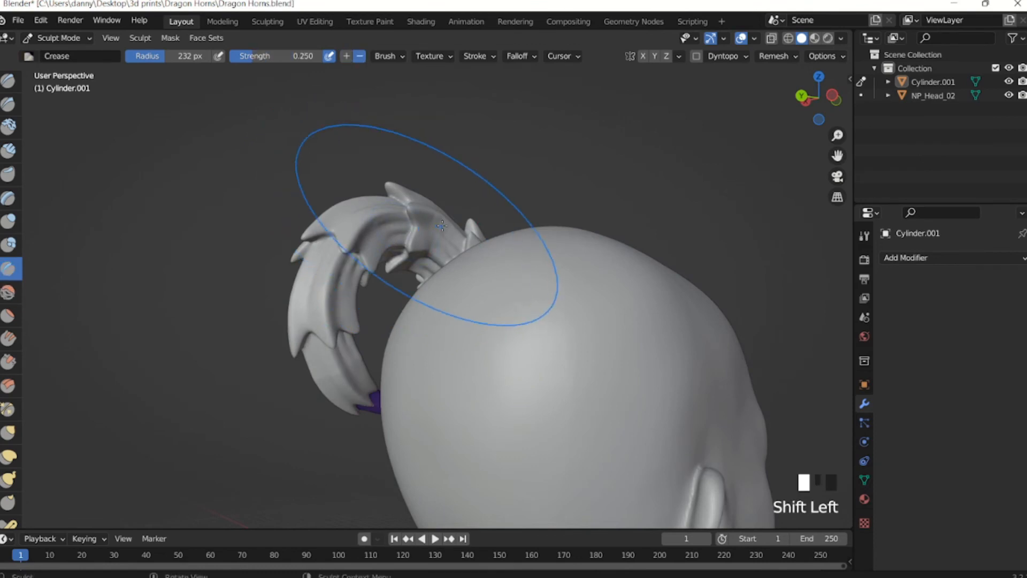
middle_click_drag(429, 210, 439, 241)
left_click_drag(439, 241, 451, 262, "shift")
middle_click_drag(451, 262, 466, 246)
left_click_drag(465, 246, 476, 251, "shift")
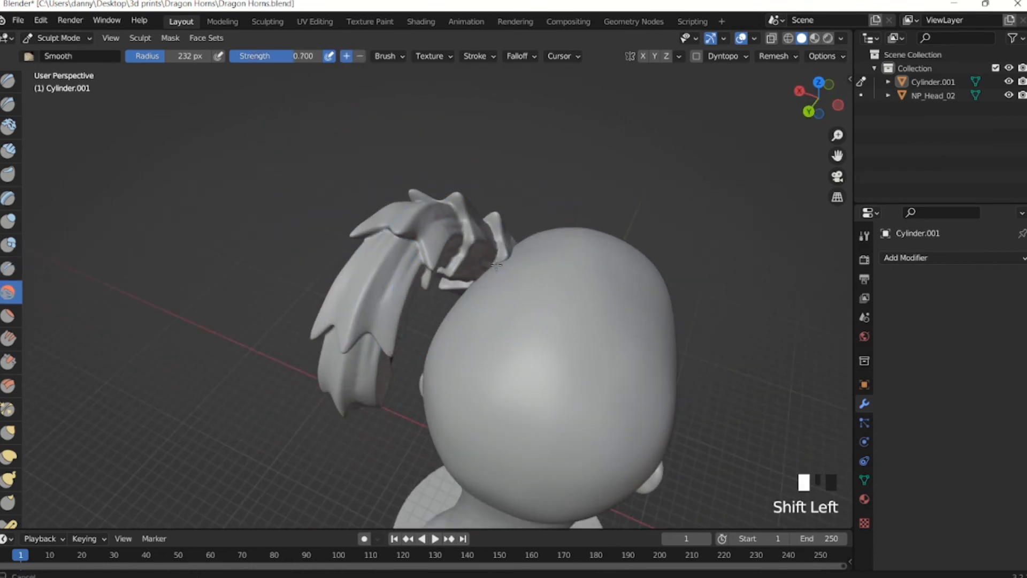
middle_click_drag(476, 252, 485, 257)
mouse_move(484, 257)
left_mouse_down("shift")
mouse_move(458, 275)
mouse_move(471, 289)
left_mouse_up("shift")
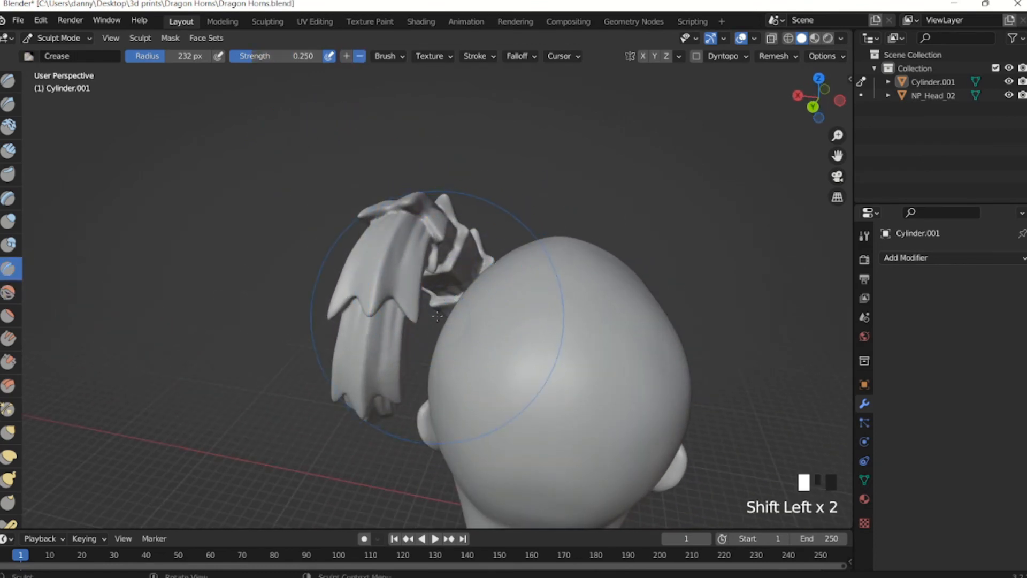
Smooth the horn's upper rear bend and the last scale segment above the purple tip.
middle_click_drag(471, 289, 401, 225)
left_click_drag(401, 225, 391, 220, "shift")
mouse_move(391, 221)
middle_mouse_down()
mouse_move(367, 194)
mouse_move(372, 179)
mouse_move(399, 179)
mouse_move(394, 276)
mouse_move(447, 230)
mouse_move(483, 297)
middle_mouse_up()
left_click_drag(369, 341, 353, 279, "shift")
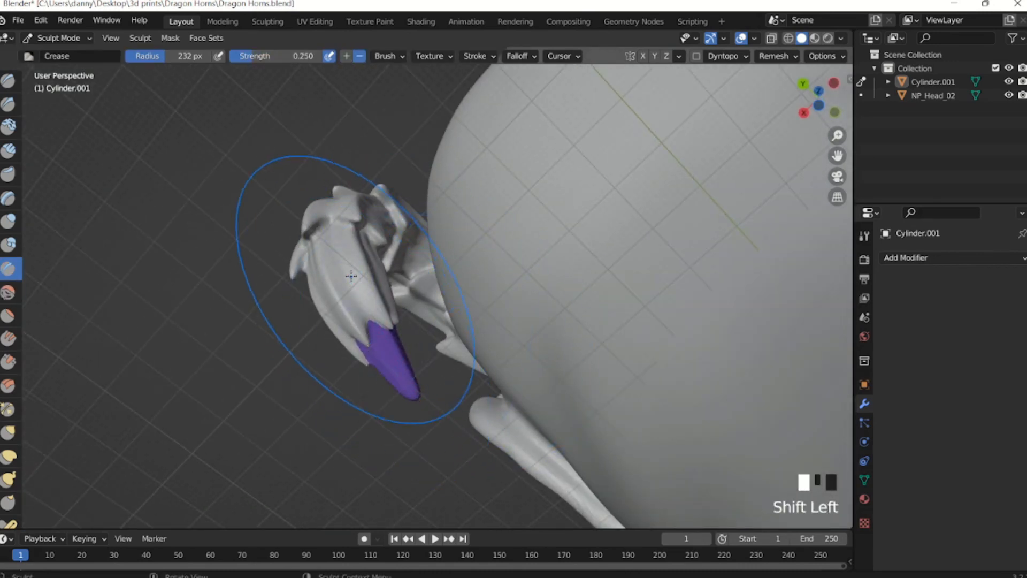
Reduce the Crease brush radius to 28 px and carve fine lengthwise grooves into the outward-facing scale below the horn's top bend.
mouse_move(353, 279)
middle_mouse_down()
mouse_move(479, 329)
mouse_move(469, 251)
mouse_move(420, 336)
middle_mouse_up()
scroll(468, 252, "up", 2)
middle_click_drag(561, 274, 438, 349)
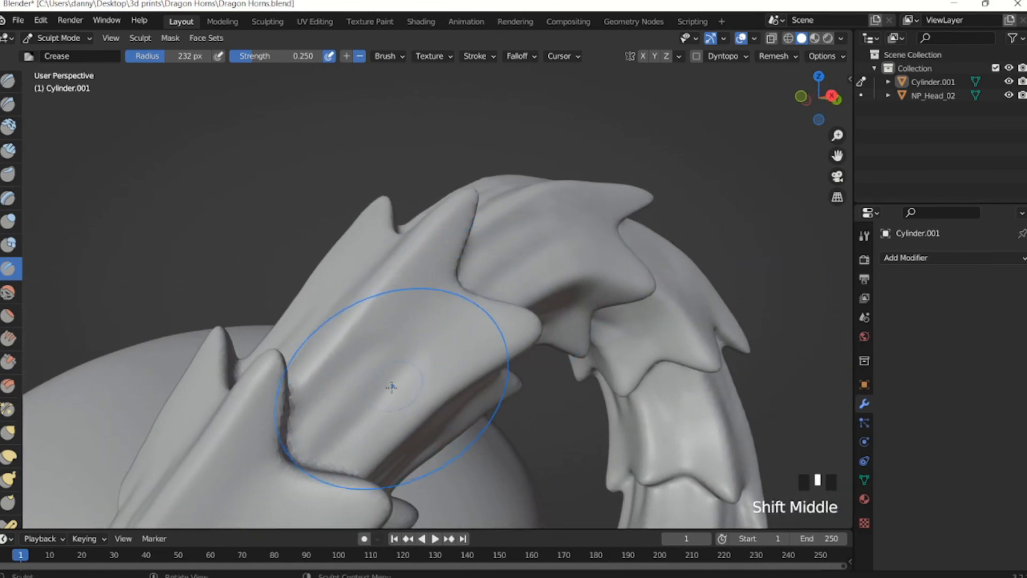
key("f")
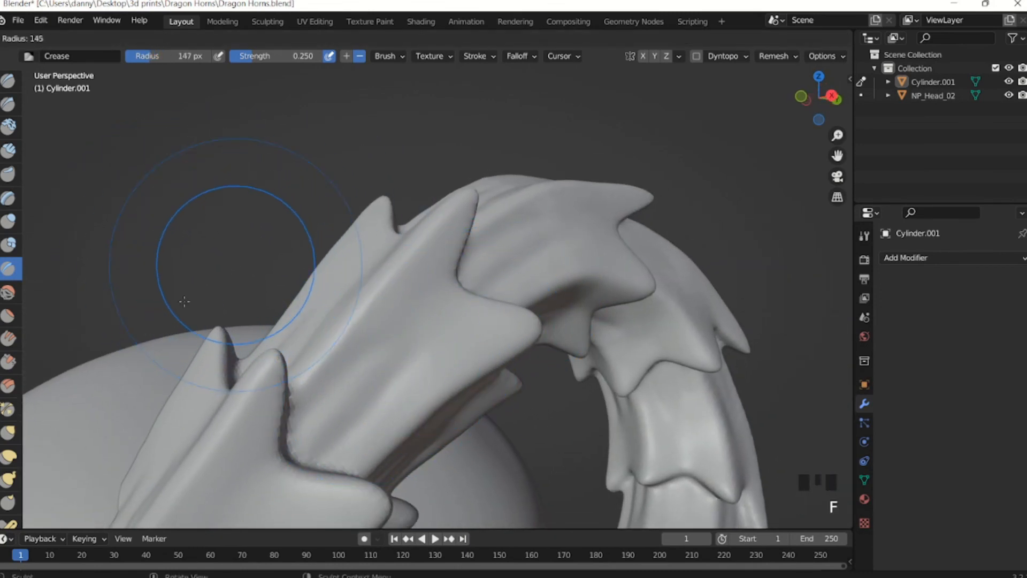
left_click(58, 369)
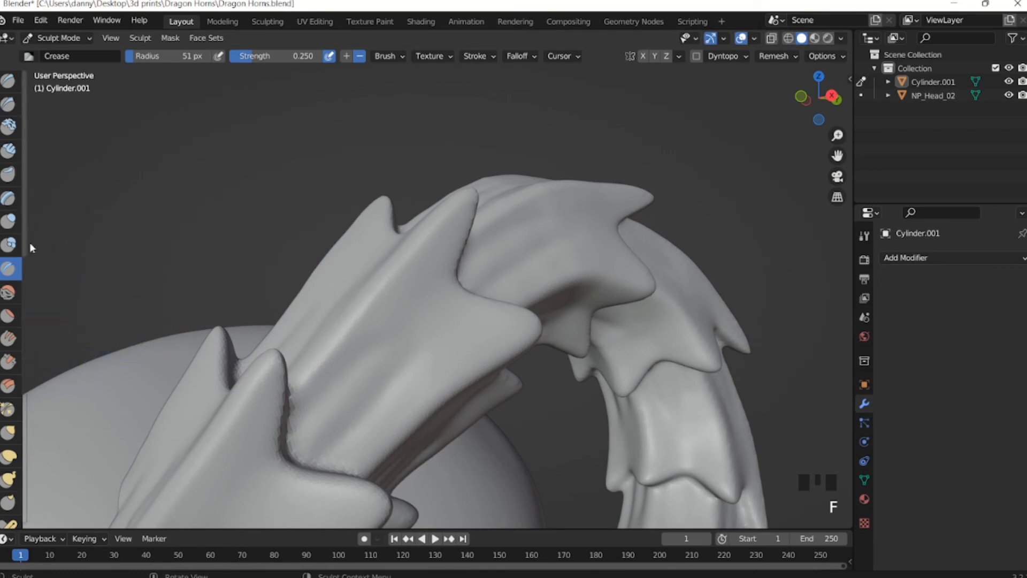
key("f")
left_click(323, 457)
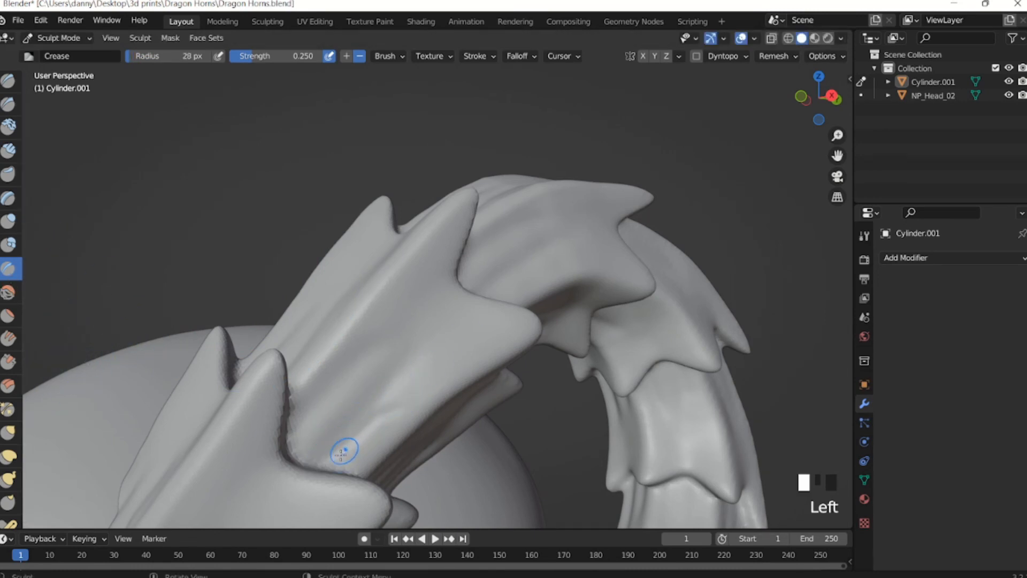
mouse_move(344, 451)
left_mouse_down()
mouse_move(322, 442)
mouse_move(374, 360)
left_mouse_up()
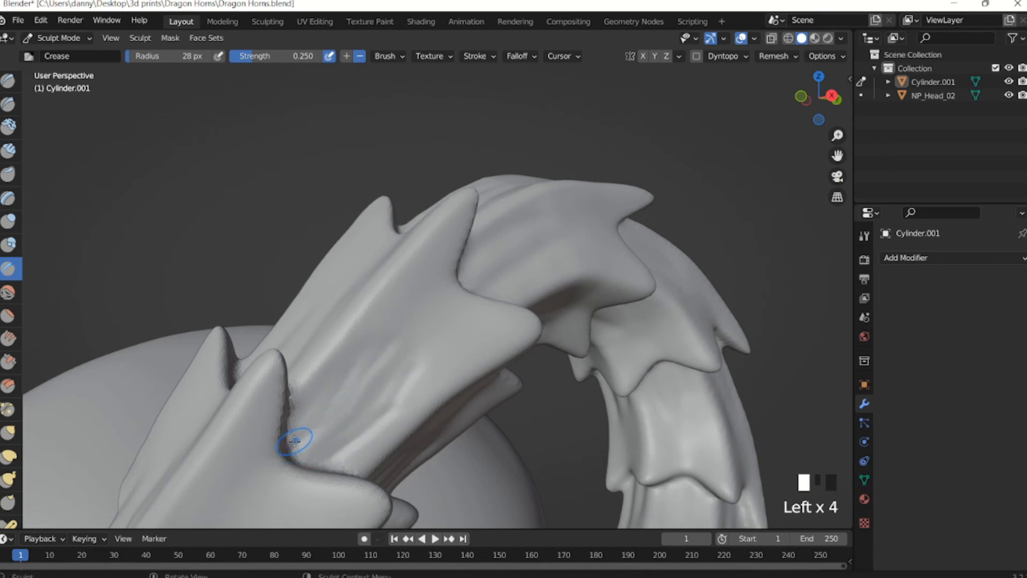
left_click_drag(294, 441, 362, 376)
left_click_drag(331, 459, 401, 402)
mouse_move(340, 399)
middle_mouse_down()
mouse_move(344, 420)
mouse_move(315, 430)
middle_mouse_up()
mouse_move(315, 430)
left_mouse_down()
mouse_move(369, 338)
mouse_move(369, 388)
mouse_move(390, 300)
left_mouse_up()
Crease fine grooves into the head-facing scales of the horn segment just above the base.
middle_click_drag(390, 300, 472, 402)
left_click_drag(498, 415, 483, 397)
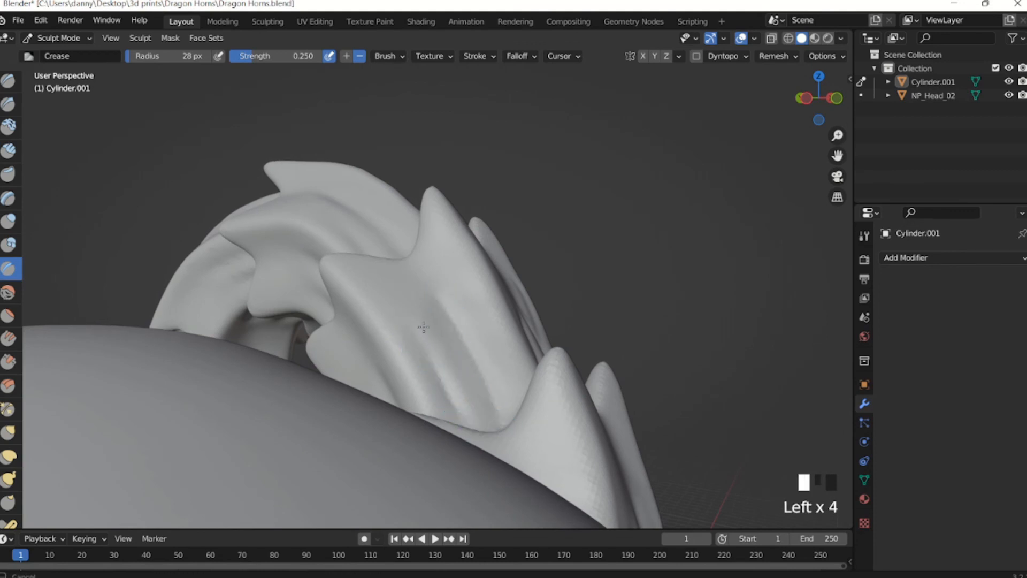
middle_click_drag(535, 340, 482, 428)
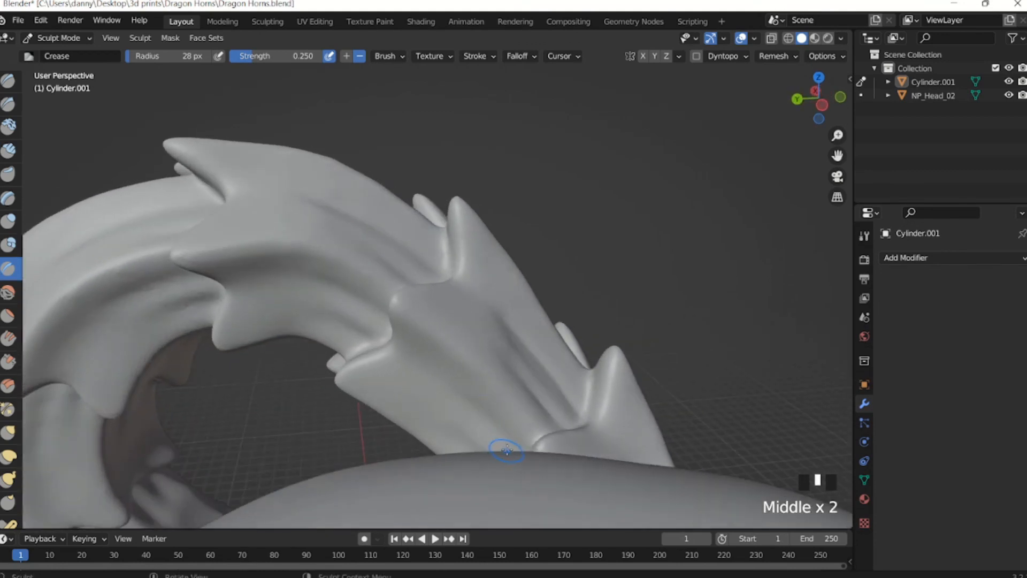
left_click(438, 396)
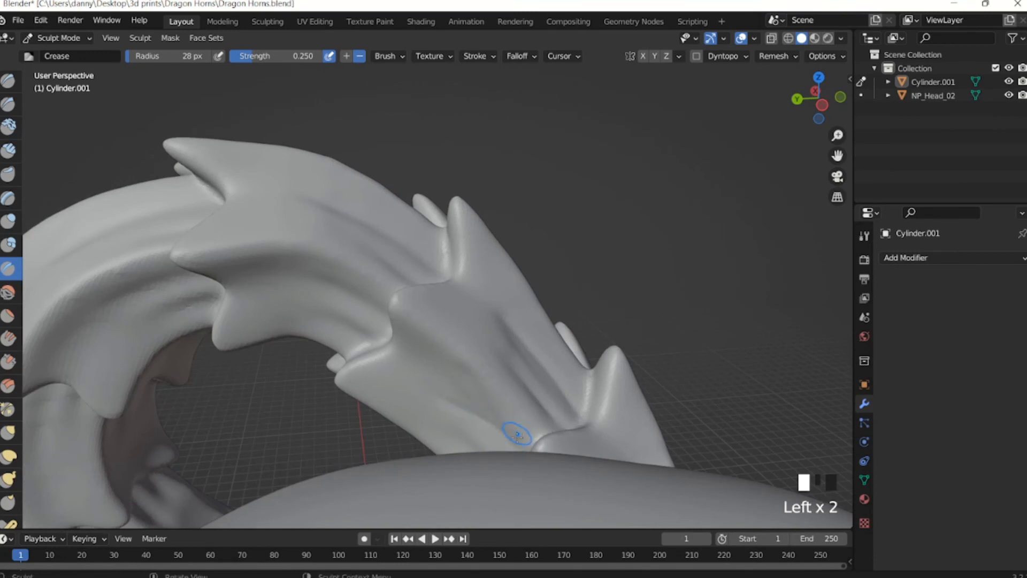
middle_click_drag(416, 380, 534, 437)
left_click(534, 438)
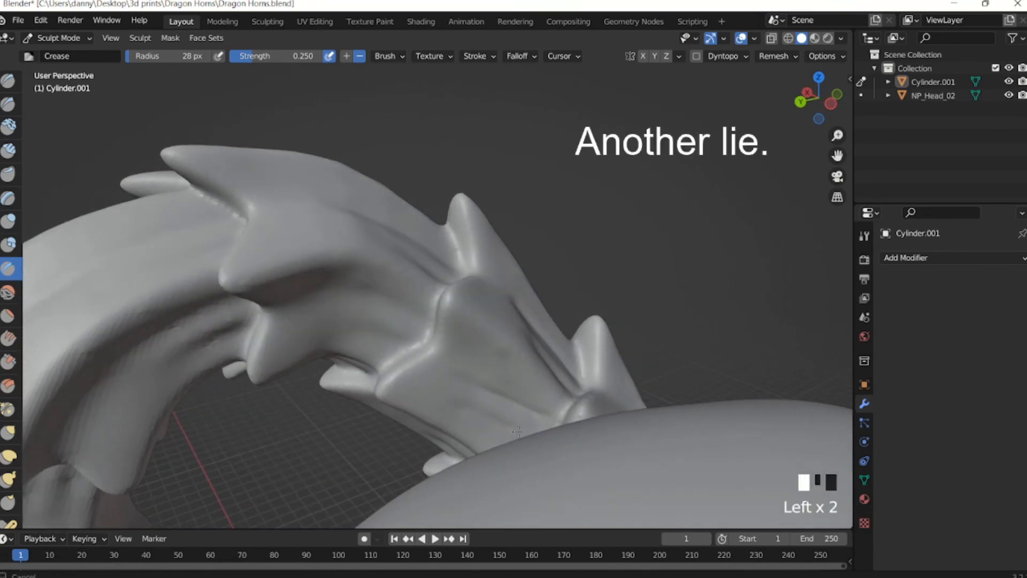
Crease fine grooves into the next segment up on the head-facing side, just before the top bend.
middle_click_drag(473, 409, 389, 323)
left_click(392, 305)
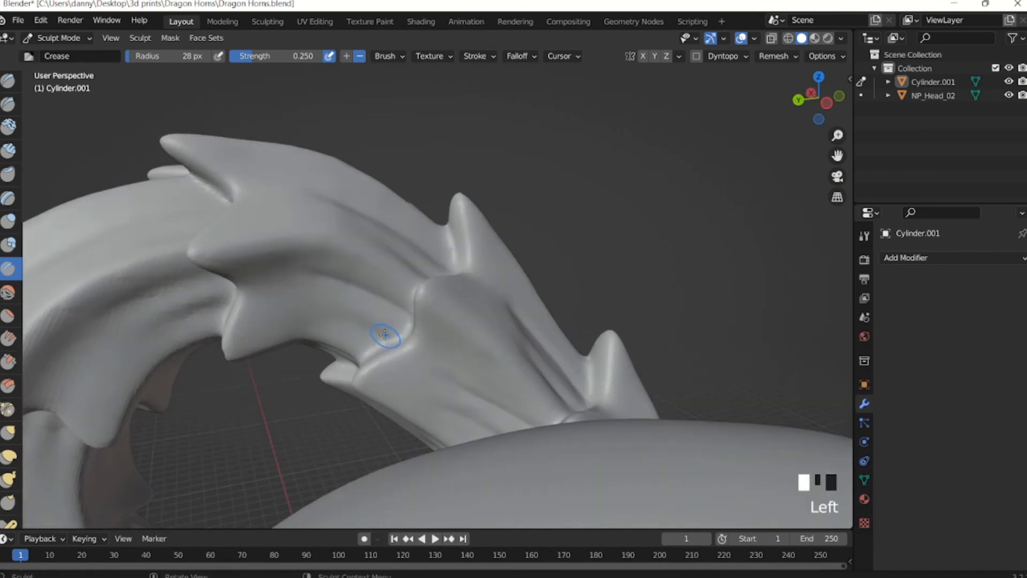
middle_click_drag(420, 264, 374, 289)
left_click(306, 239)
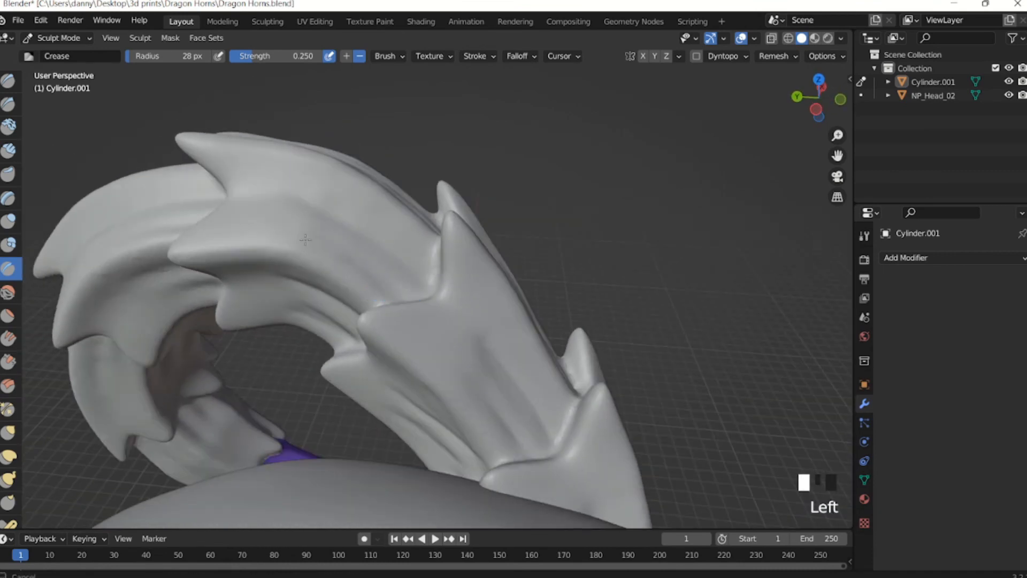
Carve long fine grooves along the head-facing and inner sides of the segment at the horn's top bend.
middle_click_drag(301, 207, 222, 259)
left_click(114, 321)
middle_click_drag(114, 322, 321, 207, "shift")
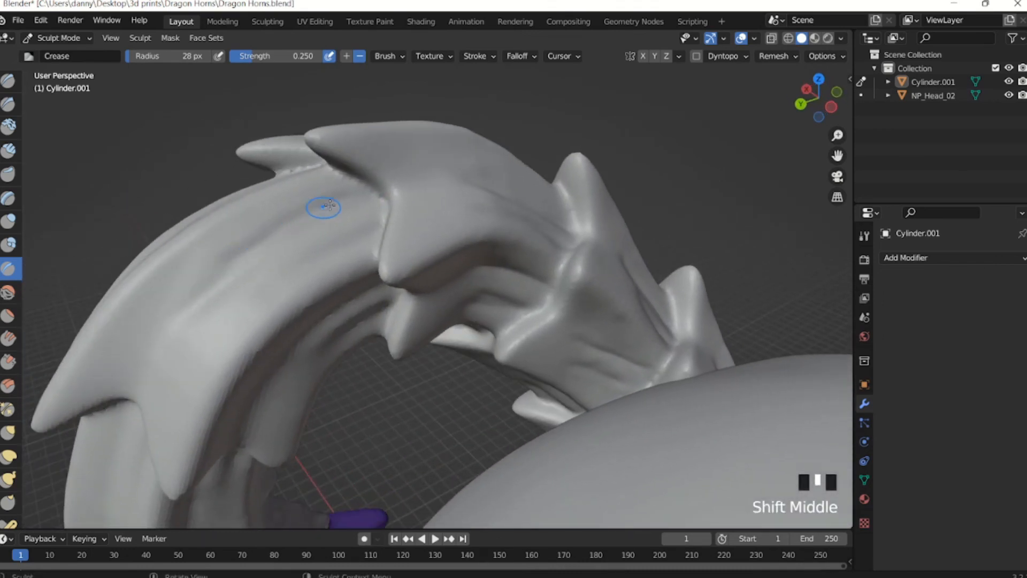
left_click(142, 314)
left_click_drag(343, 205, 221, 283)
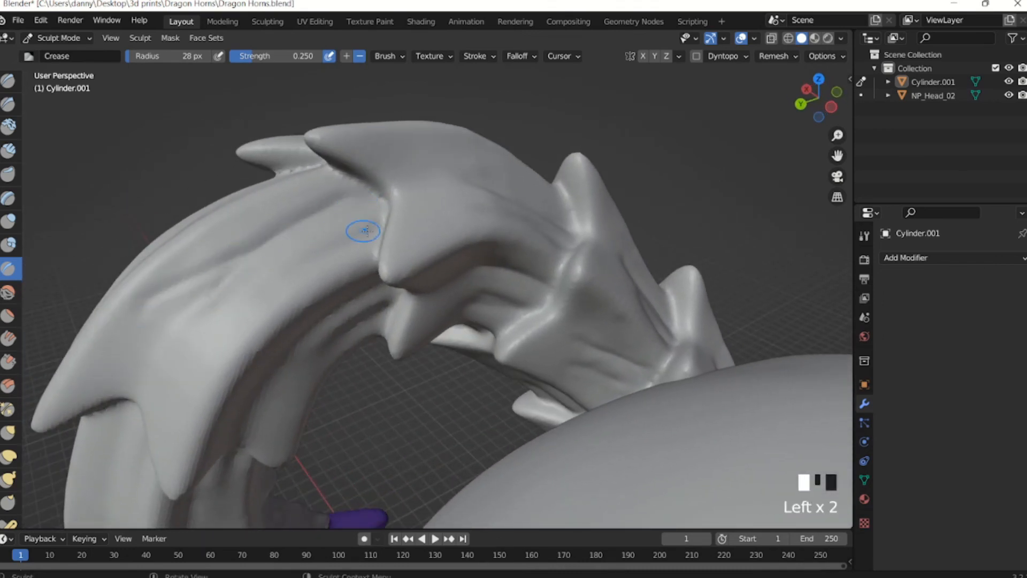
middle_click_drag(343, 253, 355, 217)
left_click(355, 217)
left_click_drag(341, 228, 188, 274)
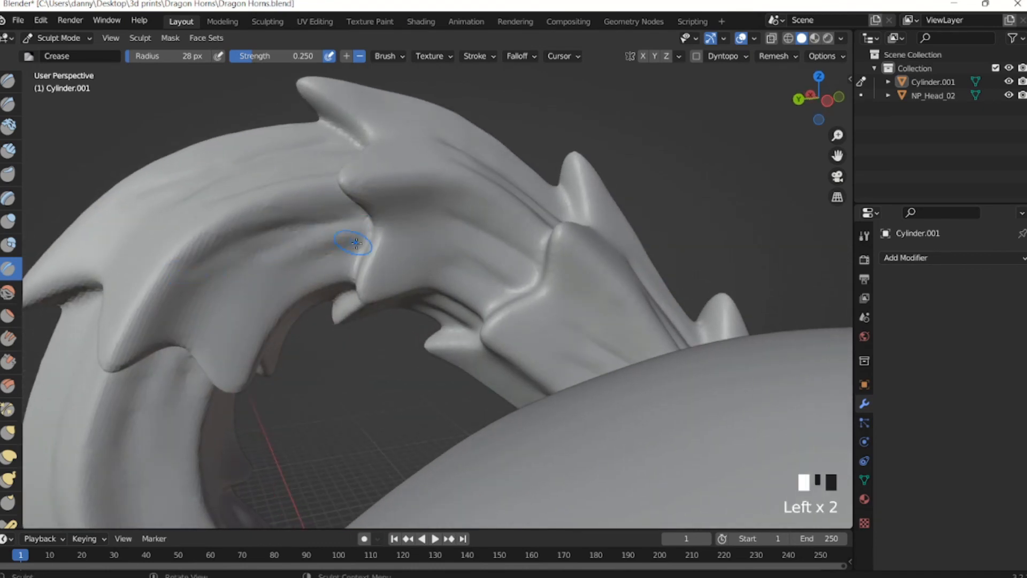
Crease fine grooves into the top bend segment's outer curve and the side facing away from the head.
middle_click_drag(270, 289, 420, 277)
left_click_drag(485, 186, 541, 326)
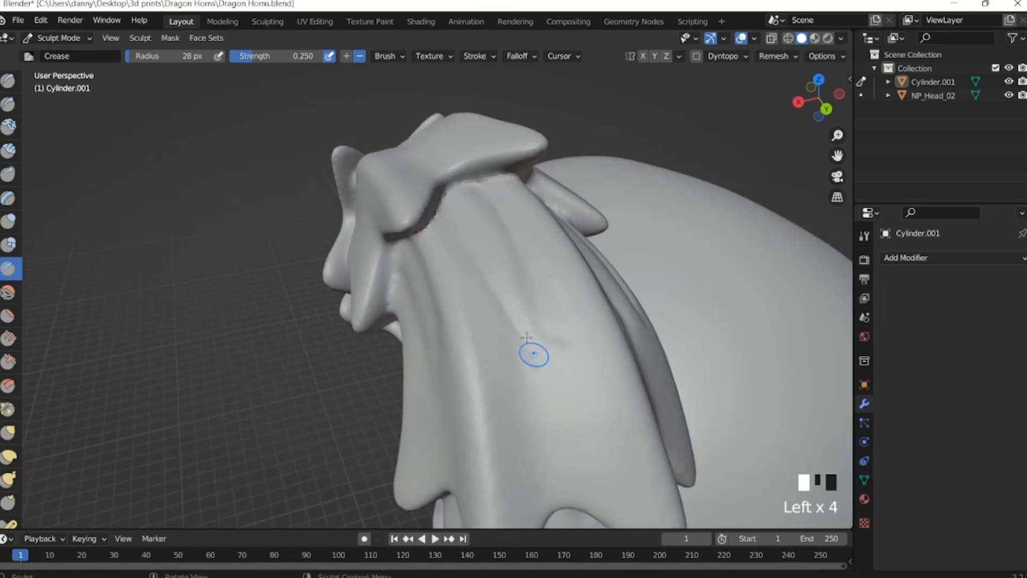
mouse_move(486, 262)
middle_mouse_down()
mouse_move(508, 244)
mouse_move(514, 203)
middle_mouse_up()
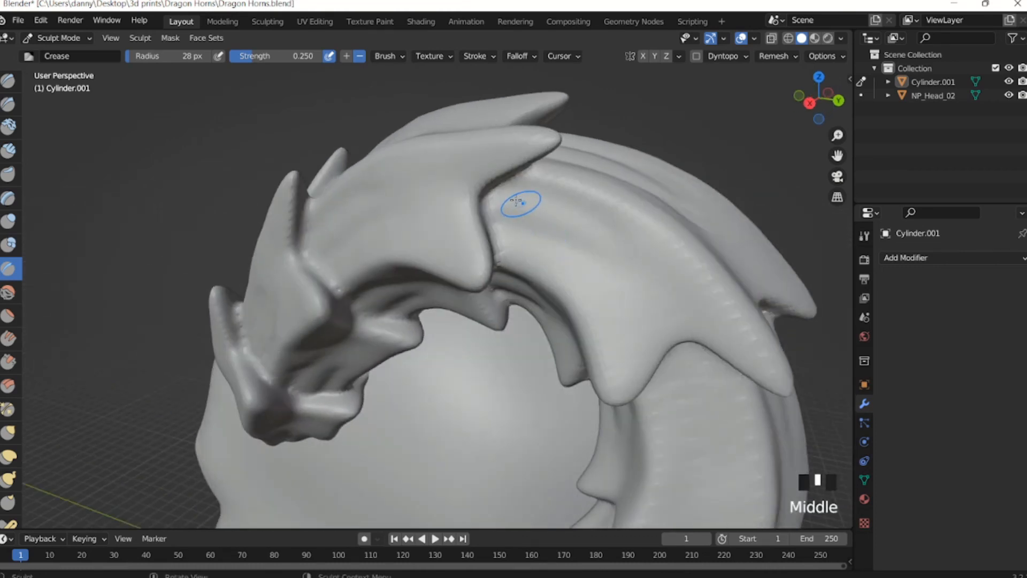
left_click_drag(514, 203, 593, 225)
left_click_drag(493, 199, 613, 215)
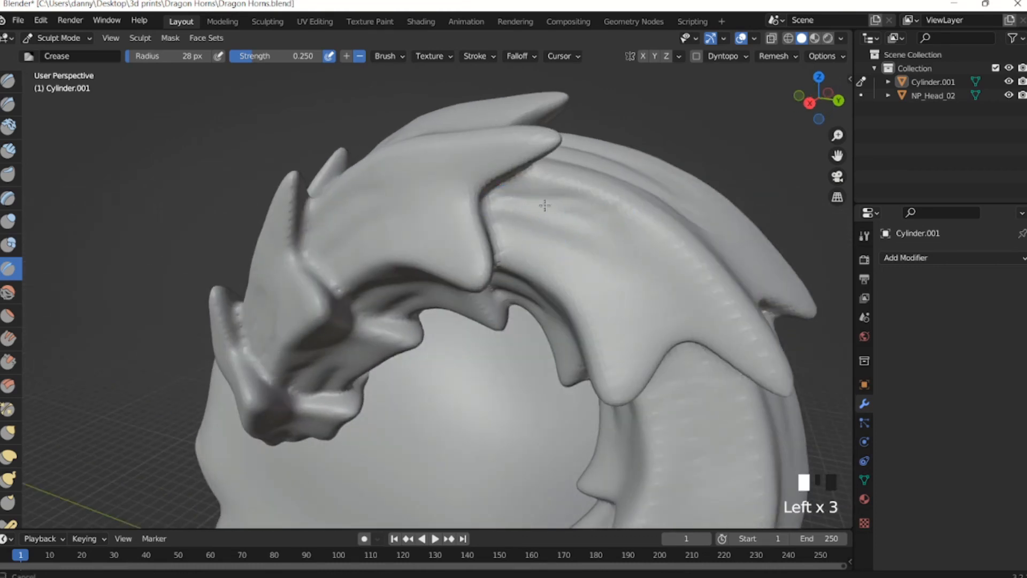
left_click_drag(544, 205, 634, 247)
left_click_drag(508, 227, 634, 277)
mouse_move(573, 272)
middle_mouse_down()
mouse_move(594, 238)
mouse_move(523, 252)
middle_mouse_up()
left_click_drag(523, 252, 551, 258)
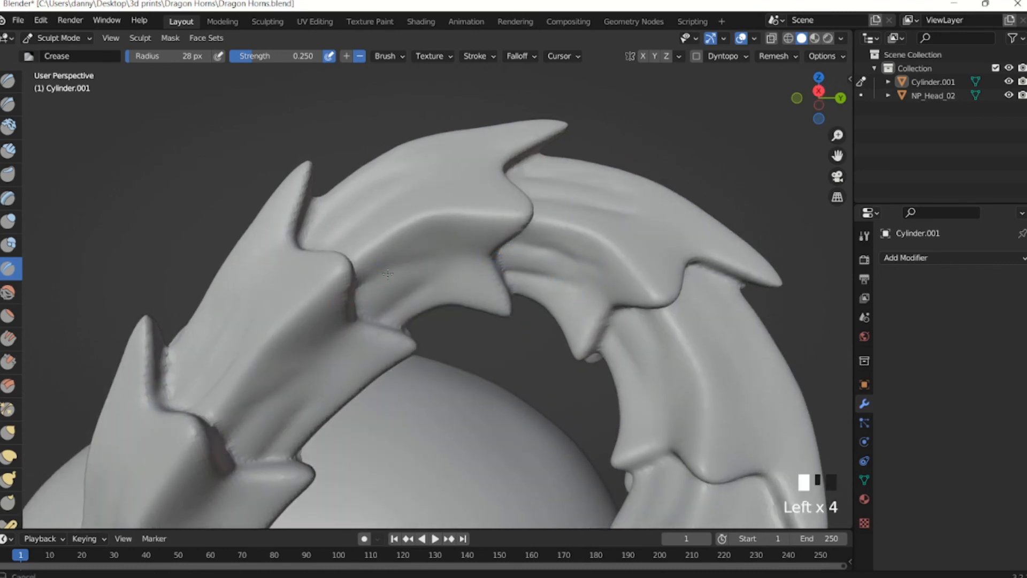
Add fine creases to the outward-facing side of the segment just before the top bend.
middle_click_drag(436, 294, 374, 256)
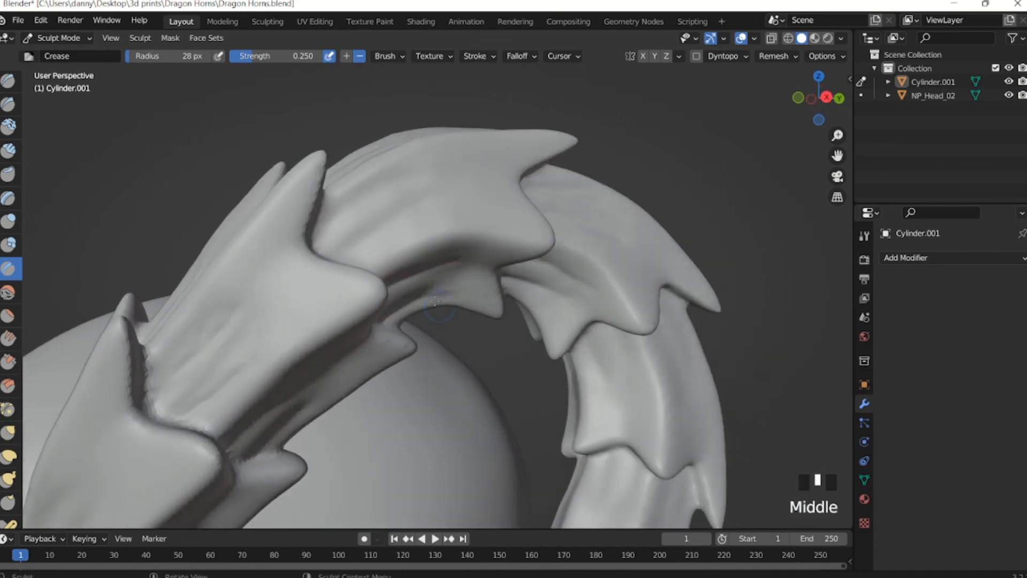
mouse_move(344, 241)
left_mouse_down()
mouse_move(413, 222)
mouse_move(440, 192)
left_mouse_up()
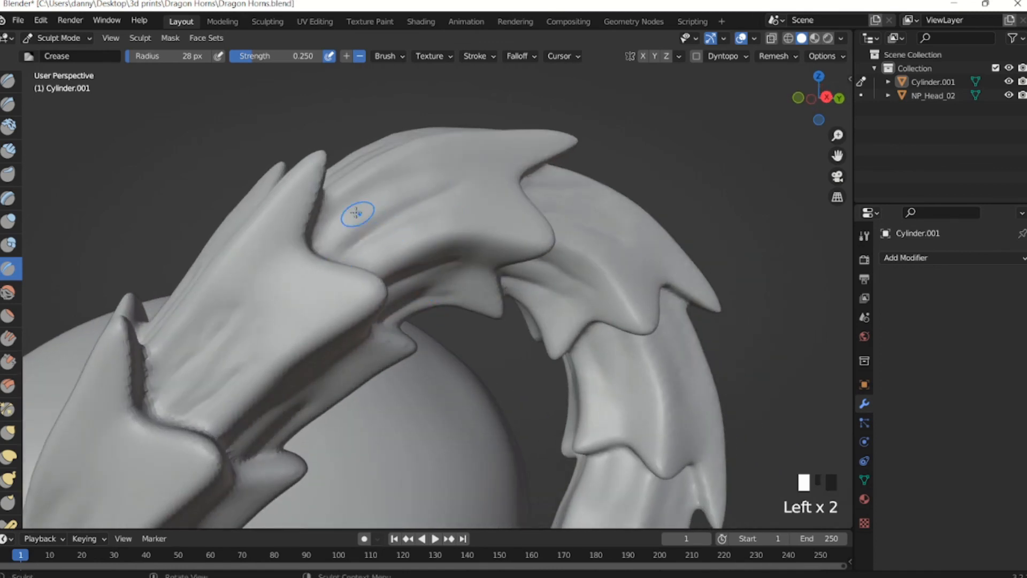
mouse_move(324, 233)
left_mouse_down()
mouse_move(378, 187)
mouse_move(410, 180)
left_mouse_up()
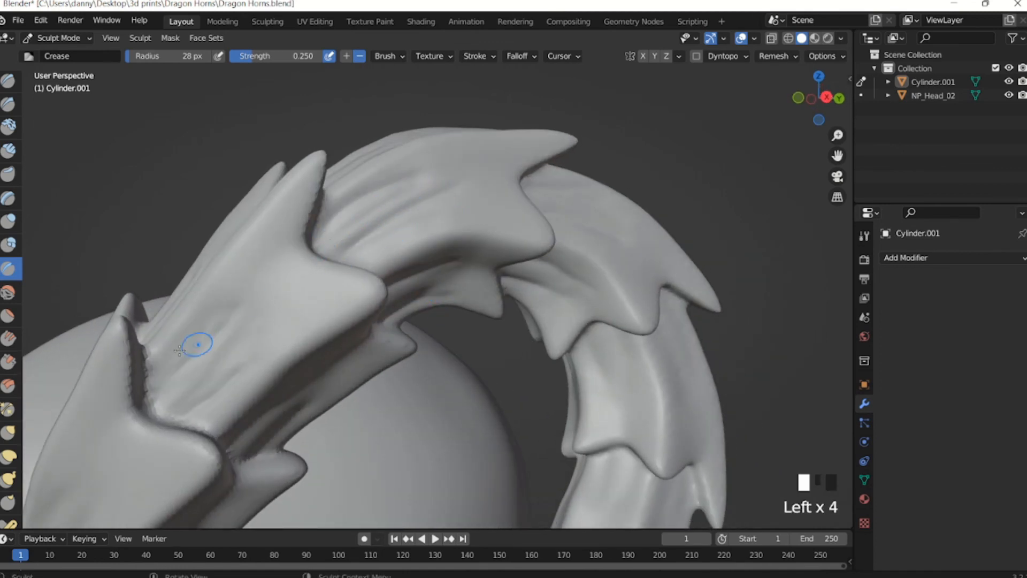
Carve fine grooves along the outward-facing and inner scales of the segment just above the horn's base.
left_click_drag(172, 369, 270, 289)
left_click_drag(194, 396, 257, 339)
middle_click_drag(257, 340, 235, 297)
left_click_drag(256, 423, 305, 346)
left_click_drag(266, 450, 321, 388)
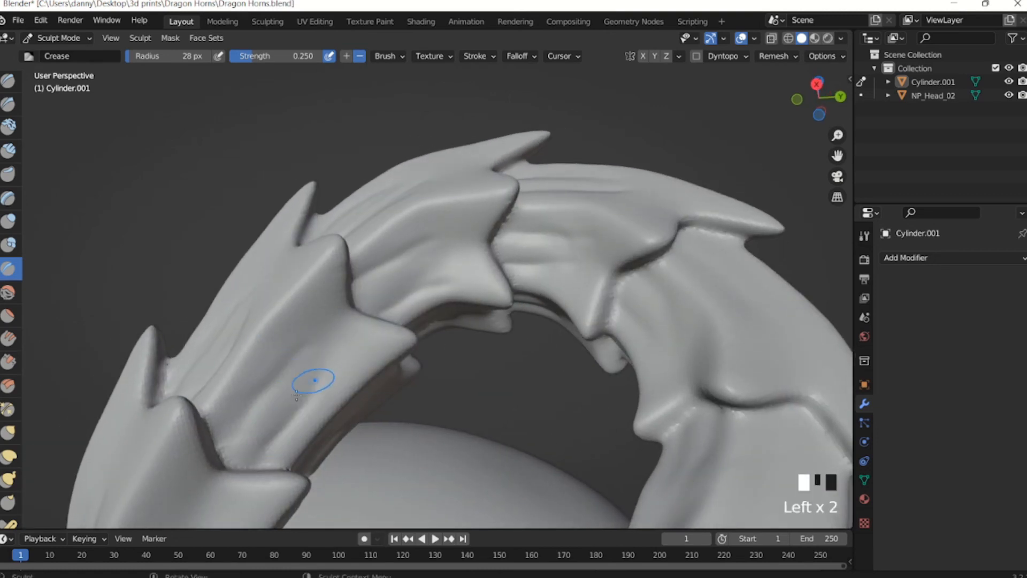
left_click_drag(236, 442, 291, 356)
left_click_drag(268, 454, 324, 379)
Crease fine grooves into the base segment's scales, running up from the cut lower edge.
scroll(324, 378, "down", 2)
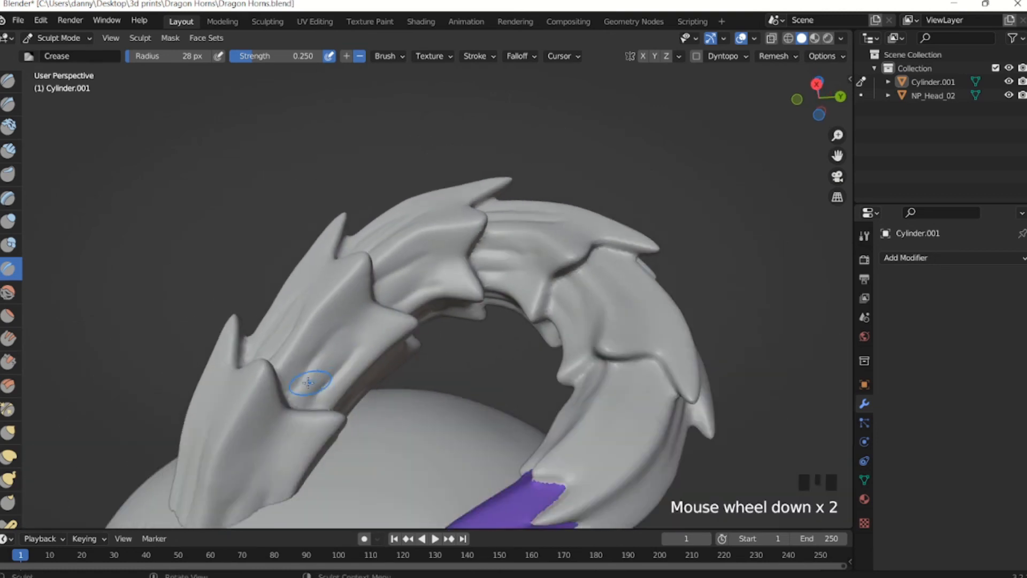
middle_click_drag(324, 379, 263, 367)
left_click(275, 368)
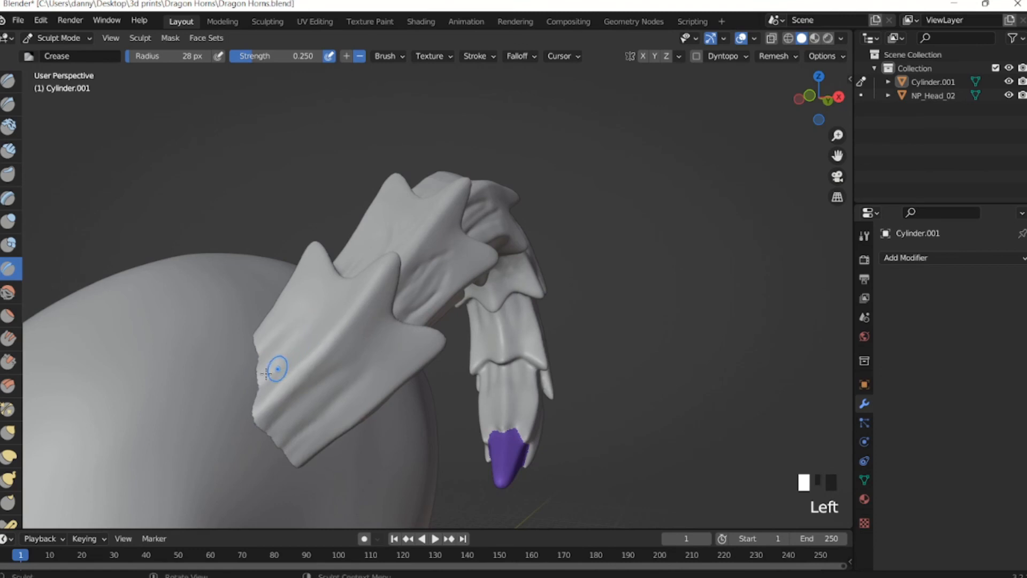
left_click(306, 327)
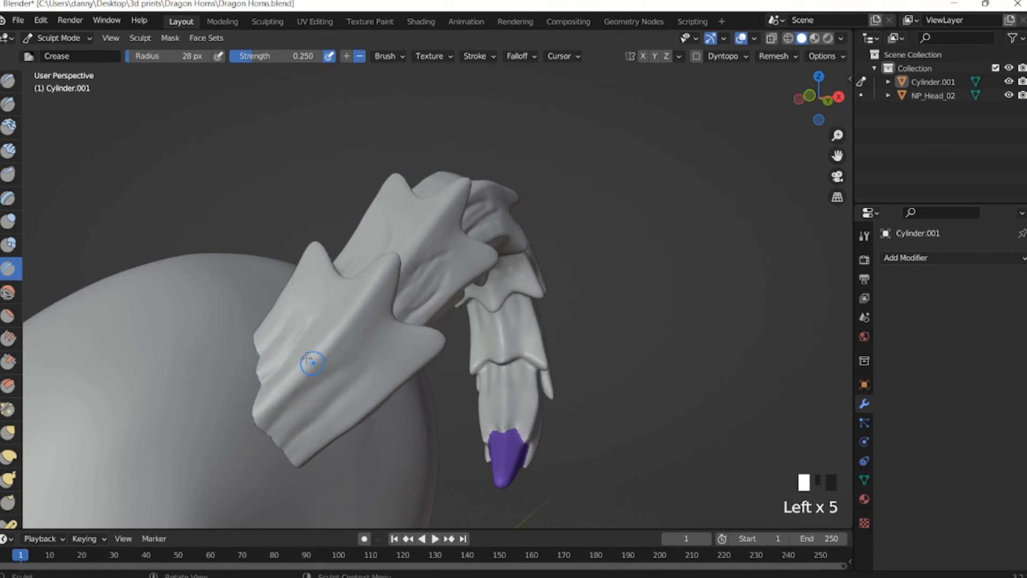
middle_click_drag(312, 363, 248, 394)
left_click(300, 317)
left_click_drag(233, 383, 375, 319)
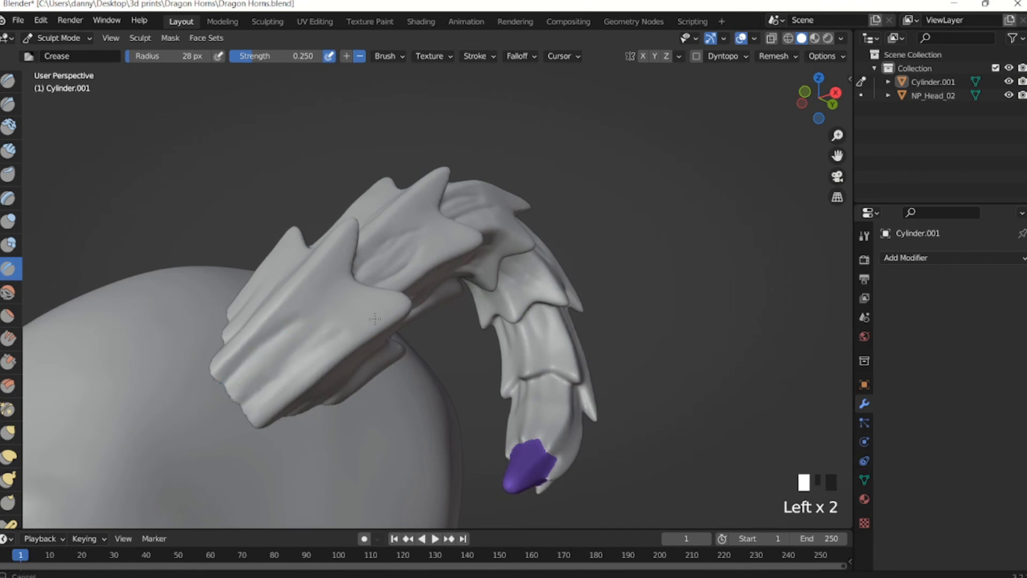
mouse_move(323, 344)
middle_mouse_down()
mouse_move(289, 365)
mouse_move(354, 369)
mouse_move(431, 316)
middle_mouse_up()
left_click(304, 375)
left_click(305, 381)
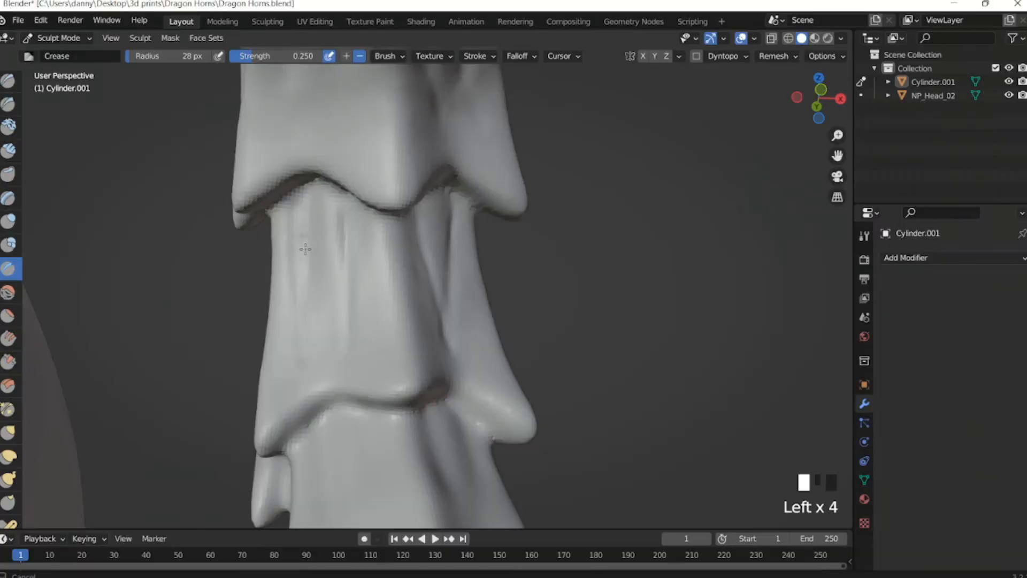
Carve fine lengthwise grooves around the last scale segment above the purple tip.
scroll(315, 354, "down", 1)
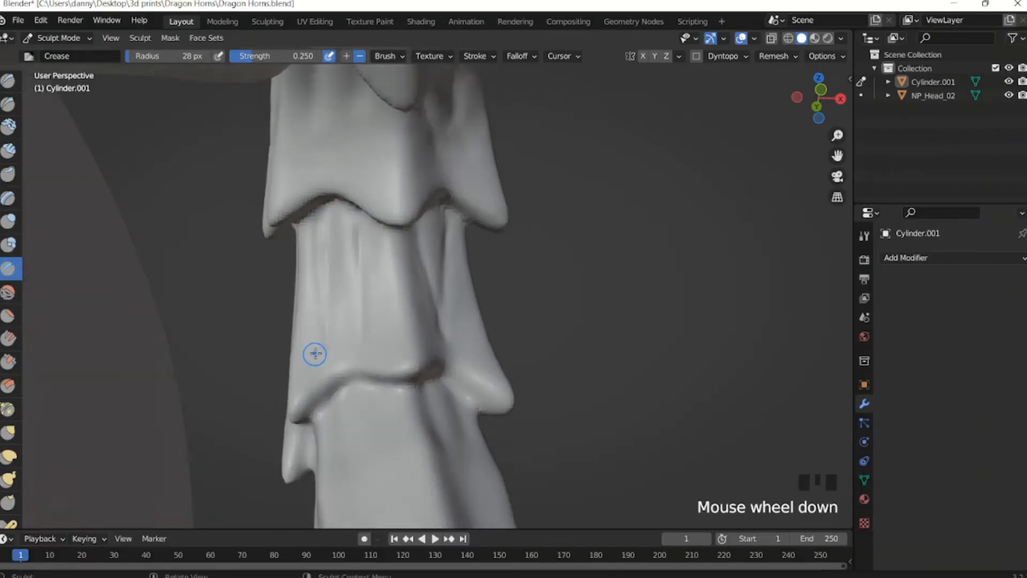
scroll(378, 393, "down", 2)
middle_click_drag(378, 392, 368, 364)
scroll(323, 396, "up", 2)
left_click(389, 305)
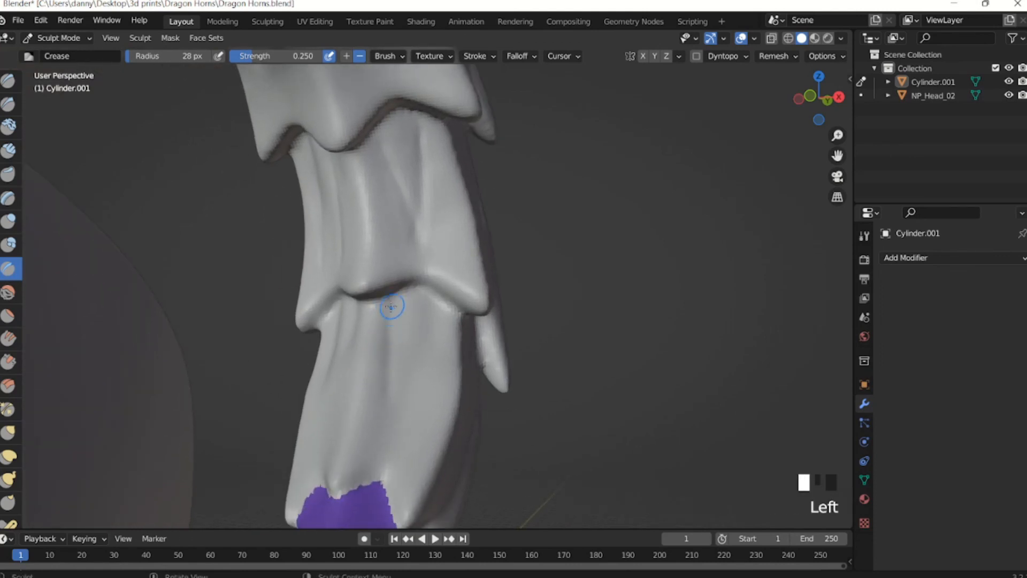
left_click(423, 329)
mouse_move(403, 425)
middle_mouse_down()
mouse_move(401, 383)
mouse_move(378, 339)
middle_mouse_up()
left_click(400, 396)
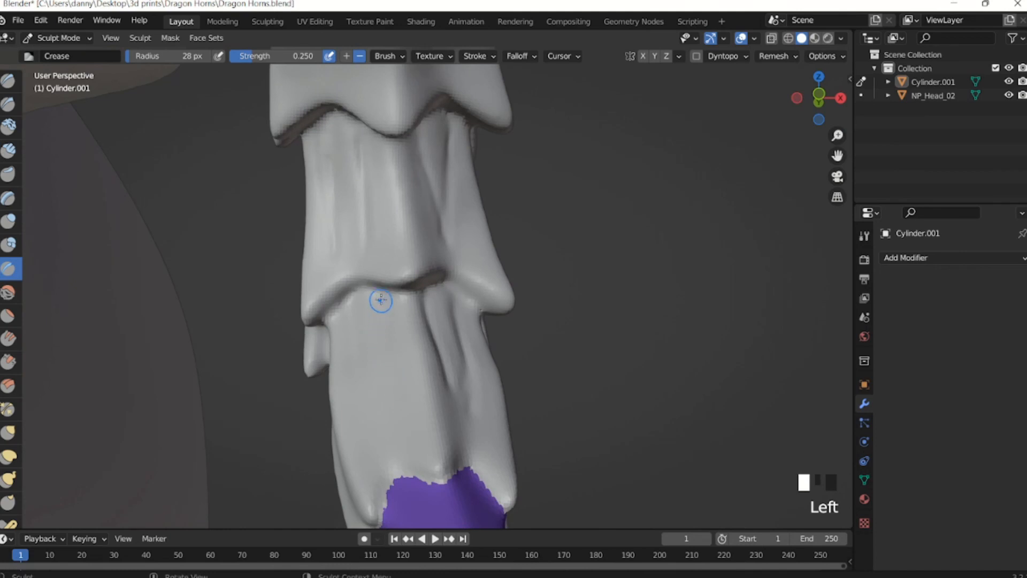
left_click(356, 351)
left_click(369, 417)
left_click(400, 433)
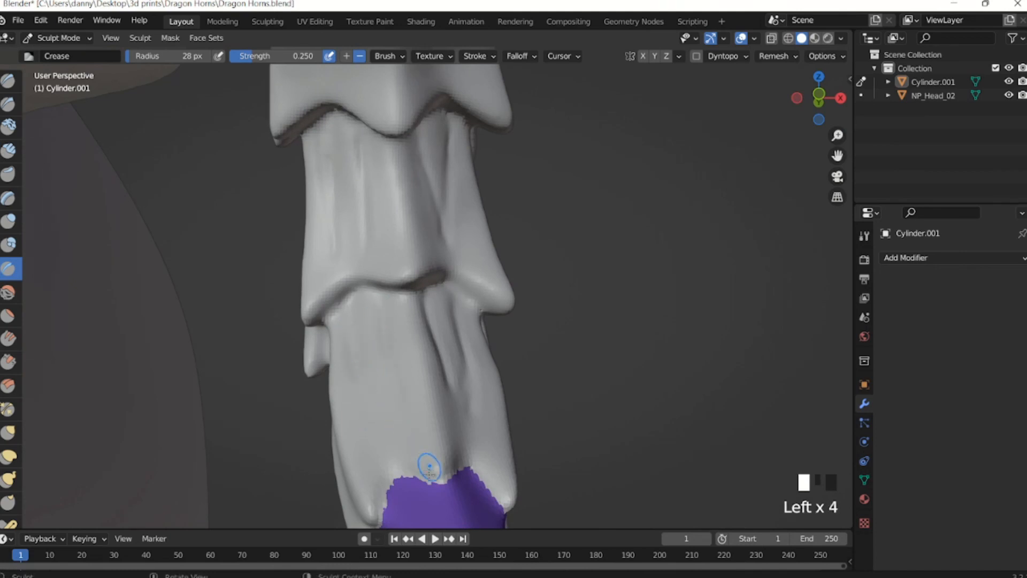
Crease grooves into the front of the purple tip, starting at its jagged edge below the last scales.
middle_click_drag(429, 468, 319, 395, "shift")
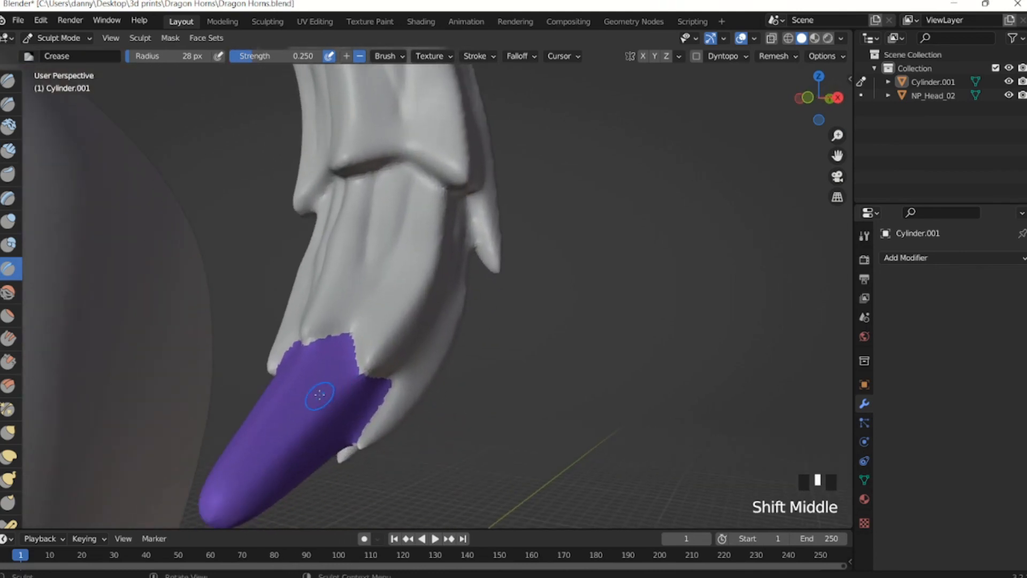
left_click_drag(319, 395, 329, 373)
left_click(341, 339)
mouse_move(313, 403)
middle_mouse_down()
mouse_move(356, 393)
mouse_move(348, 375)
mouse_move(265, 345)
mouse_move(280, 304)
middle_mouse_up()
left_click(374, 372)
left_click(393, 370)
left_click(291, 348)
left_click(251, 373)
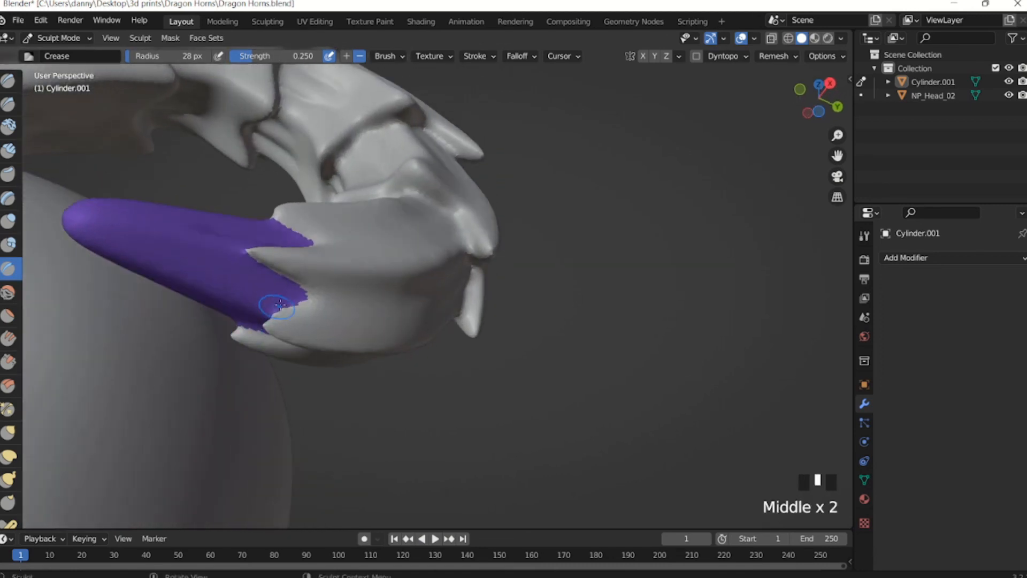
Crease lengthwise grooves into the sides and underside of the purple tip, starting at its jagged edge.
left_click(216, 270)
left_click(291, 299)
left_click(216, 268)
mouse_move(216, 268)
middle_mouse_down()
mouse_move(250, 256)
mouse_move(418, 307)
mouse_move(401, 314)
middle_mouse_up()
left_click(404, 314)
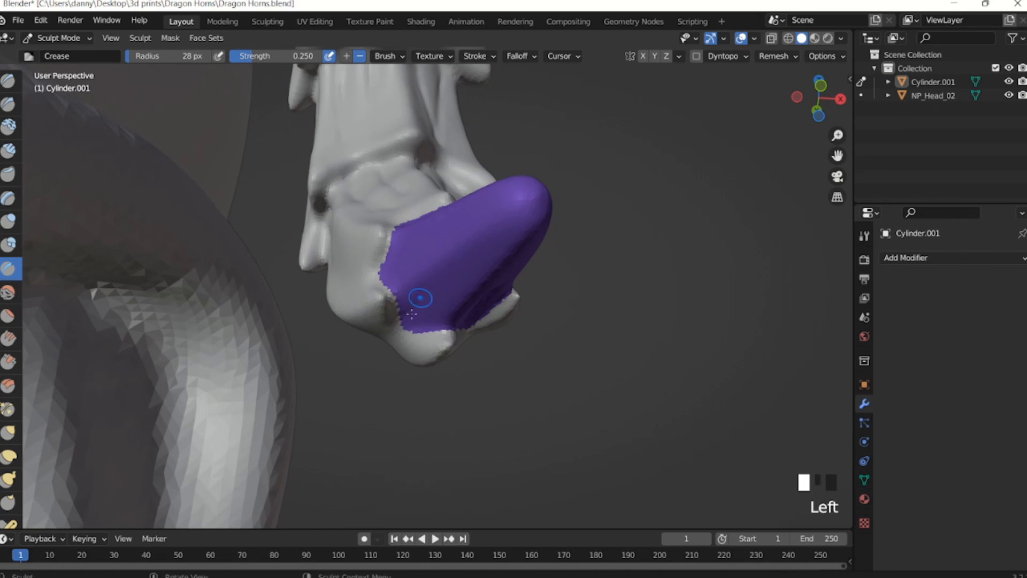
left_click(430, 301)
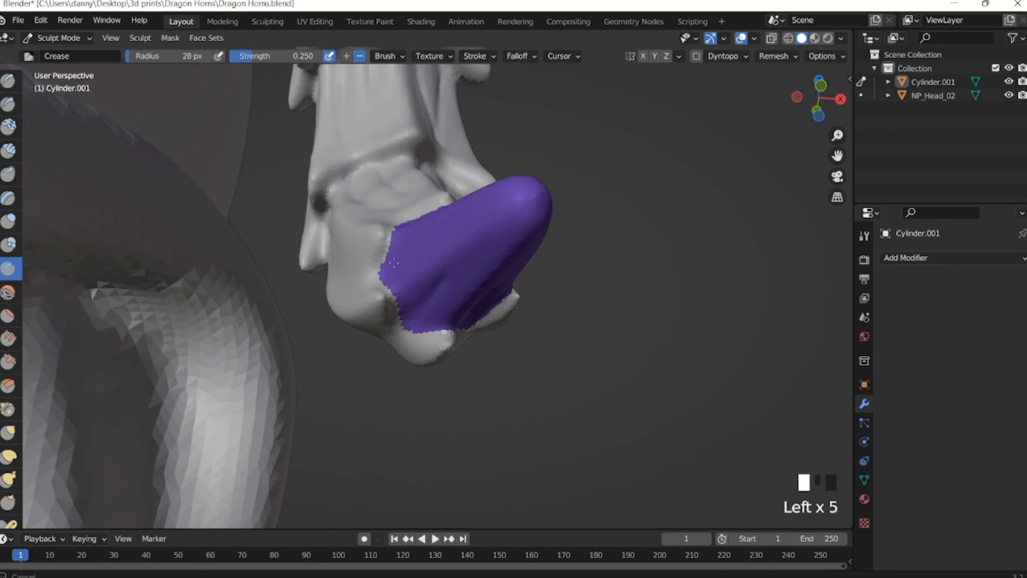
mouse_move(401, 250)
middle_mouse_down()
mouse_move(426, 286)
mouse_move(412, 319)
middle_mouse_up()
key("slash")
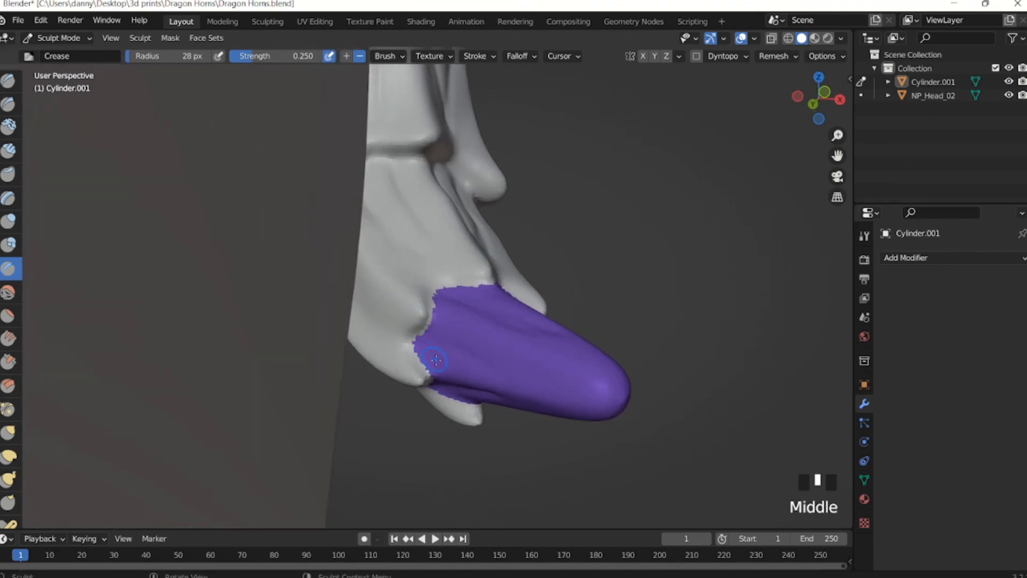
left_click(433, 343)
left_click(499, 354)
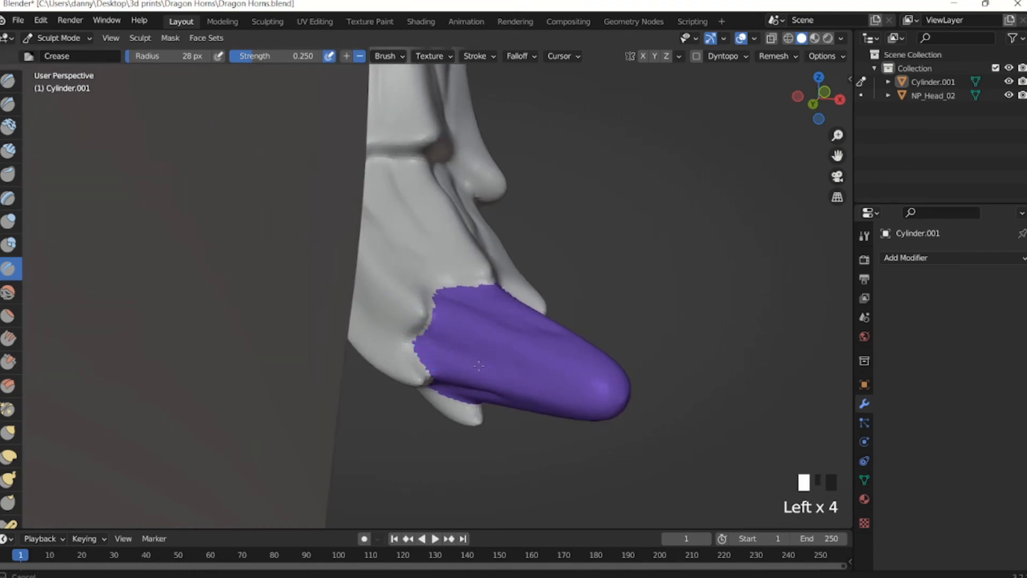
Carve additional lengthwise grooves into the outward-facing and rear scales of the last segment above the purple tip.
middle_click_drag(479, 366, 416, 213)
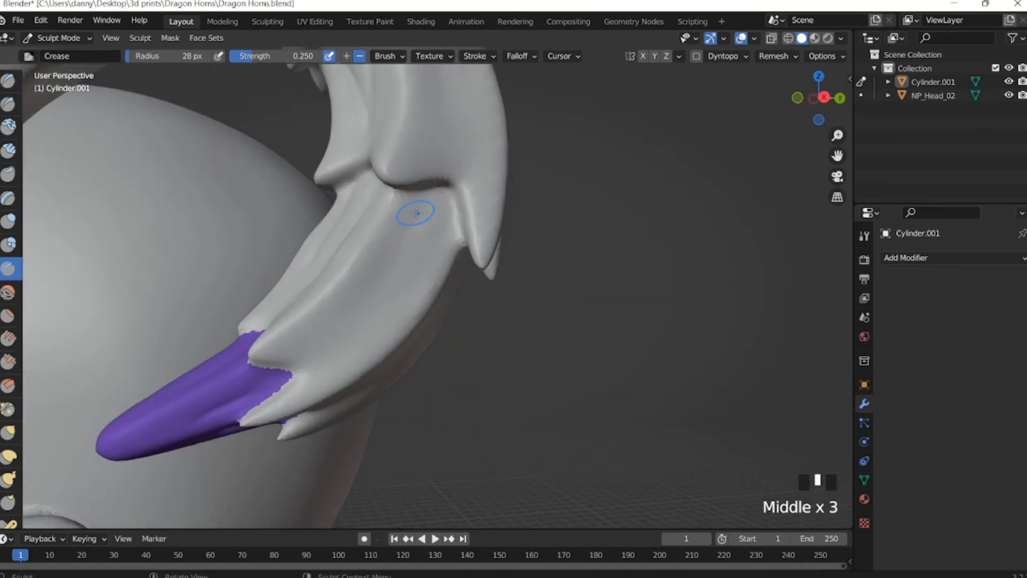
left_click(389, 268)
left_click(390, 281)
mouse_move(393, 283)
middle_mouse_down()
mouse_move(440, 282)
mouse_move(385, 289)
mouse_move(427, 229)
middle_mouse_up()
left_click(419, 300)
left_click(401, 392)
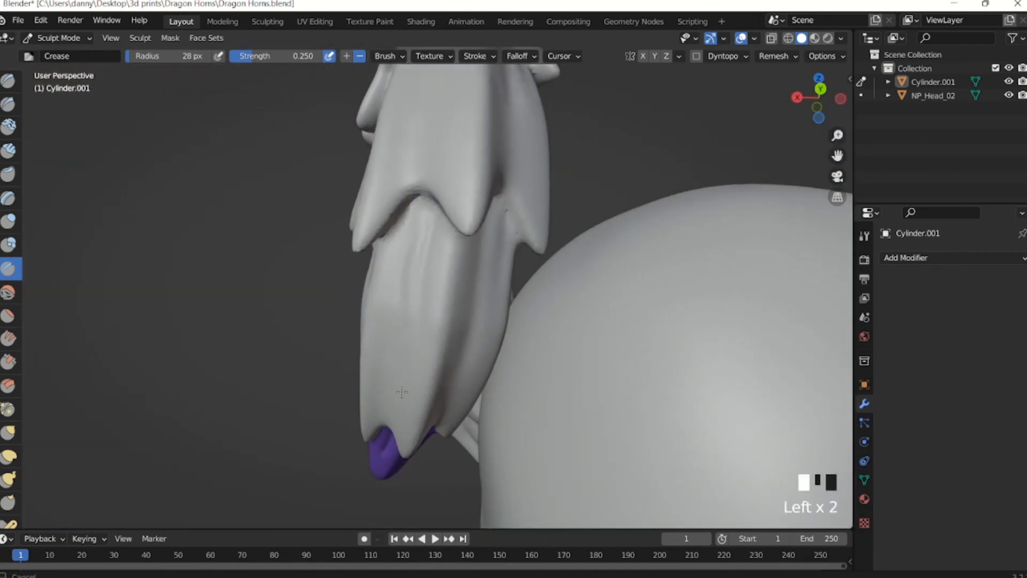
middle_click_drag(401, 349, 433, 262)
left_click(433, 260)
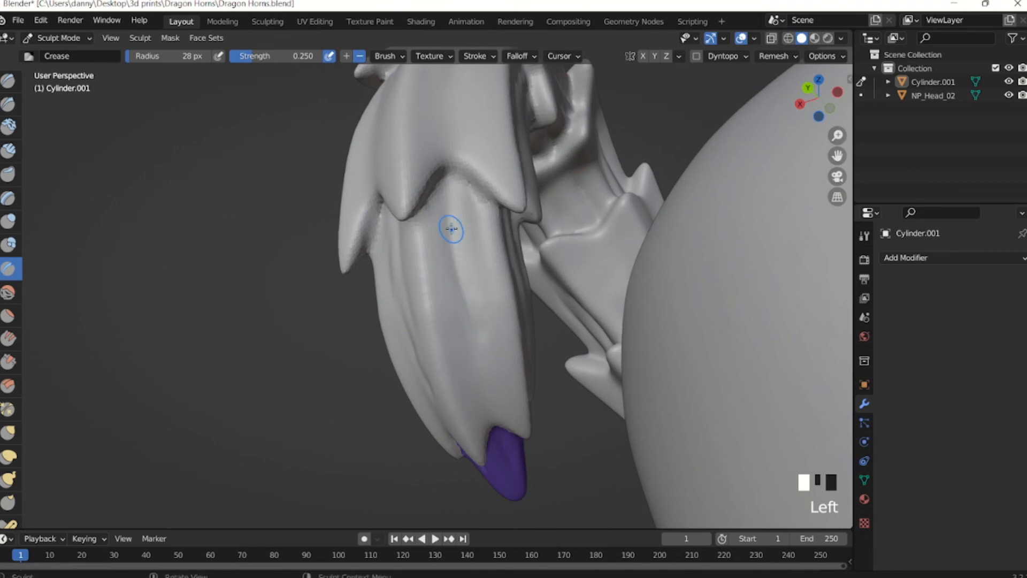
Crease fine grooves into the head-side scales of the last segment, running down from the overlapping scale edge.
left_click(452, 230)
left_click(484, 249)
left_click(488, 280)
mouse_move(488, 281)
middle_mouse_down()
mouse_move(449, 273)
mouse_move(508, 283)
middle_mouse_up()
left_click(440, 219)
left_click(479, 262)
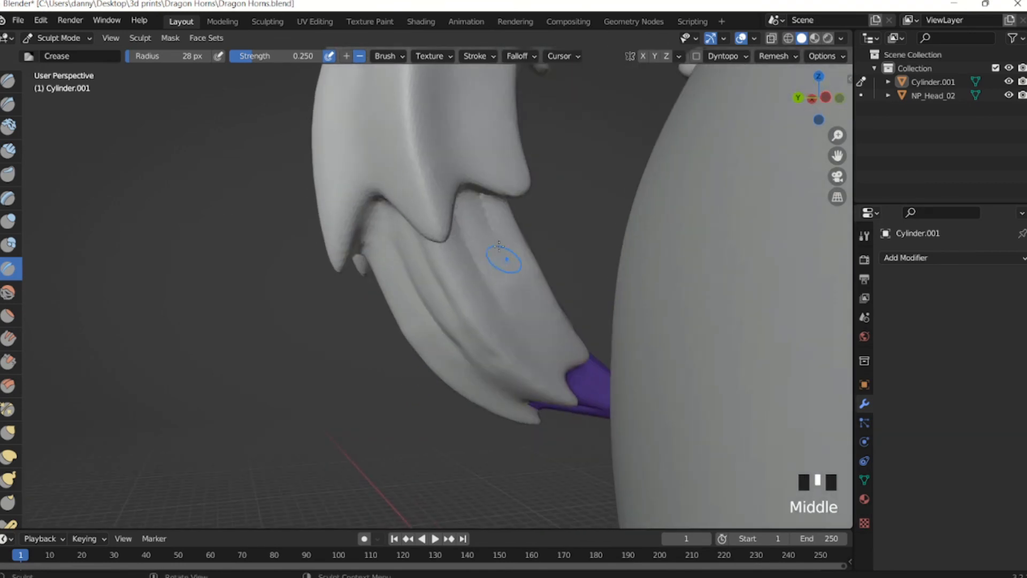
left_click(538, 302)
left_click_drag(503, 236, 517, 259)
Carve long fine grooves down the head-side and rear scales of the second-to-last segment.
middle_click_drag(518, 260, 522, 289)
mouse_move(493, 96)
middle_mouse_down("shift")
mouse_move(511, 289)
mouse_move(508, 257)
middle_mouse_up("shift")
left_click(514, 276)
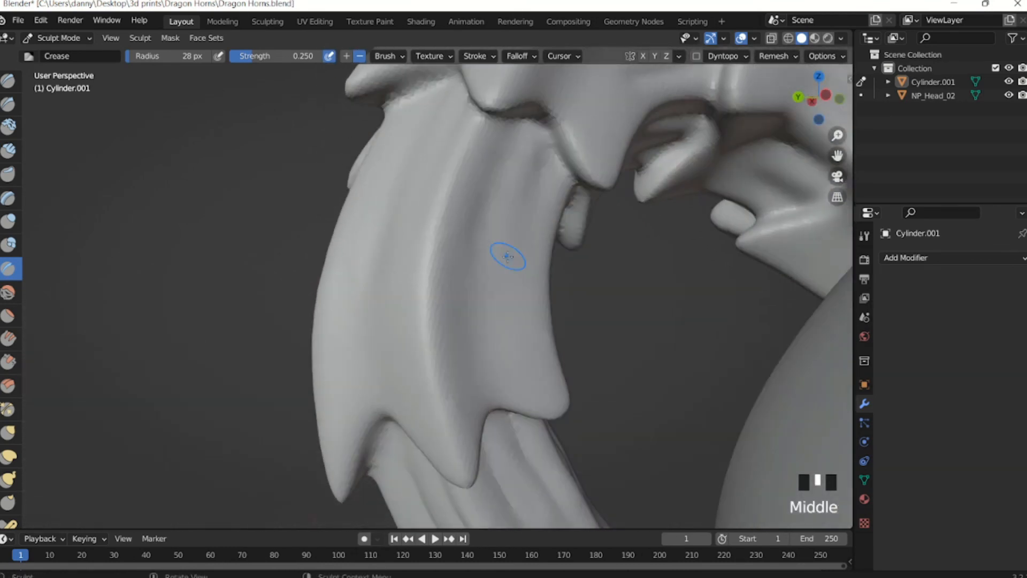
left_click(512, 162)
left_click(488, 290)
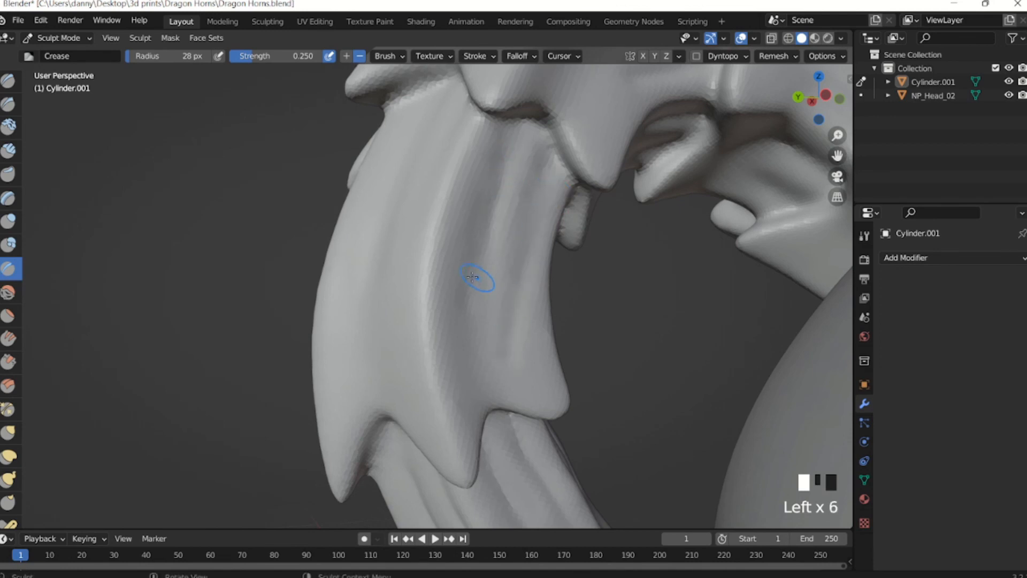
middle_click_drag(472, 276, 486, 333)
left_click(499, 224)
left_click(470, 351)
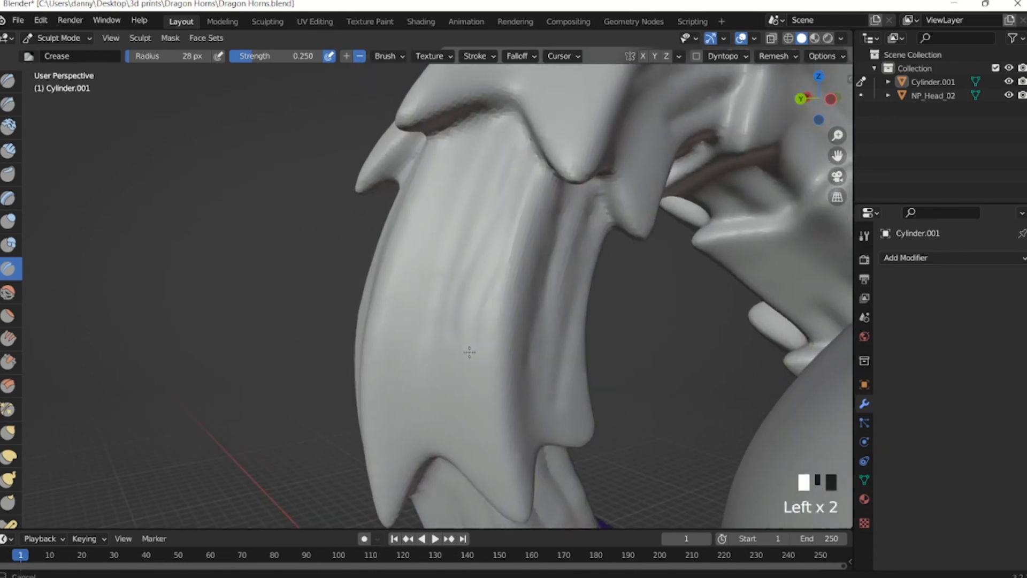
left_click(464, 190)
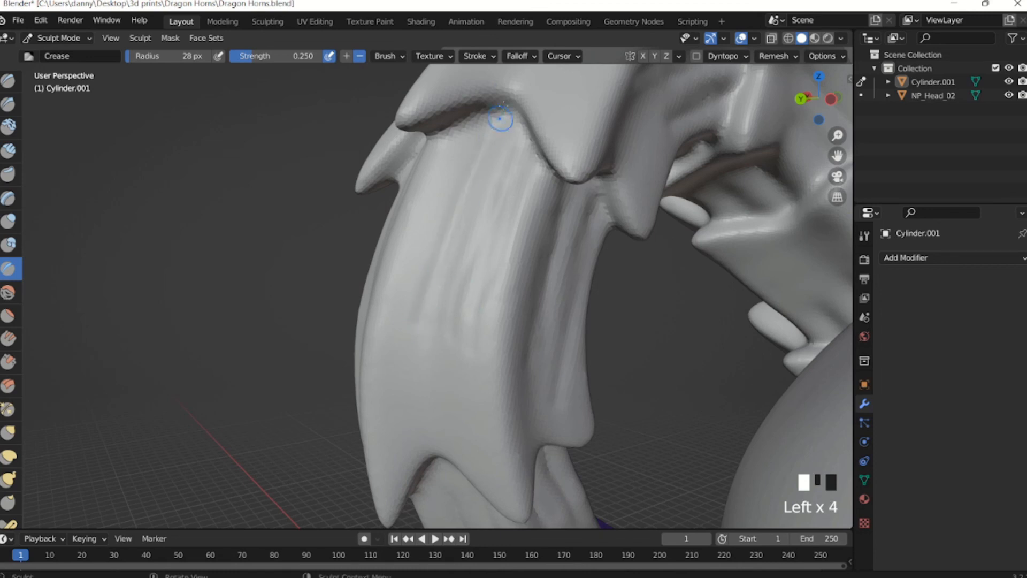
left_click(440, 248)
left_click(431, 321)
Crease lengthwise grooves on both sides of the second-to-last segment's central rear ridge.
middle_click_drag(430, 321, 507, 214)
left_click(510, 174)
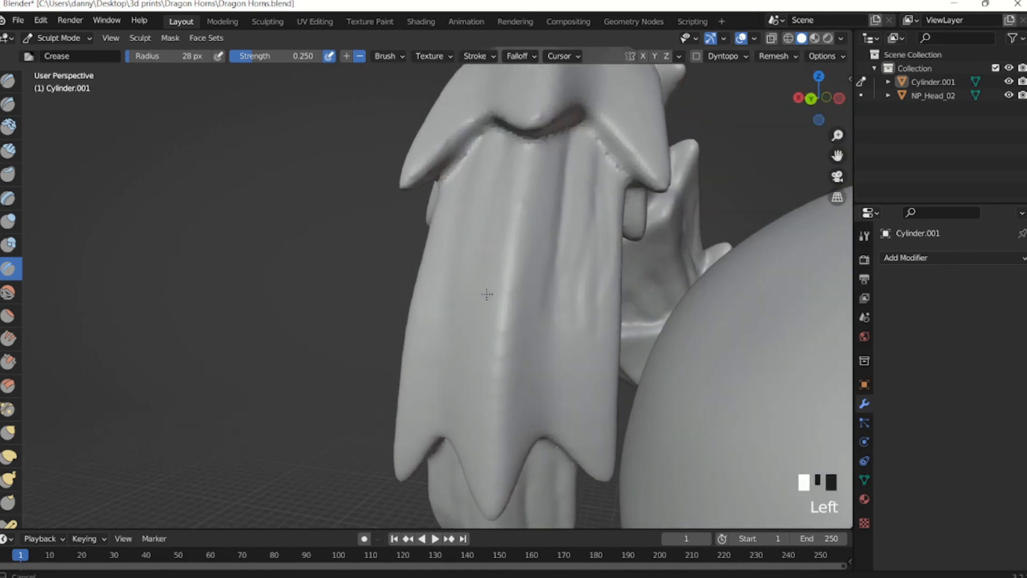
left_click(491, 240)
middle_click_drag(461, 179, 616, 162, "shift")
left_click(517, 310)
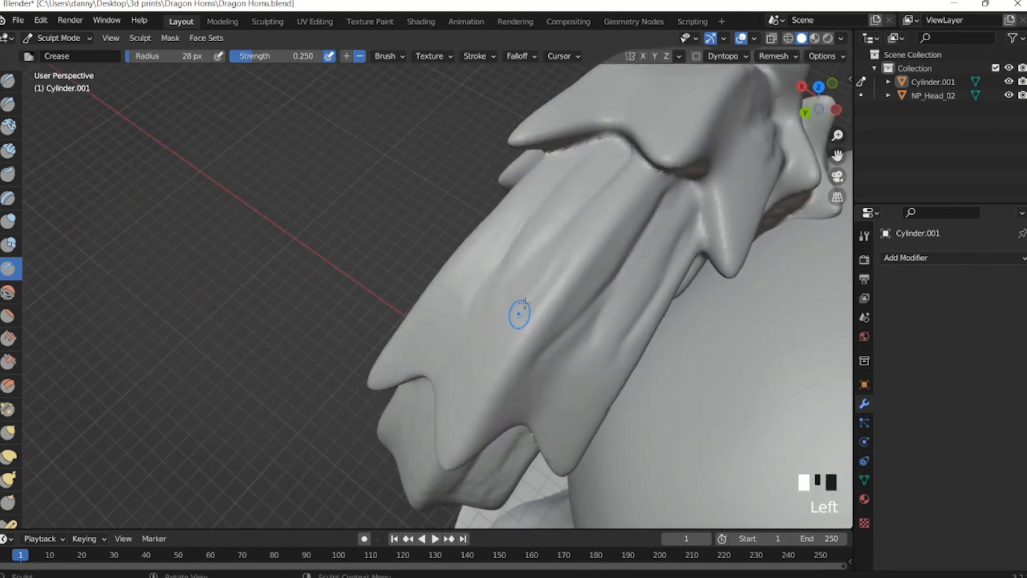
left_click(489, 339)
left_click(475, 310)
middle_click_drag(474, 310, 385, 344)
scroll(407, 224, "down", 3)
scroll(348, 280, "down", 2)
scroll(406, 251, "down", 2)
scroll(481, 265, "up", 3)
left_click(374, 336)
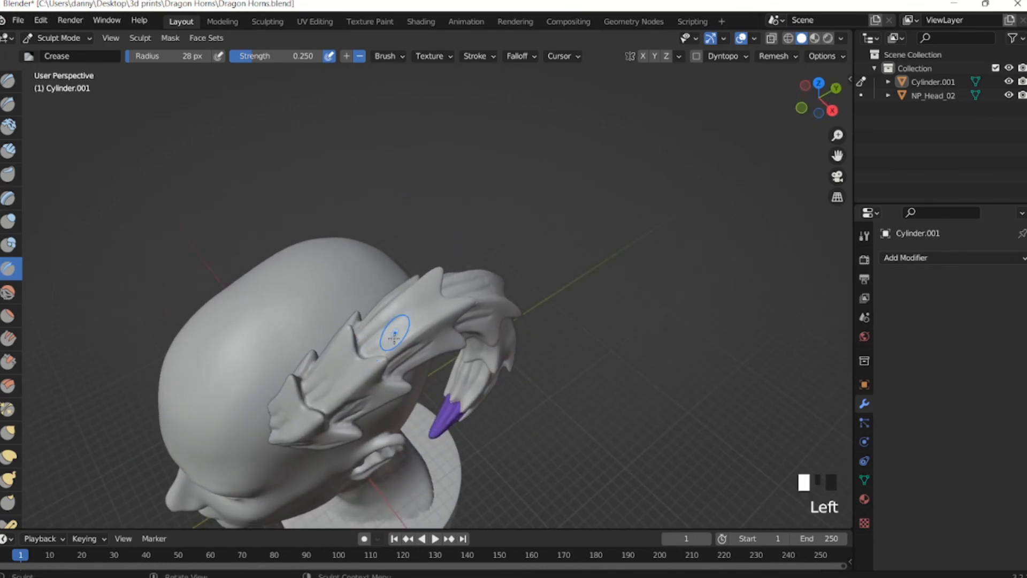
left_click_drag(382, 347, 393, 339)
key("ctrl+z")
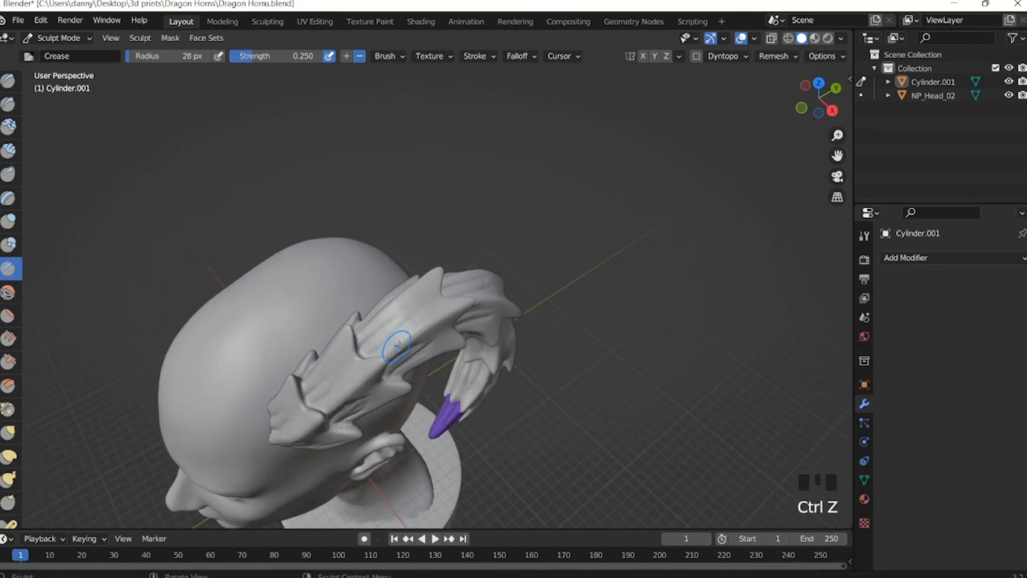
Crease more grooves along the upper scales of the horn's arch and the segment just below it.
middle_click_drag(393, 339, 369, 268)
scroll(374, 270, "up", 3)
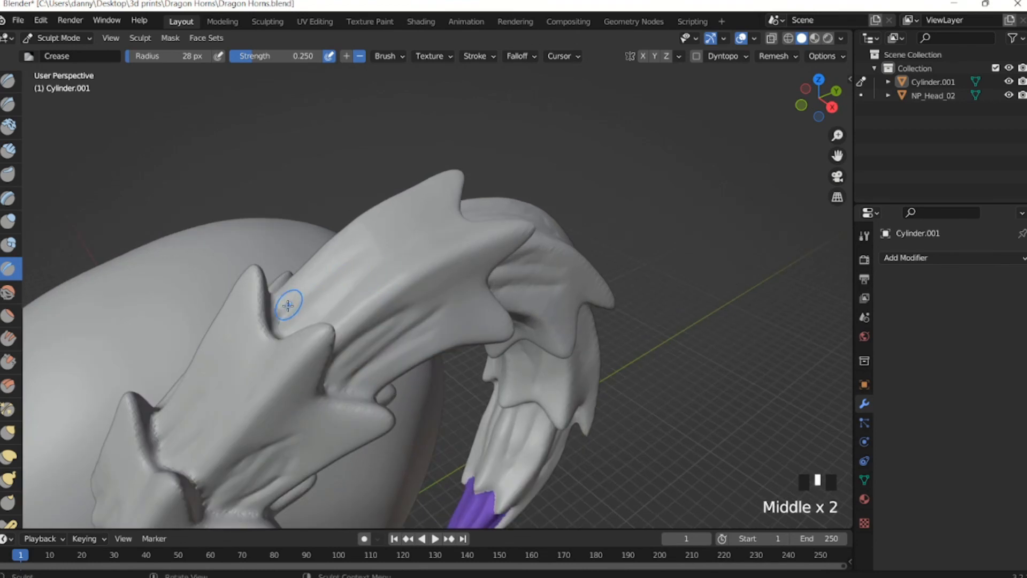
left_click(382, 254)
left_click(333, 304)
left_click(389, 232)
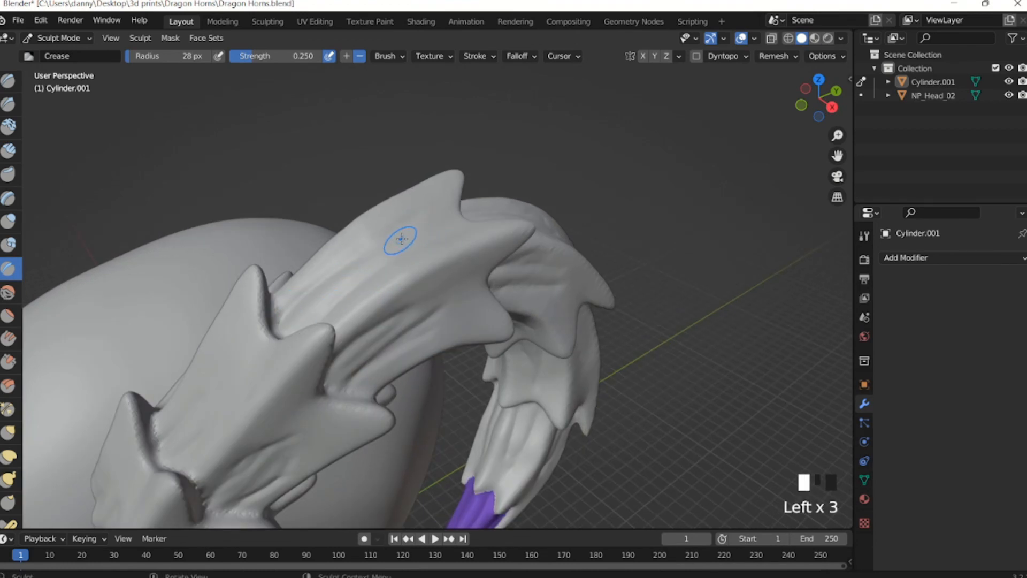
left_click(420, 250)
left_click(177, 417)
left_click(254, 375)
Leave sculpting for Object Mode and select the horn.
mouse_move(253, 374)
middle_mouse_down()
mouse_move(439, 234)
mouse_move(321, 258)
mouse_move(425, 300)
middle_mouse_up()
scroll(438, 234, "down", 2)
scroll(439, 234, "down", 2)
scroll(321, 258, "down", 1)
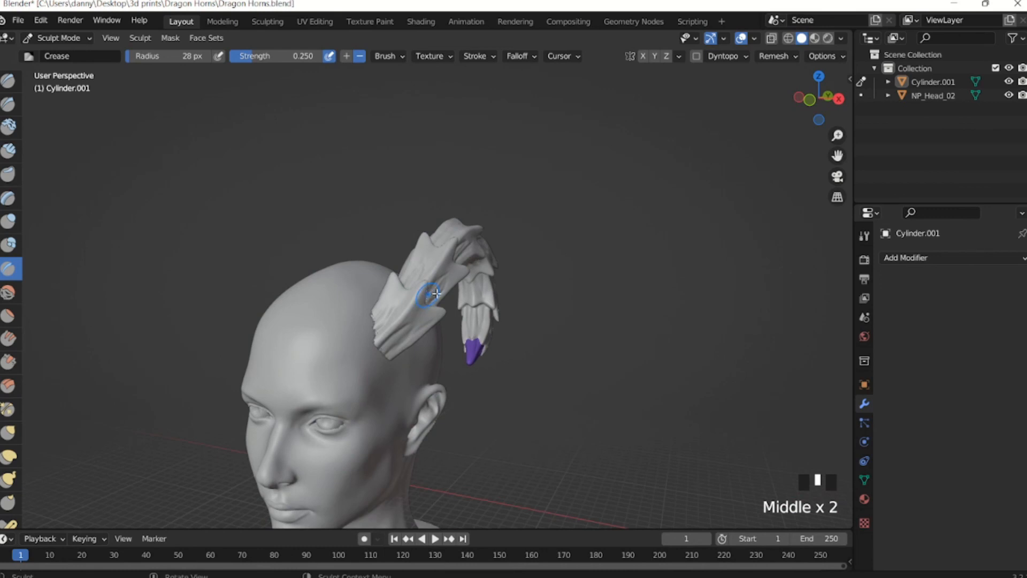
key("Tab")
key("Tab")
left_click_drag(56, 38, 80, 51)
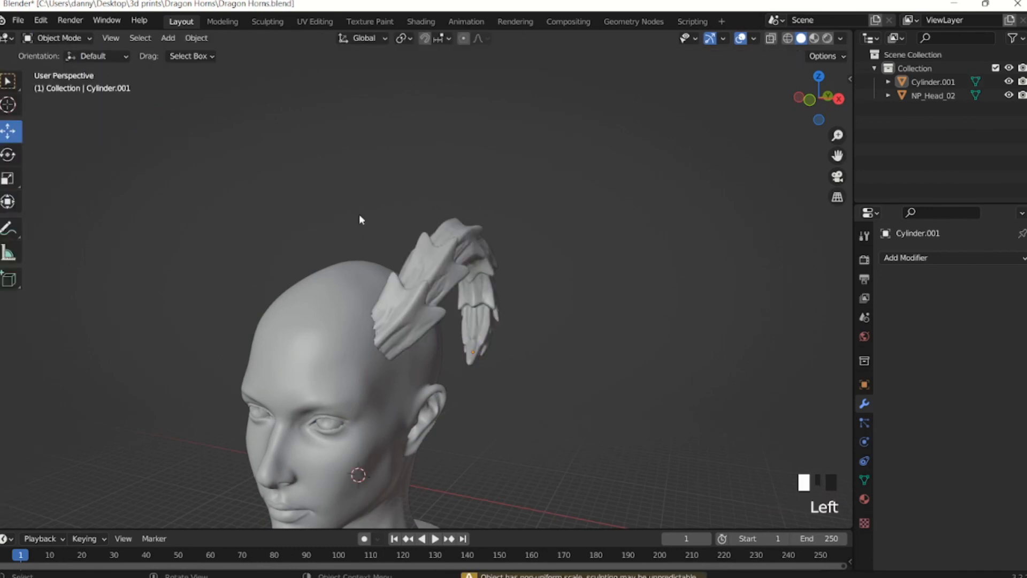
left_click(541, 259)
left_click(435, 280)
Add a Mirror modifier to the horn on the X axis, using the head NP_Head_02 as the mirror object.
left_click(919, 258)
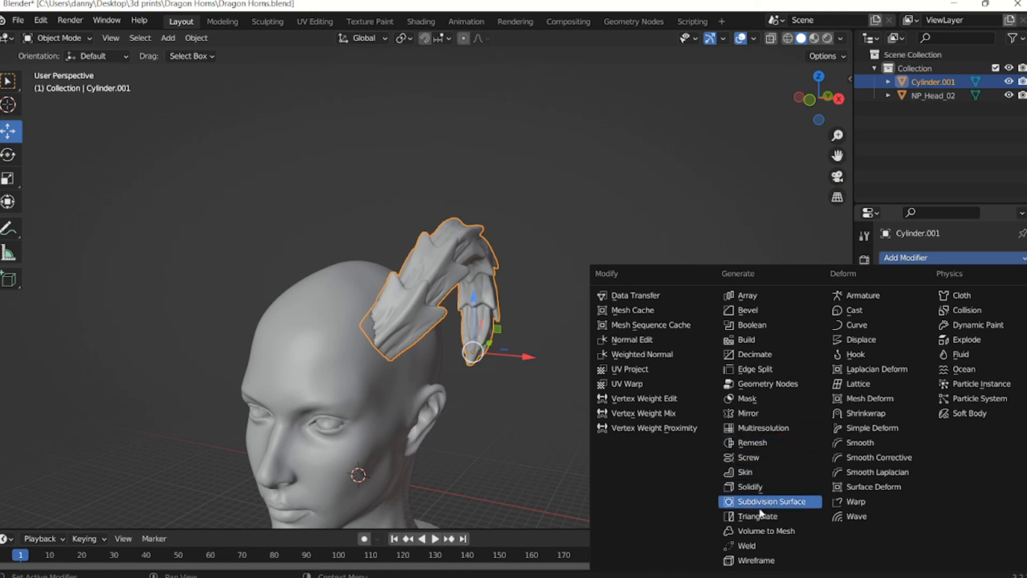
left_click(761, 414)
left_click(997, 349)
left_click(374, 457)
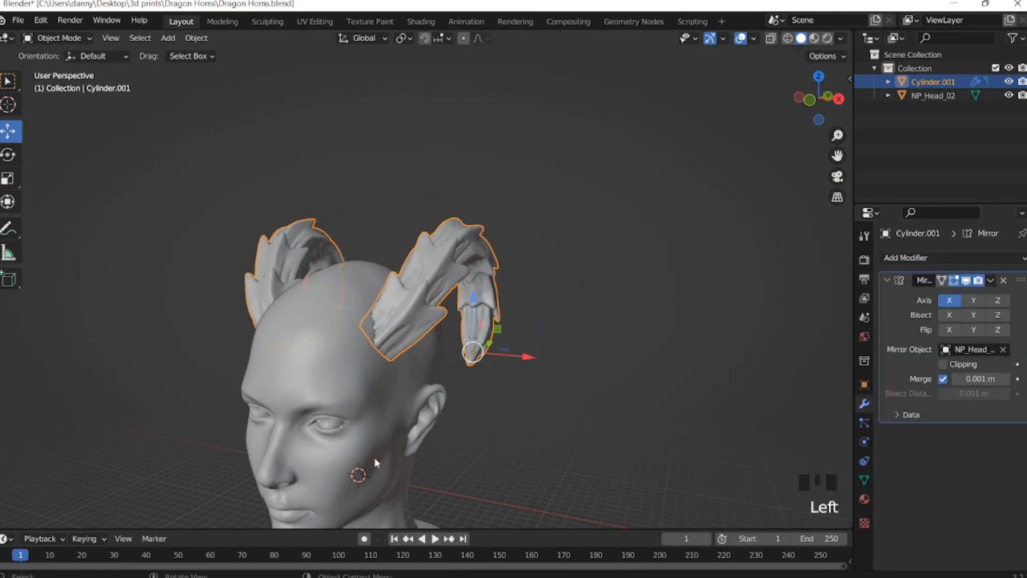
Deselect the horns and examine the mirrored pair on the head from the front, side and above.
middle_click_drag(374, 457, 522, 390)
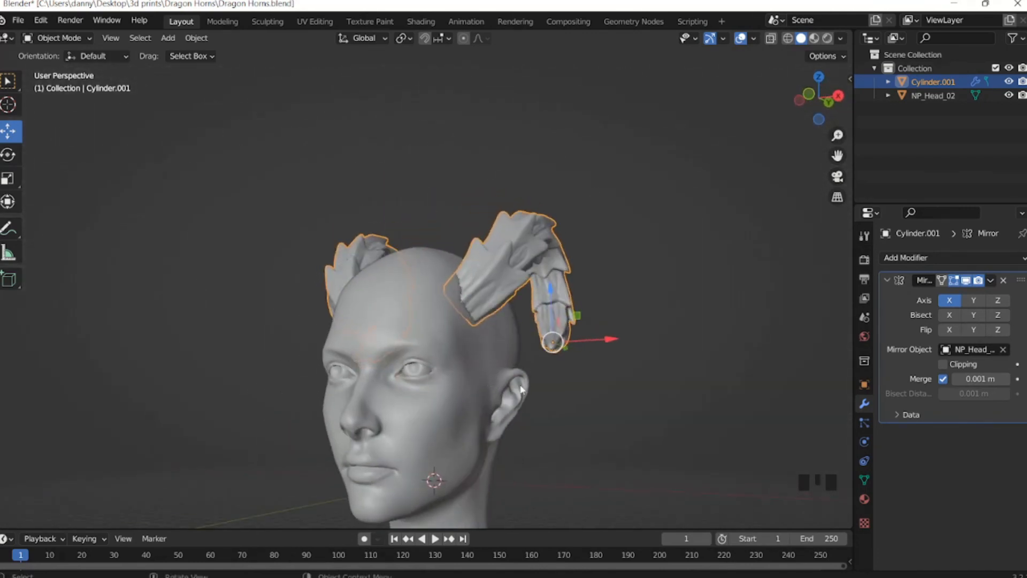
left_click(612, 404)
middle_click_drag(613, 403, 479, 377)
scroll(454, 321, "up", 2)
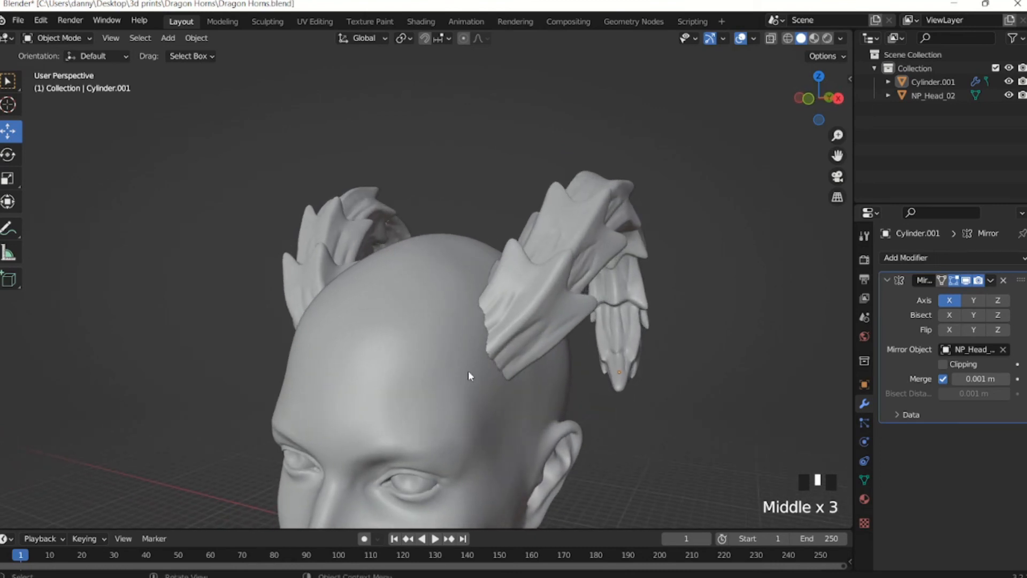
middle_click_drag(717, 316, 688, 347)
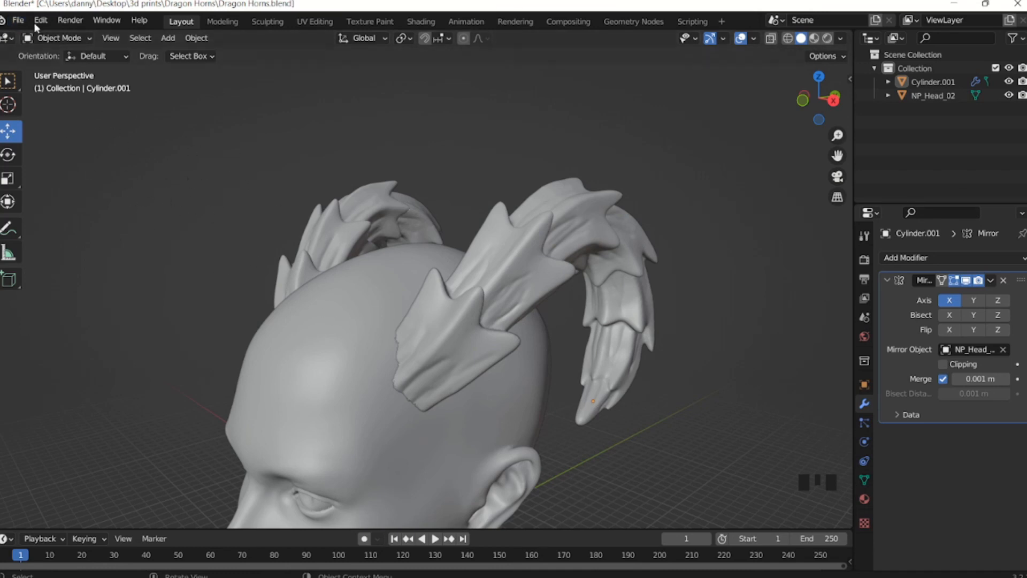
left_click(18, 20)
mouse_move(37, 206)
middle_click_drag(396, 394, 404, 283, "shift")
scroll(378, 265, "down", 2)
middle_click_drag(464, 330, 408, 305)
scroll(331, 306, "up", 2)
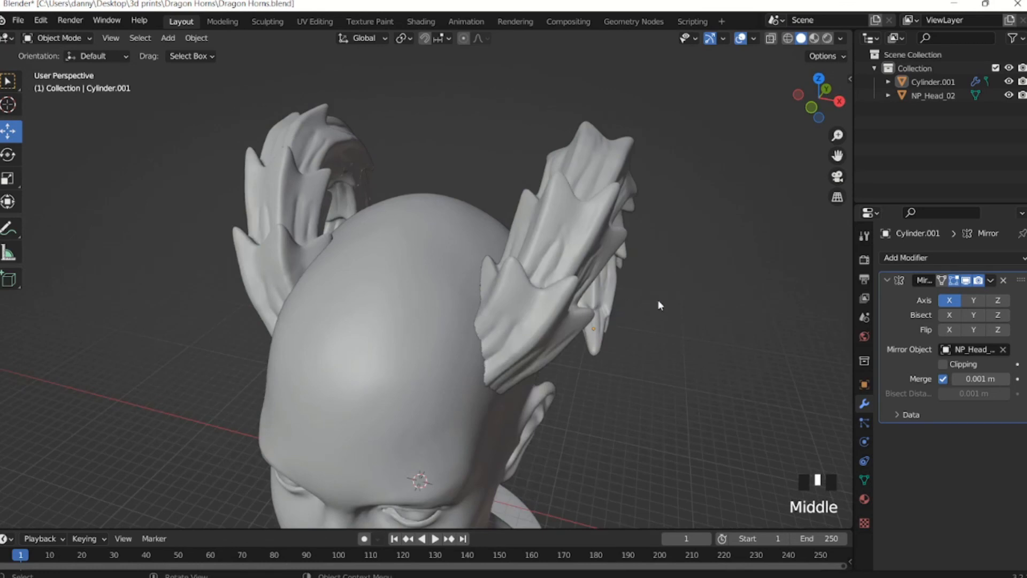
left_click(642, 325)
middle_click_drag(617, 354, 480, 296)
scroll(480, 292, "down", 2)
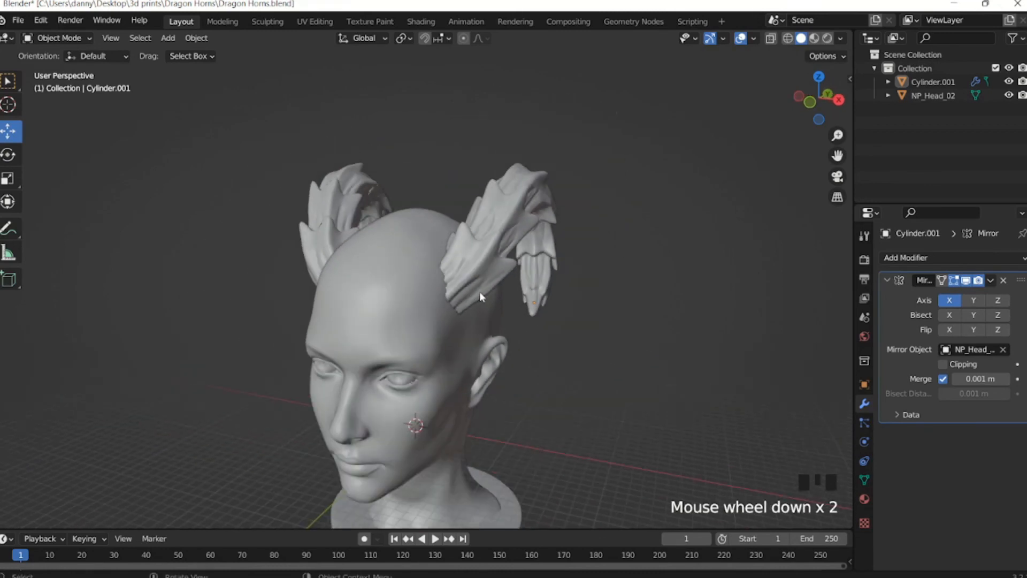